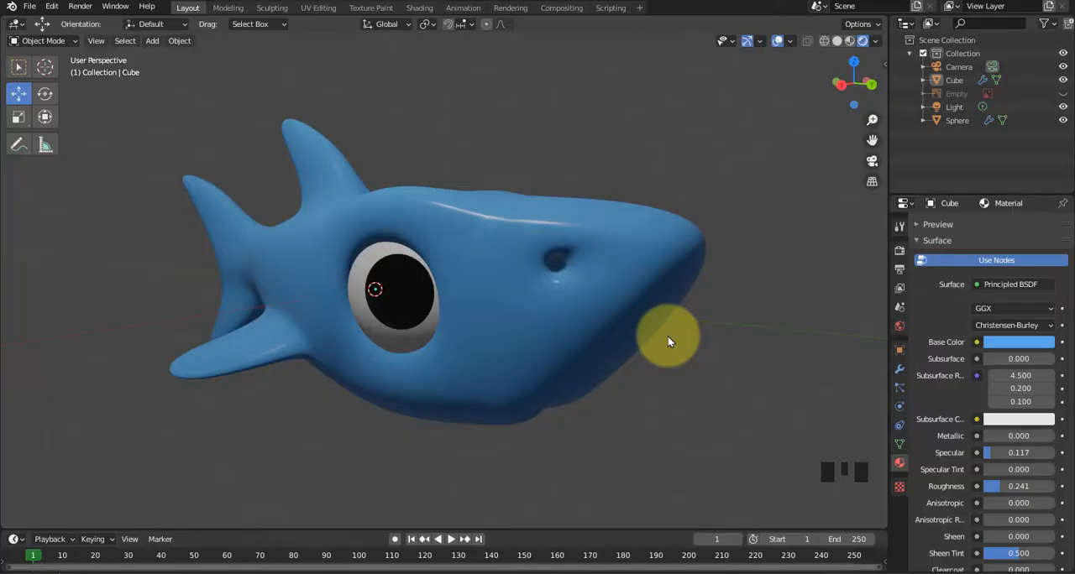
Examine the finished blue shark model from different viewing angles.
{"action": "middle_click_drag", "start_coordinate": [462, 332], "coordinate": [459, 367]}
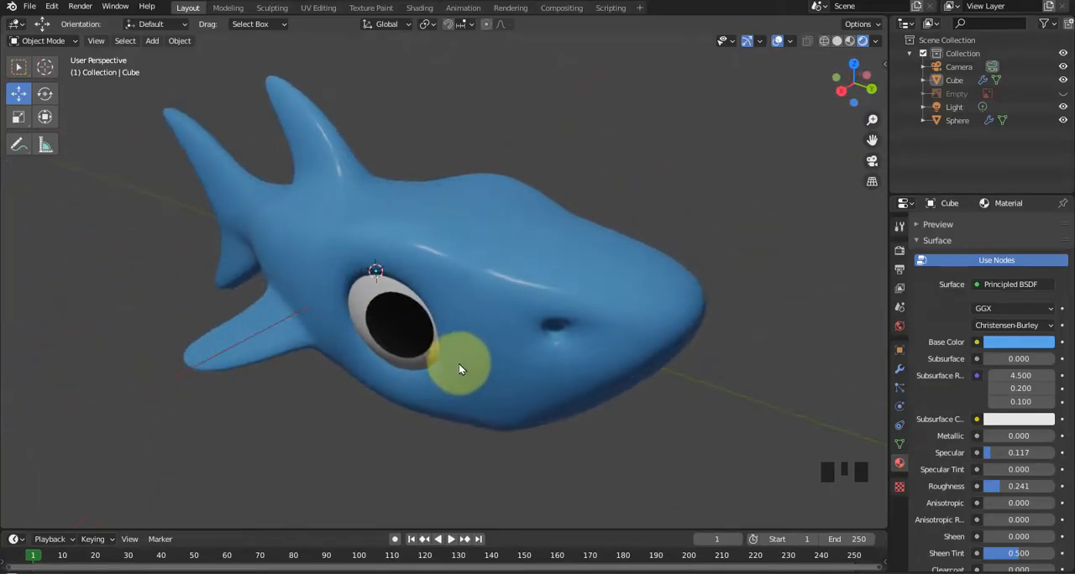
{"action": "left_click", "coordinate": [486, 254]}
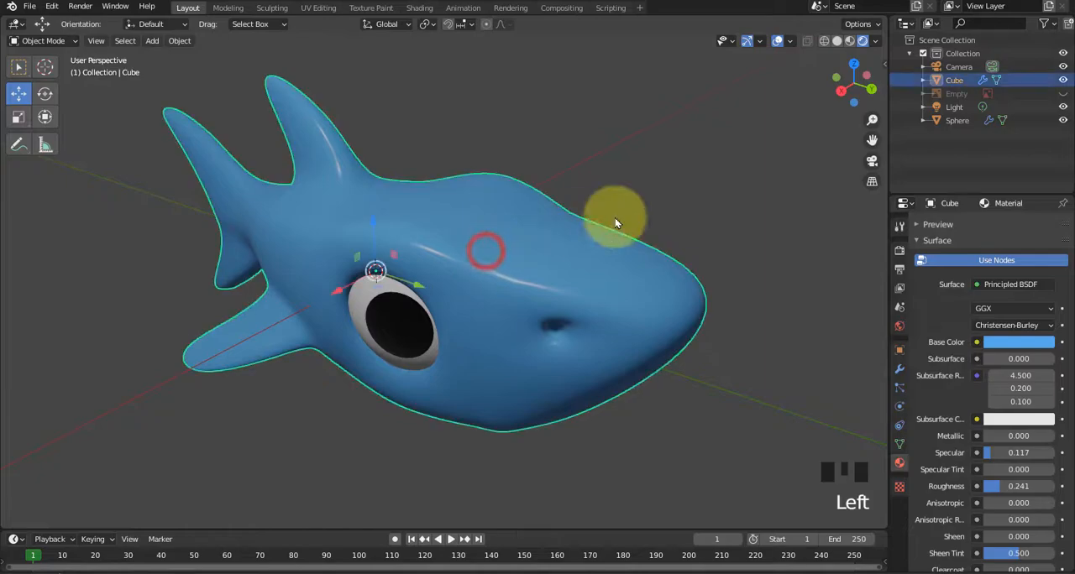
{"action": "left_click", "coordinate": [657, 189]}
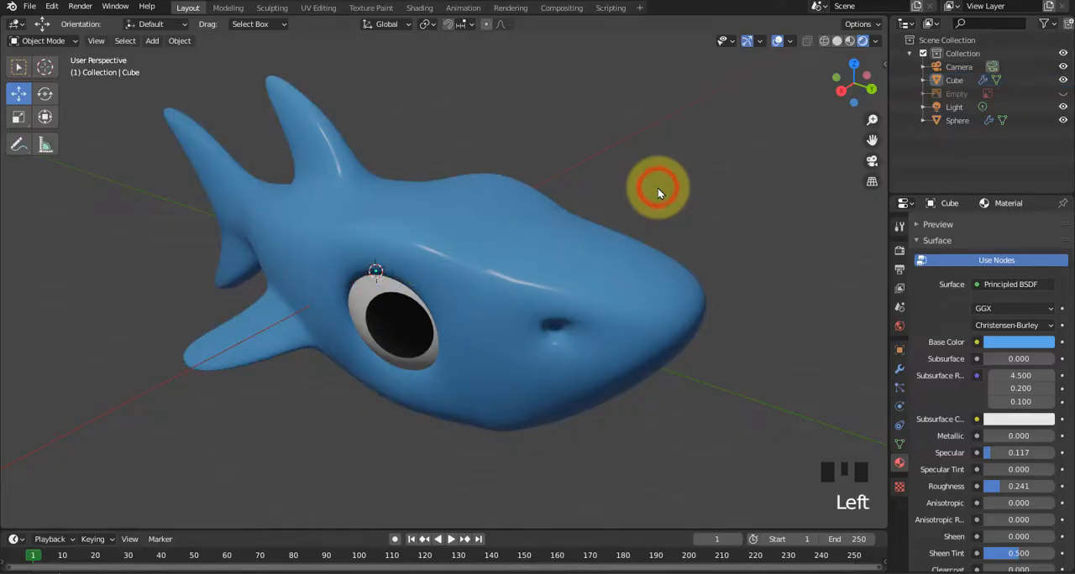
{"action": "middle_click_drag", "start_coordinate": [633, 216], "coordinate": [634, 199]}
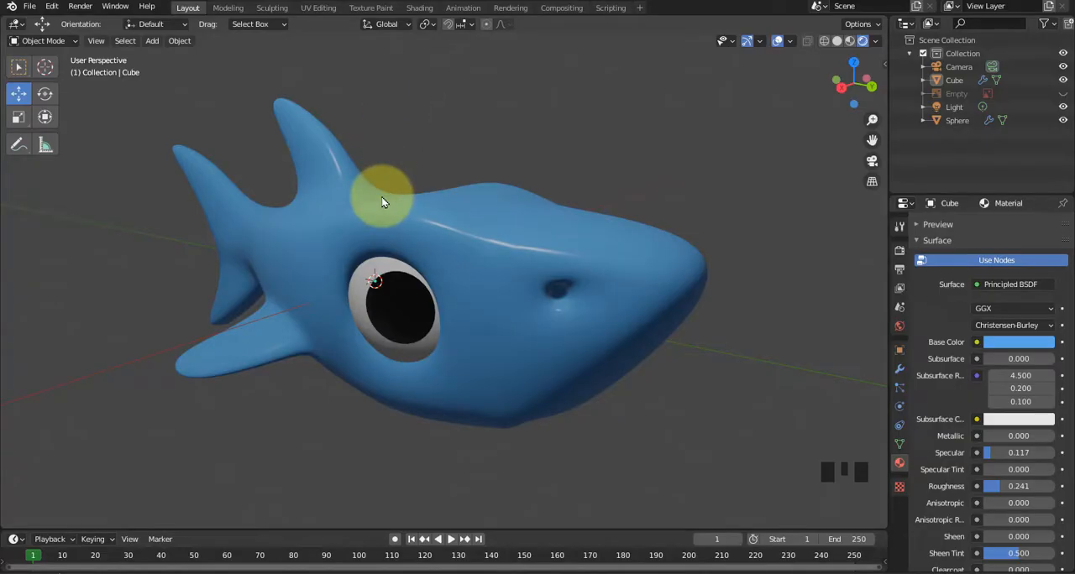
Switch to the Sharky folder in File Explorer, view the shark reference image, and return to Blender.
{"action": "key", "text": "alt+Tab"}
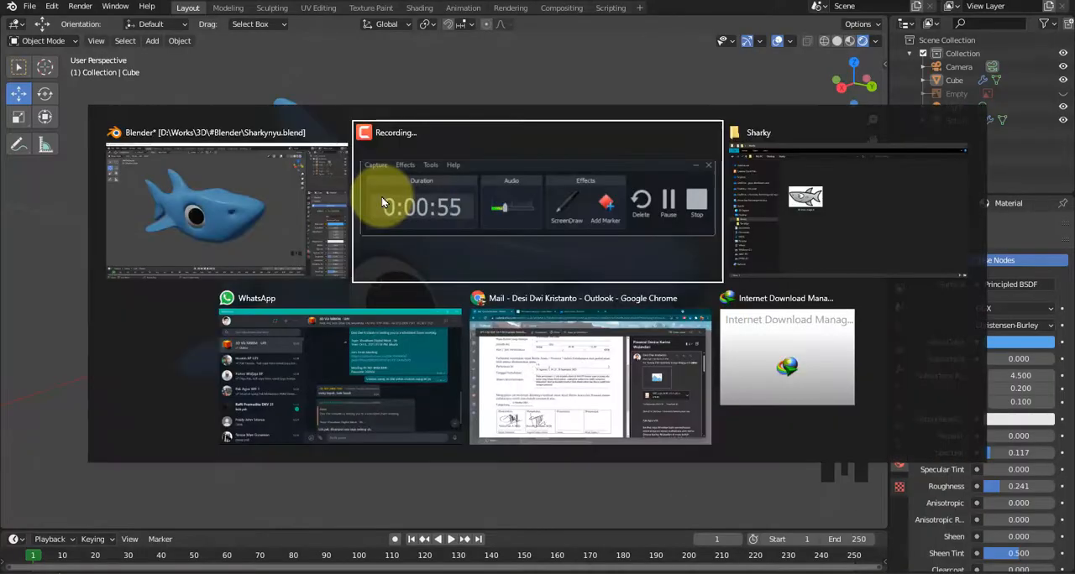
{"action": "key", "text": "alt+Tab"}
{"action": "key", "text": "alt+Tab"}
{"action": "key", "text": "alt+Tab"}
{"action": "left_click", "coordinate": [758, 173]}
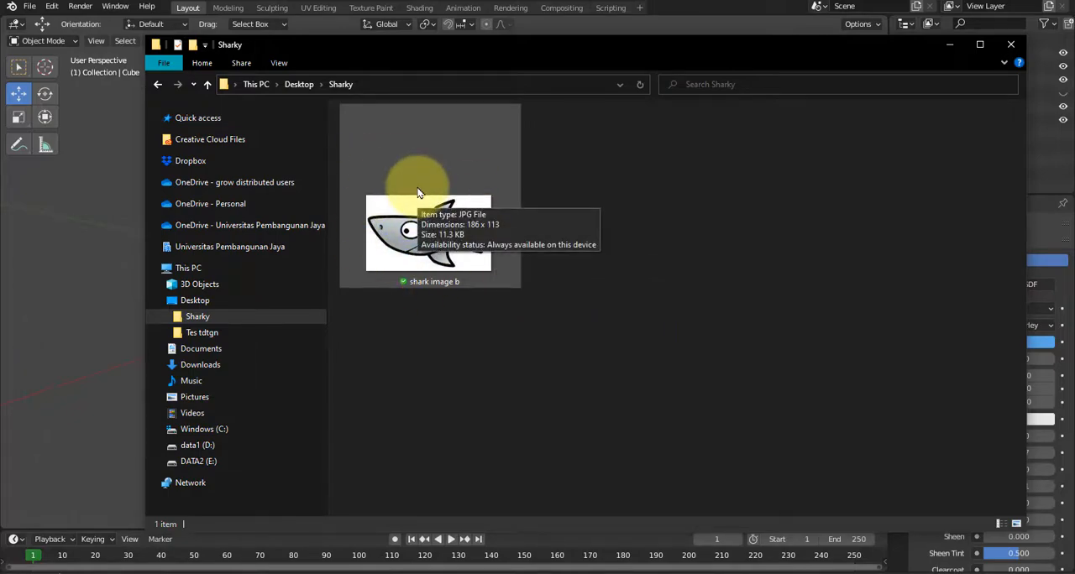
{"action": "key", "text": "alt+Tab"}
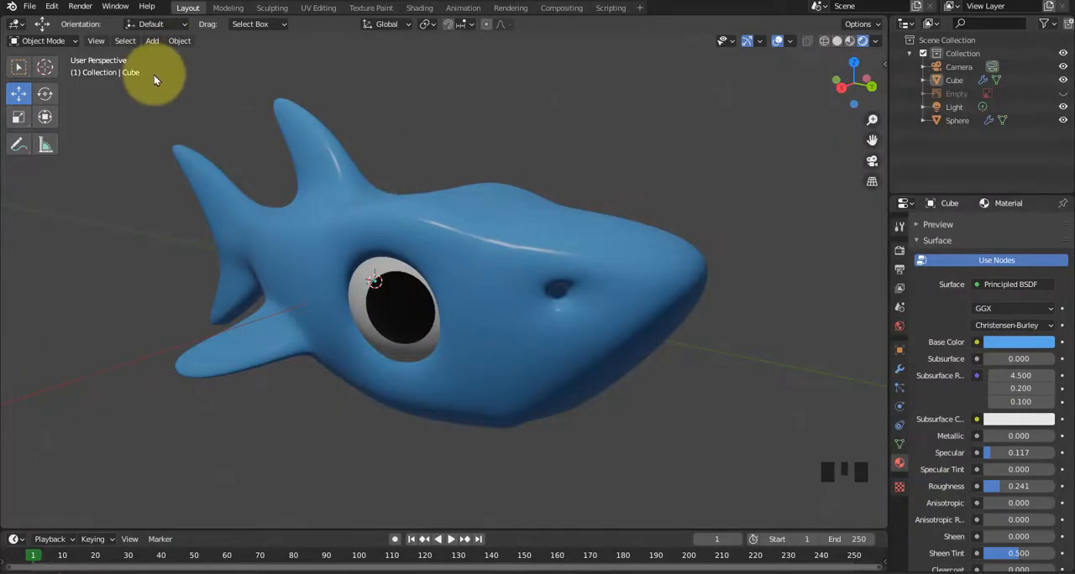
Start a new file, saving the changes to Sharkynyu.
{"action": "left_click", "coordinate": [28, 7]}
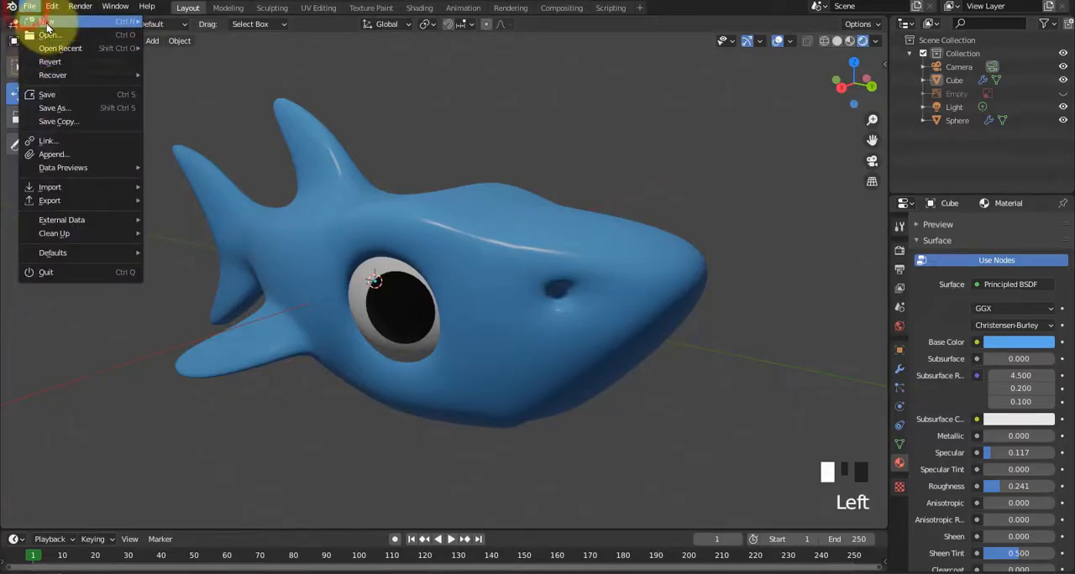
{"action": "mouse_move", "coordinate": [44, 23]}
{"action": "left_click", "coordinate": [173, 20]}
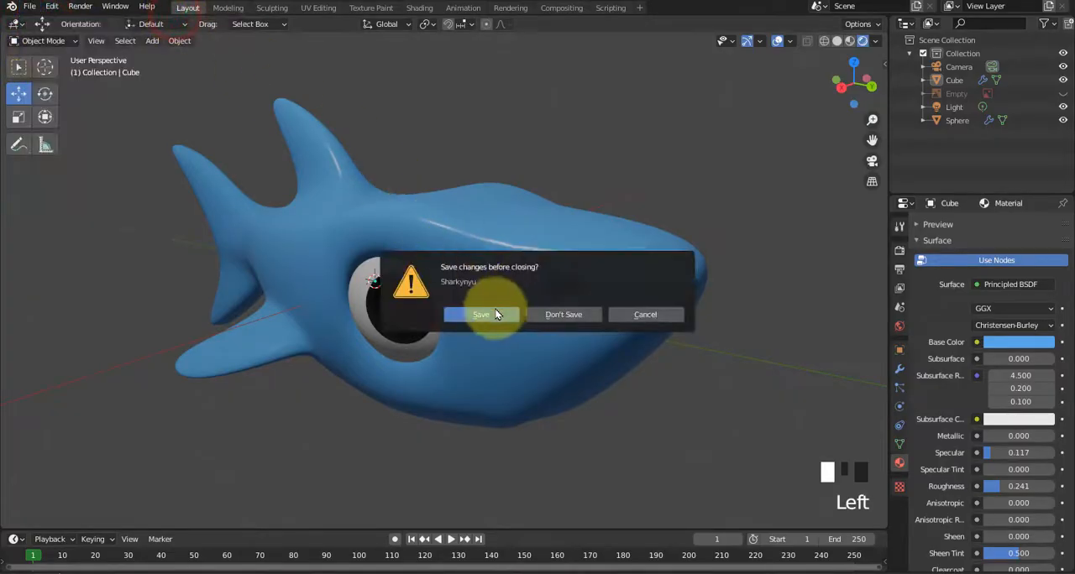
{"action": "left_click", "coordinate": [487, 315]}
{"action": "left_click", "coordinate": [374, 327]}
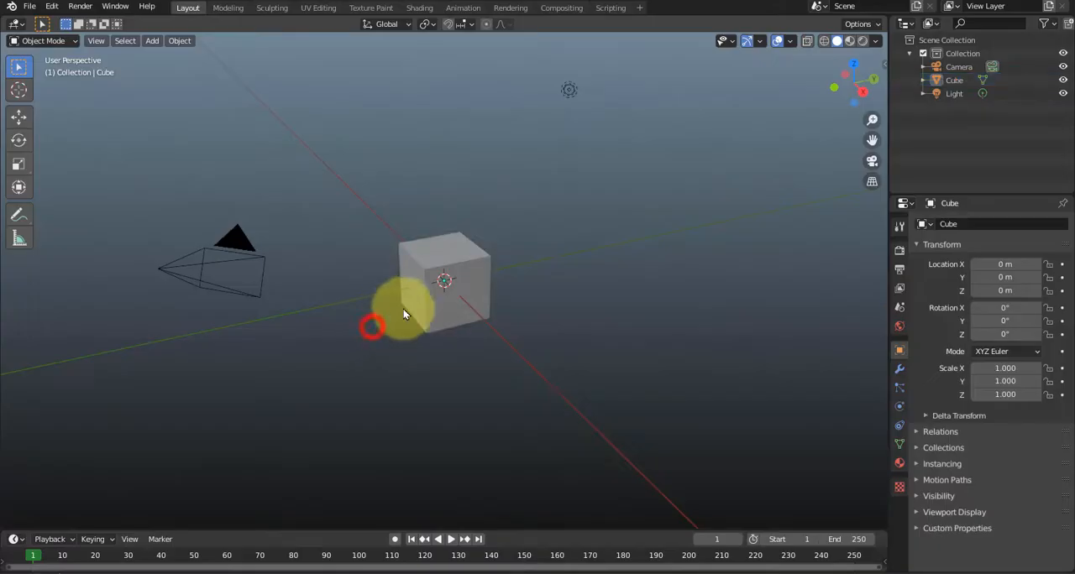
Inspect the default cube and check the shark reference image in the Sharky folder.
{"action": "left_click", "coordinate": [411, 307]}
{"action": "scroll", "coordinate": [415, 307], "scroll_direction": "up", "scroll_amount": 4}
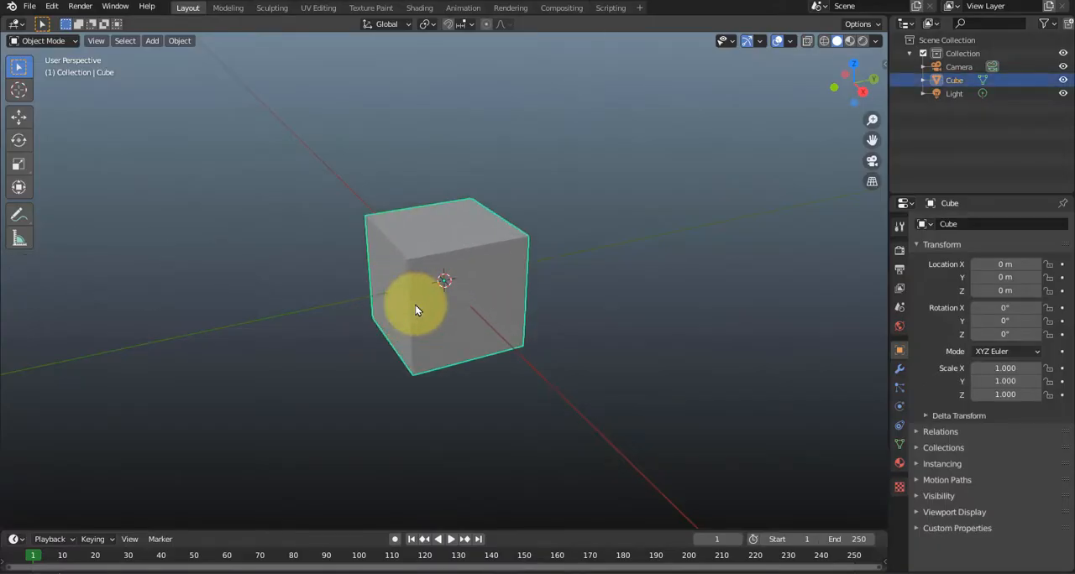
{"action": "middle_click_drag", "start_coordinate": [380, 312], "coordinate": [414, 305]}
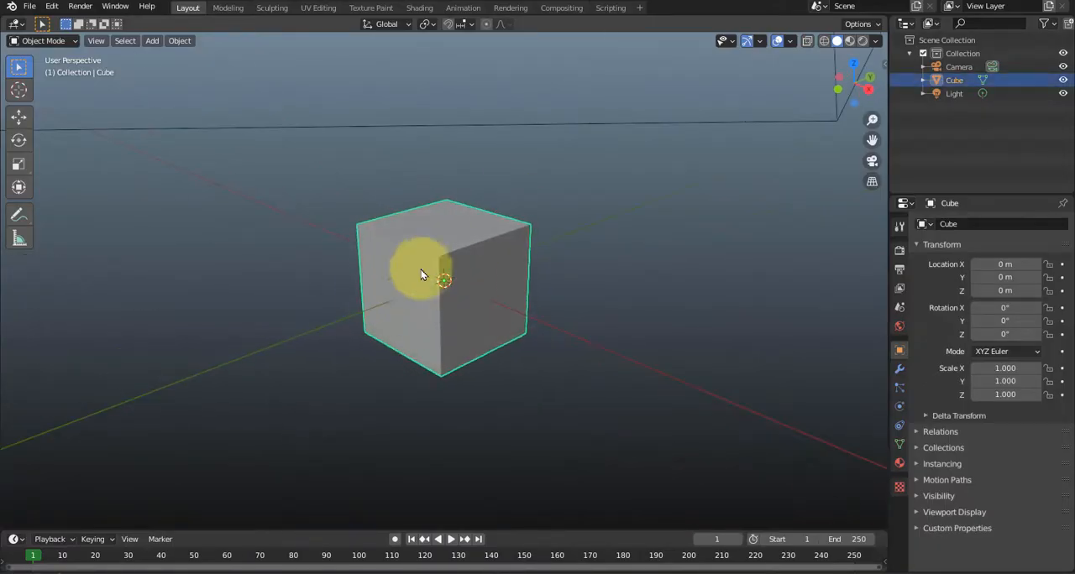
{"action": "key", "text": "alt+Tab"}
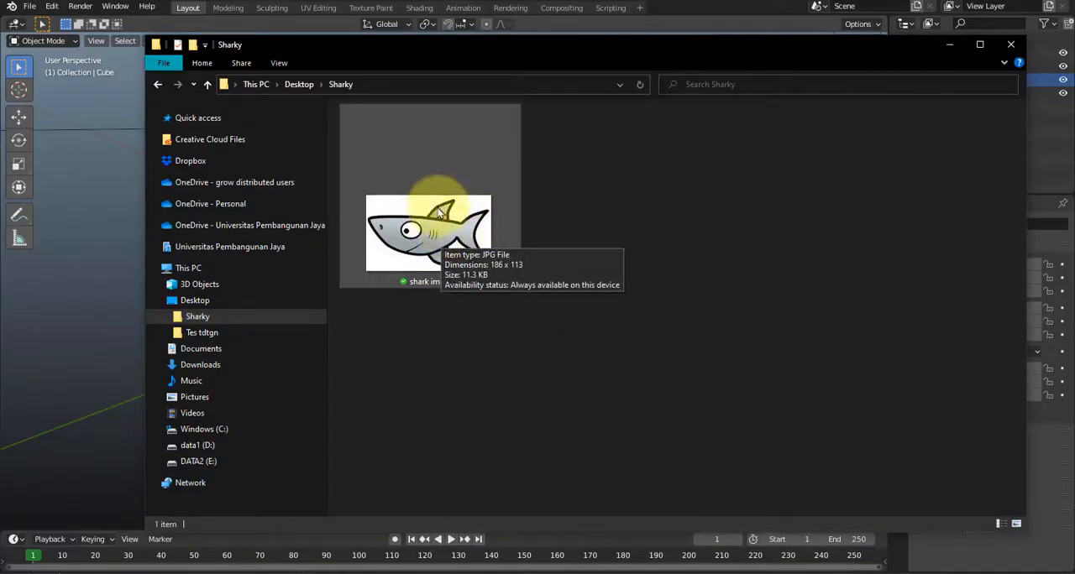
{"action": "key", "text": "alt+Tab"}
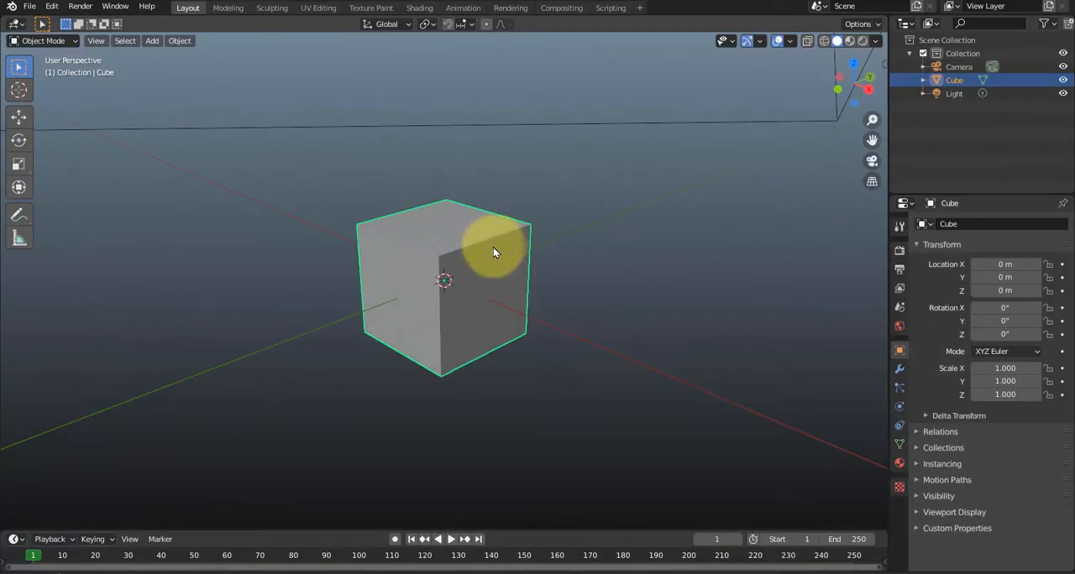
{"action": "middle_click_drag", "start_coordinate": [493, 247], "coordinate": [672, 141]}
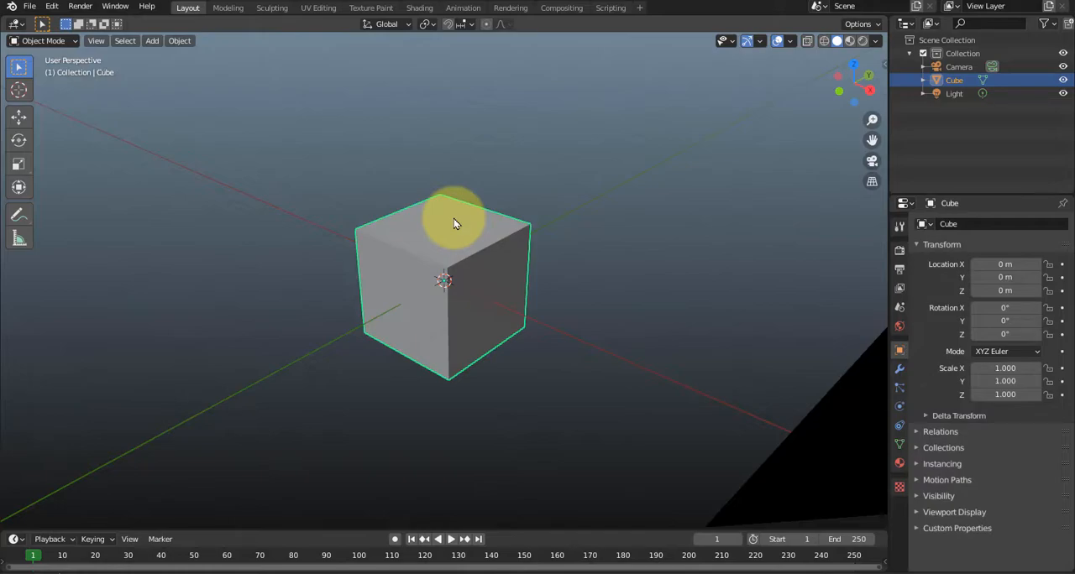
Cycle through the preset views of the cube and set the viewport to the left orthographic view.
{"action": "key", "text": "KP_6"}
{"action": "key", "text": "KP_6"}
{"action": "key", "text": "KP_4"}
{"action": "key", "text": "KP_7"}
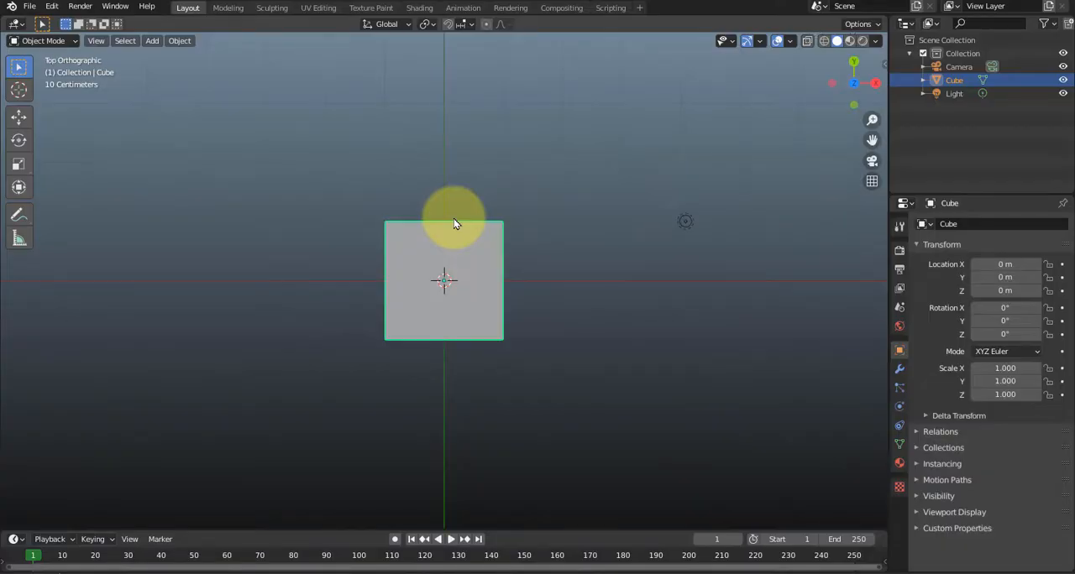
{"action": "key", "text": "KP_2"}
{"action": "key", "text": "KP_4"}
{"action": "key", "text": "KP_3"}
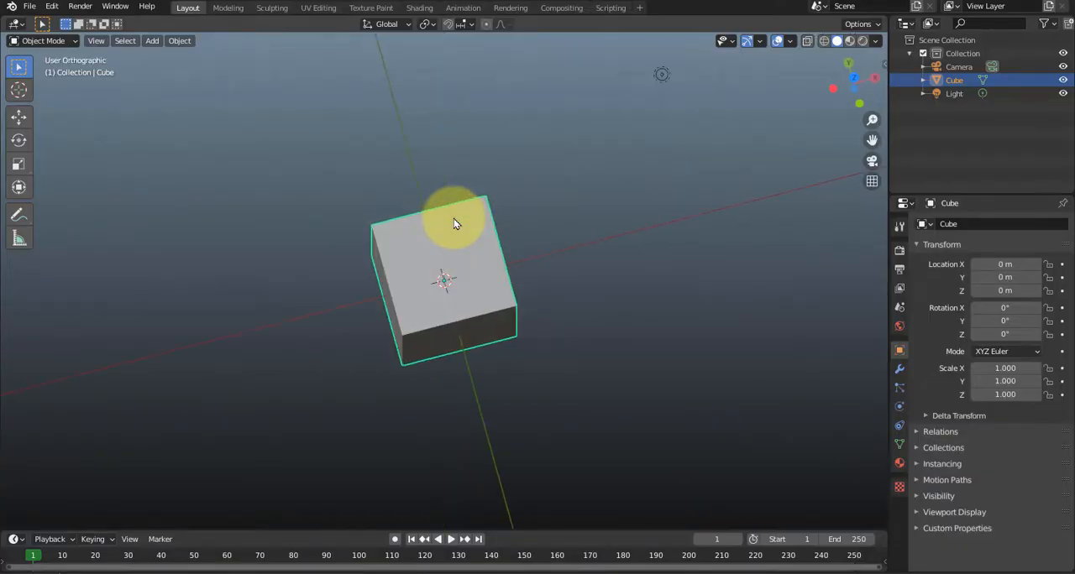
{"action": "key", "text": "KP_1"}
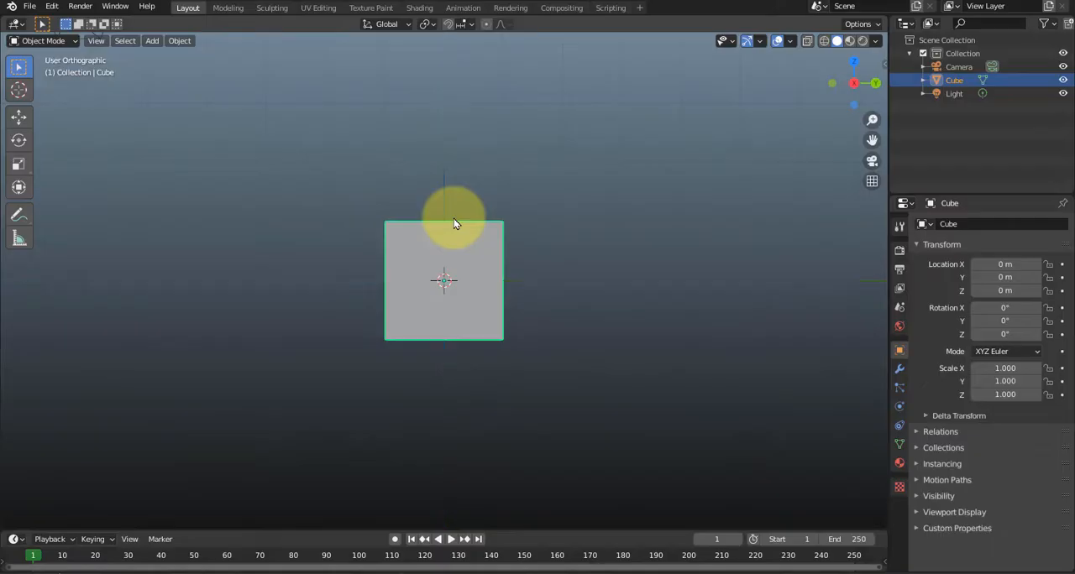
{"action": "key", "text": "ctrl+KP_3"}
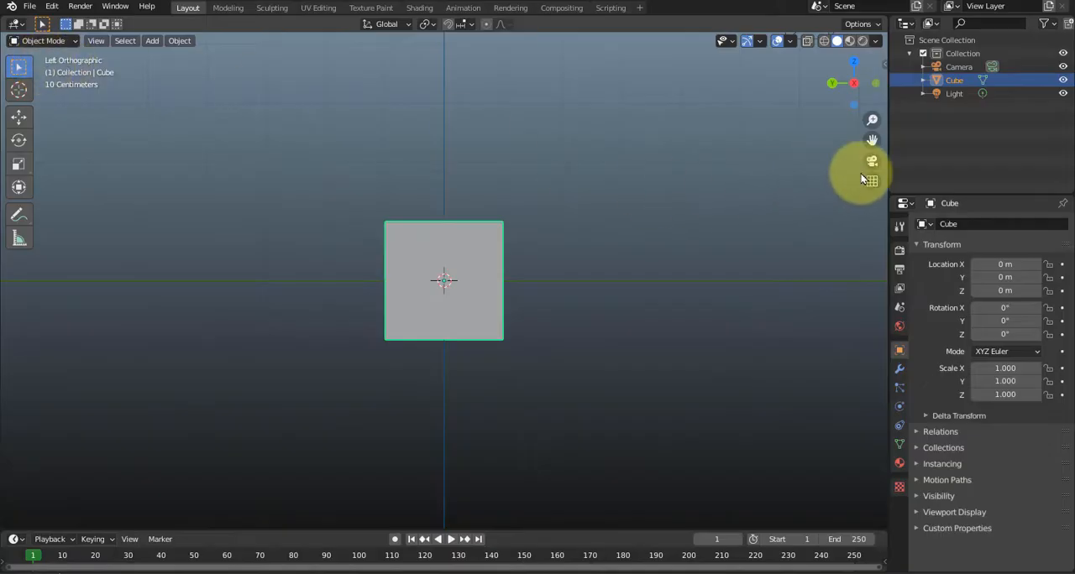
Start the Shortcut VUr input display, deselect the cube, and show the item's transform values.
{"action": "key", "text": "n"}
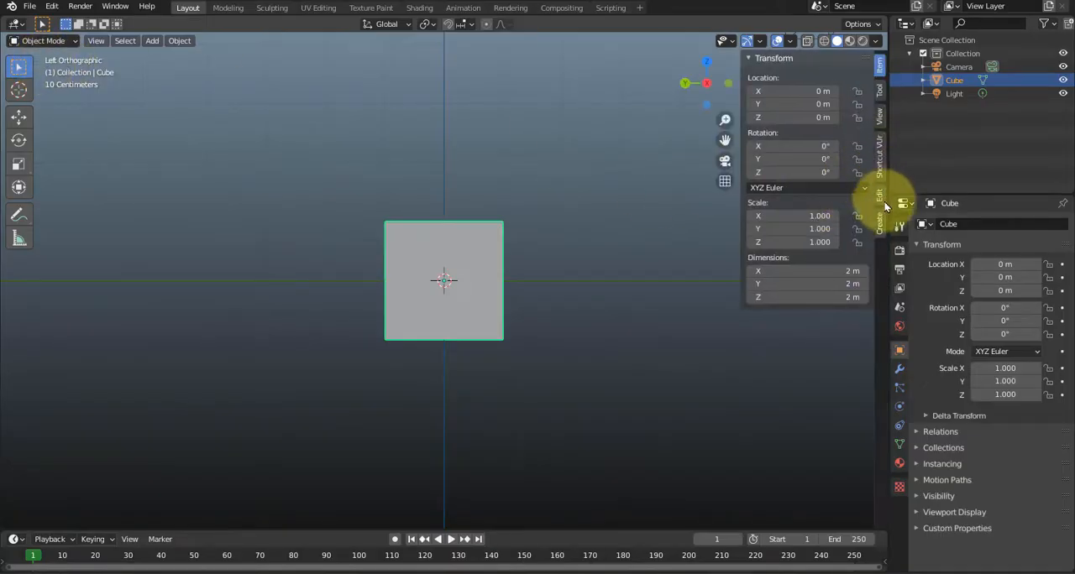
{"action": "left_click", "coordinate": [878, 149]}
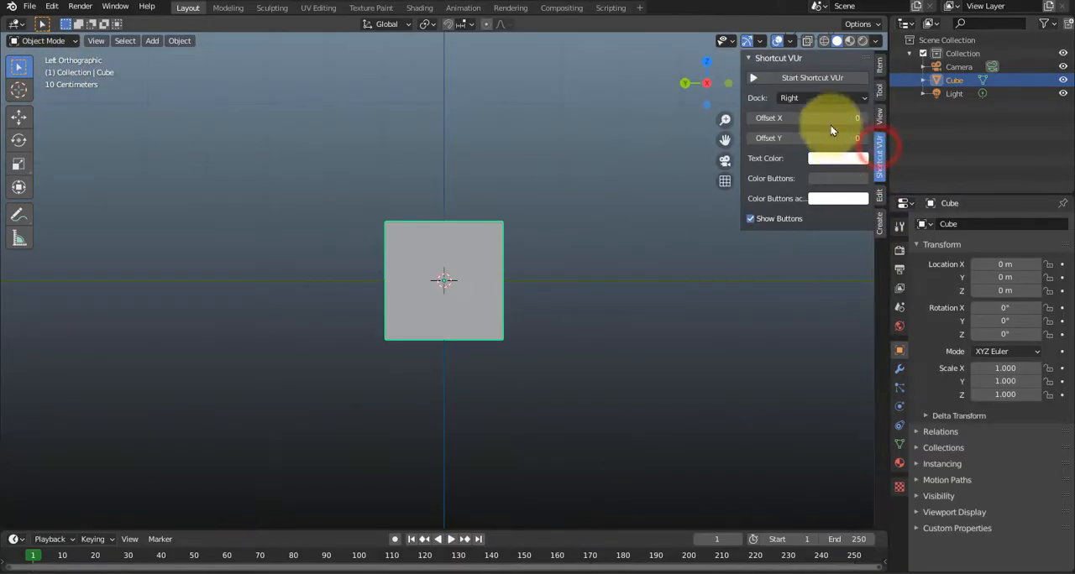
{"action": "left_click", "coordinate": [660, 314]}
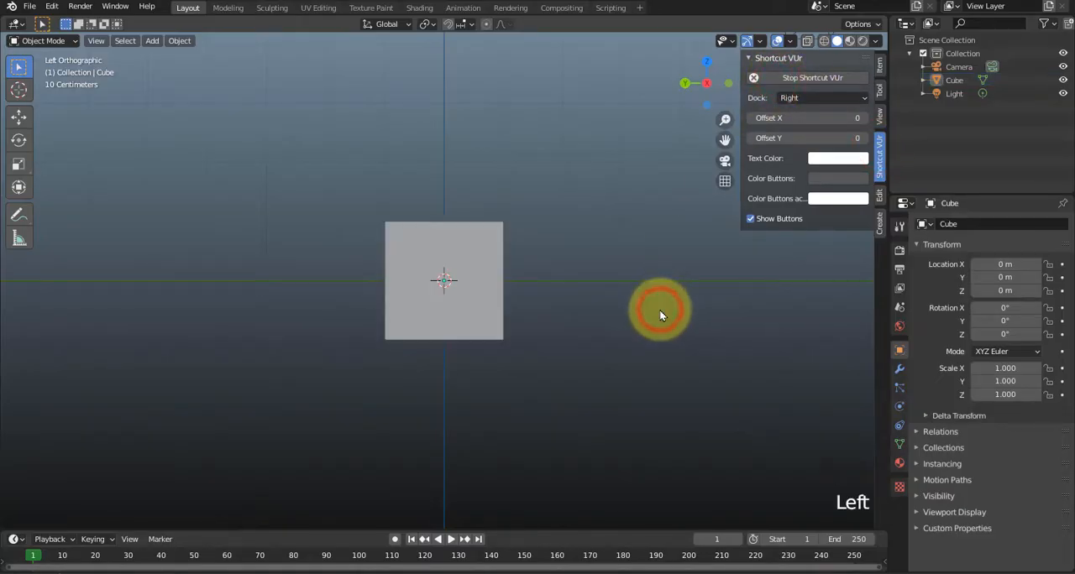
{"action": "left_click", "coordinate": [879, 65]}
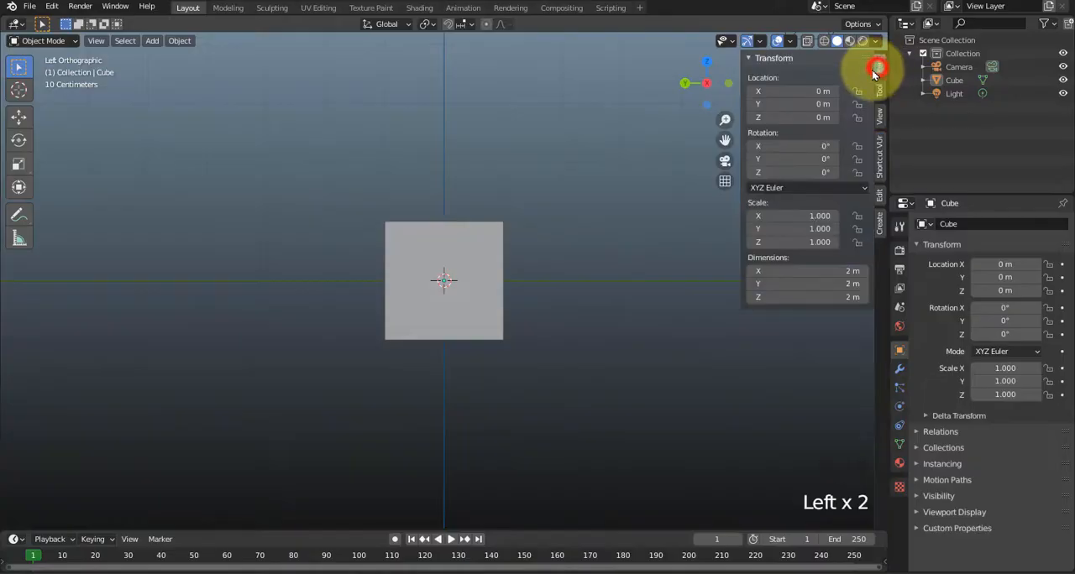
{"action": "left_click", "coordinate": [617, 256]}
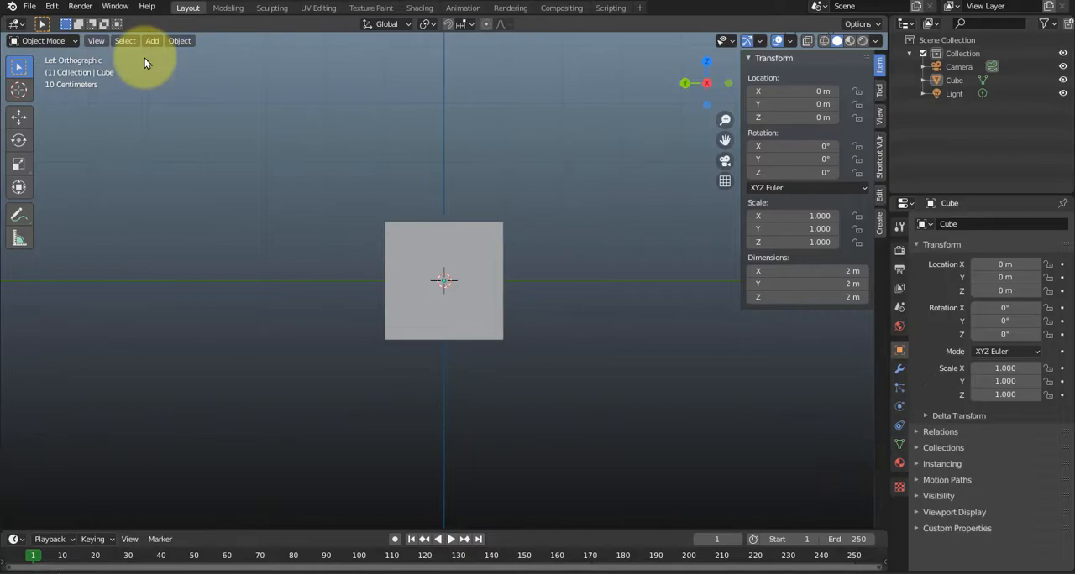
Add the shark image b file from the Sharky folder as a reference image in the left orthographic view.
{"action": "key", "text": "shift+KP_3"}
{"action": "key", "text": "ctrl+KP_3"}
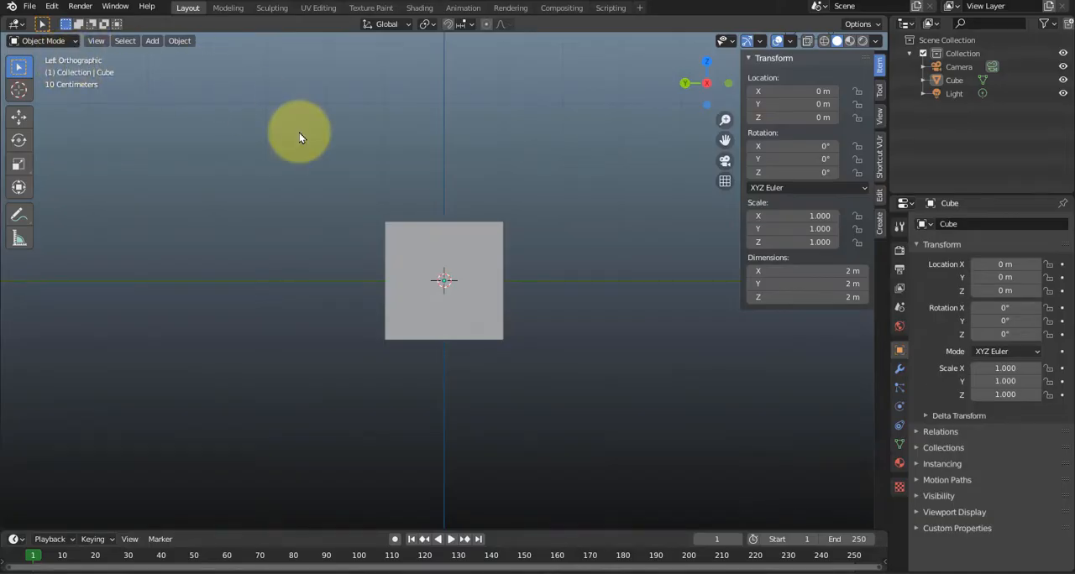
{"action": "key", "text": "alt+Tab"}
{"action": "left_click_drag", "start_coordinate": [446, 53], "coordinate": [799, 81]}
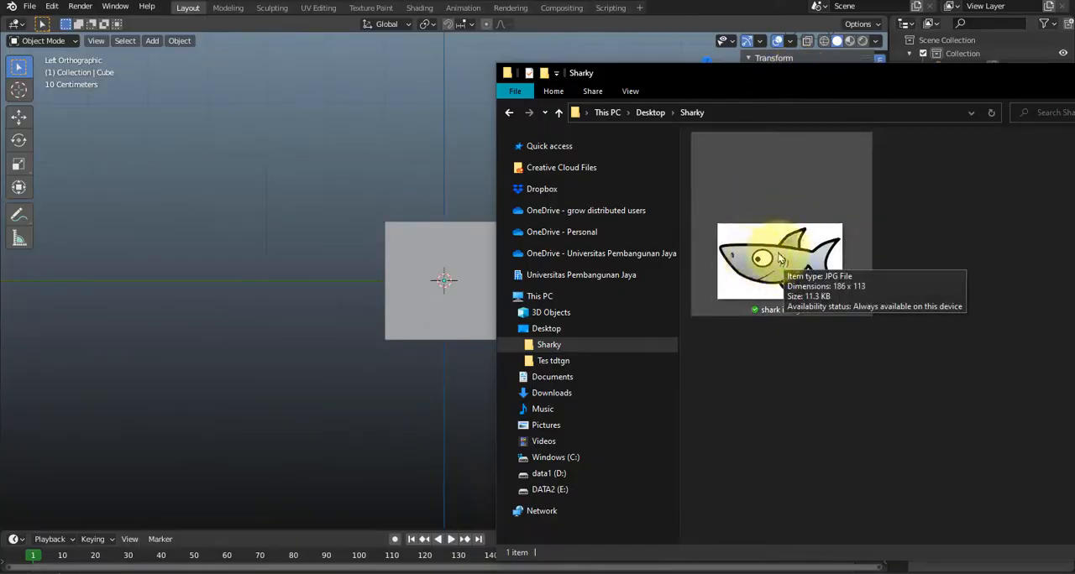
{"action": "left_click_drag", "start_coordinate": [796, 267], "coordinate": [401, 204]}
{"action": "left_click", "coordinate": [359, 80]}
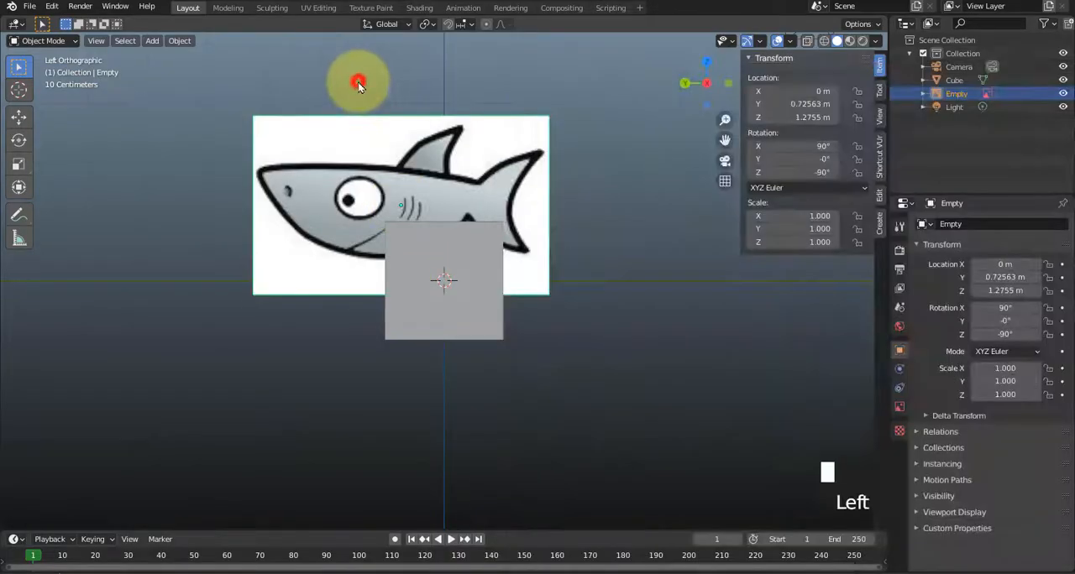
Move the shark reference image behind the cube, to about Y -0.14 m and Z 0.03 m.
{"action": "left_click", "coordinate": [349, 161]}
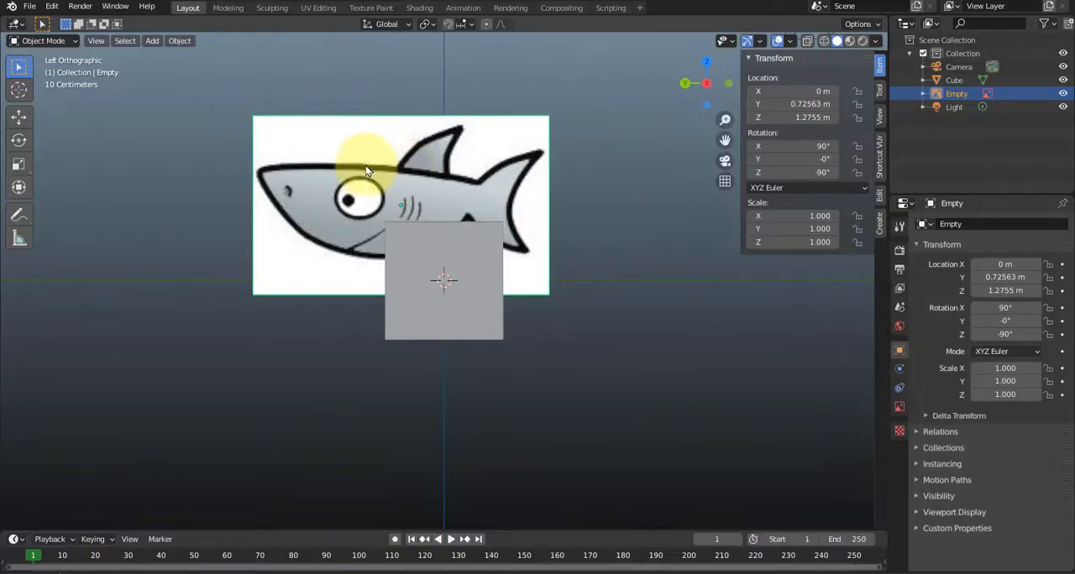
{"action": "left_click", "coordinate": [358, 161]}
{"action": "left_click", "coordinate": [18, 115]}
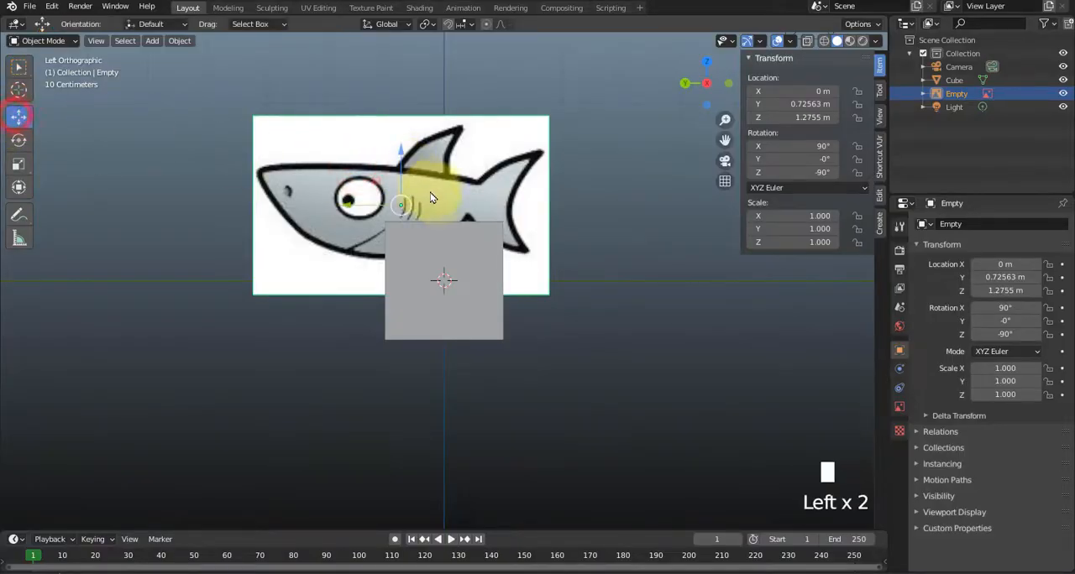
{"action": "left_click_drag", "start_coordinate": [378, 184], "coordinate": [429, 258]}
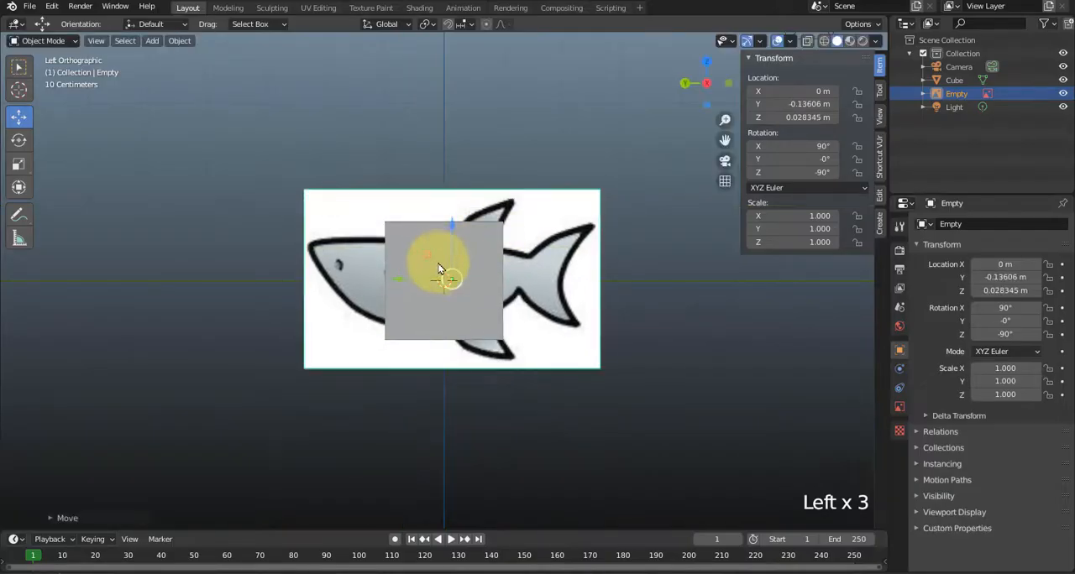
Set the reference image's Z and Y locations to 0 m and deselect it.
{"action": "left_click", "coordinate": [798, 118]}
{"action": "type", "text": "0"}
{"action": "key", "text": "Return"}
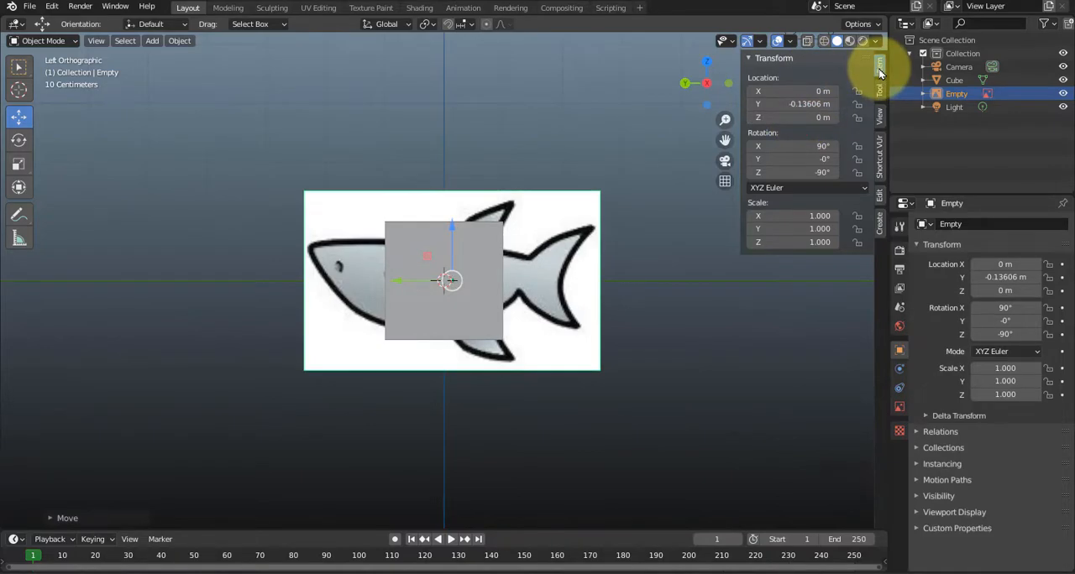
{"action": "key", "text": "n"}
{"action": "key", "text": "n"}
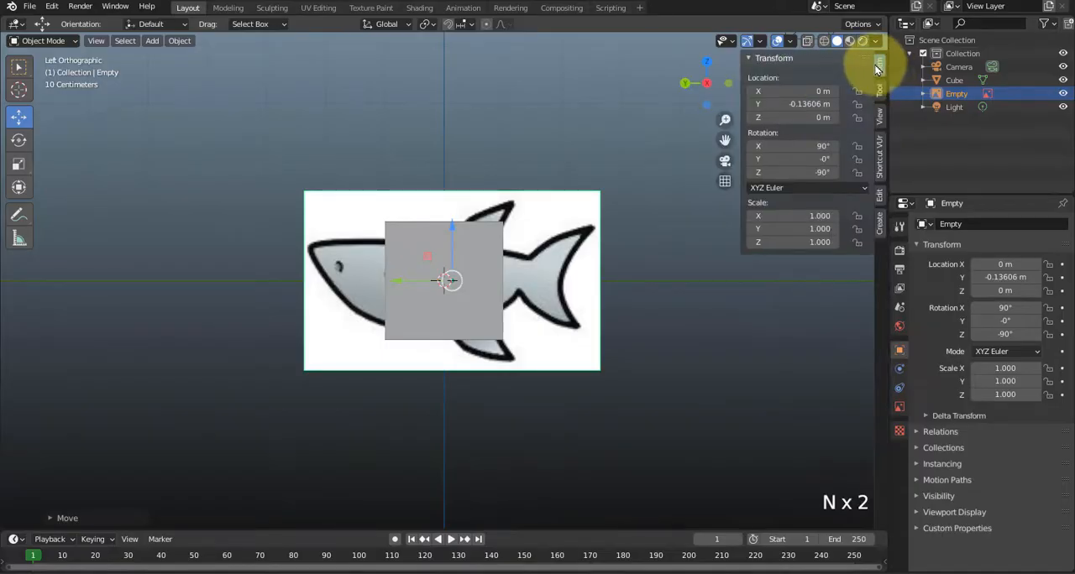
{"action": "left_click", "coordinate": [804, 104]}
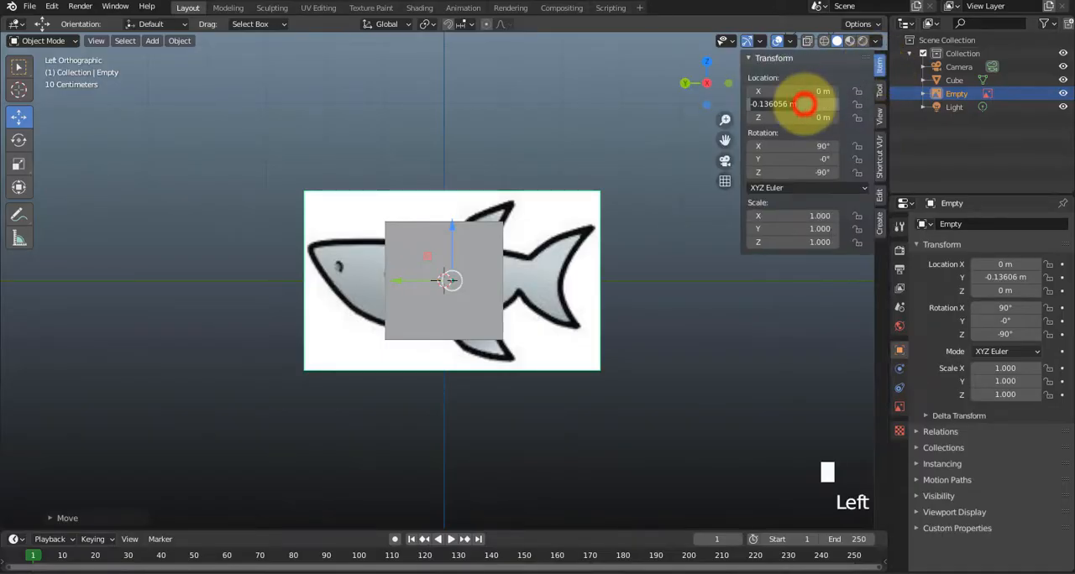
{"action": "type", "text": "0"}
{"action": "key", "text": "Return"}
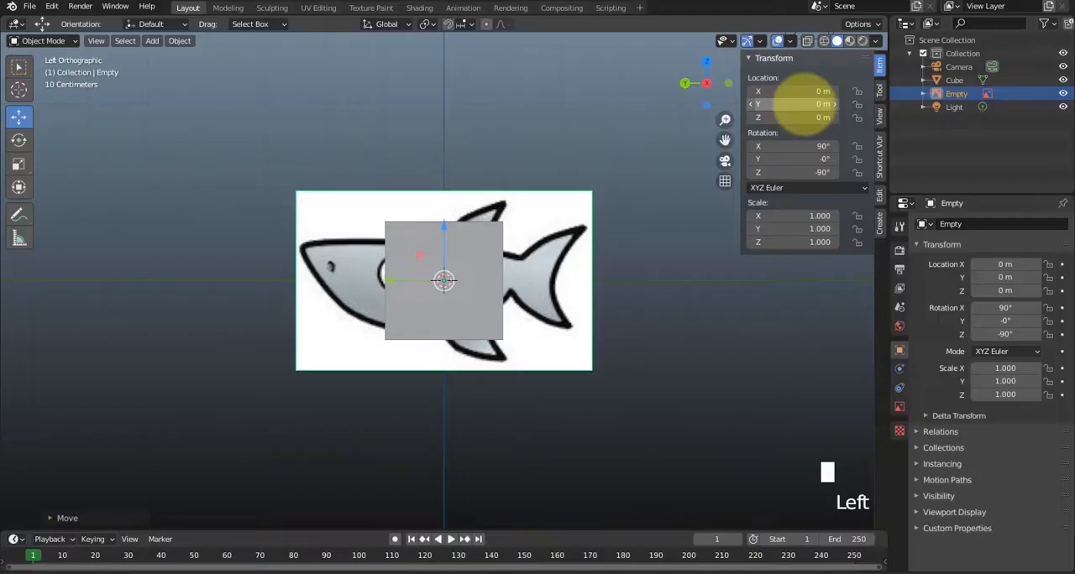
{"action": "left_click", "coordinate": [659, 247]}
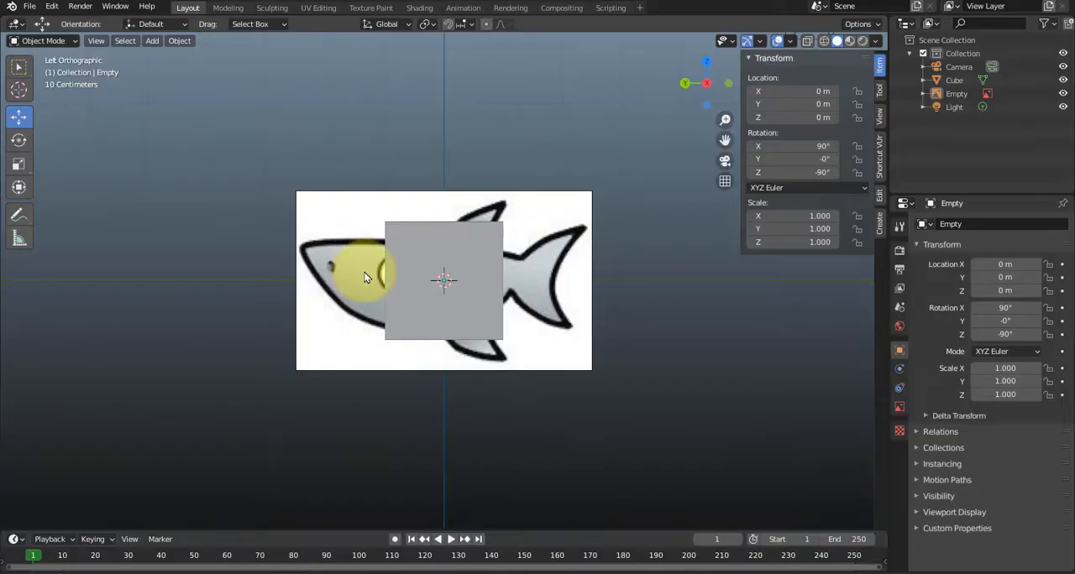
Lock the shark reference image's location, rotation and scale on all three axes and leave it deselected.
{"action": "middle_click_drag", "start_coordinate": [357, 271], "coordinate": [418, 249]}
{"action": "middle_click_drag", "start_coordinate": [491, 326], "coordinate": [511, 296]}
{"action": "left_click", "coordinate": [616, 348]}
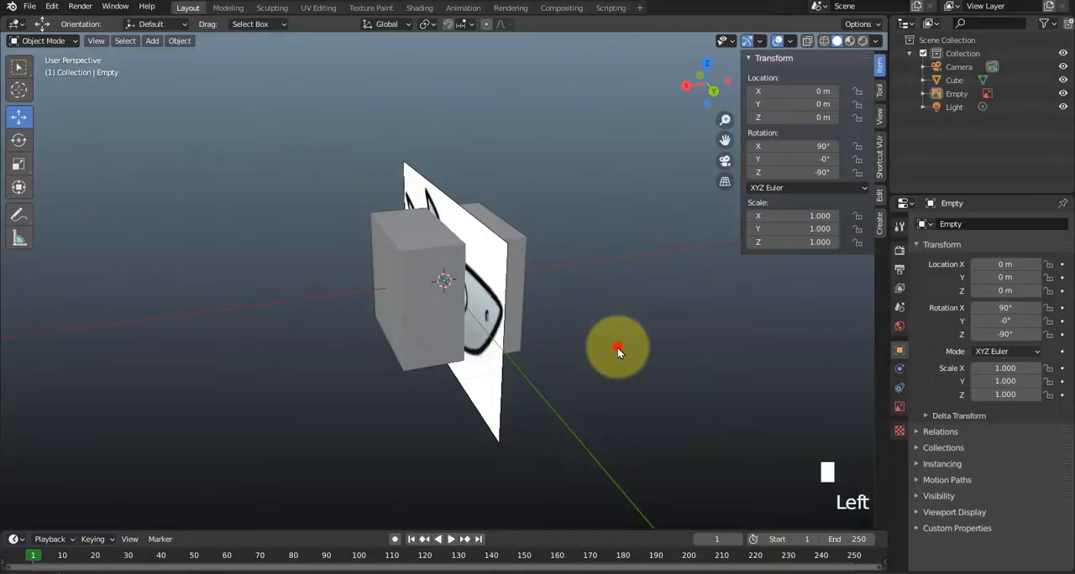
{"action": "left_click", "coordinate": [418, 188]}
{"action": "middle_click_drag", "start_coordinate": [429, 157], "coordinate": [449, 302]}
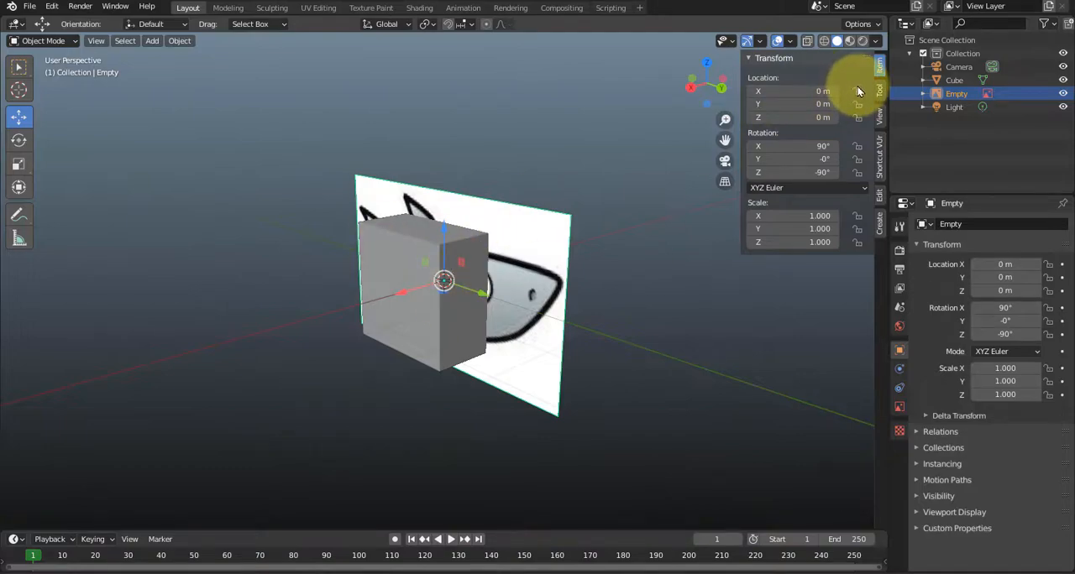
{"action": "left_click_drag", "start_coordinate": [857, 91], "coordinate": [856, 176]}
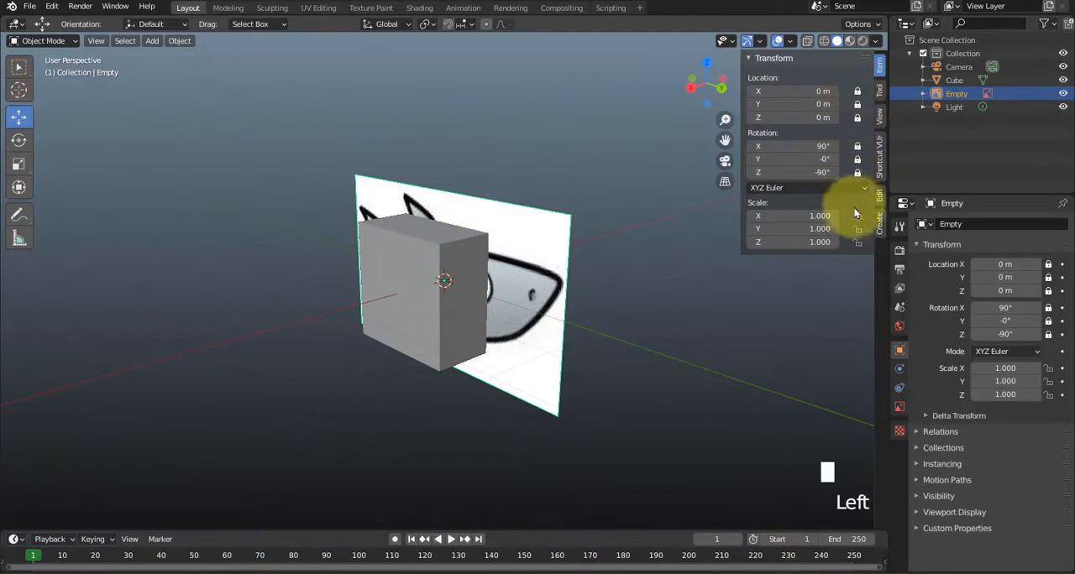
{"action": "left_click_drag", "start_coordinate": [854, 213], "coordinate": [856, 242]}
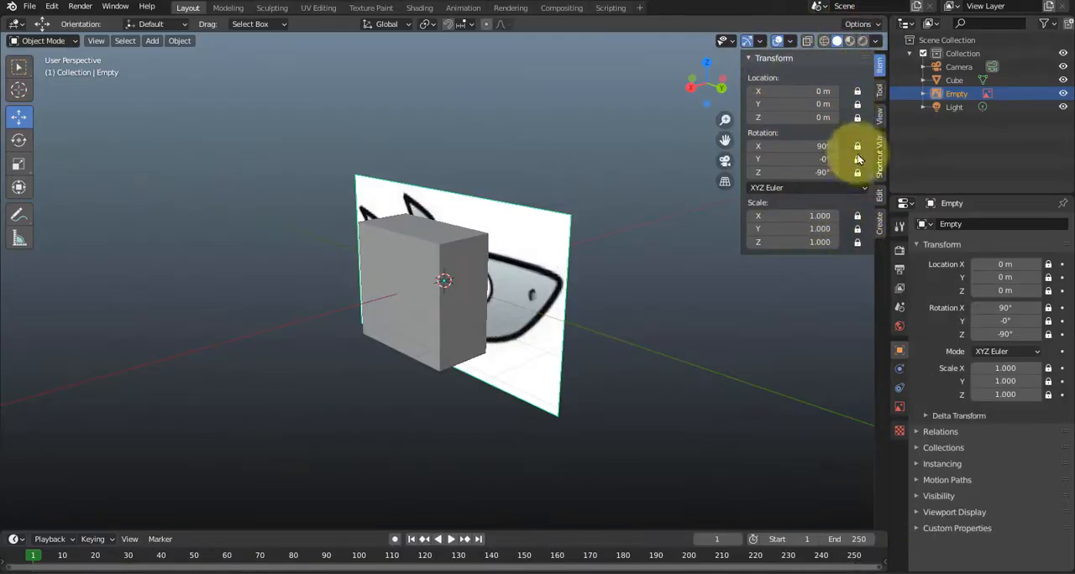
{"action": "left_click", "coordinate": [547, 229]}
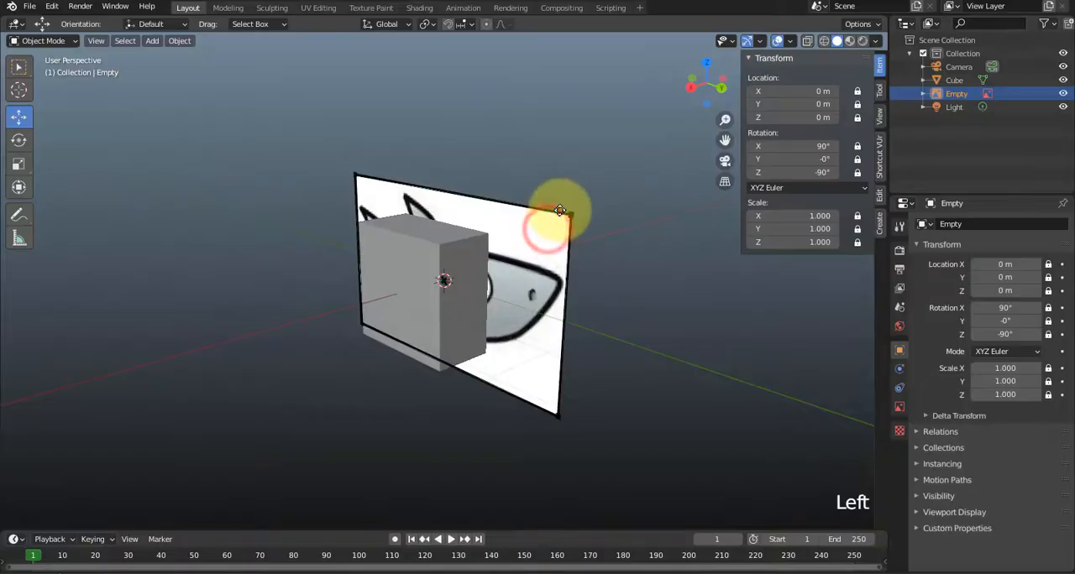
{"action": "left_click", "coordinate": [559, 211]}
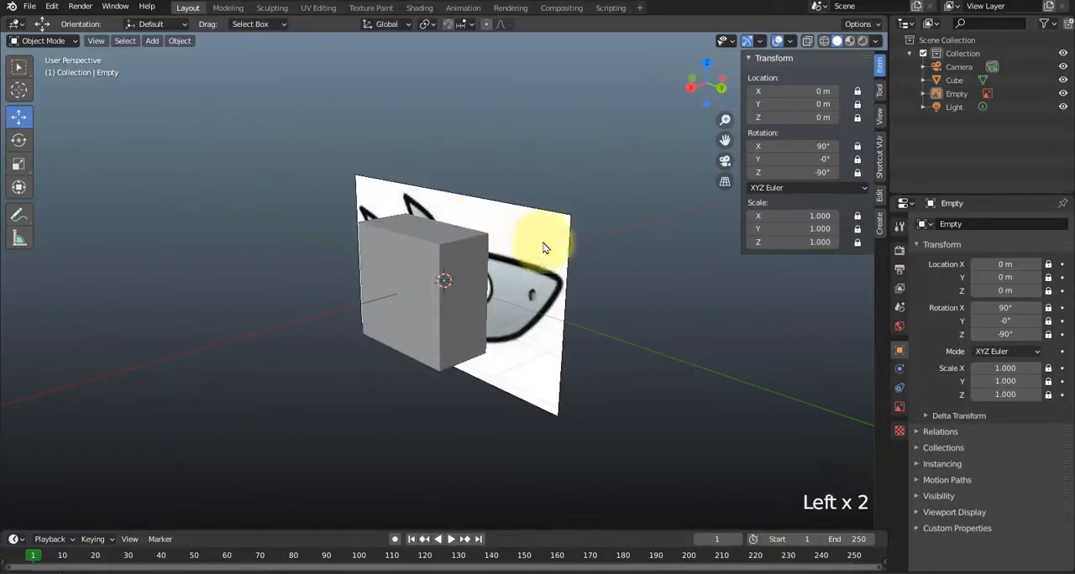
{"action": "left_click", "coordinate": [599, 283]}
Select the cube and switch to the right orthographic view, with the reference image filling more of the view.
{"action": "left_click", "coordinate": [416, 277]}
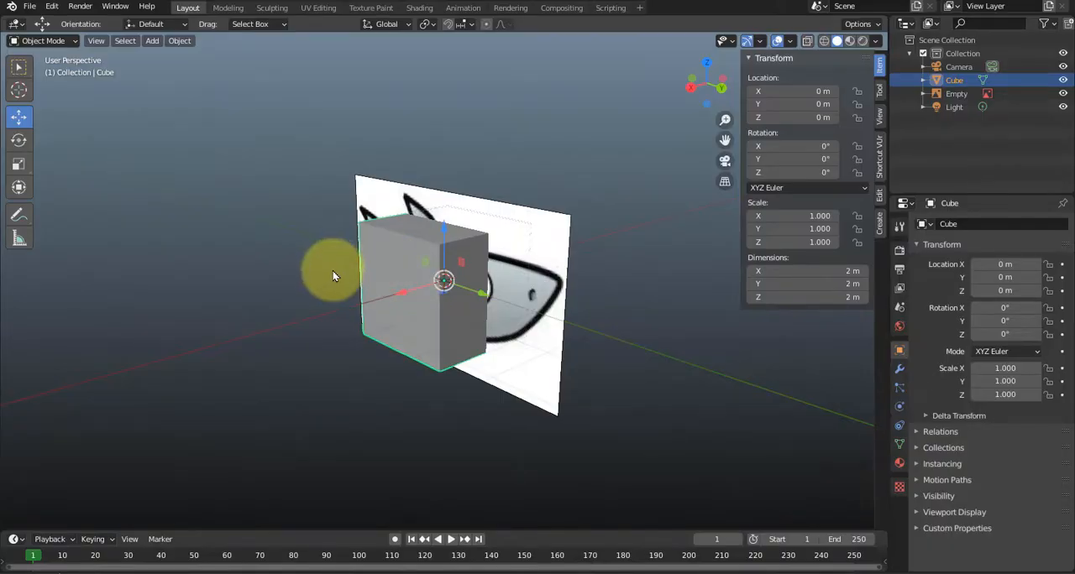
{"action": "middle_click_drag", "start_coordinate": [332, 276], "coordinate": [378, 269]}
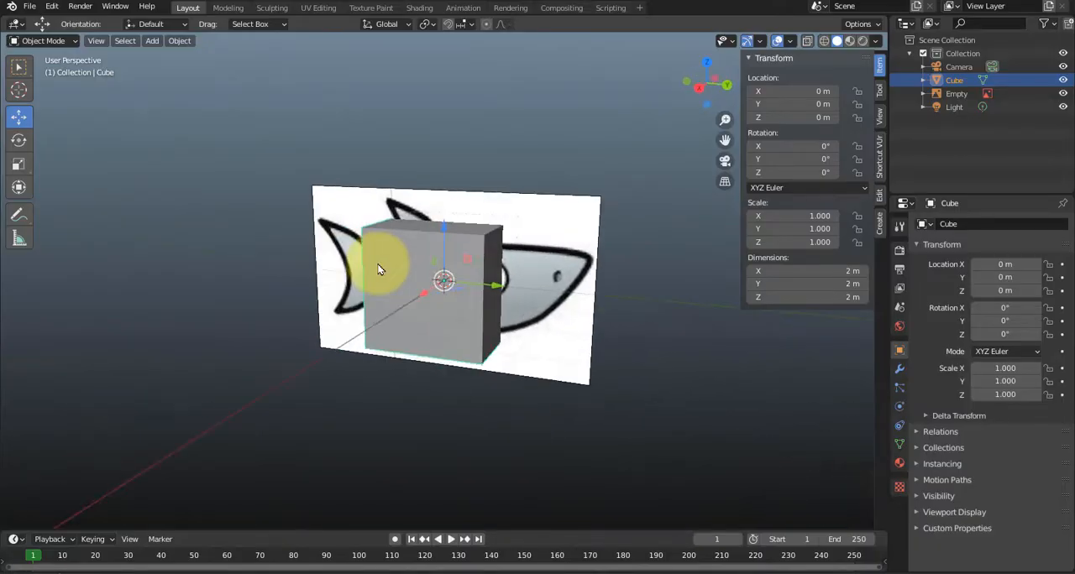
{"action": "key", "text": "KP_3"}
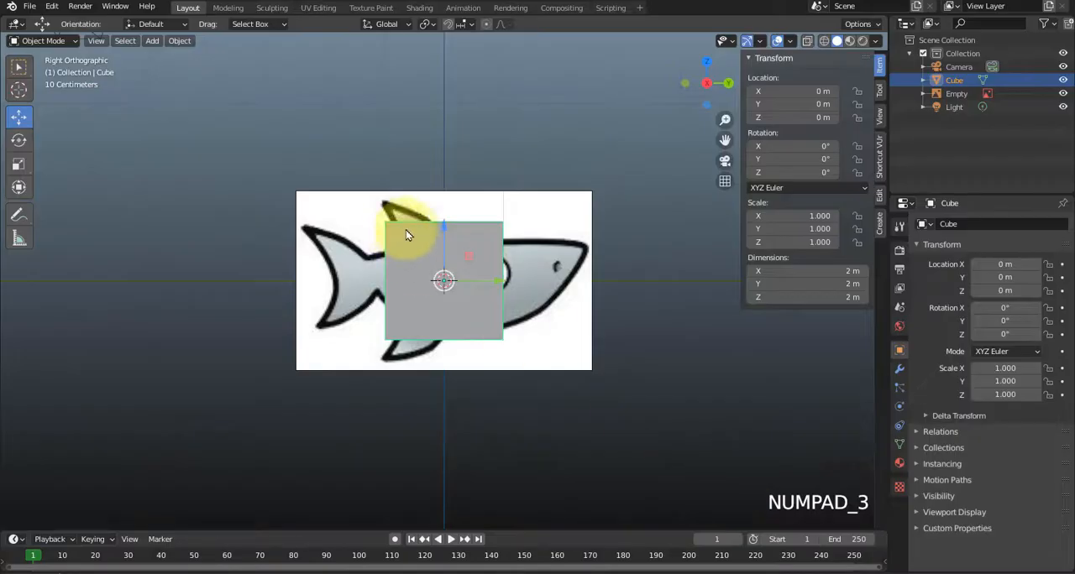
{"action": "scroll", "coordinate": [510, 308], "scroll_direction": "up", "scroll_amount": 1}
{"action": "scroll", "coordinate": [510, 310], "scroll_direction": "up", "scroll_amount": 2}
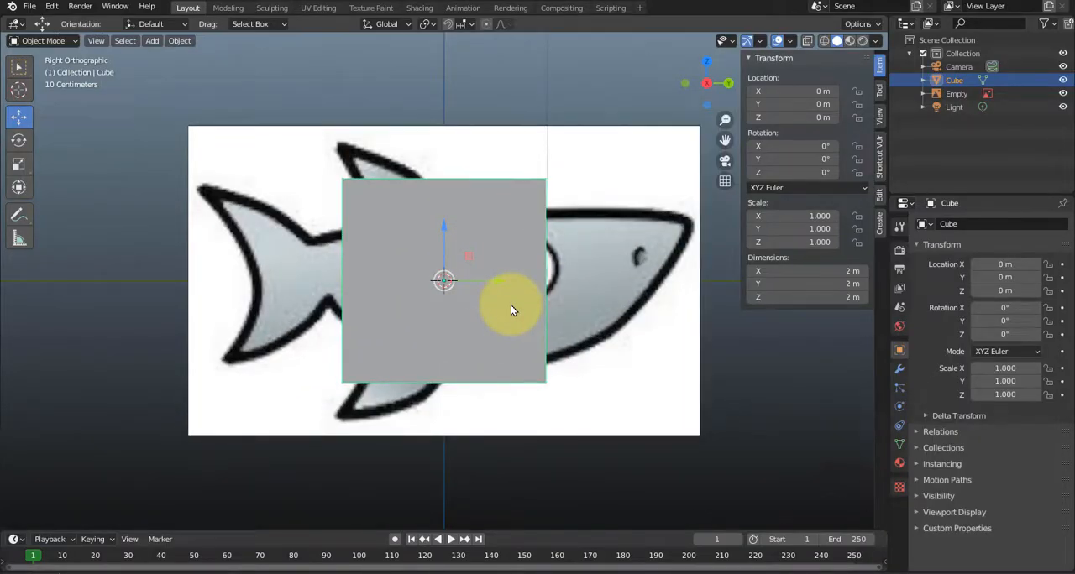
Enter Edit Mode on the cube with vertex selection and see-through wireframe display.
{"action": "key", "text": "Tab"}
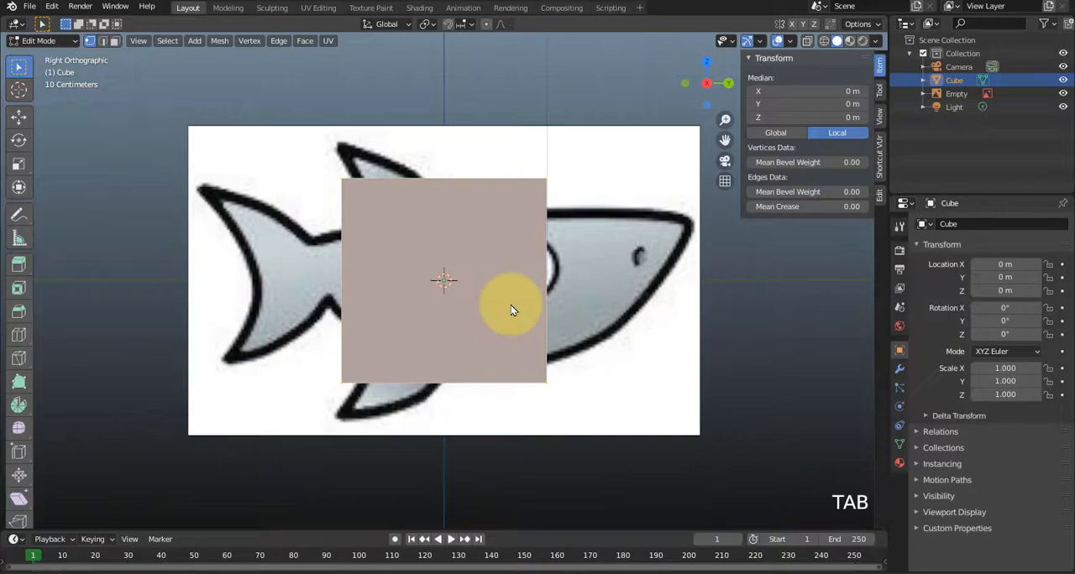
{"action": "left_click", "coordinate": [89, 42]}
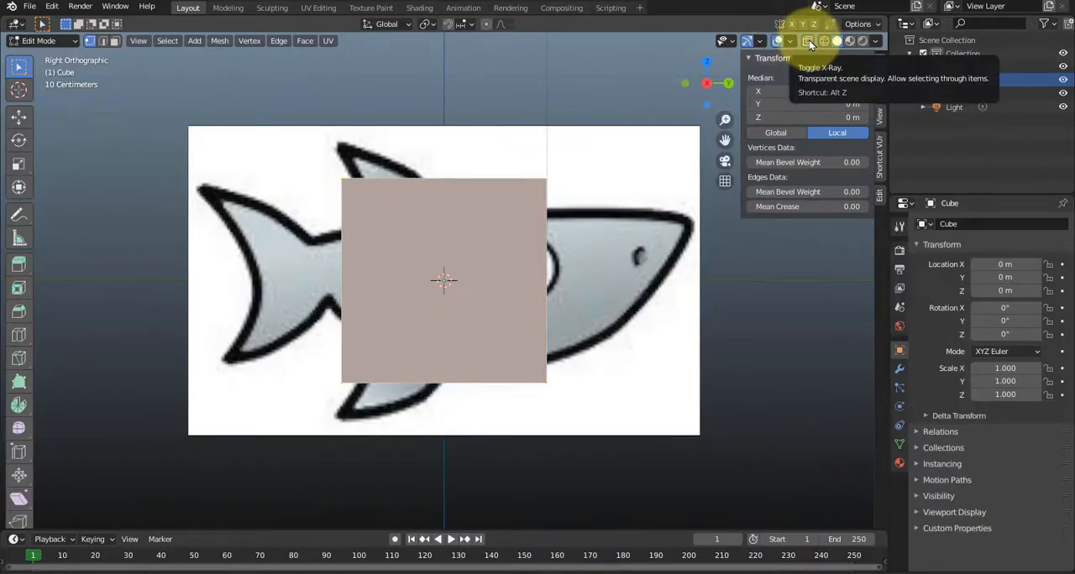
{"action": "key", "text": "alt+z"}
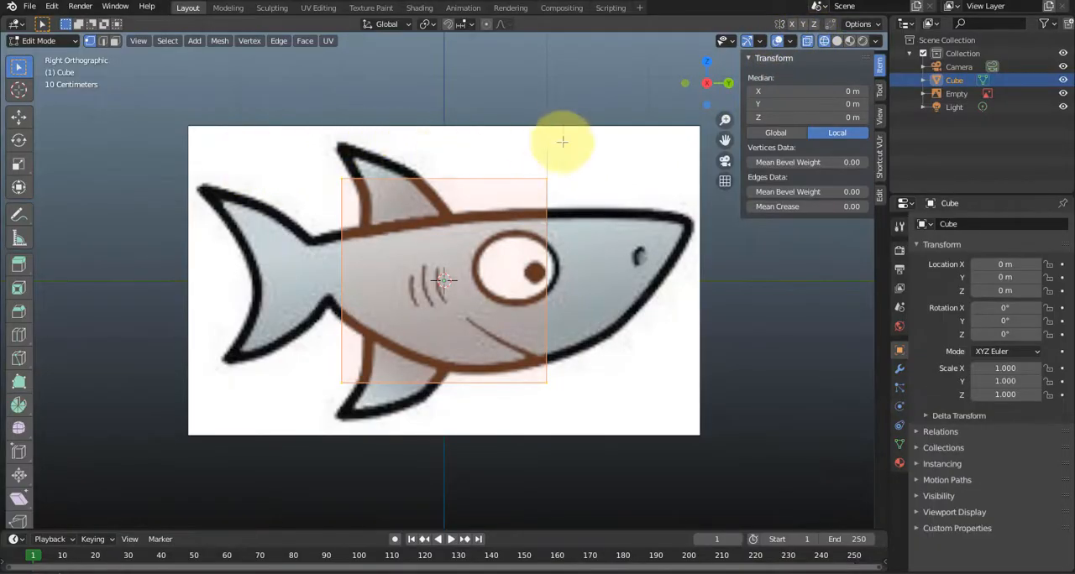
Move the cube's upper front vertices to the shark's snout tip and the lower front ones to the jaw, about Y 1.73 m, Z -0.49 m.
{"action": "left_click", "coordinate": [505, 160]}
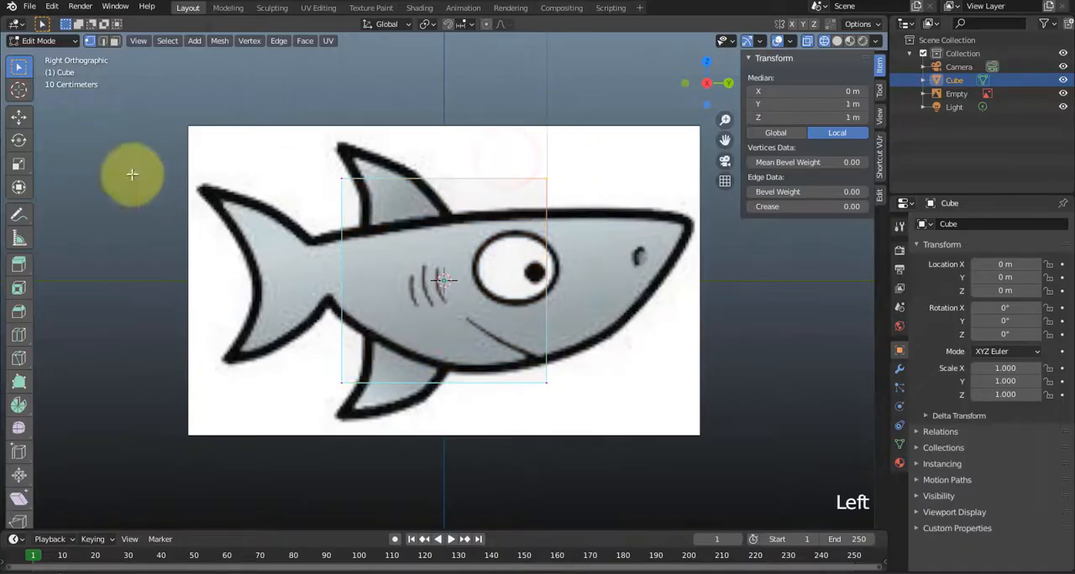
{"action": "left_click", "coordinate": [18, 119]}
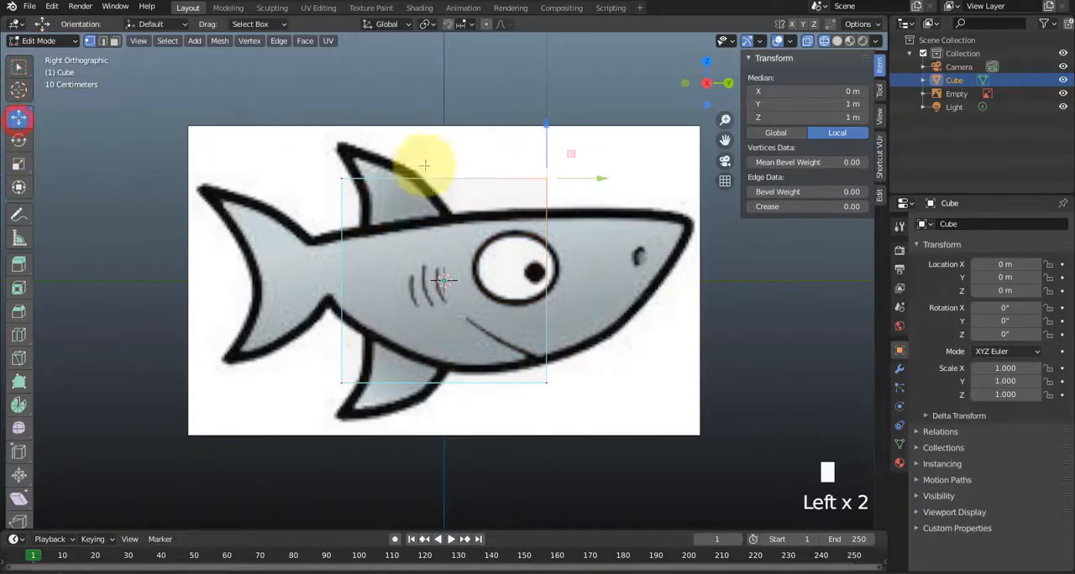
{"action": "left_click", "coordinate": [508, 141]}
{"action": "left_click_drag", "start_coordinate": [572, 153], "coordinate": [709, 195]}
{"action": "left_click", "coordinate": [507, 348]}
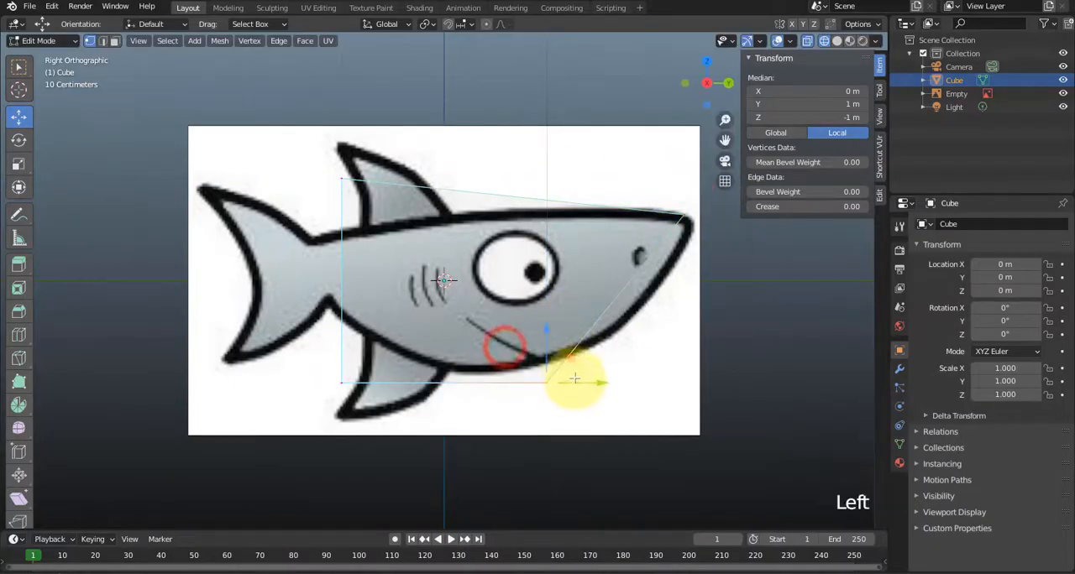
{"action": "left_click_drag", "start_coordinate": [570, 359], "coordinate": [647, 310]}
Move the cube's rear vertices to the shark's tail base, placing the upper pair at about Y -1.30 m, Z 0.42 m.
{"action": "left_click", "coordinate": [309, 172]}
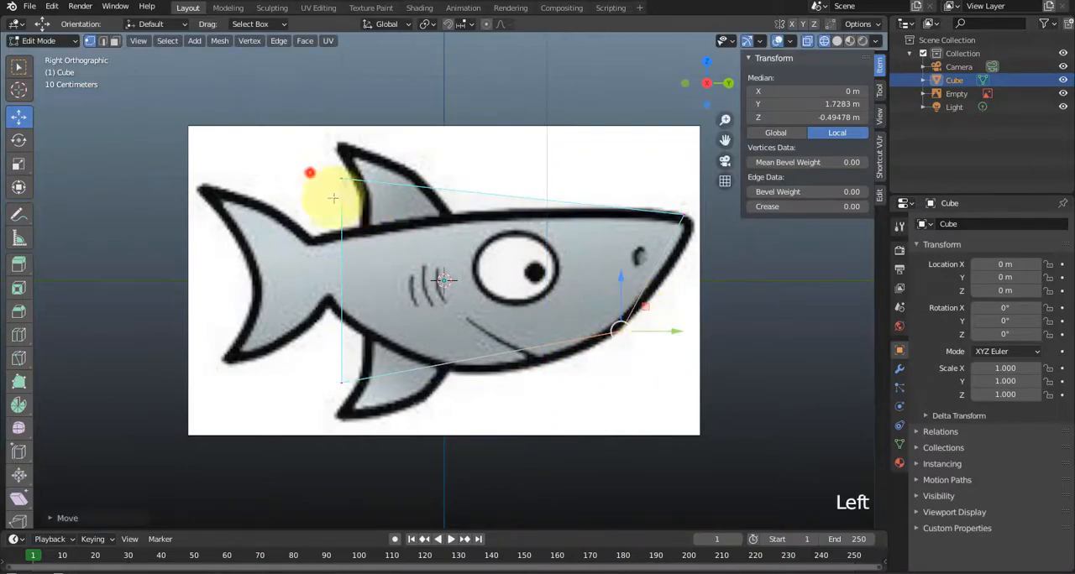
{"action": "left_click_drag", "start_coordinate": [347, 152], "coordinate": [328, 226]}
{"action": "left_click", "coordinate": [299, 359]}
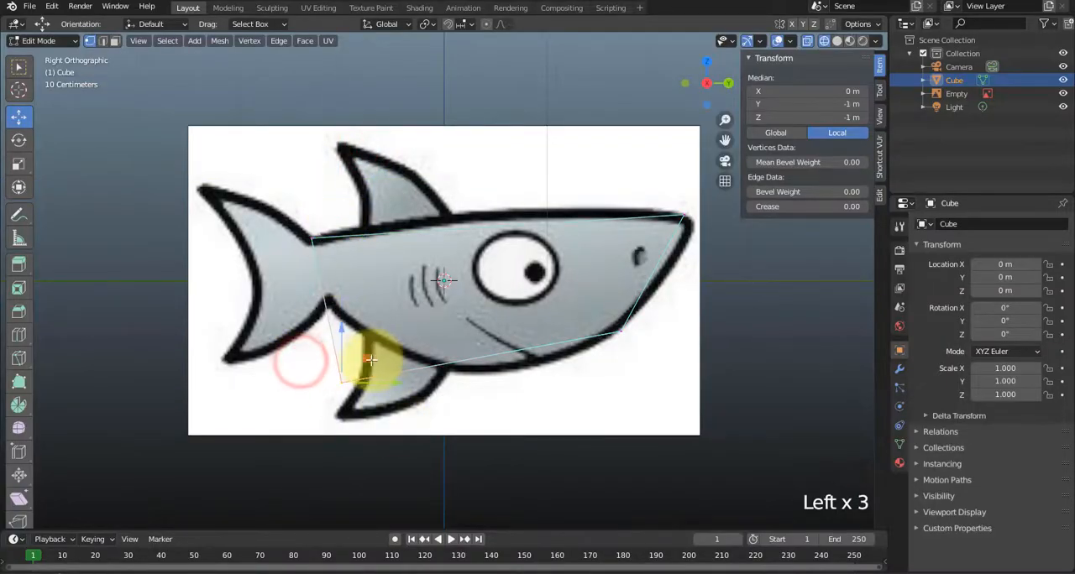
{"action": "left_click_drag", "start_coordinate": [370, 359], "coordinate": [353, 275]}
{"action": "left_click", "coordinate": [290, 220]}
{"action": "left_click_drag", "start_coordinate": [345, 236], "coordinate": [340, 238]}
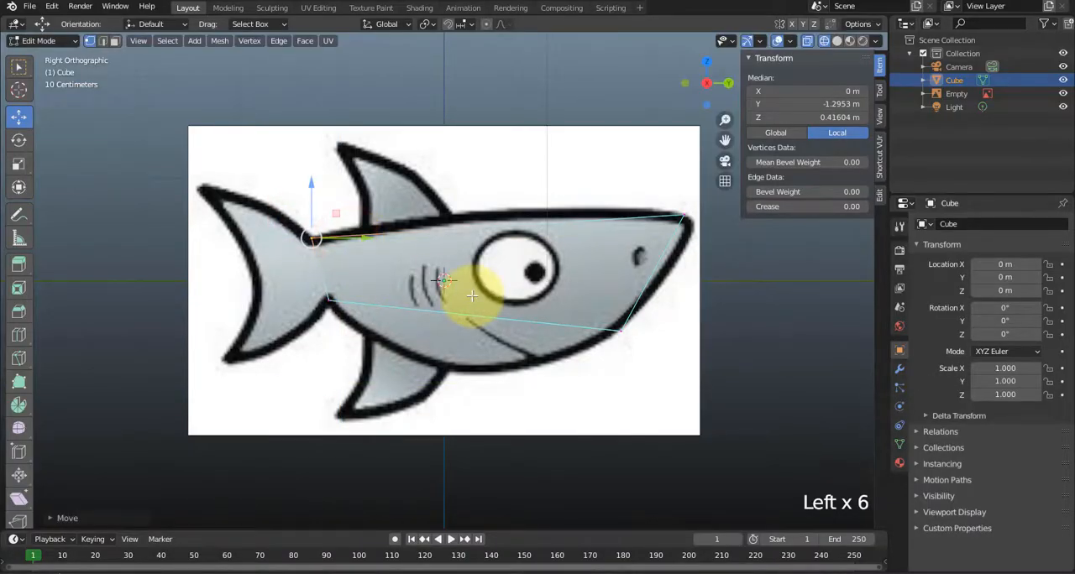
Add a vertical loop cut through the body between the gills and the eye, centred at about Y 0.08 m.
{"action": "left_click", "coordinate": [479, 378]}
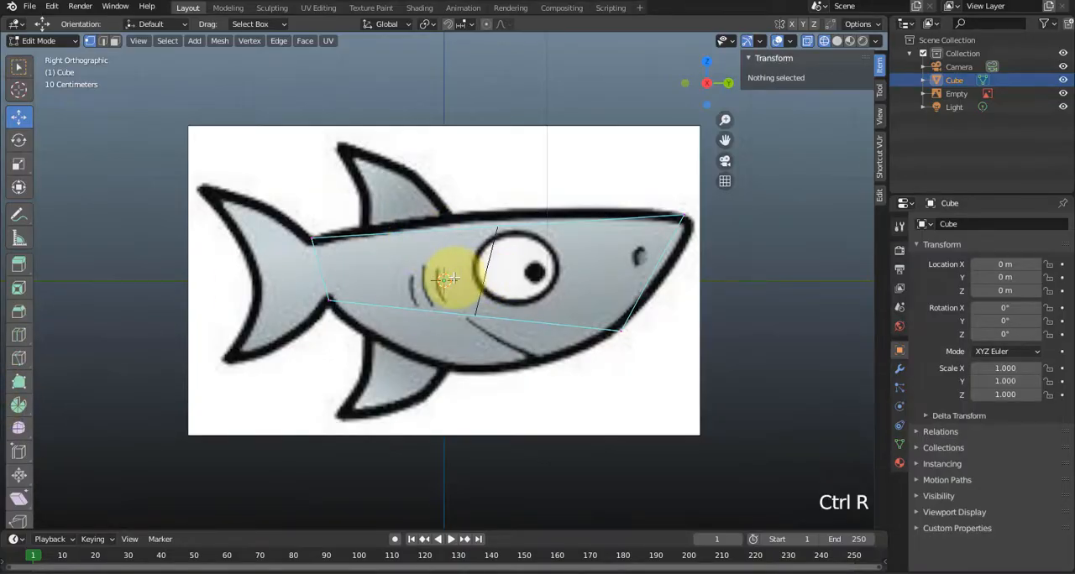
{"action": "left_click", "coordinate": [496, 247]}
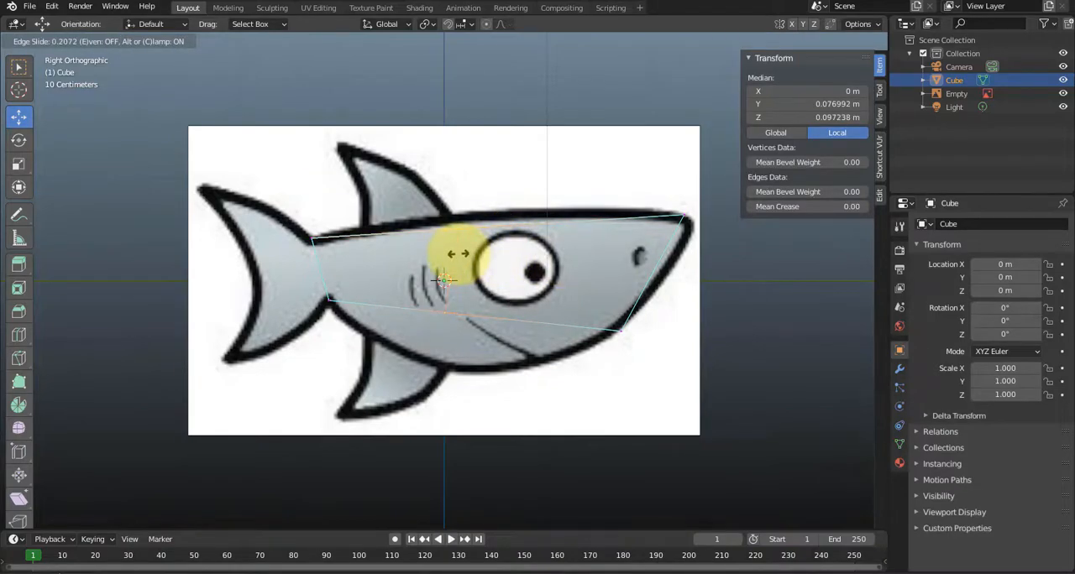
{"action": "left_click", "coordinate": [457, 253]}
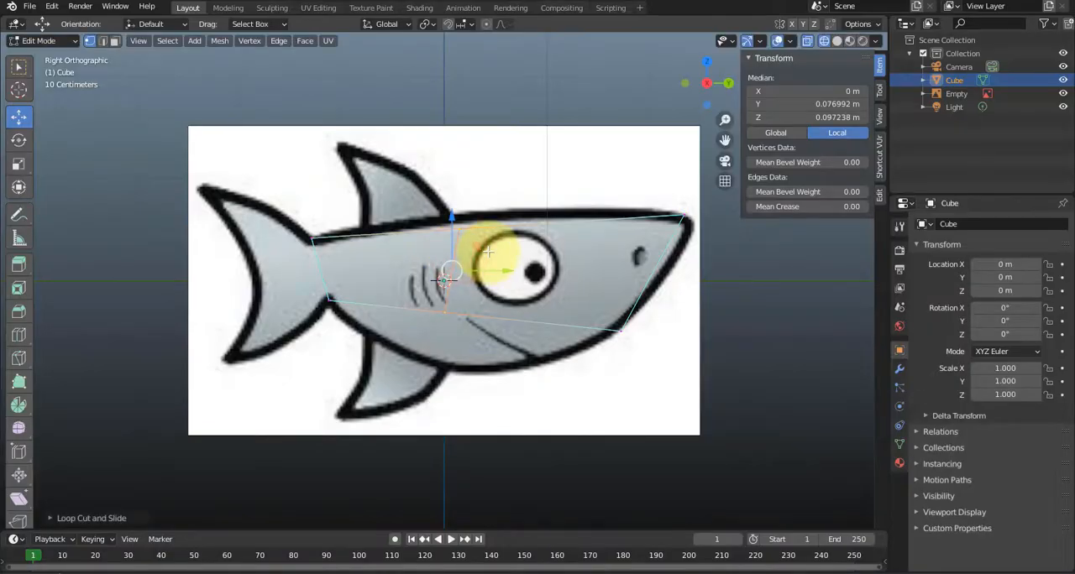
Fit the loop cut's vertices to the shark outline: belly at about Y 0.18 m, Z -0.86 m, and back at Y 0.16 m, Z 0.62 m.
{"action": "left_click", "coordinate": [420, 291]}
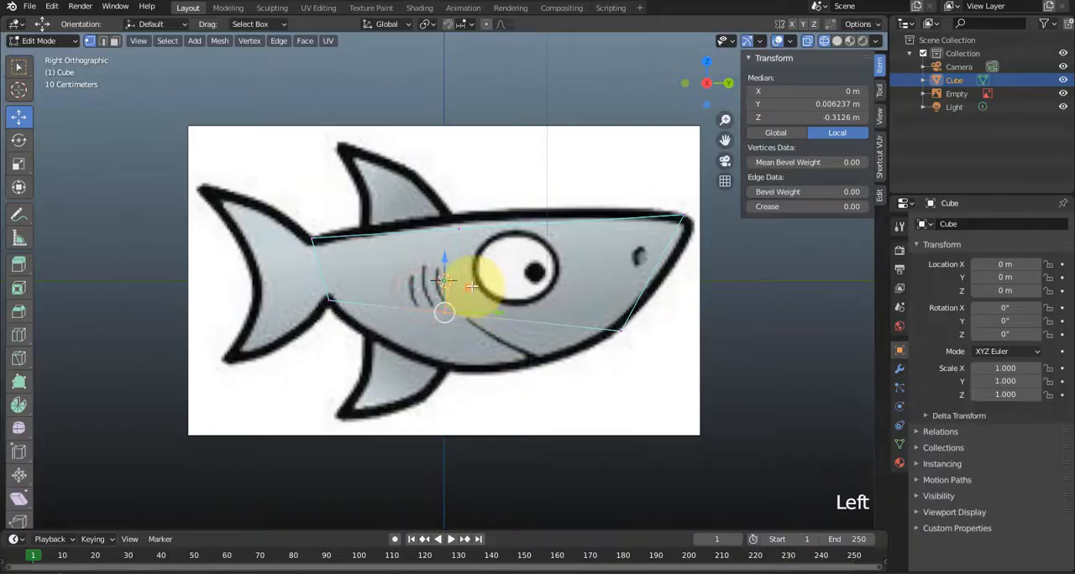
{"action": "left_click_drag", "start_coordinate": [470, 288], "coordinate": [489, 347]}
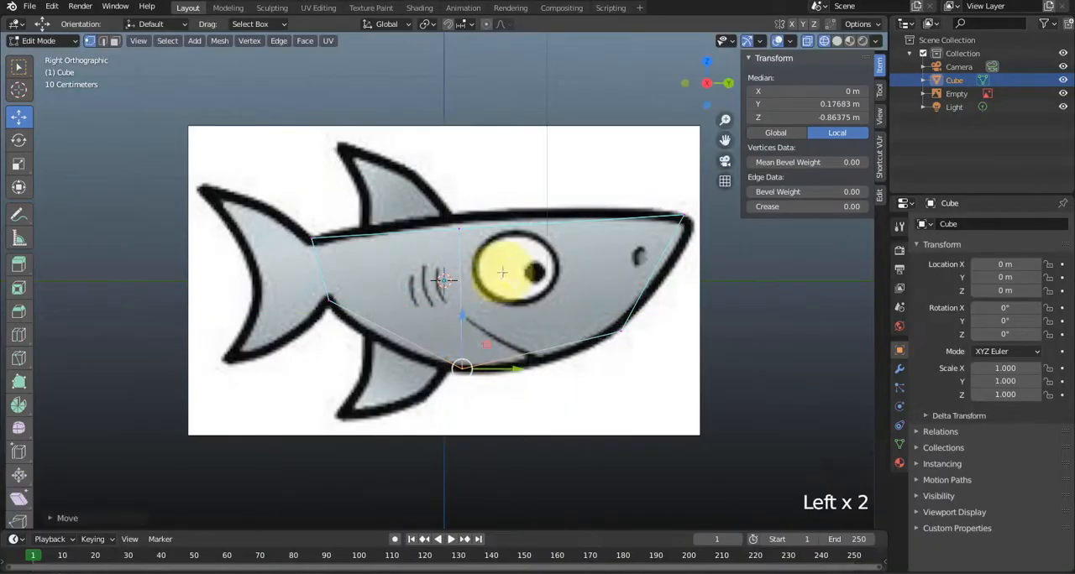
{"action": "left_click", "coordinate": [431, 209]}
{"action": "left_click_drag", "start_coordinate": [488, 202], "coordinate": [485, 192]}
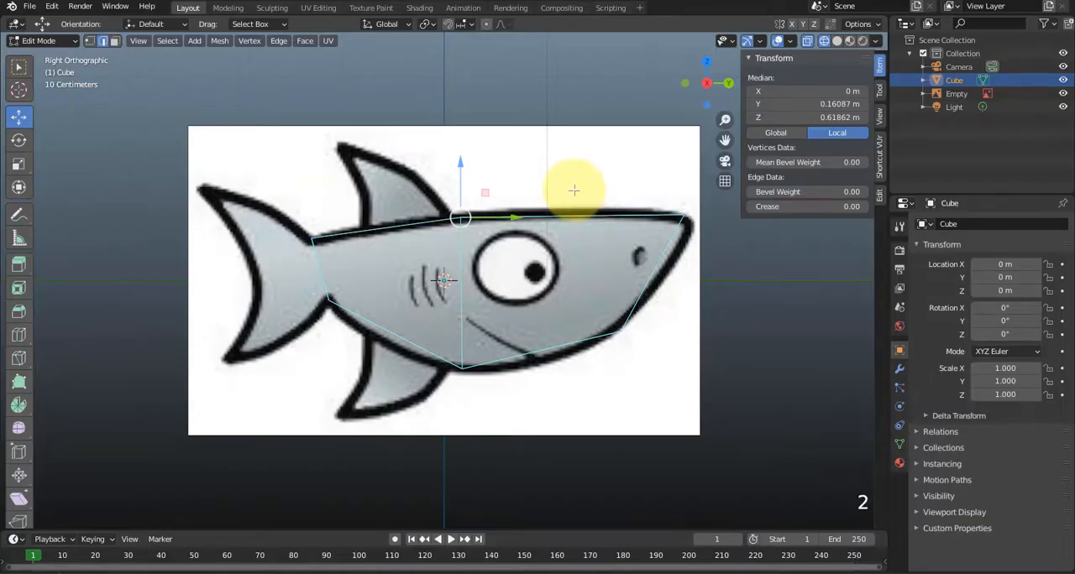
Add a loop cut just in front of the eye and fit its upper and lower vertices to the head outline.
{"action": "left_click", "coordinate": [560, 234]}
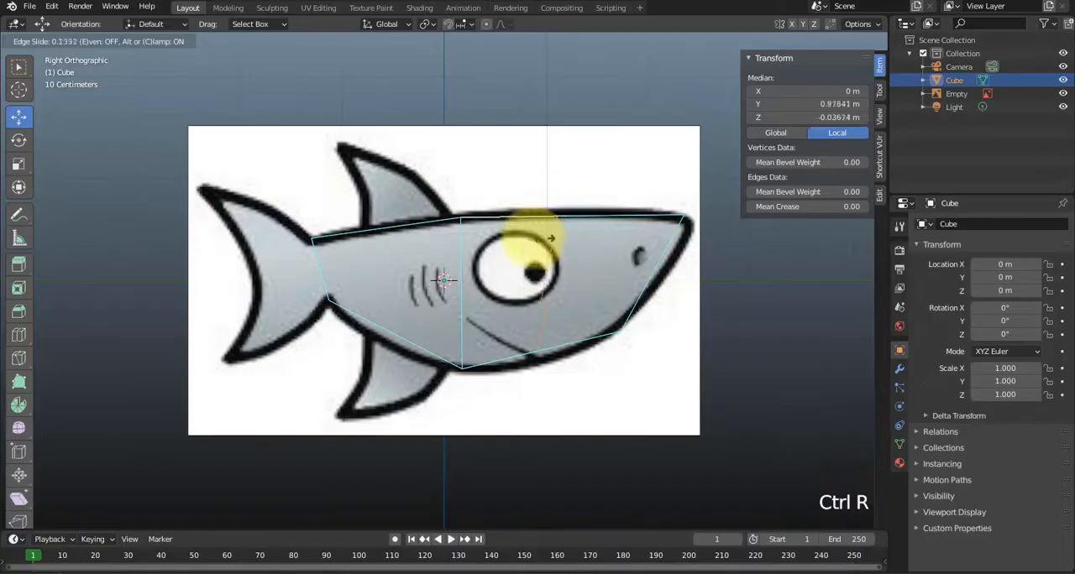
{"action": "left_click", "coordinate": [558, 244]}
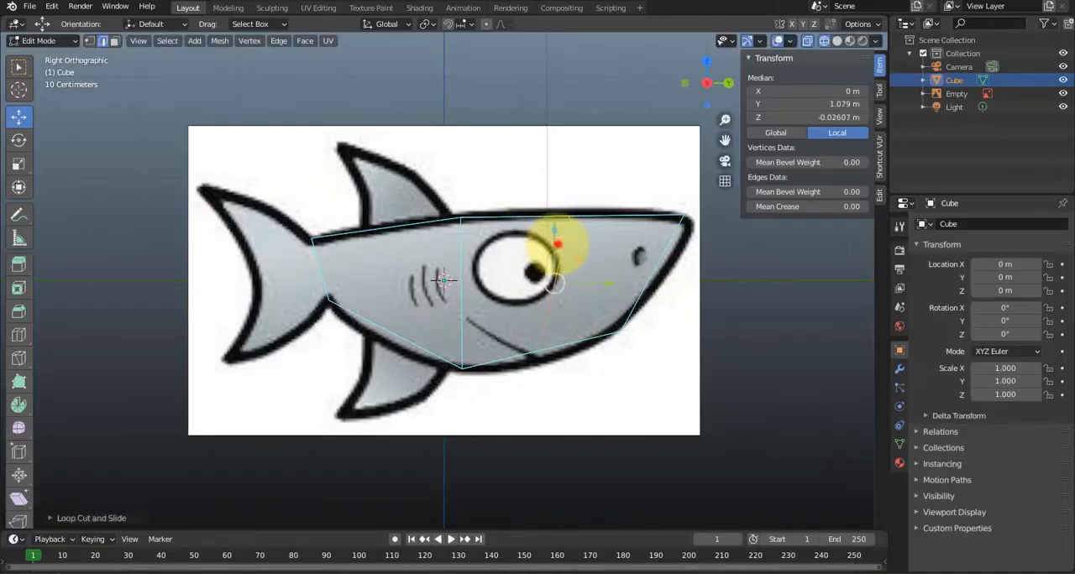
{"action": "left_click_drag", "start_coordinate": [540, 195], "coordinate": [589, 249]}
{"action": "left_click_drag", "start_coordinate": [594, 195], "coordinate": [587, 180]}
{"action": "left_click", "coordinate": [509, 314]}
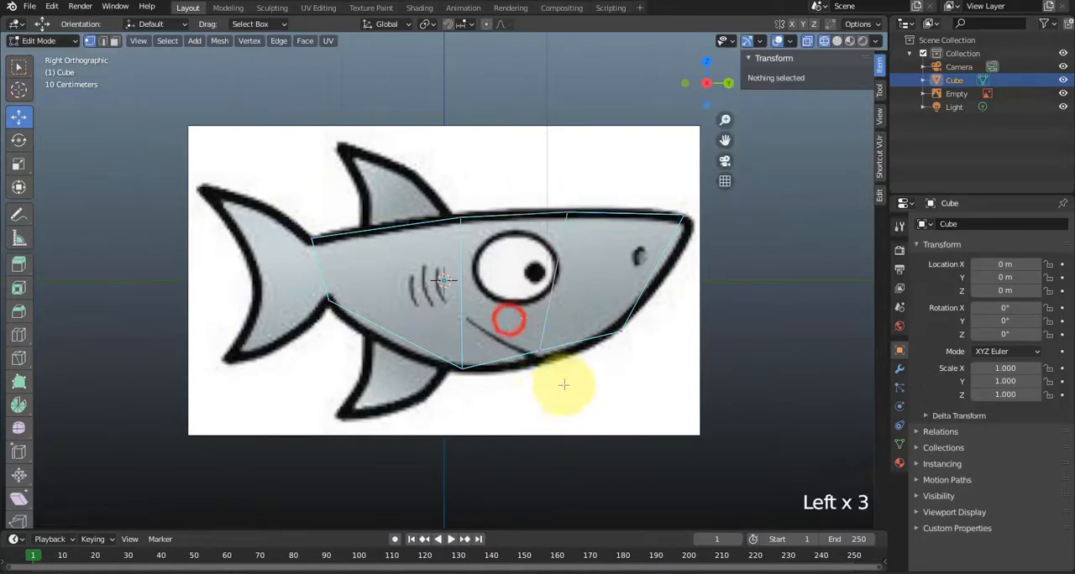
{"action": "left_click", "coordinate": [527, 340]}
{"action": "left_click_drag", "start_coordinate": [560, 325], "coordinate": [552, 356]}
Add a loop cut across the rear body between the tail base and the gills, centred at about Y -0.79 m.
{"action": "left_click", "coordinate": [439, 409]}
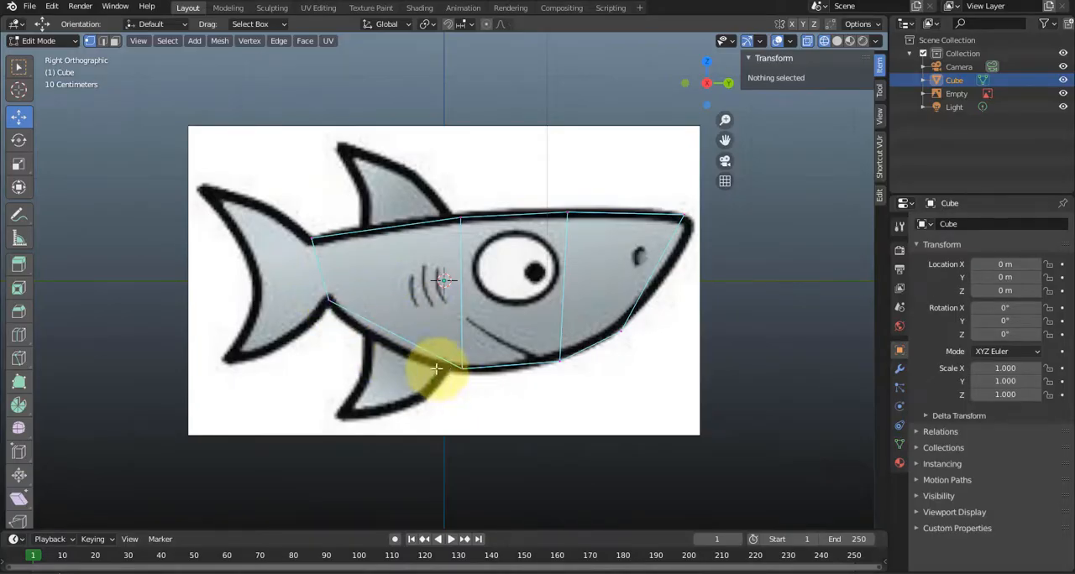
{"action": "left_click", "coordinate": [361, 282]}
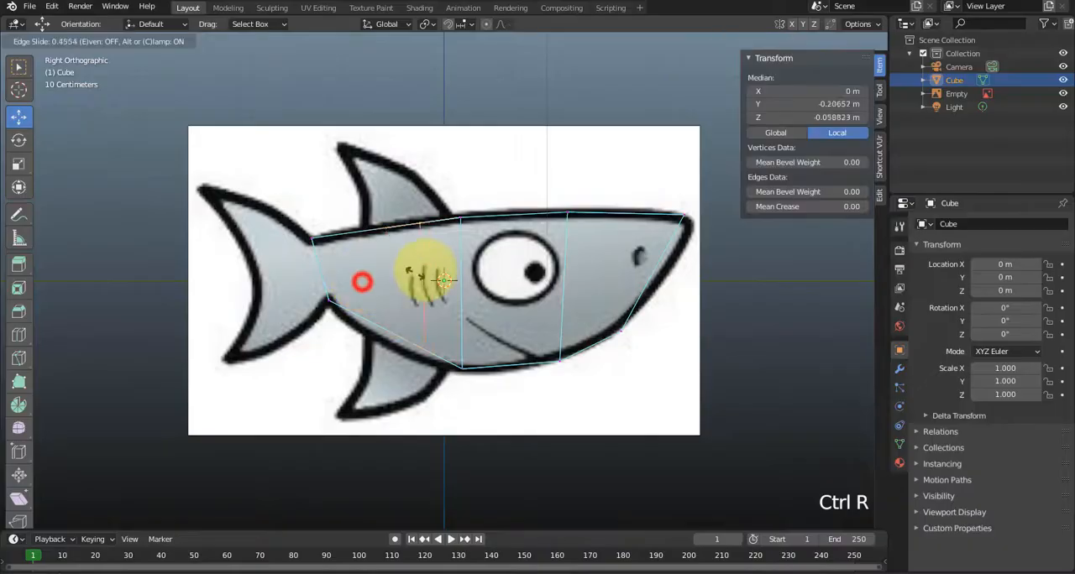
{"action": "left_click", "coordinate": [329, 283]}
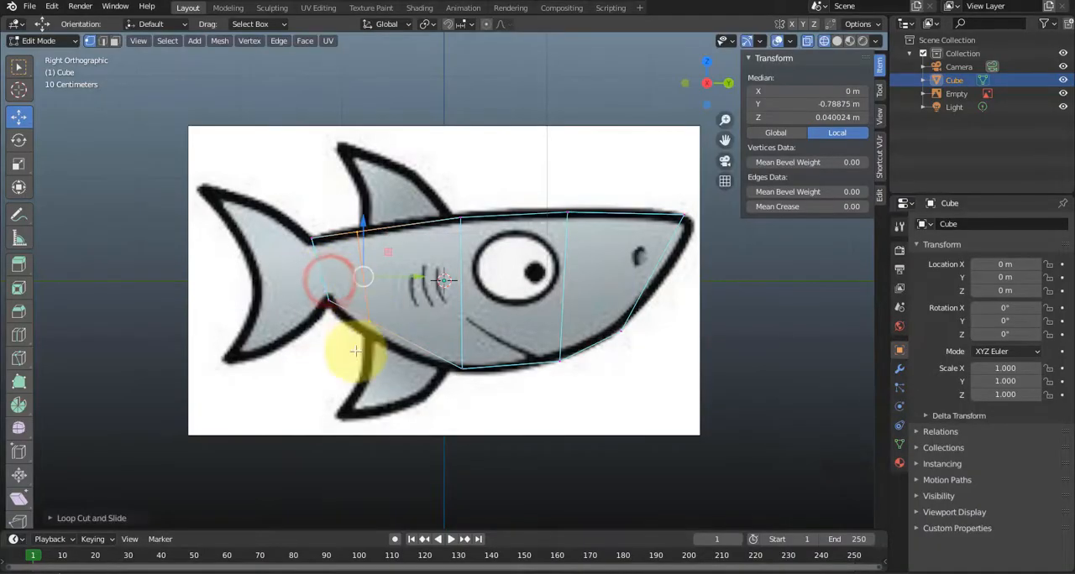
Fit the rear loop cut's lower vertices to the belly outline and its upper ones to the back, at about Y -0.95 m, Z 0.46 m.
{"action": "scroll", "coordinate": [355, 356], "scroll_direction": "up", "scroll_amount": 2}
{"action": "scroll", "coordinate": [354, 352], "scroll_direction": "down", "scroll_amount": 1}
{"action": "scroll", "coordinate": [354, 349], "scroll_direction": "up", "scroll_amount": 1}
{"action": "left_click", "coordinate": [361, 326]}
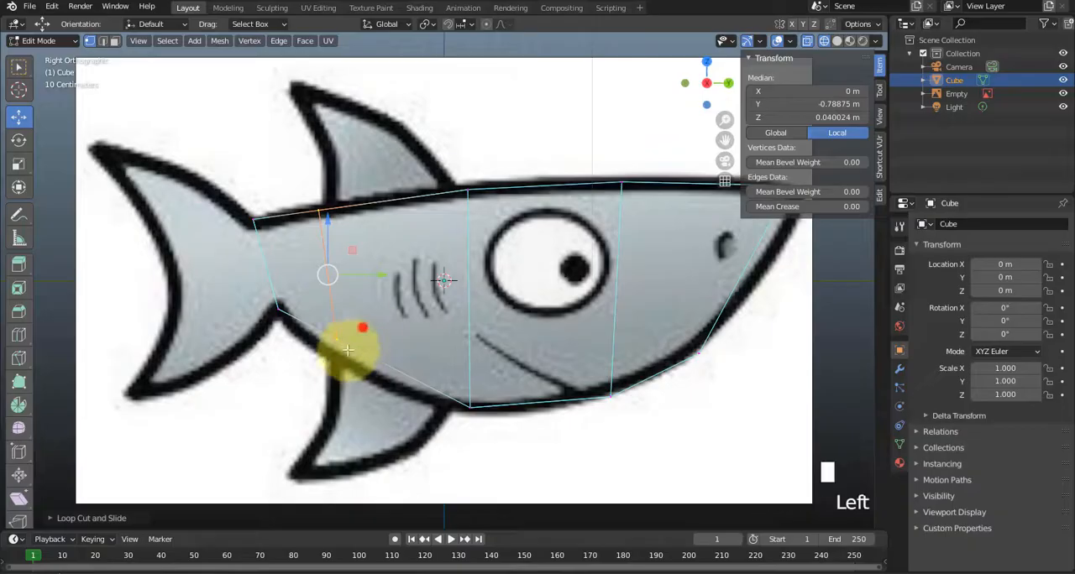
{"action": "left_click_drag", "start_coordinate": [358, 316], "coordinate": [346, 331]}
{"action": "left_click_drag", "start_coordinate": [354, 183], "coordinate": [293, 246]}
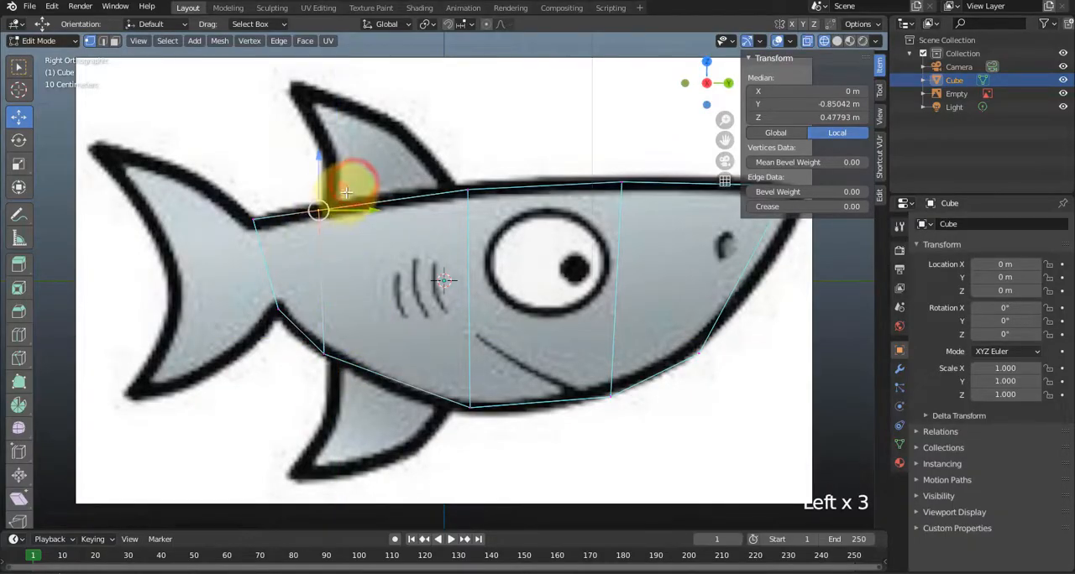
{"action": "left_click_drag", "start_coordinate": [343, 188], "coordinate": [324, 188]}
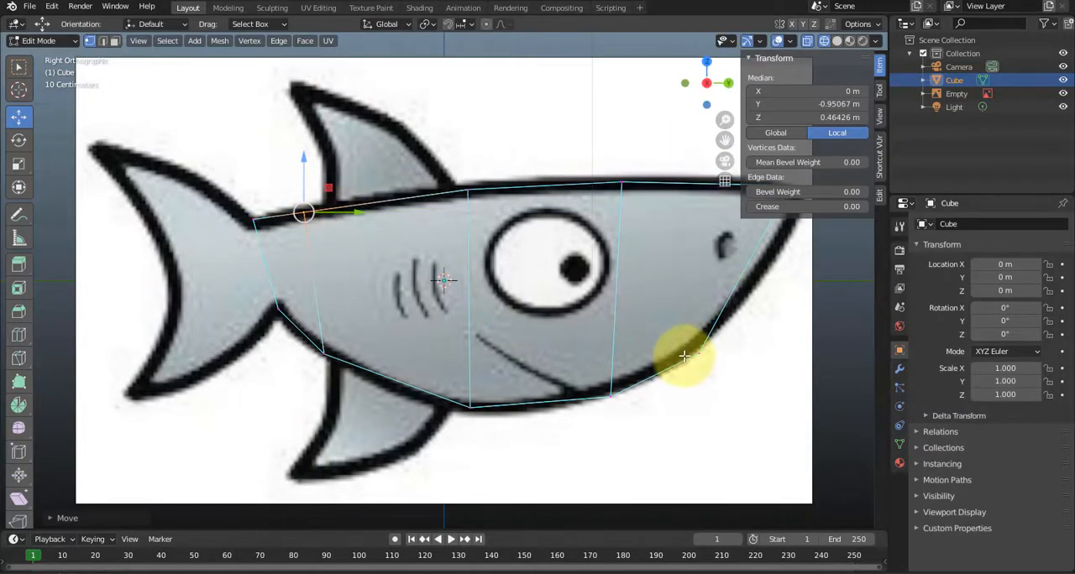
{"action": "middle_click_drag", "start_coordinate": [686, 341], "coordinate": [557, 331], "text": "shift"}
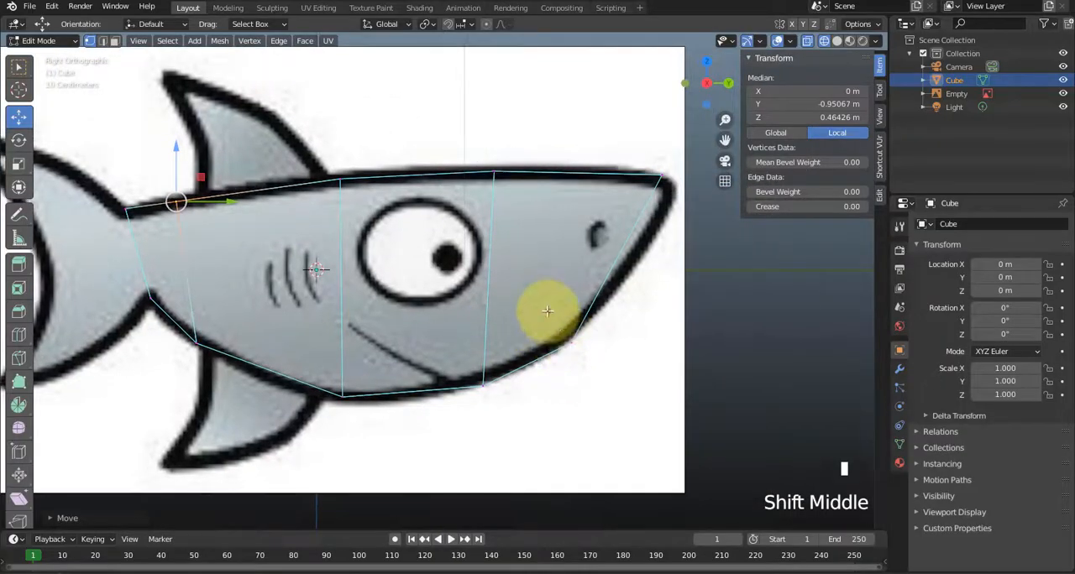
Fit the snout to the outline: chin vertices at about Y 1.80 m, Z -0.42 m, and nose-tip vertices at about Y 2.45 m, Z 0.58 m.
{"action": "left_click", "coordinate": [545, 311]}
{"action": "left_click_drag", "start_coordinate": [597, 320], "coordinate": [610, 309]}
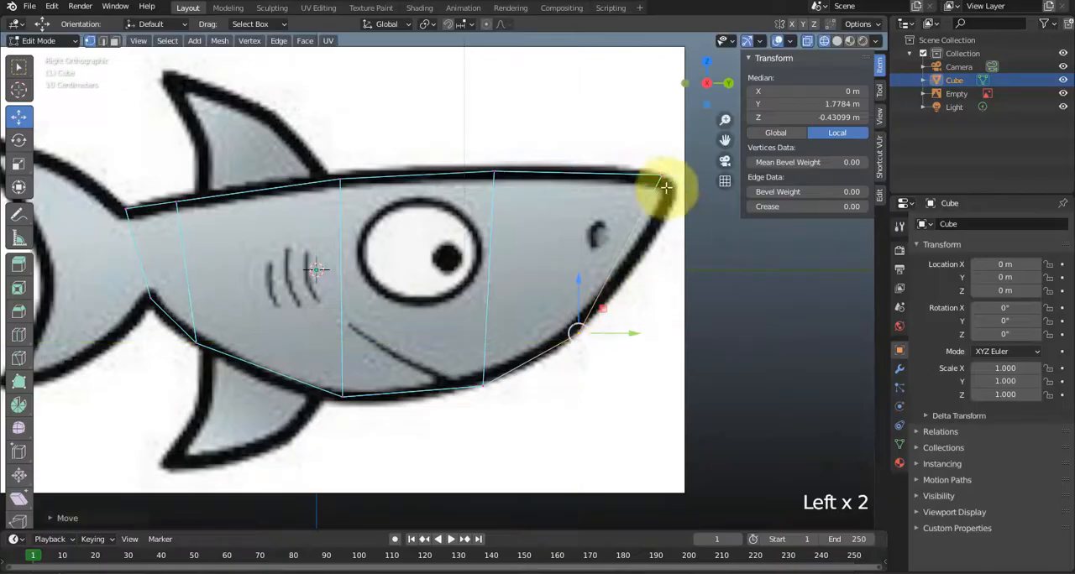
{"action": "left_click", "coordinate": [635, 156]}
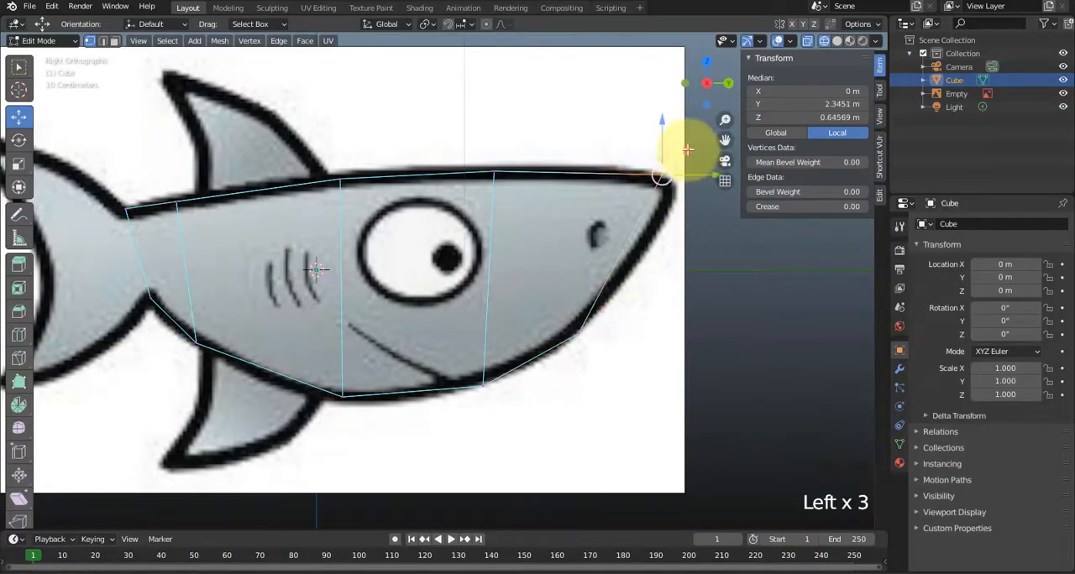
{"action": "left_click_drag", "start_coordinate": [687, 150], "coordinate": [702, 158]}
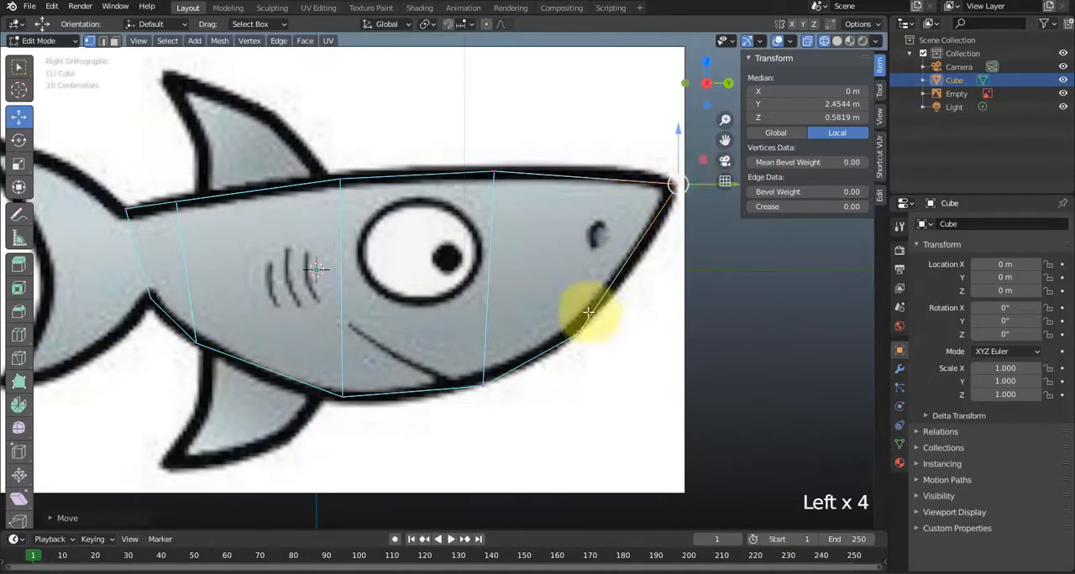
{"action": "left_click", "coordinate": [562, 316]}
{"action": "left_click_drag", "start_coordinate": [602, 311], "coordinate": [598, 308]}
{"action": "scroll", "coordinate": [576, 392], "scroll_direction": "down", "scroll_amount": 1}
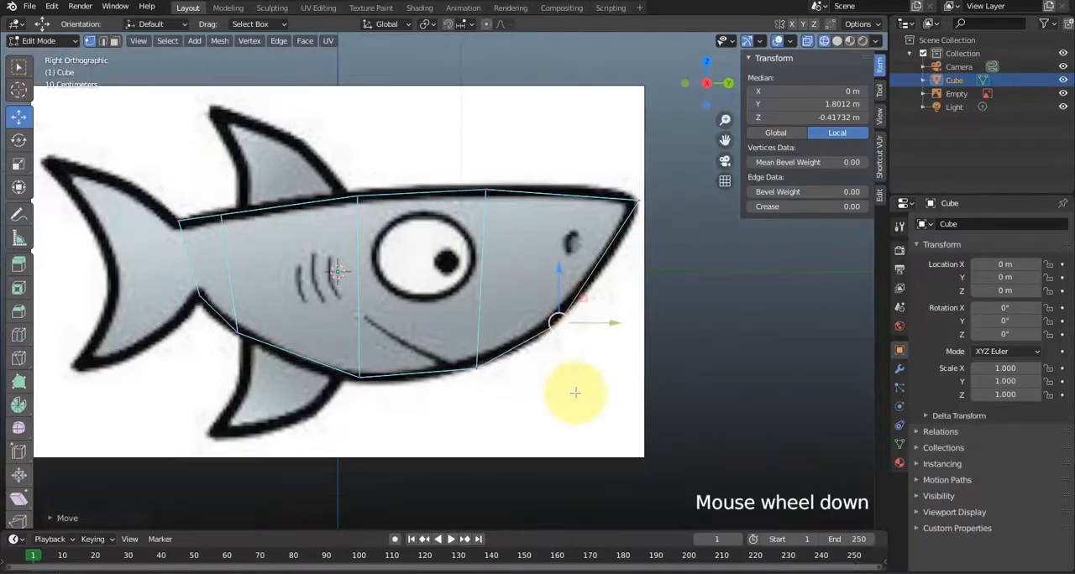
Nudge the lower vertices of the tail base and the rear loop slightly upward along the belly outline.
{"action": "left_click_drag", "start_coordinate": [254, 310], "coordinate": [209, 266]}
{"action": "left_click", "coordinate": [213, 192]}
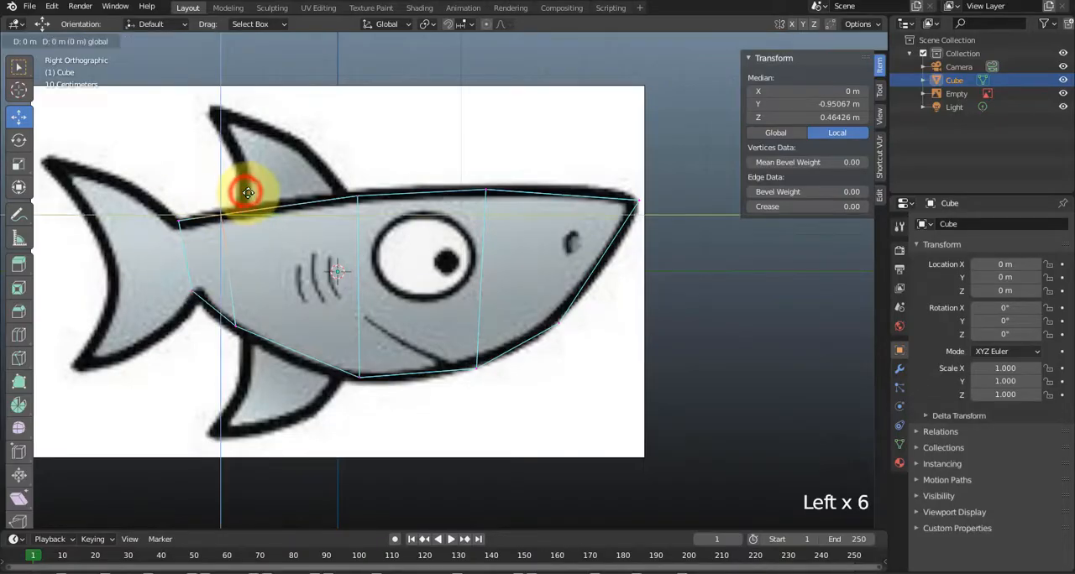
{"action": "left_click", "coordinate": [294, 277]}
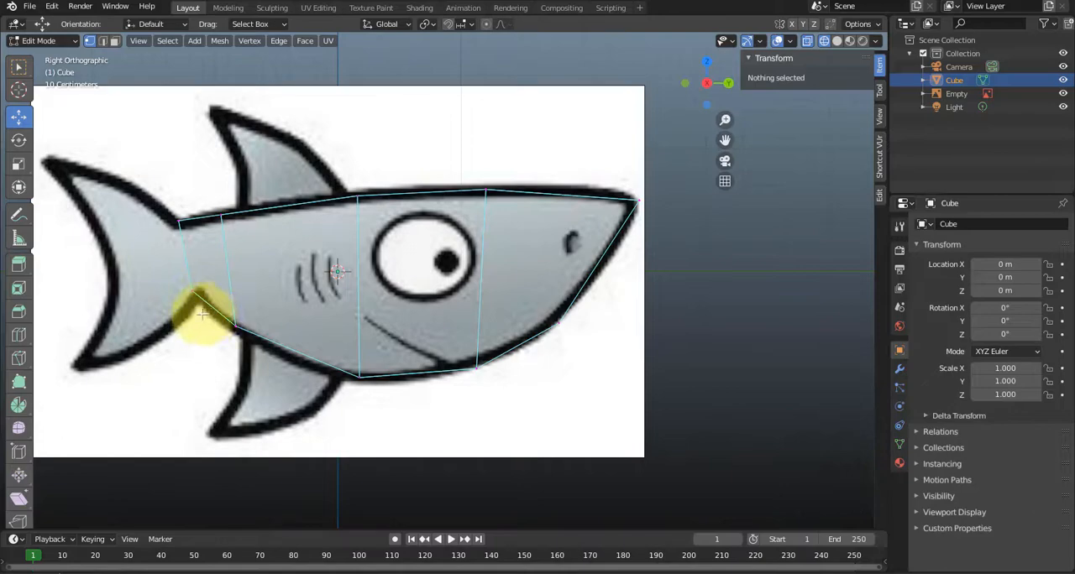
Turn X-ray off and extrude the body's rear end face back into the tail fin, to about Y -1.90 m, Z 0.08 m.
{"action": "middle_click_drag", "start_coordinate": [203, 298], "coordinate": [268, 307]}
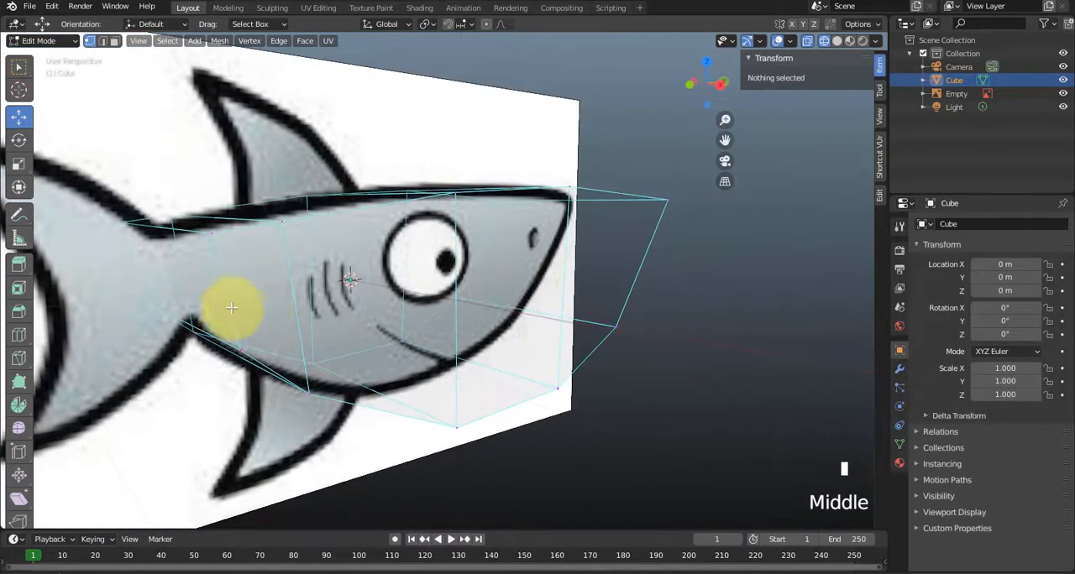
{"action": "key", "text": "3"}
{"action": "left_click", "coordinate": [199, 284]}
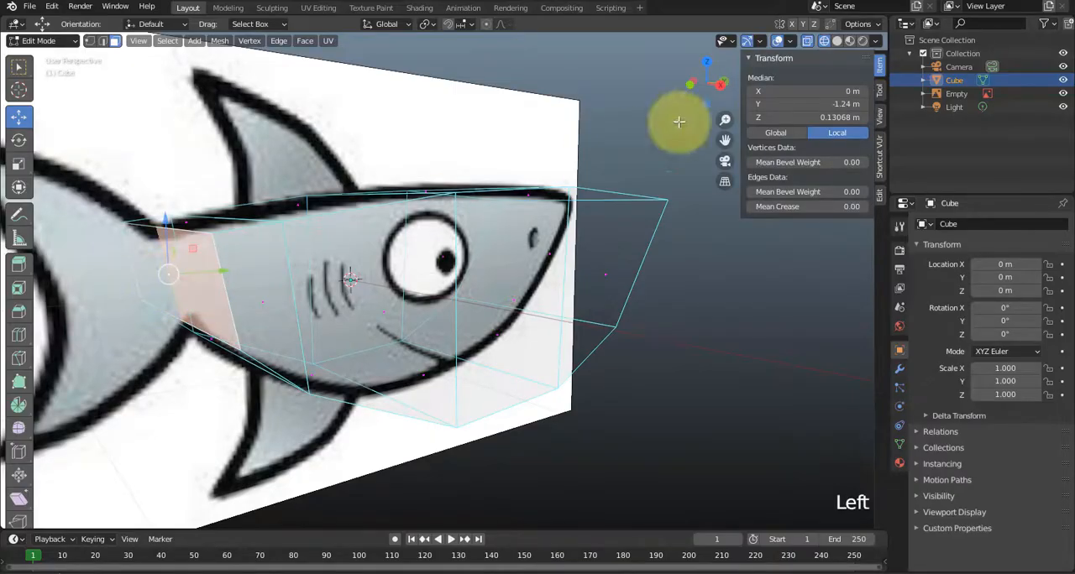
{"action": "left_click", "coordinate": [805, 41]}
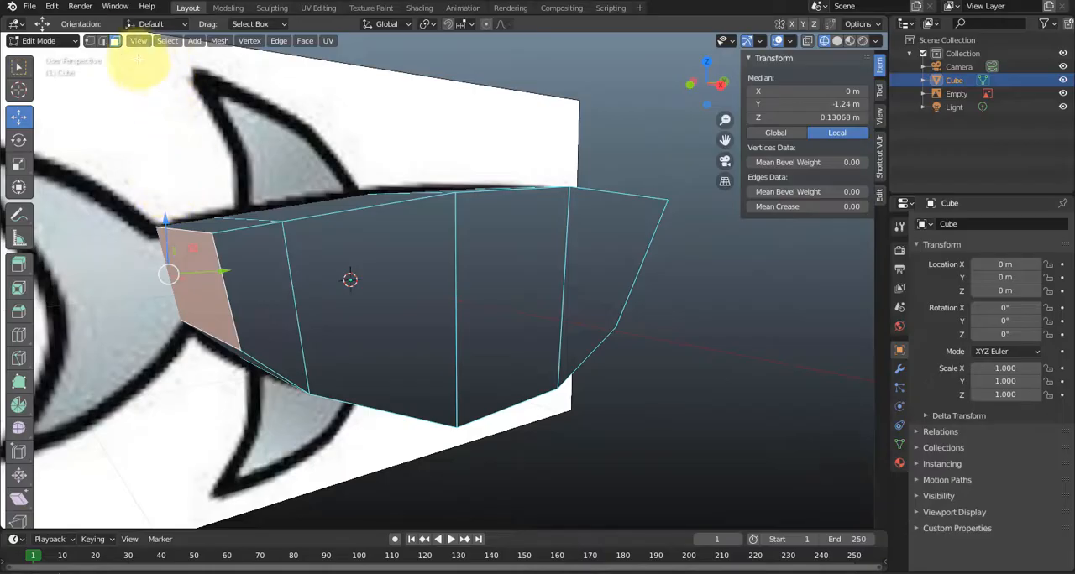
{"action": "mouse_move", "coordinate": [233, 311]}
{"action": "middle_mouse_down"}
{"action": "mouse_move", "coordinate": [240, 319]}
{"action": "mouse_move", "coordinate": [223, 314]}
{"action": "mouse_move", "coordinate": [250, 315]}
{"action": "middle_mouse_up"}
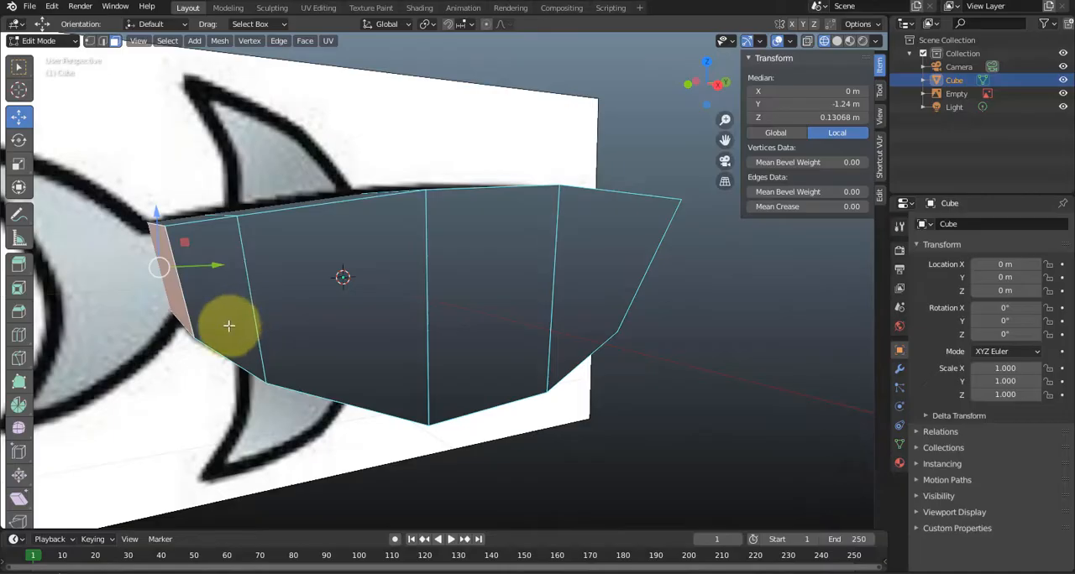
{"action": "key", "text": "e"}
{"action": "left_click", "coordinate": [108, 341]}
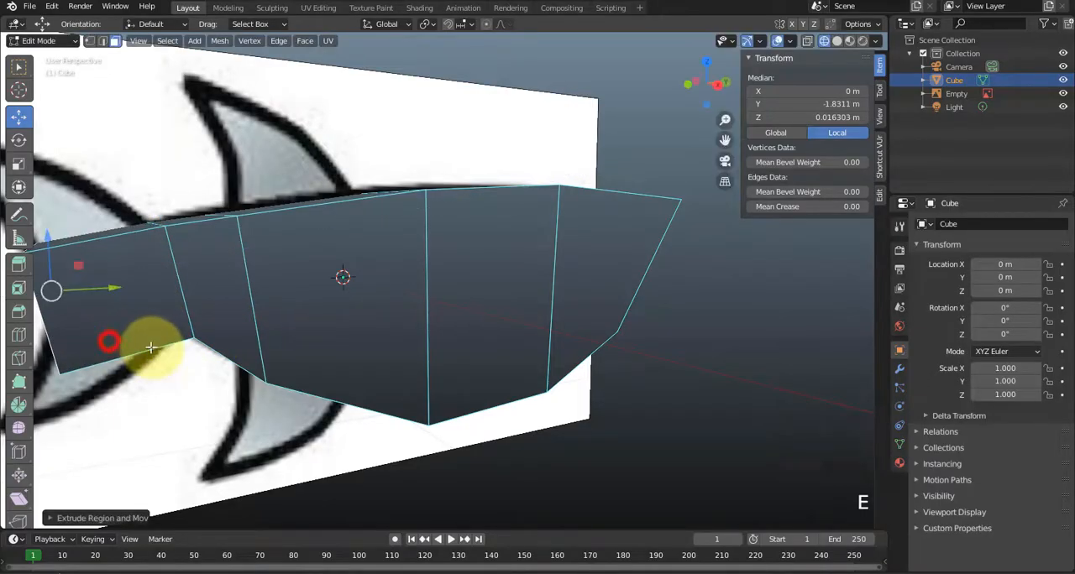
{"action": "key", "text": "KP_3"}
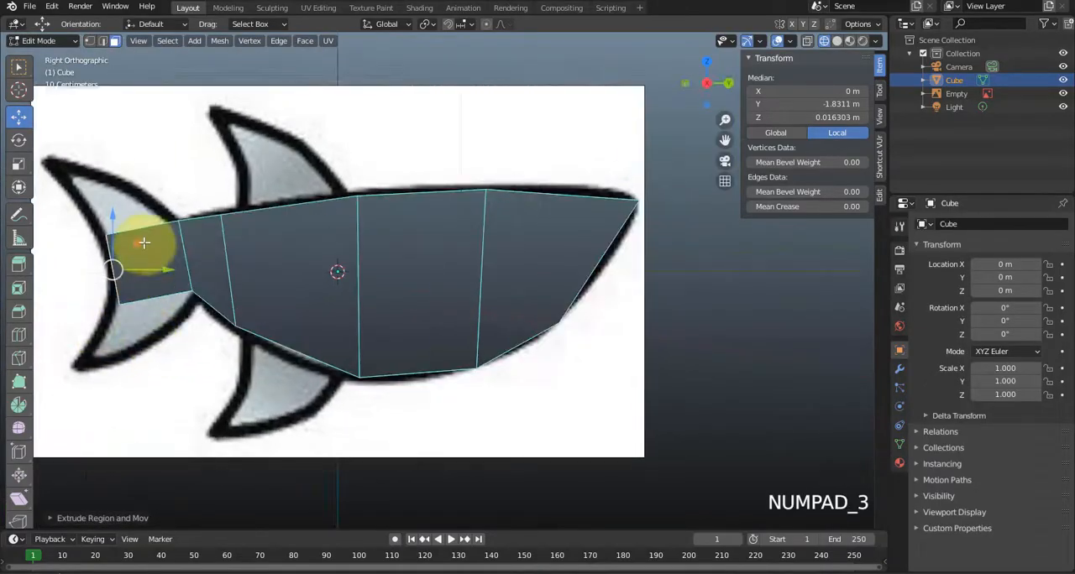
{"action": "mouse_move", "coordinate": [138, 243]}
{"action": "left_mouse_down"}
{"action": "mouse_move", "coordinate": [132, 232]}
{"action": "mouse_move", "coordinate": [121, 245]}
{"action": "left_mouse_up"}
{"action": "scroll", "coordinate": [131, 284], "scroll_direction": "up", "scroll_amount": 1}
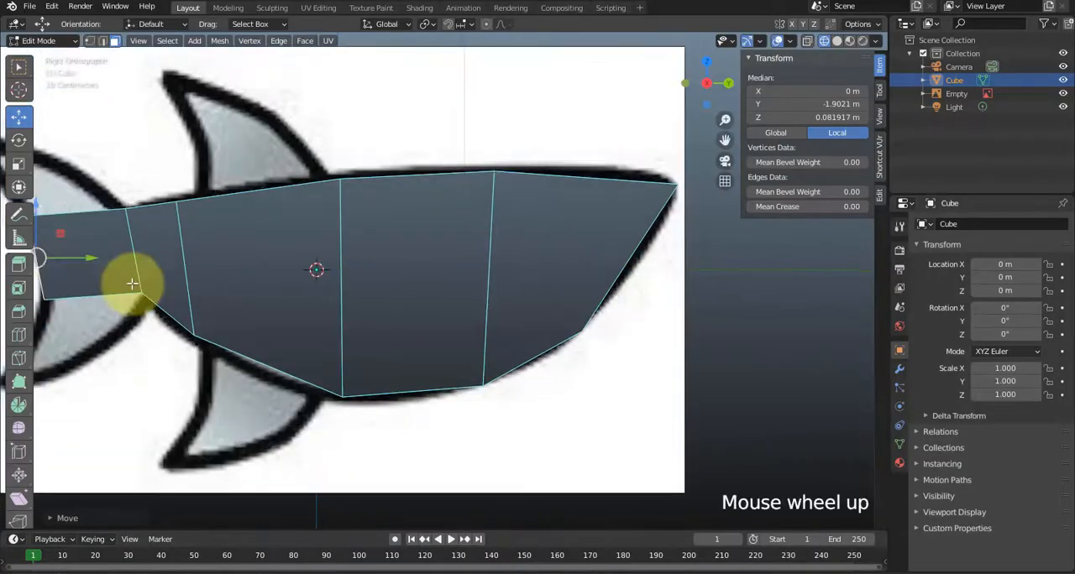
{"action": "middle_click_drag", "start_coordinate": [308, 267], "coordinate": [391, 250], "text": "shift"}
{"action": "scroll", "coordinate": [306, 259], "scroll_direction": "up", "scroll_amount": 1}
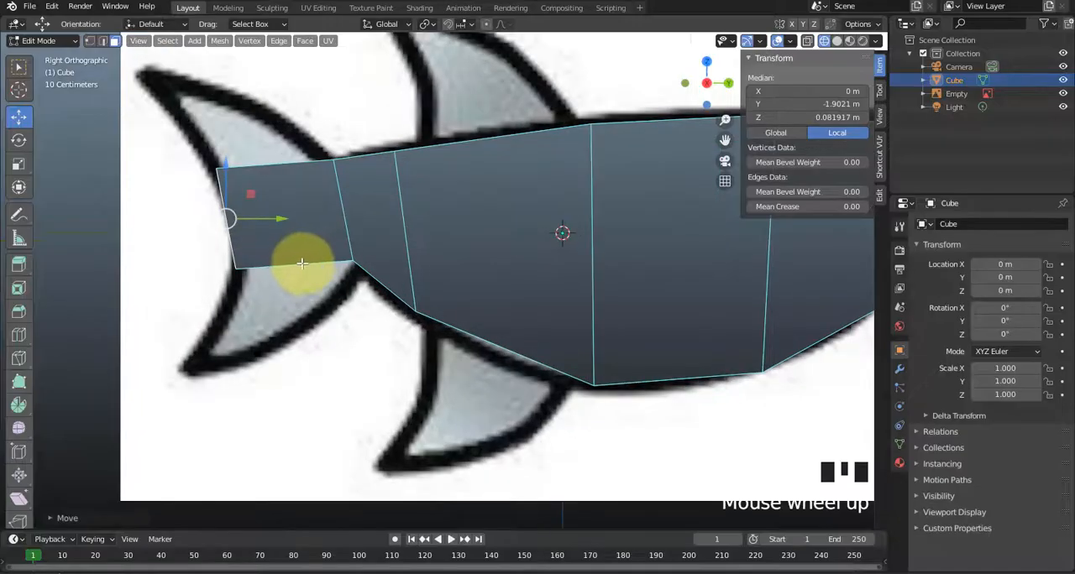
{"action": "left_click_drag", "start_coordinate": [209, 264], "coordinate": [367, 272]}
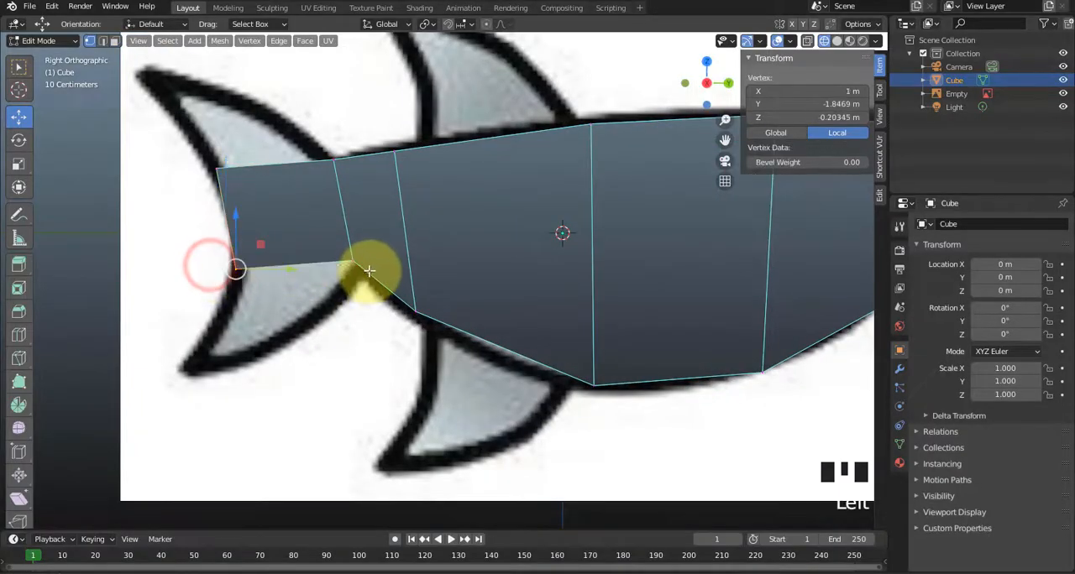
{"action": "left_click_drag", "start_coordinate": [201, 250], "coordinate": [384, 294]}
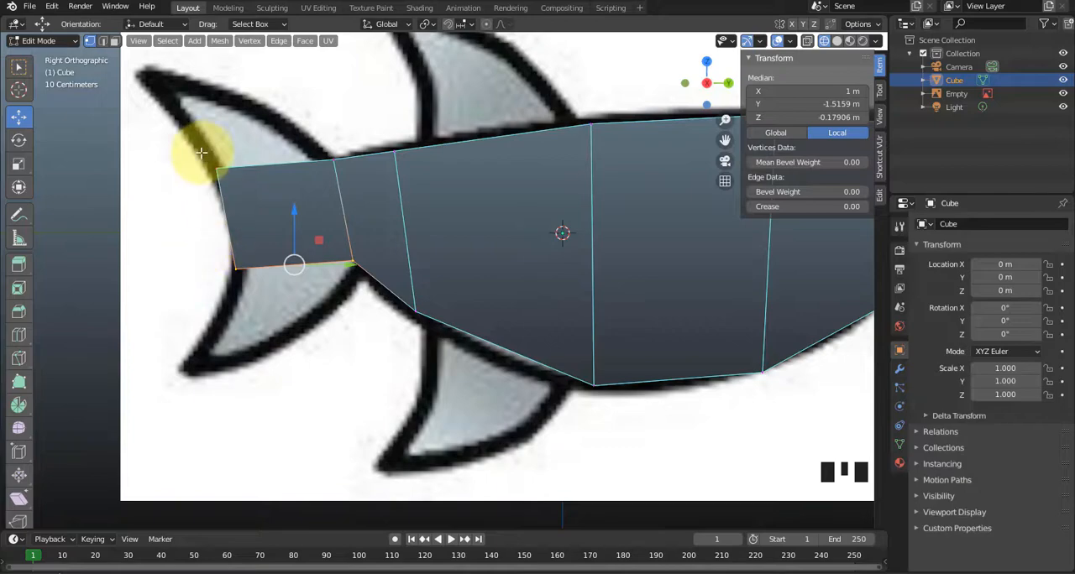
{"action": "left_click_drag", "start_coordinate": [197, 157], "coordinate": [241, 168]}
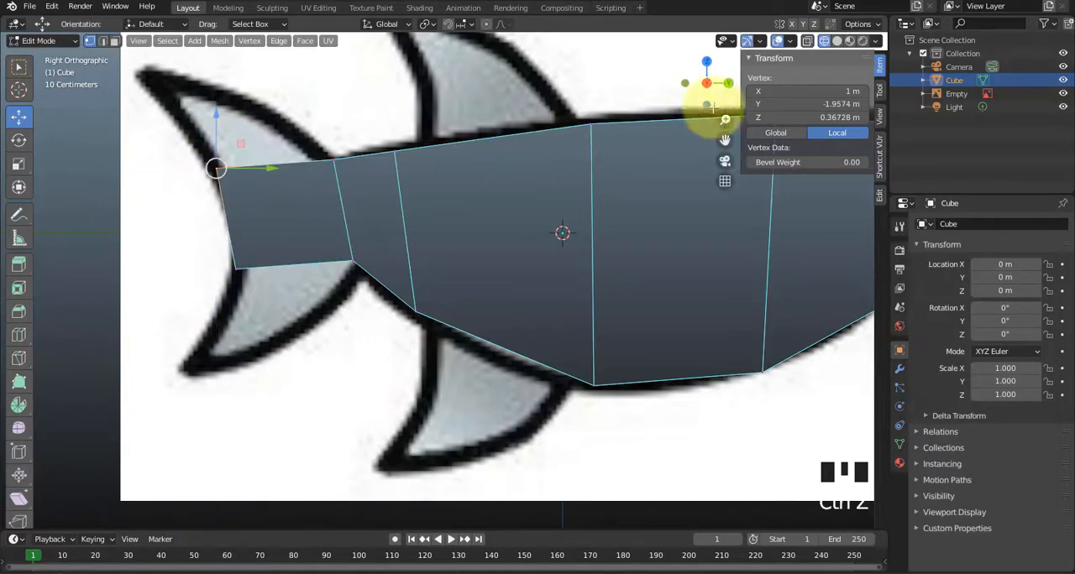
With X-ray on, lower the tail end's upper vertices to about Y -1.90 m, Z 0.25 m, and the tail base's and rear loop's upper vertices slightly.
{"action": "left_click", "coordinate": [806, 42]}
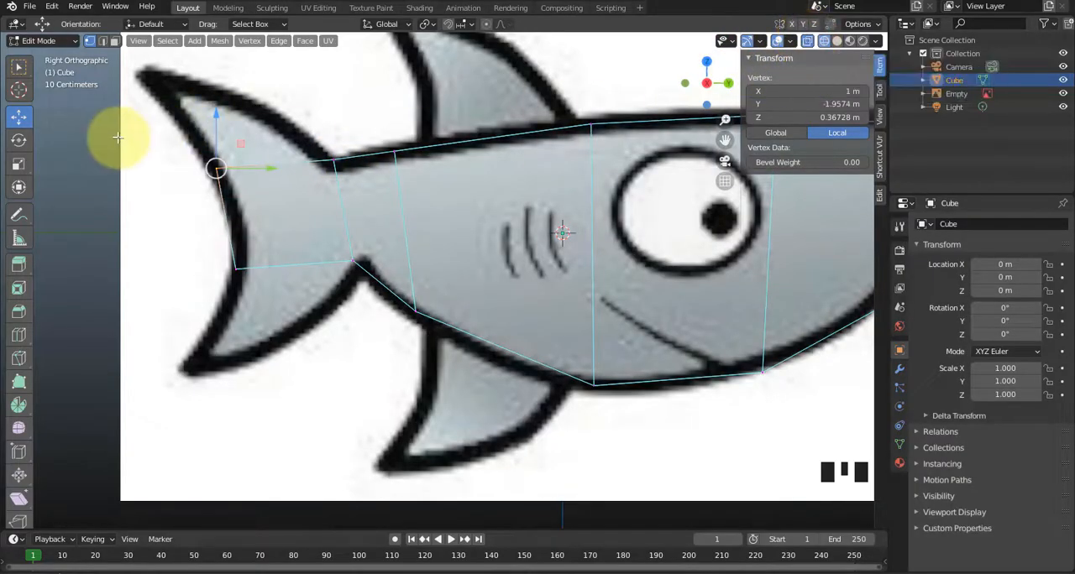
{"action": "left_click_drag", "start_coordinate": [167, 132], "coordinate": [216, 170]}
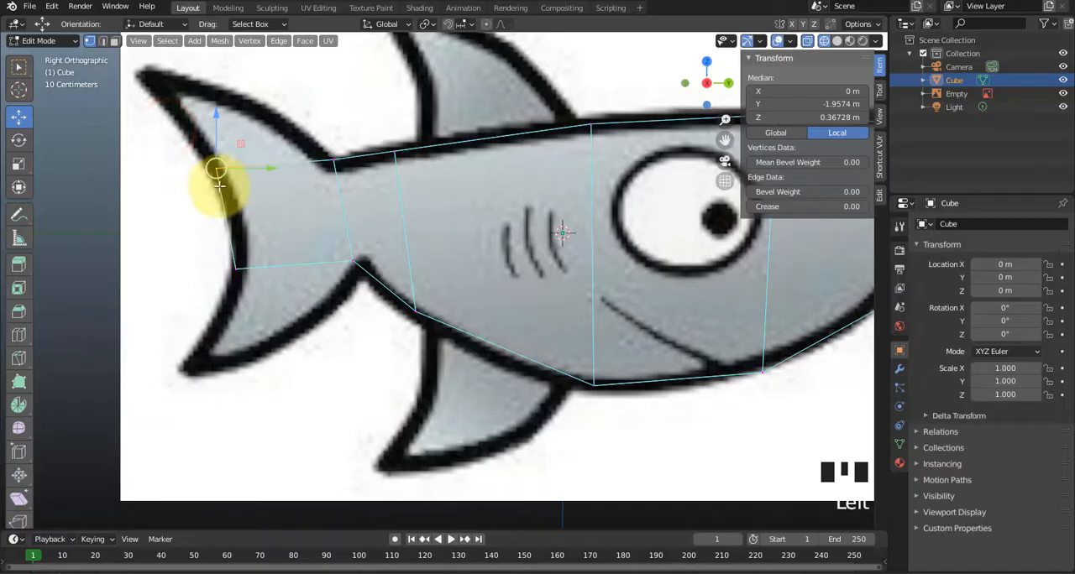
{"action": "left_click_drag", "start_coordinate": [239, 143], "coordinate": [249, 167]}
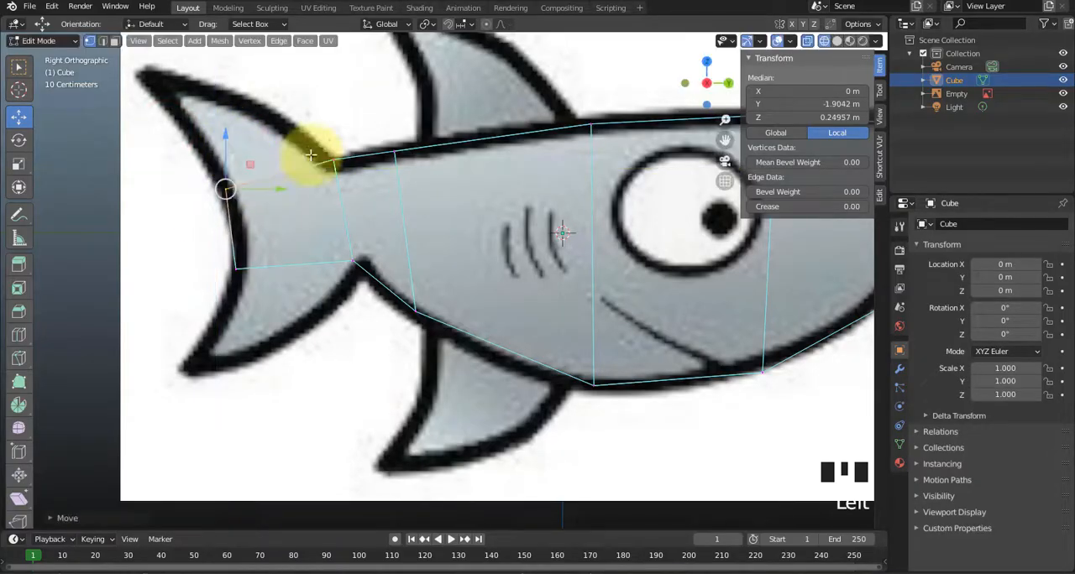
{"action": "left_click", "coordinate": [327, 133]}
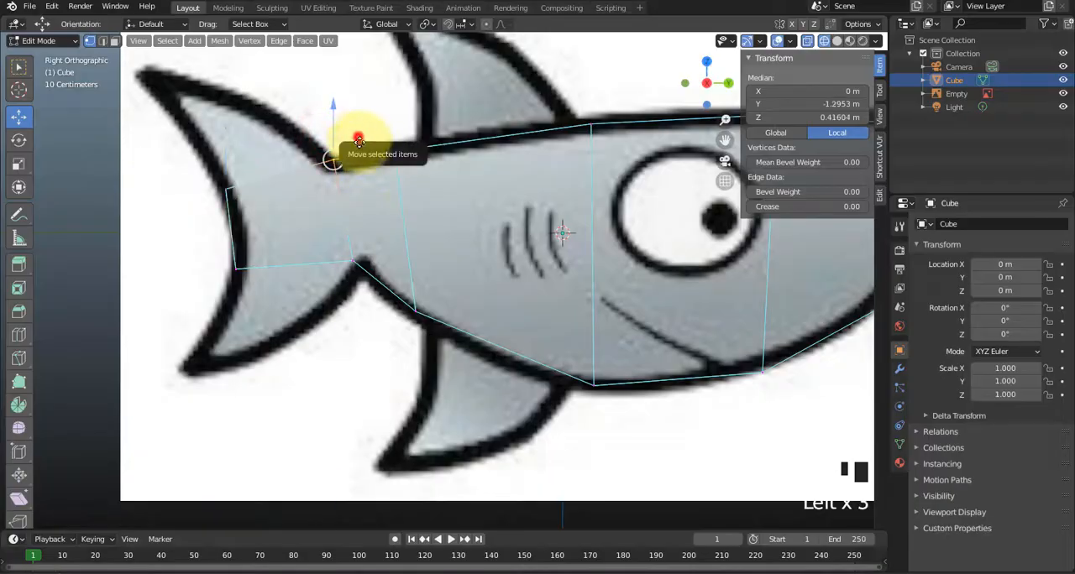
{"action": "left_click_drag", "start_coordinate": [358, 139], "coordinate": [419, 132]}
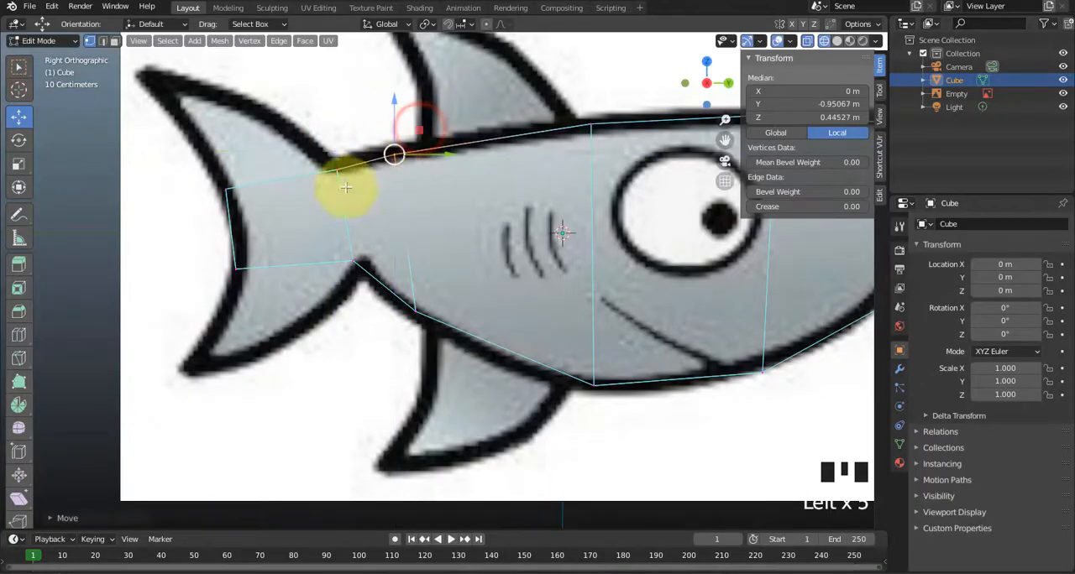
Raise the lower vertices of the extruded tail section slightly, at both its rear end and the tail base.
{"action": "left_click", "coordinate": [197, 262]}
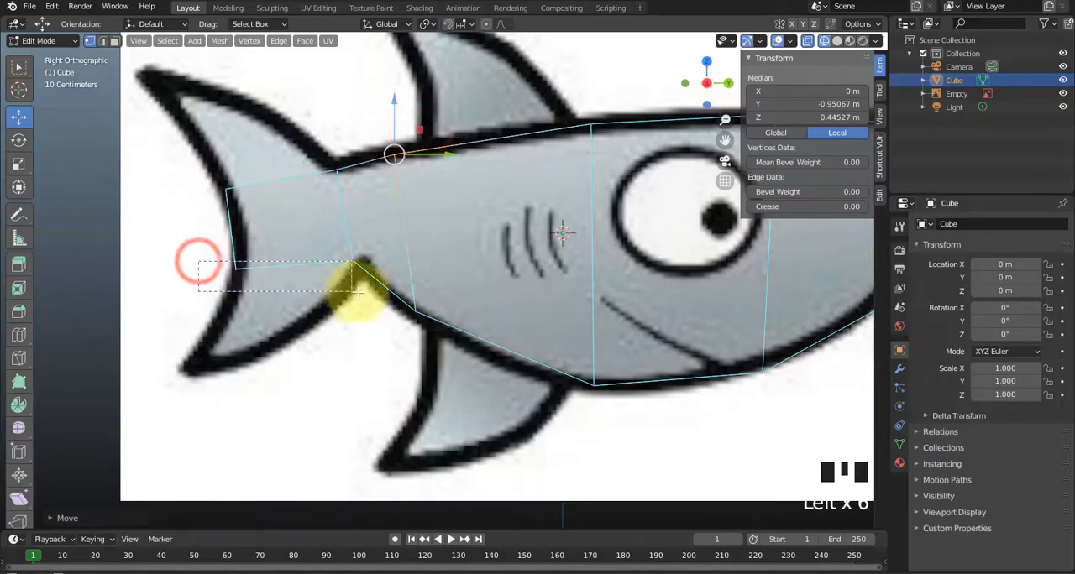
{"action": "left_click_drag", "start_coordinate": [201, 257], "coordinate": [372, 300]}
{"action": "left_click_drag", "start_coordinate": [317, 239], "coordinate": [329, 233]}
{"action": "left_click", "coordinate": [454, 224]}
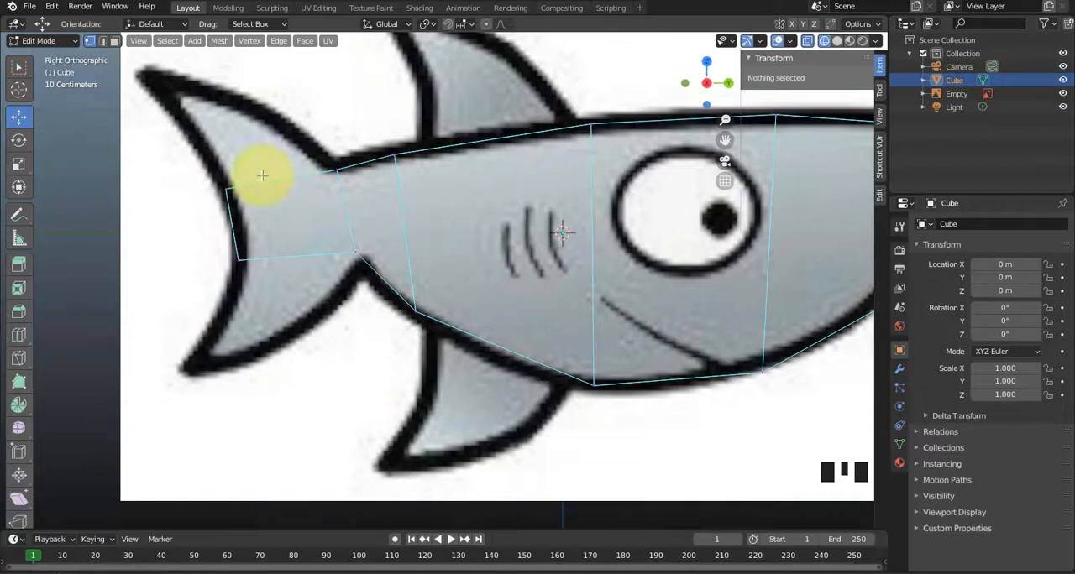
Try narrowing the body in front view by moving its negative X side inward to about X -0.87 m, and undo the move.
{"action": "scroll", "coordinate": [613, 226], "scroll_direction": "down", "scroll_amount": 1}
{"action": "middle_click_drag", "start_coordinate": [664, 241], "coordinate": [603, 253], "text": "shift"}
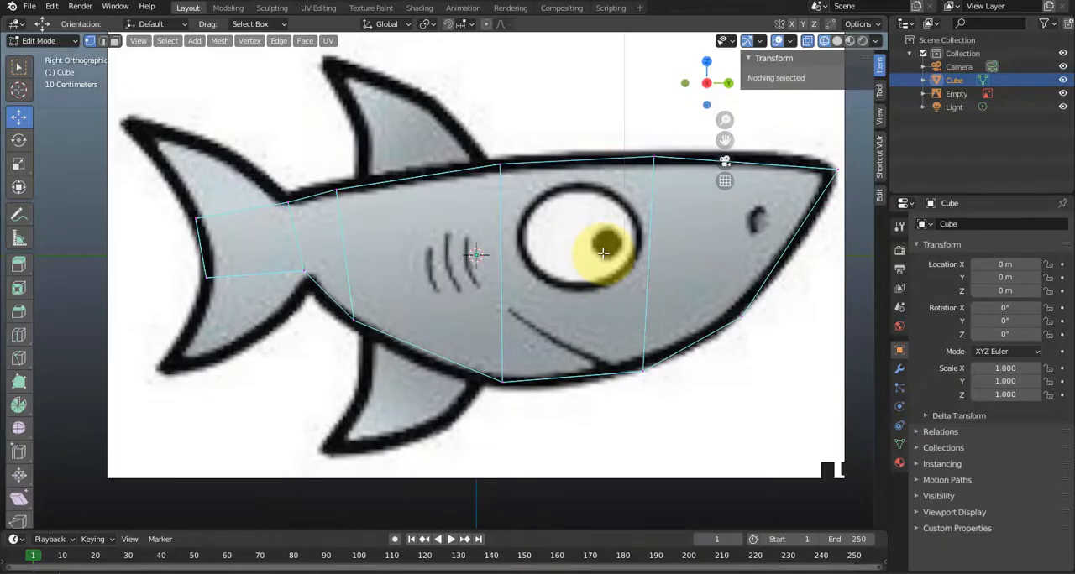
{"action": "key", "text": "KP_1"}
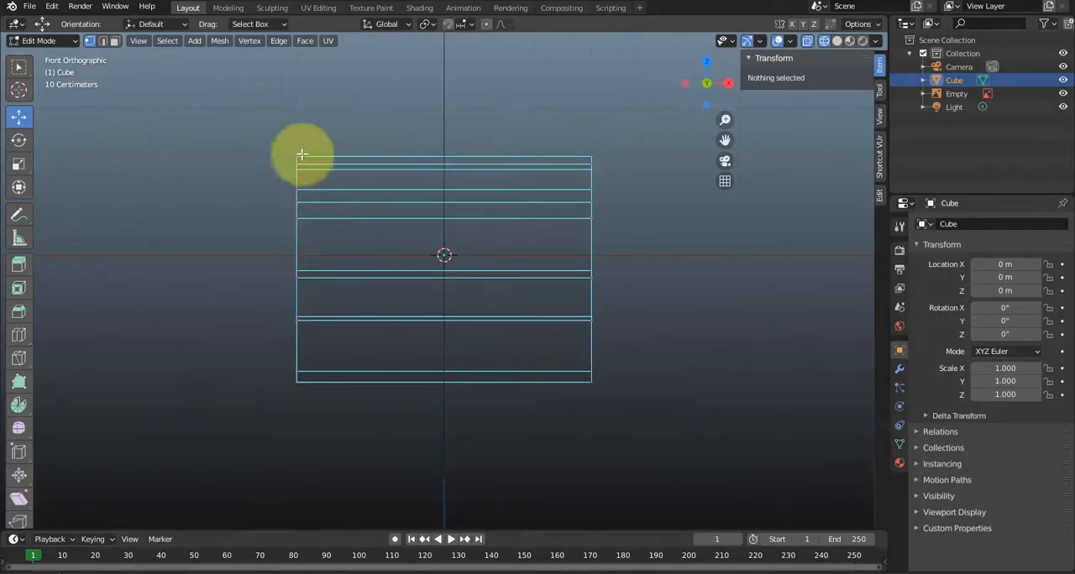
{"action": "left_click_drag", "start_coordinate": [259, 104], "coordinate": [344, 451]}
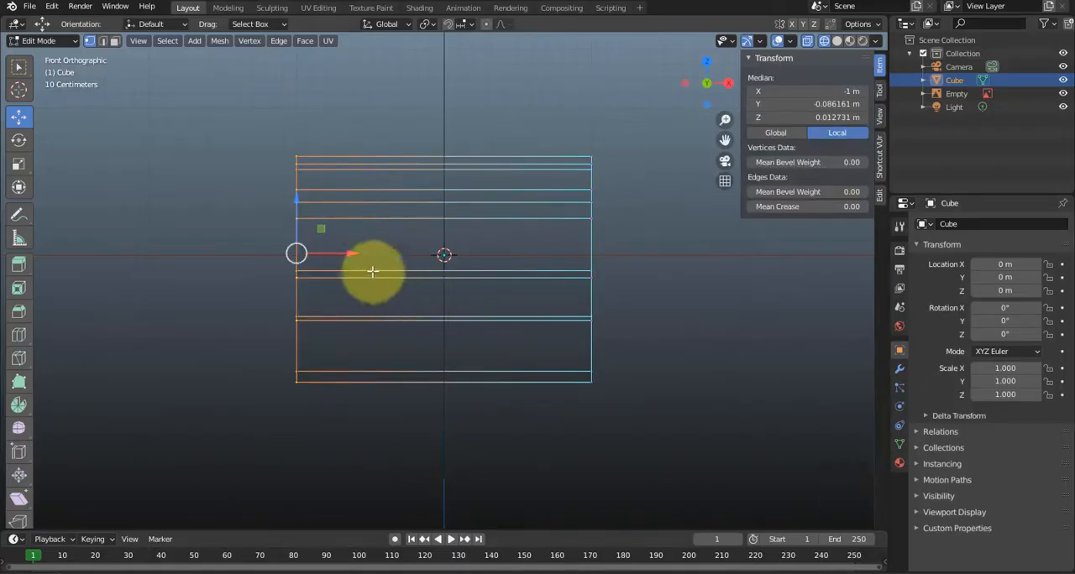
{"action": "left_click_drag", "start_coordinate": [335, 254], "coordinate": [358, 258]}
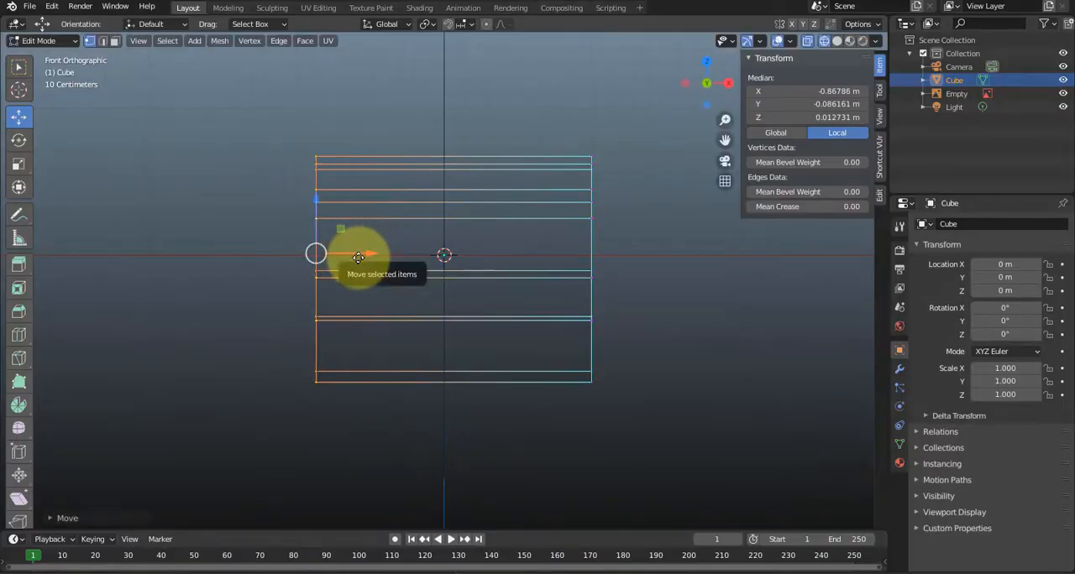
{"action": "key", "text": "ctrl+z"}
{"action": "left_click", "coordinate": [343, 423]}
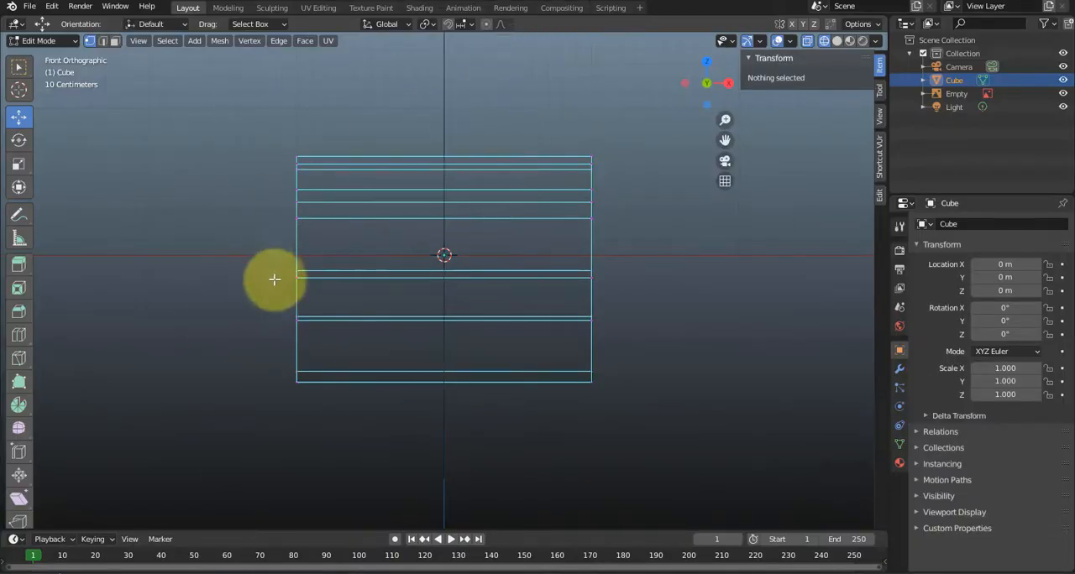
Add a lengthwise loop cut through the exact middle of the body, at X 0 m.
{"action": "key", "text": "ctrl+r"}
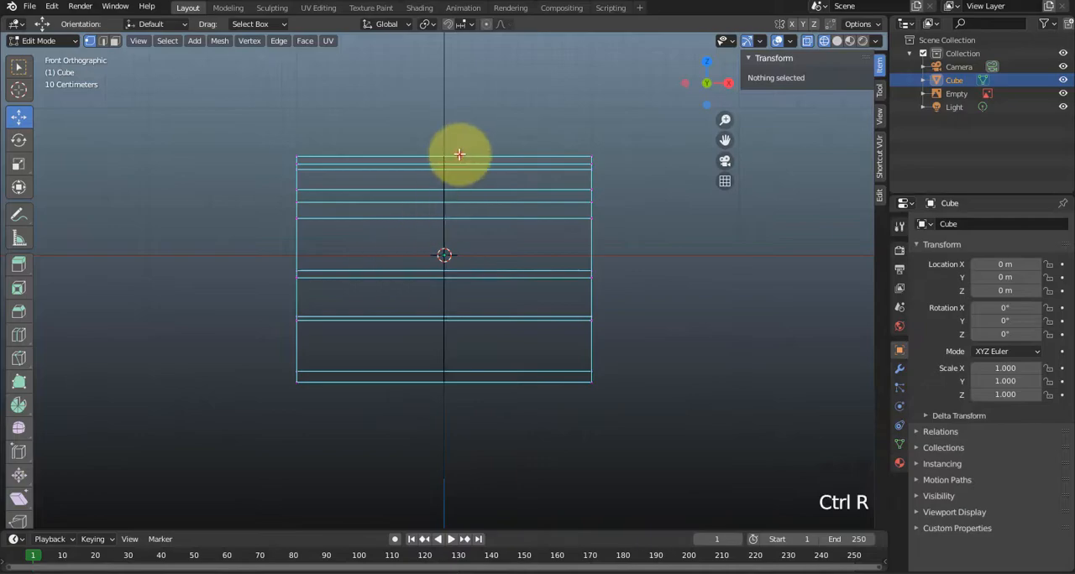
{"action": "left_click", "coordinate": [460, 154]}
{"action": "right_click", "coordinate": [456, 156]}
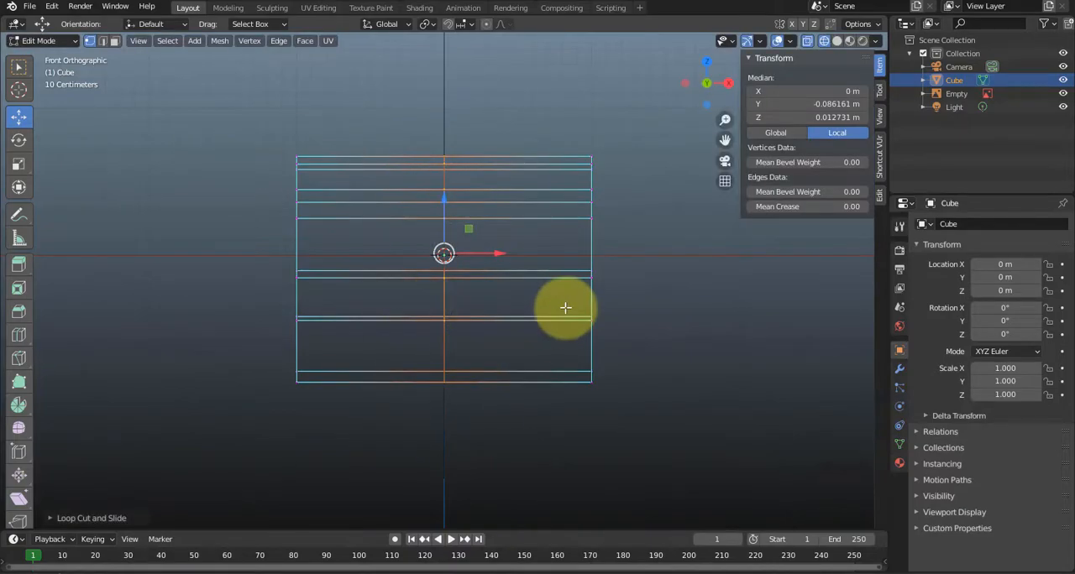
Try deleting the faces of the body's positive X side, and undo the deletion.
{"action": "left_click_drag", "start_coordinate": [653, 115], "coordinate": [535, 446]}
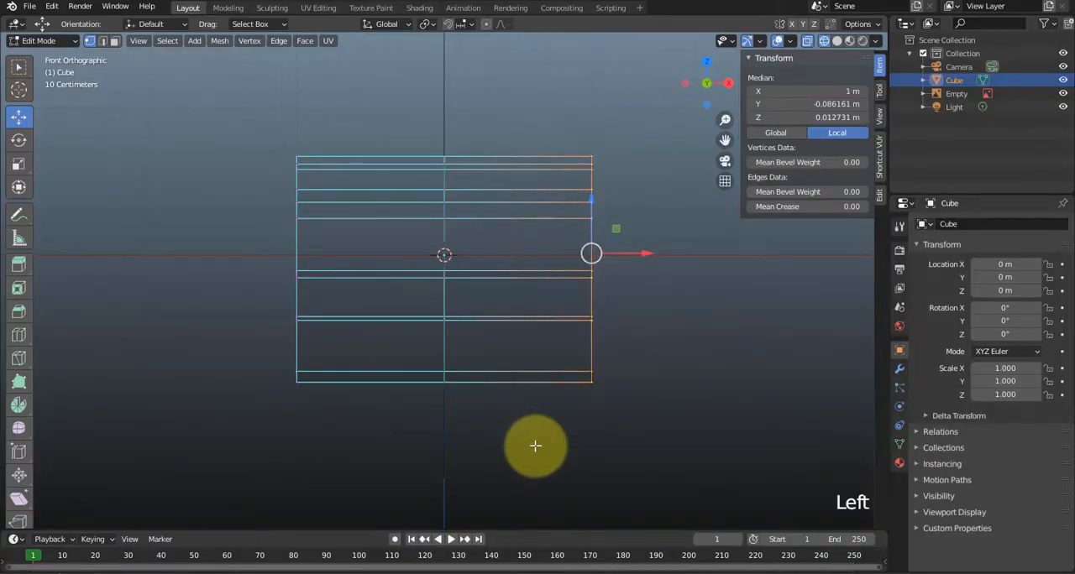
{"action": "key", "text": "Delete"}
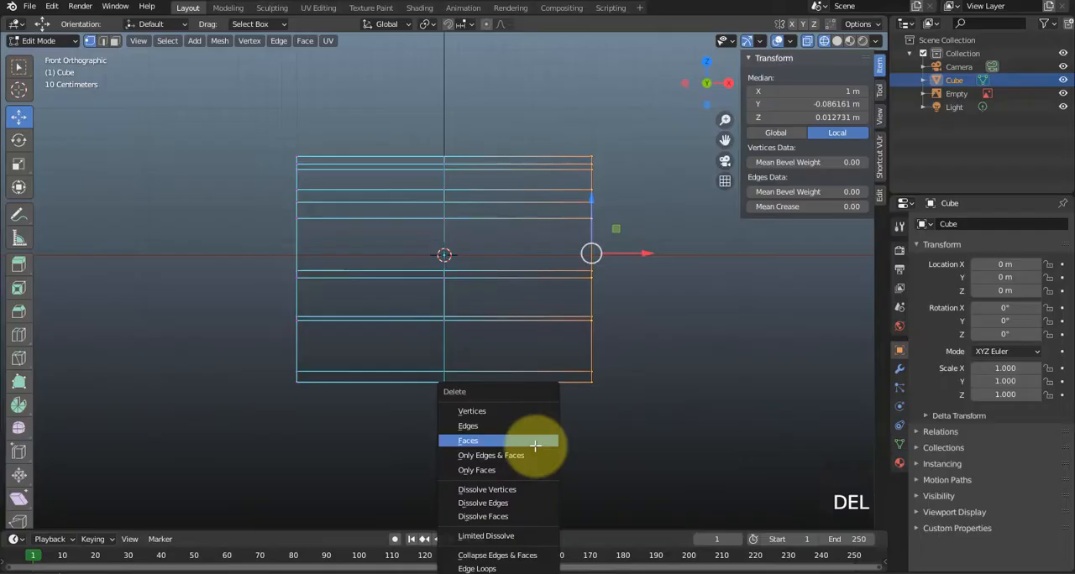
{"action": "left_click", "coordinate": [535, 445]}
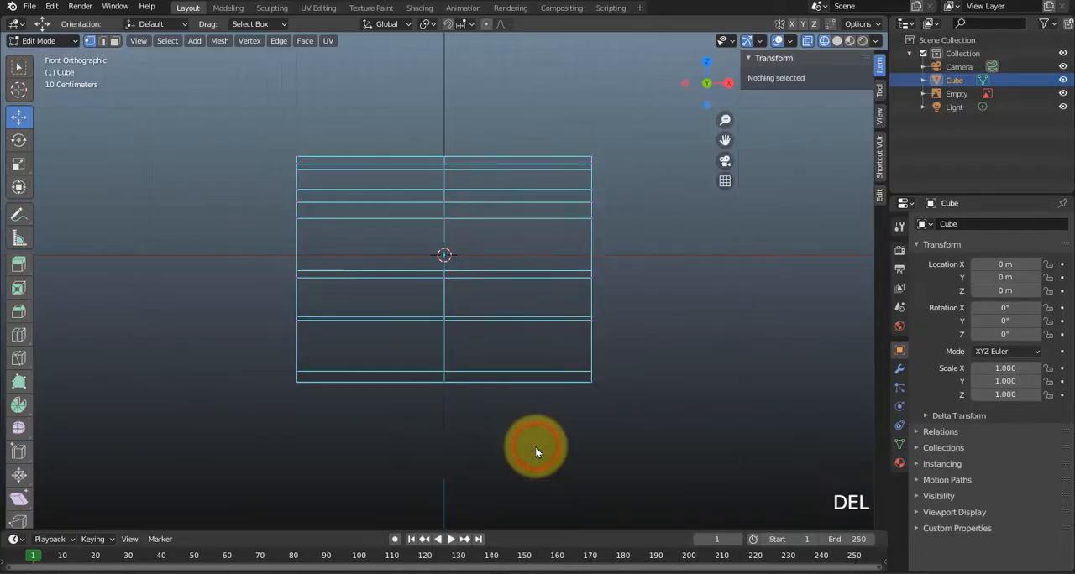
{"action": "key", "text": "ctrl+z"}
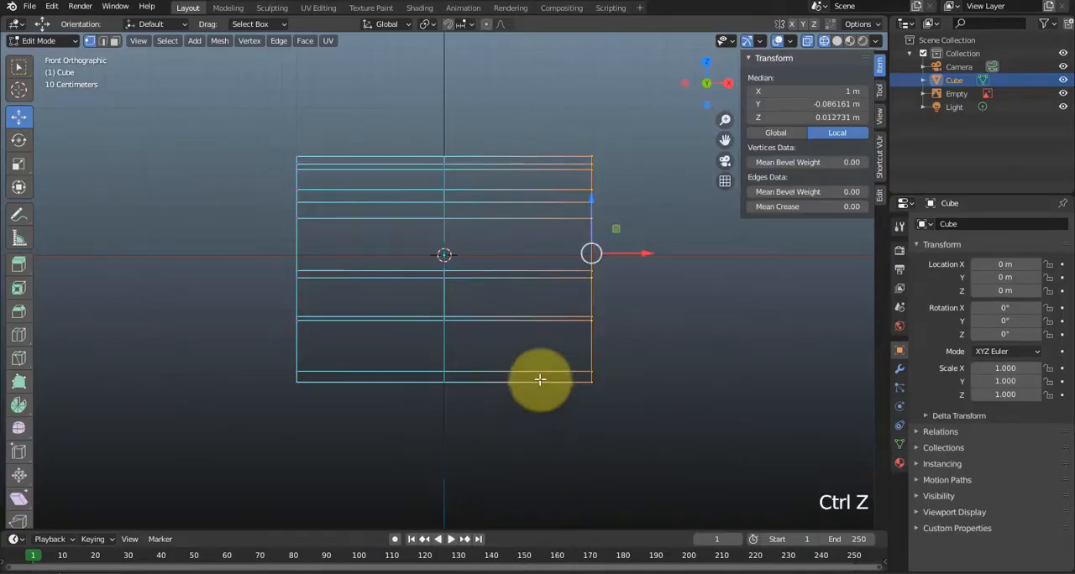
Try deleting the vertices of the body's positive X side.
{"action": "key", "text": "Delete"}
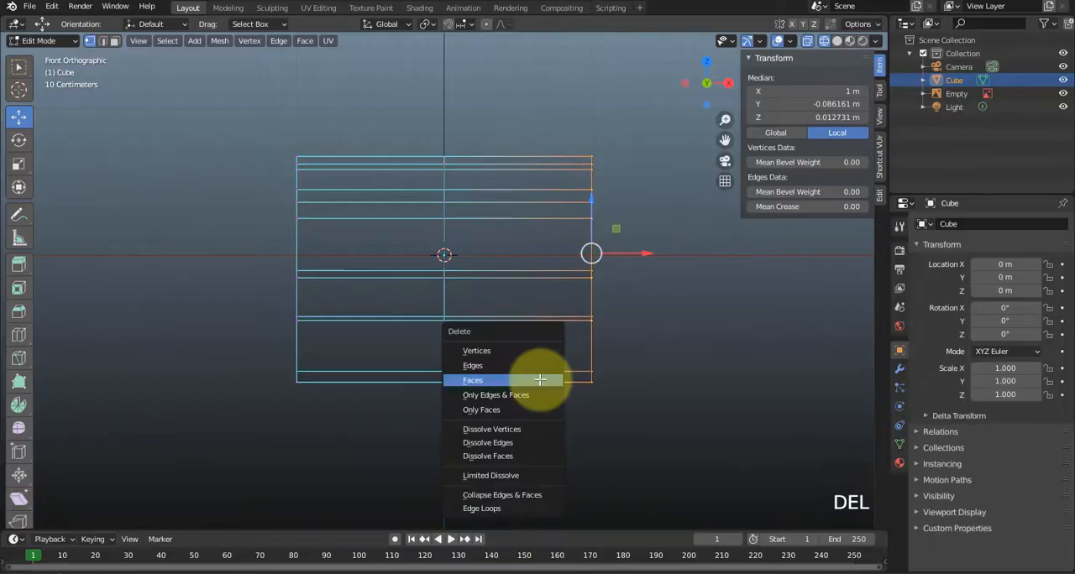
{"action": "left_click", "coordinate": [513, 351]}
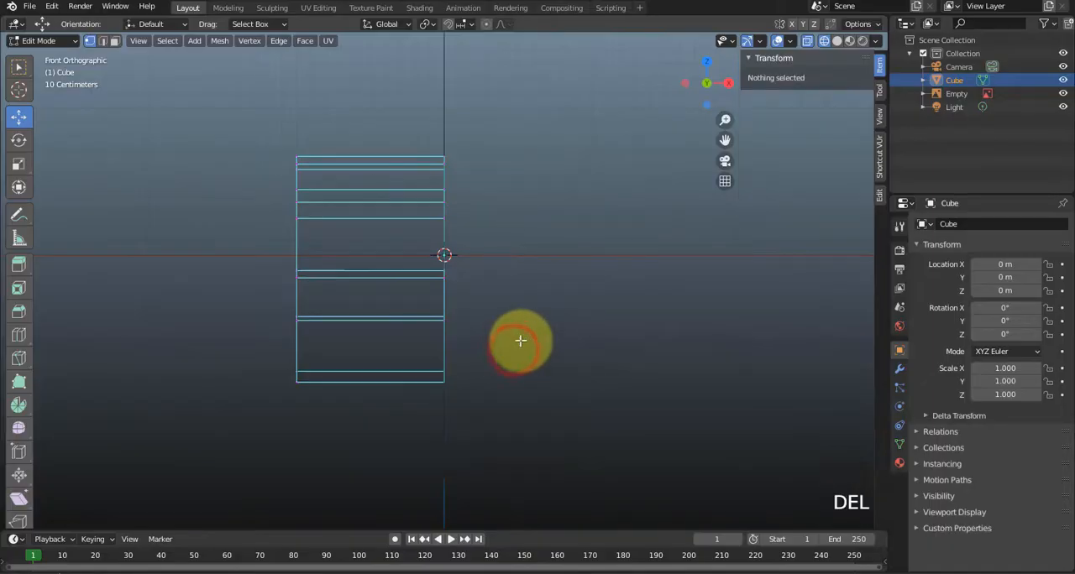
{"action": "middle_click_drag", "start_coordinate": [521, 341], "coordinate": [467, 382]}
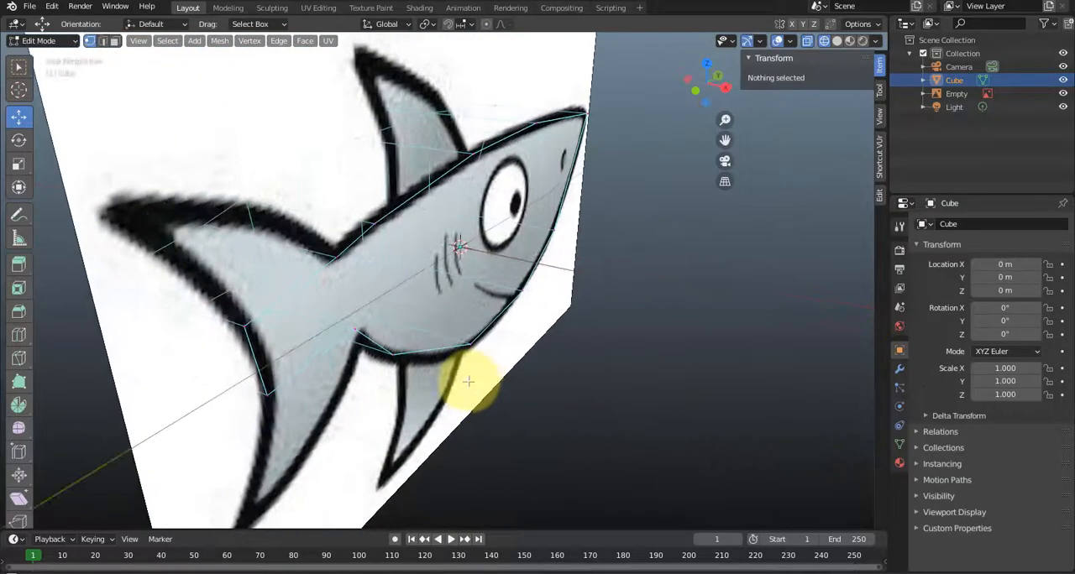
Hide the shark reference image and switch the viewport to solid shading.
{"action": "left_click", "coordinate": [1059, 94]}
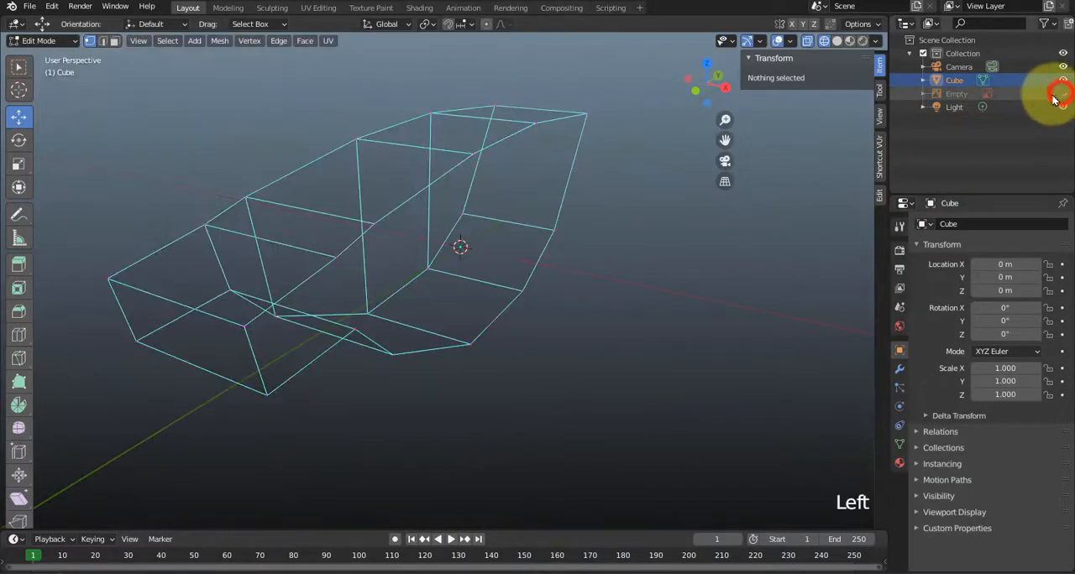
{"action": "left_click", "coordinate": [837, 40]}
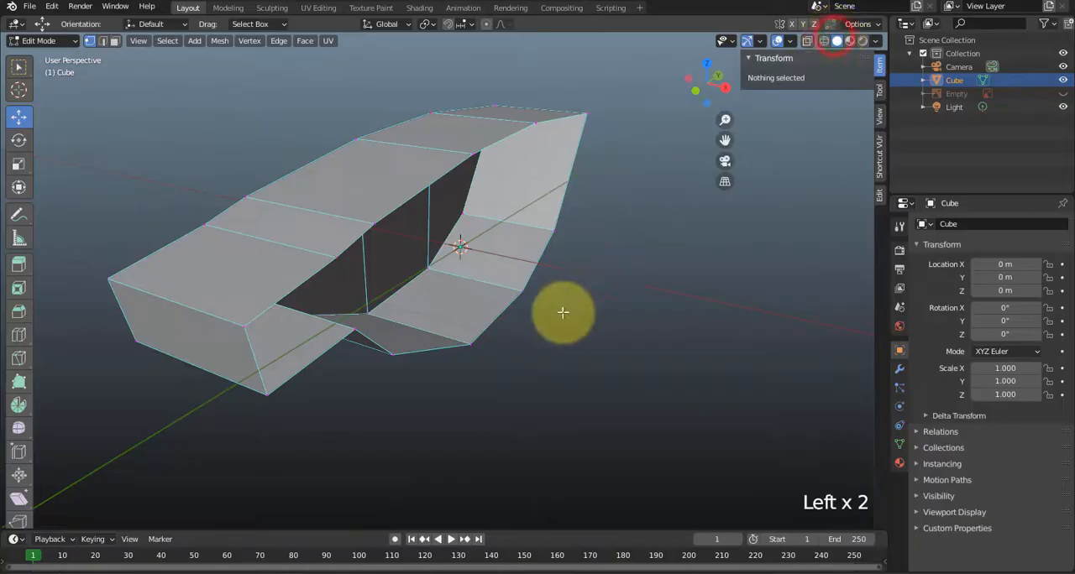
{"action": "mouse_move", "coordinate": [560, 311]}
{"action": "middle_mouse_down"}
{"action": "mouse_move", "coordinate": [420, 347]}
{"action": "mouse_move", "coordinate": [597, 314]}
{"action": "mouse_move", "coordinate": [366, 347]}
{"action": "mouse_move", "coordinate": [463, 321]}
{"action": "mouse_move", "coordinate": [635, 320]}
{"action": "mouse_move", "coordinate": [465, 353]}
{"action": "mouse_move", "coordinate": [635, 368]}
{"action": "mouse_move", "coordinate": [442, 362]}
{"action": "mouse_move", "coordinate": [546, 356]}
{"action": "mouse_move", "coordinate": [614, 372]}
{"action": "middle_mouse_up"}
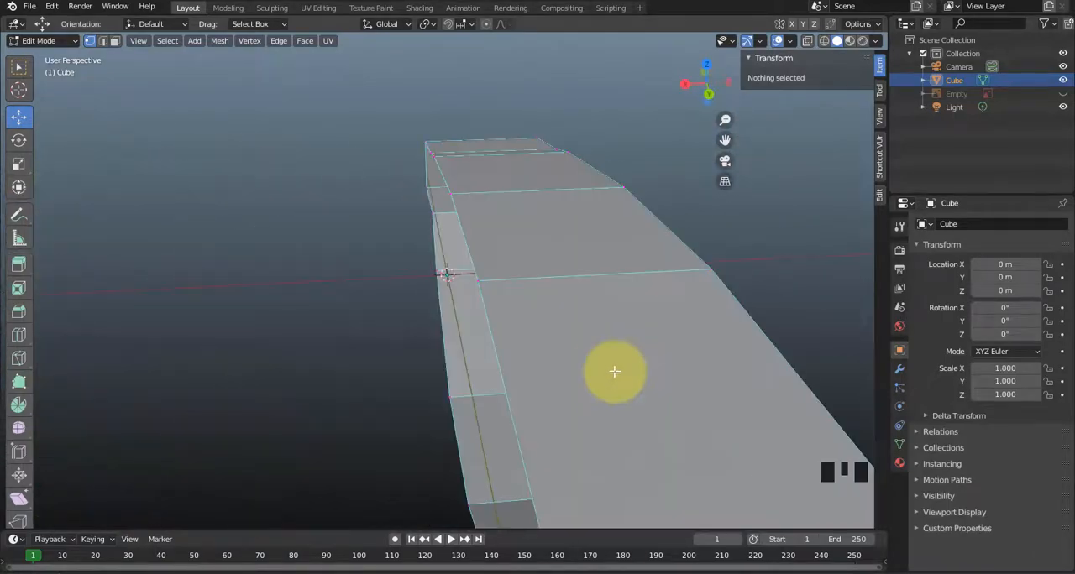
Undo the deletion of the positive X half and delete the outer vertices of the negative X side instead.
{"action": "key", "text": "ctrl+z"}
{"action": "scroll", "coordinate": [562, 382], "scroll_direction": "down", "scroll_amount": 3}
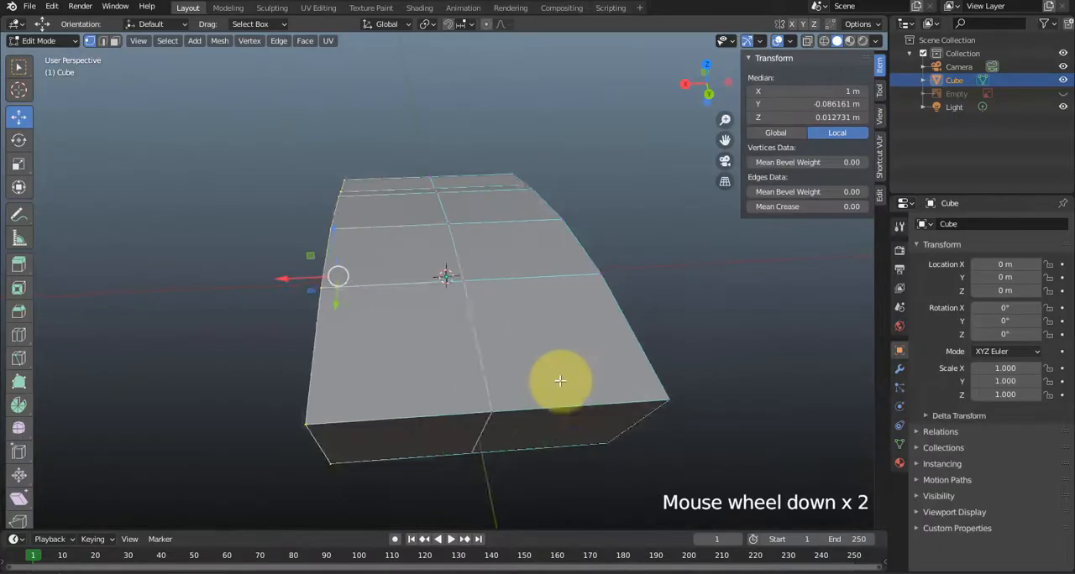
{"action": "key", "text": "KP_1"}
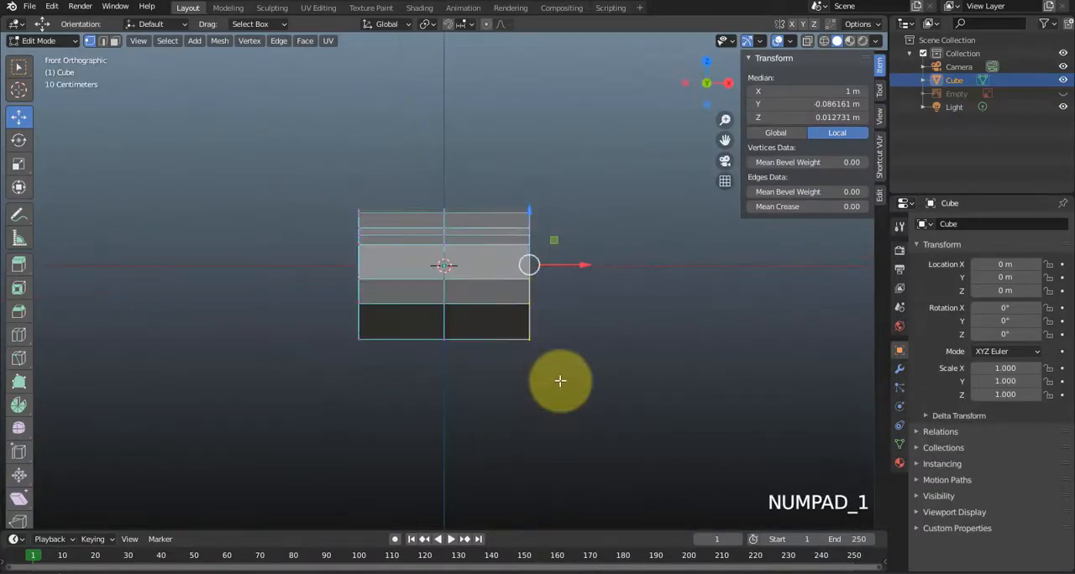
{"action": "left_click_drag", "start_coordinate": [314, 168], "coordinate": [390, 394]}
{"action": "key", "text": "Delete"}
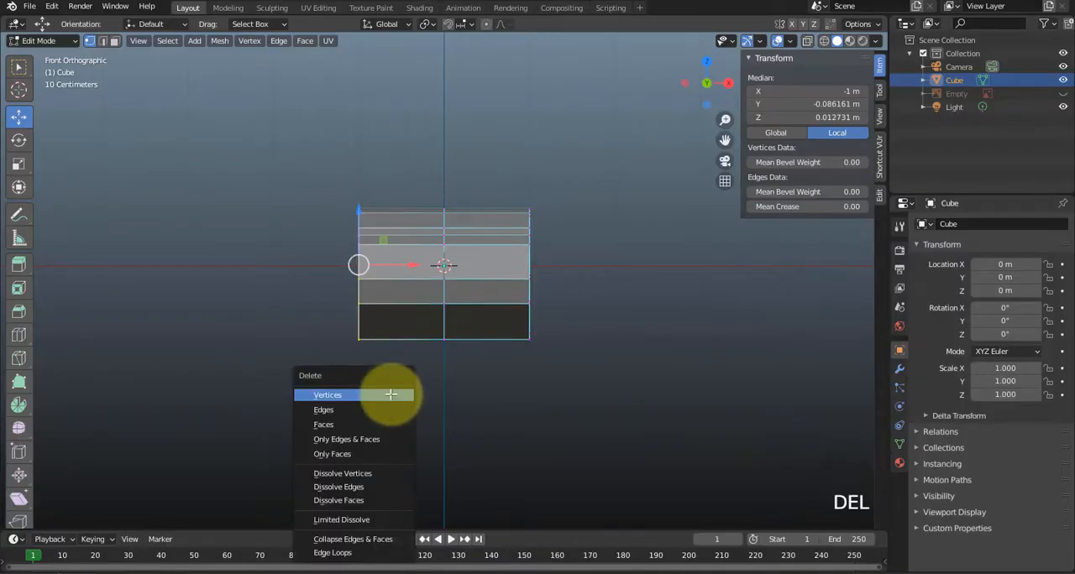
{"action": "left_click", "coordinate": [390, 394]}
{"action": "middle_click_drag", "start_coordinate": [564, 280], "coordinate": [345, 332]}
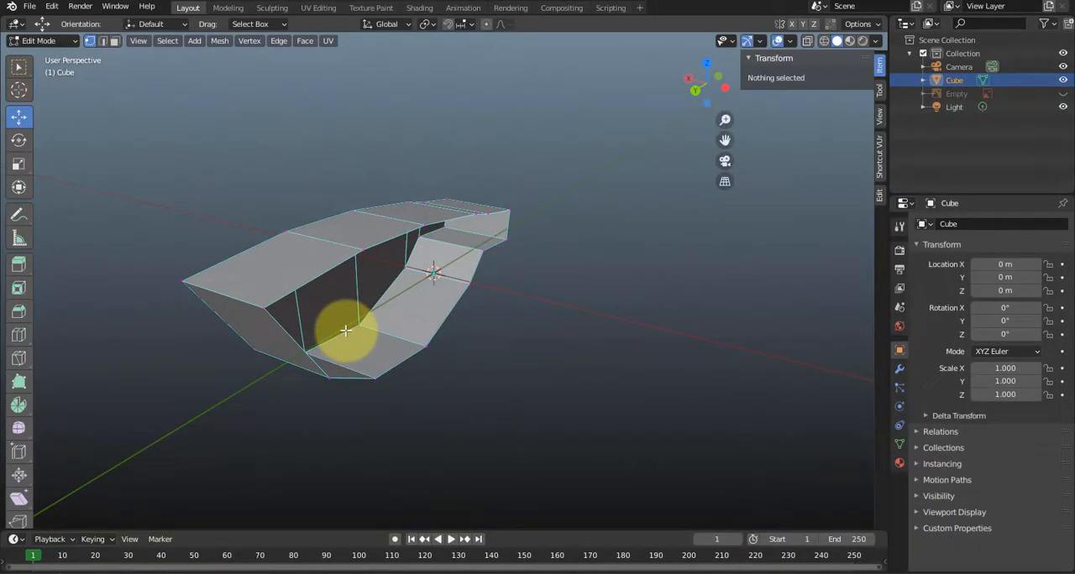
{"action": "scroll", "coordinate": [346, 331], "scroll_direction": "up", "scroll_amount": 2}
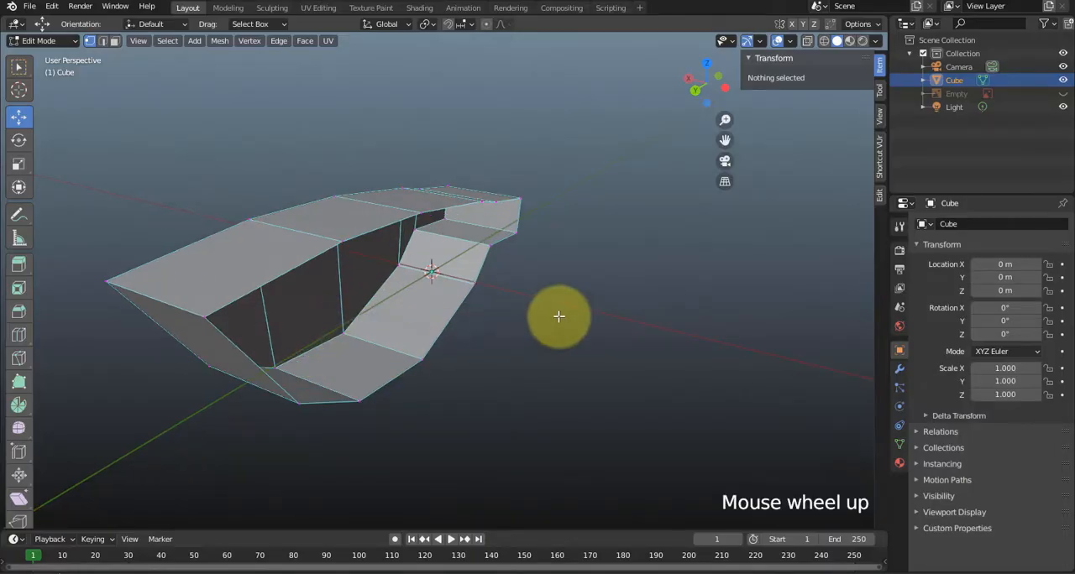
Add a Mirror modifier on the X axis to the half body and return to Edit Mode.
{"action": "key", "text": "Tab"}
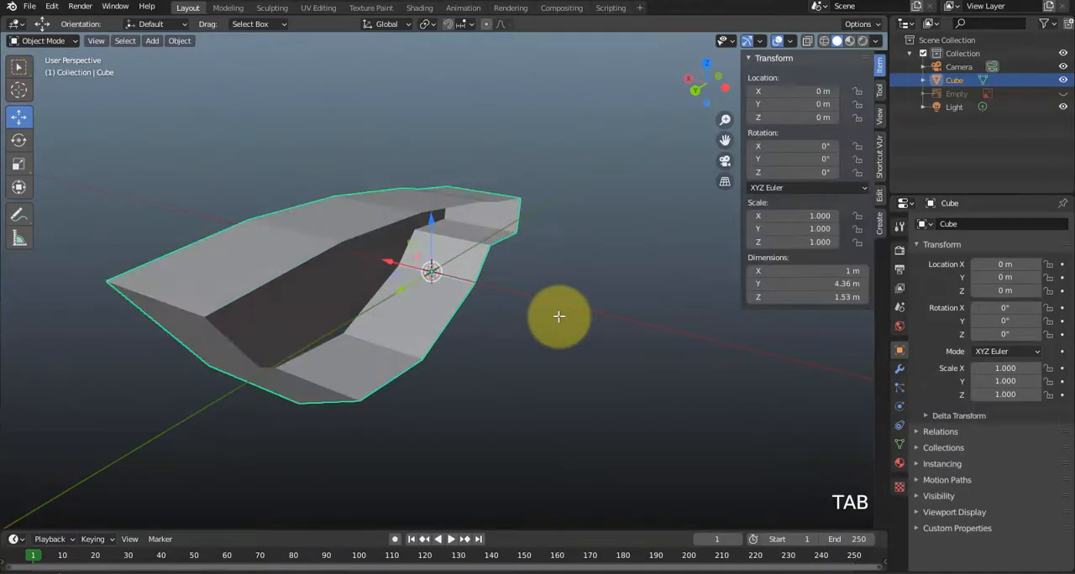
{"action": "left_click", "coordinate": [900, 370]}
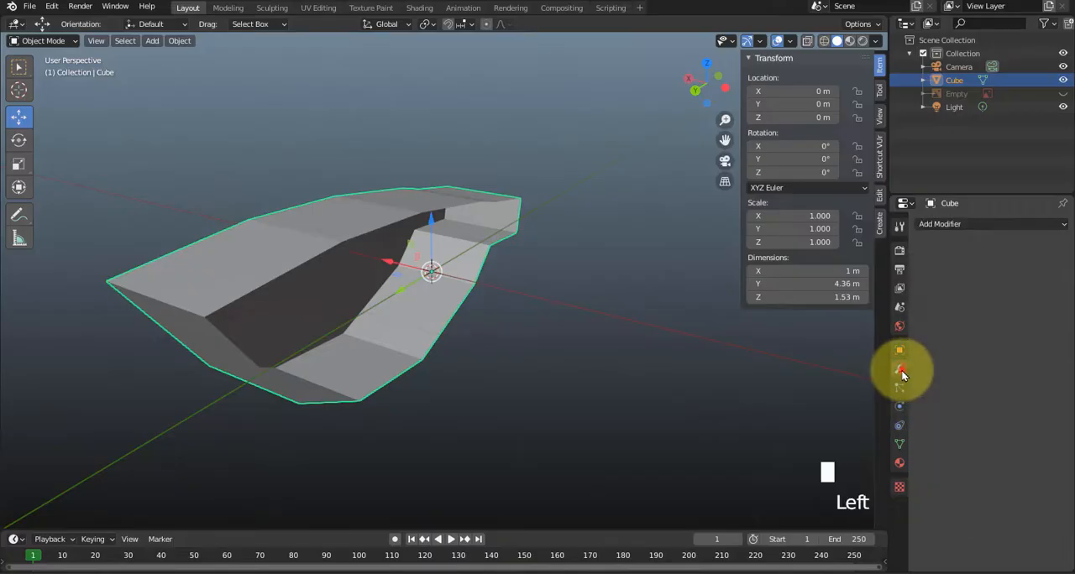
{"action": "left_click", "coordinate": [966, 224]}
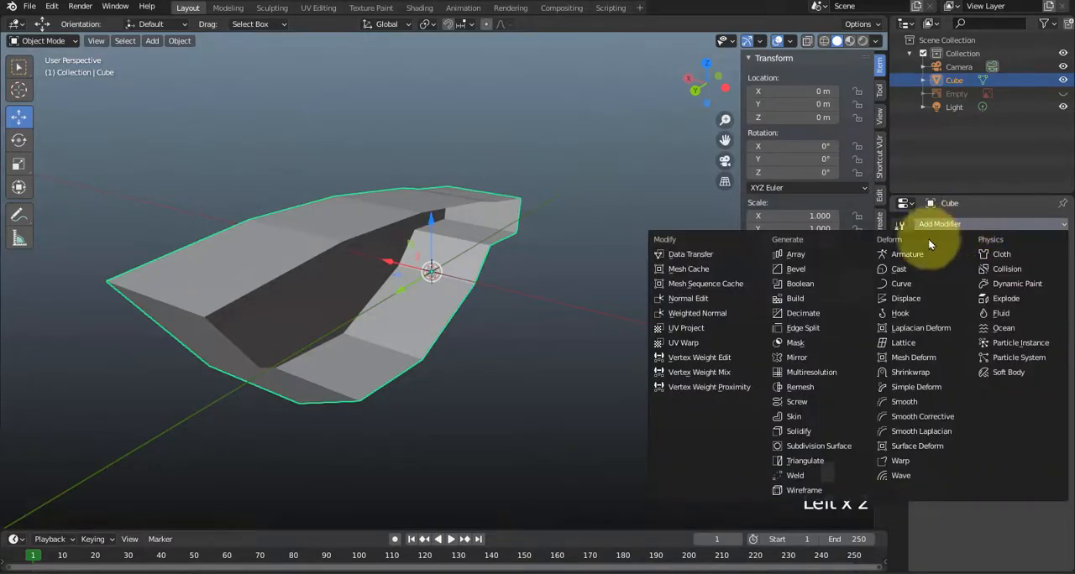
{"action": "left_click", "coordinate": [804, 359]}
{"action": "middle_click_drag", "start_coordinate": [794, 355], "coordinate": [622, 361]}
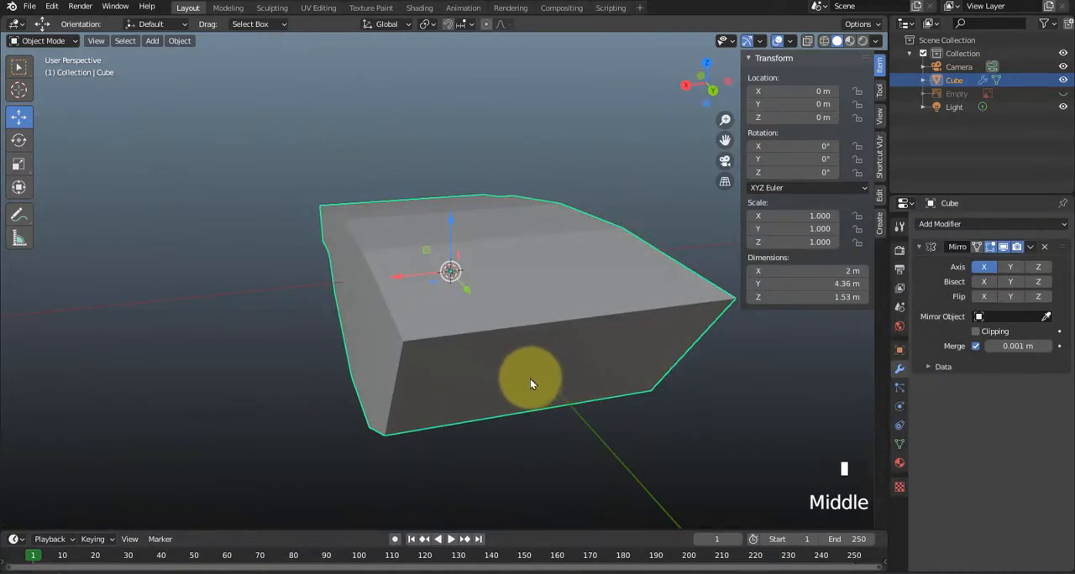
{"action": "key", "text": "Tab"}
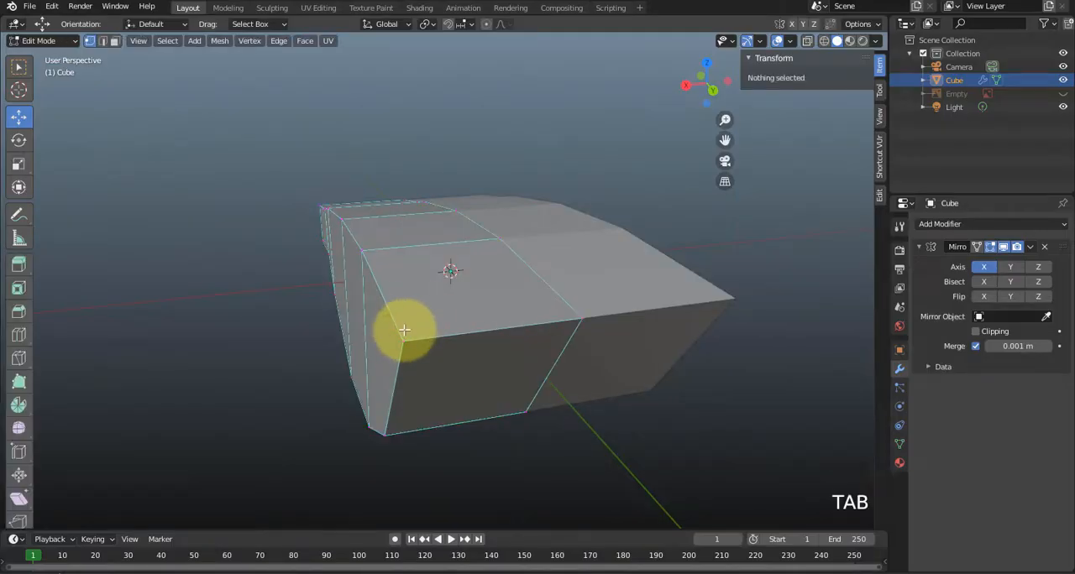
Try lowering the upper outer corner vertex at the nose end to about Z 0.51 m, and undo the move.
{"action": "left_click", "coordinate": [402, 340]}
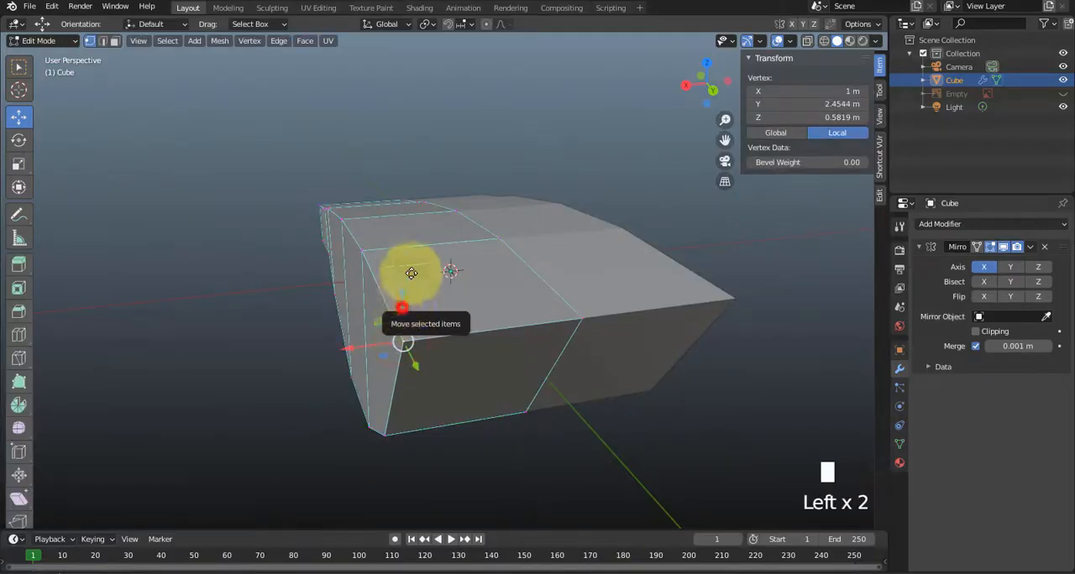
{"action": "mouse_move", "coordinate": [403, 305]}
{"action": "left_mouse_down"}
{"action": "mouse_move", "coordinate": [391, 336]}
{"action": "mouse_move", "coordinate": [419, 243]}
{"action": "mouse_move", "coordinate": [411, 288]}
{"action": "mouse_move", "coordinate": [383, 319]}
{"action": "mouse_move", "coordinate": [394, 315]}
{"action": "left_mouse_up"}
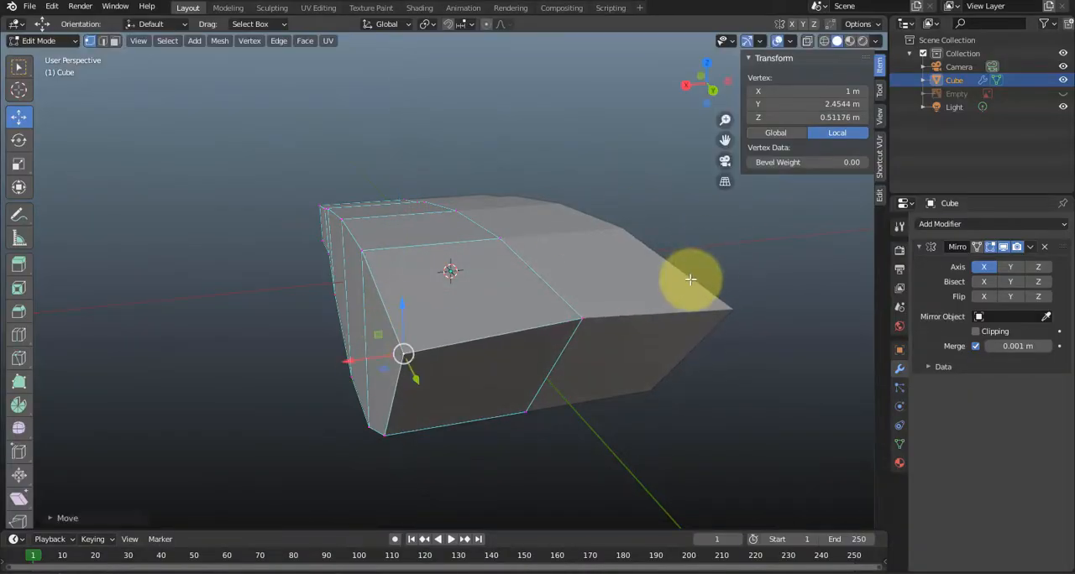
{"action": "key", "text": "ctrl+z"}
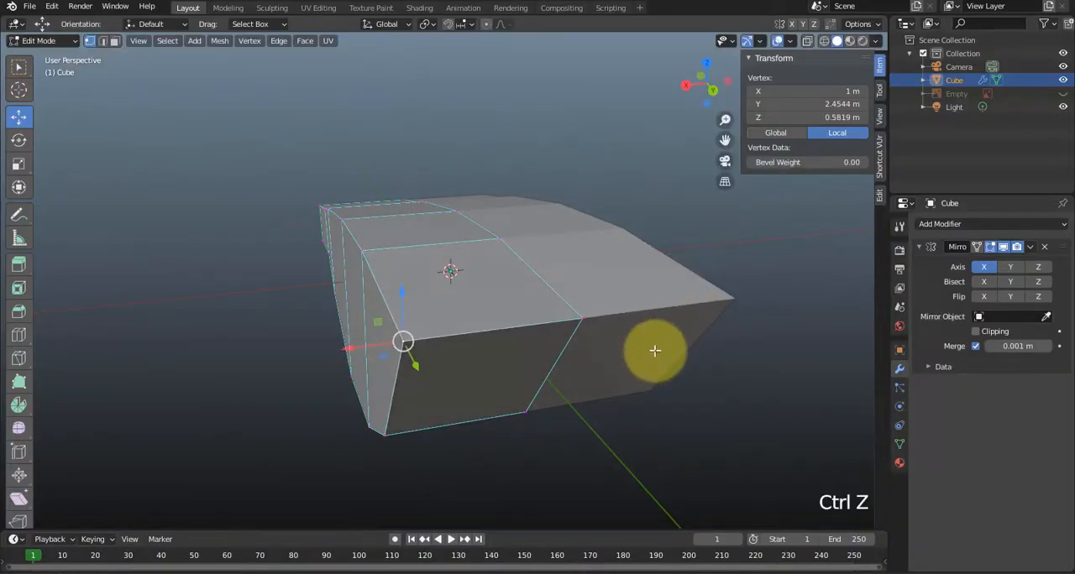
{"action": "middle_click_drag", "start_coordinate": [585, 341], "coordinate": [487, 153]}
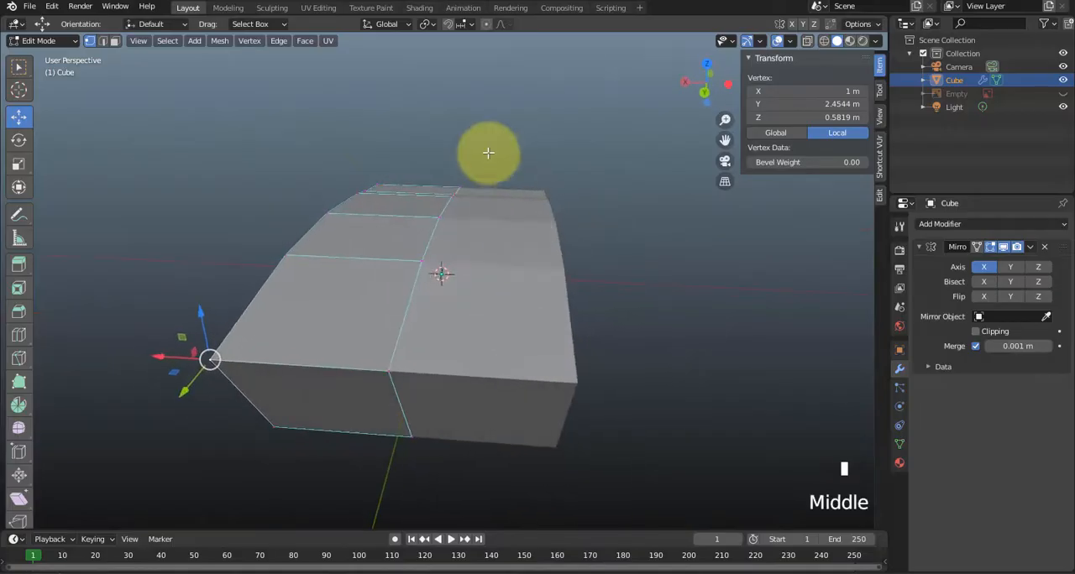
{"action": "middle_click_drag", "start_coordinate": [340, 463], "coordinate": [386, 449]}
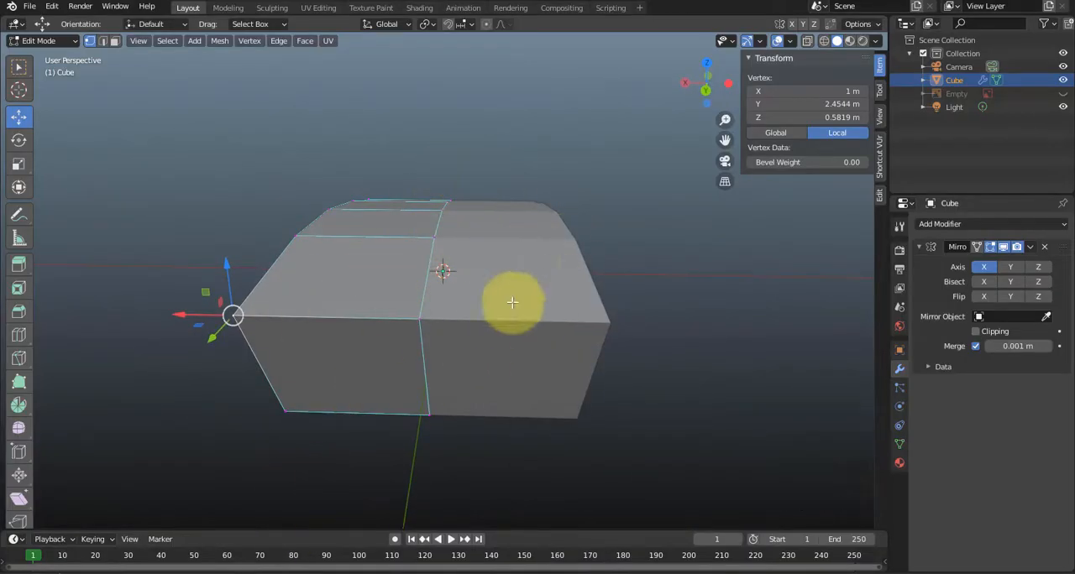
{"action": "middle_click_drag", "start_coordinate": [509, 348], "coordinate": [516, 312]}
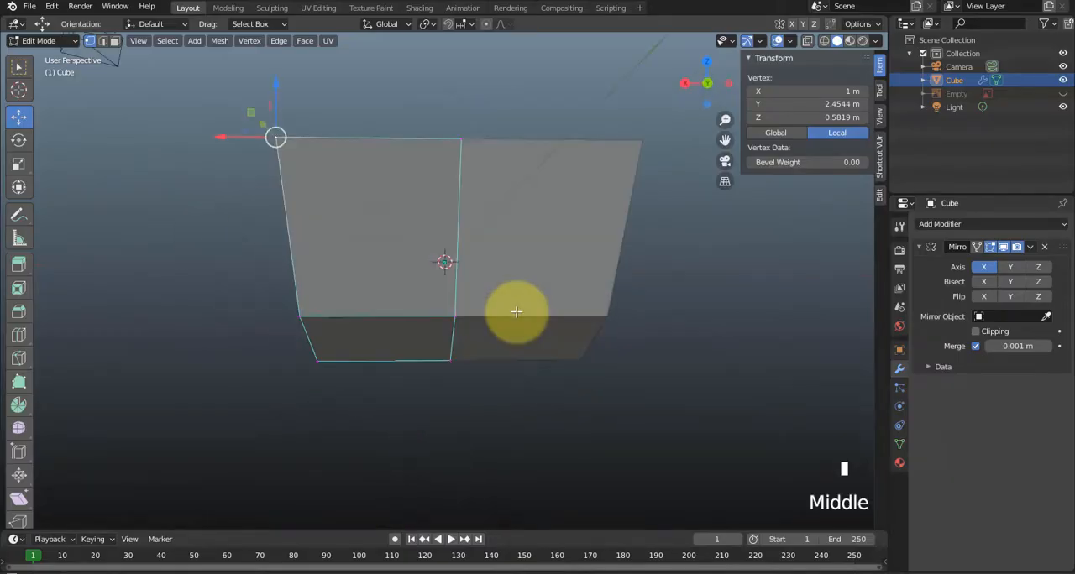
Enable X-ray and narrow the body by moving all outer side vertices inward to about X 0.49 m.
{"action": "key", "text": "KP_1"}
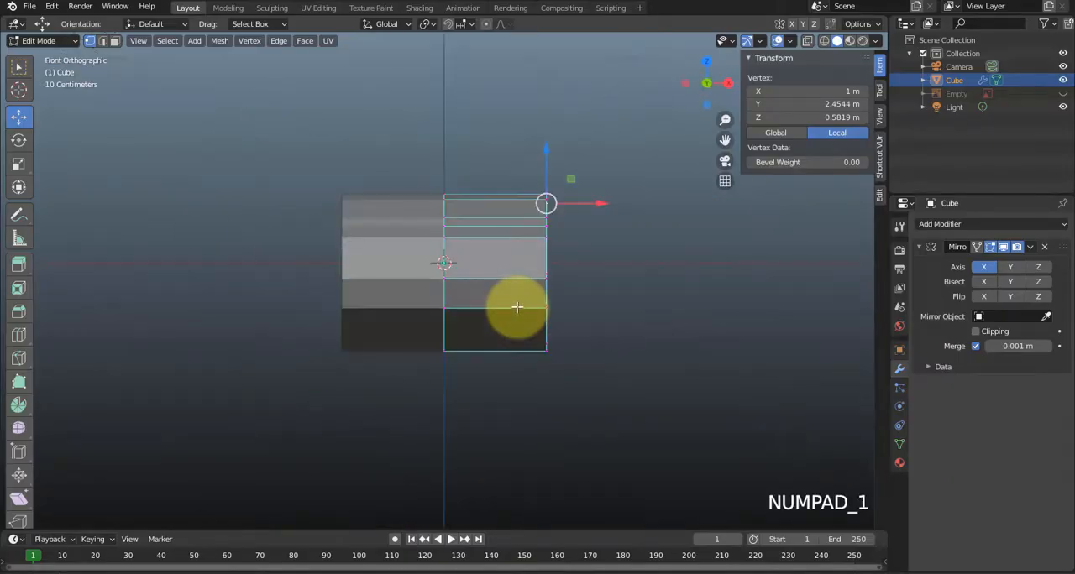
{"action": "left_click_drag", "start_coordinate": [510, 159], "coordinate": [645, 436]}
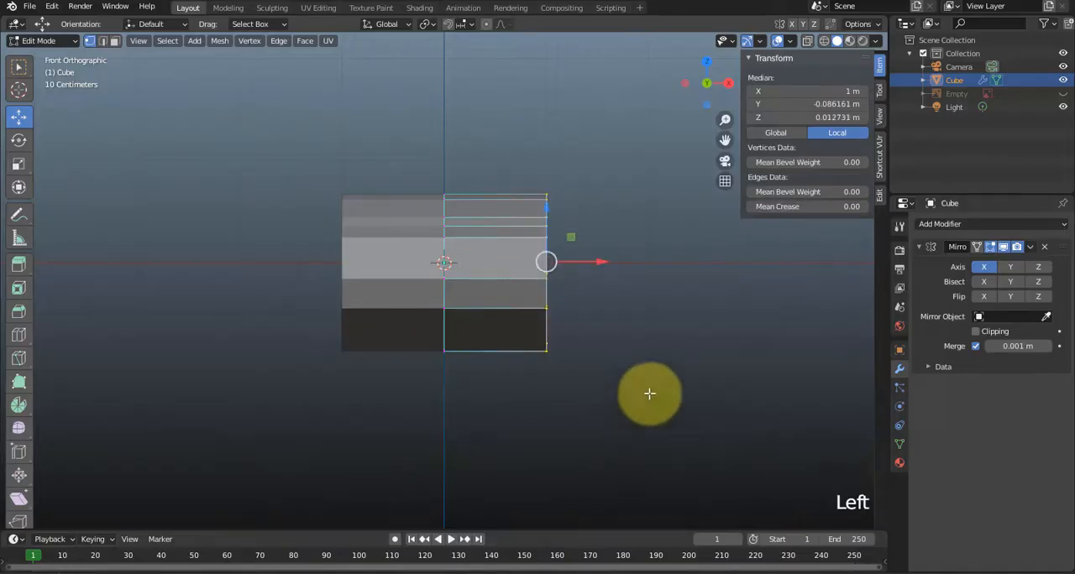
{"action": "left_click", "coordinate": [805, 42]}
{"action": "left_click_drag", "start_coordinate": [610, 149], "coordinate": [475, 456]}
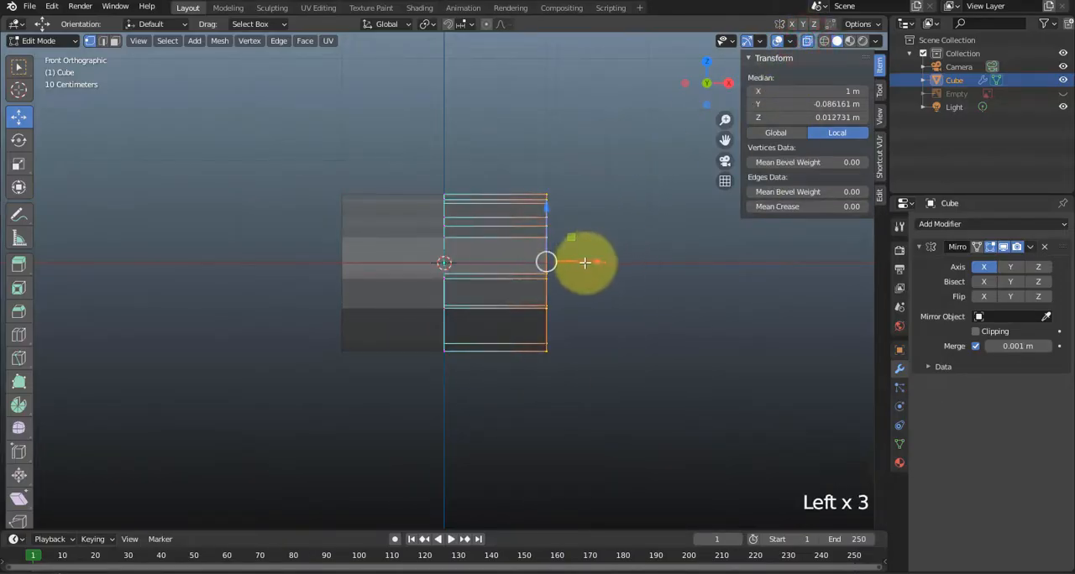
{"action": "left_click_drag", "start_coordinate": [590, 262], "coordinate": [544, 267]}
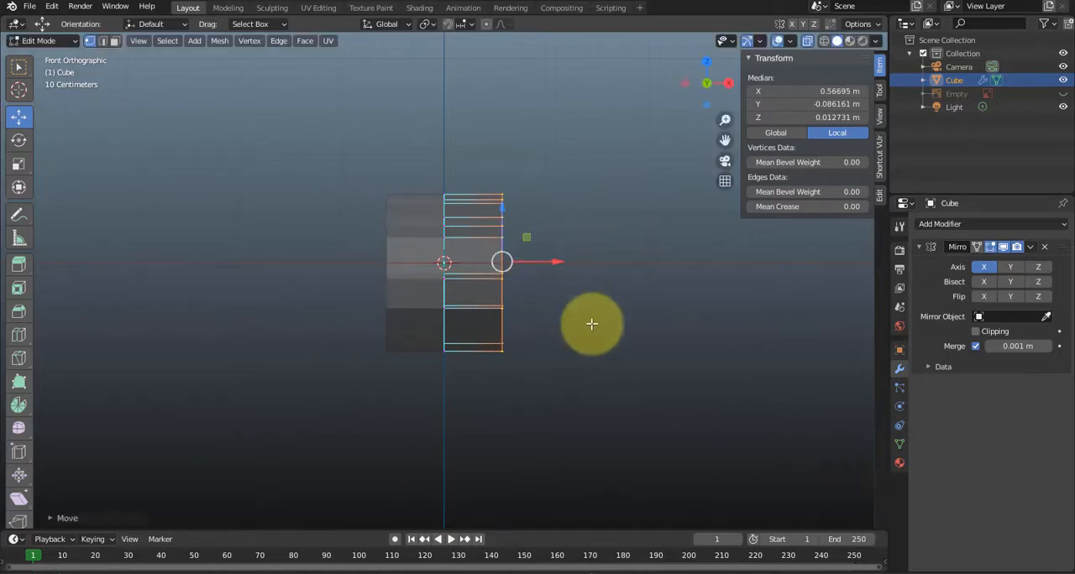
{"action": "middle_click_drag", "start_coordinate": [590, 319], "coordinate": [383, 360]}
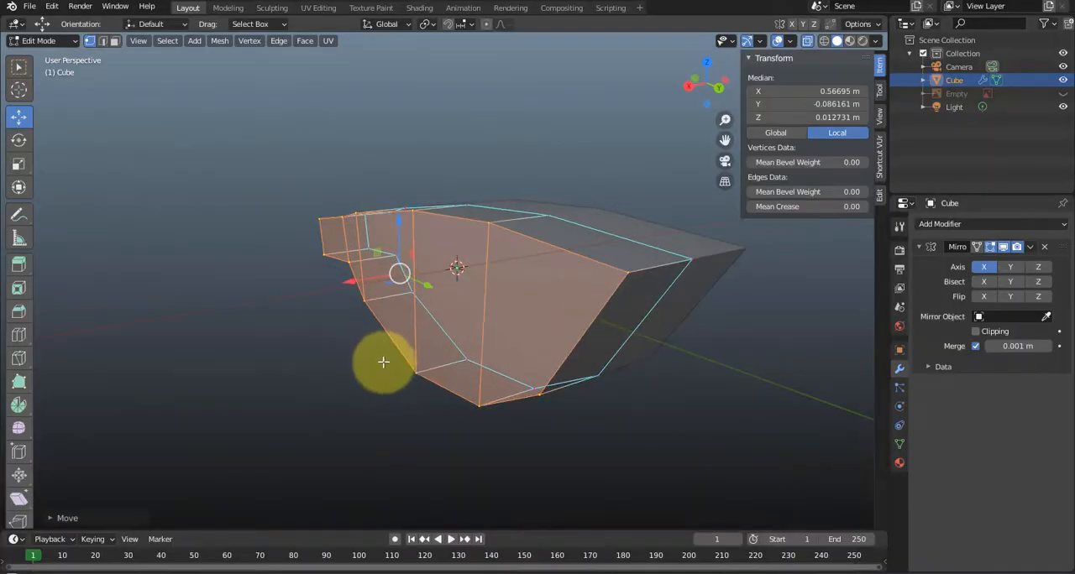
{"action": "middle_click_drag", "start_coordinate": [559, 295], "coordinate": [526, 355]}
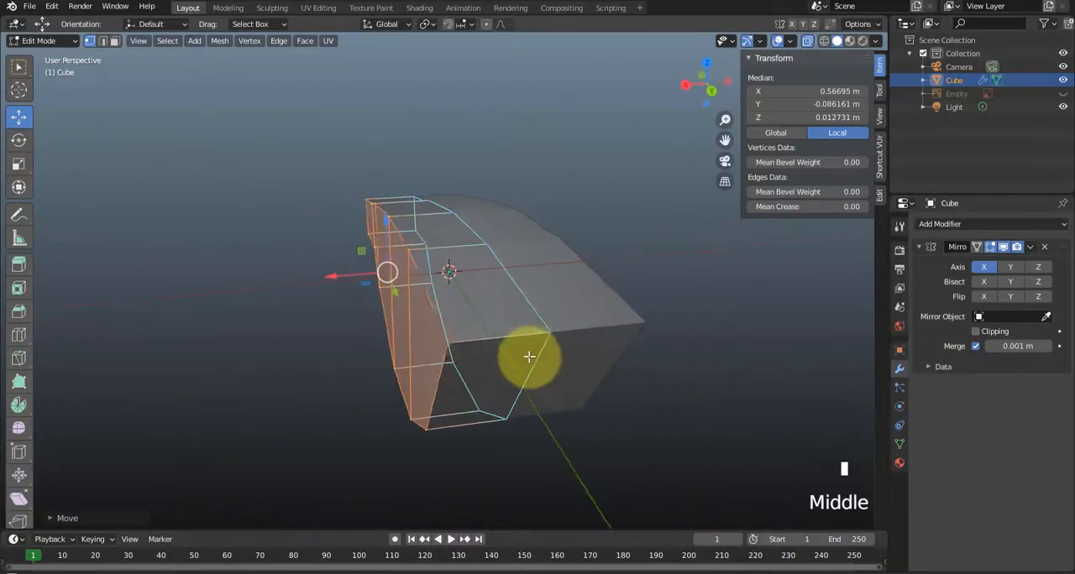
{"action": "left_click_drag", "start_coordinate": [340, 274], "coordinate": [353, 283]}
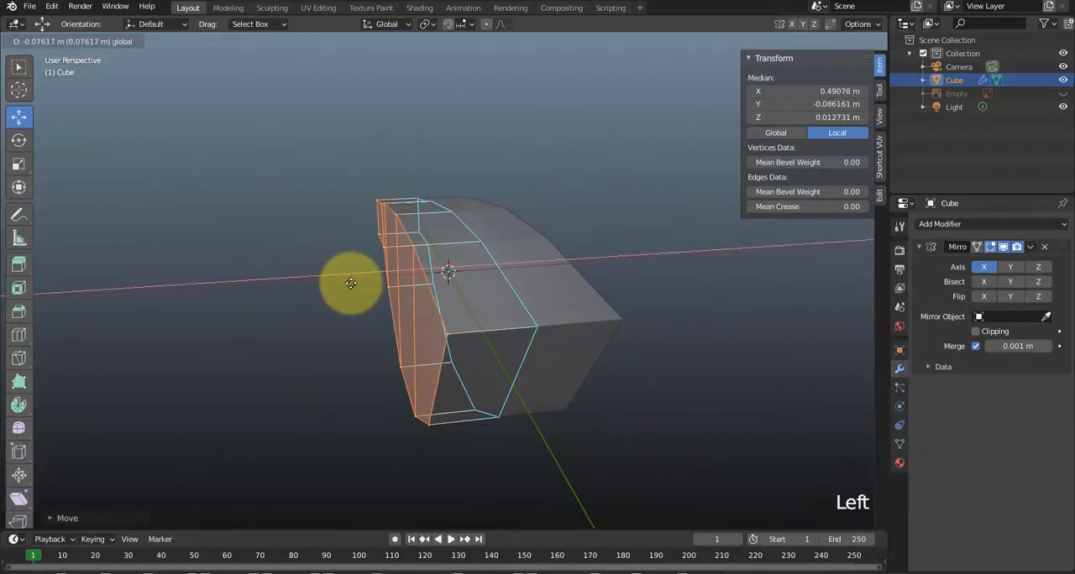
Add a horizontal loop cut along the body's side from nose to tail, slid by about -0.058, and show it in right view.
{"action": "middle_click_drag", "start_coordinate": [353, 283], "coordinate": [569, 202]}
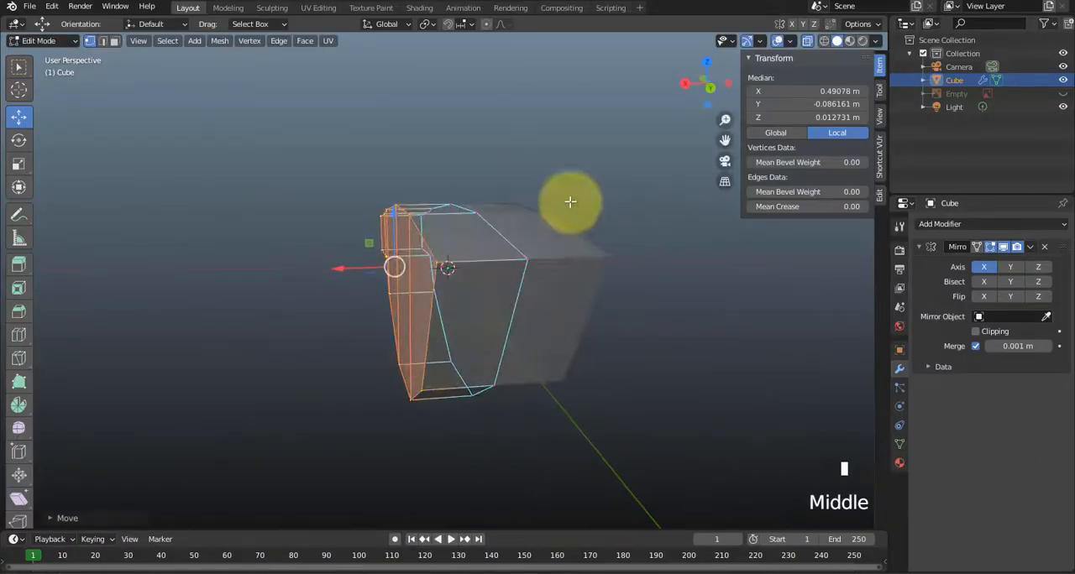
{"action": "middle_click_drag", "start_coordinate": [444, 377], "coordinate": [709, 318]}
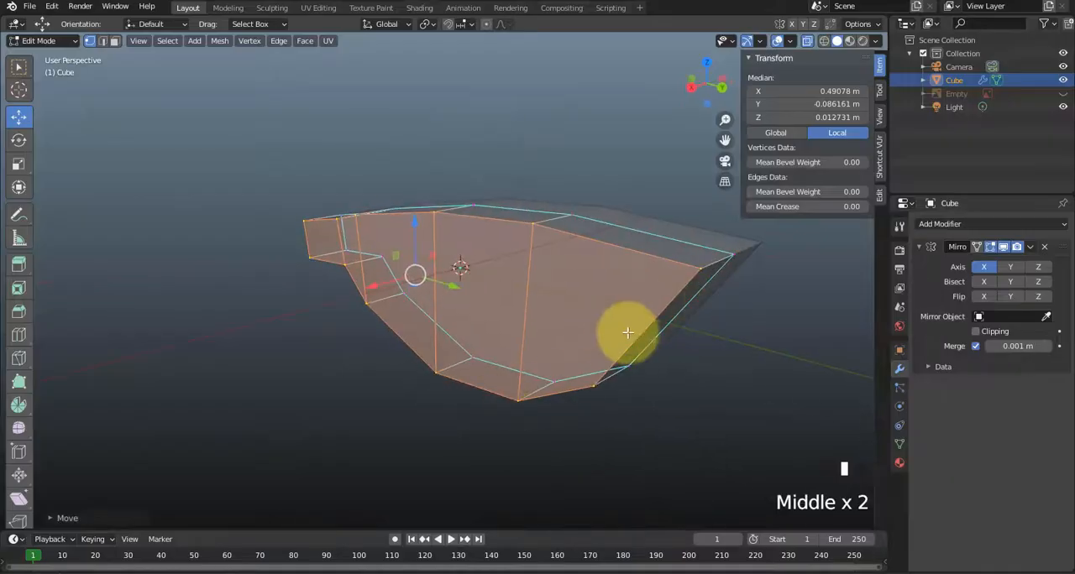
{"action": "key", "text": "ctrl+r"}
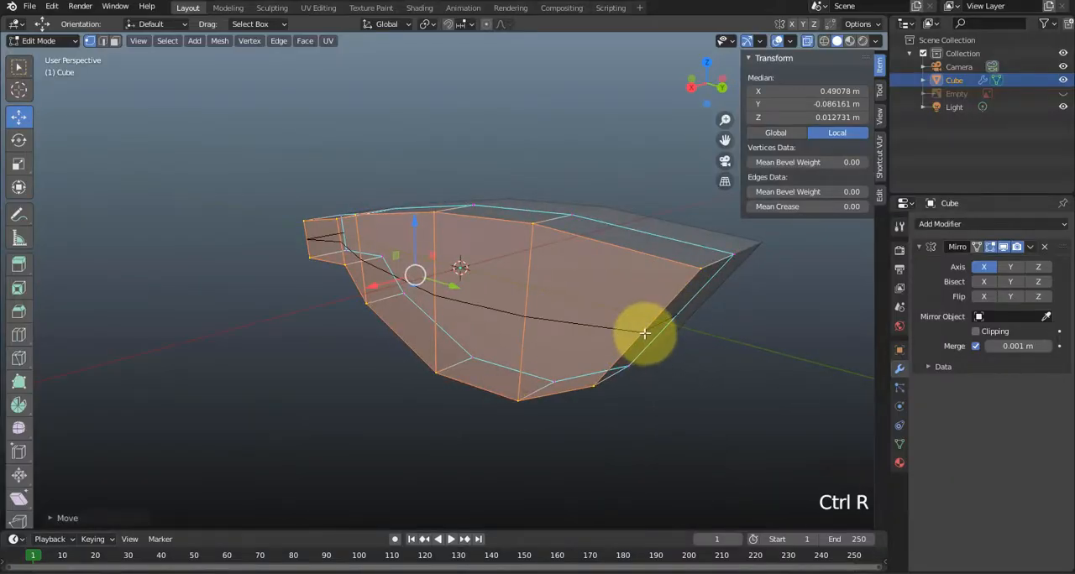
{"action": "left_click", "coordinate": [623, 340]}
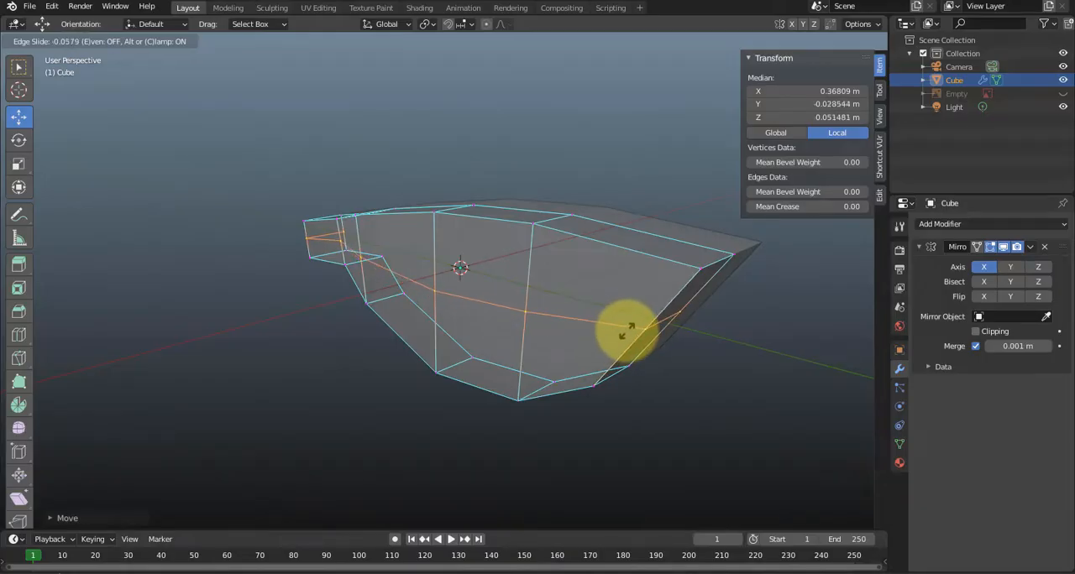
{"action": "left_click", "coordinate": [625, 330]}
{"action": "middle_click_drag", "start_coordinate": [627, 325], "coordinate": [702, 332]}
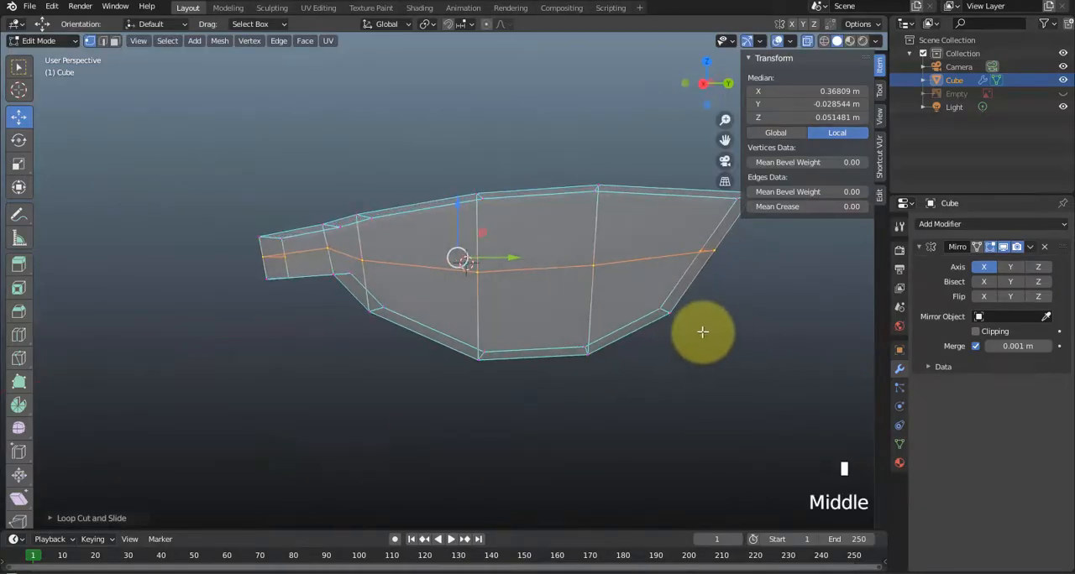
{"action": "key", "text": "KP_3"}
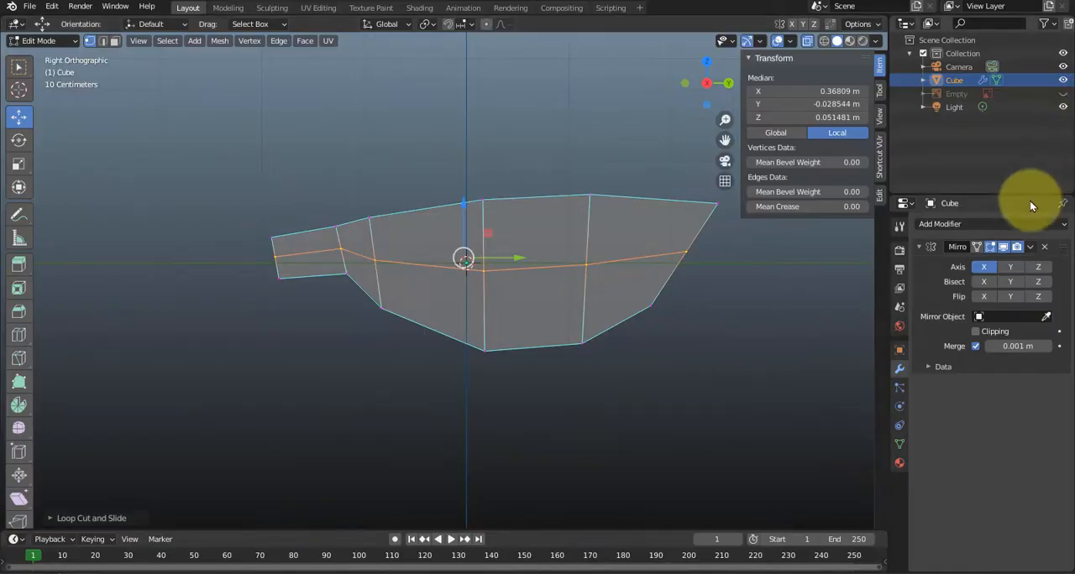
Show the reference image and move the new loop's nose-end vertices to about Y 2.16 m, Z 0.02 m, following the shark's outline.
{"action": "left_click", "coordinate": [1062, 94]}
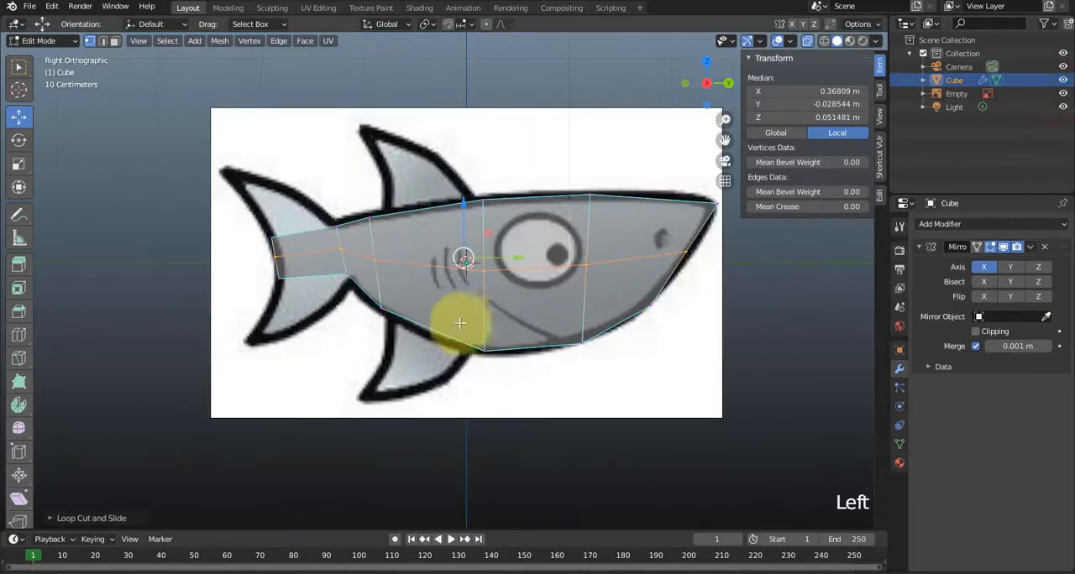
{"action": "scroll", "coordinate": [451, 323], "scroll_direction": "up", "scroll_amount": 1}
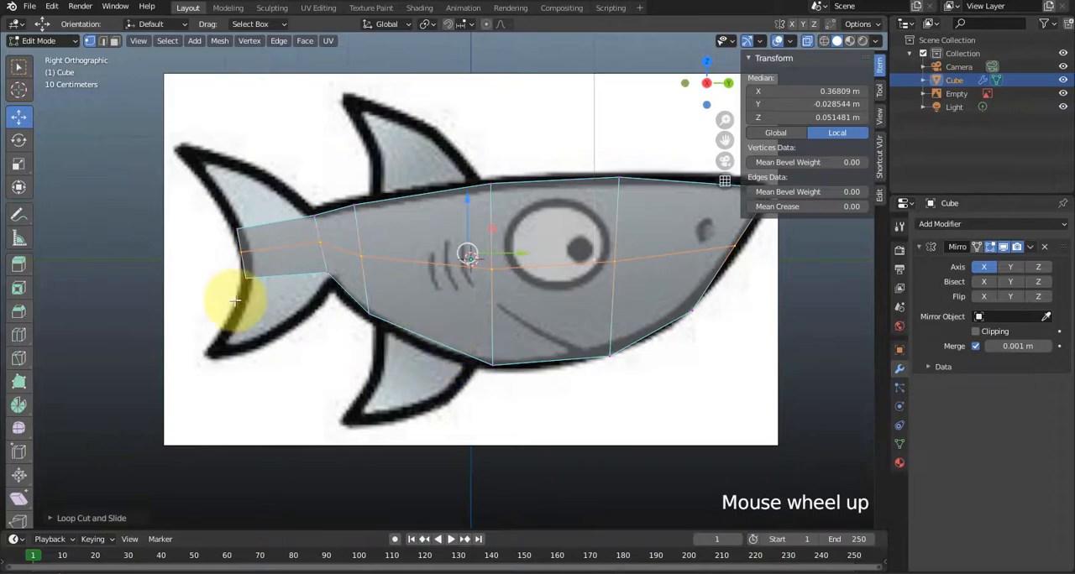
{"action": "left_click", "coordinate": [740, 267]}
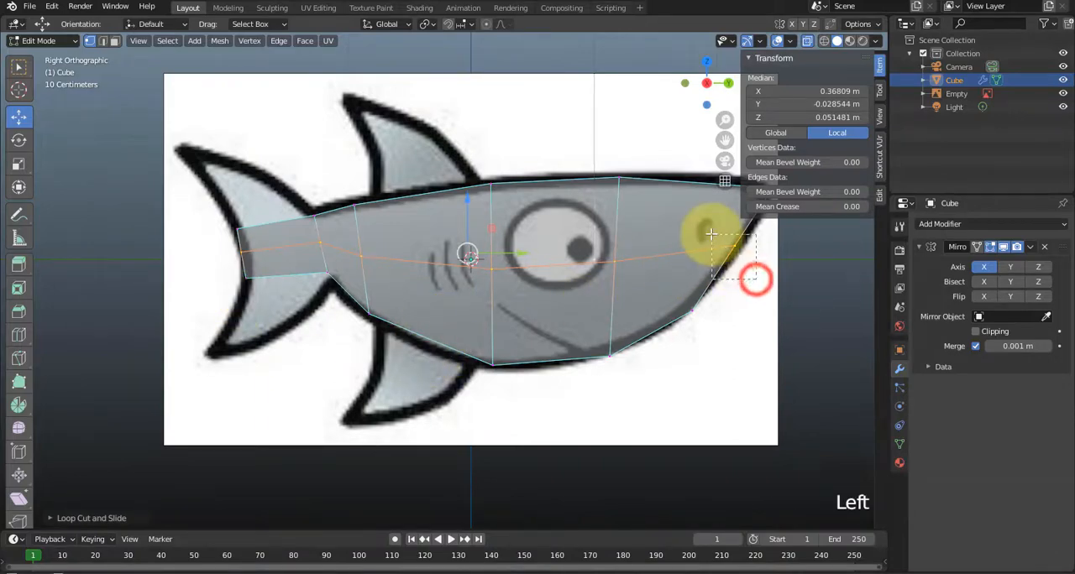
{"action": "middle_click_drag", "start_coordinate": [750, 291], "coordinate": [711, 280], "text": "shift"}
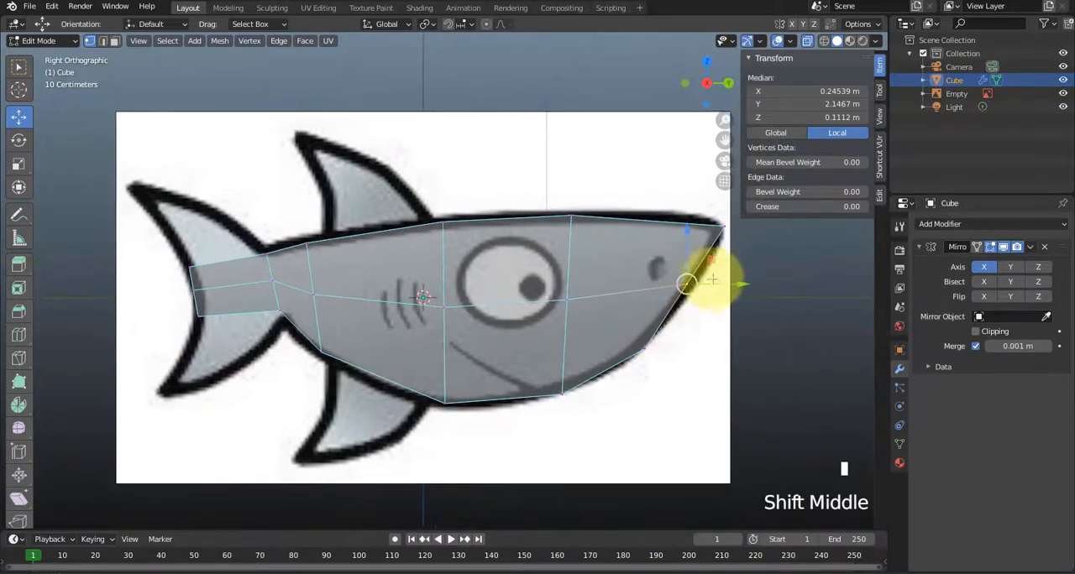
{"action": "mouse_move", "coordinate": [712, 257]}
{"action": "left_mouse_down"}
{"action": "mouse_move", "coordinate": [715, 274]}
{"action": "mouse_move", "coordinate": [705, 267]}
{"action": "left_mouse_up"}
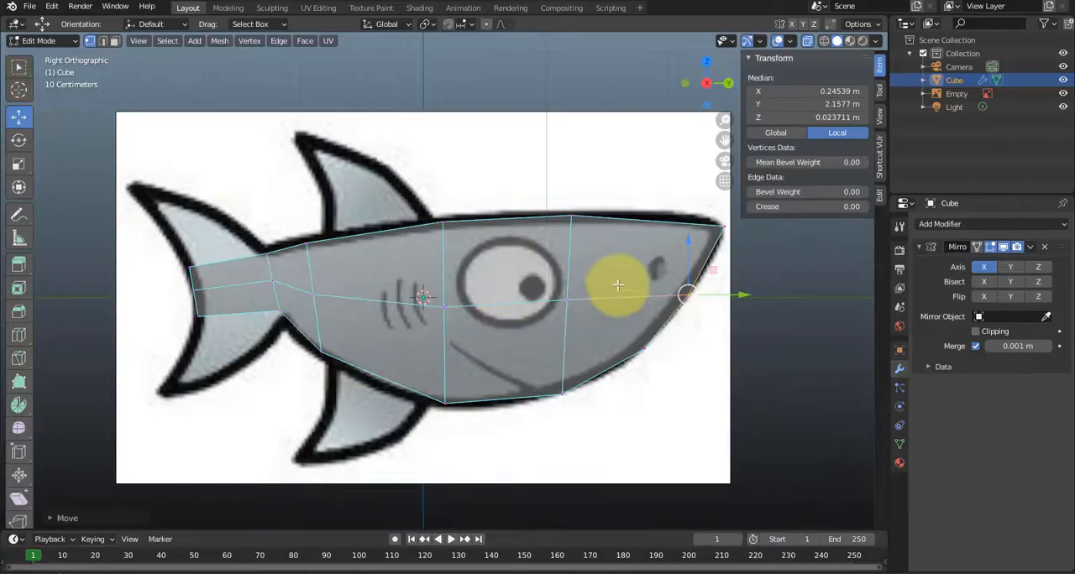
Select the body's upper outer edge loop and move it inward and down to about X 0.32 m, Z 0.43 m in front view.
{"action": "middle_click_drag", "start_coordinate": [668, 312], "coordinate": [568, 338]}
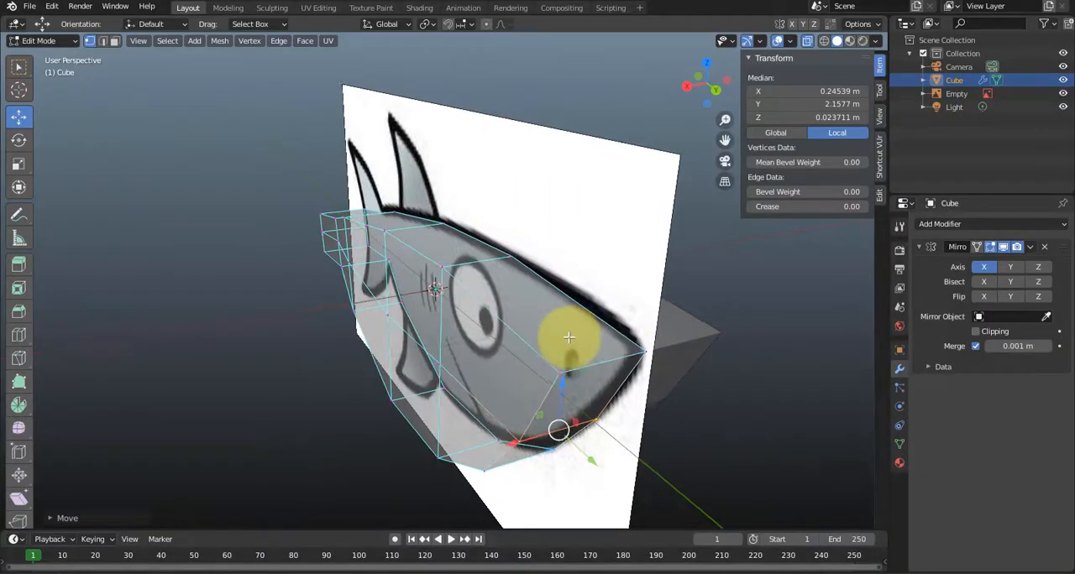
{"action": "middle_click_drag", "start_coordinate": [458, 336], "coordinate": [425, 319]}
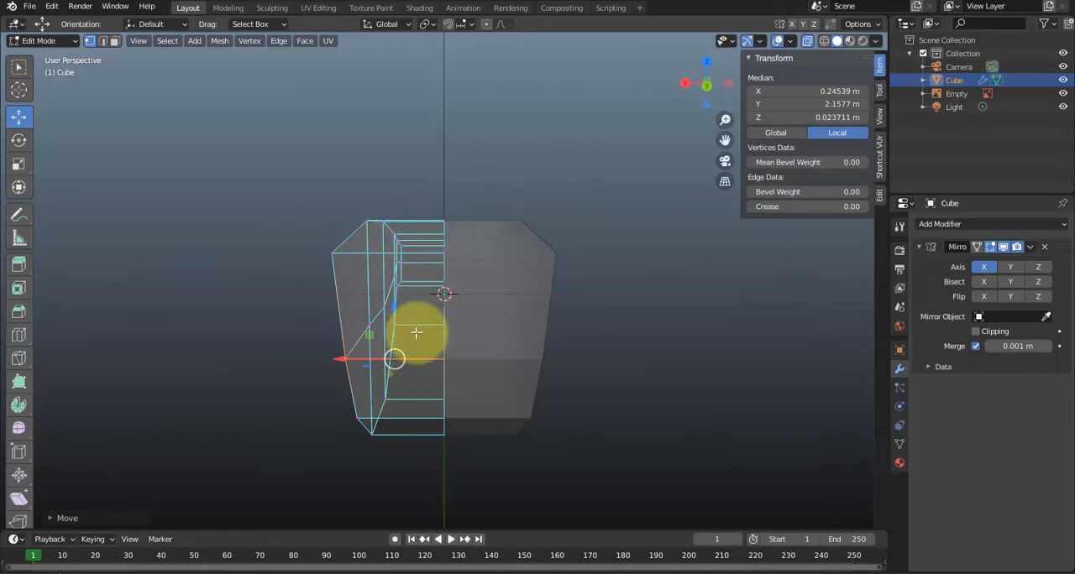
{"action": "middle_click_drag", "start_coordinate": [428, 290], "coordinate": [475, 289]}
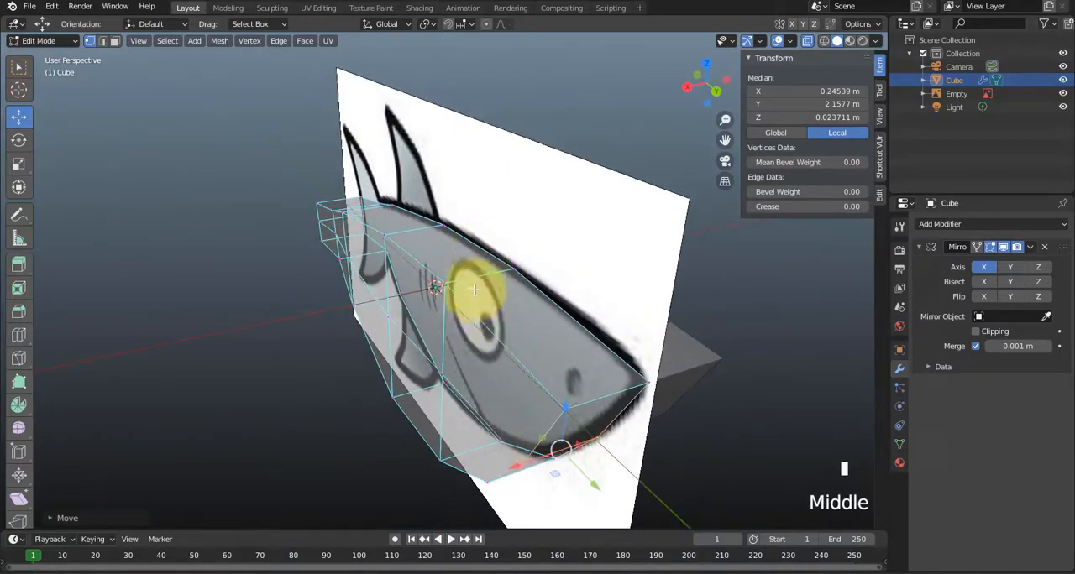
{"action": "left_click", "coordinate": [515, 356]}
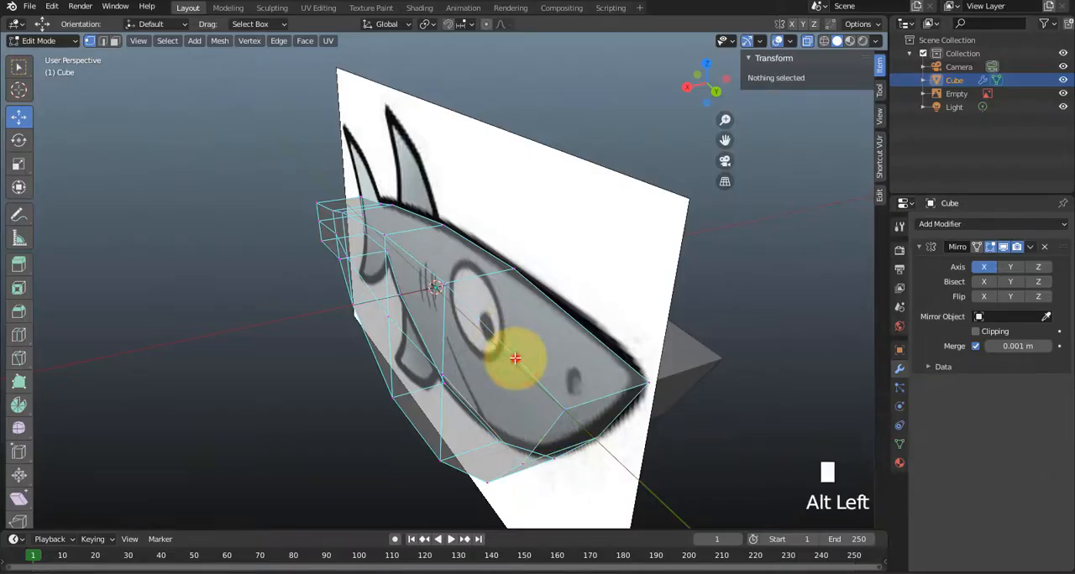
{"action": "left_click", "coordinate": [515, 357], "text": "alt"}
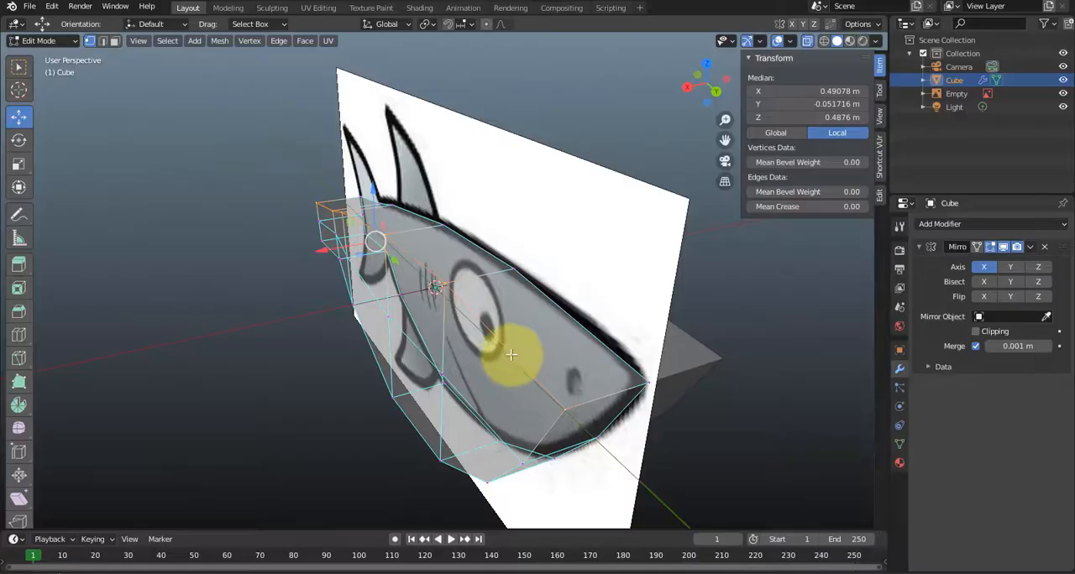
{"action": "mouse_move", "coordinate": [523, 360]}
{"action": "middle_mouse_down"}
{"action": "mouse_move", "coordinate": [503, 355]}
{"action": "mouse_move", "coordinate": [529, 361]}
{"action": "middle_mouse_up"}
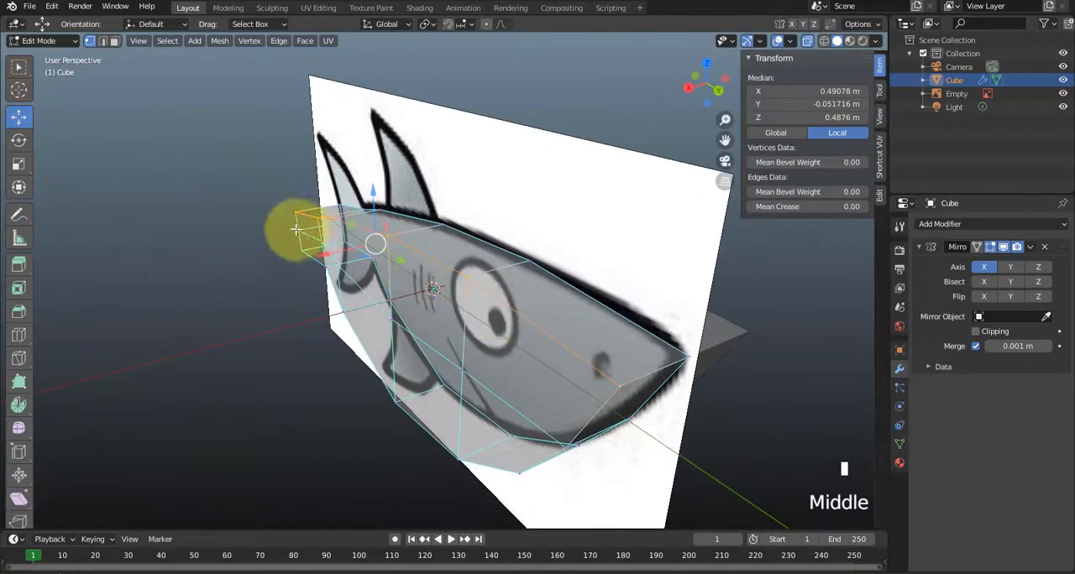
{"action": "middle_click_drag", "start_coordinate": [573, 371], "coordinate": [519, 344]}
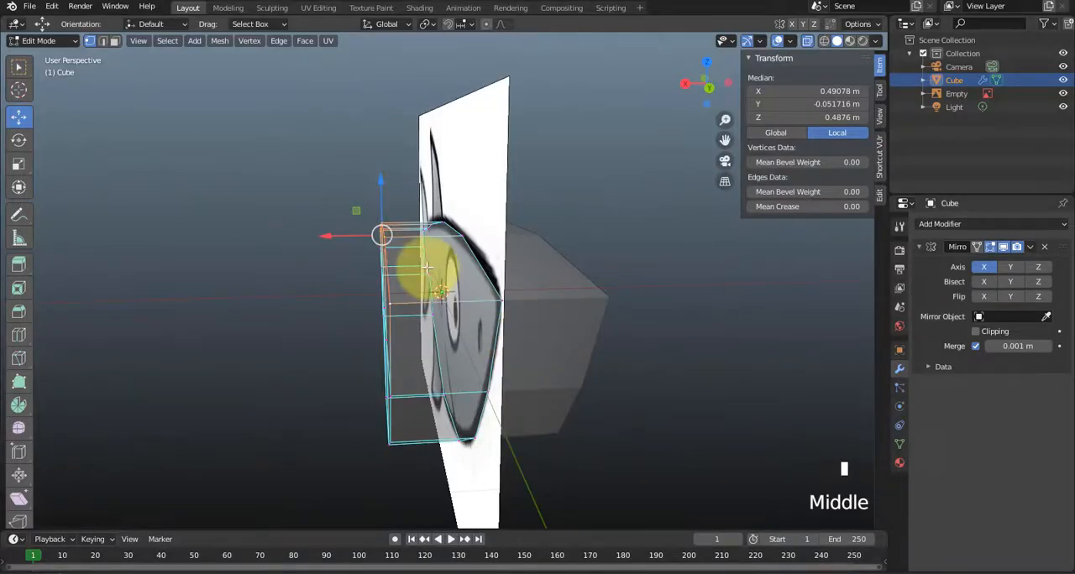
{"action": "key", "text": "KP_3"}
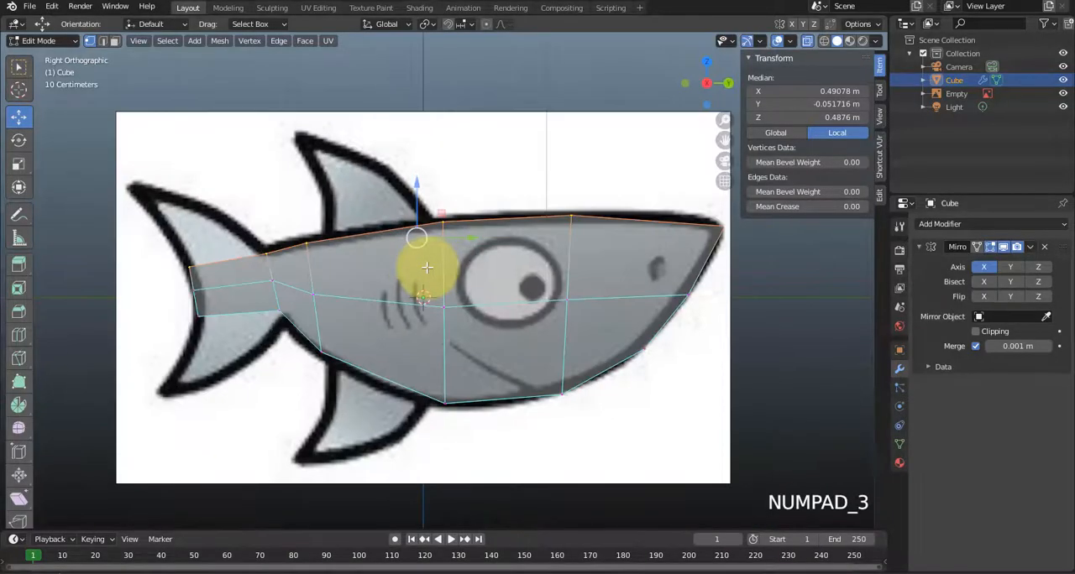
{"action": "key", "text": "KP_1"}
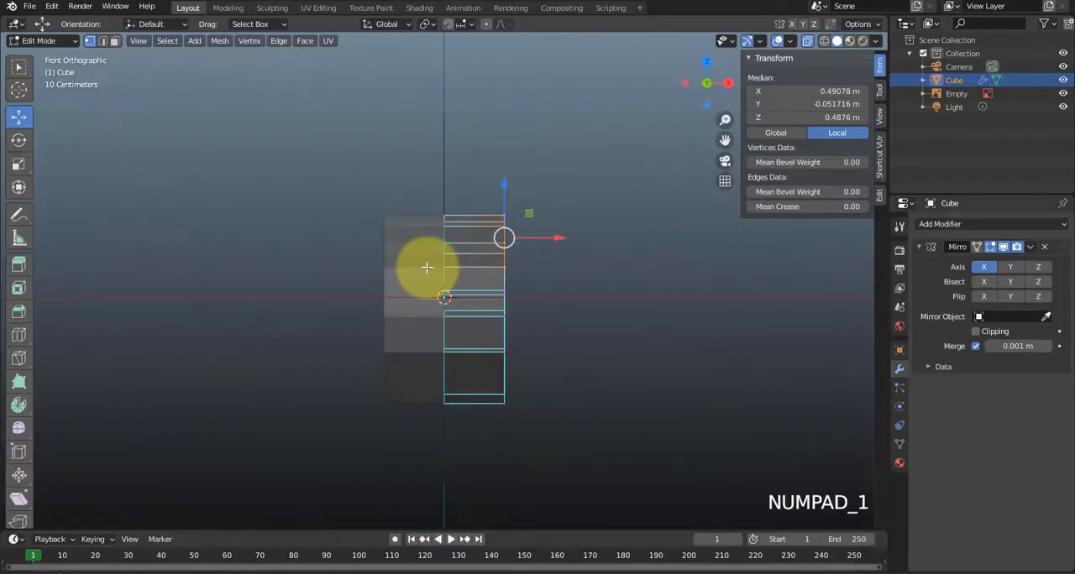
{"action": "scroll", "coordinate": [554, 224], "scroll_direction": "up", "scroll_amount": 2}
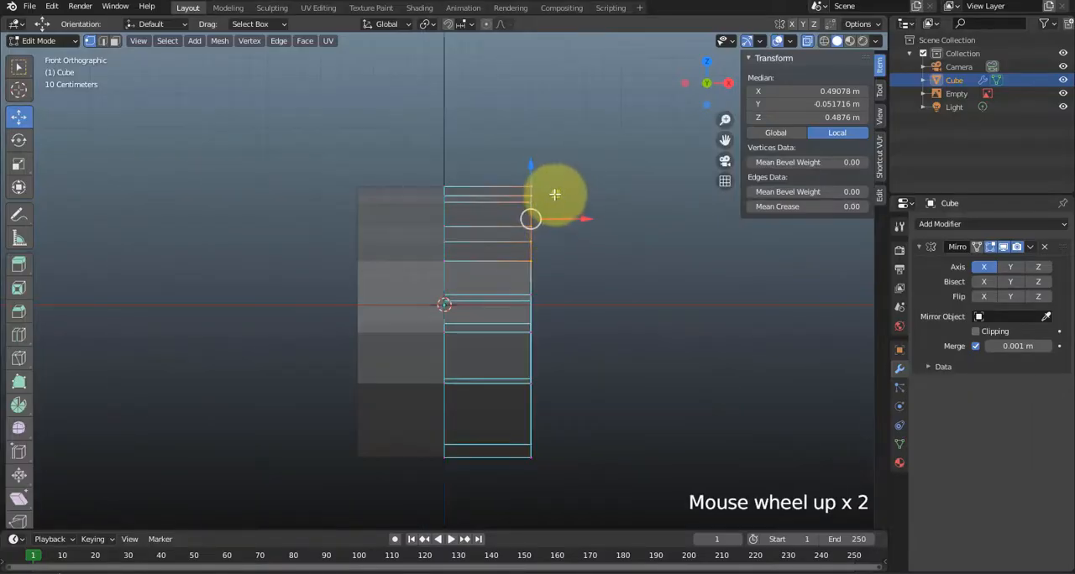
{"action": "left_click_drag", "start_coordinate": [554, 195], "coordinate": [529, 209]}
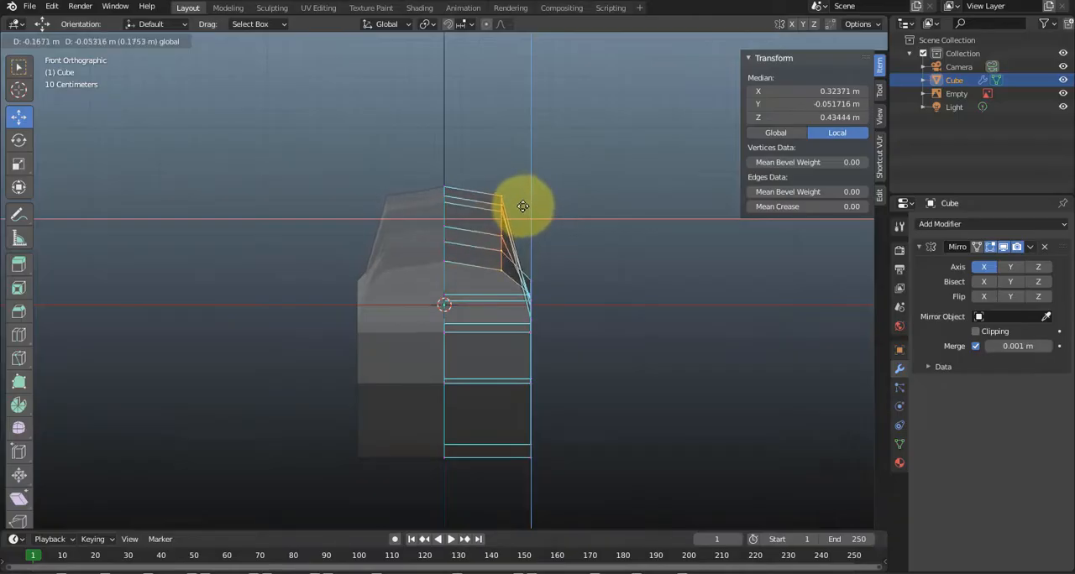
{"action": "left_click_drag", "start_coordinate": [523, 206], "coordinate": [522, 208]}
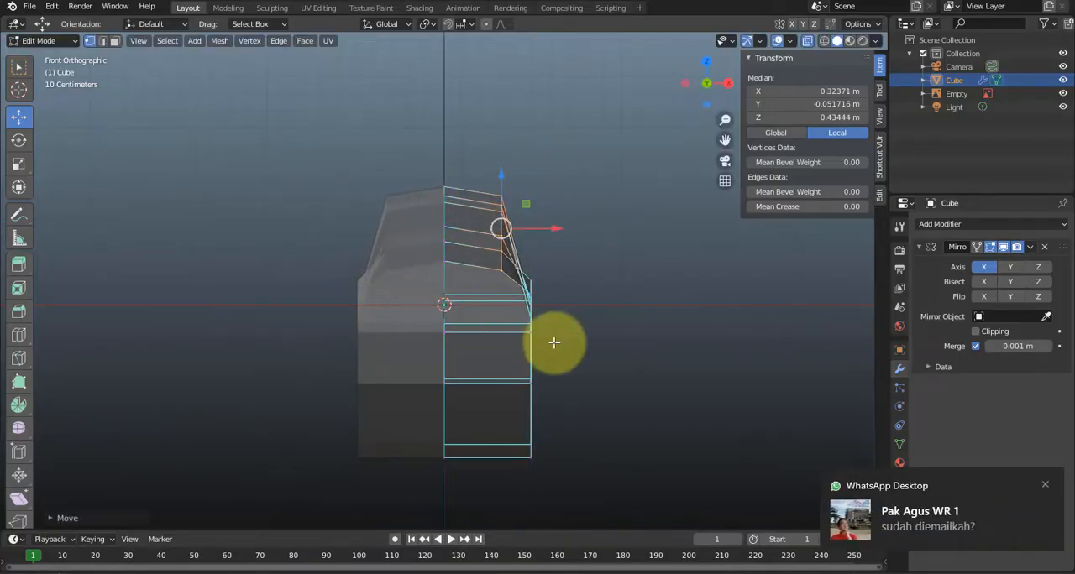
Select the body's lower outer edge loop and move it inward to about X 0.24 m and up to about Z -0.31 m.
{"action": "middle_click_drag", "start_coordinate": [554, 341], "coordinate": [311, 331]}
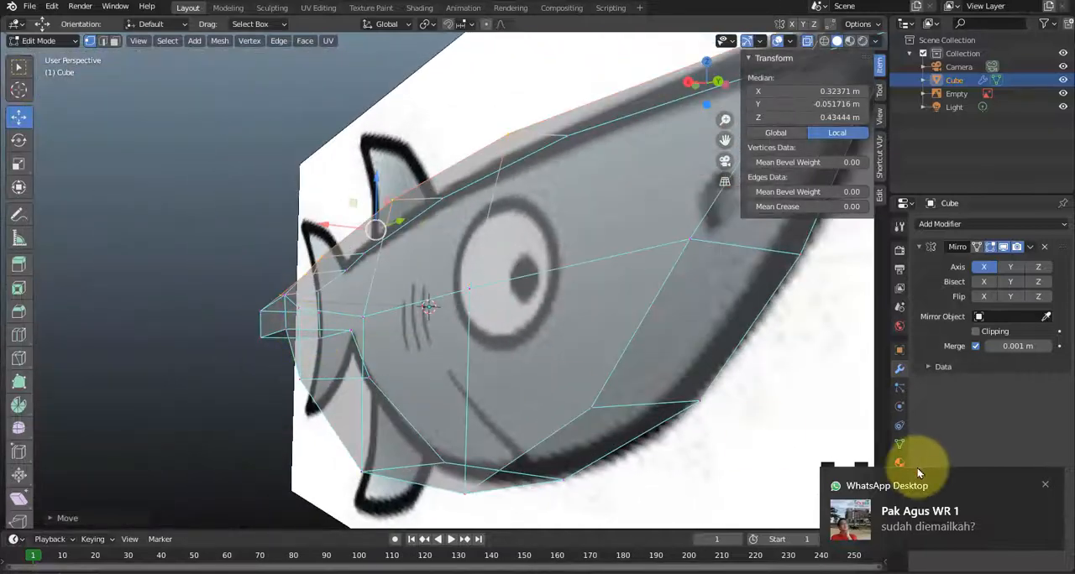
{"action": "left_click", "coordinate": [1046, 486]}
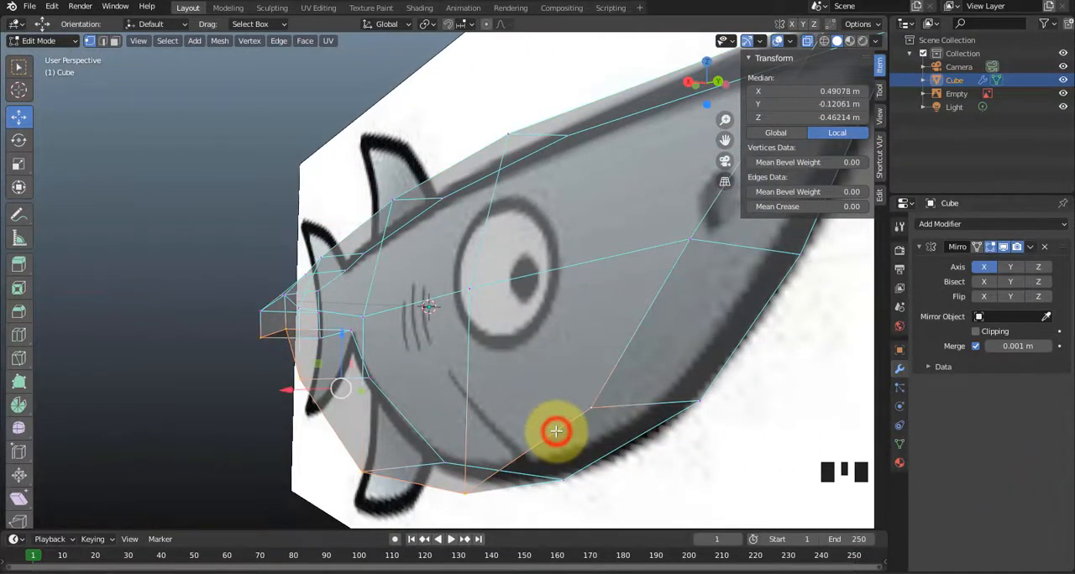
{"action": "middle_click_drag", "start_coordinate": [427, 384], "coordinate": [391, 355]}
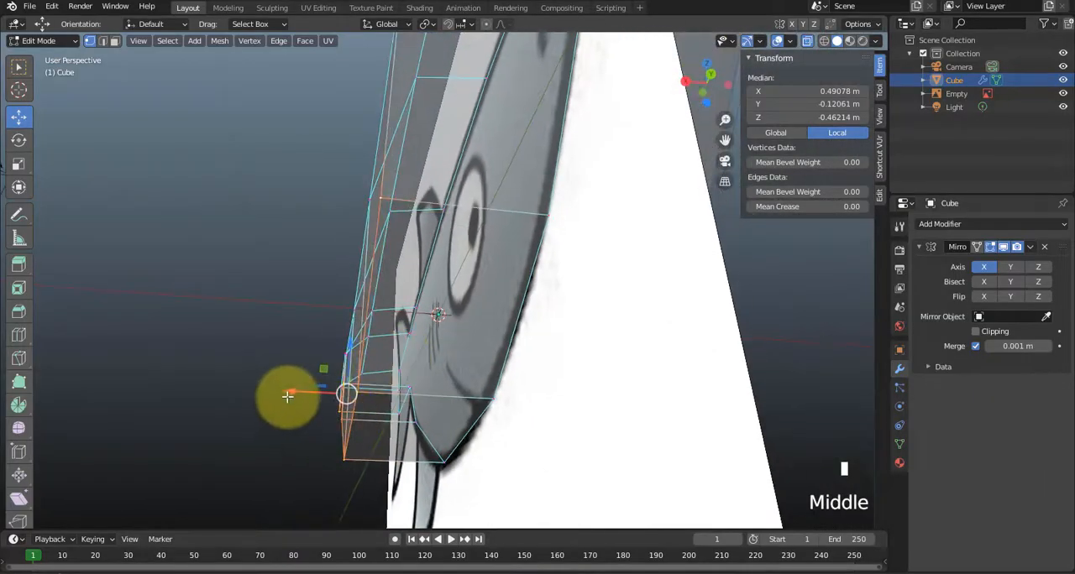
{"action": "left_click_drag", "start_coordinate": [290, 392], "coordinate": [340, 377]}
{"action": "middle_click_drag", "start_coordinate": [340, 378], "coordinate": [569, 365]}
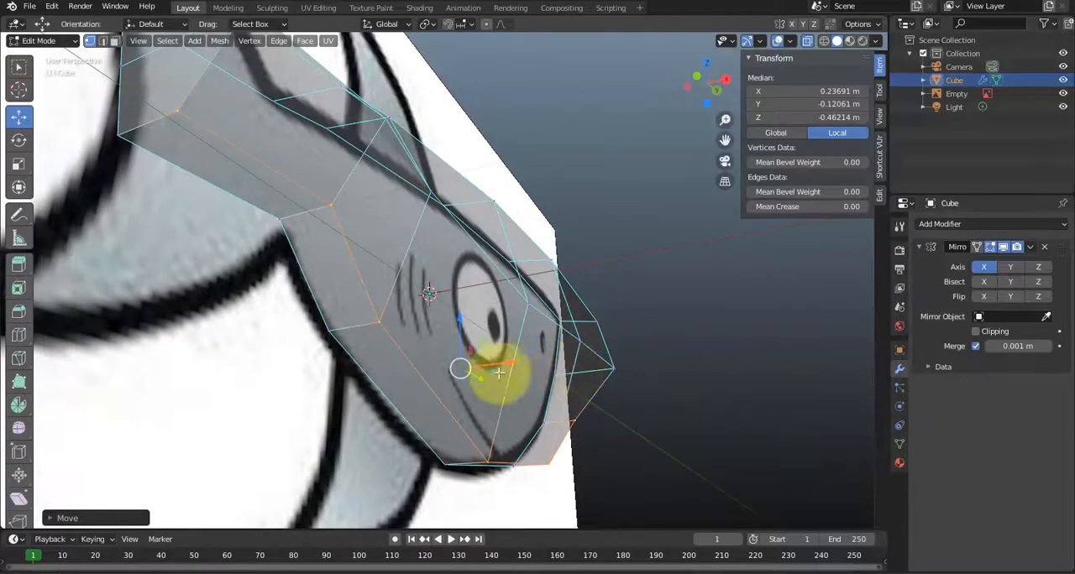
{"action": "left_click_drag", "start_coordinate": [462, 336], "coordinate": [476, 304]}
{"action": "middle_click_drag", "start_coordinate": [559, 360], "coordinate": [487, 390]}
{"action": "scroll", "coordinate": [487, 390], "scroll_direction": "down", "scroll_amount": 2}
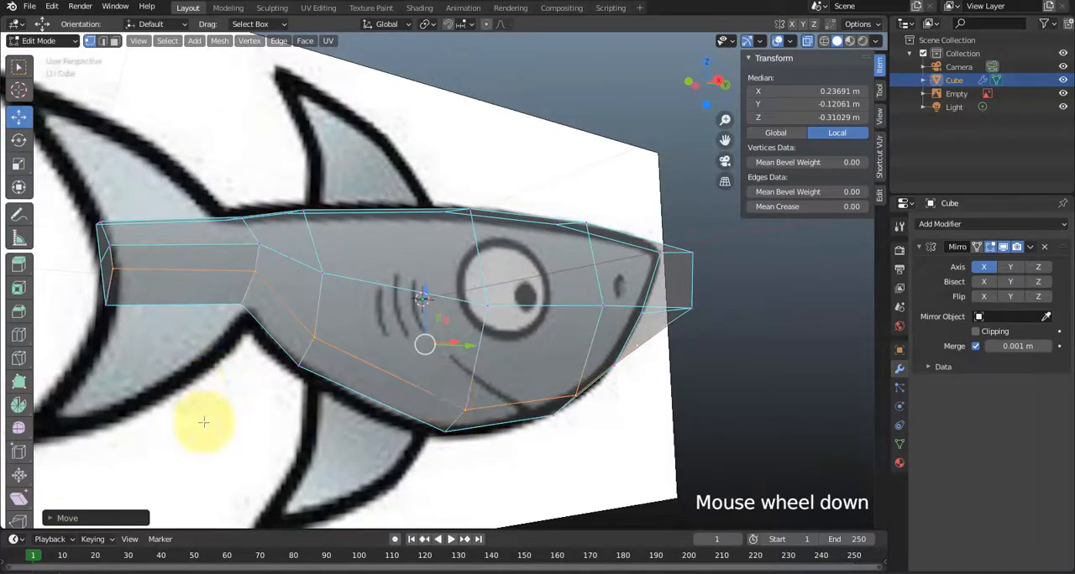
Lower the tail section's lower outer edge to about Z -0.07 m and move its middle side edge inward to about X 0.28 m.
{"action": "middle_click_drag", "start_coordinate": [207, 354], "coordinate": [210, 293]}
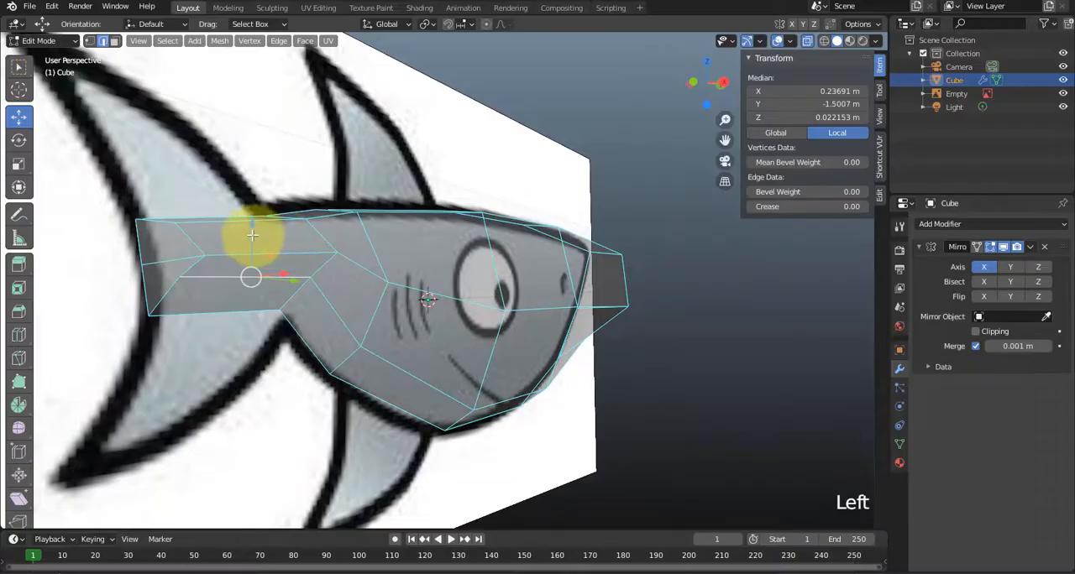
{"action": "left_click_drag", "start_coordinate": [252, 236], "coordinate": [230, 257]}
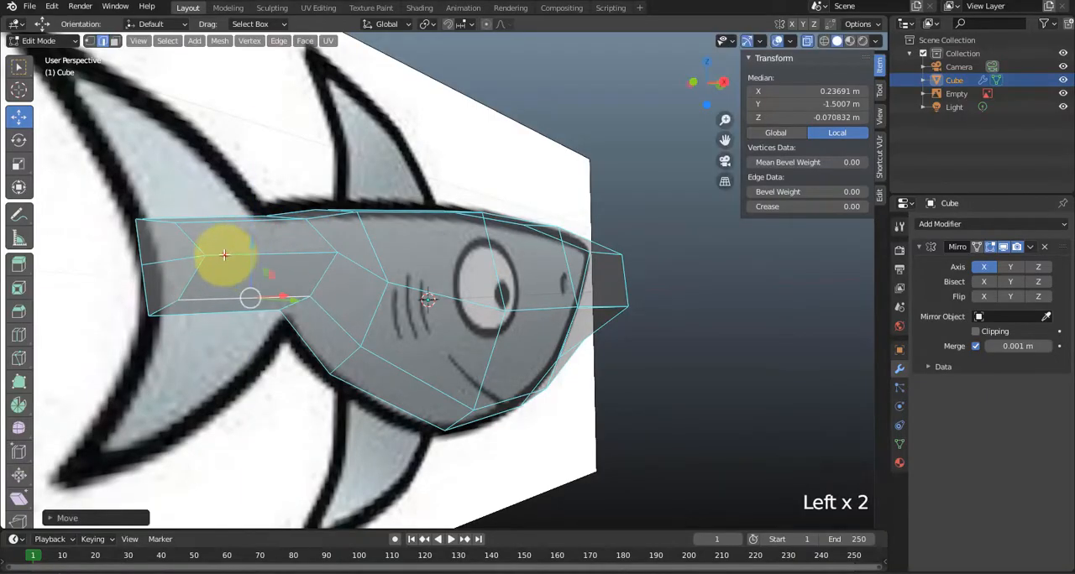
{"action": "middle_click_drag", "start_coordinate": [224, 254], "coordinate": [240, 300]}
{"action": "left_click", "coordinate": [402, 351]}
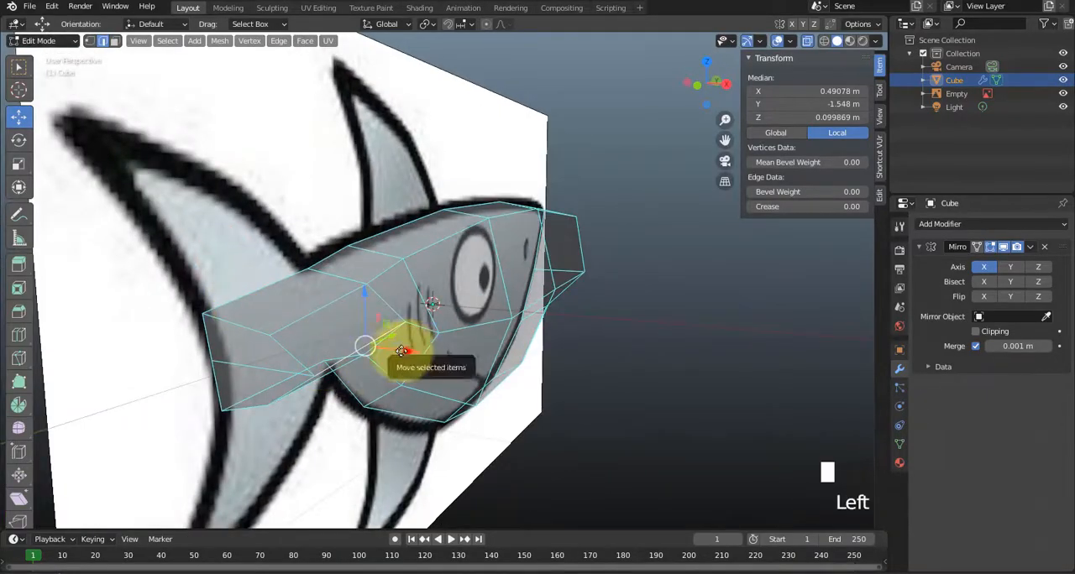
{"action": "left_click_drag", "start_coordinate": [401, 351], "coordinate": [336, 307]}
{"action": "left_click_drag", "start_coordinate": [358, 344], "coordinate": [345, 343]}
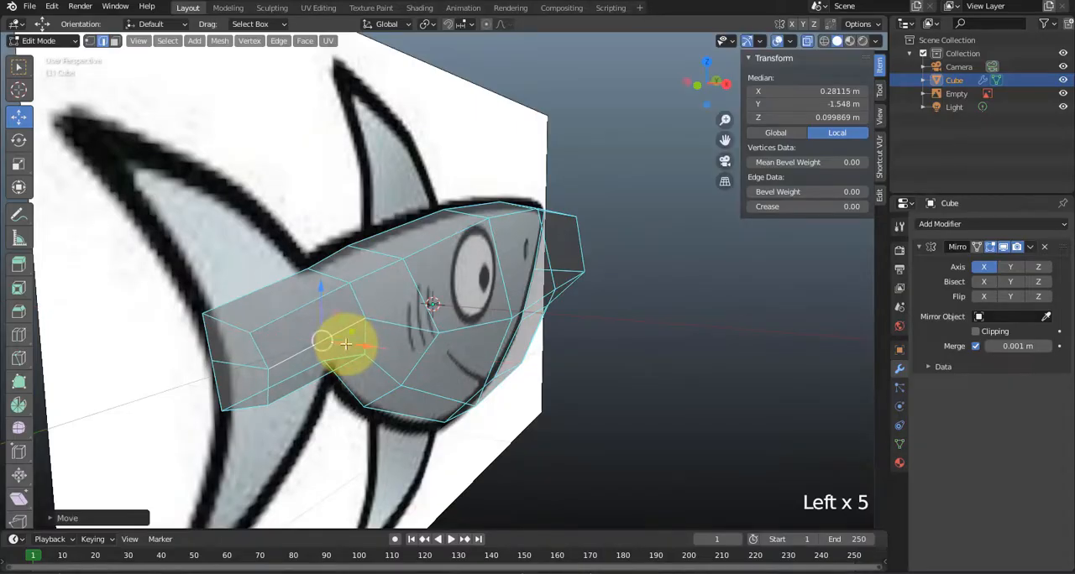
Select the tail section's two side faces and move them inward to about X 0.10 m.
{"action": "left_click", "coordinate": [309, 325]}
{"action": "left_click", "coordinate": [304, 359], "text": "shift"}
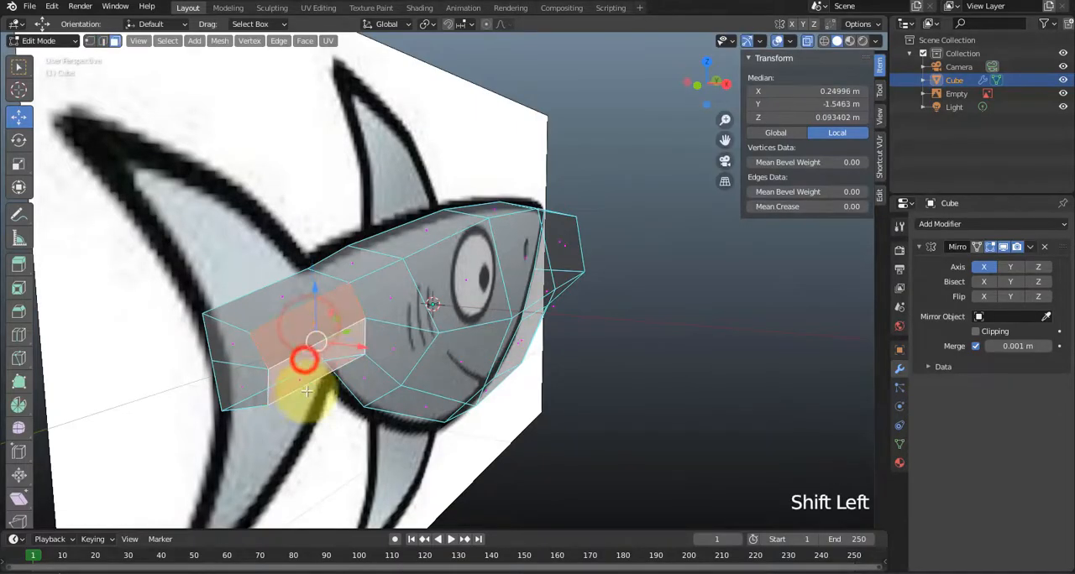
{"action": "middle_click_drag", "start_coordinate": [304, 360], "coordinate": [434, 342]}
{"action": "left_click_drag", "start_coordinate": [434, 343], "coordinate": [400, 340]}
Move the middle and upper side vertices of the body ring nearest the tail section inward, the upper one to about X 0.24 m.
{"action": "middle_click_drag", "start_coordinate": [401, 340], "coordinate": [451, 439]}
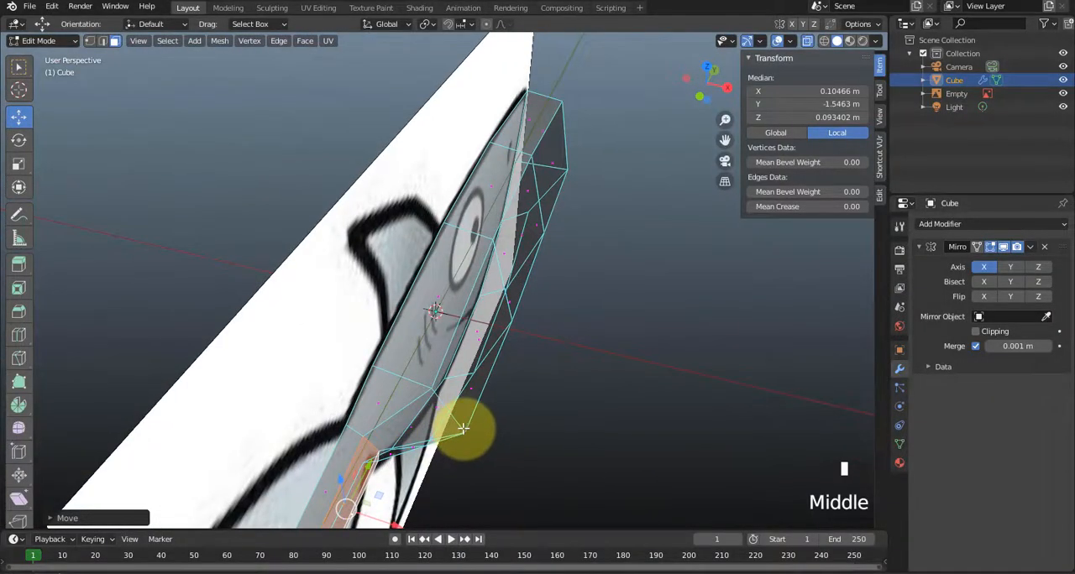
{"action": "left_click", "coordinate": [452, 414]}
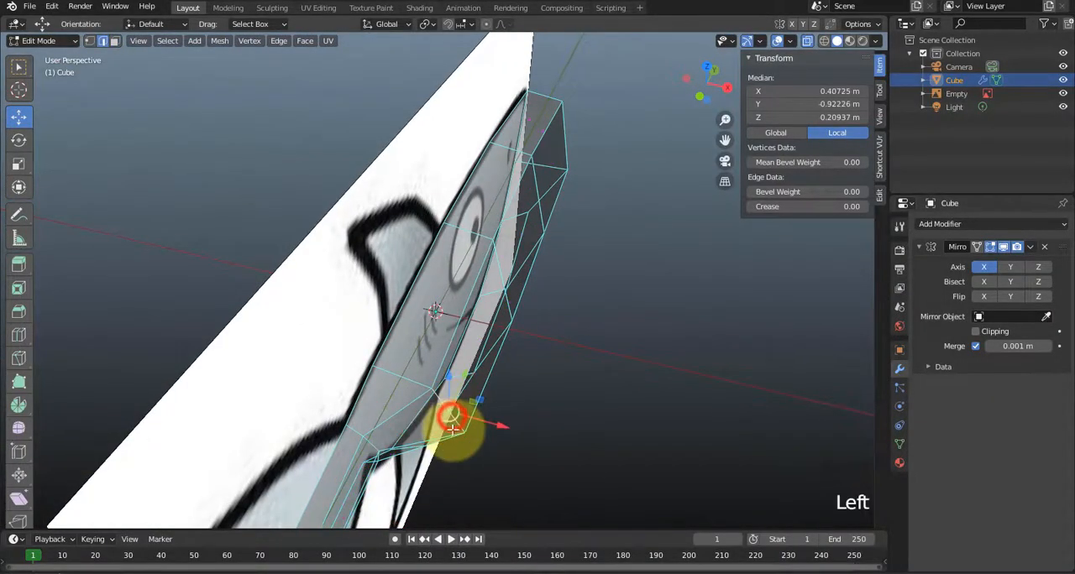
{"action": "middle_click_drag", "start_coordinate": [452, 428], "coordinate": [451, 358]}
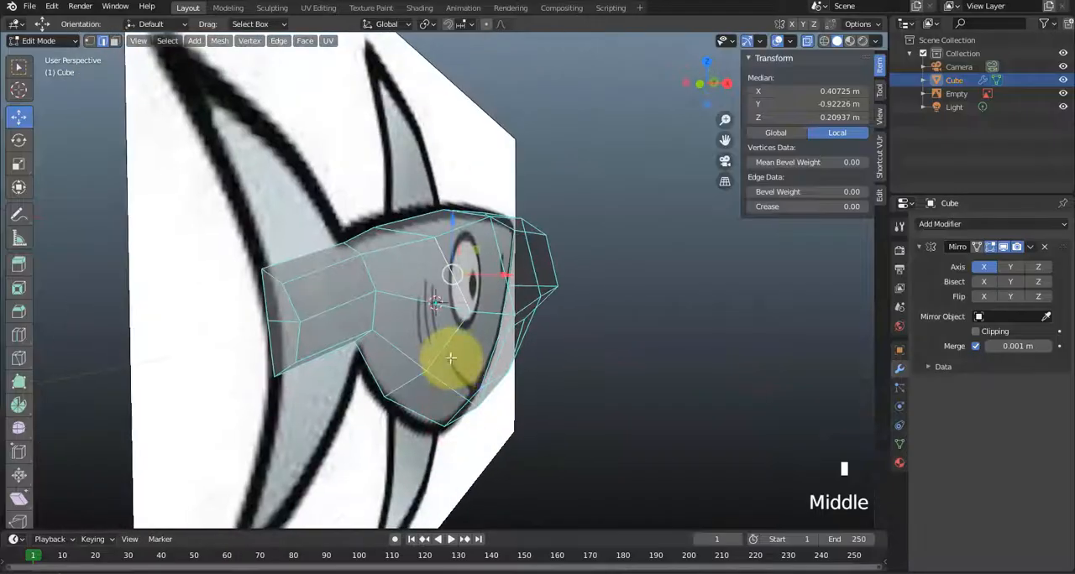
{"action": "left_click", "coordinate": [469, 309]}
{"action": "left_click_drag", "start_coordinate": [512, 313], "coordinate": [476, 306]}
{"action": "left_click", "coordinate": [433, 239]}
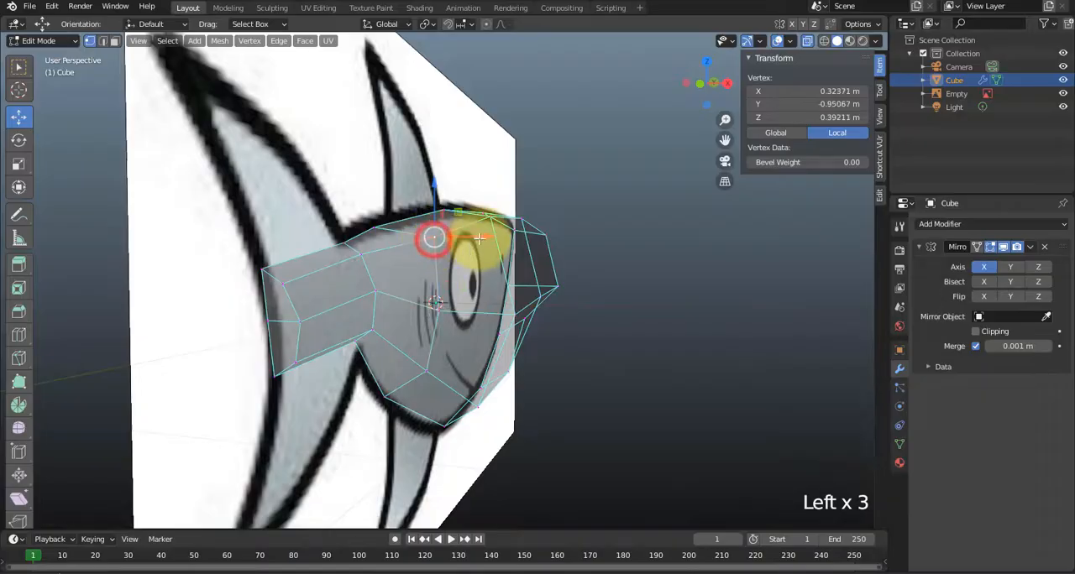
{"action": "left_click_drag", "start_coordinate": [481, 238], "coordinate": [460, 234]}
Narrow the nose end by moving its upper outer vertex to about X 0.22 m and its middle outer vertex to about X 0.28 m.
{"action": "middle_click_drag", "start_coordinate": [545, 312], "coordinate": [316, 334]}
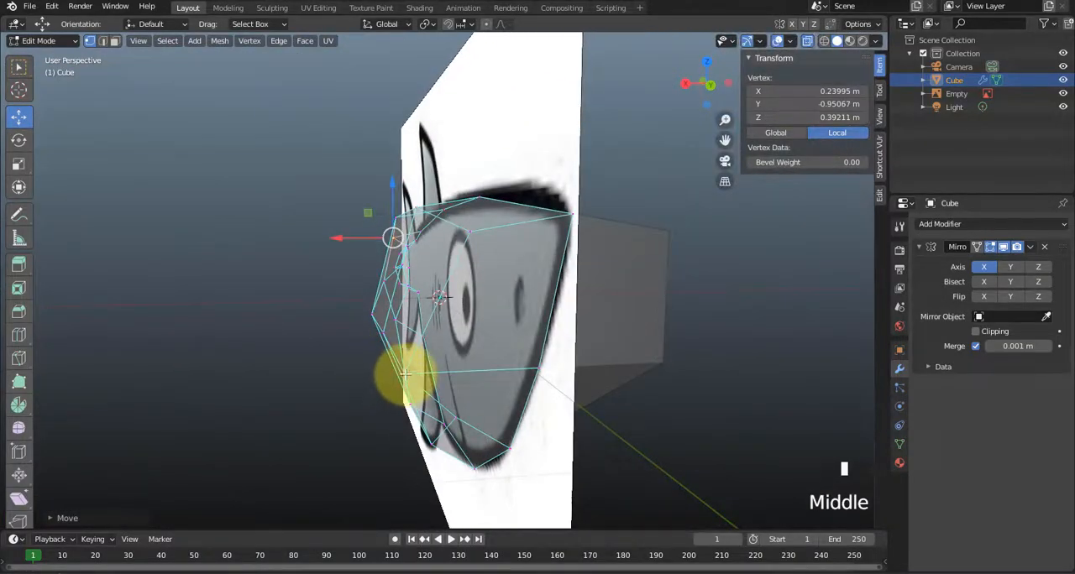
{"action": "left_click_drag", "start_coordinate": [352, 376], "coordinate": [400, 386]}
{"action": "mouse_move", "coordinate": [401, 387]}
{"action": "middle_mouse_down"}
{"action": "mouse_move", "coordinate": [431, 389]}
{"action": "mouse_move", "coordinate": [420, 383]}
{"action": "middle_mouse_up"}
{"action": "left_click", "coordinate": [335, 338]}
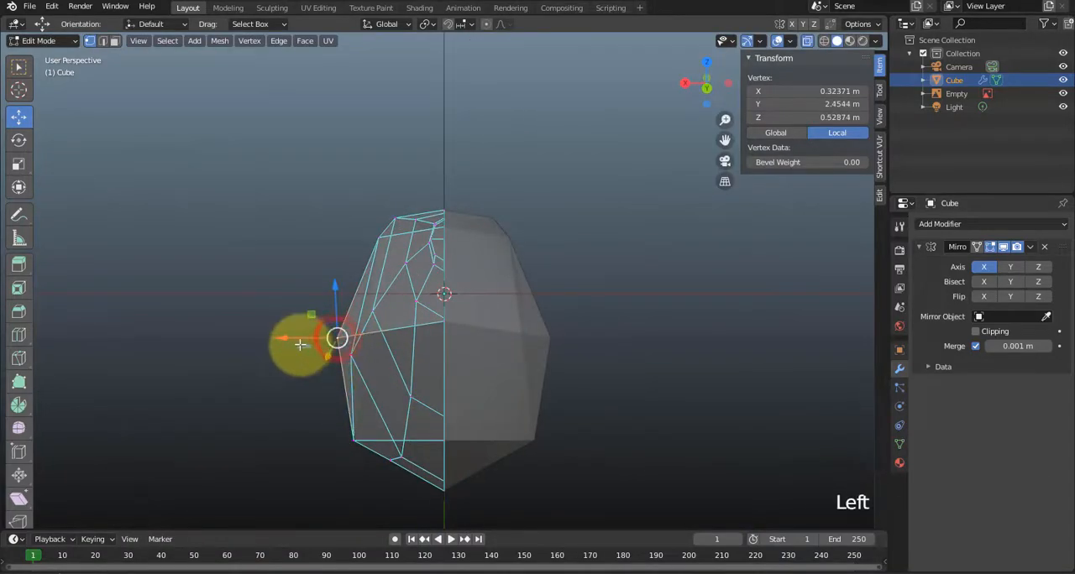
{"action": "left_click_drag", "start_coordinate": [302, 339], "coordinate": [337, 338]}
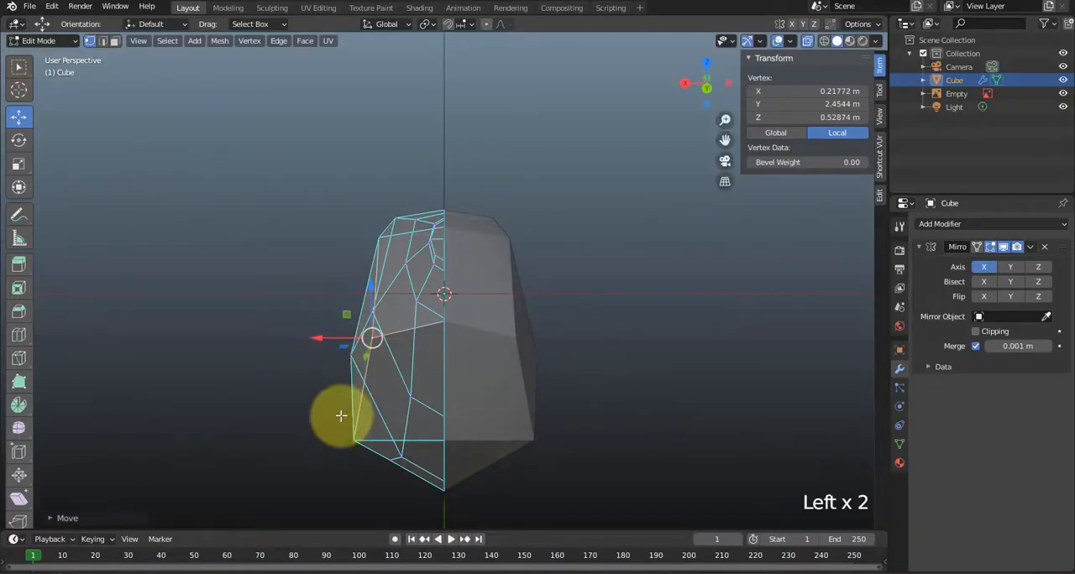
{"action": "left_click_drag", "start_coordinate": [312, 441], "coordinate": [329, 442]}
{"action": "middle_click_drag", "start_coordinate": [288, 378], "coordinate": [344, 407]}
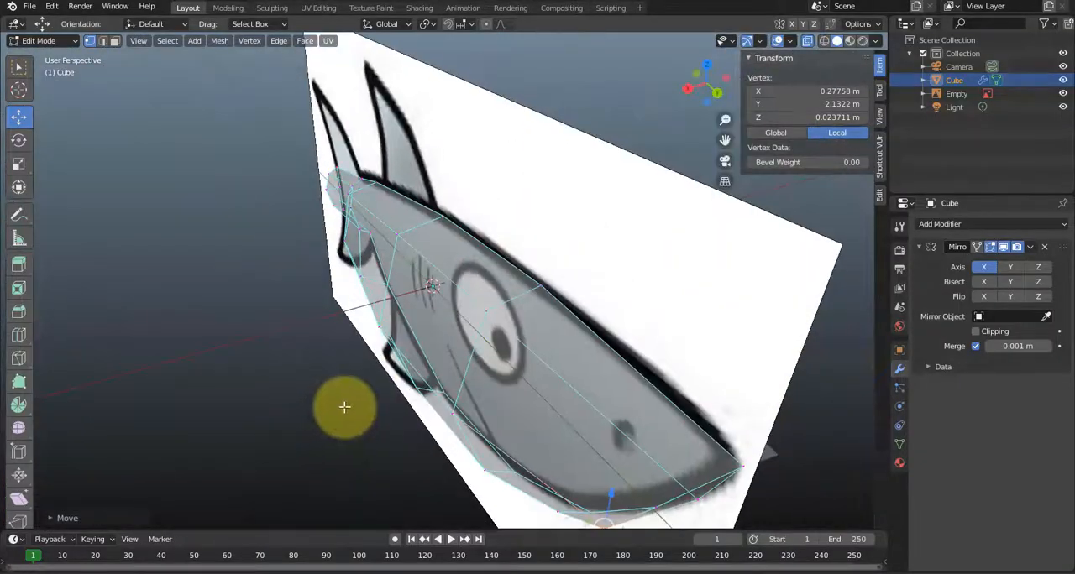
Turn off X-ray with Material Preview shading enabled for the body, and hide the reference image.
{"action": "left_click", "coordinate": [807, 41]}
{"action": "left_click", "coordinate": [849, 41]}
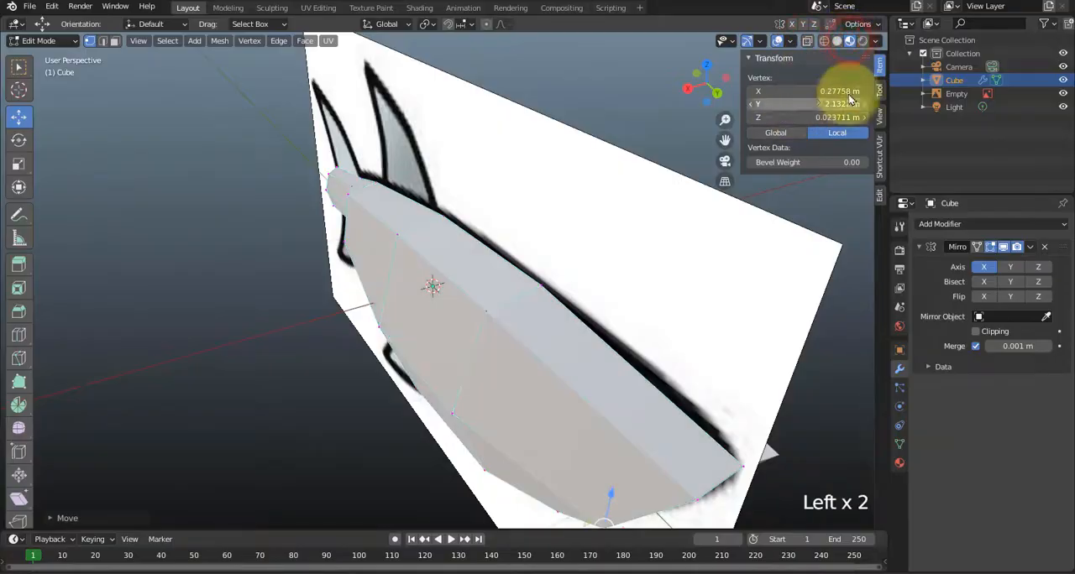
{"action": "left_click", "coordinate": [1062, 93]}
{"action": "middle_click_drag", "start_coordinate": [684, 294], "coordinate": [663, 285]}
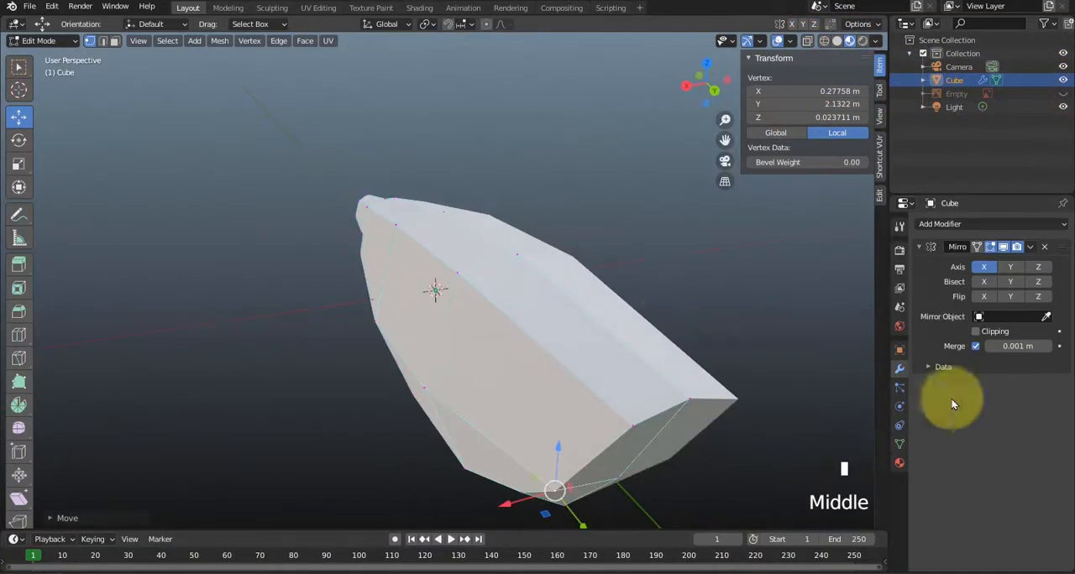
{"action": "middle_click_drag", "start_coordinate": [624, 372], "coordinate": [672, 363]}
Add a Subdivision Surface modifier to the mirrored shark body.
{"action": "left_click", "coordinate": [947, 224]}
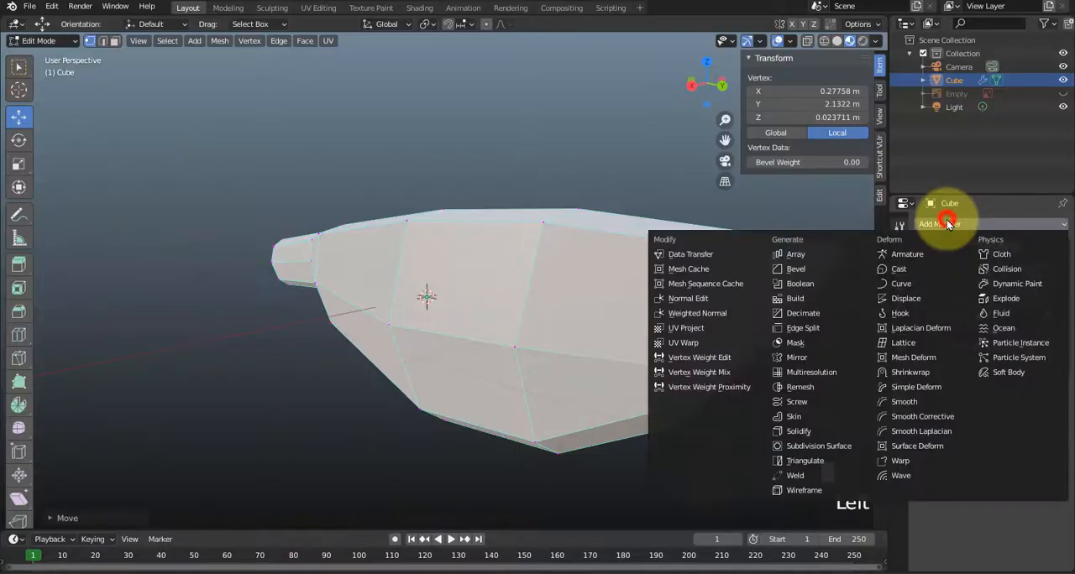
{"action": "left_click", "coordinate": [806, 448]}
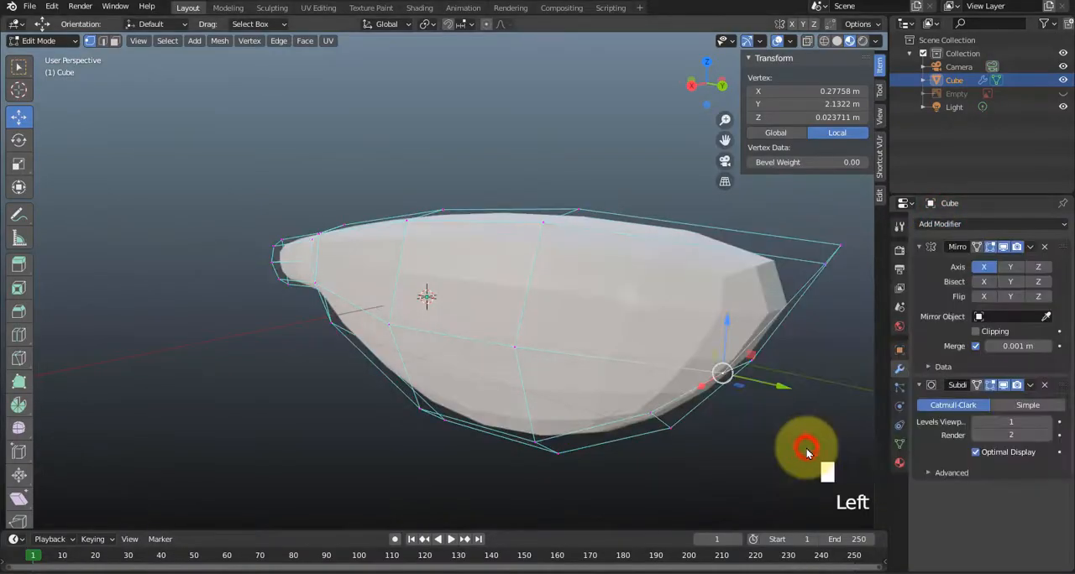
{"action": "middle_click_drag", "start_coordinate": [728, 400], "coordinate": [550, 333]}
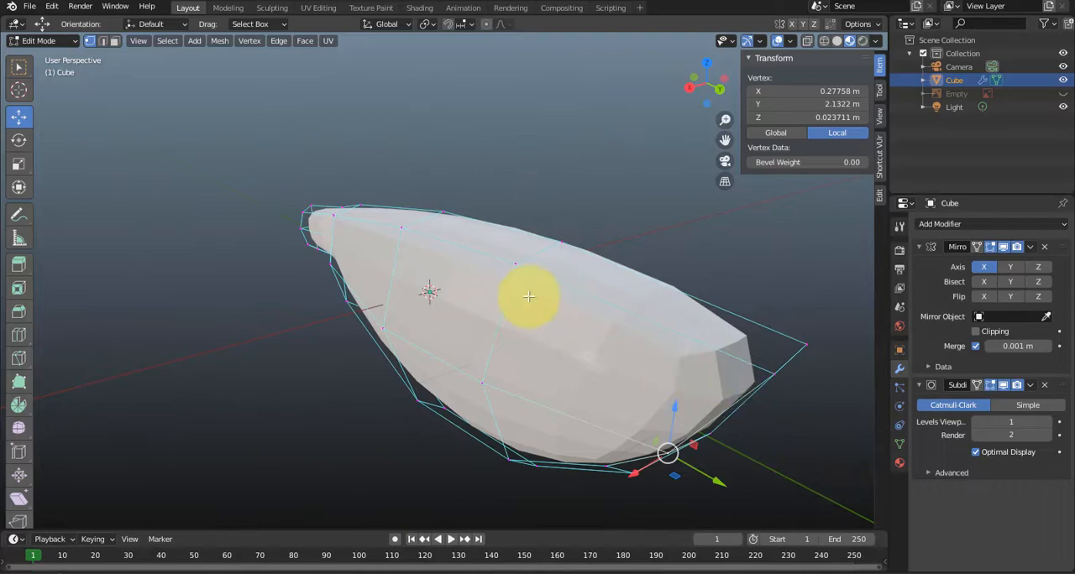
Return to Object Mode and apply Shade Smooth to the shark body.
{"action": "key", "text": "Tab"}
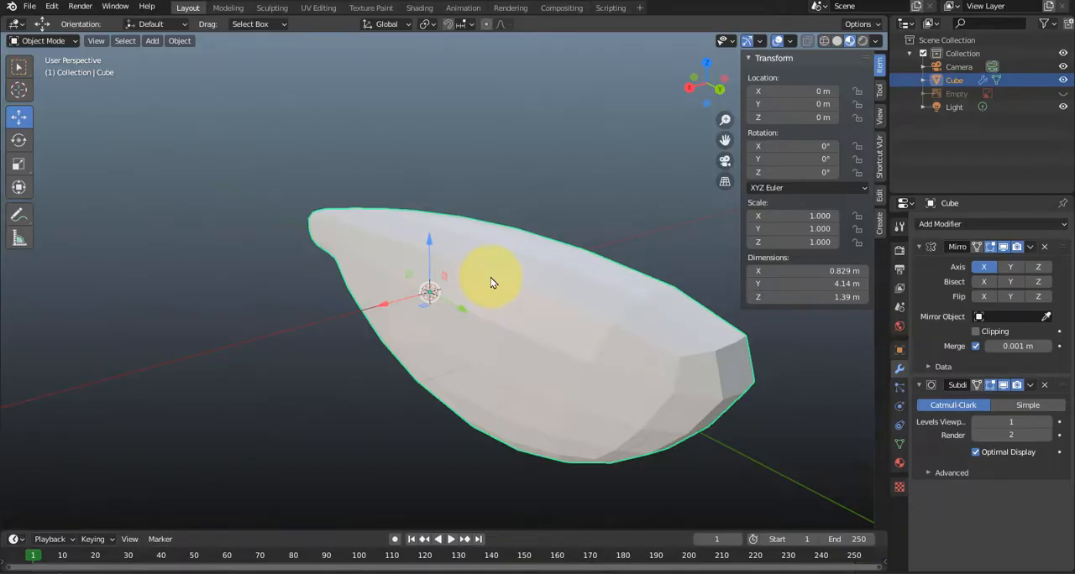
{"action": "right_click", "coordinate": [491, 283]}
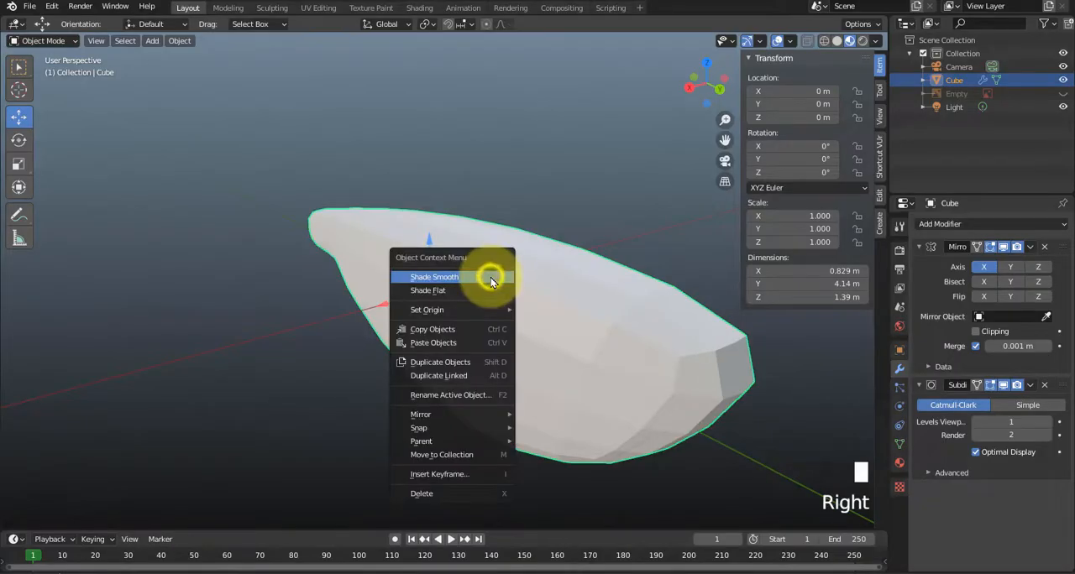
{"action": "left_click", "coordinate": [445, 284]}
{"action": "middle_click_drag", "start_coordinate": [498, 339], "coordinate": [529, 346]}
{"action": "middle_click_drag", "start_coordinate": [529, 346], "coordinate": [533, 340]}
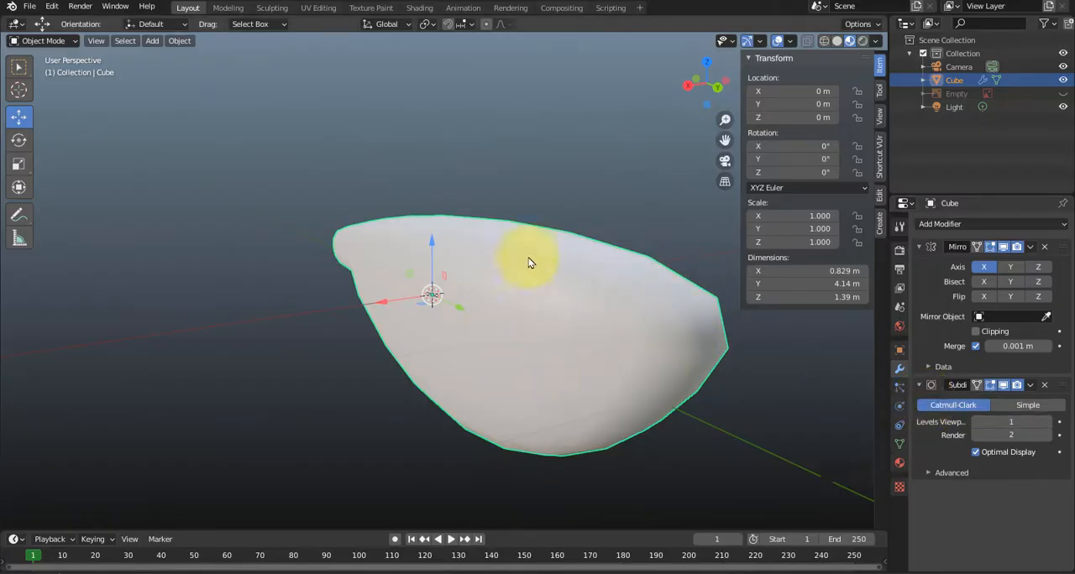
{"action": "middle_click_drag", "start_coordinate": [669, 361], "coordinate": [479, 315], "text": "shift"}
{"action": "scroll", "coordinate": [470, 304], "scroll_direction": "up", "scroll_amount": 2}
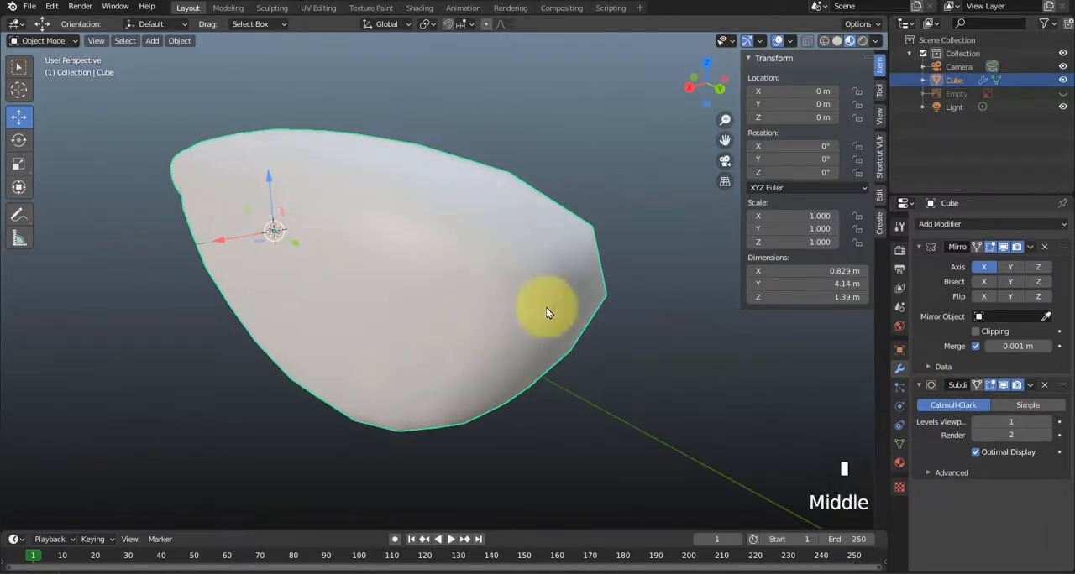
Set the Subdivision modifier's viewport level to 3 and its render level to 4.
{"action": "left_click", "coordinate": [1047, 423]}
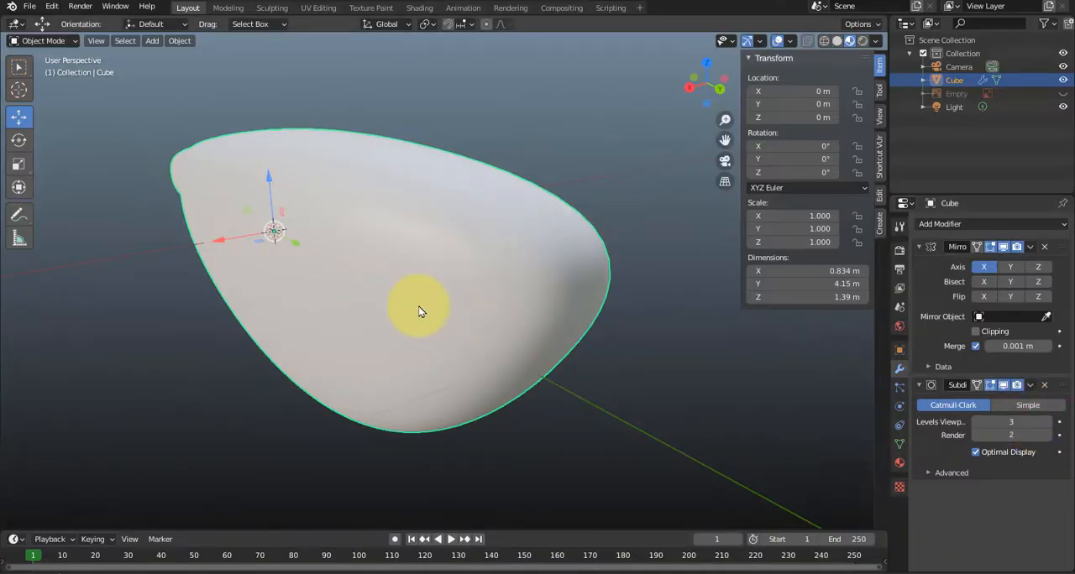
{"action": "left_click", "coordinate": [1047, 436]}
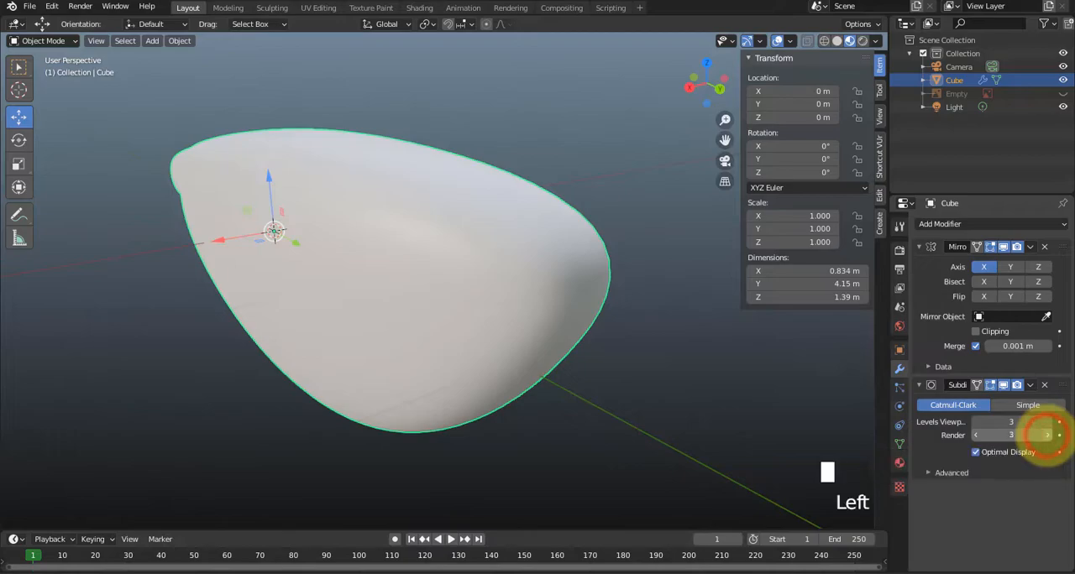
{"action": "left_click", "coordinate": [1047, 439]}
{"action": "mouse_move", "coordinate": [576, 364]}
{"action": "middle_mouse_down"}
{"action": "mouse_move", "coordinate": [599, 392]}
{"action": "mouse_move", "coordinate": [576, 396]}
{"action": "mouse_move", "coordinate": [580, 384]}
{"action": "middle_mouse_up"}
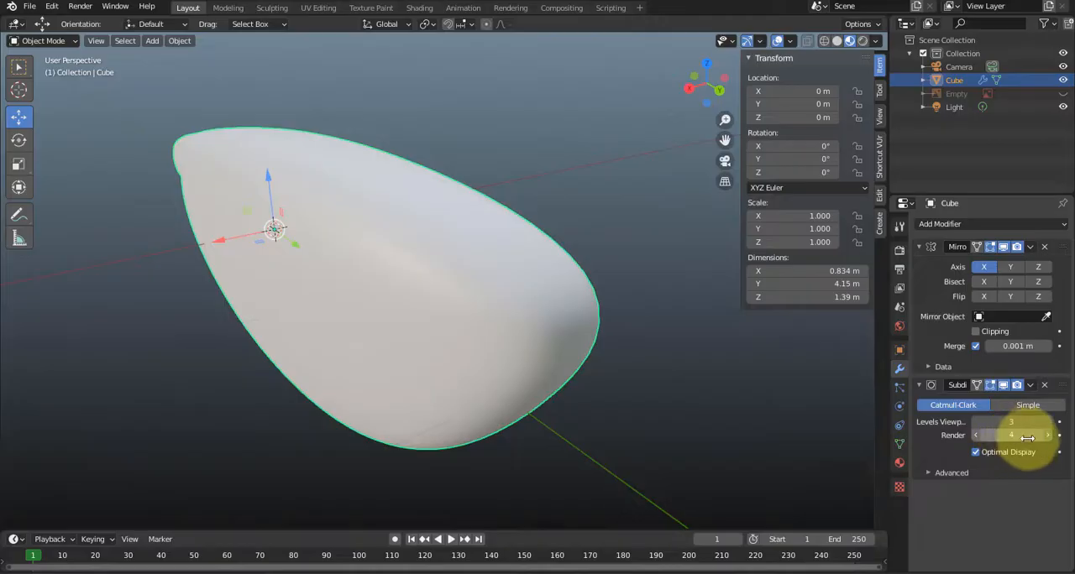
{"action": "middle_click_drag", "start_coordinate": [546, 383], "coordinate": [626, 333]}
In Edit Mode, select the nose end's two outer side edges and move them back along Y toward the tail.
{"action": "key", "text": "Tab"}
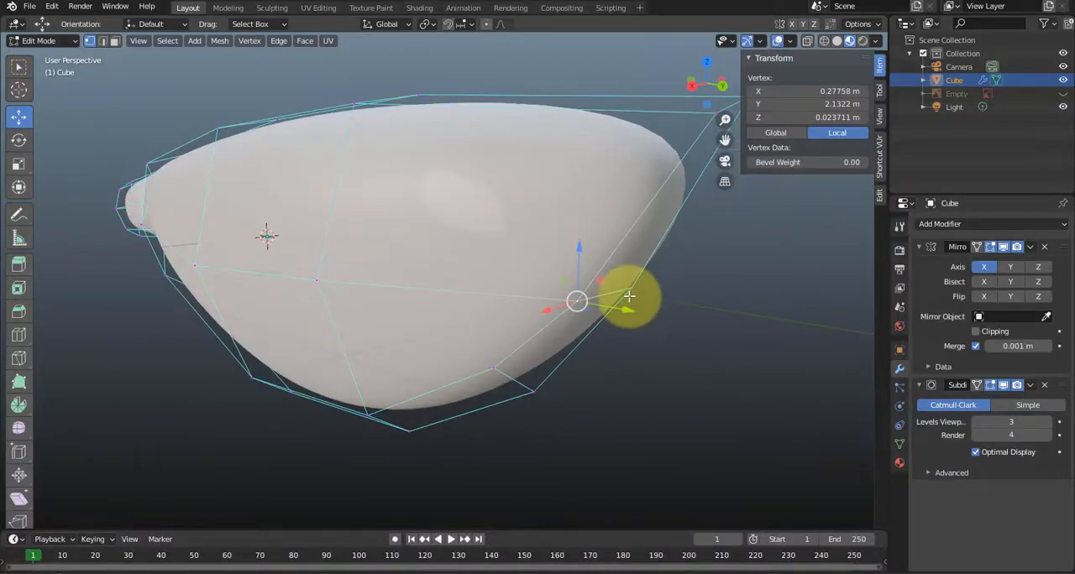
{"action": "middle_click_drag", "start_coordinate": [629, 297], "coordinate": [643, 318]}
{"action": "key", "text": "2"}
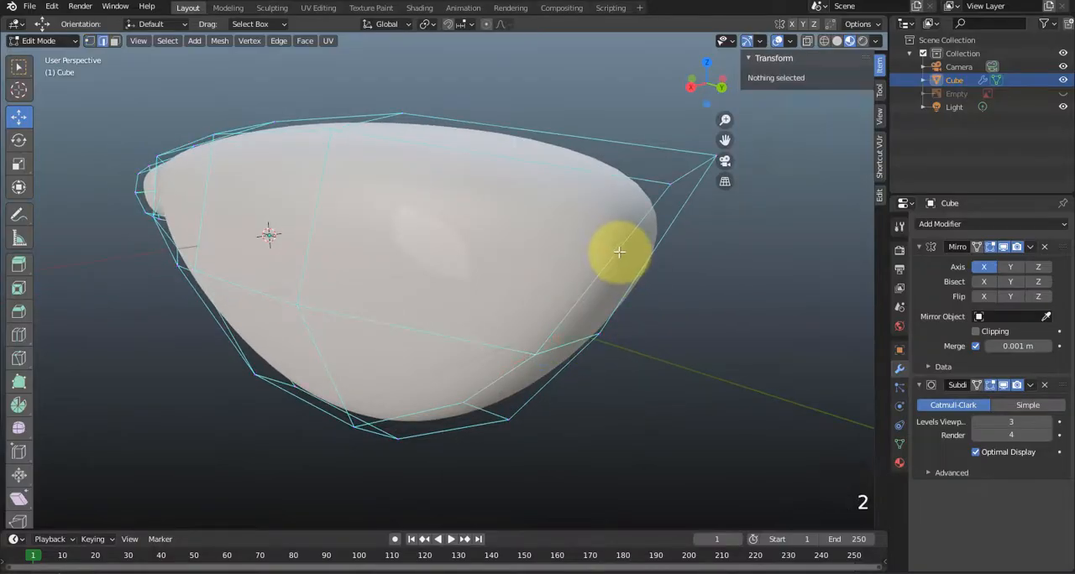
{"action": "left_click", "coordinate": [618, 250]}
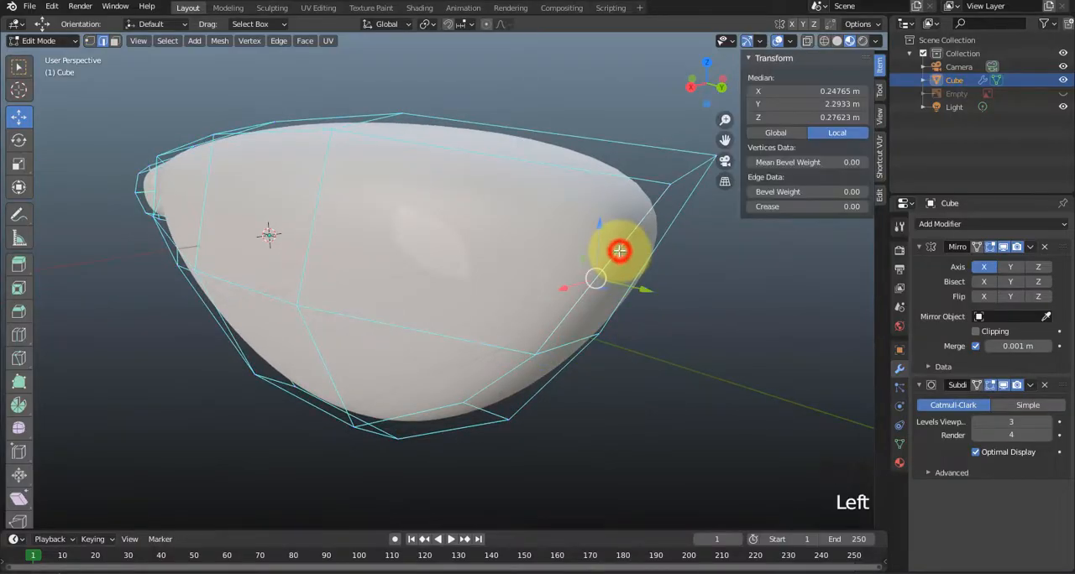
{"action": "left_click", "coordinate": [492, 382], "text": "shift"}
{"action": "middle_click_drag", "start_coordinate": [492, 382], "coordinate": [676, 379]}
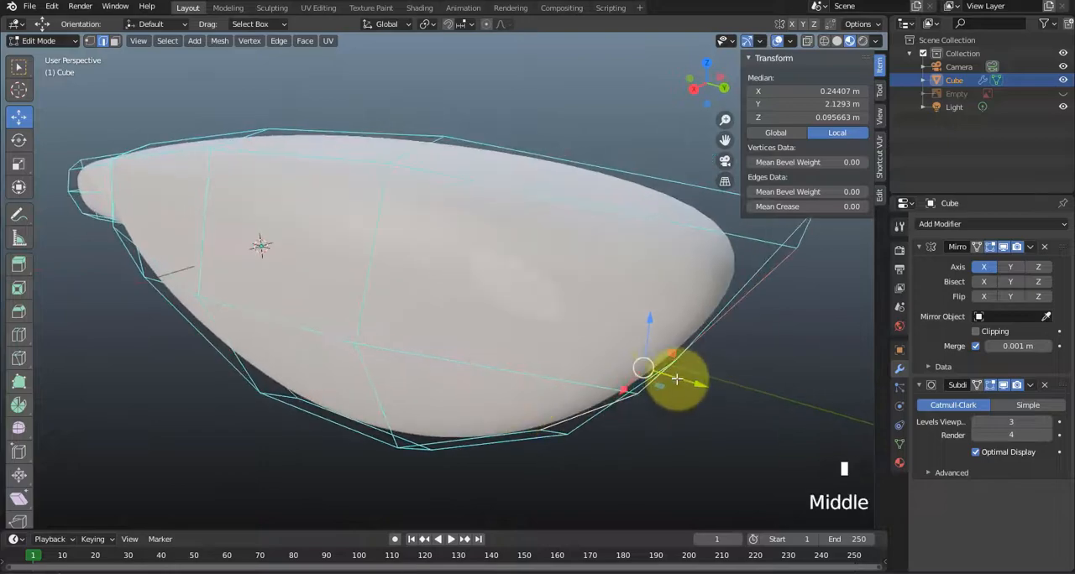
{"action": "left_click_drag", "start_coordinate": [685, 379], "coordinate": [618, 369]}
Move the nose end's lower outer vertex forward along Y to about 1.68 m.
{"action": "key", "text": "1"}
{"action": "left_click", "coordinate": [493, 412]}
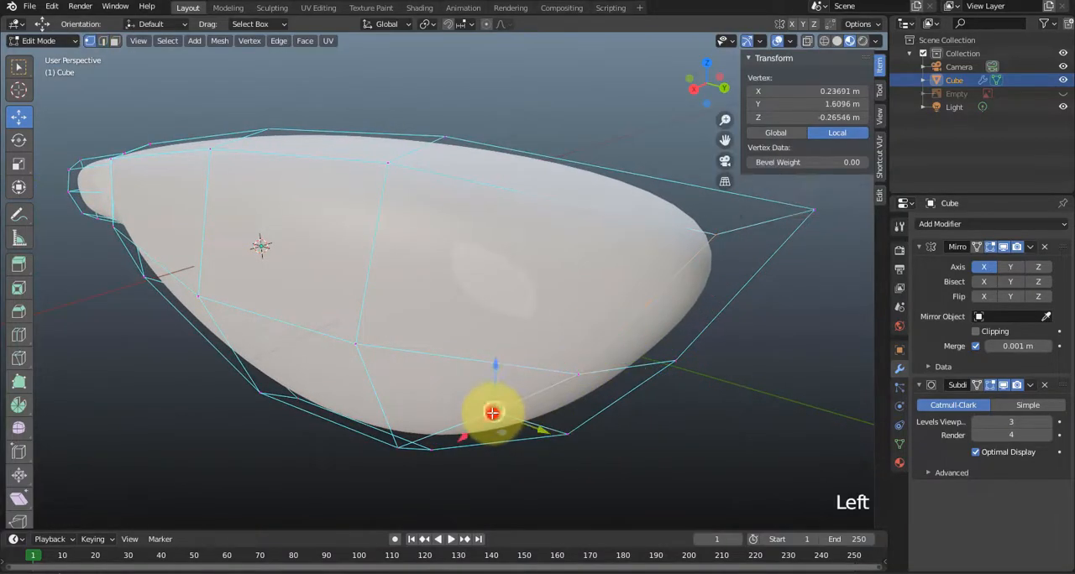
{"action": "left_click_drag", "start_coordinate": [531, 430], "coordinate": [550, 431]}
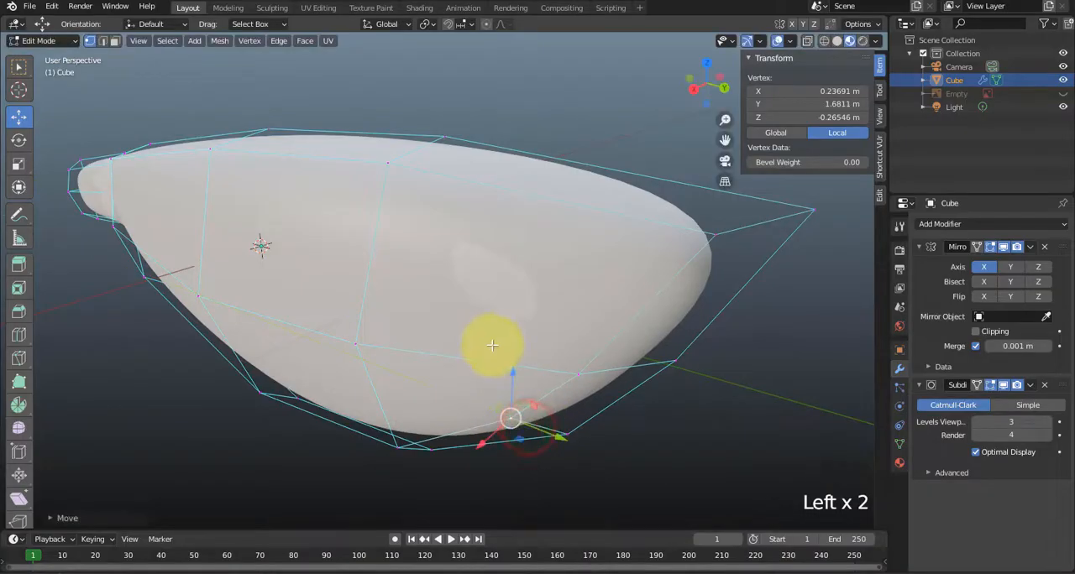
Select the tail section's upper face and show the reference image behind the body in the right side view.
{"action": "middle_click_drag", "start_coordinate": [492, 347], "coordinate": [564, 367]}
{"action": "scroll", "coordinate": [466, 384], "scroll_direction": "down", "scroll_amount": 2}
{"action": "middle_click_drag", "start_coordinate": [466, 385], "coordinate": [231, 381]}
{"action": "key", "text": "3"}
{"action": "left_click", "coordinate": [232, 381]}
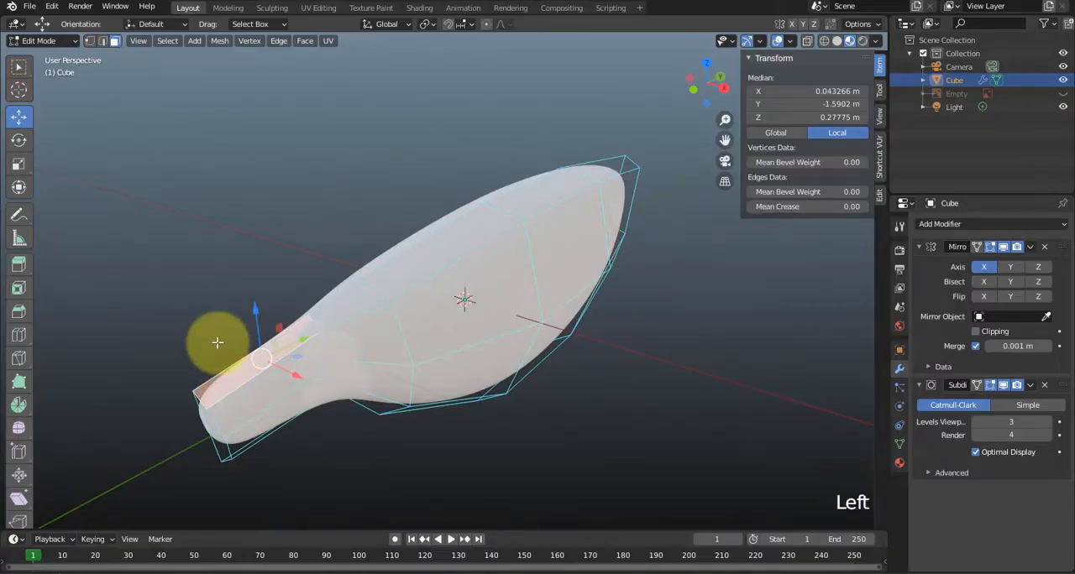
{"action": "key", "text": "KP_3"}
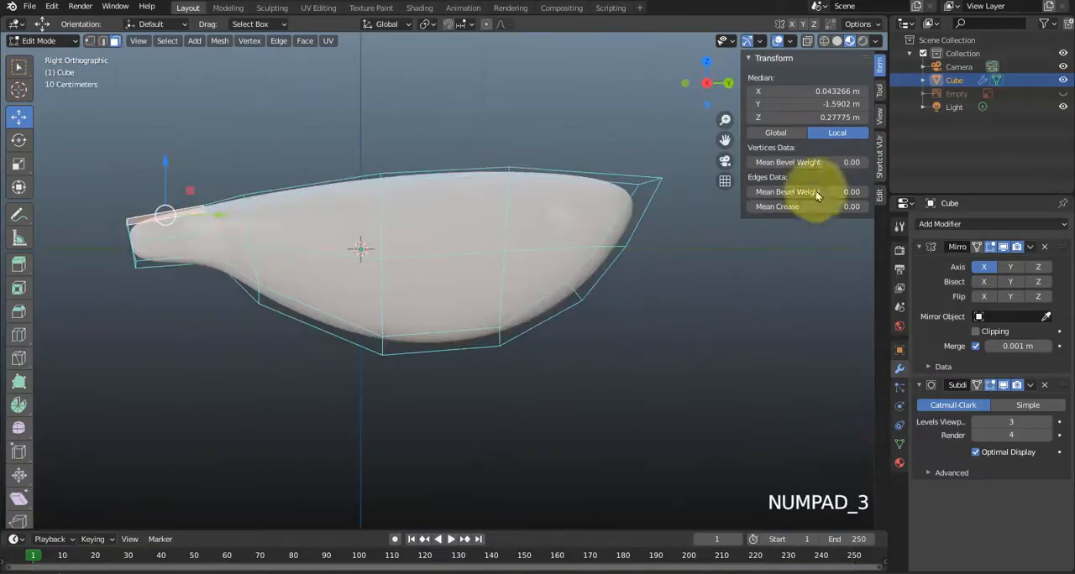
{"action": "left_click", "coordinate": [1063, 93]}
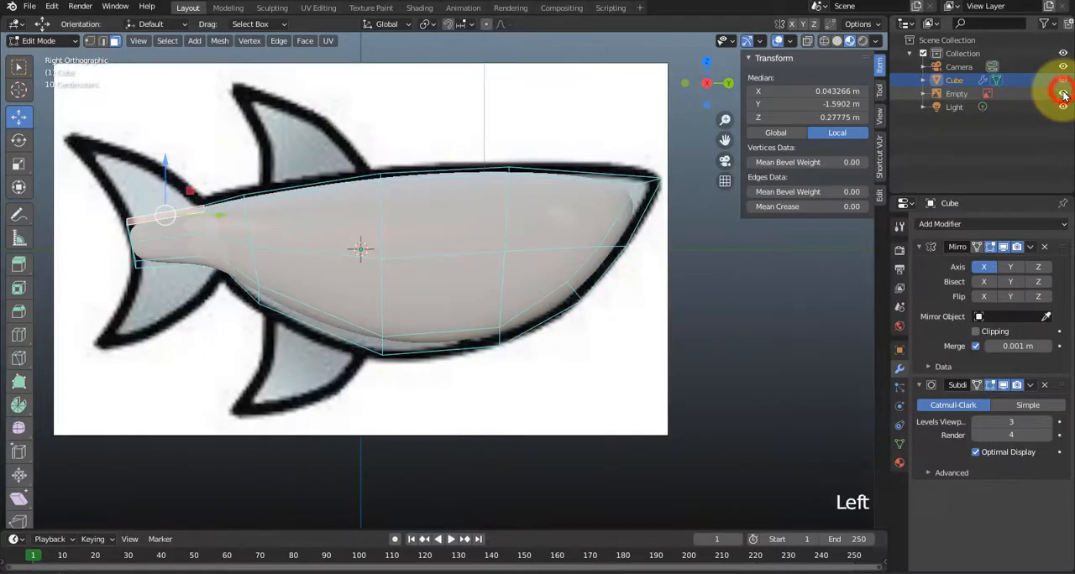
{"action": "middle_click_drag", "start_coordinate": [362, 299], "coordinate": [564, 338], "text": "shift"}
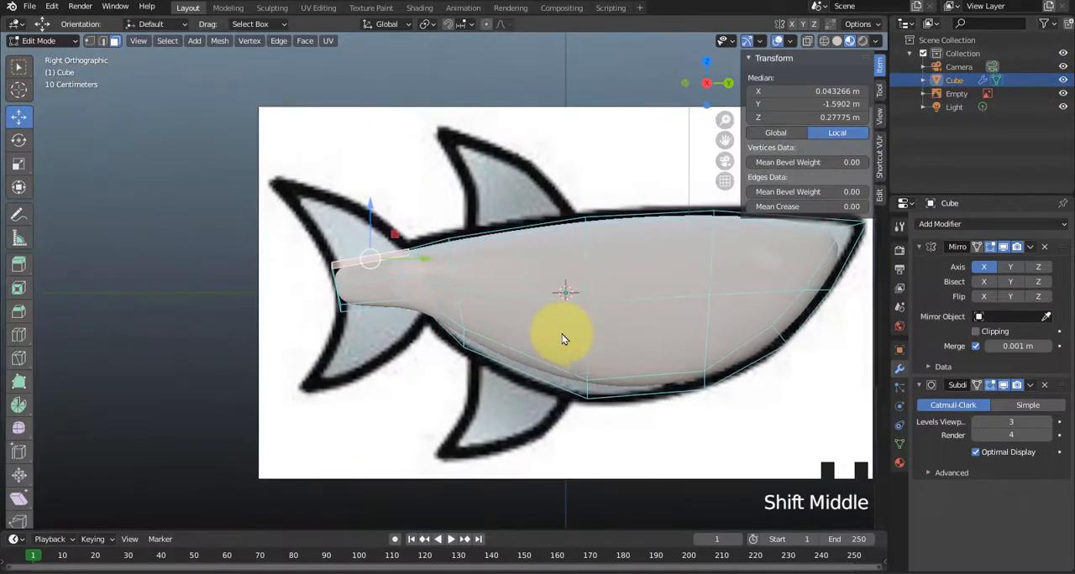
{"action": "scroll", "coordinate": [385, 281], "scroll_direction": "up", "scroll_amount": 2}
{"action": "middle_click_drag", "start_coordinate": [374, 307], "coordinate": [361, 331], "text": "shift"}
{"action": "scroll", "coordinate": [361, 332], "scroll_direction": "up", "scroll_amount": 3}
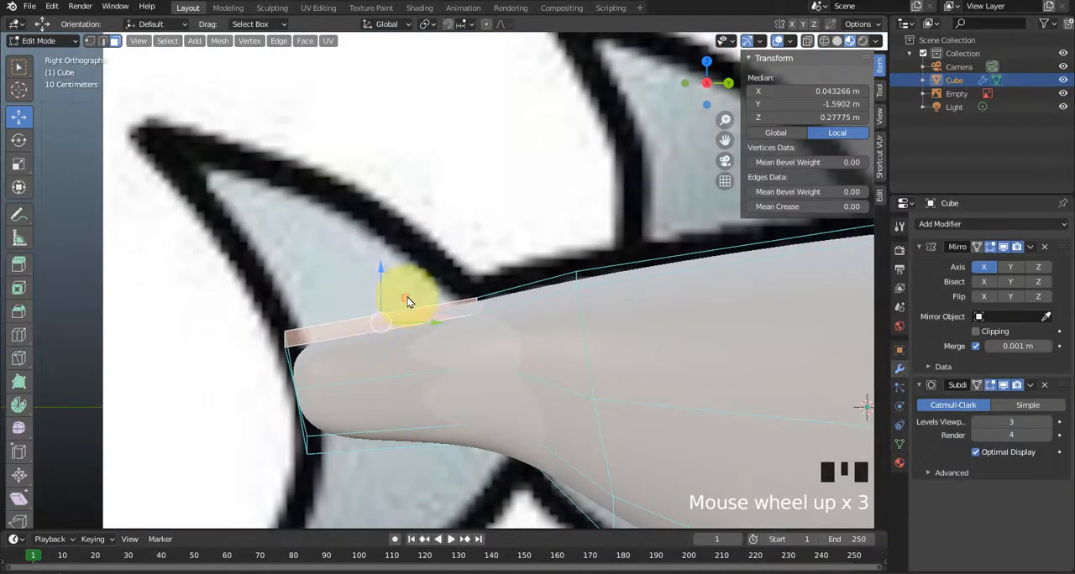
Try to extrude the tail section's upper face along its normal to about Z 0.58 m for the upper tail fin.
{"action": "key", "text": "e"}
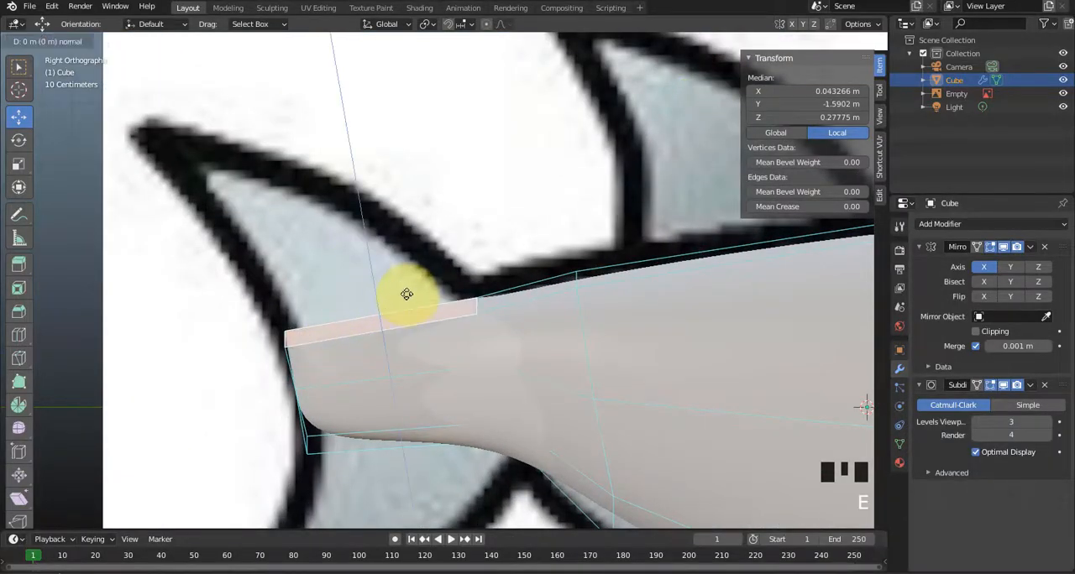
{"action": "left_click", "coordinate": [362, 208]}
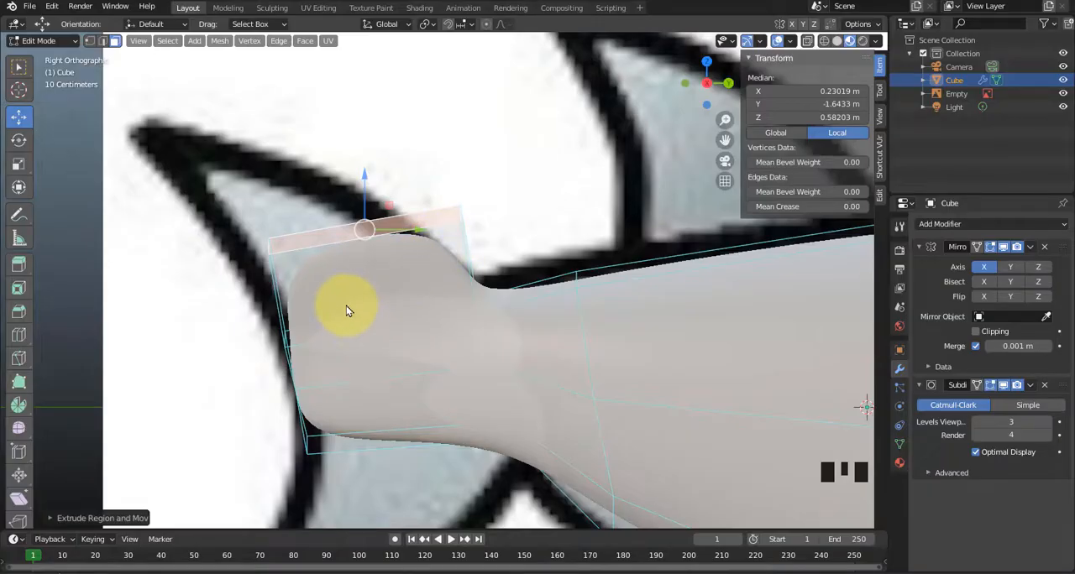
{"action": "middle_click_drag", "start_coordinate": [356, 300], "coordinate": [534, 330]}
{"action": "scroll", "coordinate": [406, 317], "scroll_direction": "down", "scroll_amount": 3}
{"action": "middle_click_drag", "start_coordinate": [634, 359], "coordinate": [618, 361]}
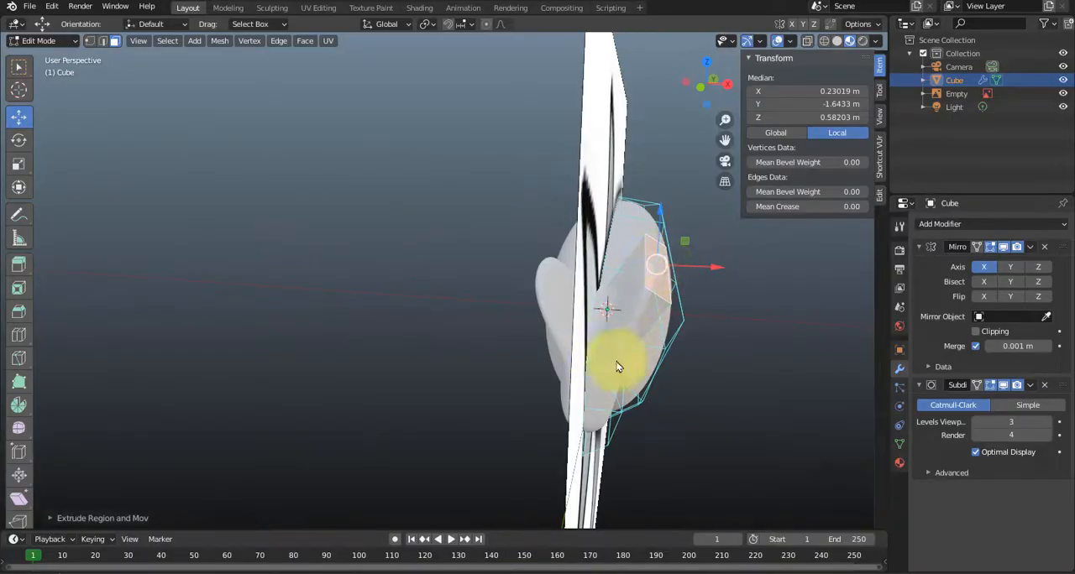
{"action": "key", "text": "ctrl+z"}
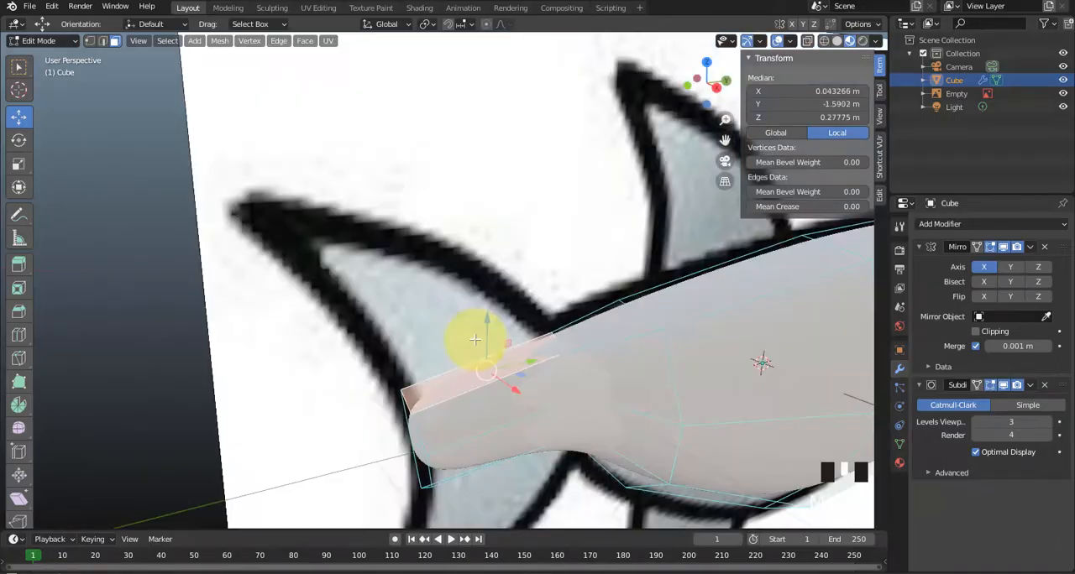
Extrude the tail section's upper face to about Z 0.77 m and move the extruded face inward to about X 0.05 m.
{"action": "middle_click_drag", "start_coordinate": [460, 385], "coordinate": [436, 379]}
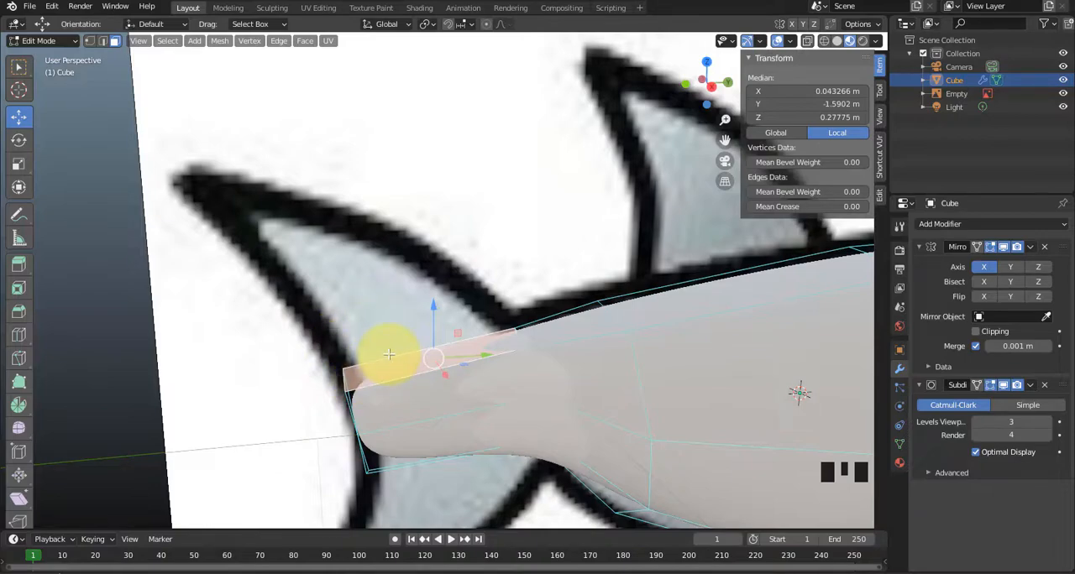
{"action": "key", "text": "e"}
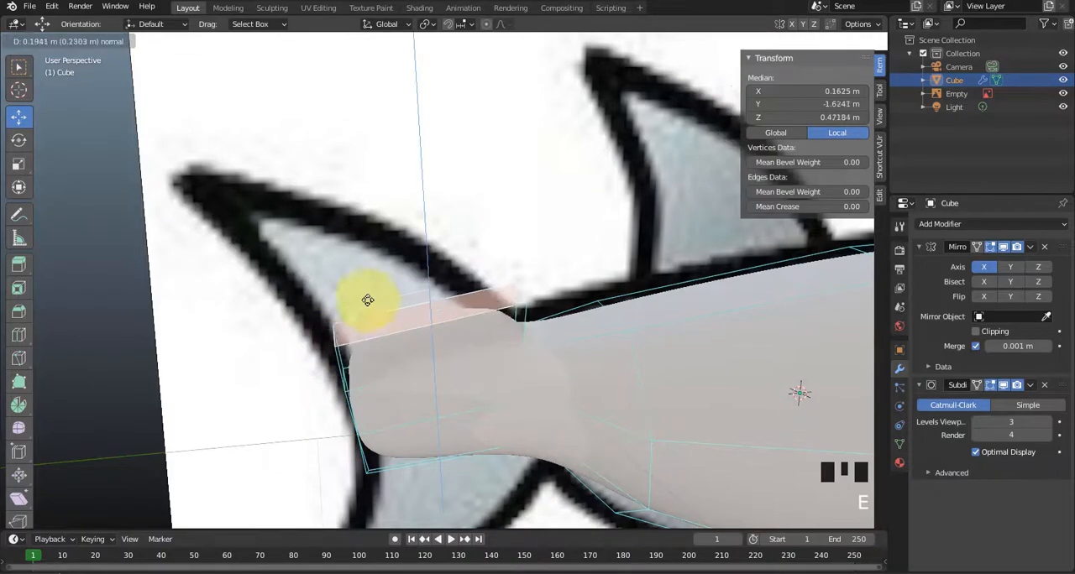
{"action": "left_click", "coordinate": [356, 228]}
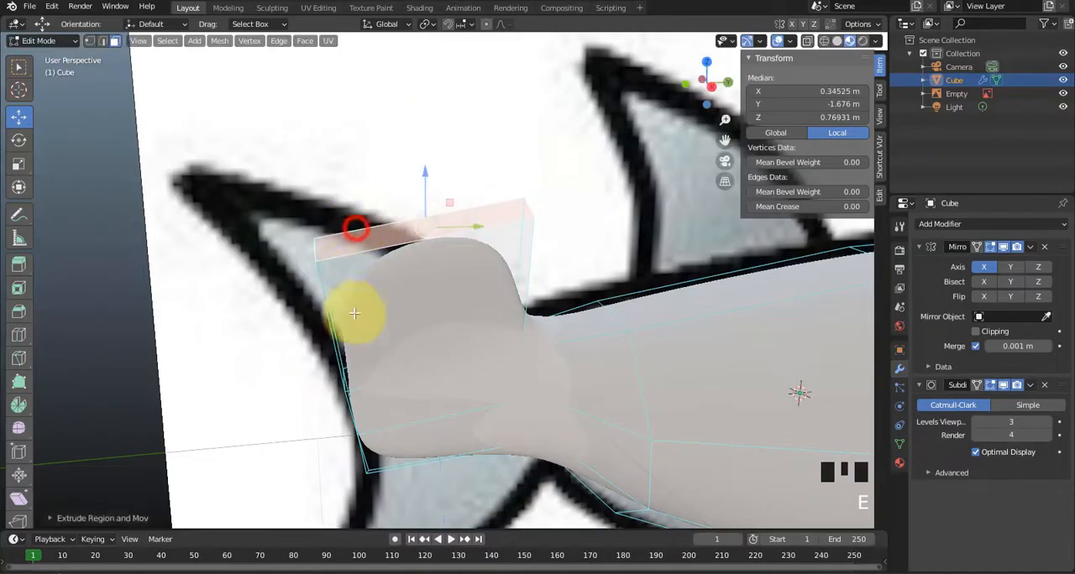
{"action": "middle_click_drag", "start_coordinate": [353, 307], "coordinate": [424, 322]}
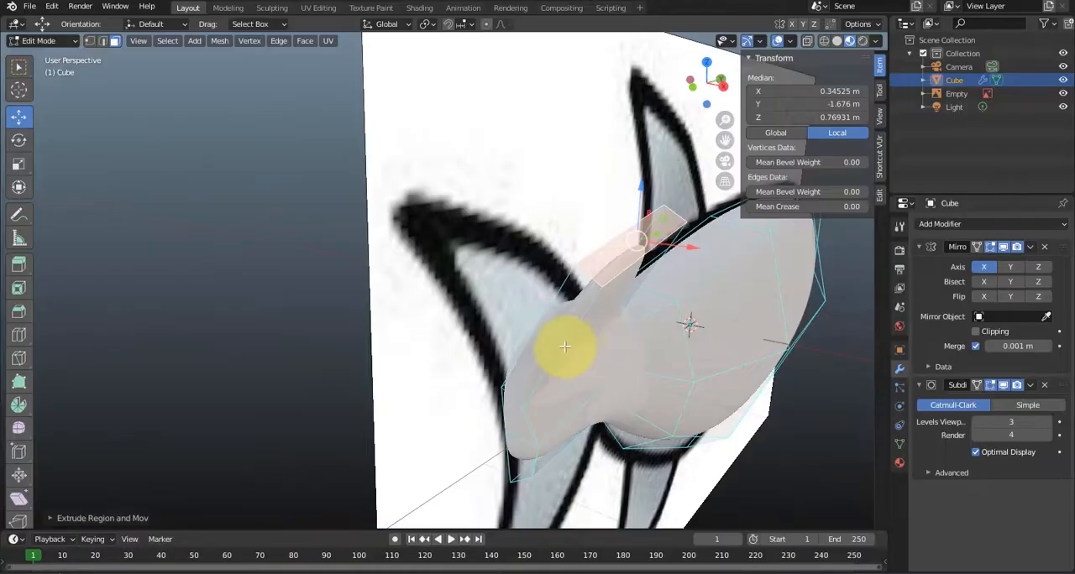
{"action": "middle_click_drag", "start_coordinate": [565, 346], "coordinate": [586, 364]}
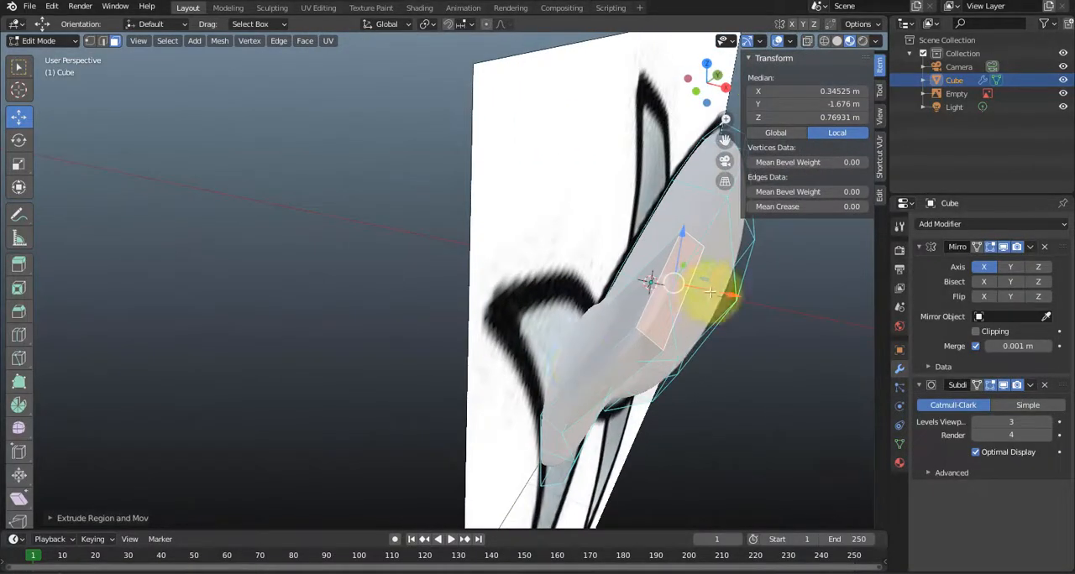
{"action": "left_click_drag", "start_coordinate": [722, 293], "coordinate": [617, 308]}
{"action": "middle_click_drag", "start_coordinate": [599, 312], "coordinate": [621, 326]}
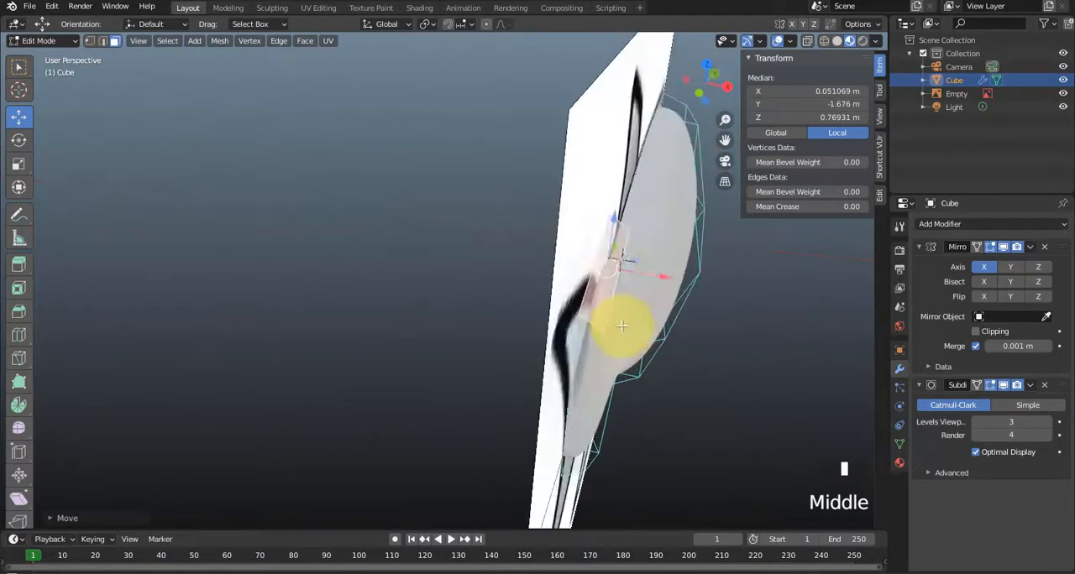
Hide the reference image and switch the viewport to Solid shading to inspect the extruded tail fin.
{"action": "left_click", "coordinate": [1062, 94]}
{"action": "middle_click_drag", "start_coordinate": [756, 277], "coordinate": [683, 328]}
{"action": "scroll", "coordinate": [684, 328], "scroll_direction": "up", "scroll_amount": 2}
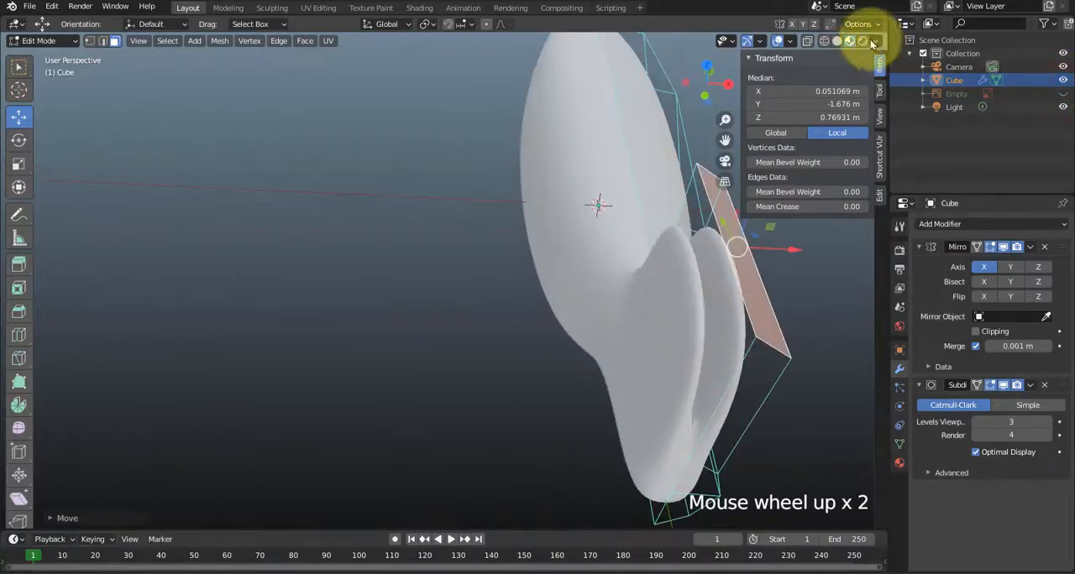
{"action": "left_click", "coordinate": [838, 42]}
{"action": "mouse_move", "coordinate": [696, 197]}
{"action": "middle_mouse_down"}
{"action": "mouse_move", "coordinate": [667, 264]}
{"action": "mouse_move", "coordinate": [667, 255]}
{"action": "middle_mouse_up"}
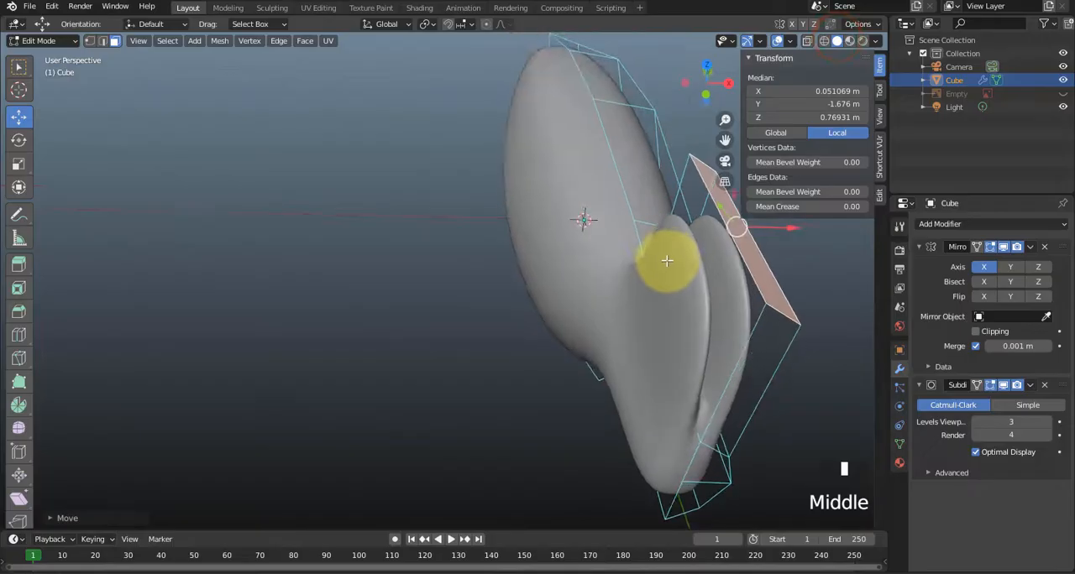
Delete the upper tail fin's inner side face that lies between the two mirrored halves.
{"action": "left_click_drag", "start_coordinate": [712, 248], "coordinate": [710, 257]}
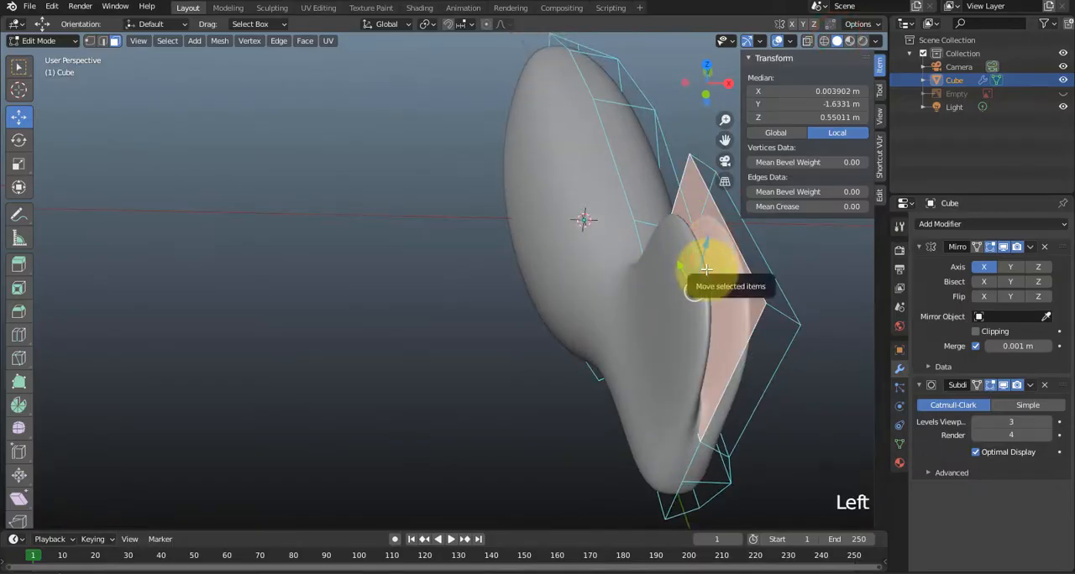
{"action": "key", "text": "Delete"}
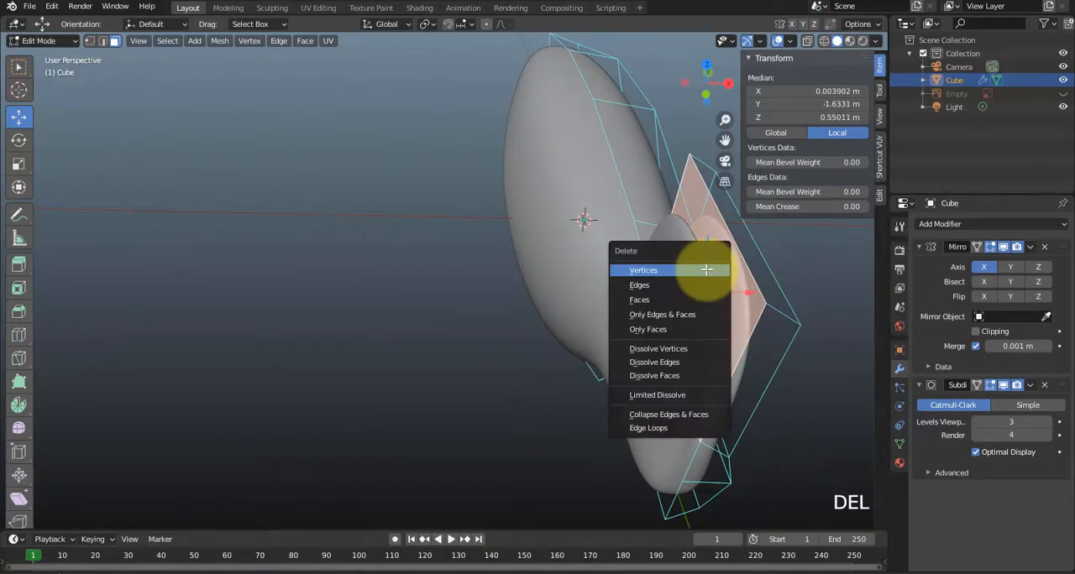
{"action": "left_click", "coordinate": [644, 270]}
{"action": "key", "text": "ctrl+z"}
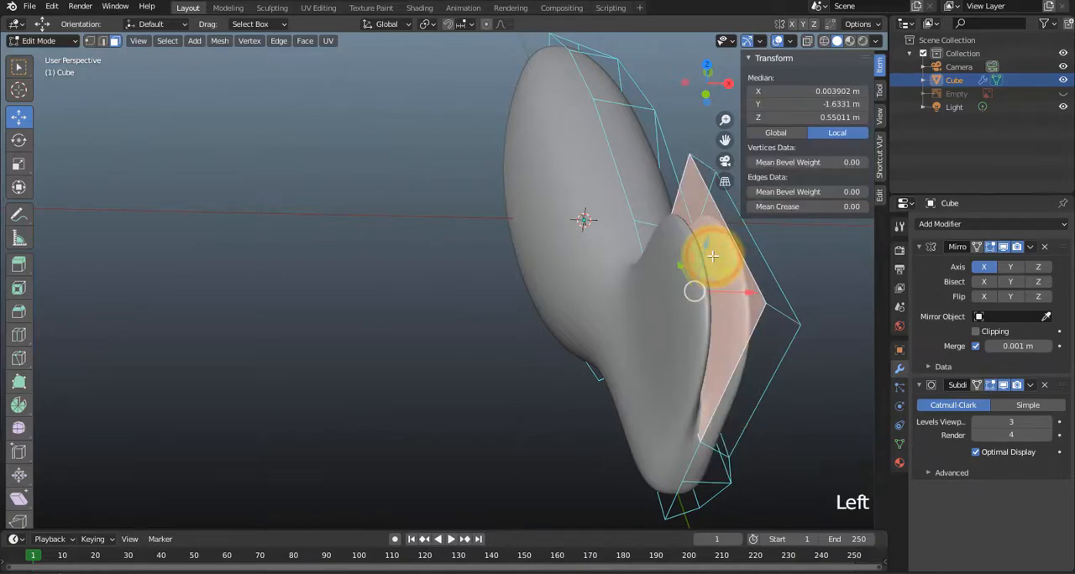
{"action": "key", "text": "Delete"}
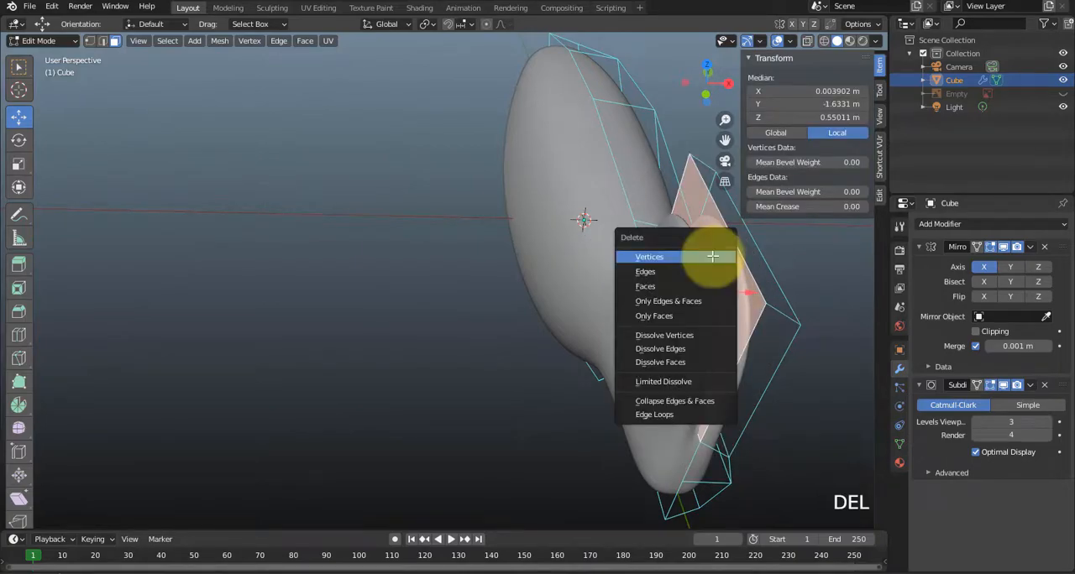
{"action": "left_click", "coordinate": [671, 290]}
{"action": "middle_click_drag", "start_coordinate": [672, 285], "coordinate": [647, 307]}
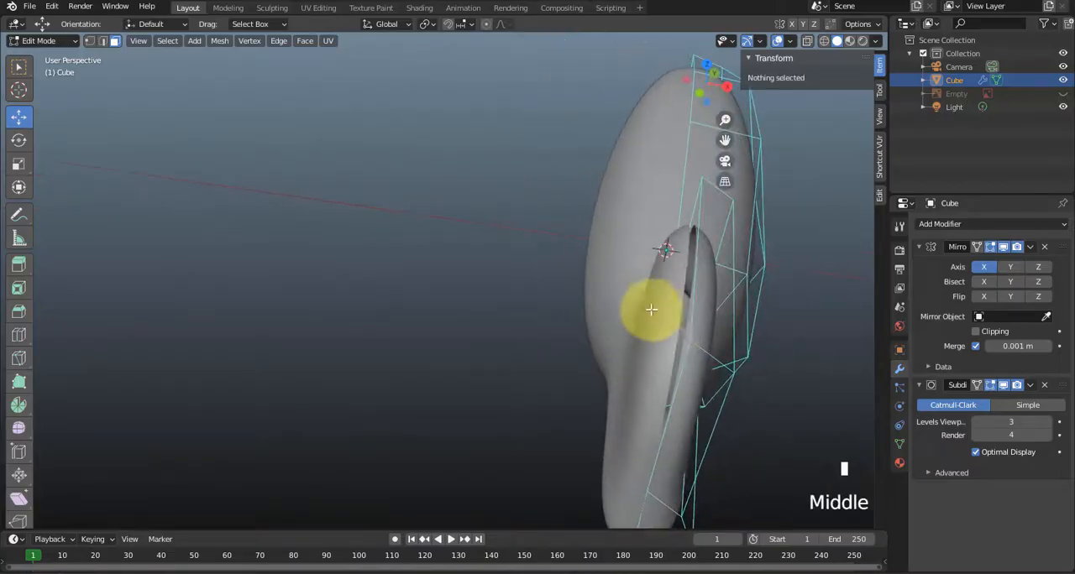
{"action": "scroll", "coordinate": [705, 308], "scroll_direction": "up", "scroll_amount": 2}
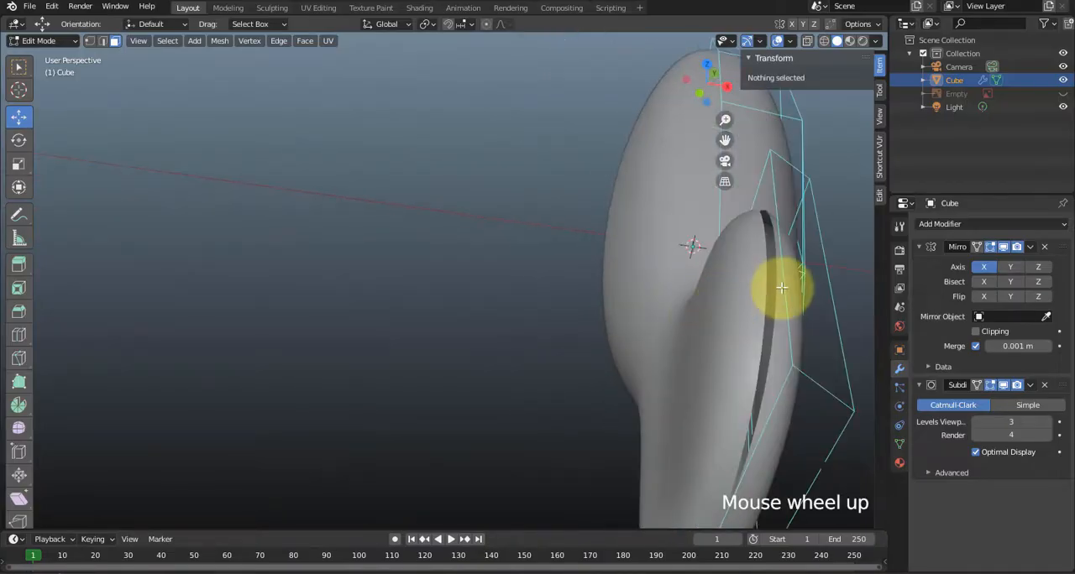
Select the upper tail fin's inner top edge and set its median X to 0 m on the mirror plane.
{"action": "middle_click_drag", "start_coordinate": [750, 295], "coordinate": [619, 188], "text": "shift"}
{"action": "left_click", "coordinate": [605, 188]}
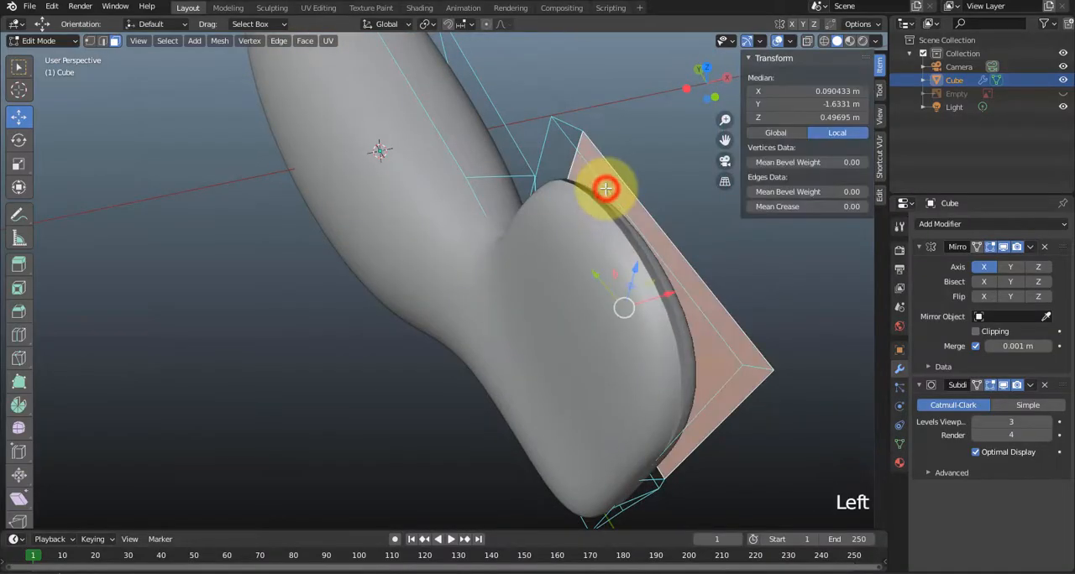
{"action": "key", "text": "2"}
{"action": "left_click", "coordinate": [607, 188]}
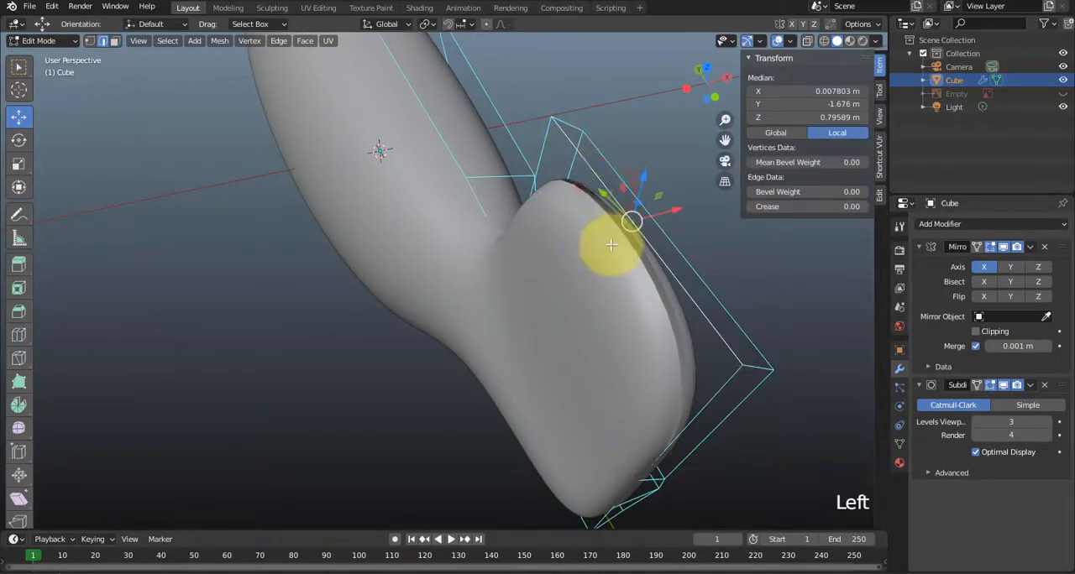
{"action": "middle_click_drag", "start_coordinate": [618, 240], "coordinate": [556, 221]}
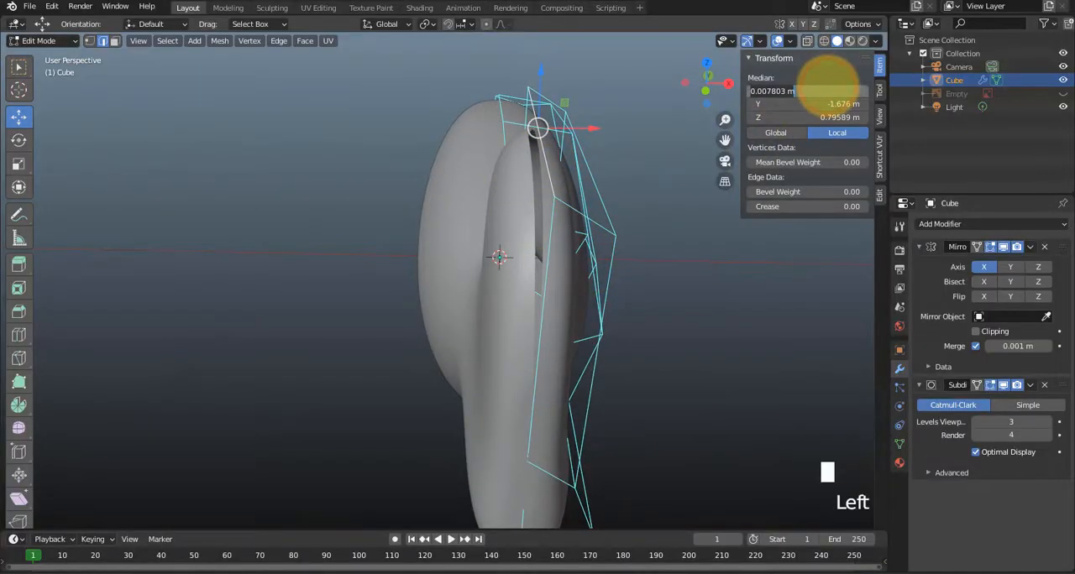
{"action": "type", "text": "0"}
{"action": "key", "text": "Return"}
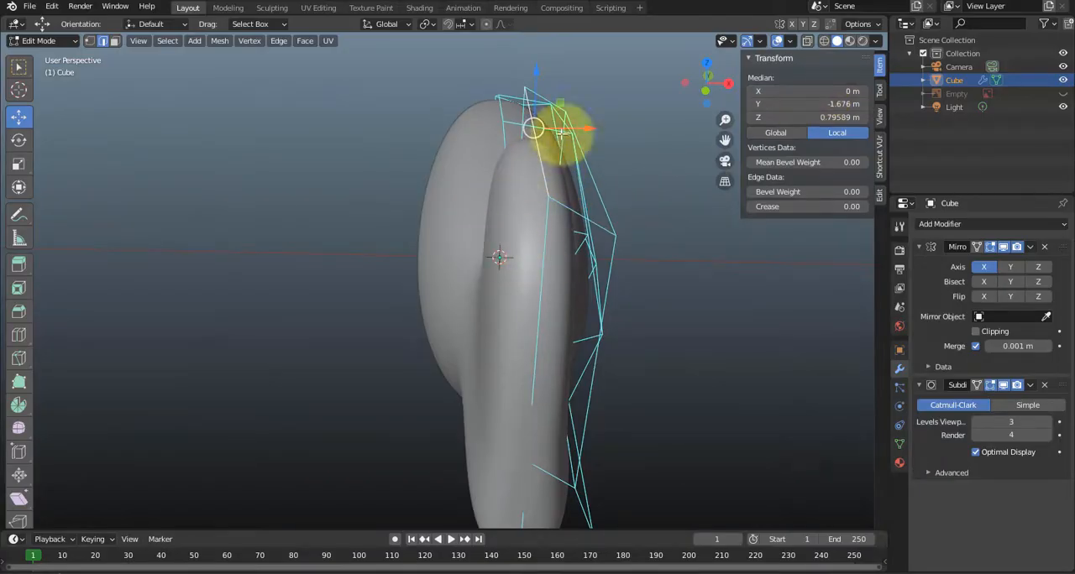
Move the upper tail fin's outer top edge to about X 0.057 m and Z 0.743 m.
{"action": "middle_click_drag", "start_coordinate": [559, 173], "coordinate": [498, 184]}
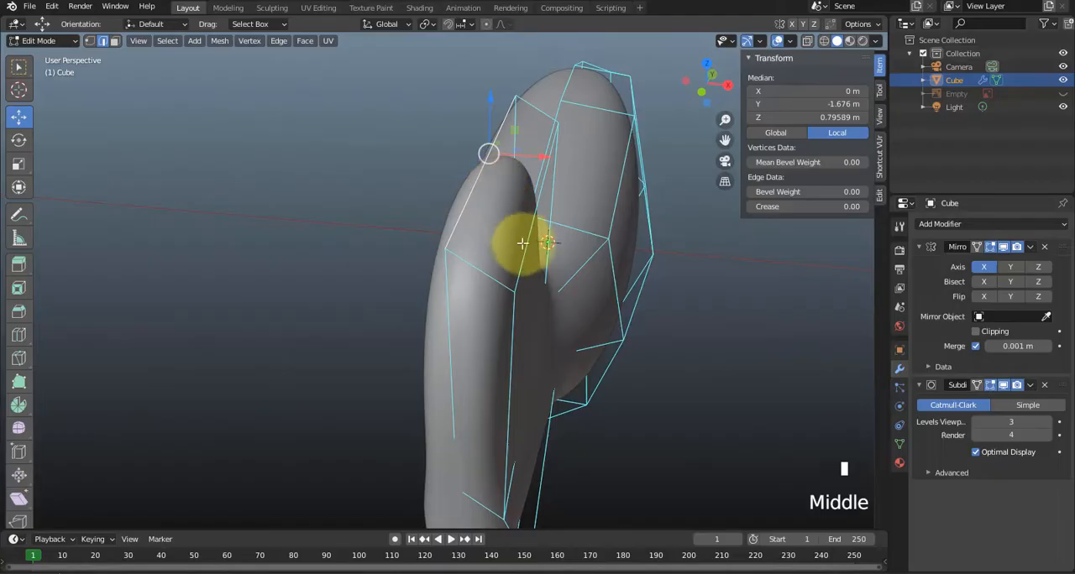
{"action": "mouse_move", "coordinate": [524, 243]}
{"action": "middle_mouse_down"}
{"action": "mouse_move", "coordinate": [499, 262]}
{"action": "mouse_move", "coordinate": [516, 278]}
{"action": "mouse_move", "coordinate": [524, 252]}
{"action": "middle_mouse_up"}
{"action": "left_click_drag", "start_coordinate": [533, 246], "coordinate": [508, 250]}
{"action": "middle_click_drag", "start_coordinate": [508, 249], "coordinate": [486, 297]}
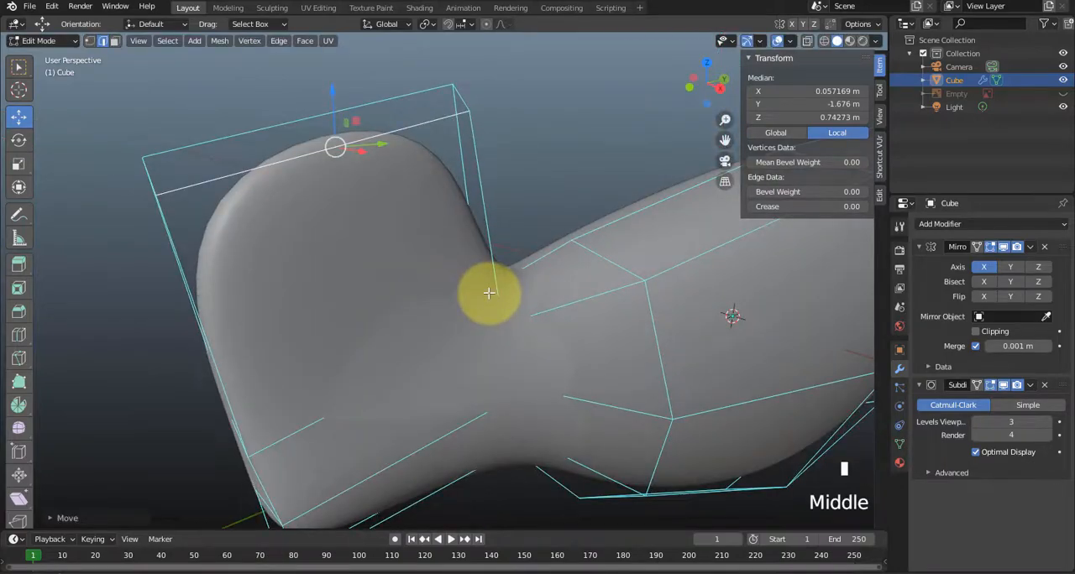
Show the reference image in the right side view and switch the viewport to Wireframe shading around the tail.
{"action": "key", "text": "KP_3"}
{"action": "scroll", "coordinate": [464, 143], "scroll_direction": "down", "scroll_amount": 1}
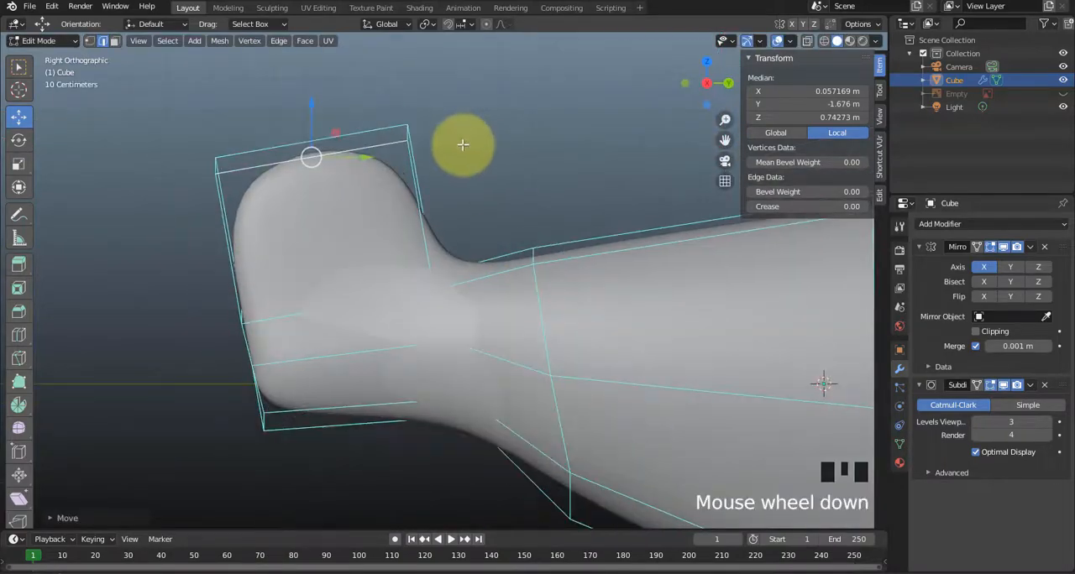
{"action": "scroll", "coordinate": [461, 144], "scroll_direction": "up", "scroll_amount": 1}
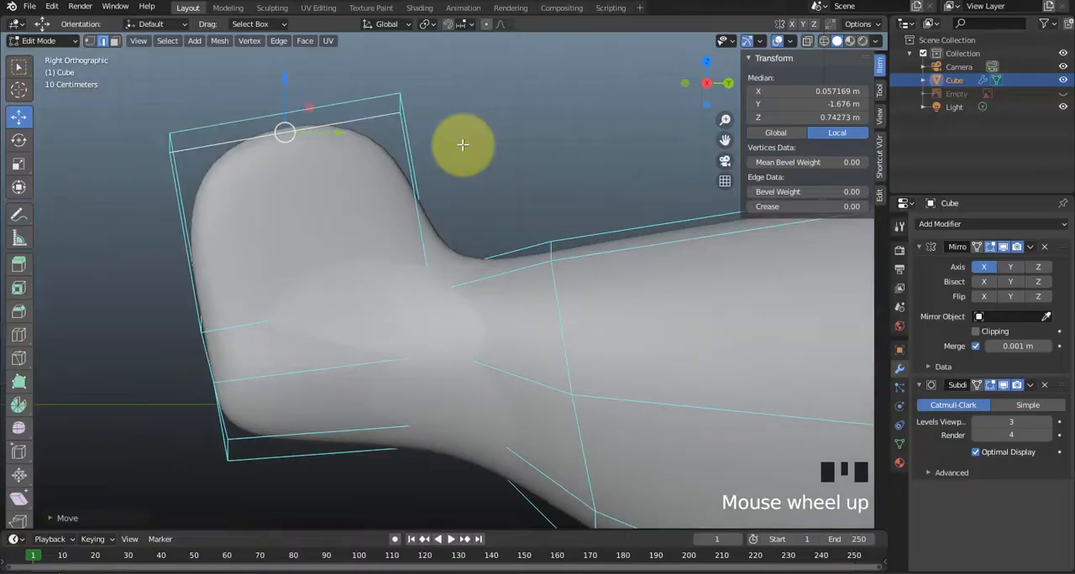
{"action": "left_click", "coordinate": [1062, 94]}
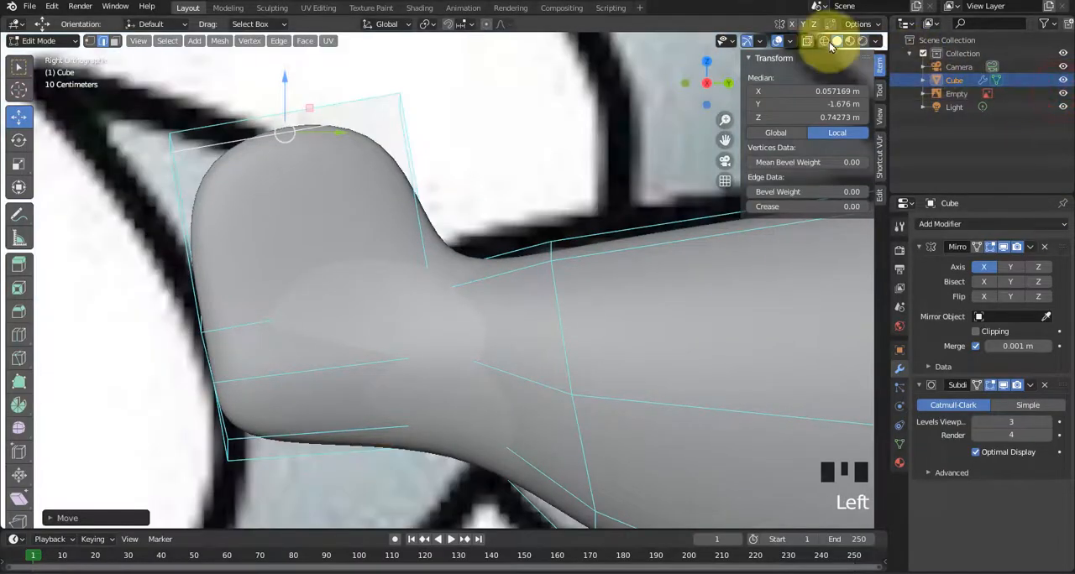
{"action": "left_click", "coordinate": [822, 41]}
{"action": "scroll", "coordinate": [335, 349], "scroll_direction": "down", "scroll_amount": 1}
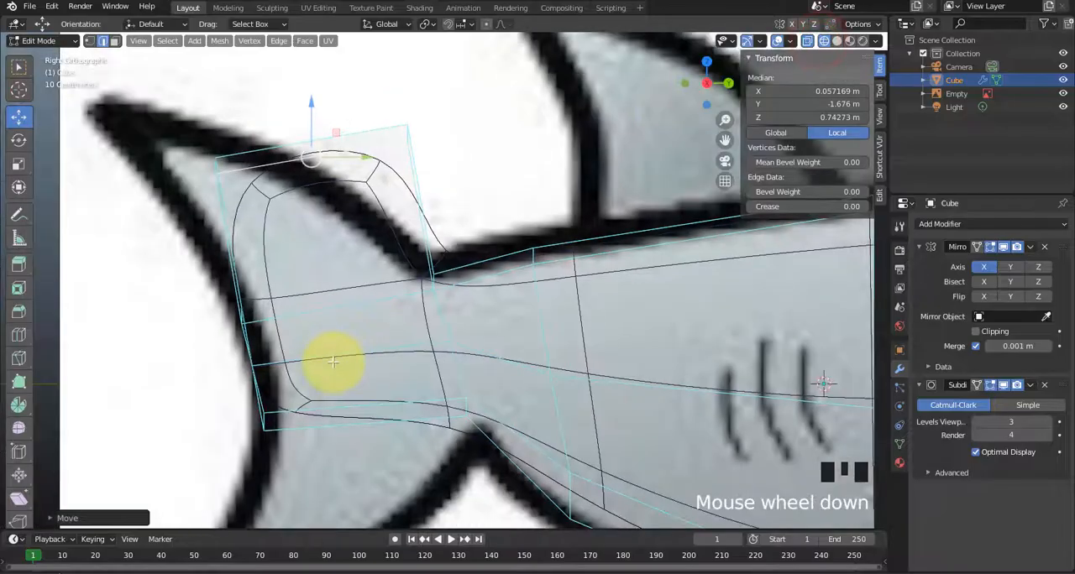
{"action": "middle_click_drag", "start_coordinate": [300, 301], "coordinate": [467, 321], "text": "shift"}
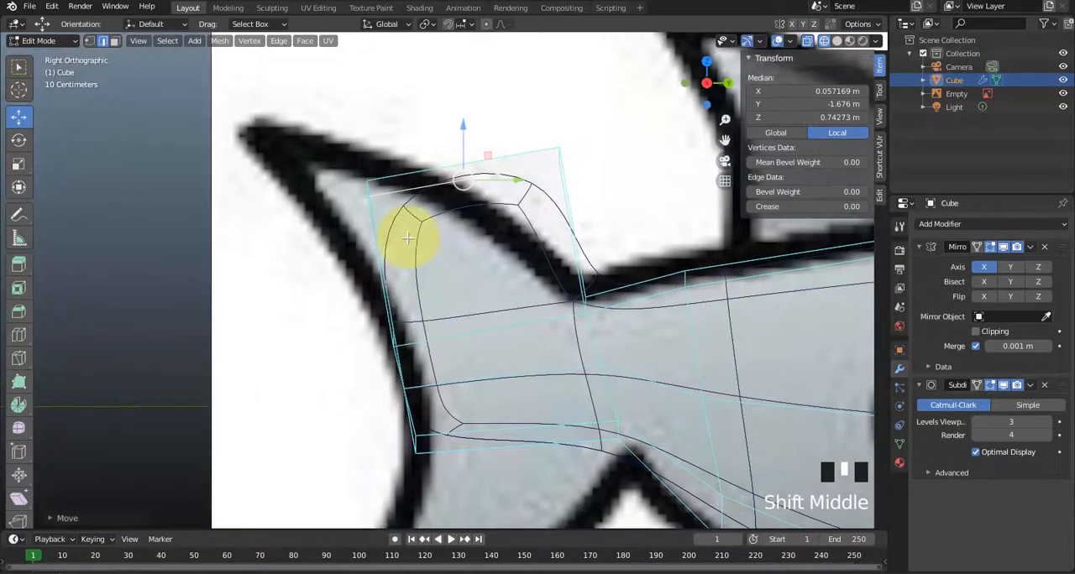
Move the fin's rear top vertices to the reference's tail tip and the front top vertices to about Y -2.30 m, Z 0.905 m.
{"action": "left_click", "coordinate": [324, 142]}
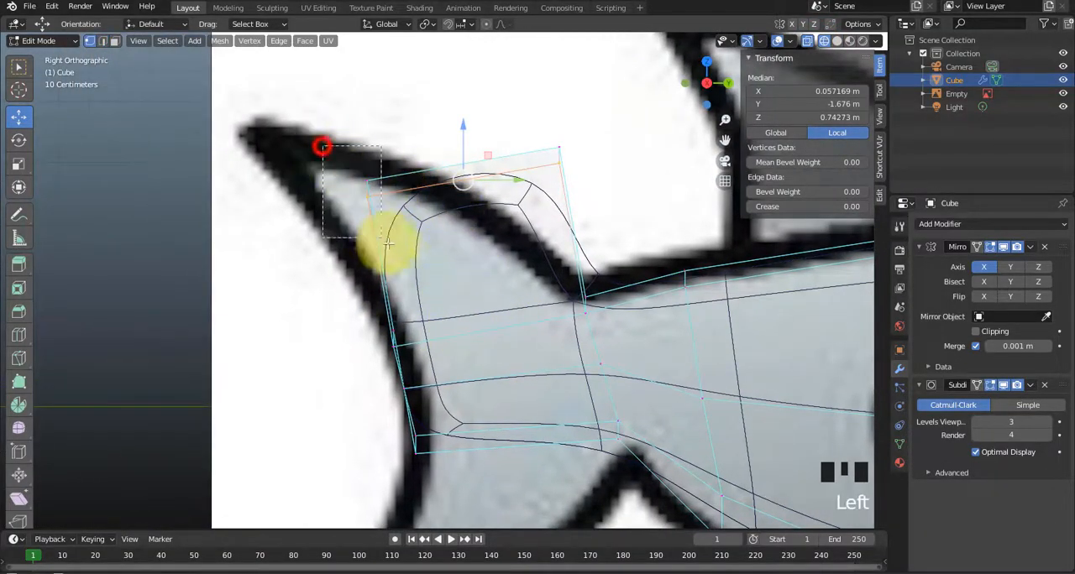
{"action": "left_click_drag", "start_coordinate": [395, 165], "coordinate": [258, 139]}
{"action": "left_click", "coordinate": [454, 167]}
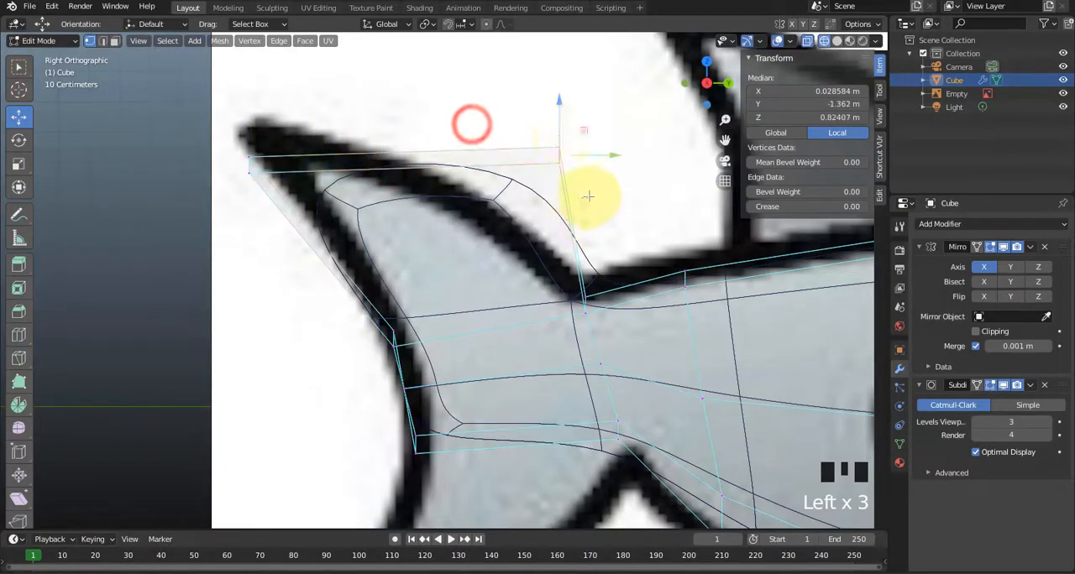
{"action": "left_click_drag", "start_coordinate": [583, 128], "coordinate": [293, 106]}
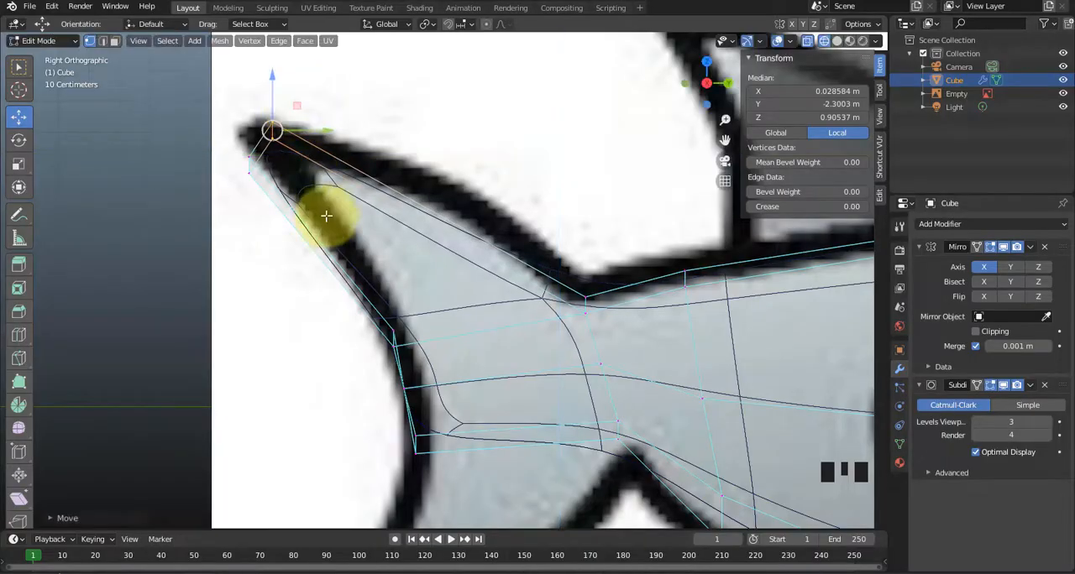
Move the fin tip's outer rear vertex slightly inward and the fin base's outer rear vertex to about Y -1.845 m, Z 0.250 m.
{"action": "middle_click_drag", "start_coordinate": [355, 252], "coordinate": [405, 278]}
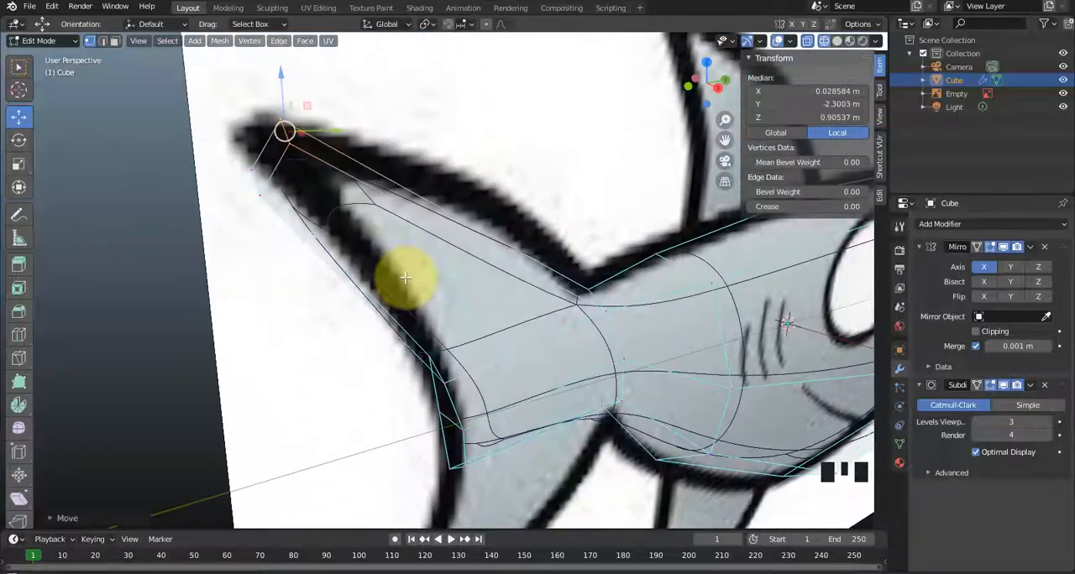
{"action": "left_click", "coordinate": [260, 199]}
{"action": "mouse_move", "coordinate": [284, 171]}
{"action": "left_mouse_down"}
{"action": "mouse_move", "coordinate": [283, 144]}
{"action": "mouse_move", "coordinate": [293, 163]}
{"action": "left_mouse_up"}
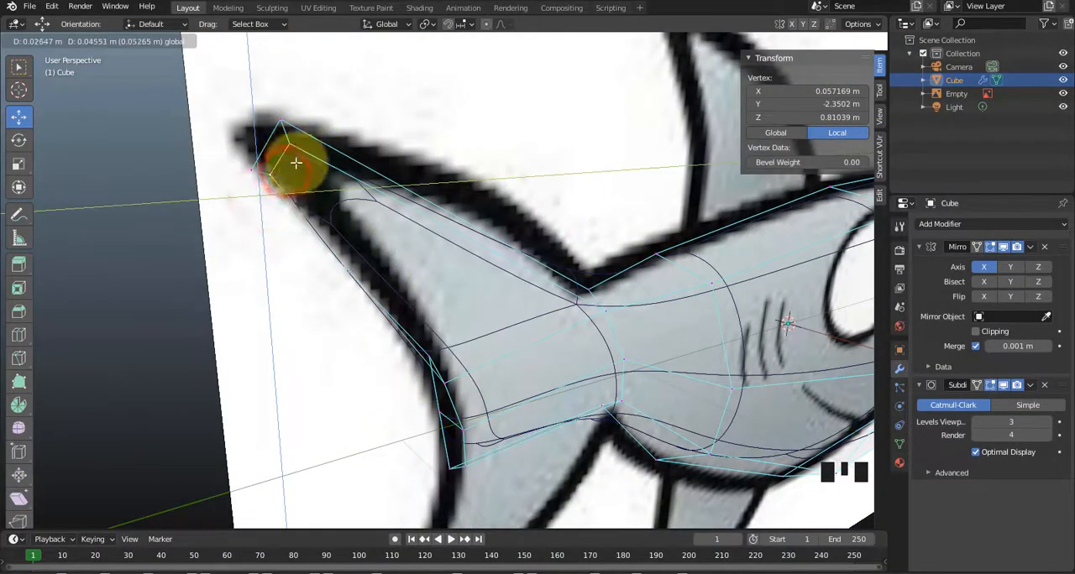
{"action": "left_click", "coordinate": [442, 383]}
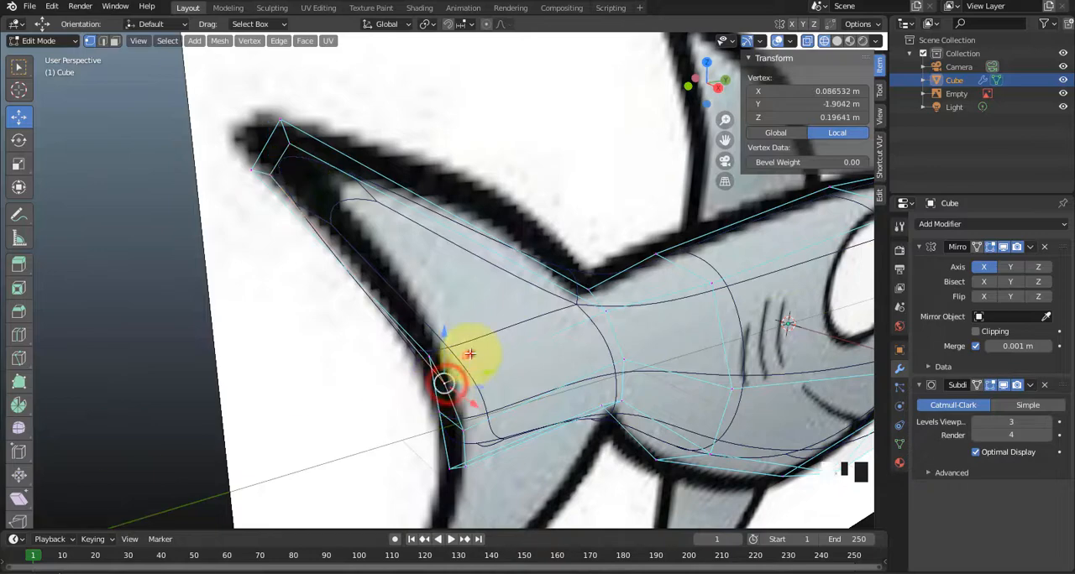
{"action": "left_click_drag", "start_coordinate": [469, 354], "coordinate": [487, 330]}
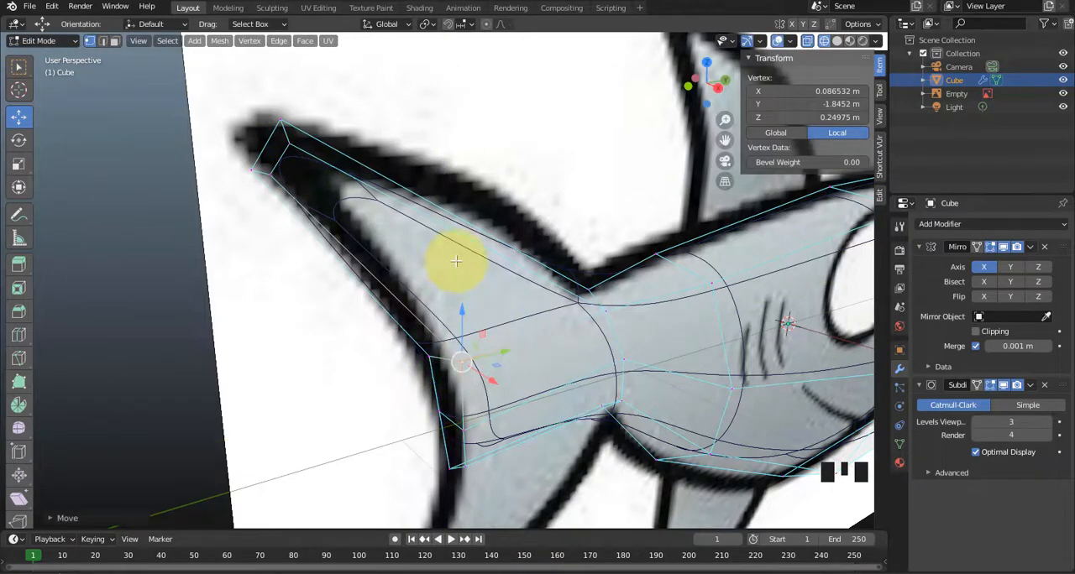
{"action": "key", "text": "KP_3"}
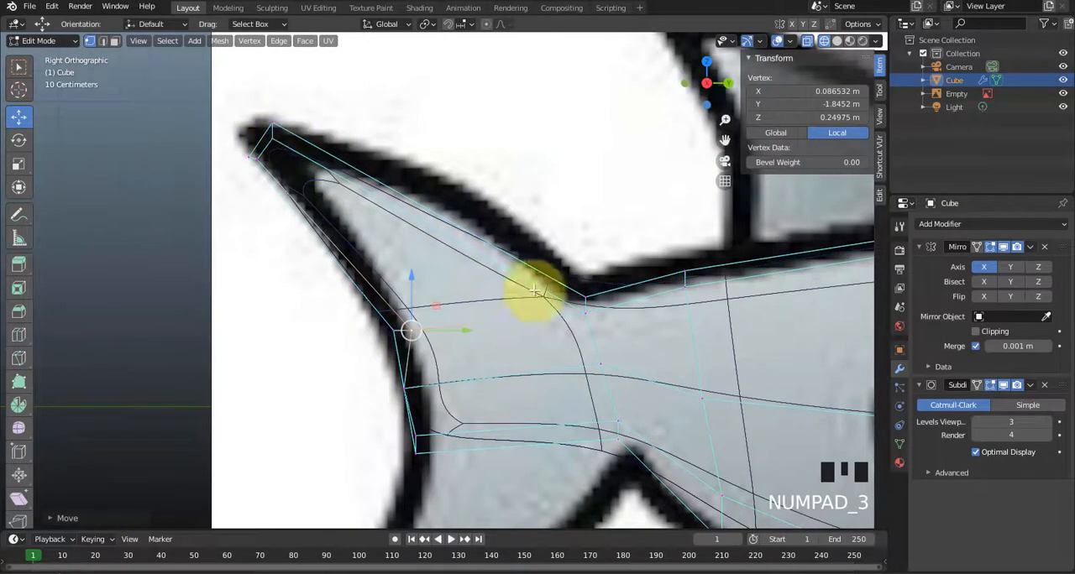
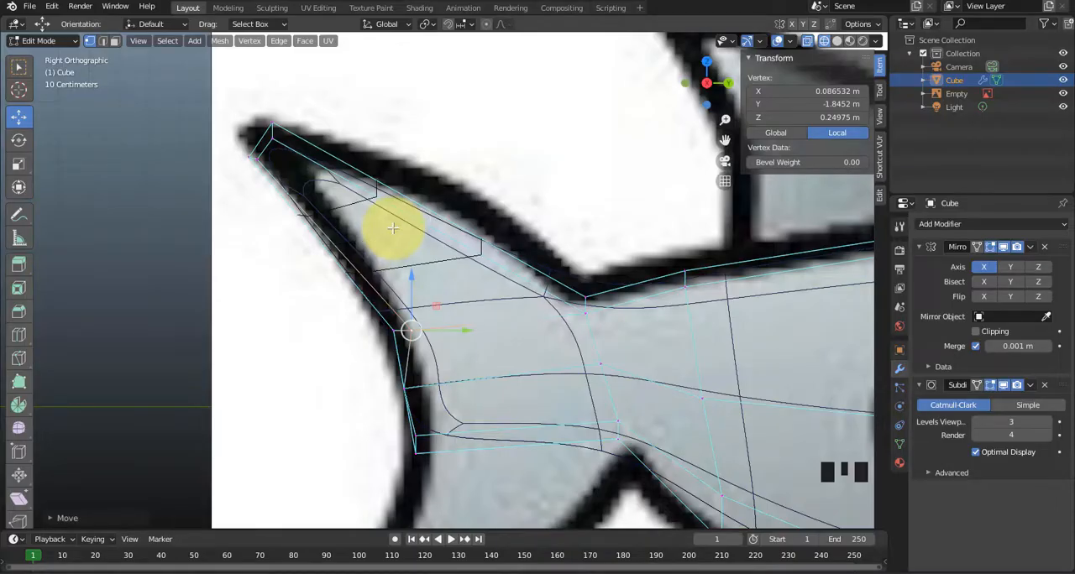
Add two loop cuts across the upper tail fin and shift them forward so their rear vertices follow the reference outline.
{"action": "key", "text": "ctrl+r"}
{"action": "left_click", "coordinate": [392, 227]}
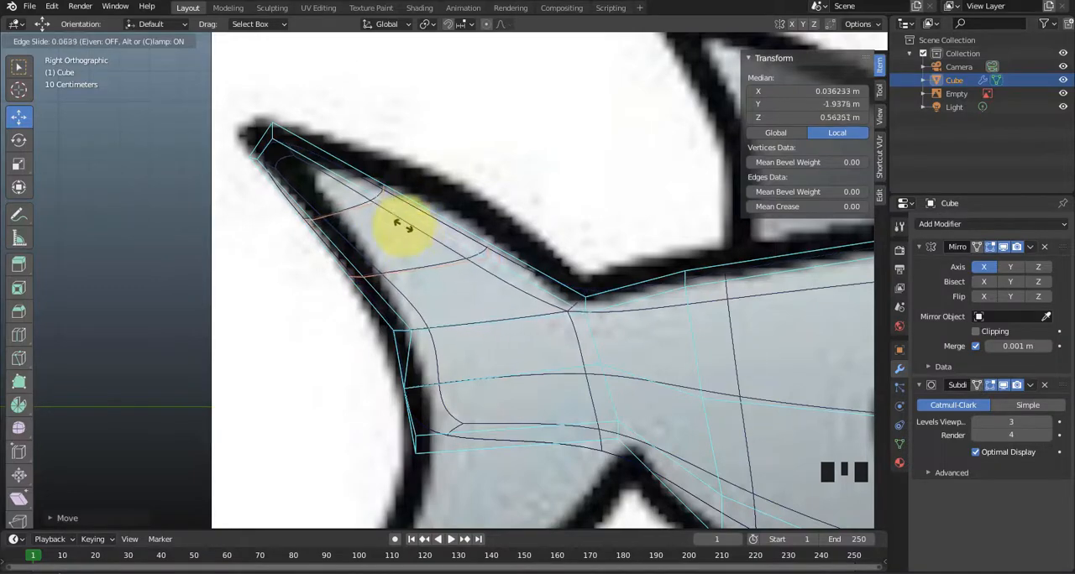
{"action": "left_click", "coordinate": [398, 220]}
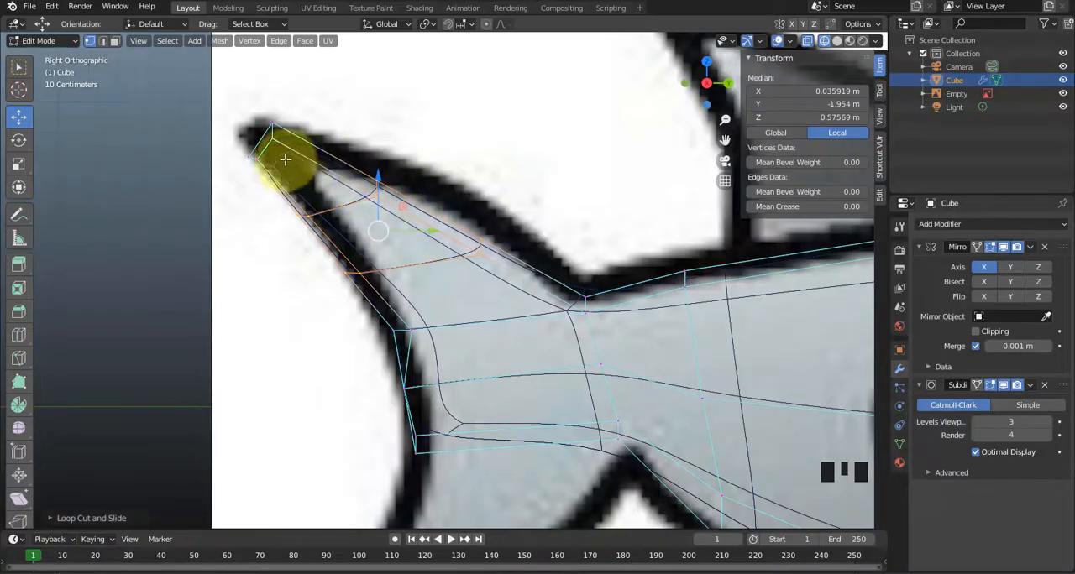
{"action": "left_click_drag", "start_coordinate": [404, 207], "coordinate": [430, 205]}
Raise the upper edges of both fin loops to about Y -1.876 m, Z 0.778 m and Y -1.537 m, Z 0.572 m.
{"action": "left_click", "coordinate": [443, 180]}
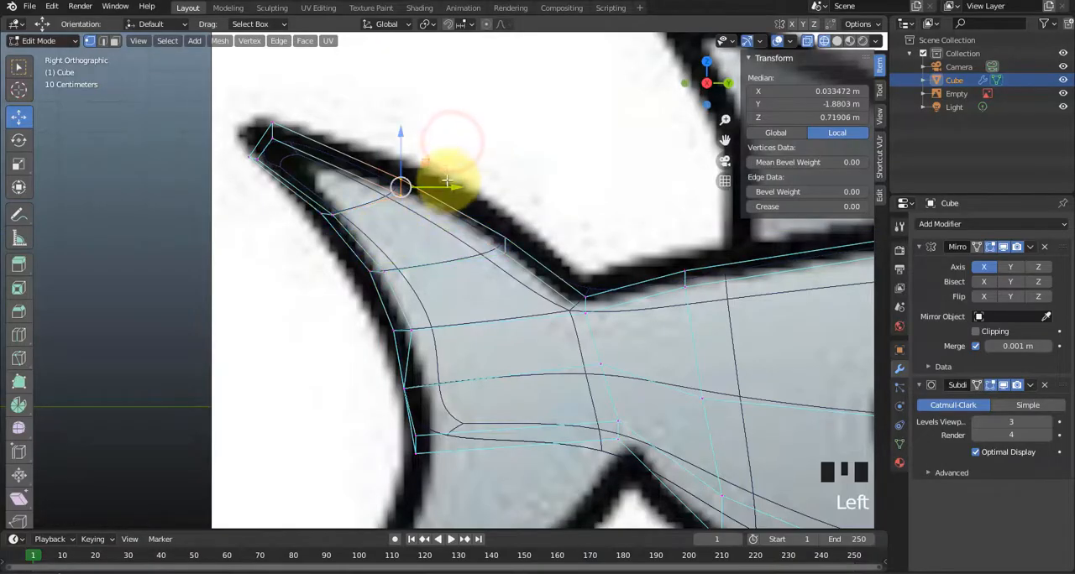
{"action": "left_click_drag", "start_coordinate": [422, 162], "coordinate": [430, 144]}
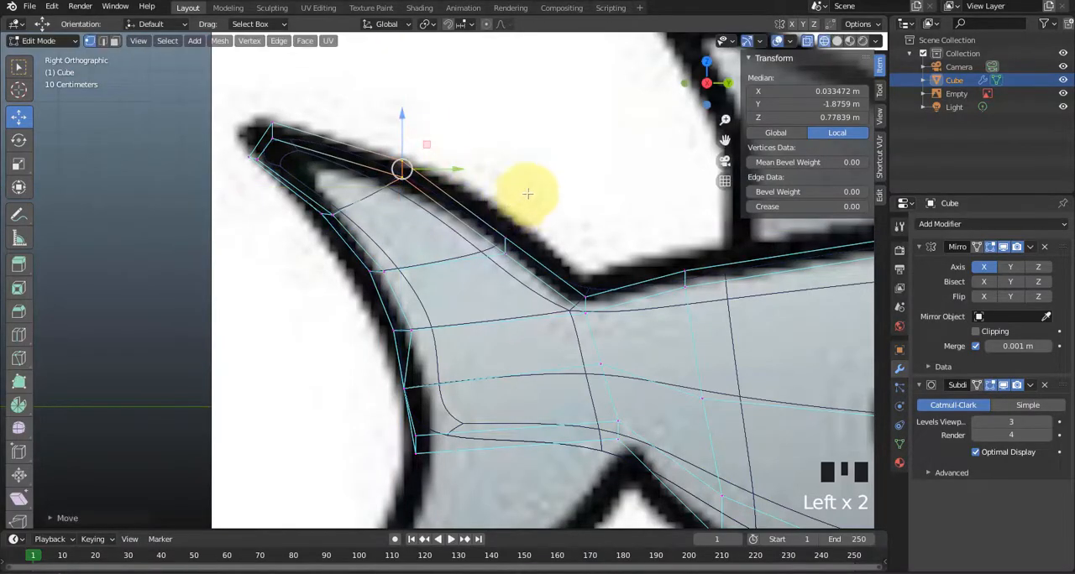
{"action": "left_click_drag", "start_coordinate": [540, 201], "coordinate": [474, 283]}
{"action": "left_click_drag", "start_coordinate": [531, 220], "coordinate": [535, 204]}
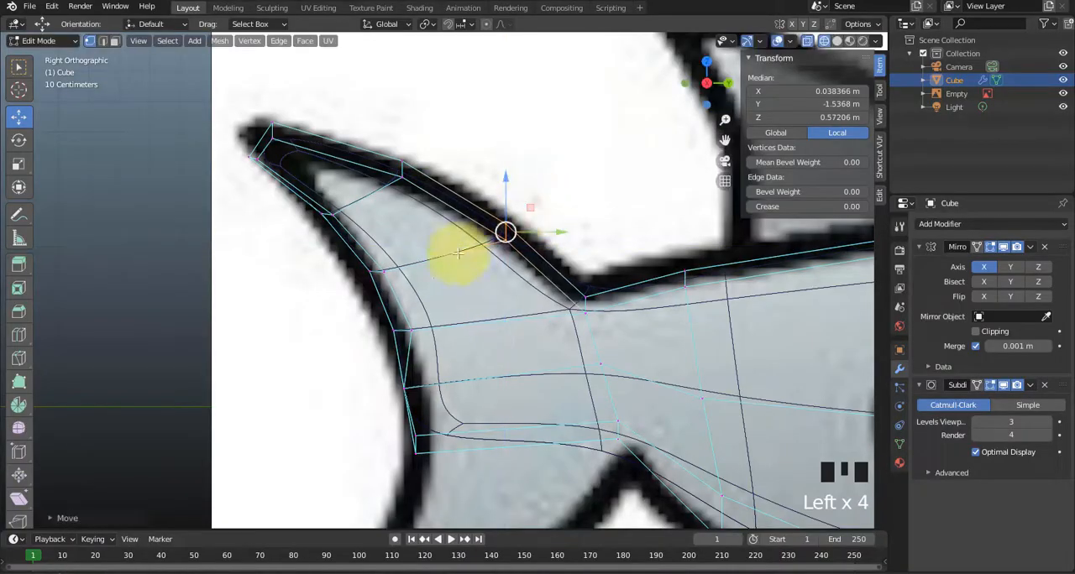
Nudge the tail's middle rear vertex onto the outline and the lower outer rear vertex to about Y -1.790 m, Z -0.095 m.
{"action": "left_click", "coordinate": [336, 266]}
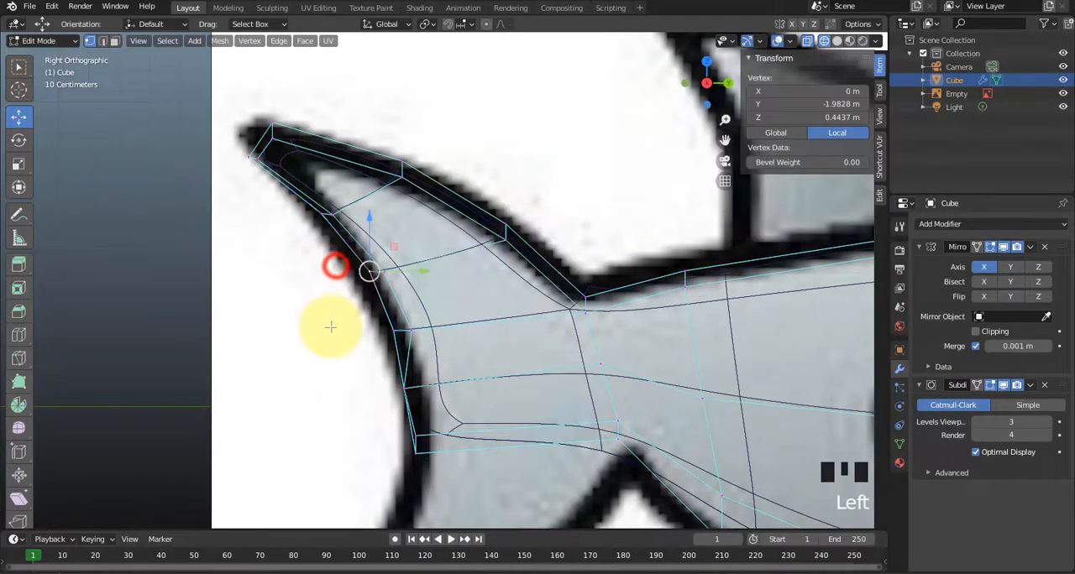
{"action": "scroll", "coordinate": [330, 328], "scroll_direction": "down", "scroll_amount": 2}
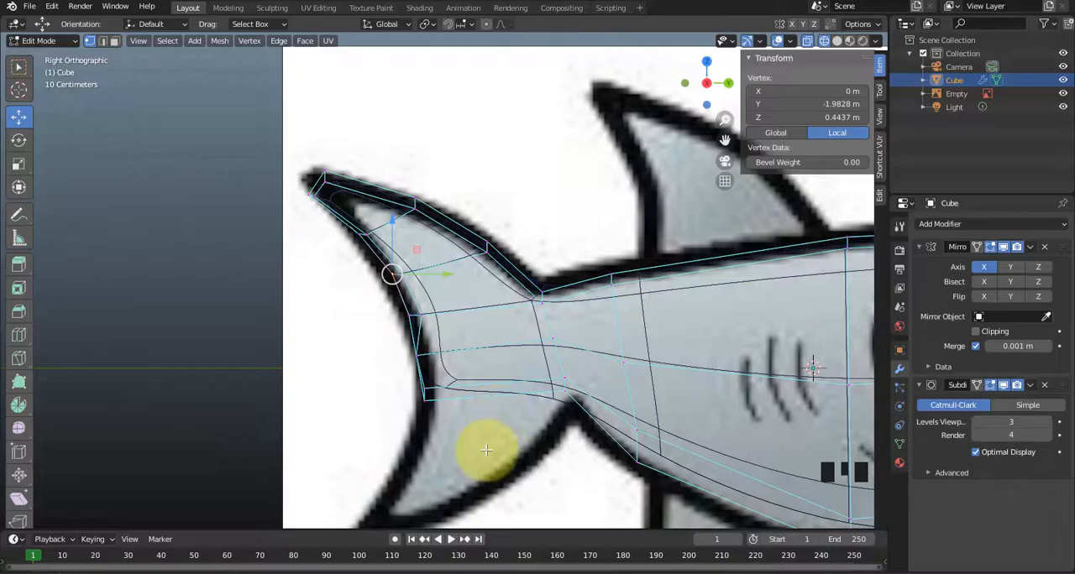
{"action": "scroll", "coordinate": [486, 449], "scroll_direction": "up", "scroll_amount": 1}
{"action": "middle_click_drag", "start_coordinate": [487, 450], "coordinate": [554, 288], "text": "shift"}
{"action": "scroll", "coordinate": [529, 269], "scroll_direction": "up", "scroll_amount": 2}
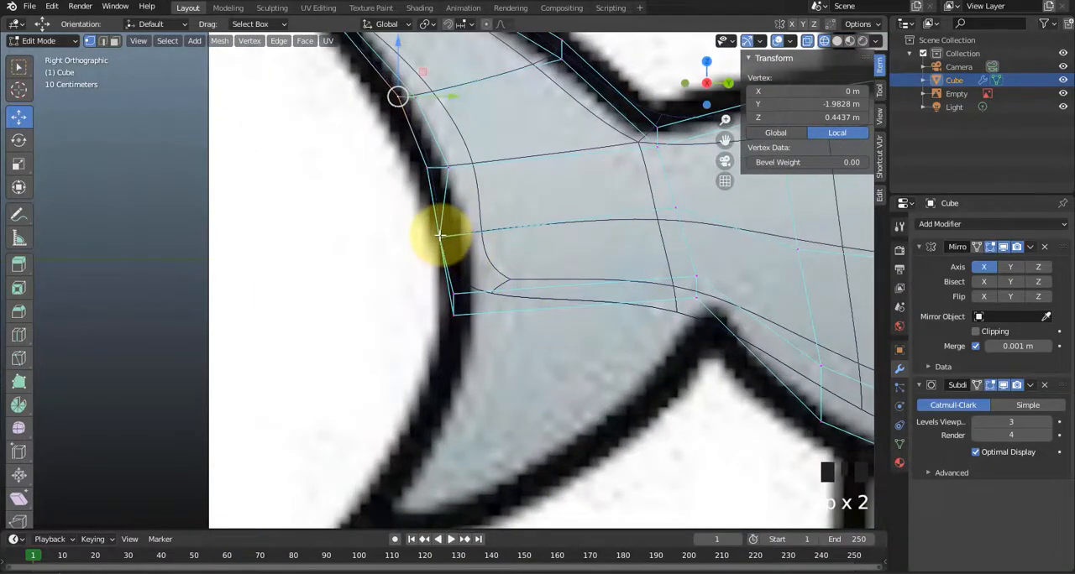
{"action": "left_click_drag", "start_coordinate": [441, 236], "coordinate": [492, 236]}
{"action": "left_click_drag", "start_coordinate": [454, 295], "coordinate": [499, 292]}
{"action": "scroll", "coordinate": [500, 292], "scroll_direction": "down", "scroll_amount": 1}
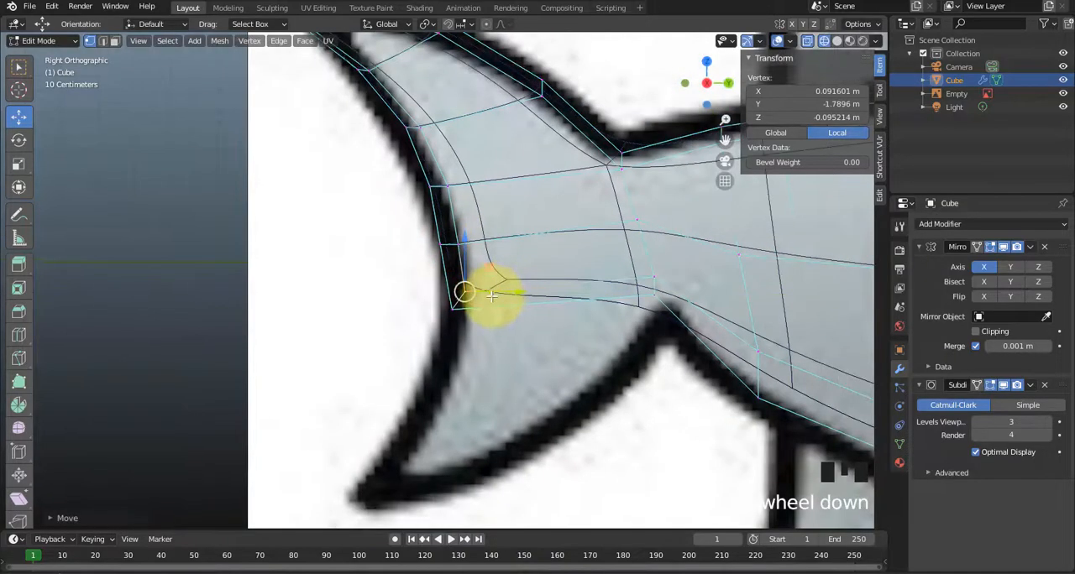
Check the tail mesh with the reference image hidden, and show the image again.
{"action": "left_click", "coordinate": [1063, 94]}
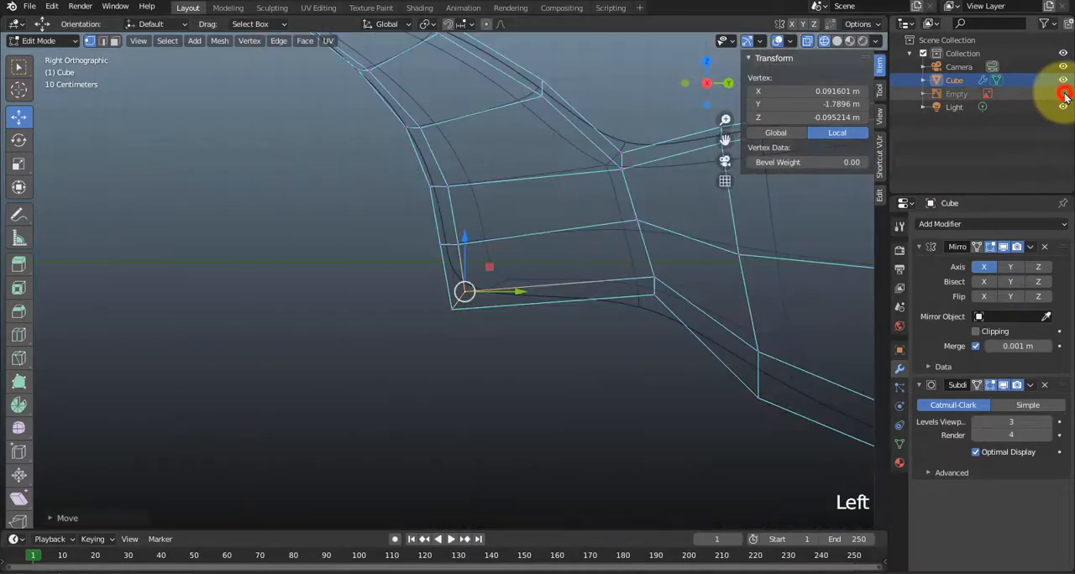
{"action": "scroll", "coordinate": [744, 249], "scroll_direction": "down", "scroll_amount": 1}
{"action": "scroll", "coordinate": [431, 173], "scroll_direction": "down", "scroll_amount": 1}
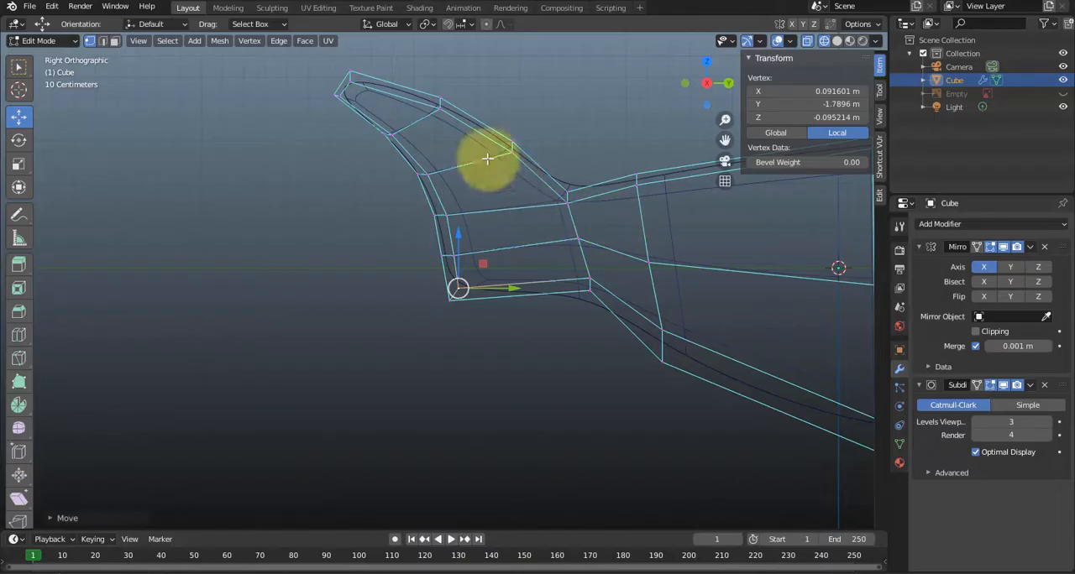
{"action": "left_click", "coordinate": [1063, 94]}
{"action": "key", "text": "3"}
{"action": "scroll", "coordinate": [547, 361], "scroll_direction": "up", "scroll_amount": 3}
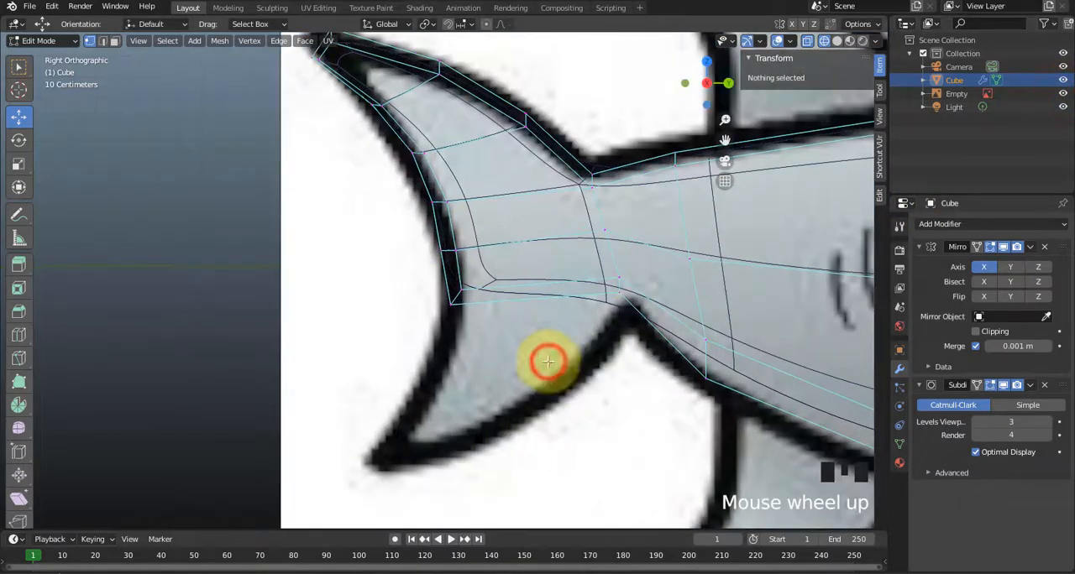
{"action": "left_click", "coordinate": [555, 289]}
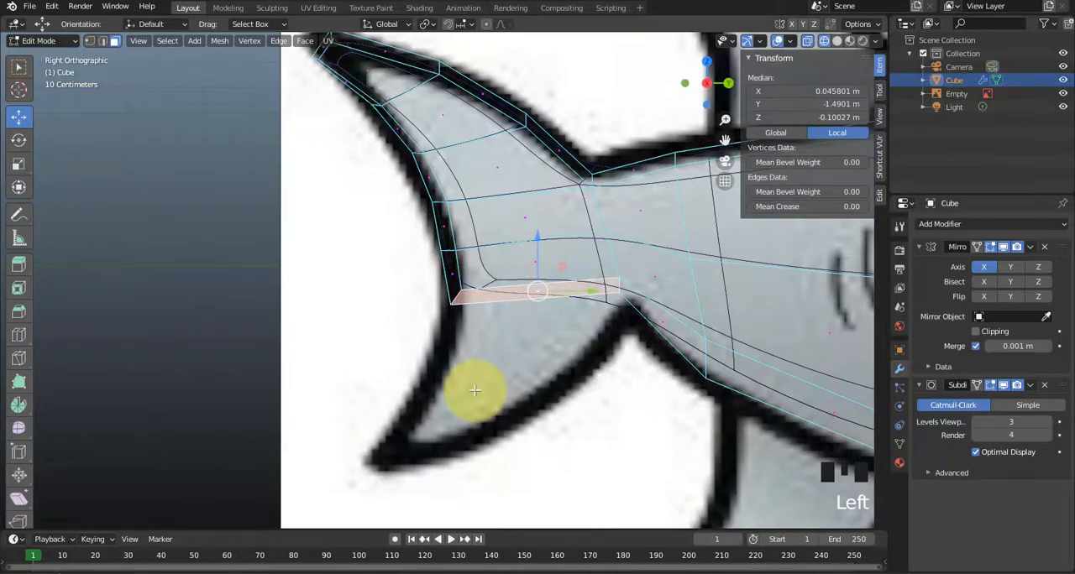
{"action": "key", "text": "shift+e"}
{"action": "key", "text": "Escape"}
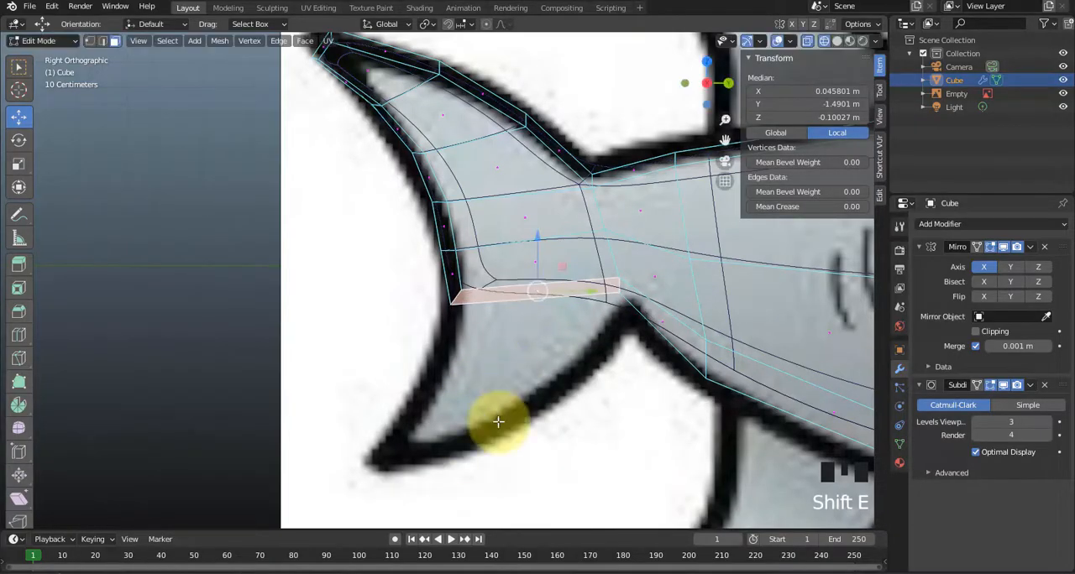
{"action": "left_click_drag", "start_coordinate": [569, 270], "coordinate": [542, 336]}
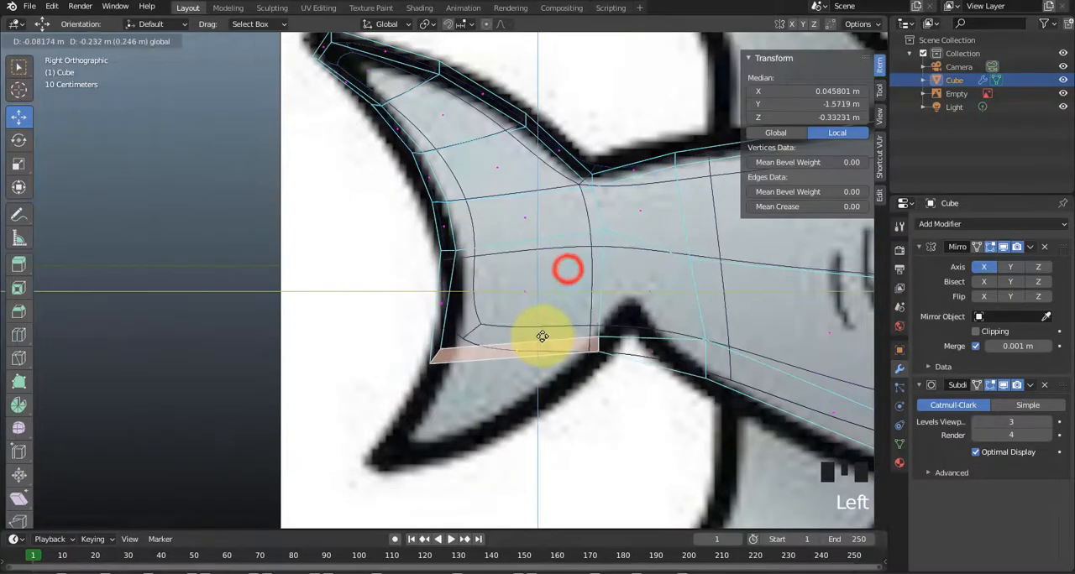
{"action": "key", "text": "ctrl+z"}
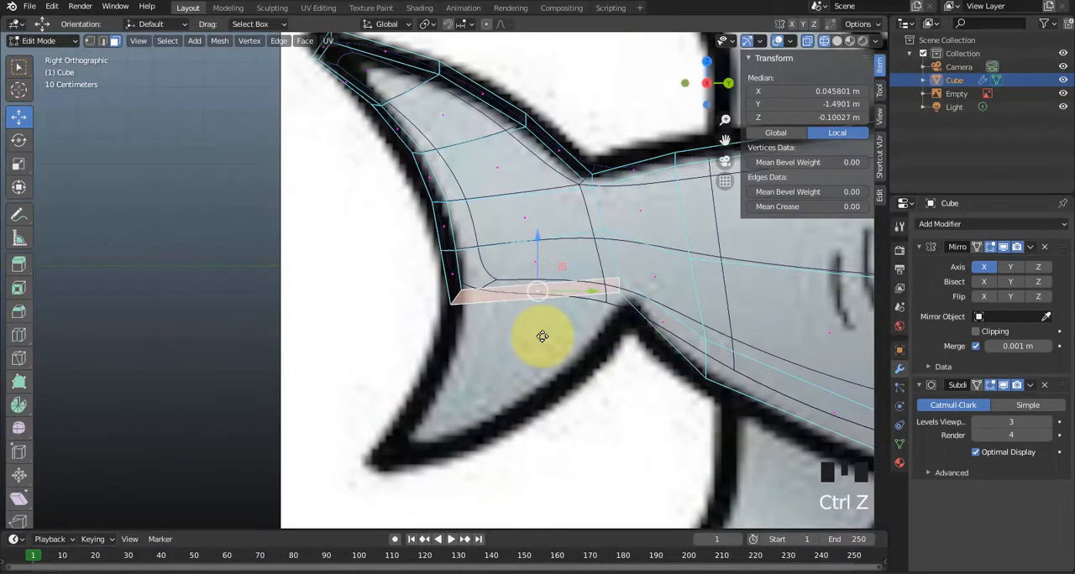
{"action": "key", "text": "e"}
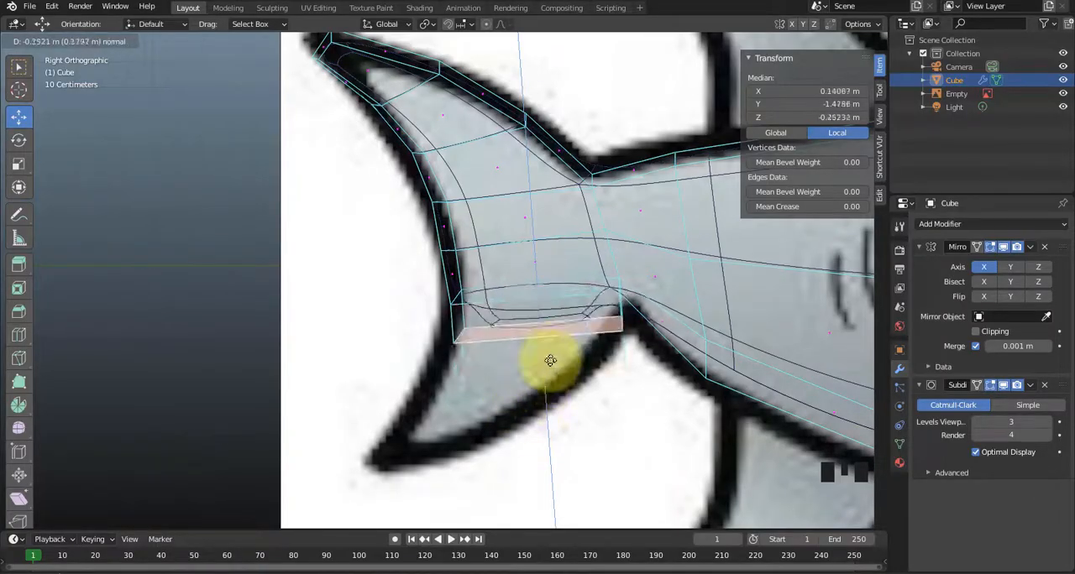
{"action": "right_click", "coordinate": [548, 424]}
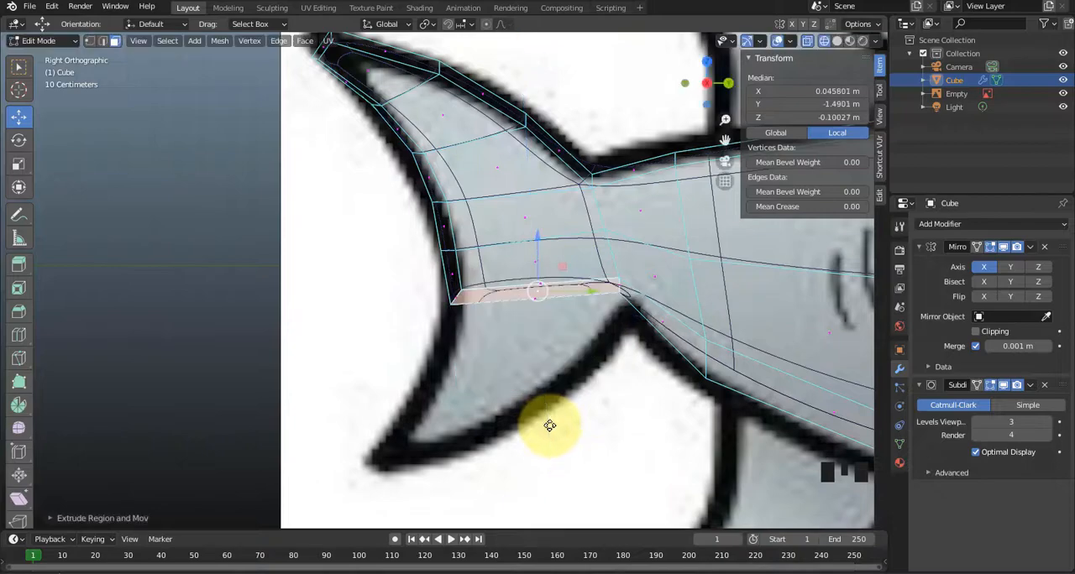
{"action": "key", "text": "ctrl+z"}
{"action": "key", "text": "ctrl+z"}
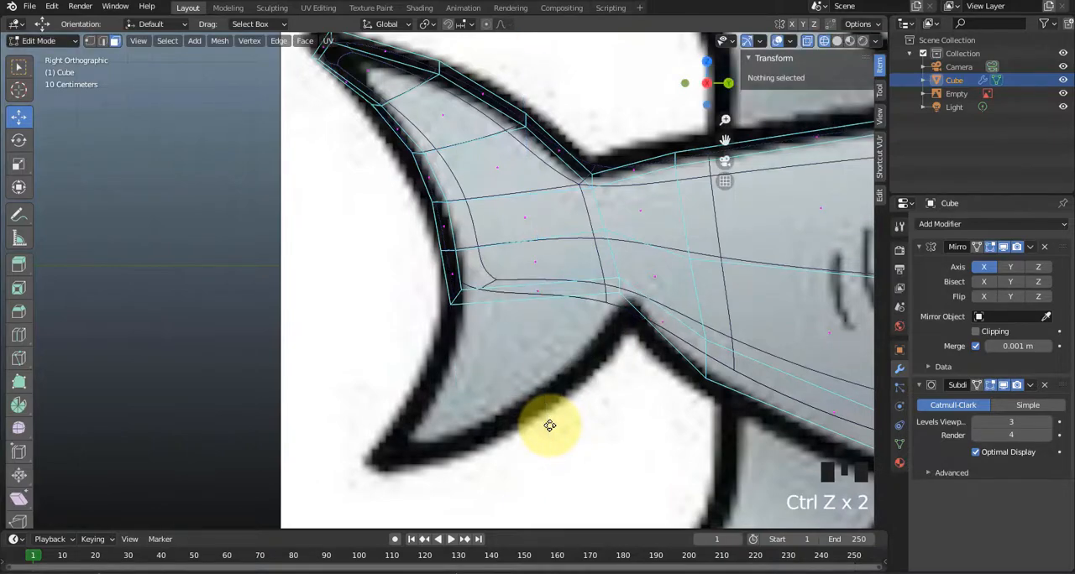
{"action": "key", "text": "ctrl+z"}
{"action": "key", "text": "ctrl+shift+z"}
Extrude the tail's underside face and move it to the reference's lower fin tip, at about Y -1.829 m, Z -0.755 m.
{"action": "left_click", "coordinate": [518, 293]}
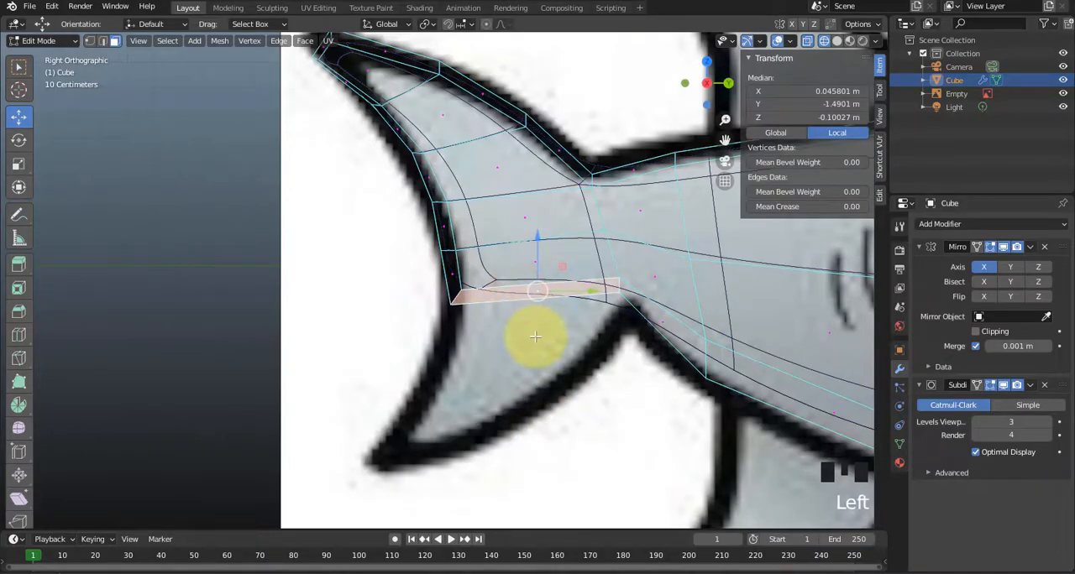
{"action": "key", "text": "e"}
{"action": "left_click", "coordinate": [534, 336]}
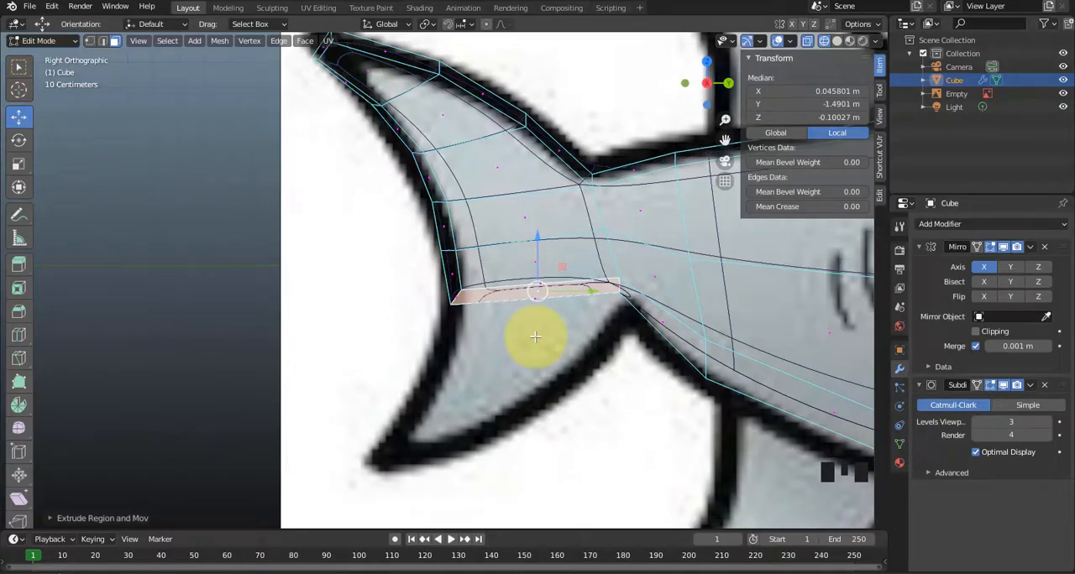
{"action": "scroll", "coordinate": [590, 351], "scroll_direction": "up", "scroll_amount": 1}
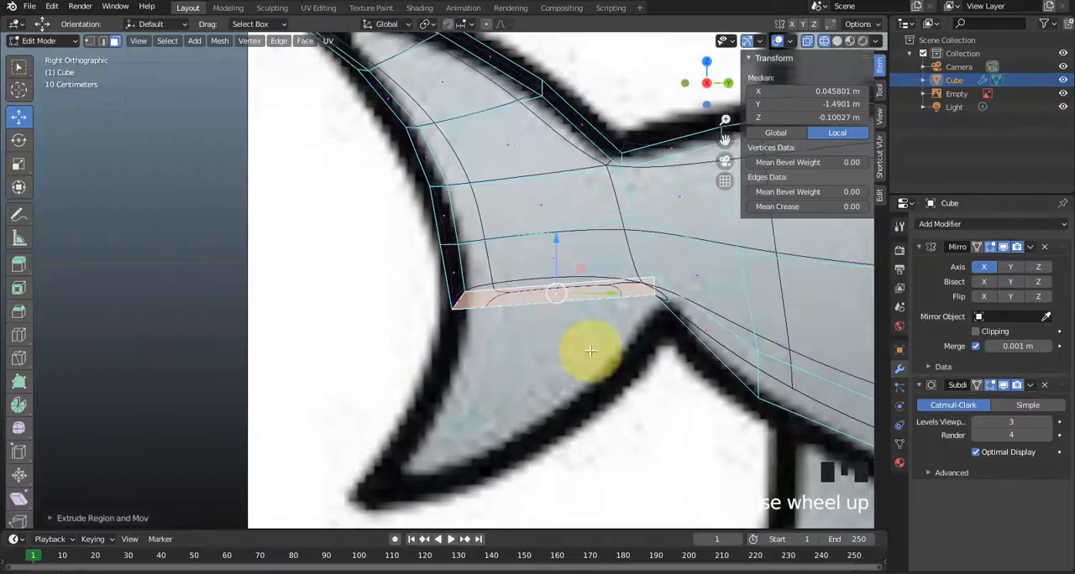
{"action": "middle_click_drag", "start_coordinate": [588, 372], "coordinate": [530, 291], "text": "shift"}
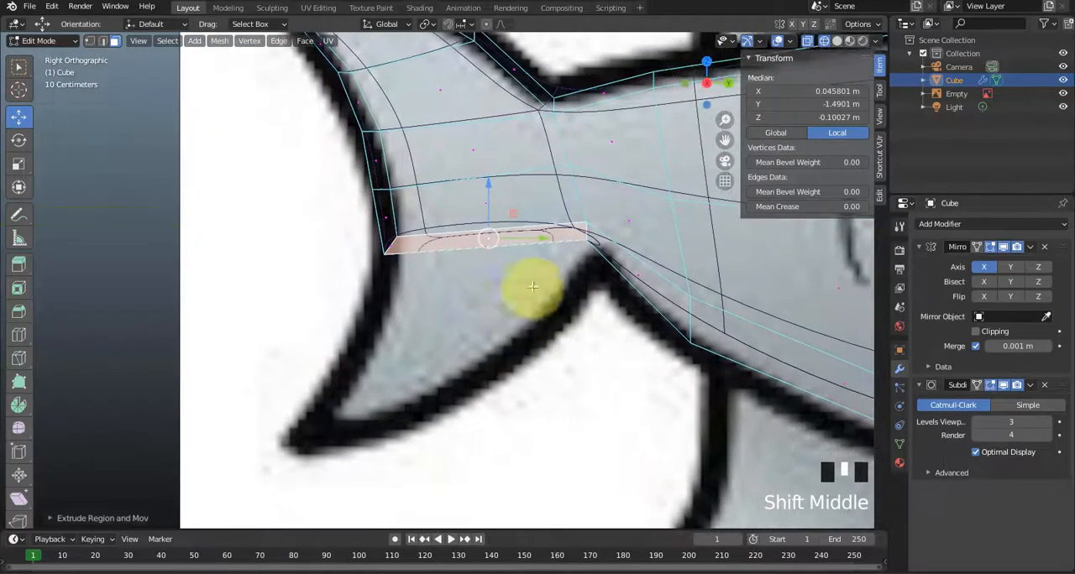
{"action": "left_click_drag", "start_coordinate": [513, 214], "coordinate": [411, 413]}
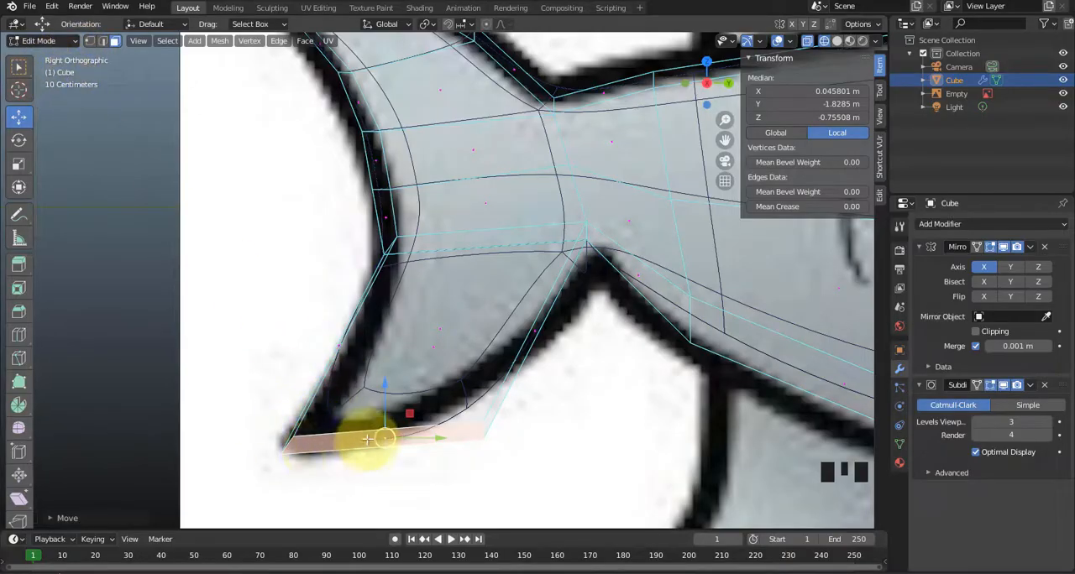
Hide the reference image, switch to Solid shading and delete the lower fin's inner face on the mirror plane.
{"action": "middle_click_drag", "start_coordinate": [449, 338], "coordinate": [596, 353]}
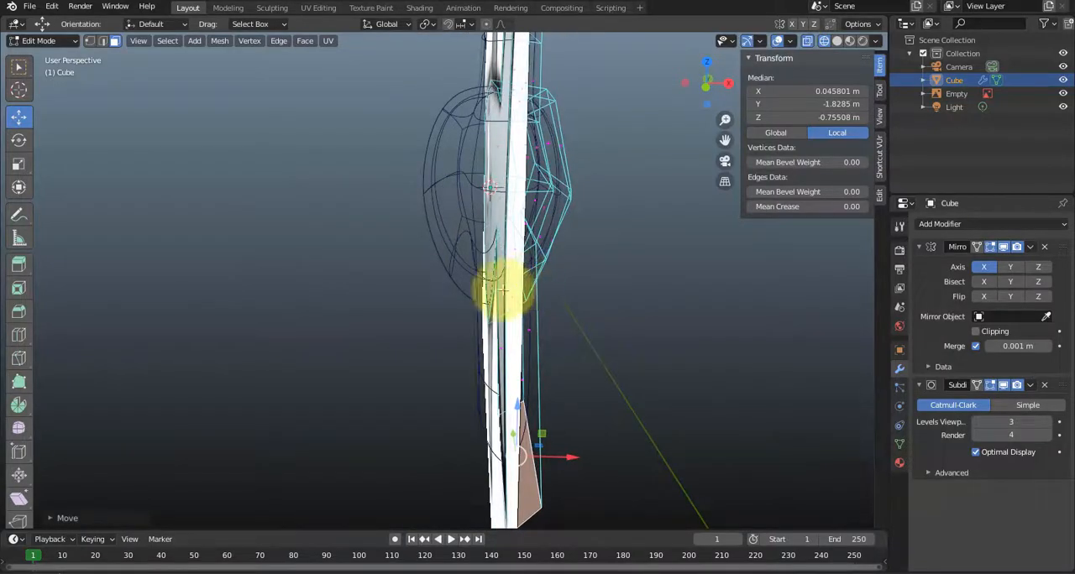
{"action": "middle_click_drag", "start_coordinate": [511, 328], "coordinate": [504, 324]}
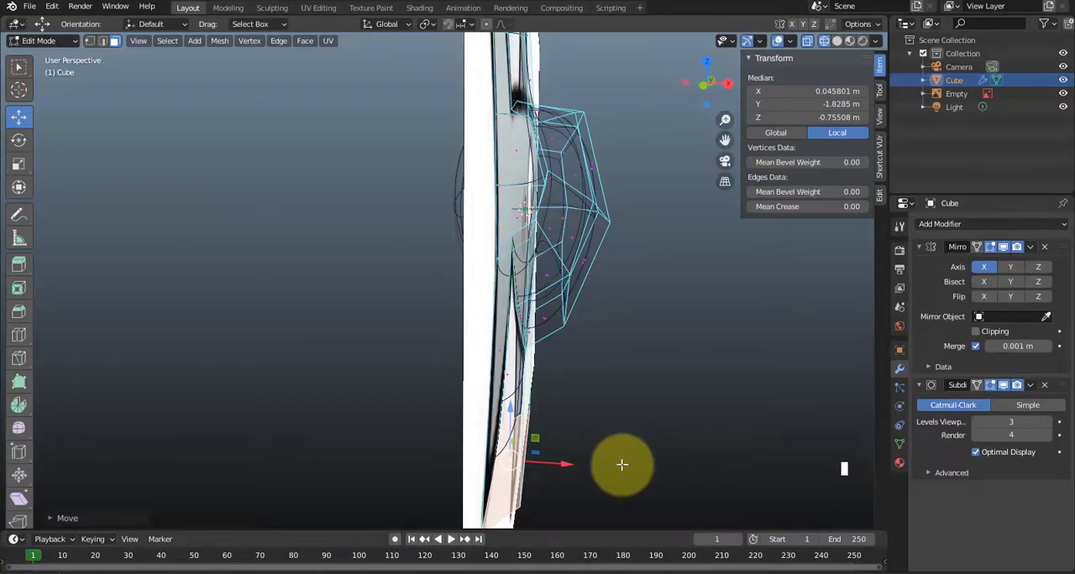
{"action": "middle_click_drag", "start_coordinate": [713, 484], "coordinate": [676, 443]}
{"action": "left_click", "coordinate": [1063, 93]}
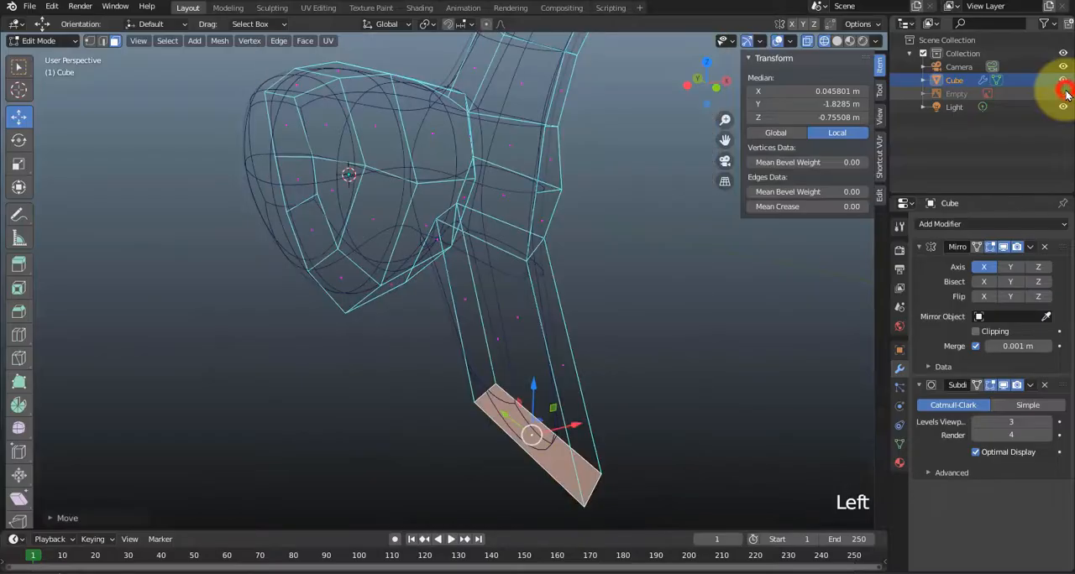
{"action": "left_click", "coordinate": [715, 324]}
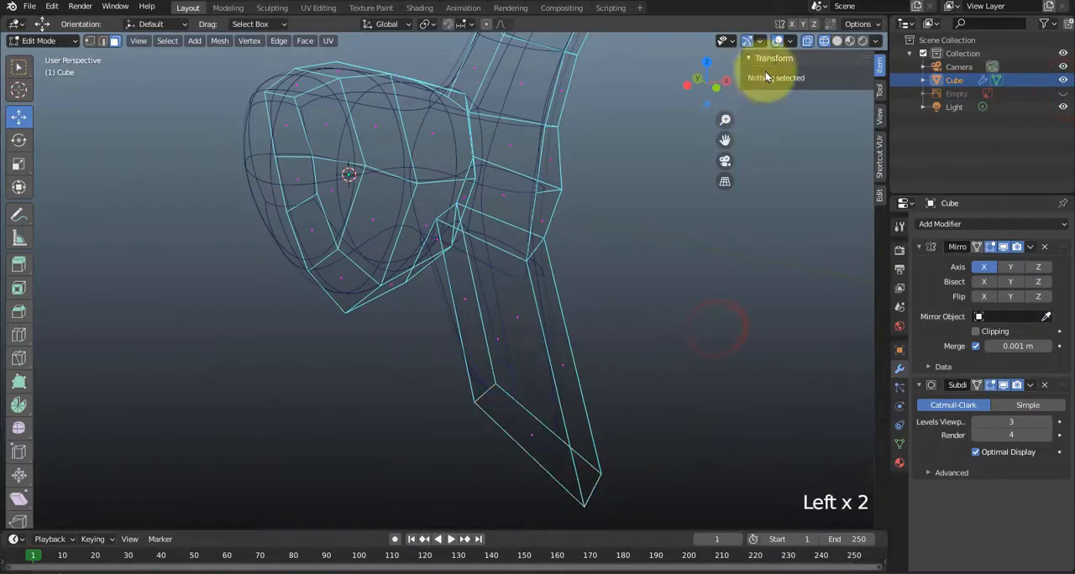
{"action": "left_click", "coordinate": [824, 40]}
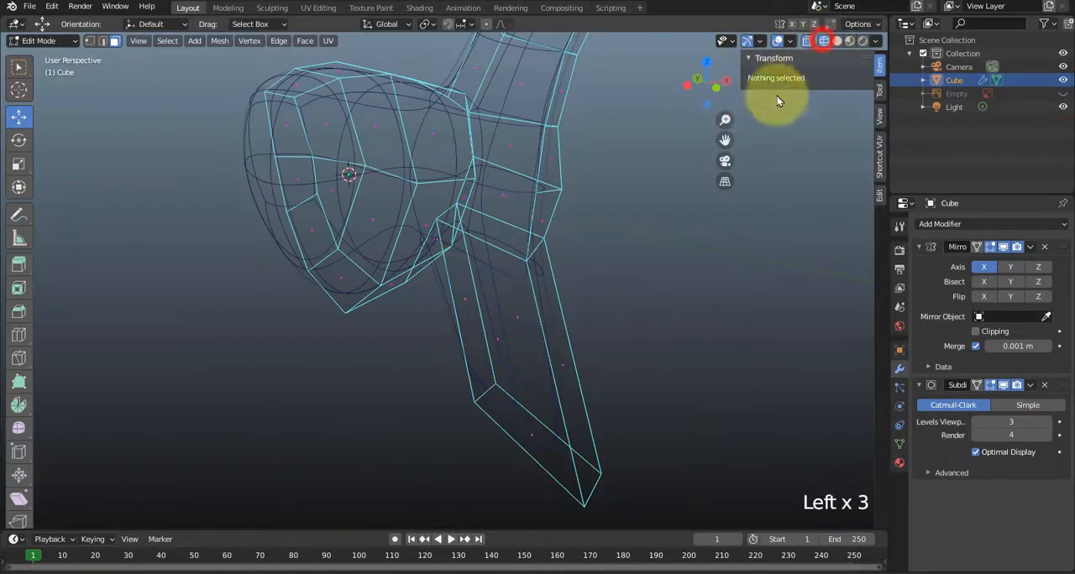
{"action": "left_click", "coordinate": [837, 41]}
{"action": "left_click", "coordinate": [508, 305]}
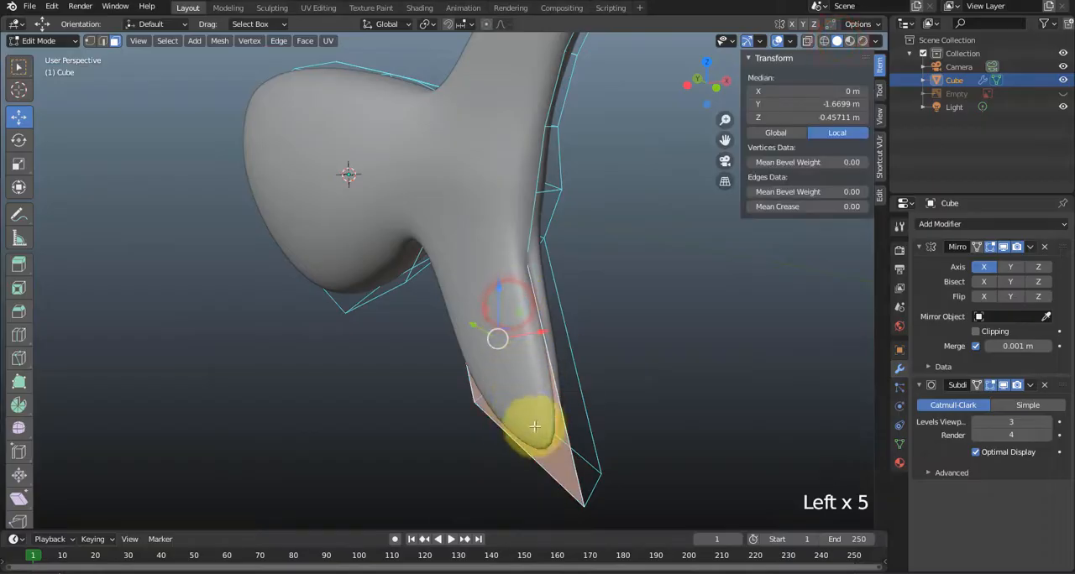
{"action": "middle_click_drag", "start_coordinate": [518, 432], "coordinate": [515, 413]}
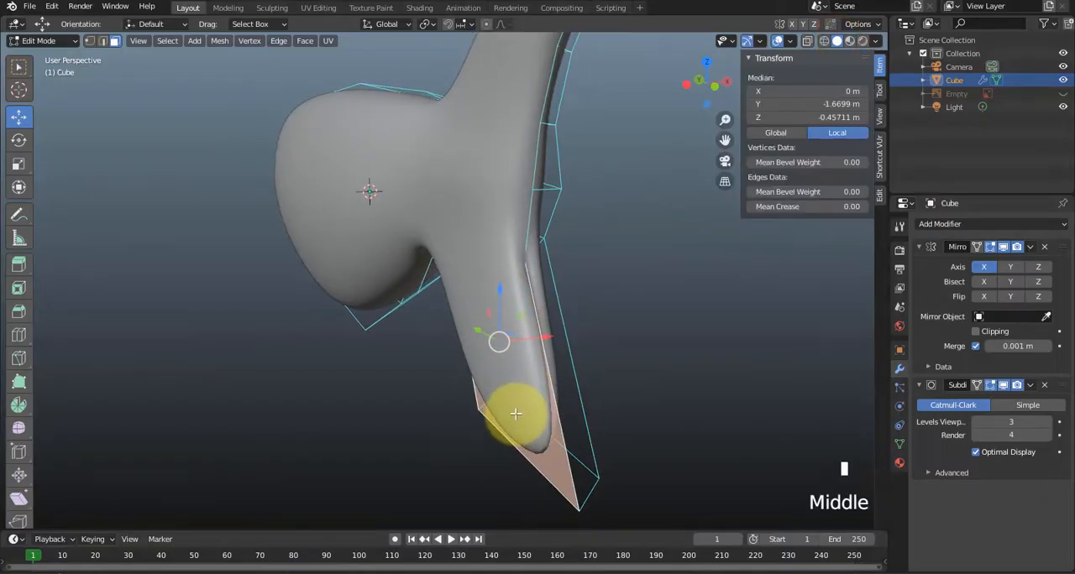
{"action": "key", "text": "Delete"}
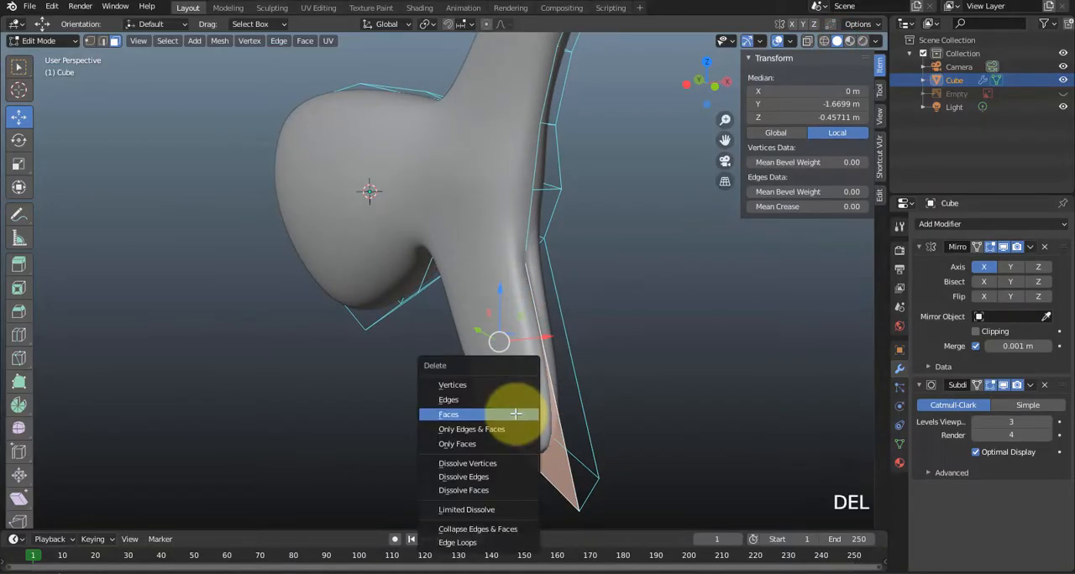
{"action": "left_click", "coordinate": [515, 415]}
Inspect the joined lower fin, and return to the right side view with the reference image shown.
{"action": "middle_click_drag", "start_coordinate": [540, 408], "coordinate": [531, 221]}
{"action": "middle_click_drag", "start_coordinate": [547, 324], "coordinate": [403, 332]}
{"action": "middle_click_drag", "start_coordinate": [511, 408], "coordinate": [448, 370]}
{"action": "key", "text": "KP_3"}
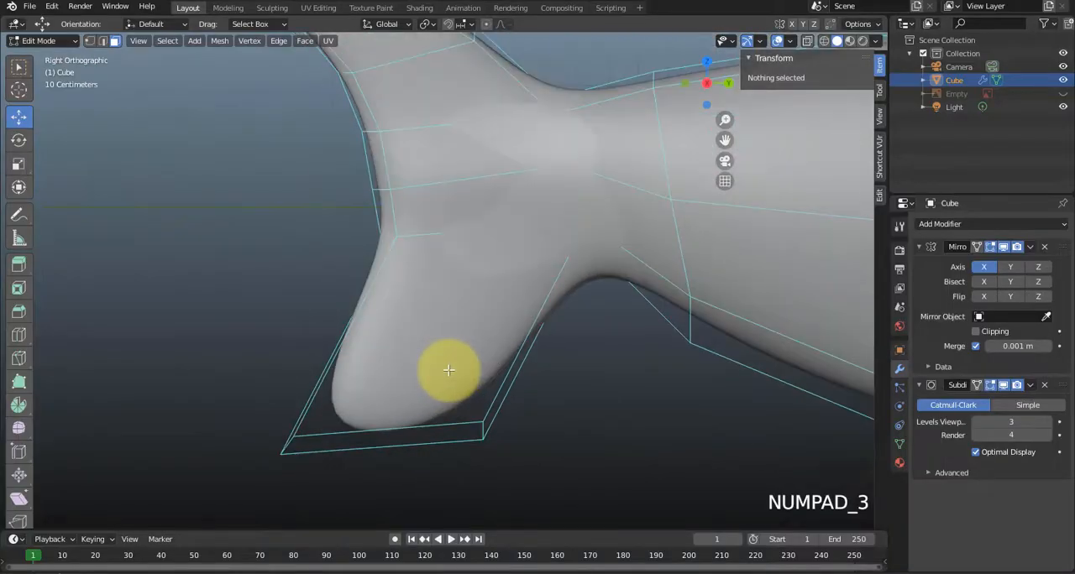
{"action": "left_click", "coordinate": [1063, 94]}
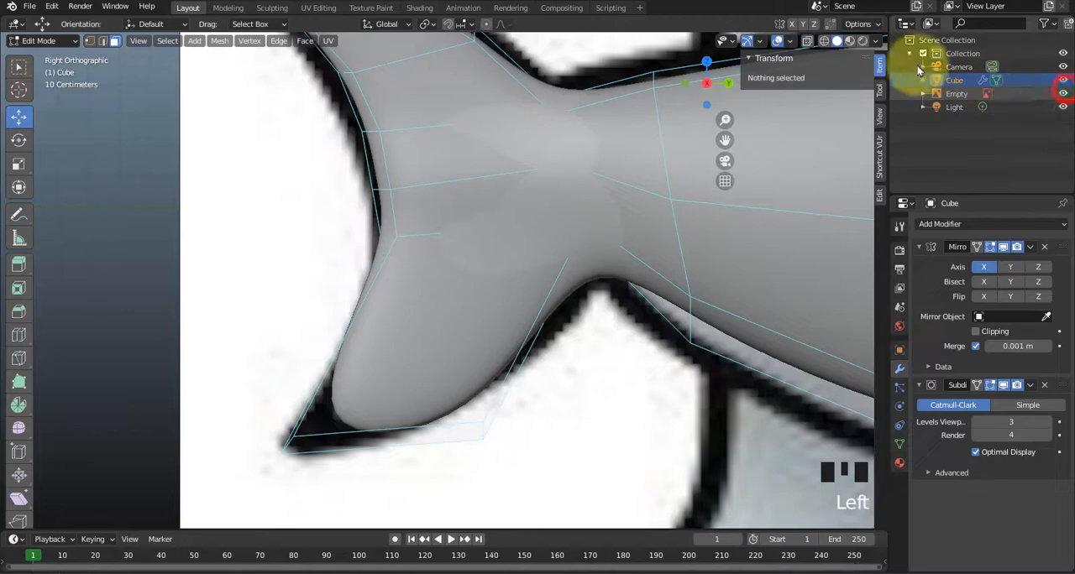
Turn on X-ray in Solid shading and raise the lower tail fin's outermost tip vertices slightly.
{"action": "left_click", "coordinate": [823, 40]}
{"action": "left_click", "coordinate": [836, 40]}
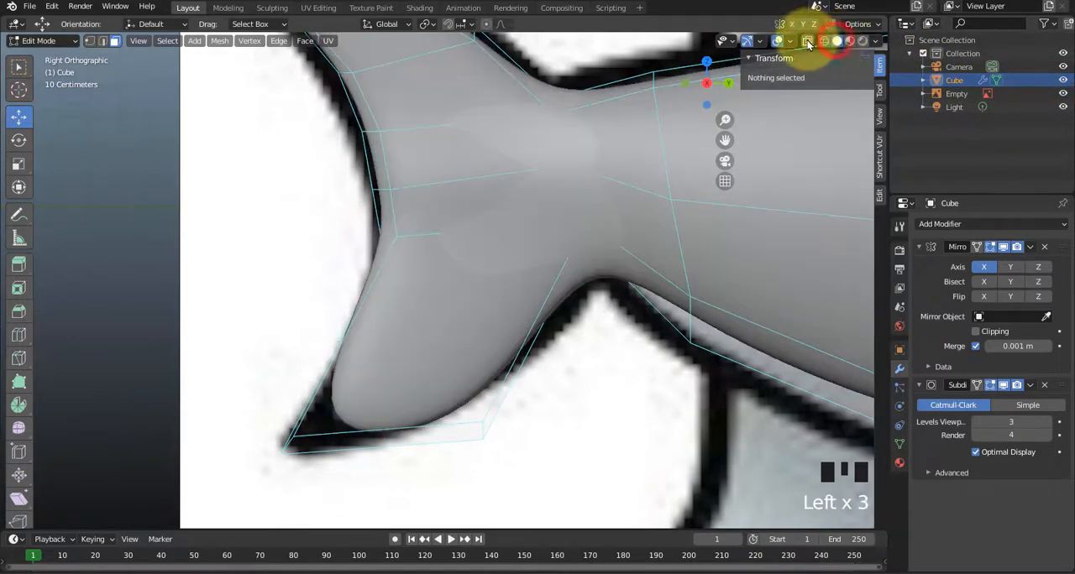
{"action": "left_click", "coordinate": [807, 40]}
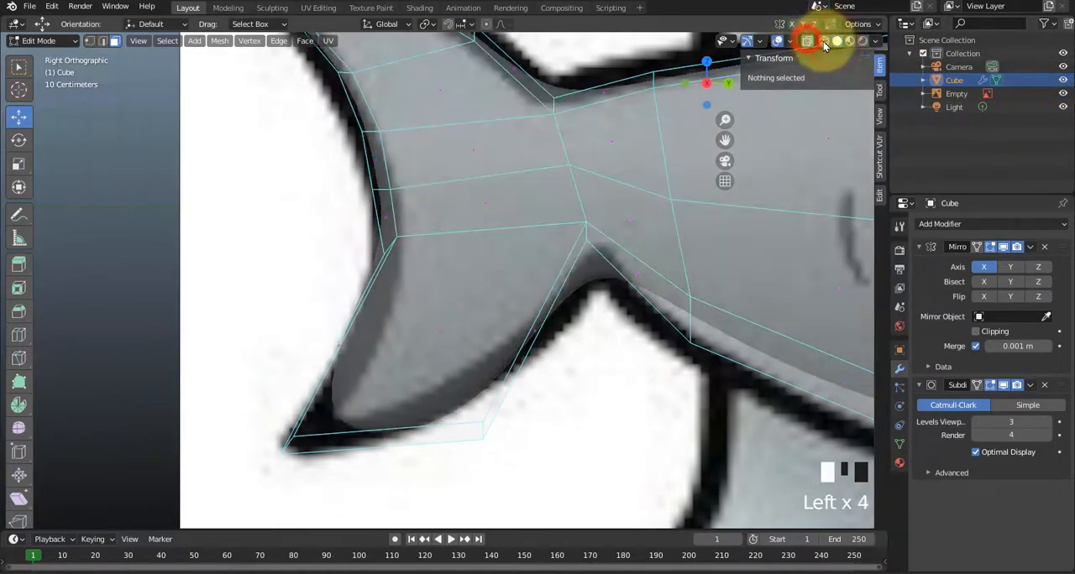
{"action": "left_click", "coordinate": [422, 382]}
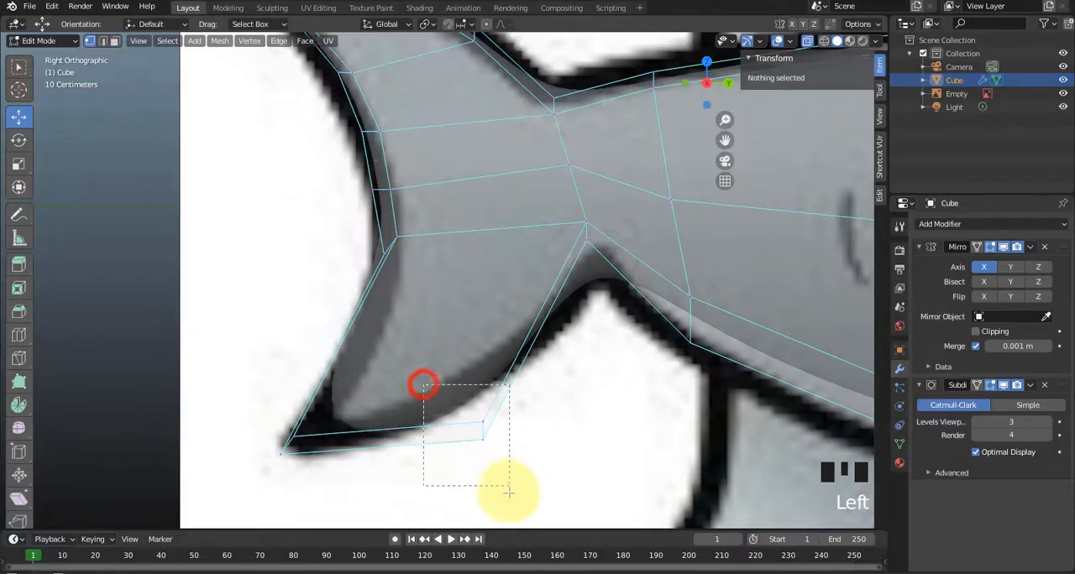
{"action": "left_click", "coordinate": [264, 420]}
{"action": "left_click_drag", "start_coordinate": [310, 418], "coordinate": [307, 407]}
Pull the lower fin's trailing corner vertices in to the reference's fin tip, and place the outer tip vertex at about Y -2.137 m, Z -0.735 m.
{"action": "left_click_drag", "start_coordinate": [423, 382], "coordinate": [510, 465]}
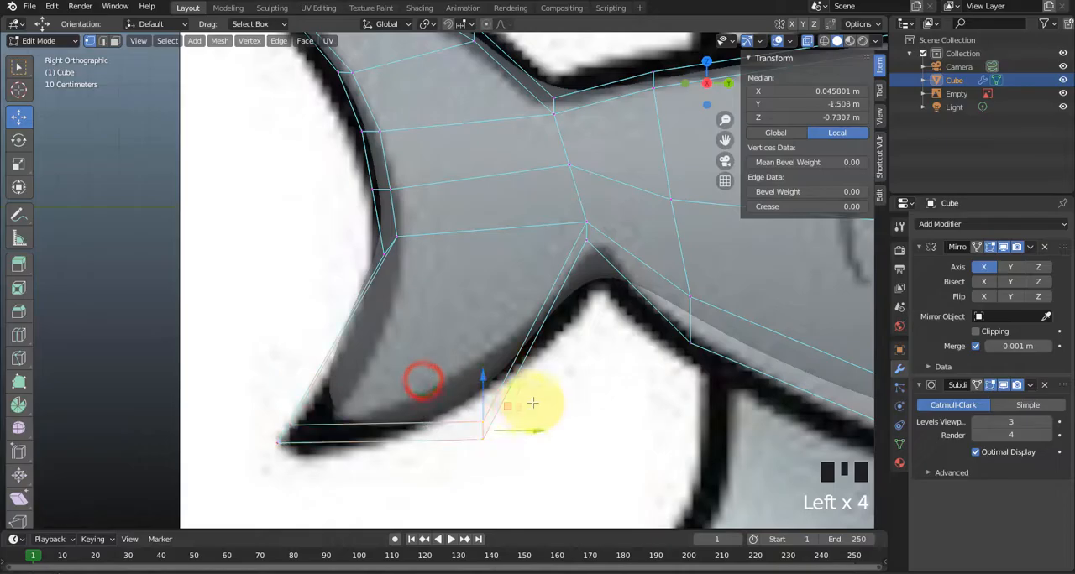
{"action": "left_click_drag", "start_coordinate": [506, 405], "coordinate": [337, 442]}
{"action": "left_click", "coordinate": [359, 493]}
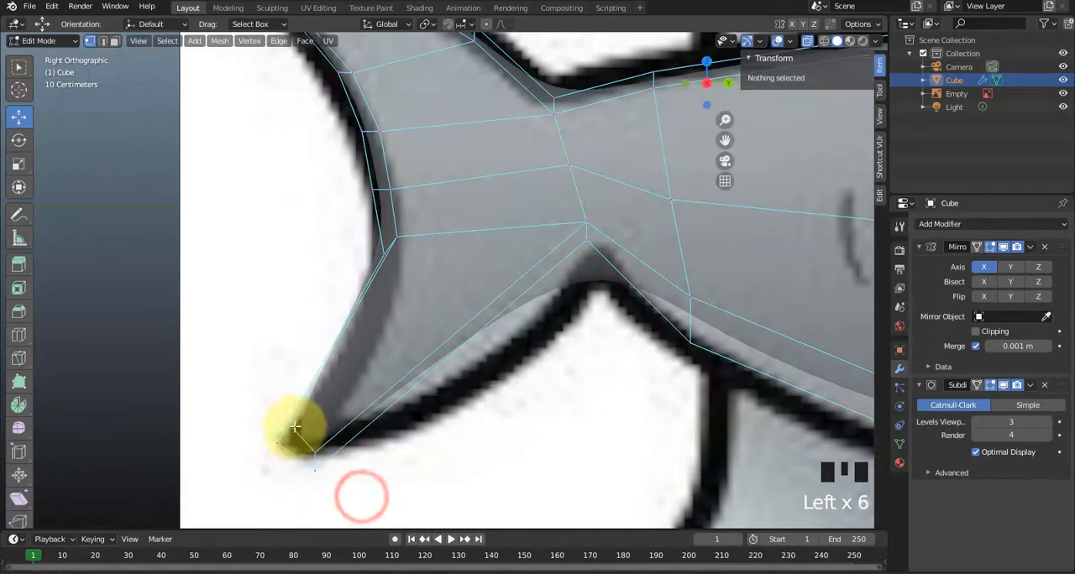
{"action": "left_click", "coordinate": [290, 426]}
{"action": "left_click_drag", "start_coordinate": [316, 401], "coordinate": [318, 407]}
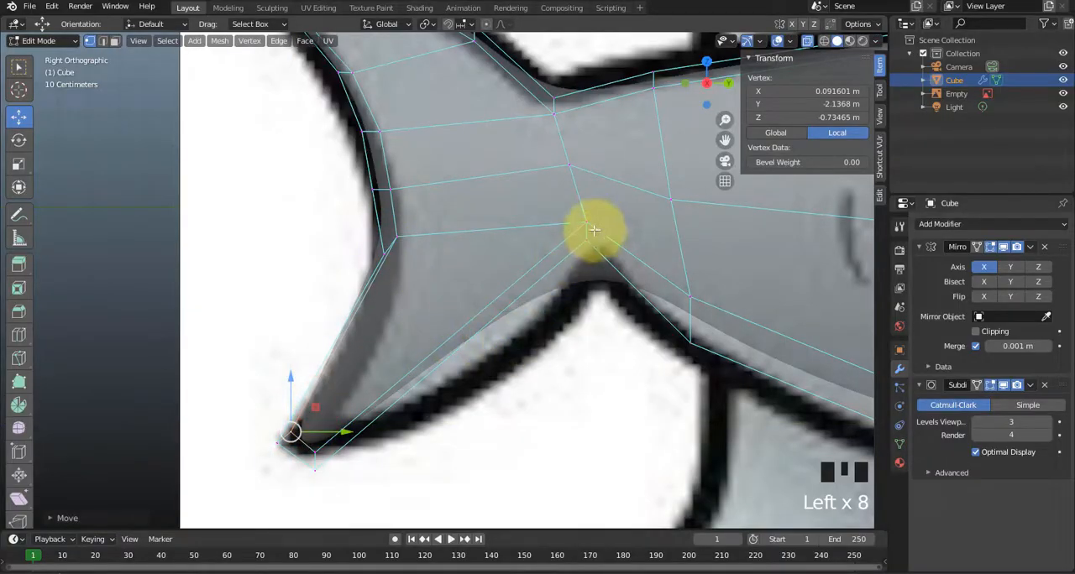
Add two loop cuts across the lower fin and shift them towards the body to follow the reference's curved rear edge.
{"action": "left_click", "coordinate": [508, 339]}
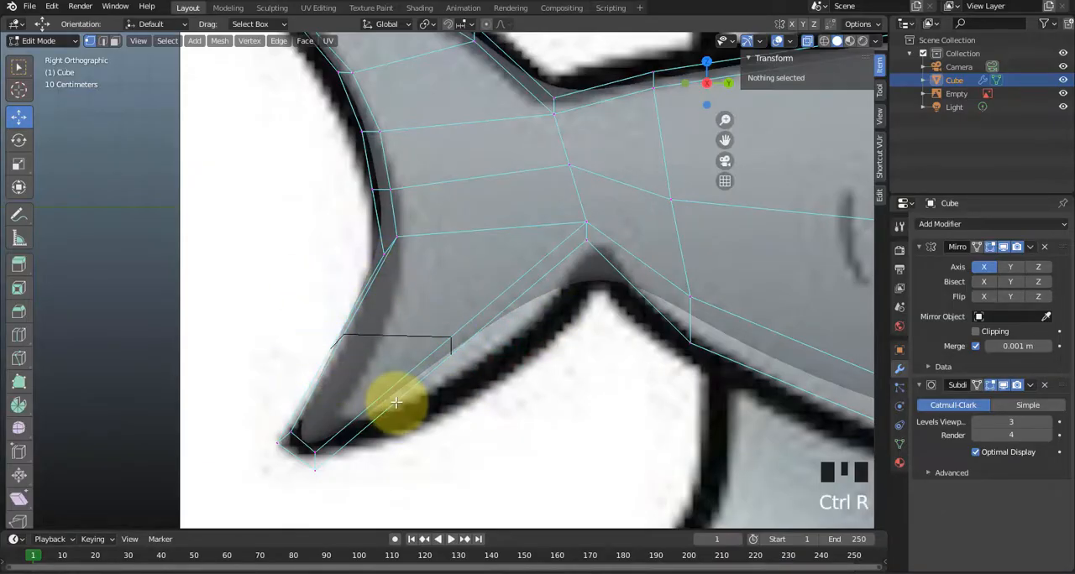
{"action": "left_click", "coordinate": [420, 332]}
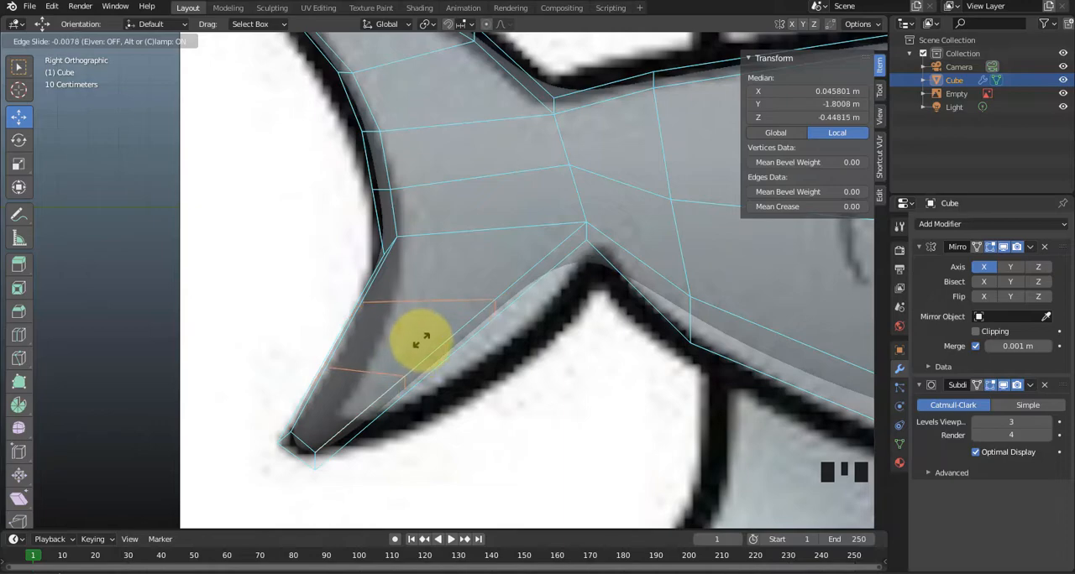
{"action": "left_click", "coordinate": [420, 340]}
{"action": "left_click_drag", "start_coordinate": [417, 320], "coordinate": [445, 329]}
{"action": "left_click", "coordinate": [492, 384]}
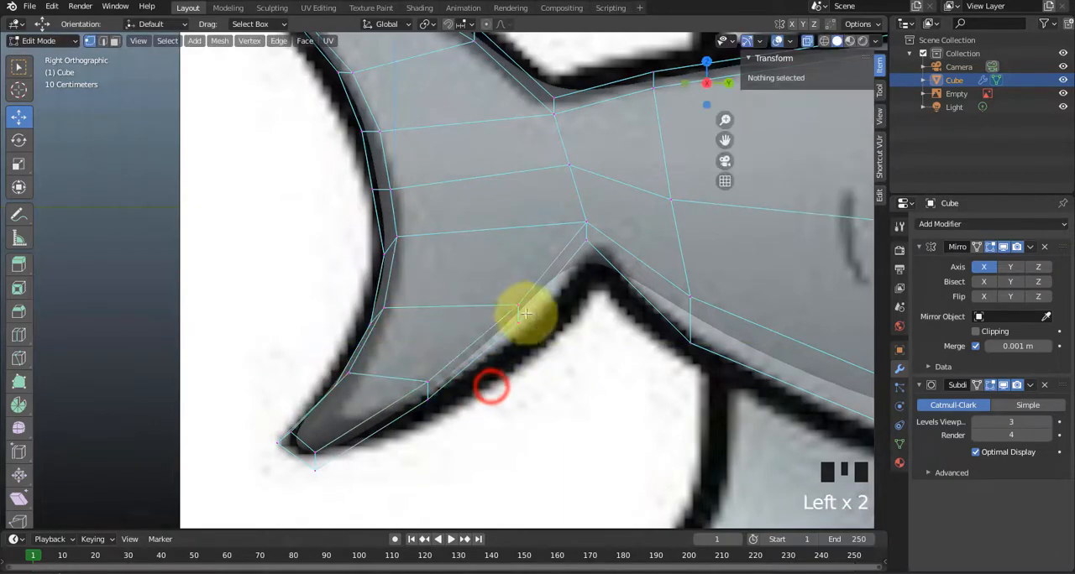
Move both loops' body-side vertex pairs out to the reference outline, with the upper pair at about Y -1.338 m, Z -0.42 m.
{"action": "key", "text": "1"}
{"action": "left_click_drag", "start_coordinate": [496, 288], "coordinate": [546, 328]}
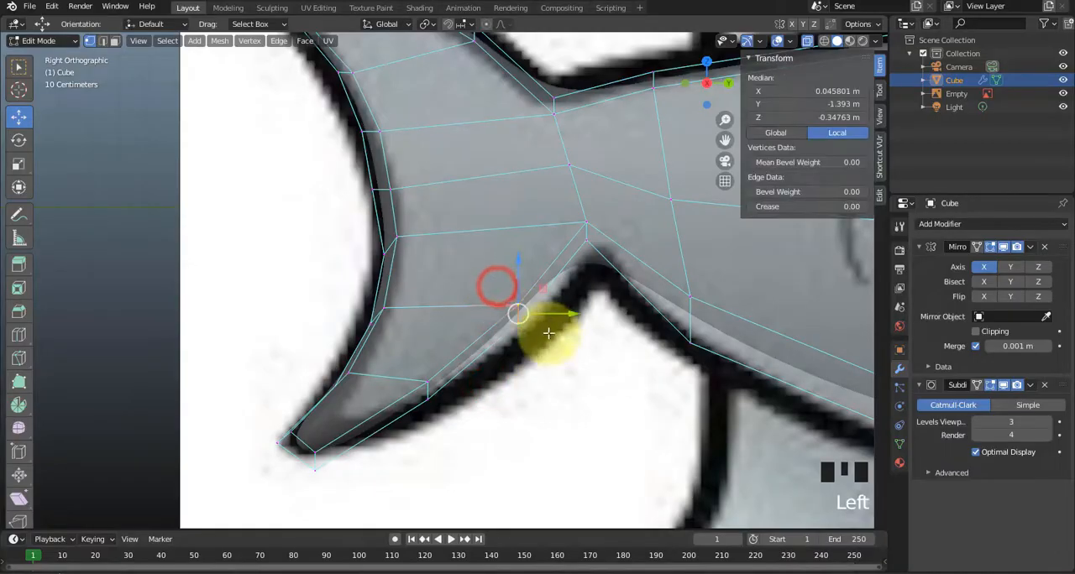
{"action": "left_click_drag", "start_coordinate": [546, 285], "coordinate": [561, 308]}
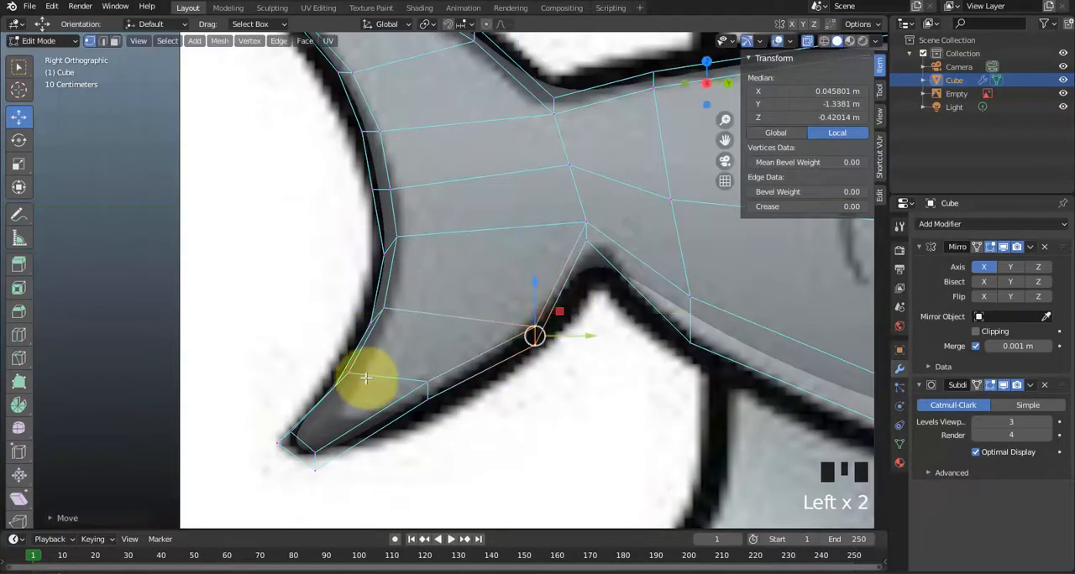
{"action": "left_click_drag", "start_coordinate": [405, 369], "coordinate": [471, 435]}
{"action": "left_click_drag", "start_coordinate": [448, 367], "coordinate": [439, 406]}
{"action": "left_click", "coordinate": [437, 463]}
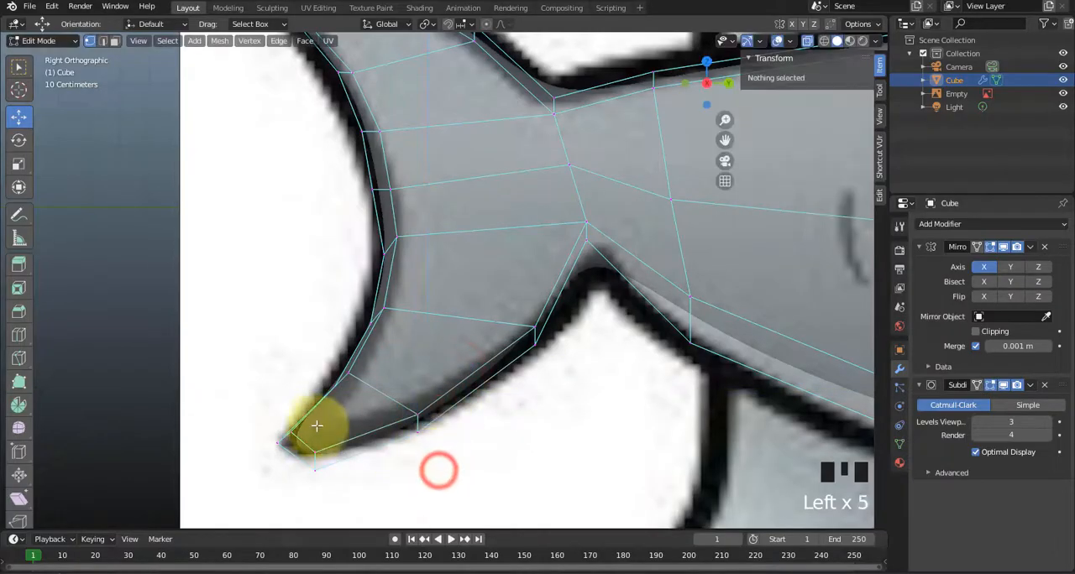
Move the fin's side tip vertex to about Y -2.124 m, Z -0.75 m, and lower the adjacent rear-edge loop vertex slightly.
{"action": "left_click", "coordinate": [288, 429]}
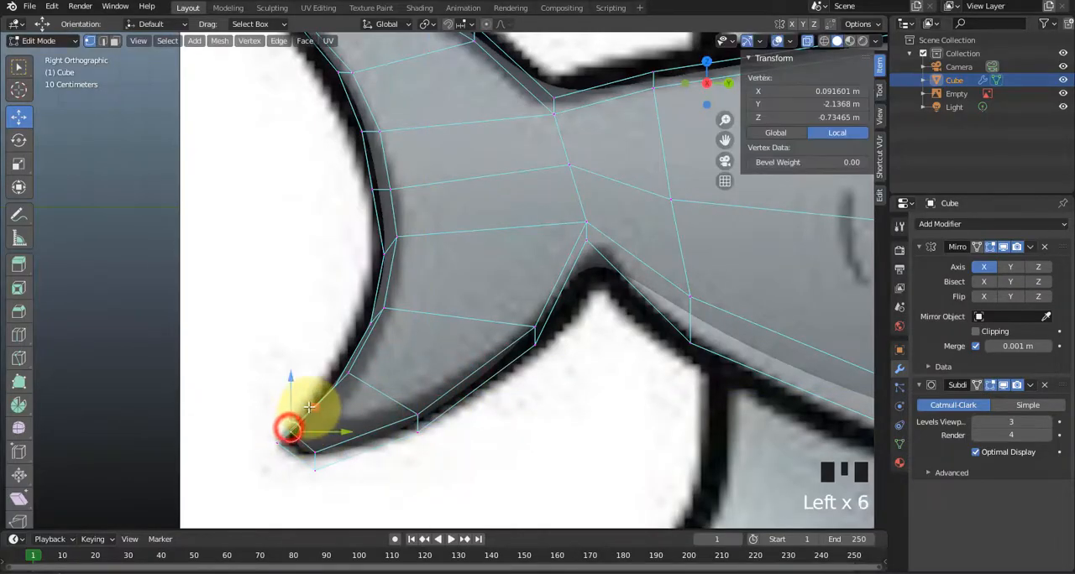
{"action": "left_click_drag", "start_coordinate": [285, 430], "coordinate": [318, 413]}
{"action": "left_click", "coordinate": [345, 389]}
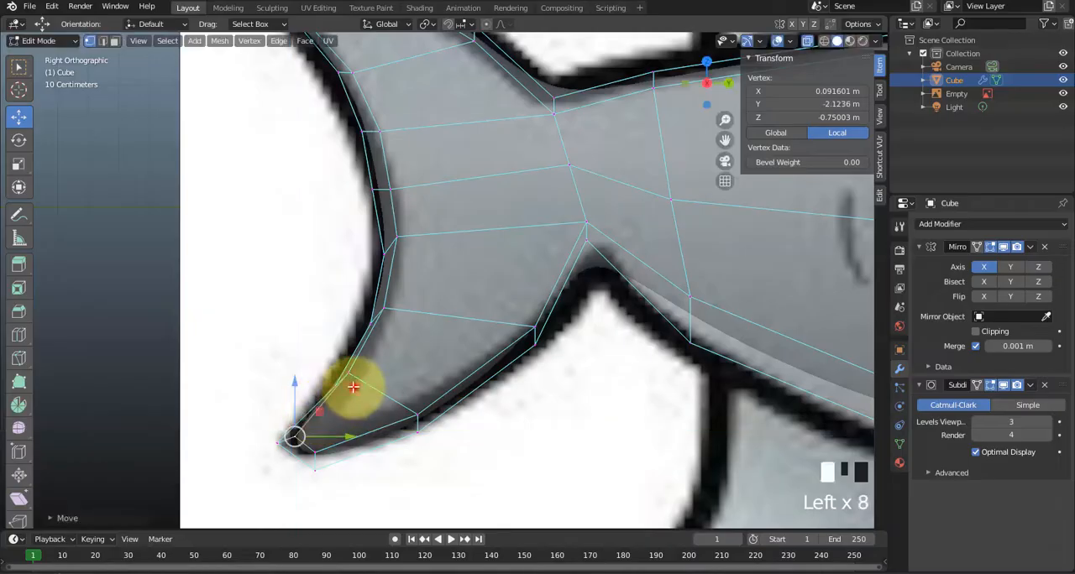
{"action": "left_click", "coordinate": [354, 375]}
{"action": "left_click", "coordinate": [373, 350]}
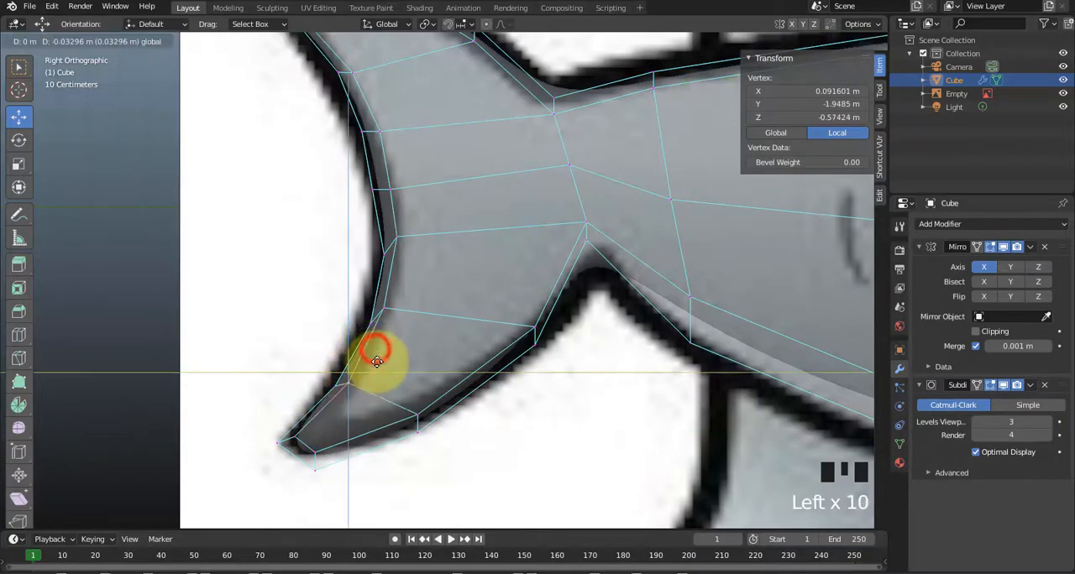
{"action": "left_click", "coordinate": [481, 293]}
Nudge the tail's rear-edge vertices between the two fins, placing the mirror-plane vertex at about Y -1.841 m, Z 0.059 m.
{"action": "scroll", "coordinate": [462, 315], "scroll_direction": "down", "scroll_amount": 1}
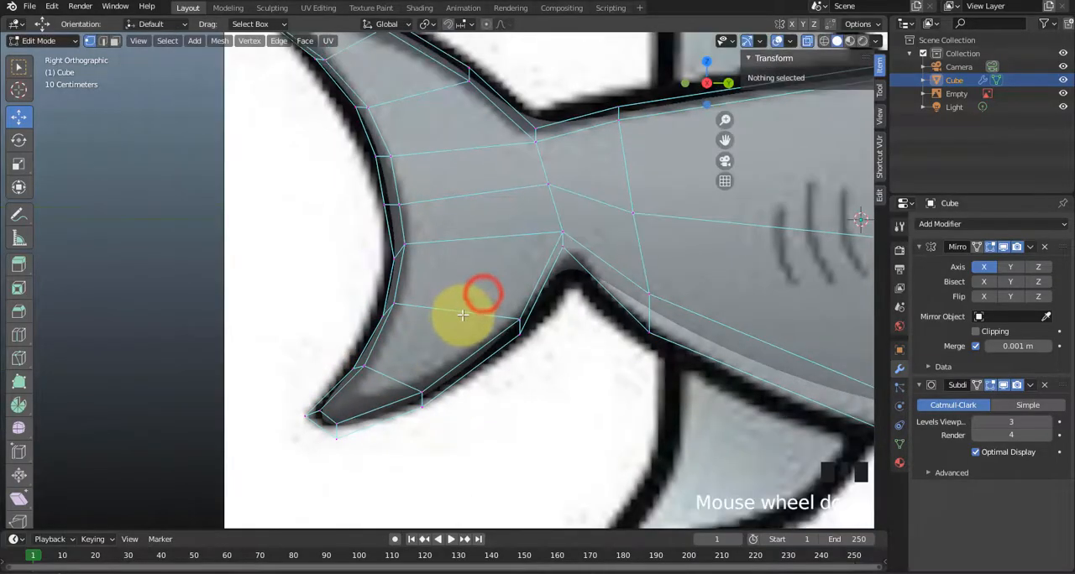
{"action": "mouse_move", "coordinate": [378, 201]}
{"action": "left_mouse_down"}
{"action": "mouse_move", "coordinate": [431, 207]}
{"action": "mouse_move", "coordinate": [391, 201]}
{"action": "left_mouse_up"}
{"action": "left_click", "coordinate": [419, 241]}
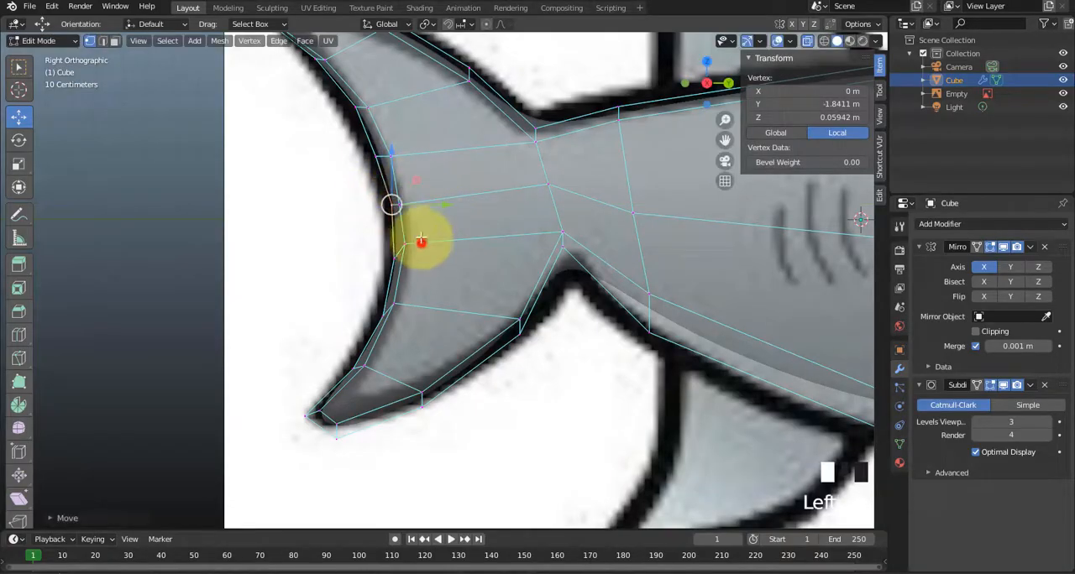
{"action": "left_click_drag", "start_coordinate": [427, 205], "coordinate": [437, 206]}
{"action": "left_click", "coordinate": [487, 271]}
Turn off X-ray, switch to Material Preview shading and hide the reference image.
{"action": "scroll", "coordinate": [487, 271], "scroll_direction": "down", "scroll_amount": 3}
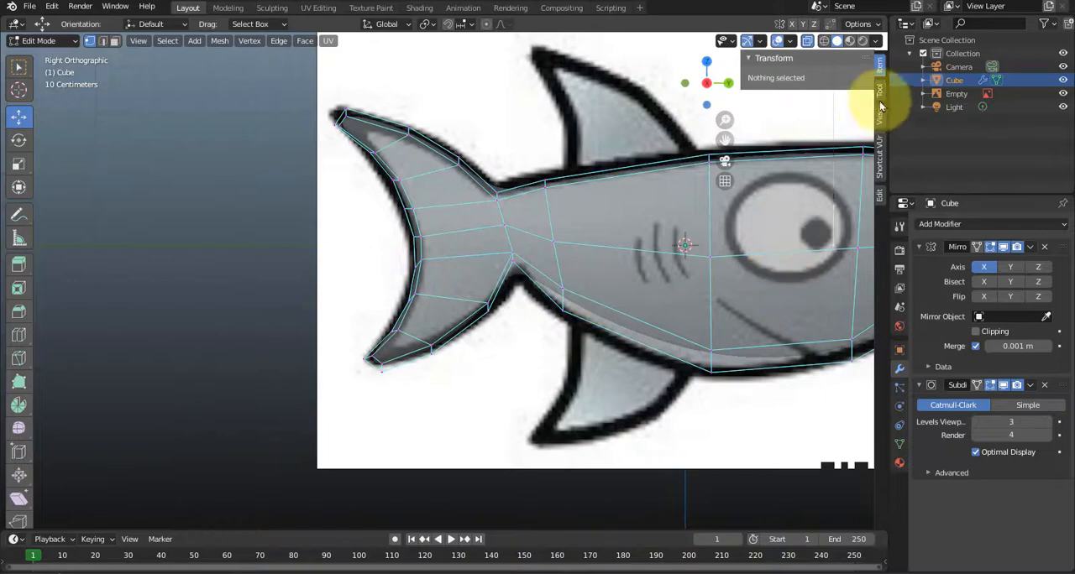
{"action": "left_click", "coordinate": [806, 40]}
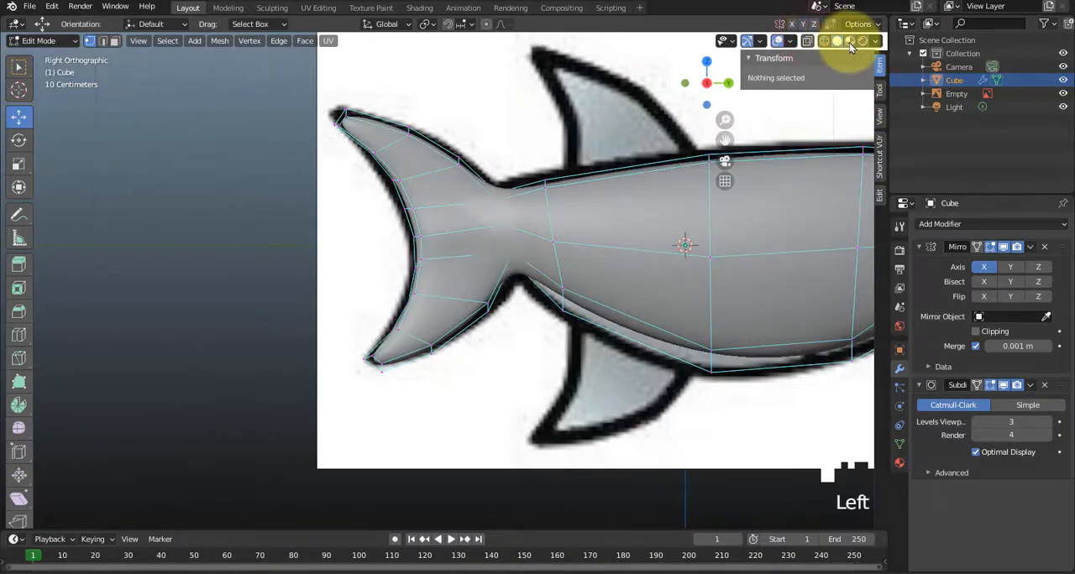
{"action": "double_click", "coordinate": [850, 41]}
{"action": "mouse_move", "coordinate": [647, 293]}
{"action": "middle_mouse_down"}
{"action": "mouse_move", "coordinate": [546, 324]}
{"action": "mouse_move", "coordinate": [498, 315]}
{"action": "mouse_move", "coordinate": [512, 311]}
{"action": "middle_mouse_up"}
{"action": "left_click", "coordinate": [1062, 93]}
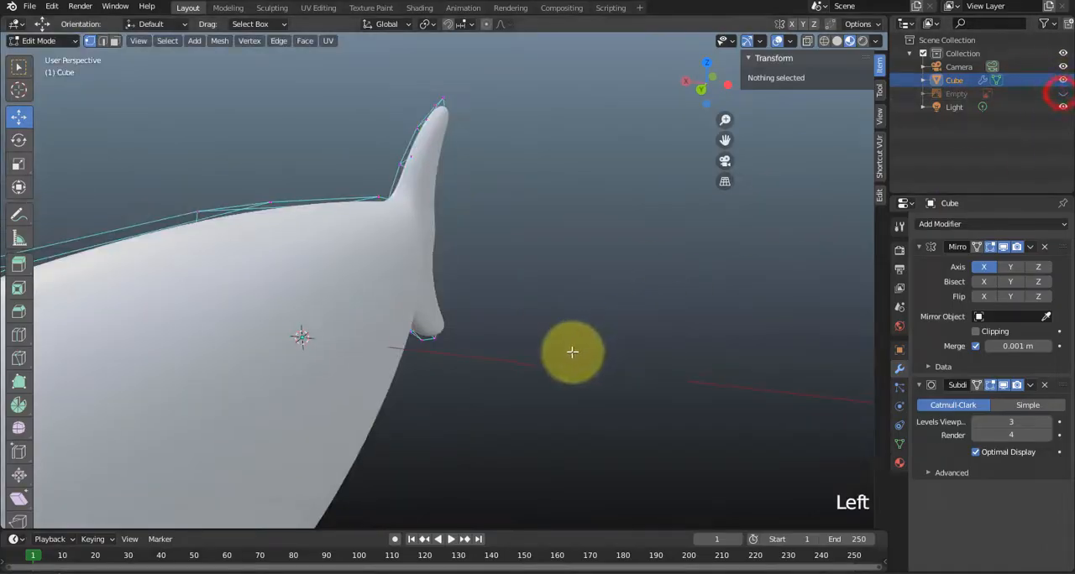
Examine the shark's body and both tail fins from several angles, including the right side view.
{"action": "middle_click_drag", "start_coordinate": [572, 352], "coordinate": [533, 307]}
{"action": "scroll", "coordinate": [533, 307], "scroll_direction": "down", "scroll_amount": 3}
{"action": "middle_click_drag", "start_coordinate": [434, 320], "coordinate": [492, 326]}
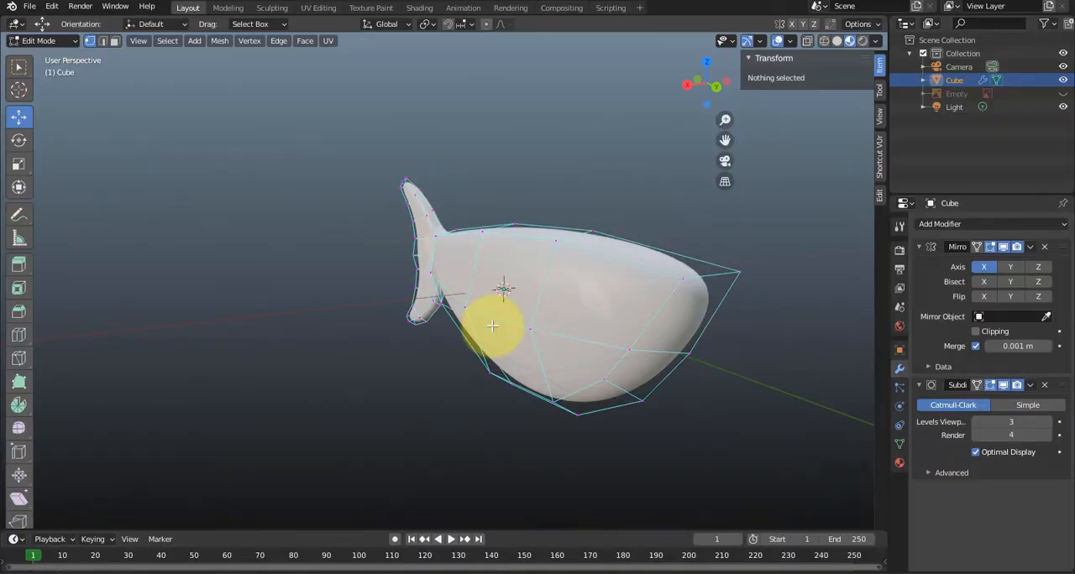
{"action": "middle_click_drag", "start_coordinate": [476, 361], "coordinate": [496, 397]}
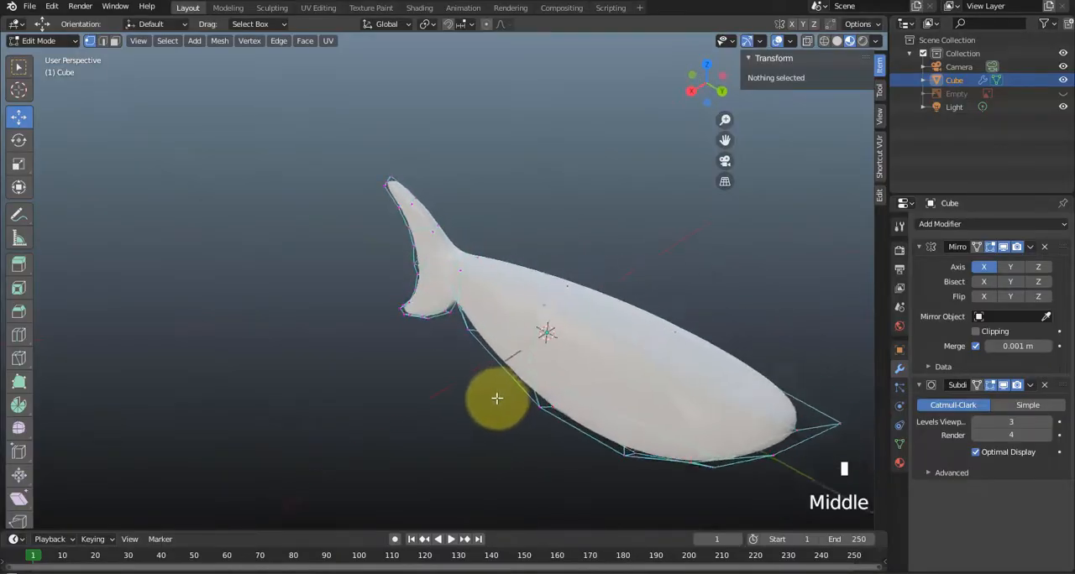
{"action": "scroll", "coordinate": [557, 356], "scroll_direction": "up", "scroll_amount": 2}
{"action": "middle_click_drag", "start_coordinate": [564, 364], "coordinate": [378, 346], "text": "shift"}
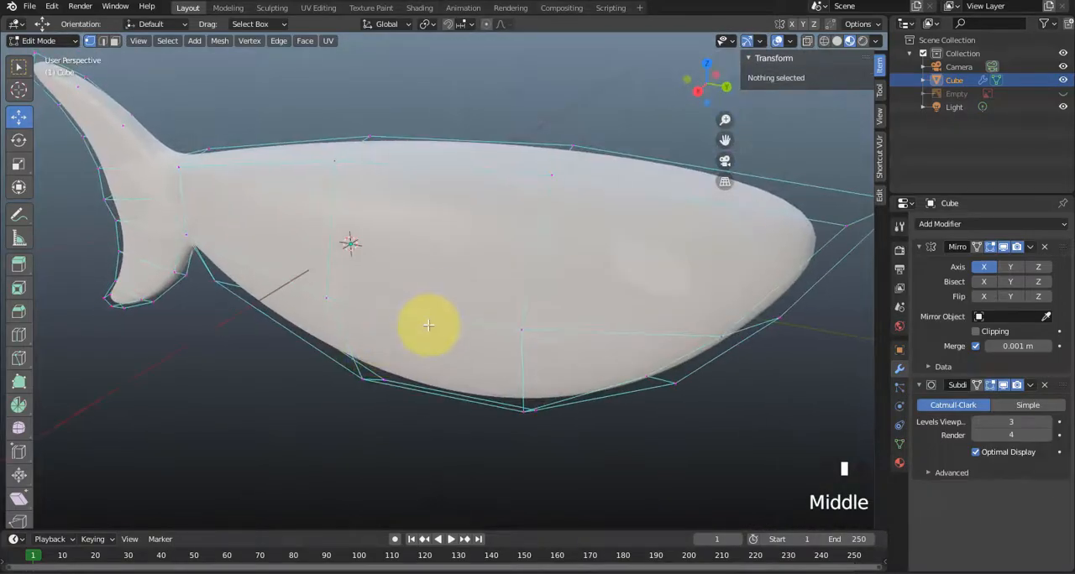
{"action": "key", "text": "KP_3"}
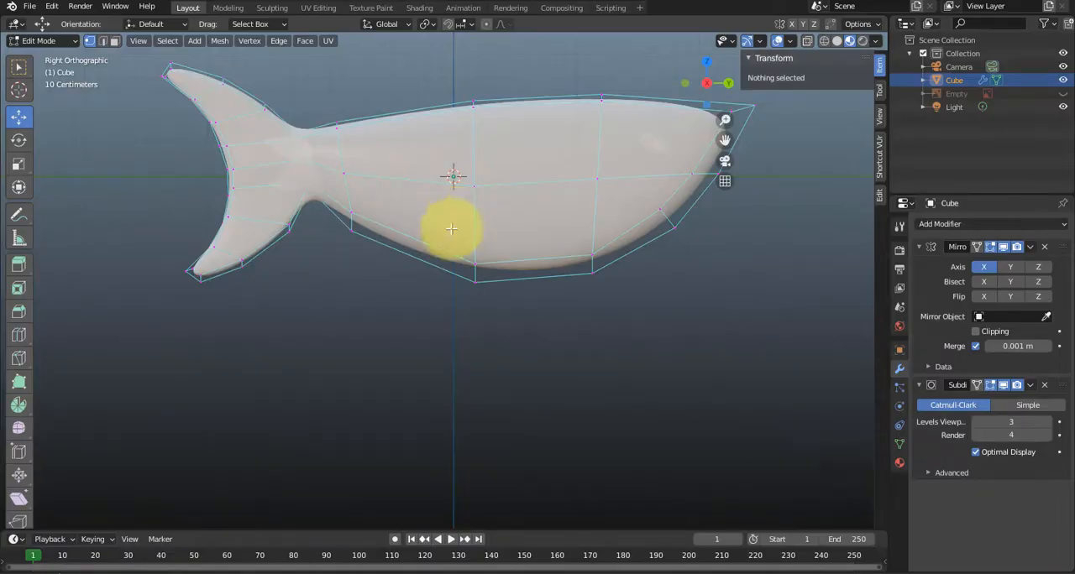
{"action": "middle_click_drag", "start_coordinate": [422, 276], "coordinate": [448, 352]}
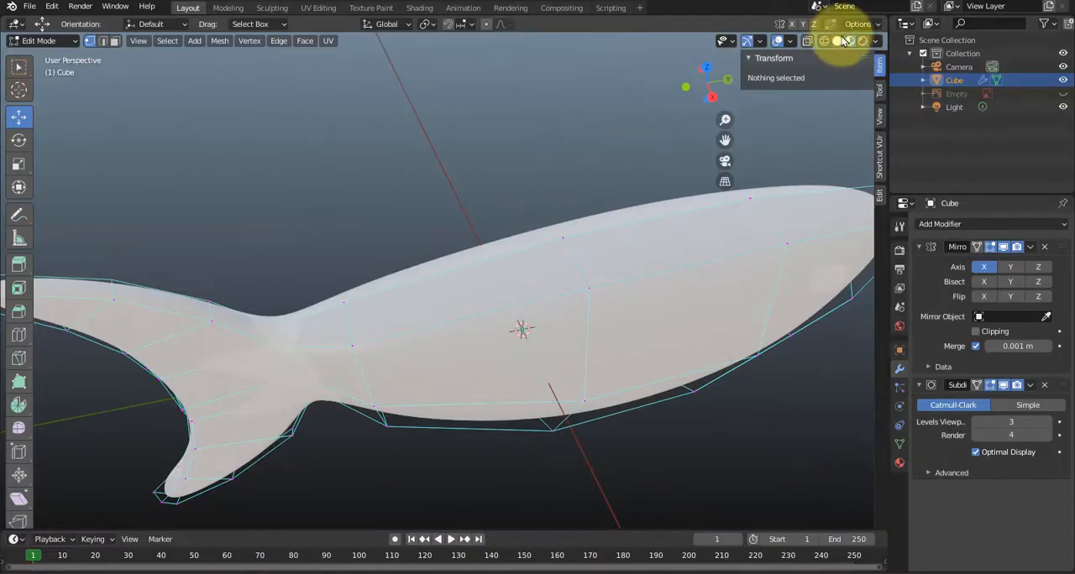
Switch to Solid shading, show the tools in two columns, and cut a zigzag outline with the Knife into the upper body face ahead of the tail.
{"action": "left_click", "coordinate": [837, 40]}
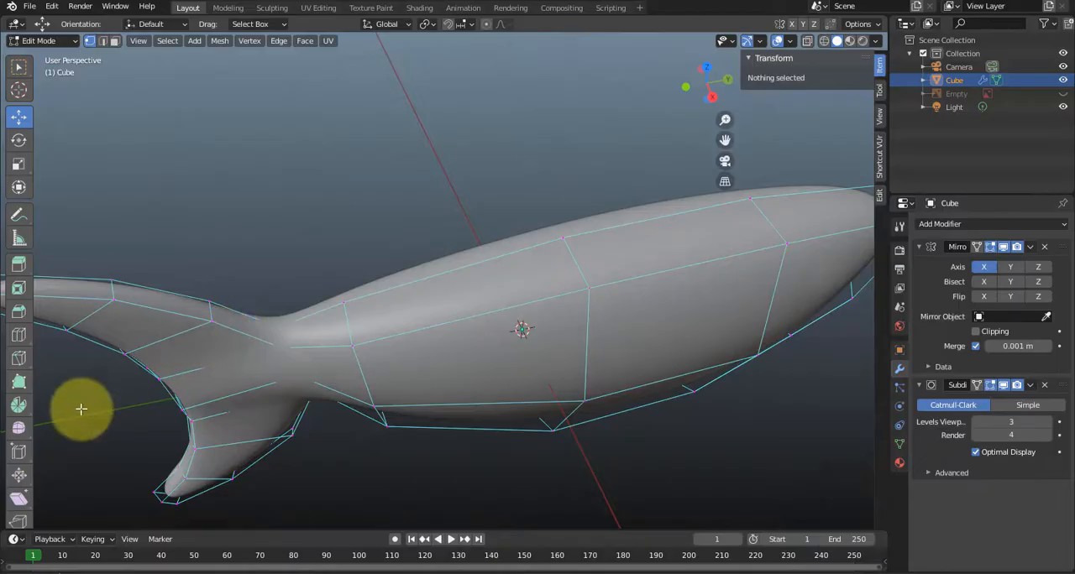
{"action": "left_click_drag", "start_coordinate": [38, 411], "coordinate": [59, 405]}
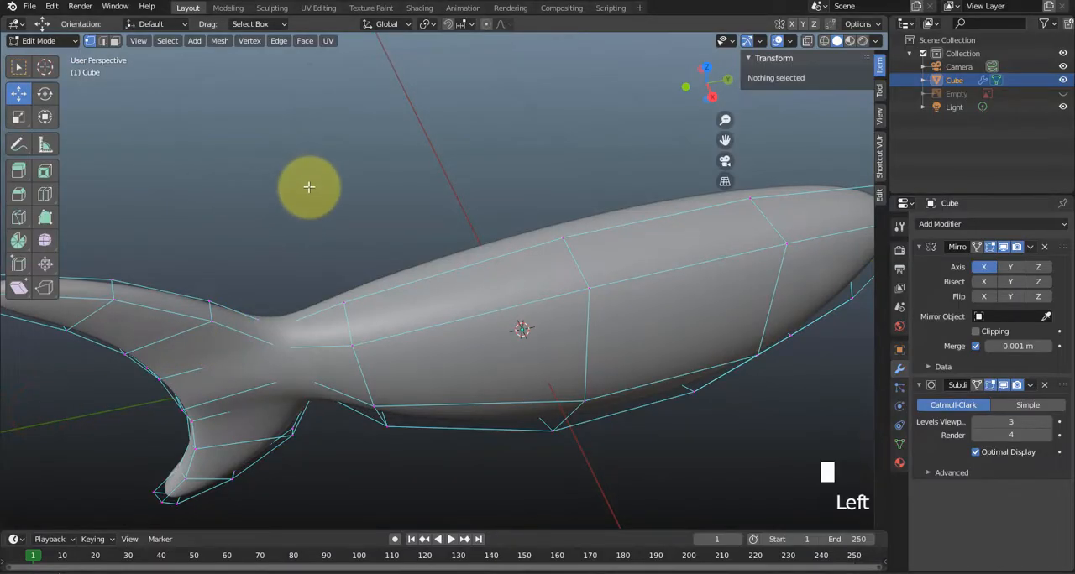
{"action": "key", "text": "k"}
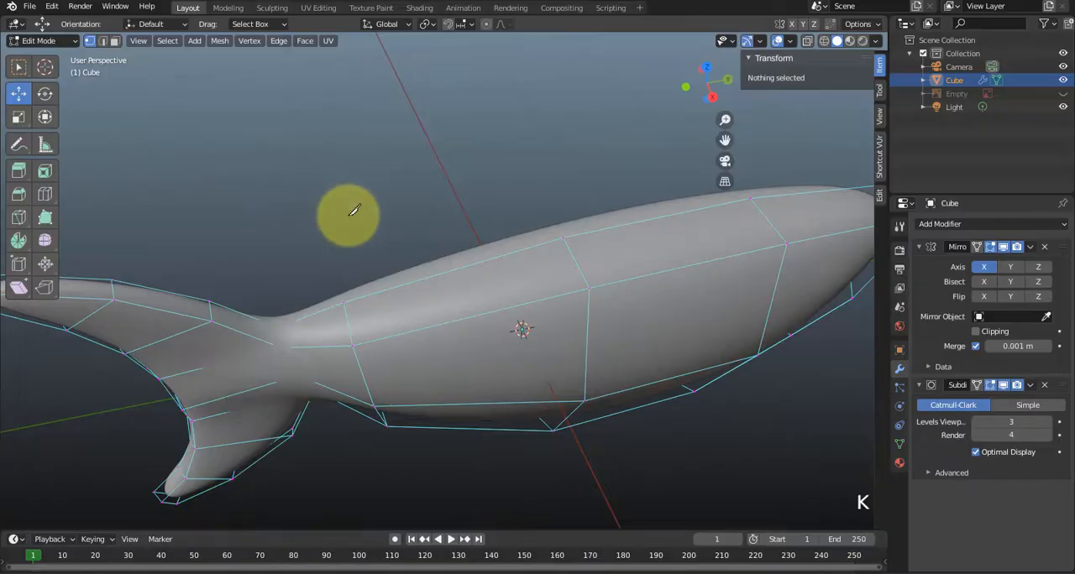
{"action": "left_click", "coordinate": [380, 315]}
{"action": "left_click", "coordinate": [431, 297]}
{"action": "left_click", "coordinate": [471, 300]}
{"action": "left_click", "coordinate": [506, 280]}
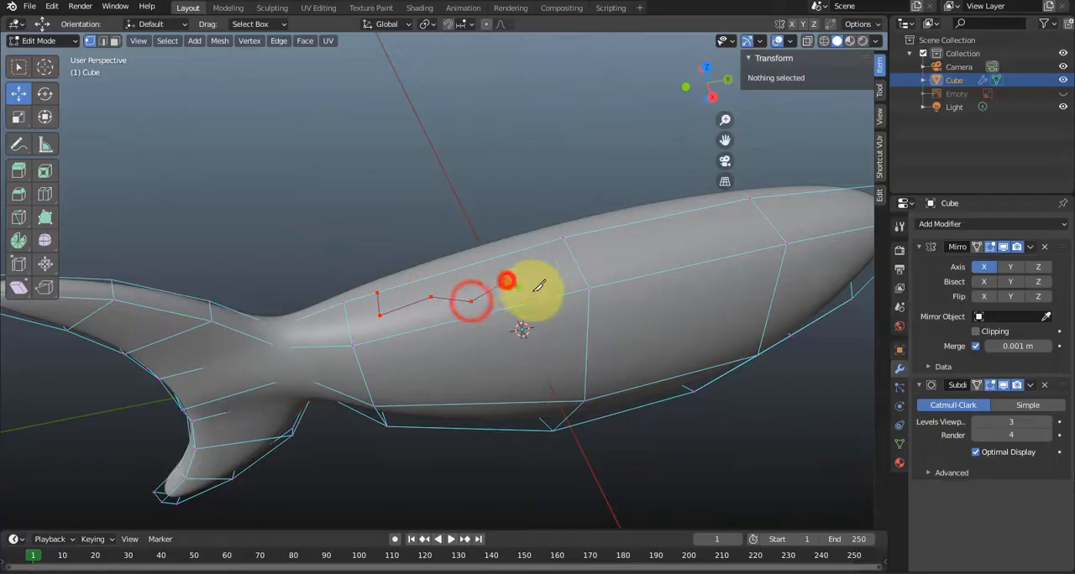
{"action": "left_click", "coordinate": [553, 284]}
{"action": "left_click", "coordinate": [547, 255]}
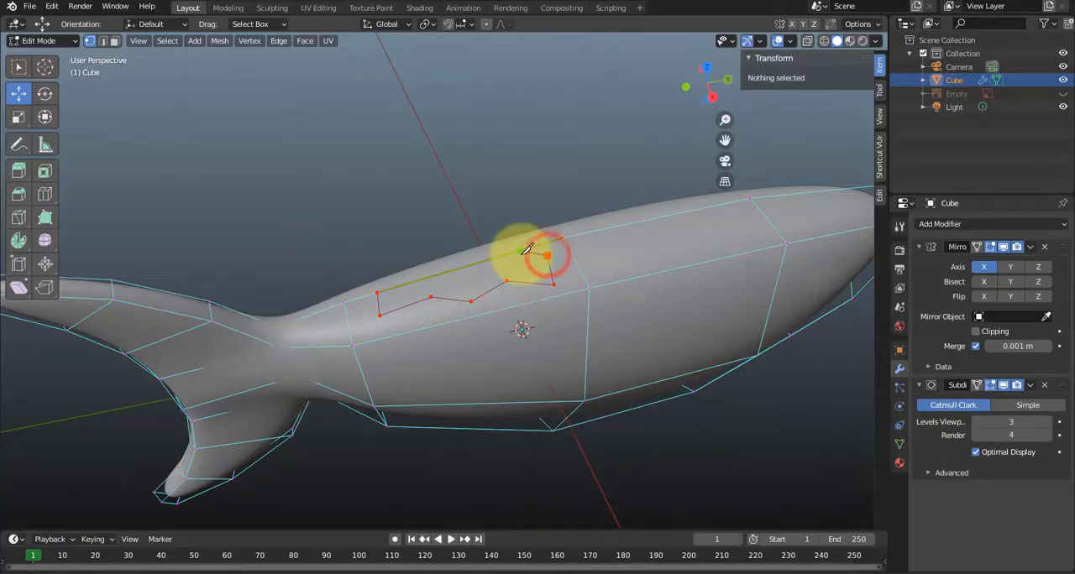
{"action": "left_click", "coordinate": [502, 266]}
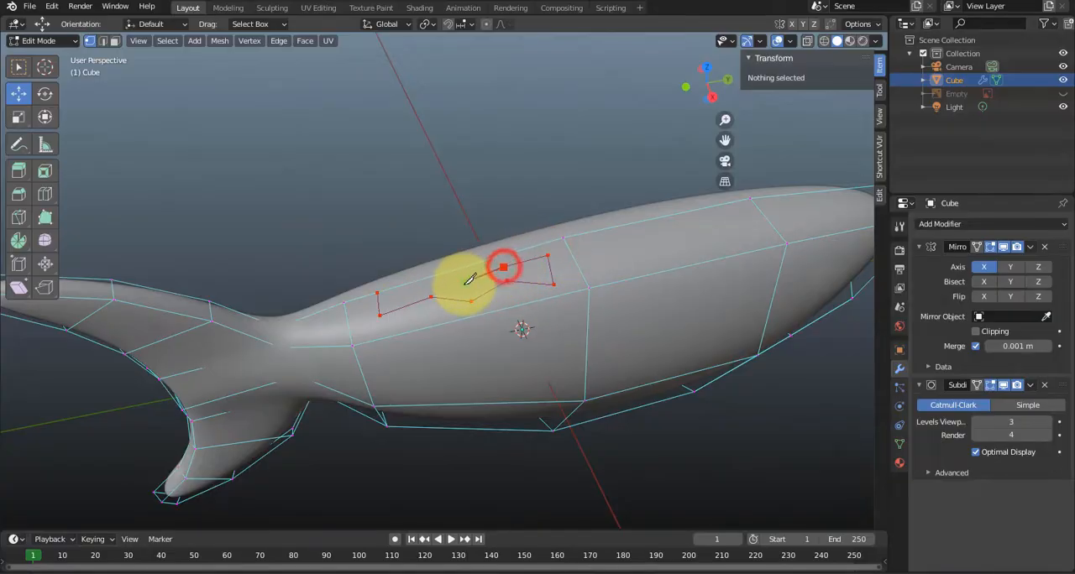
{"action": "left_click", "coordinate": [463, 285]}
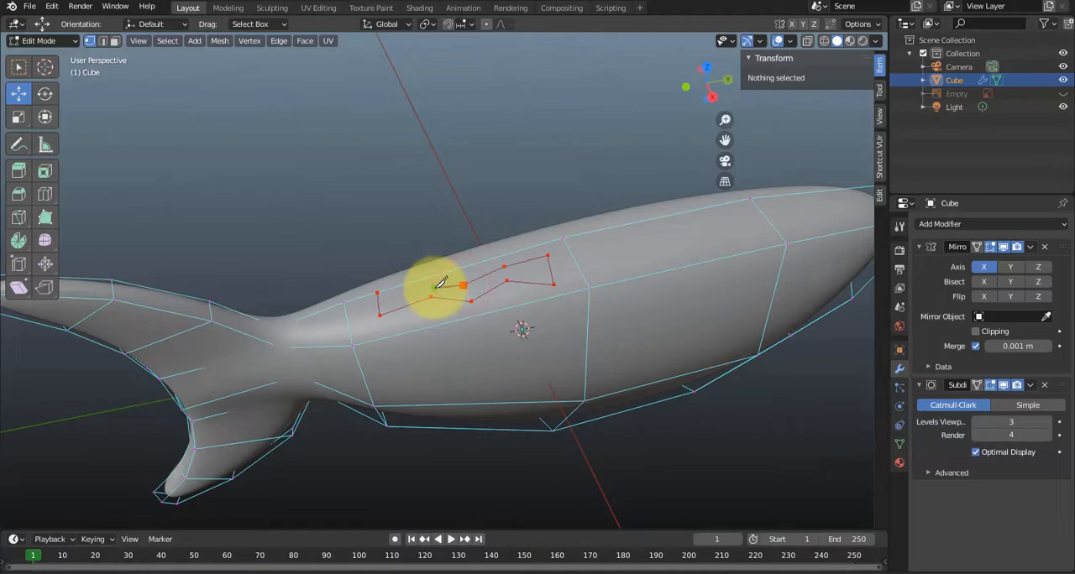
{"action": "left_click", "coordinate": [438, 274]}
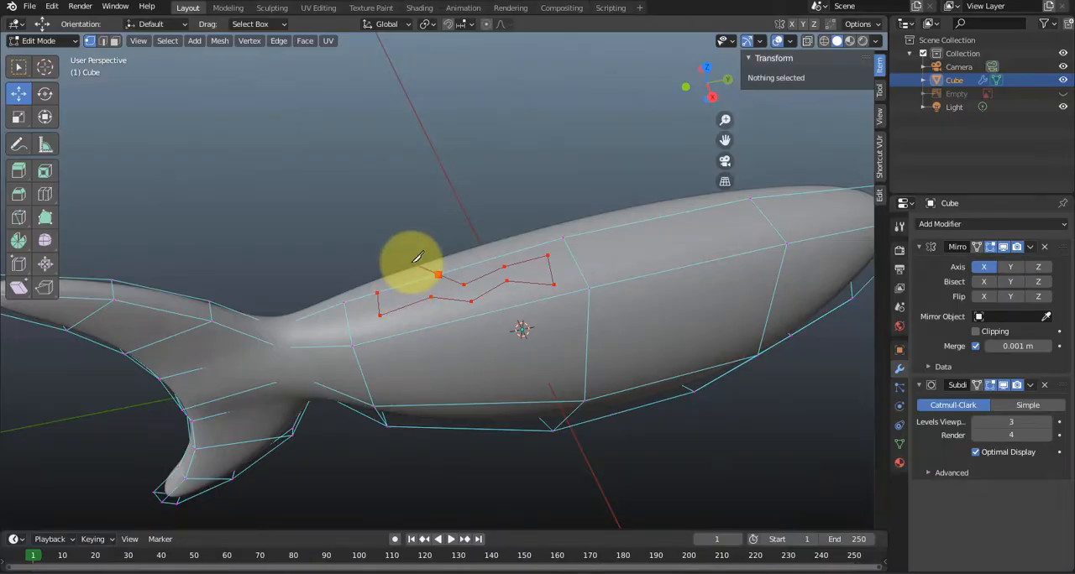
{"action": "key", "text": "Return"}
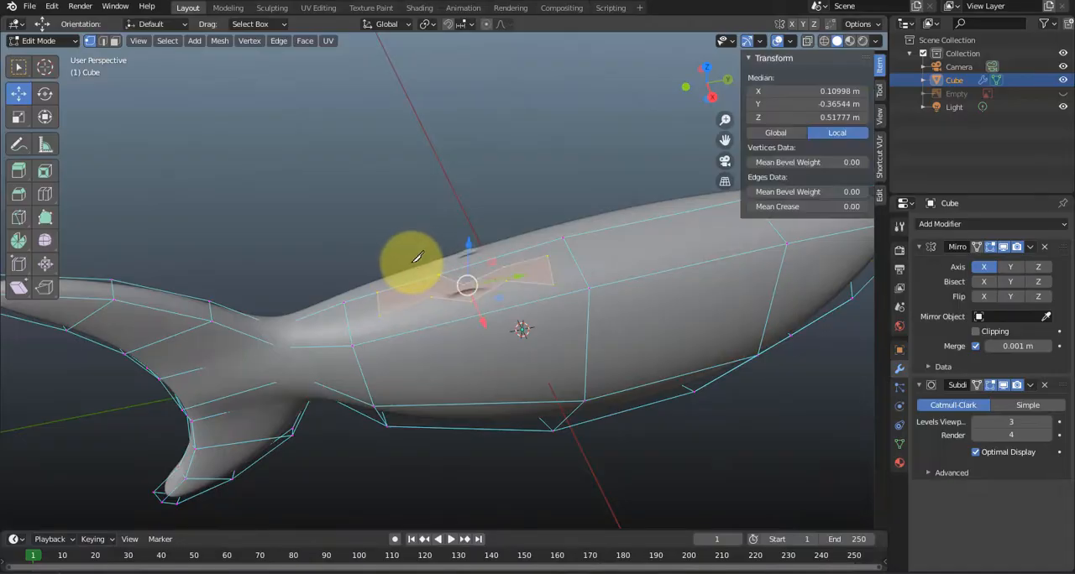
{"action": "scroll", "coordinate": [474, 338], "scroll_direction": "up", "scroll_amount": 2}
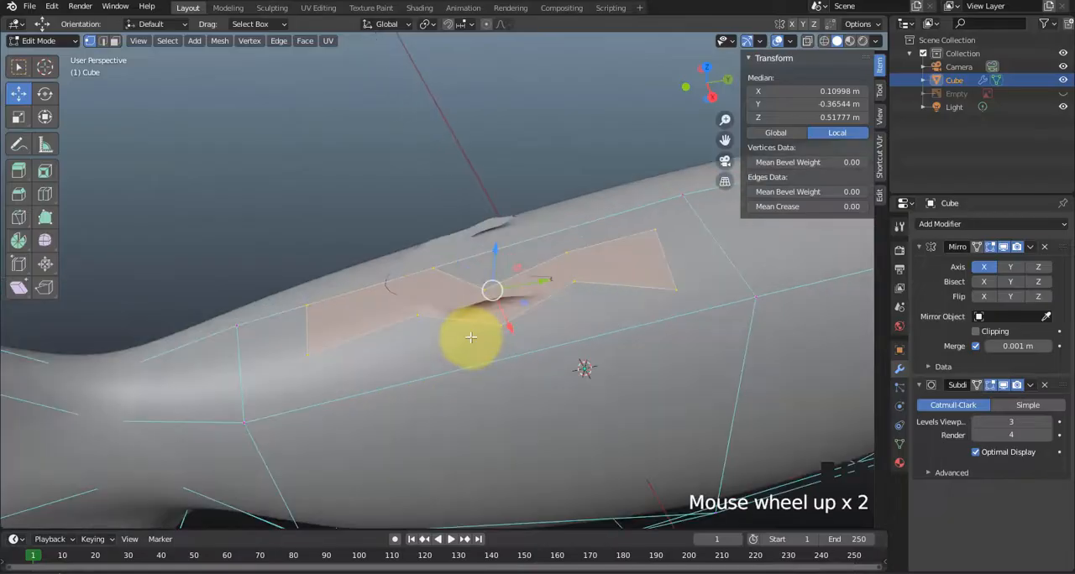
Try extruding the zigzag face on the upper body outward, and undo both the extrusion and the Knife cut.
{"action": "mouse_move", "coordinate": [470, 339]}
{"action": "middle_mouse_down"}
{"action": "mouse_move", "coordinate": [456, 322]}
{"action": "mouse_move", "coordinate": [471, 334]}
{"action": "middle_mouse_up"}
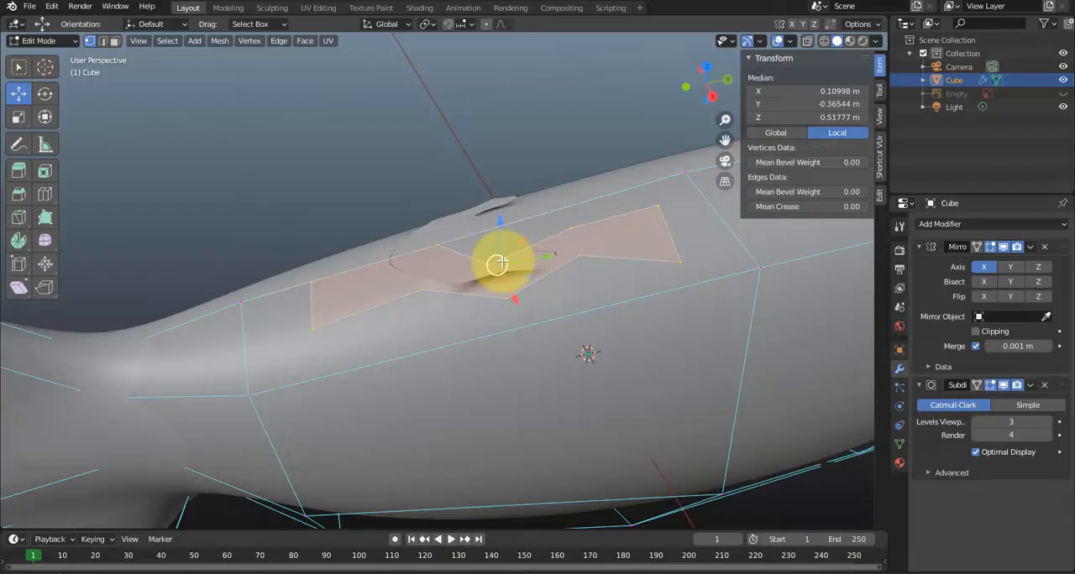
{"action": "key", "text": "e"}
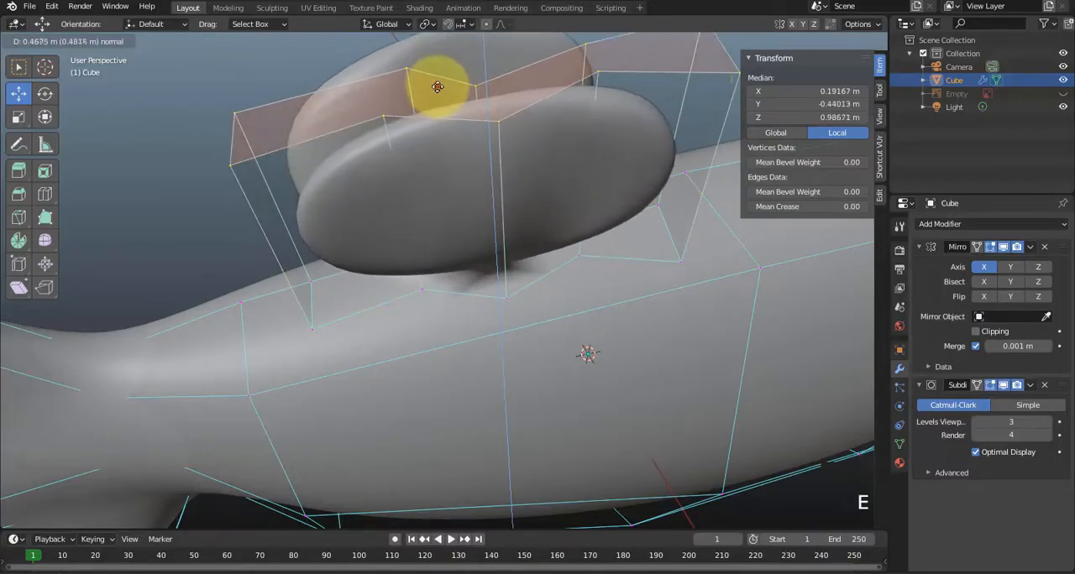
{"action": "left_click", "coordinate": [438, 88]}
{"action": "middle_click_drag", "start_coordinate": [420, 211], "coordinate": [487, 243]}
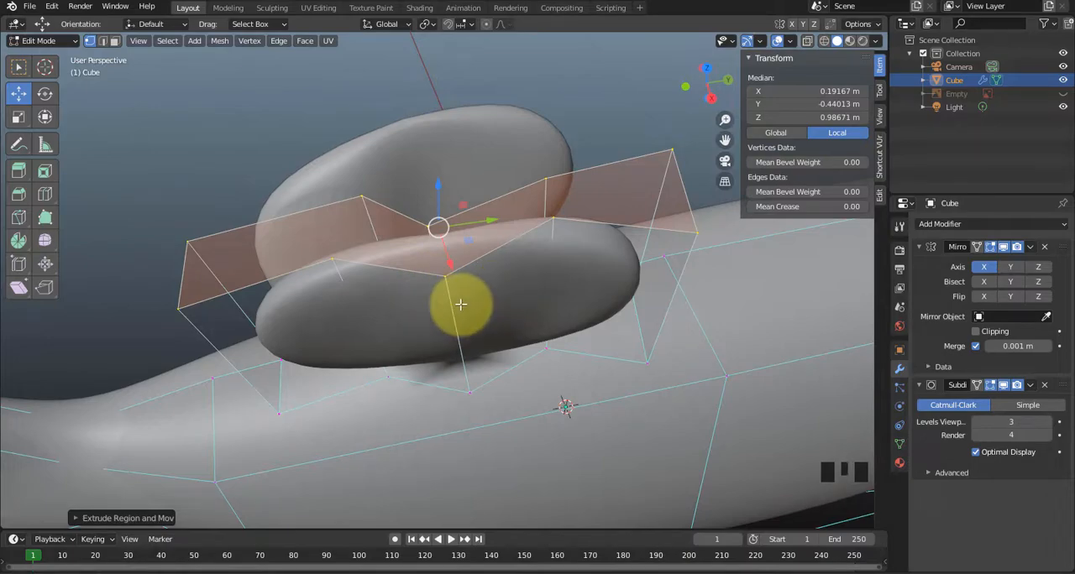
{"action": "key", "text": "ctrl+z"}
{"action": "key", "text": "ctrl+z"}
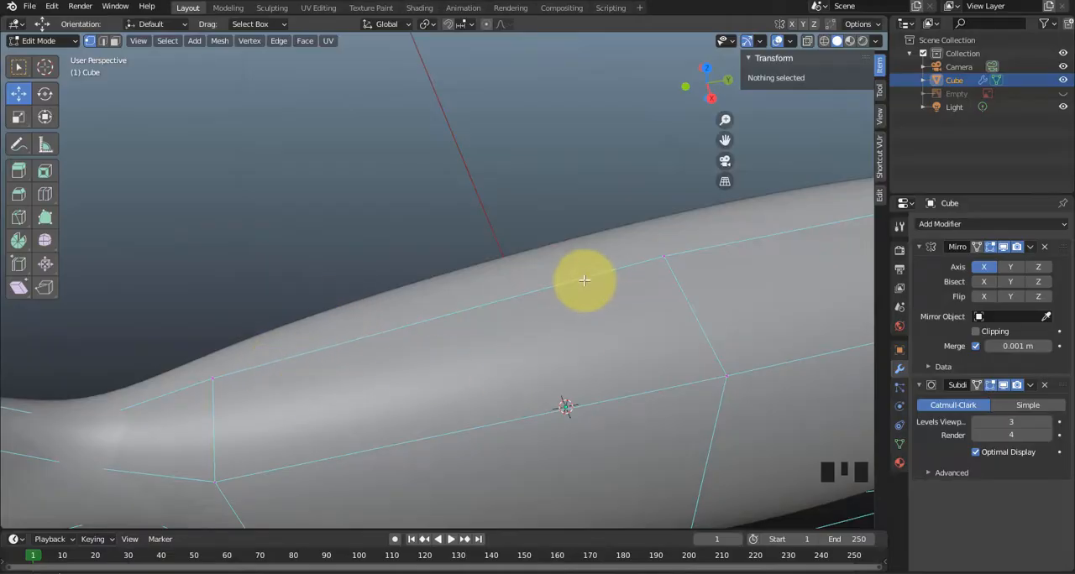
Cut a long, narrow four-sided outline with the Knife into the upper body face ahead of the tail, starting and ending on the back's centre edge.
{"action": "scroll", "coordinate": [523, 326], "scroll_direction": "down", "scroll_amount": 2}
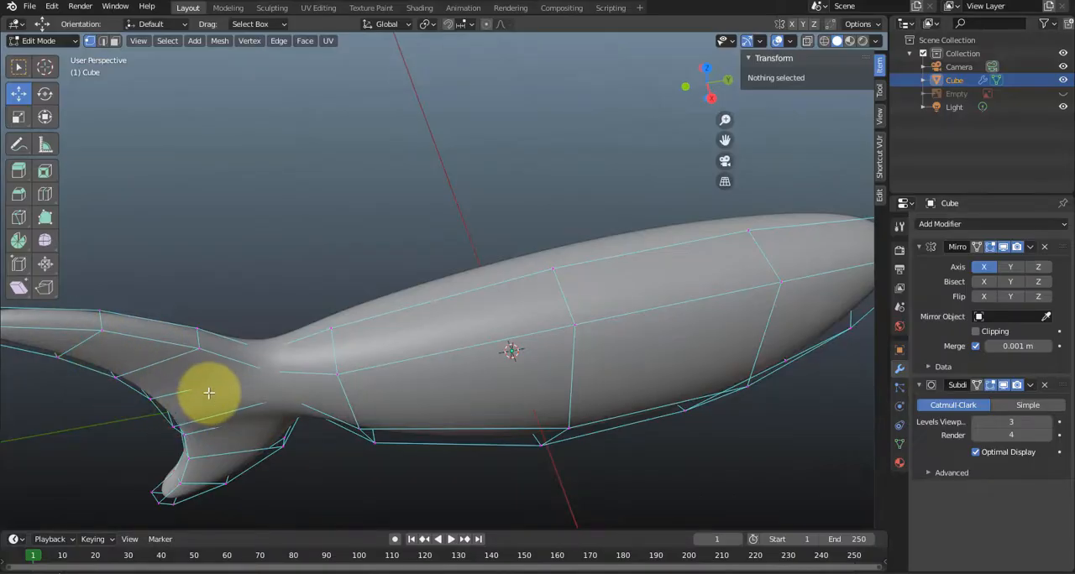
{"action": "scroll", "coordinate": [412, 357], "scroll_direction": "up", "scroll_amount": 2}
{"action": "scroll", "coordinate": [412, 357], "scroll_direction": "down", "scroll_amount": 2}
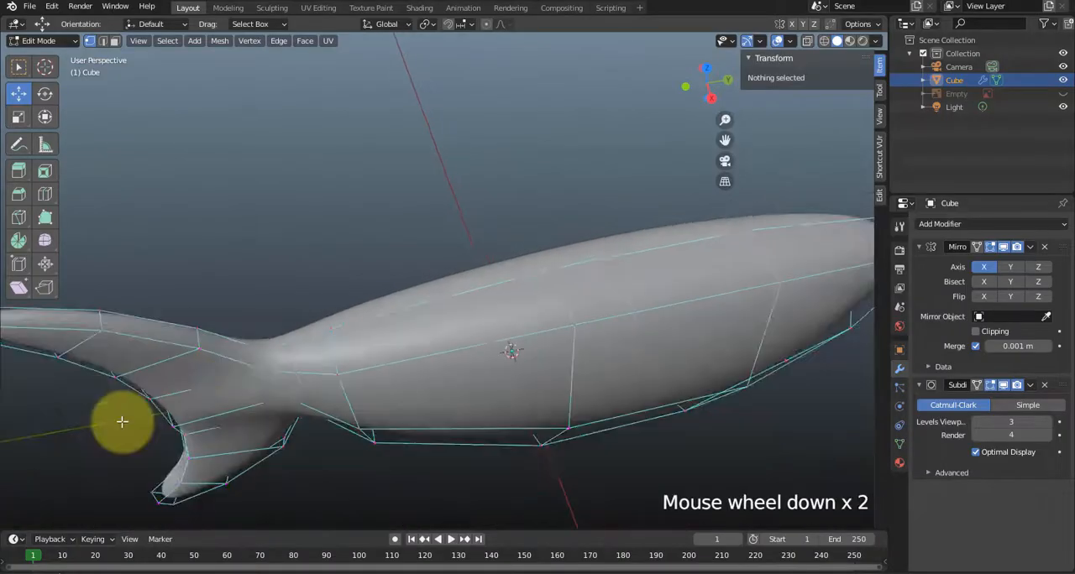
{"action": "scroll", "coordinate": [122, 421], "scroll_direction": "down", "scroll_amount": 1}
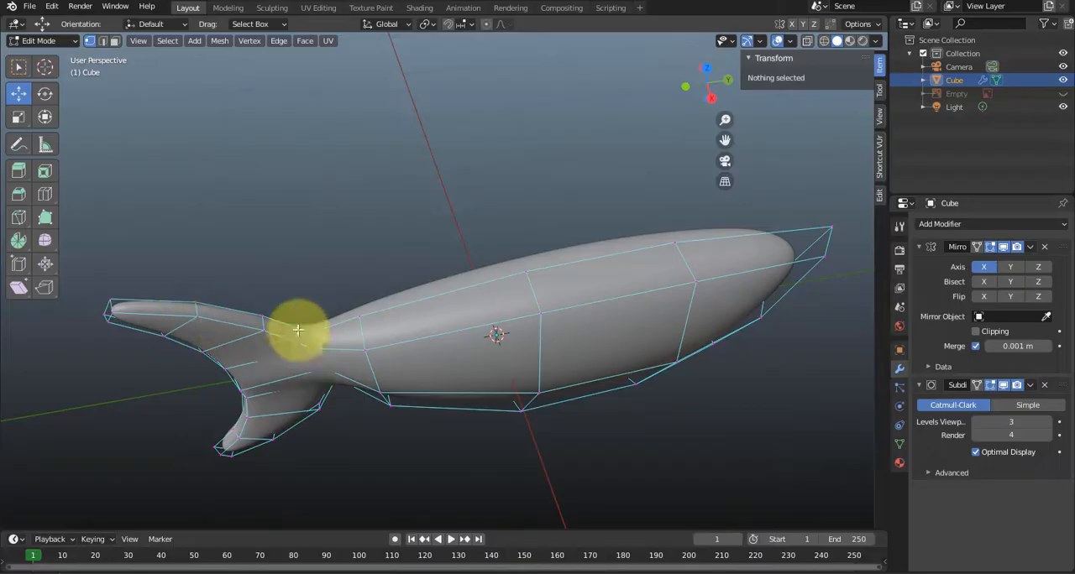
{"action": "scroll", "coordinate": [411, 312], "scroll_direction": "up", "scroll_amount": 2}
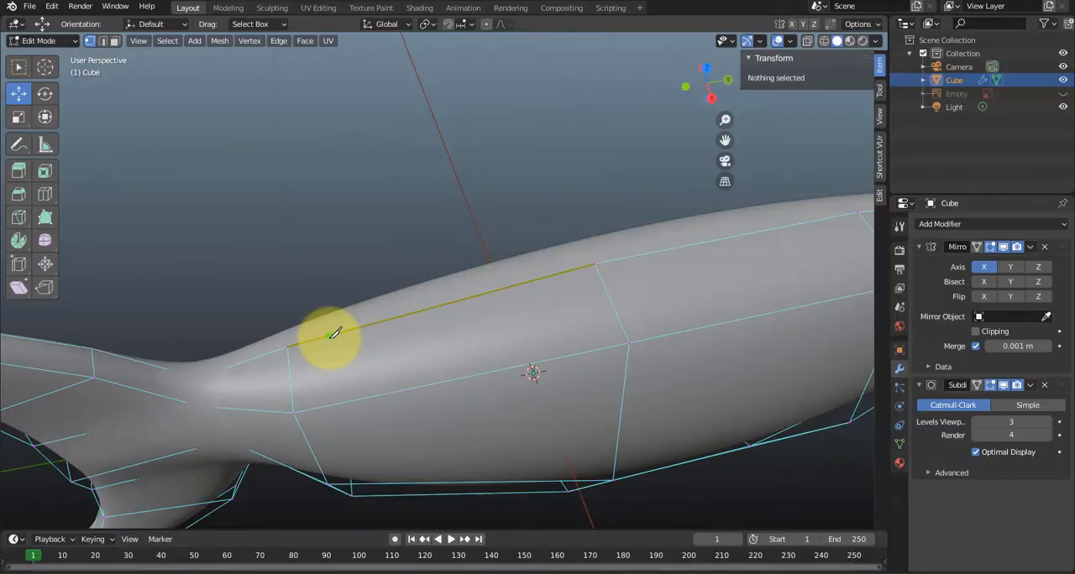
{"action": "left_click", "coordinate": [328, 337]}
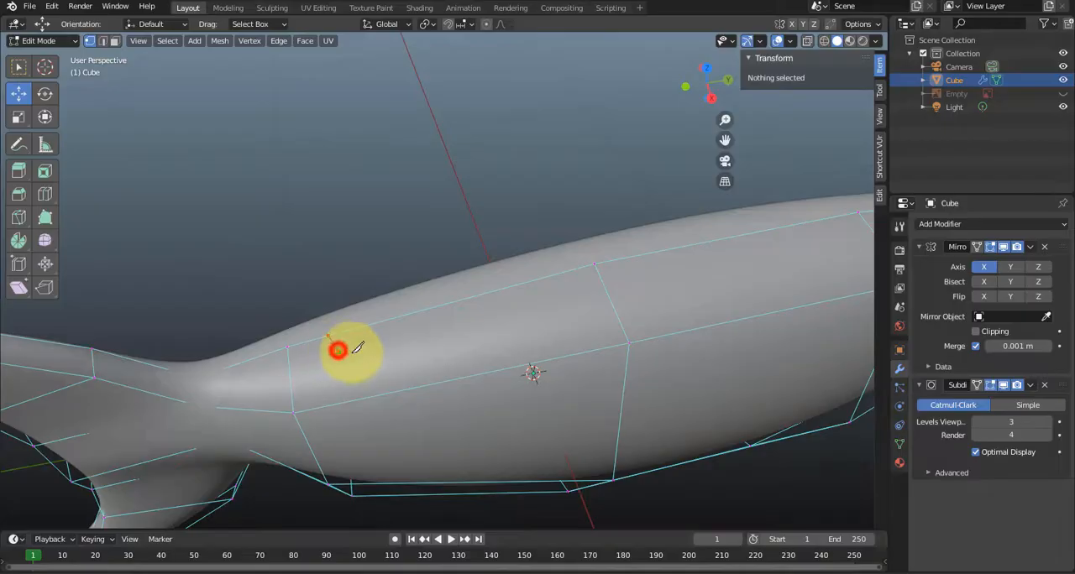
{"action": "left_click", "coordinate": [336, 350]}
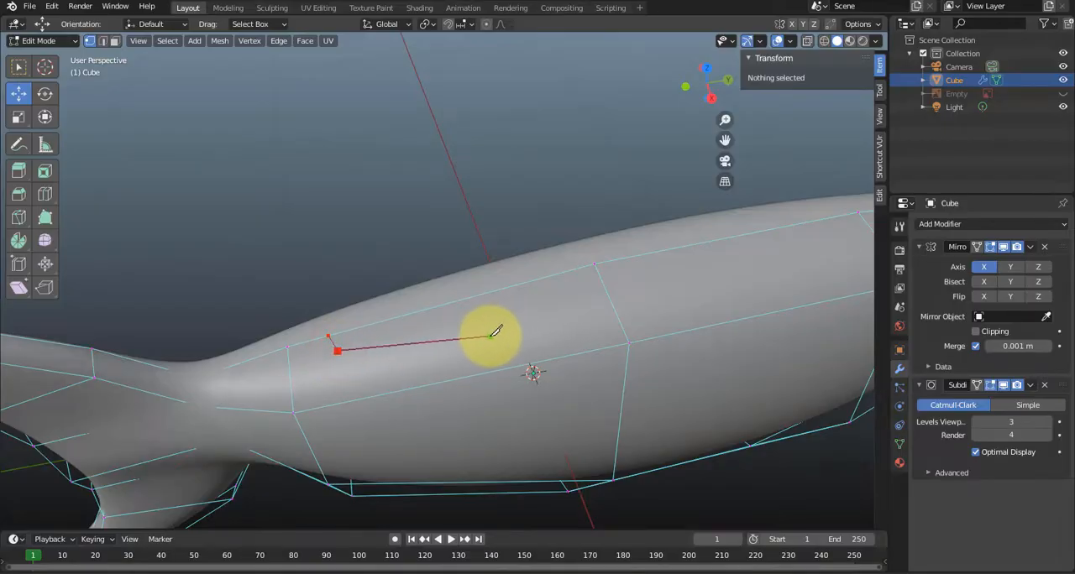
{"action": "left_click", "coordinate": [545, 315]}
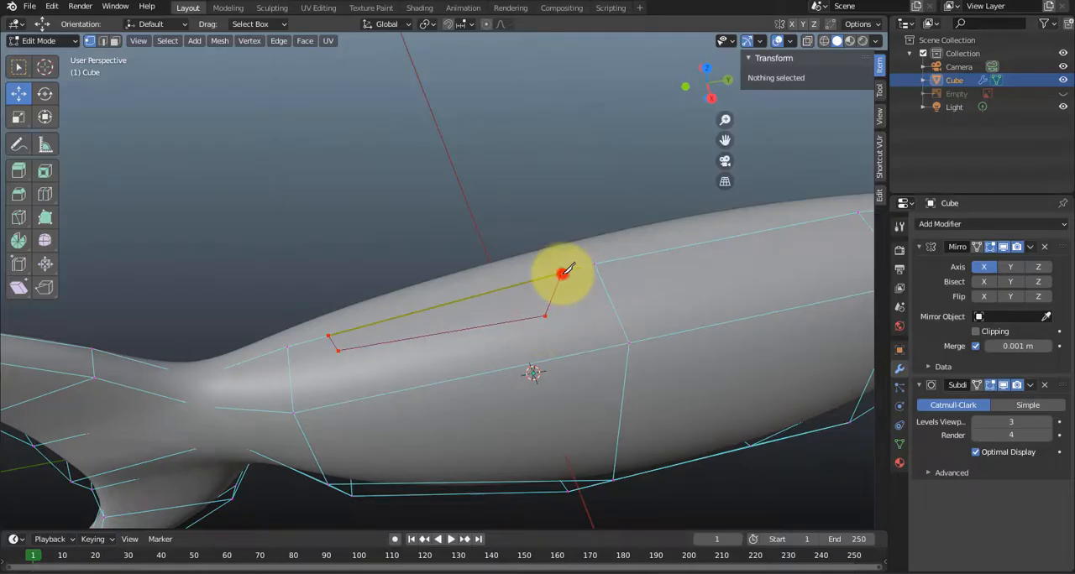
{"action": "left_click", "coordinate": [560, 273]}
{"action": "key", "text": "Return"}
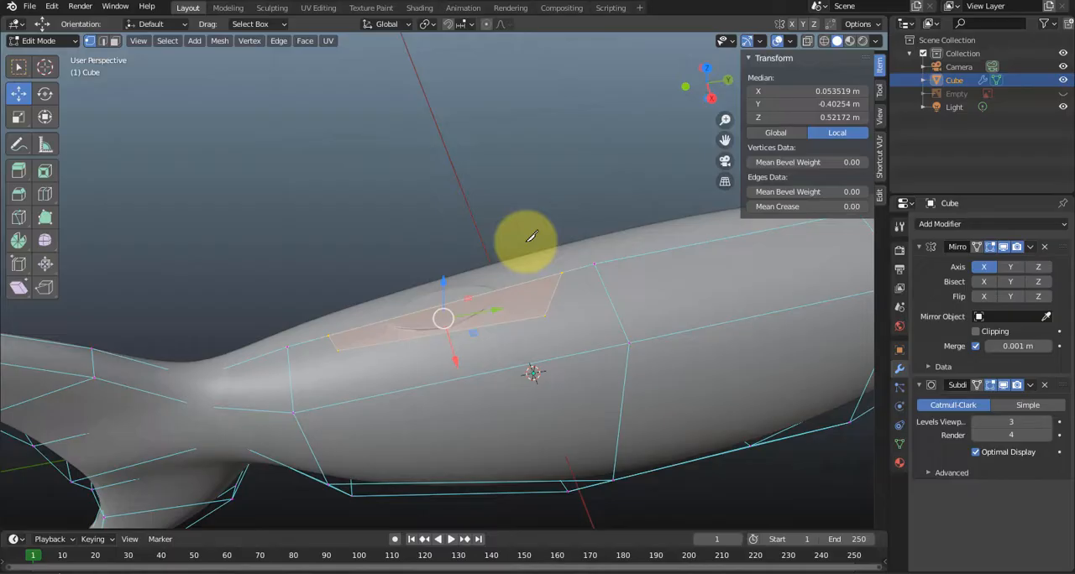
Extrude the newly cut face and move it up and toward the tail to about Y -0.758 m, Z 1.324 m, forming a dorsal fin.
{"action": "middle_click_drag", "start_coordinate": [530, 238], "coordinate": [523, 228]}
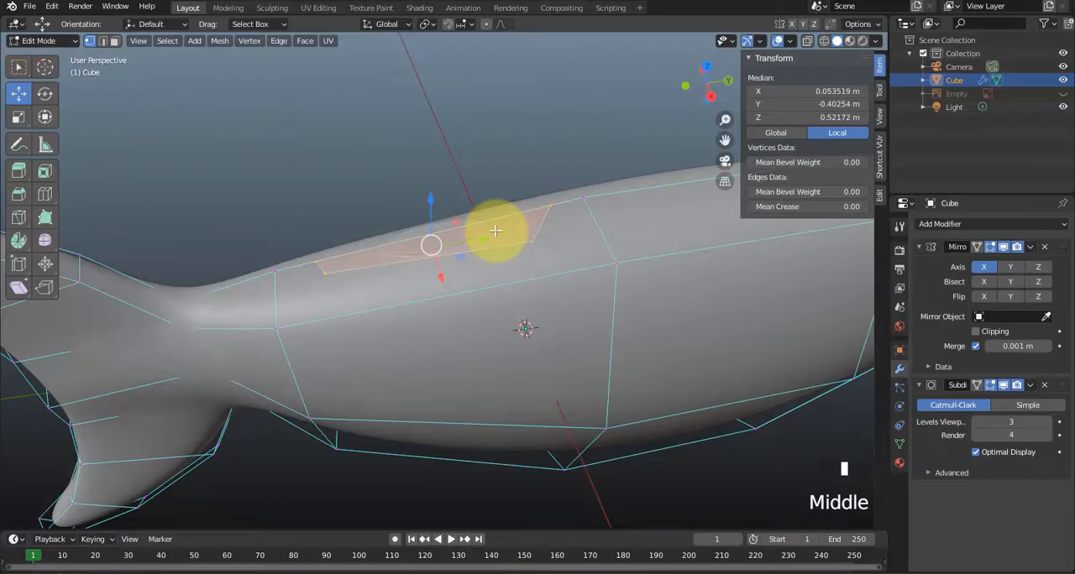
{"action": "key", "text": "e"}
{"action": "left_click", "coordinate": [496, 231]}
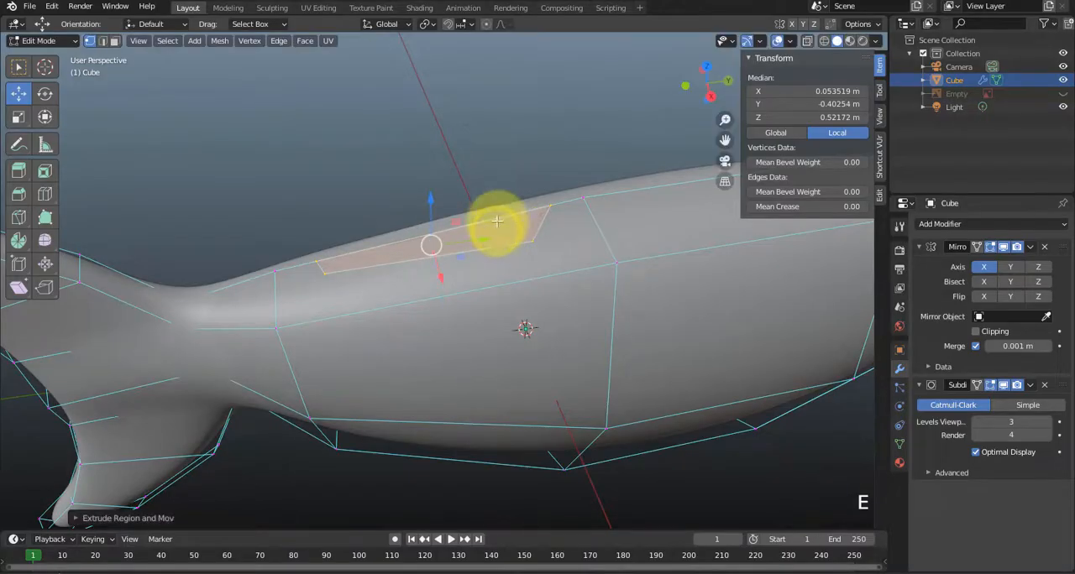
{"action": "scroll", "coordinate": [458, 268], "scroll_direction": "down", "scroll_amount": 1}
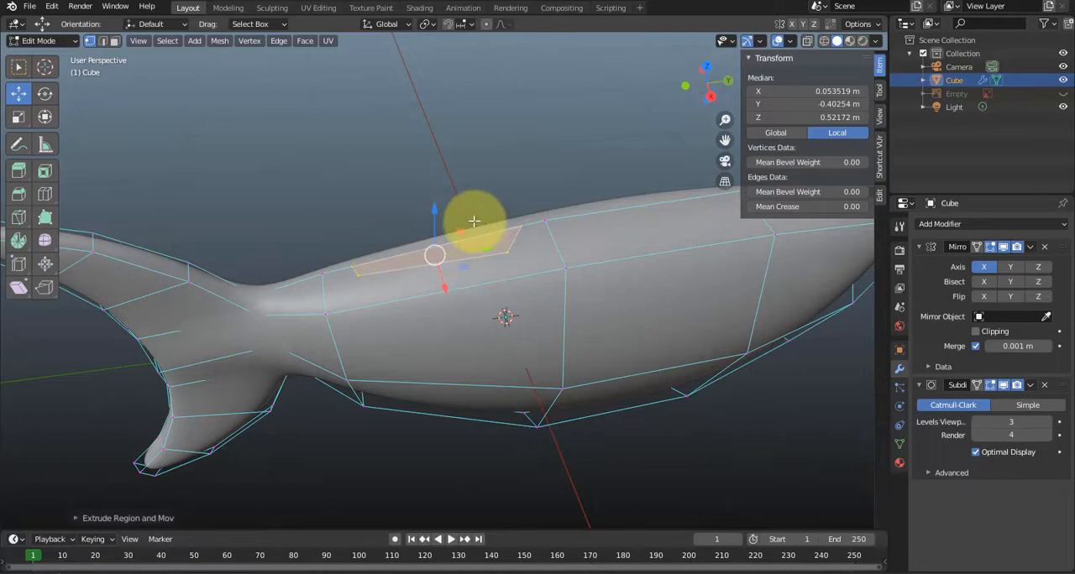
{"action": "left_click_drag", "start_coordinate": [459, 231], "coordinate": [368, 75]}
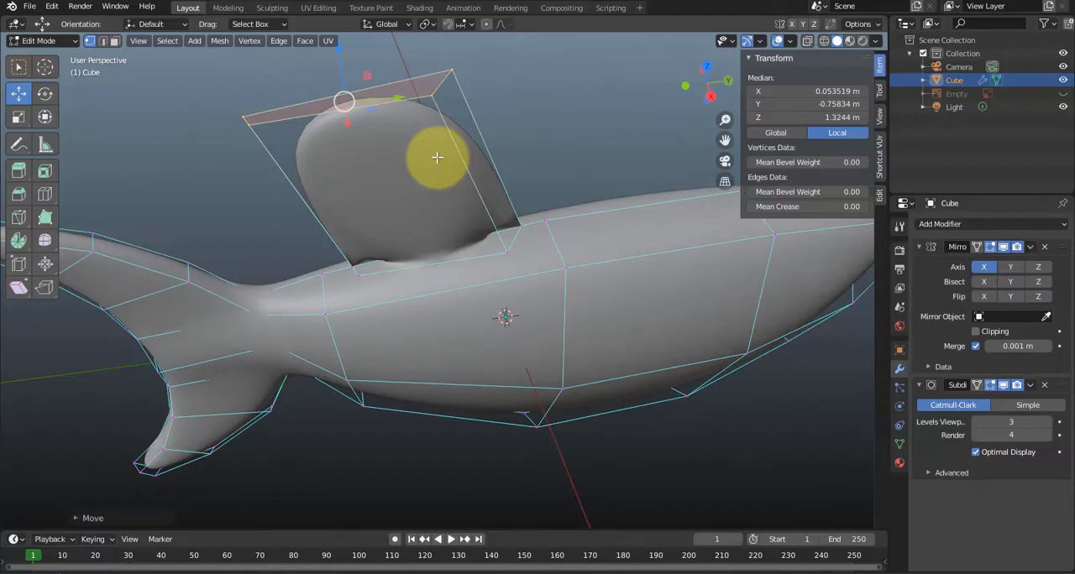
Hide the transform sidebar and join the dorsal fin's front base vertex to the nearest side vertex of the body with Connect Vertex Path.
{"action": "mouse_move", "coordinate": [455, 276]}
{"action": "middle_mouse_down"}
{"action": "mouse_move", "coordinate": [499, 271]}
{"action": "mouse_move", "coordinate": [489, 249]}
{"action": "mouse_move", "coordinate": [474, 272]}
{"action": "middle_mouse_up"}
{"action": "scroll", "coordinate": [473, 272], "scroll_direction": "up", "scroll_amount": 2}
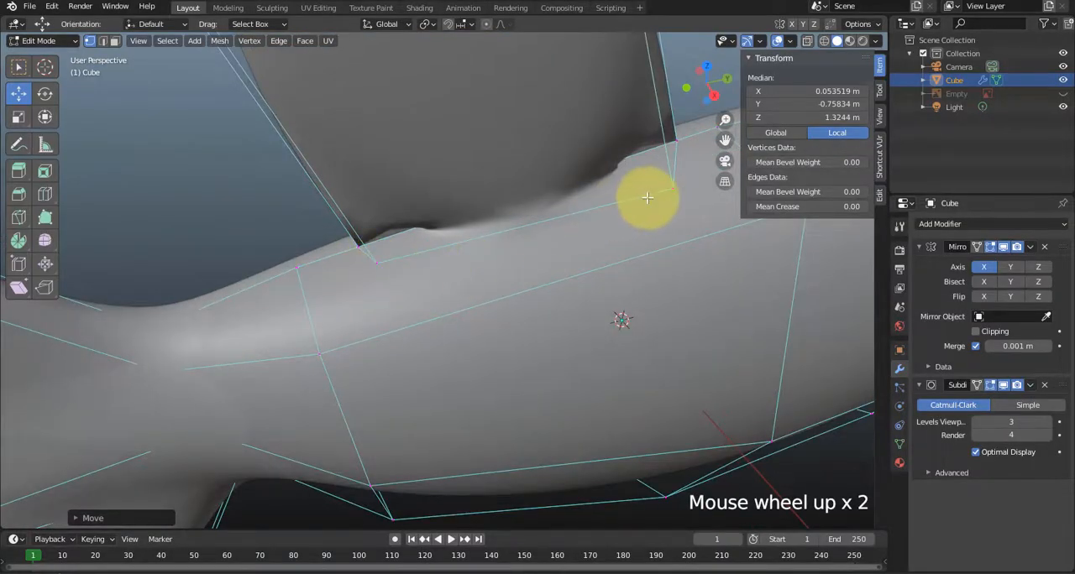
{"action": "key", "text": "n"}
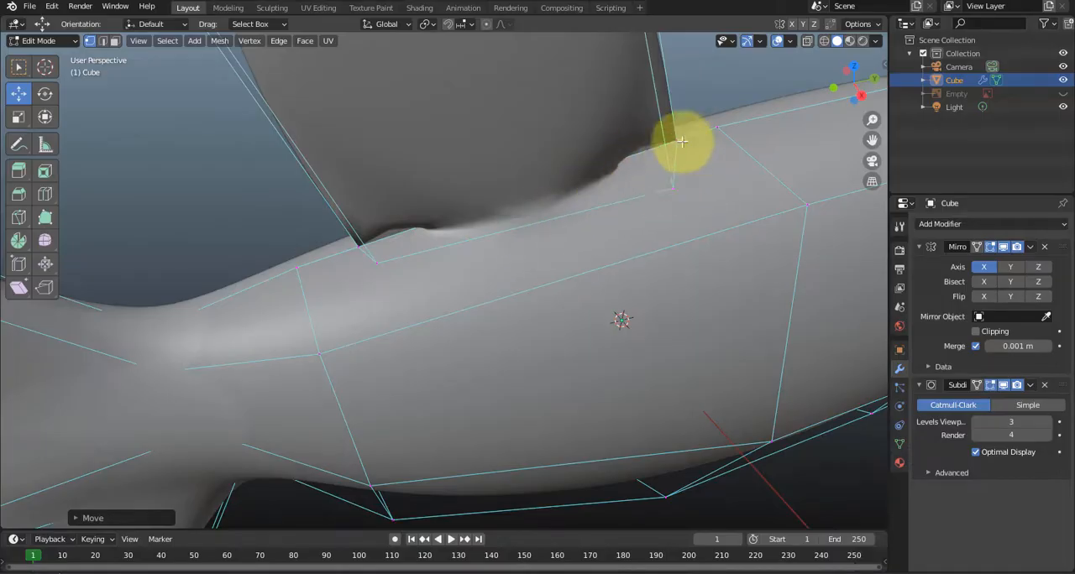
{"action": "left_click", "coordinate": [673, 188]}
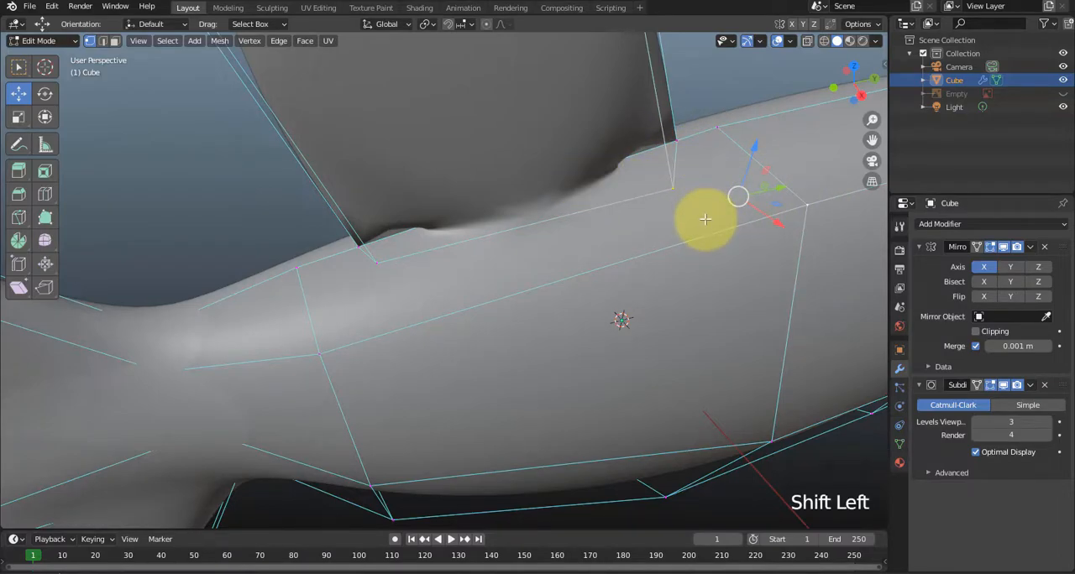
{"action": "middle_click_drag", "start_coordinate": [701, 220], "coordinate": [507, 240]}
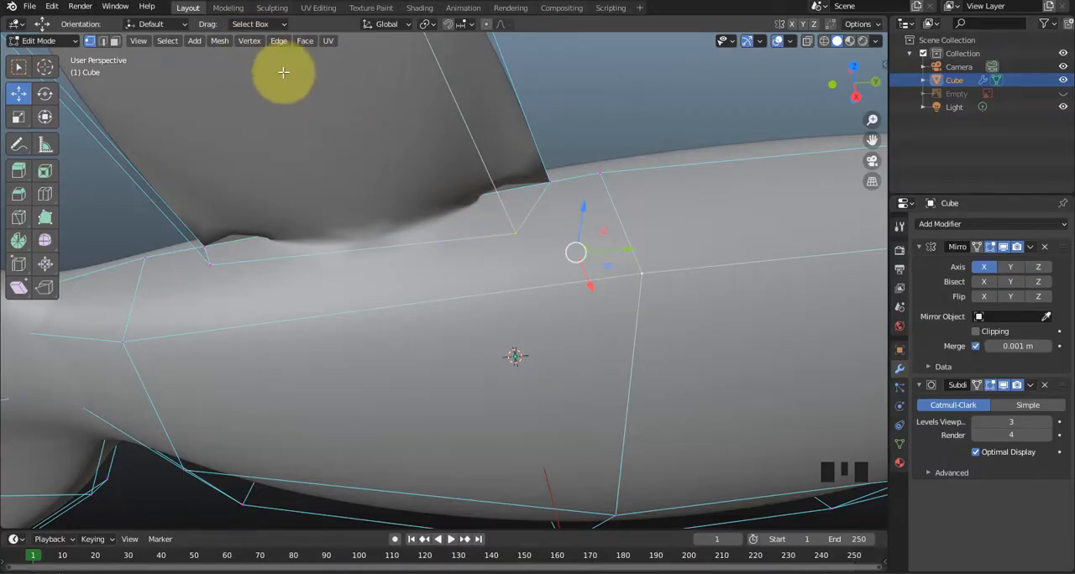
{"action": "right_click", "coordinate": [408, 150]}
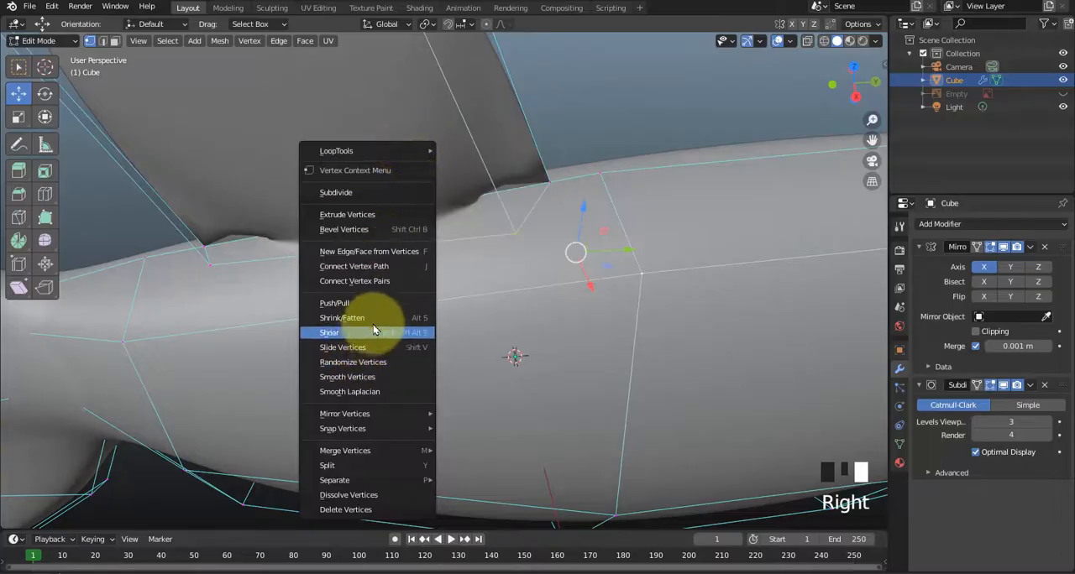
{"action": "left_click", "coordinate": [413, 268]}
Connect the dorsal fin's rear base vertex to the nearest side vertex of the body near the tail.
{"action": "scroll", "coordinate": [569, 241], "scroll_direction": "down", "scroll_amount": 3}
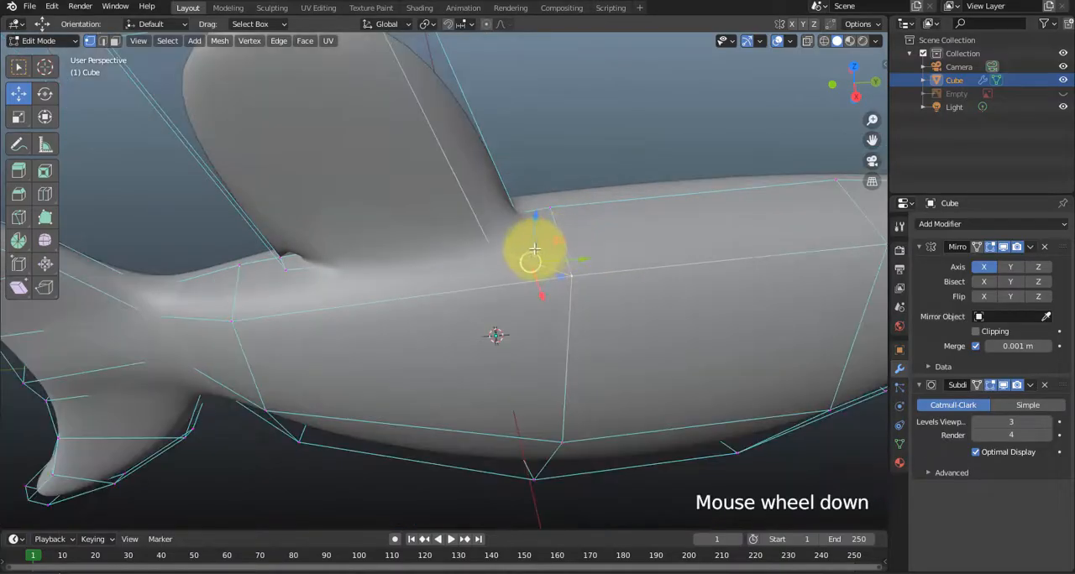
{"action": "scroll", "coordinate": [545, 211], "scroll_direction": "up", "scroll_amount": 3}
{"action": "middle_click_drag", "start_coordinate": [559, 179], "coordinate": [148, 398]}
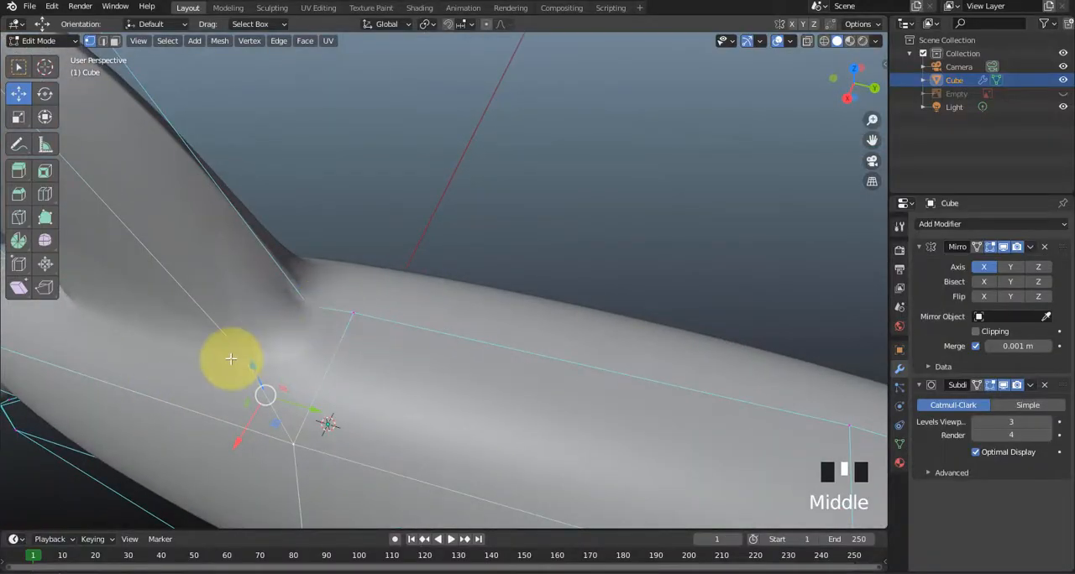
{"action": "middle_click_drag", "start_coordinate": [228, 360], "coordinate": [323, 336]}
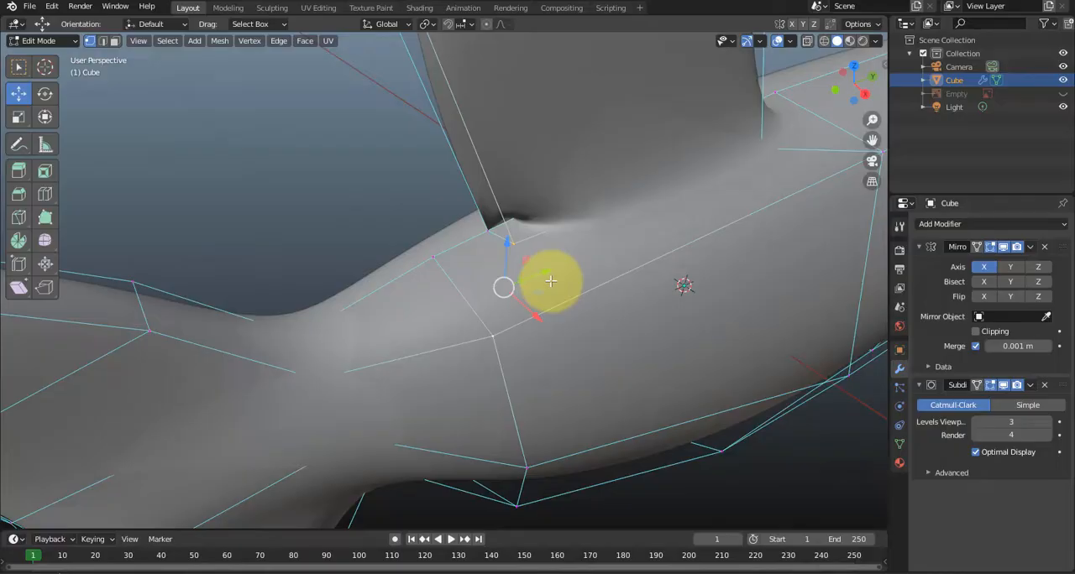
{"action": "key", "text": "j"}
Delete the dorsal fin's inner face along the mirror plane.
{"action": "middle_click_drag", "start_coordinate": [499, 283], "coordinate": [552, 173]}
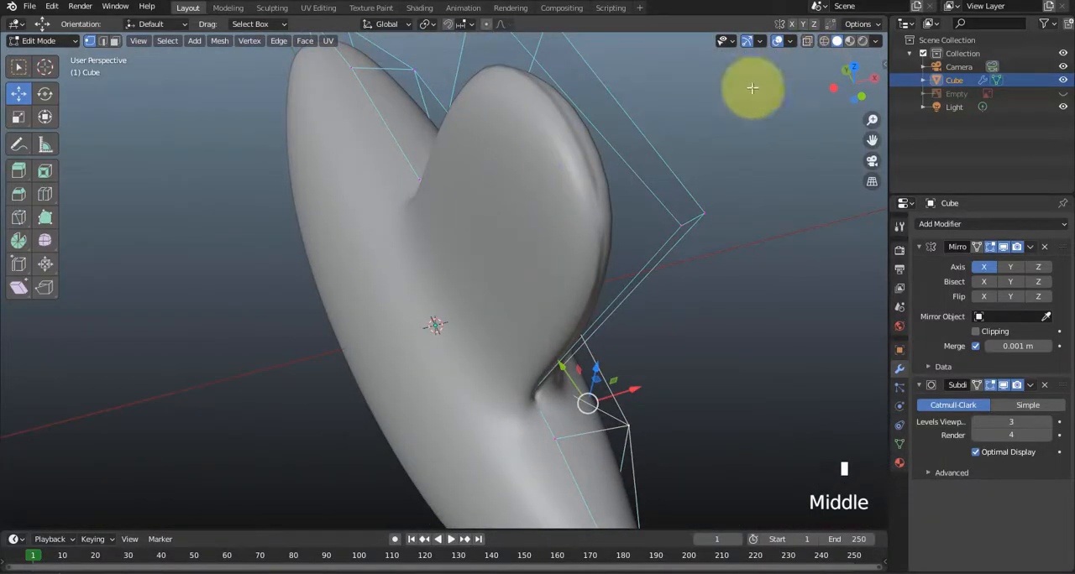
{"action": "key", "text": "3"}
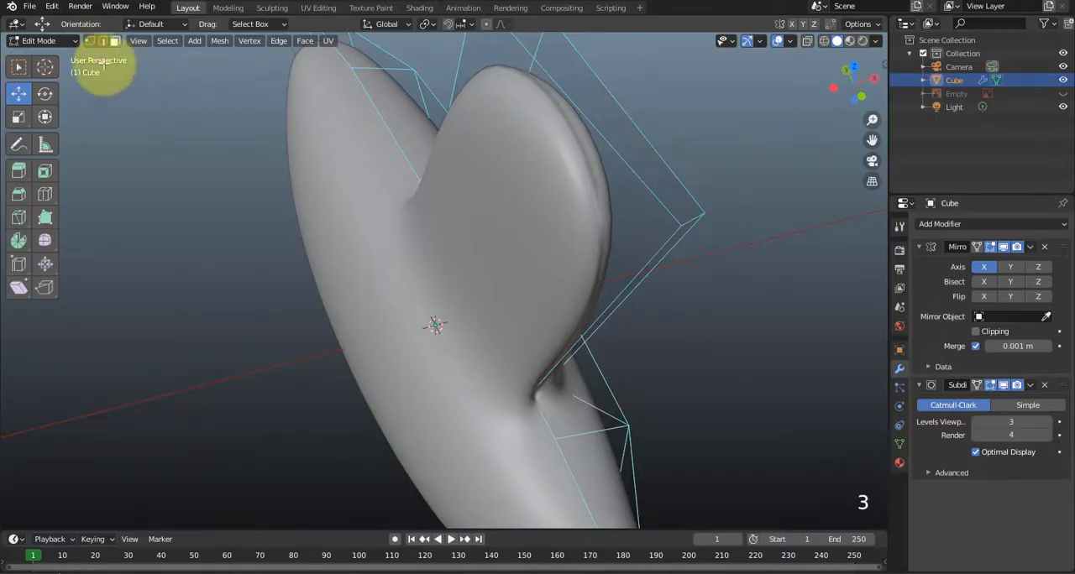
{"action": "left_click", "coordinate": [509, 126]}
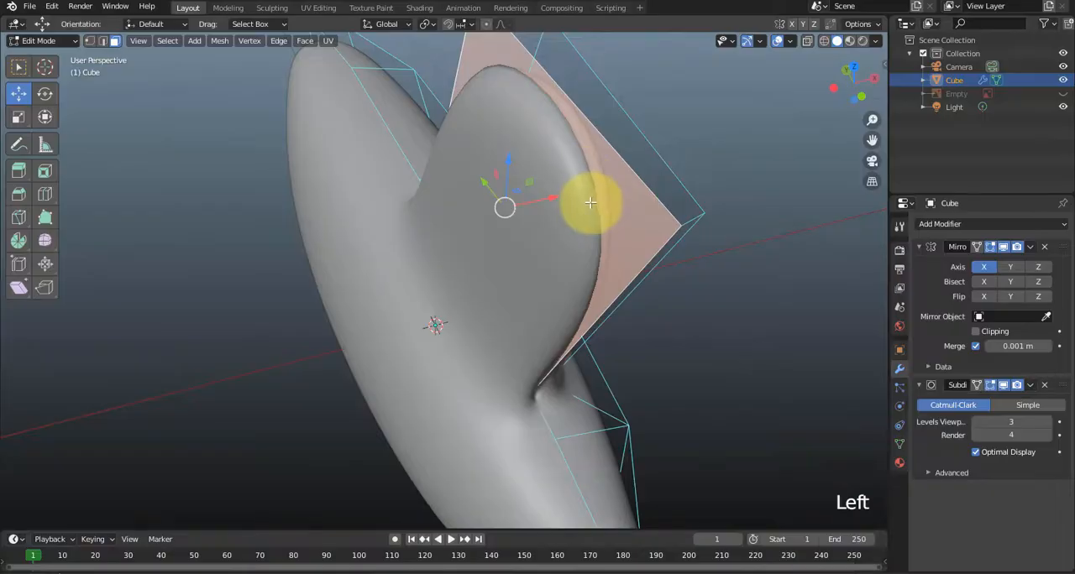
{"action": "middle_click_drag", "start_coordinate": [590, 202], "coordinate": [581, 193]}
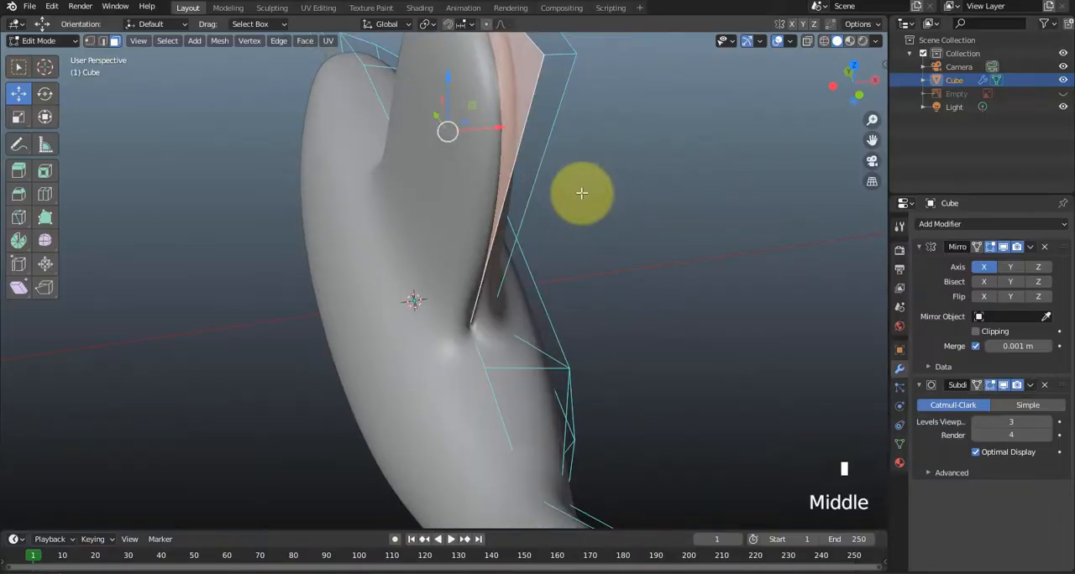
{"action": "key", "text": "Delete"}
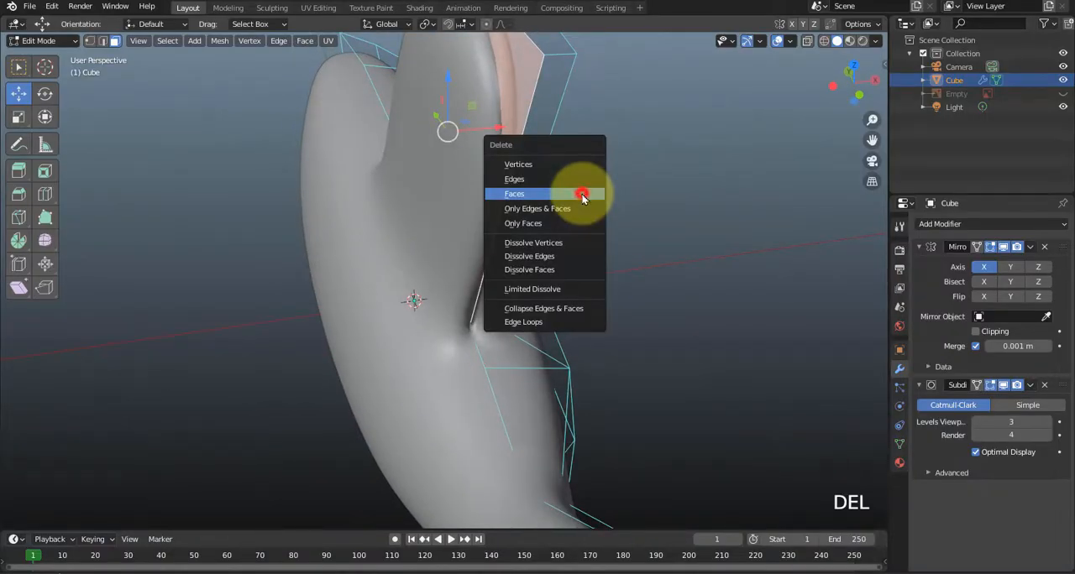
{"action": "left_click", "coordinate": [582, 193]}
Show the shark in right side view with the reference image visible and X-ray turned on.
{"action": "middle_click_drag", "start_coordinate": [557, 244], "coordinate": [492, 238]}
{"action": "key", "text": "KP_3"}
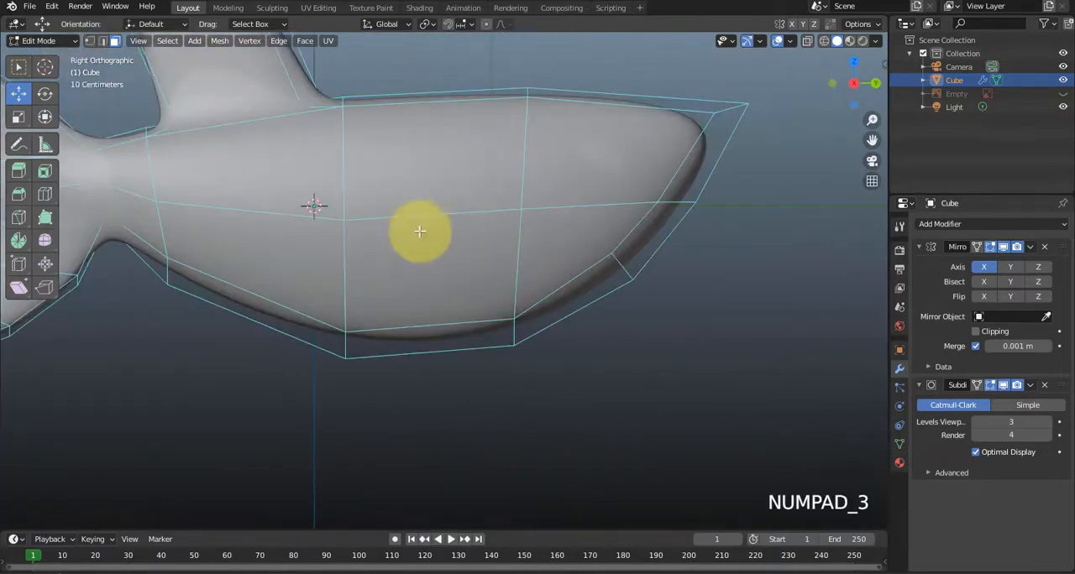
{"action": "middle_click_drag", "start_coordinate": [418, 228], "coordinate": [593, 388], "text": "shift"}
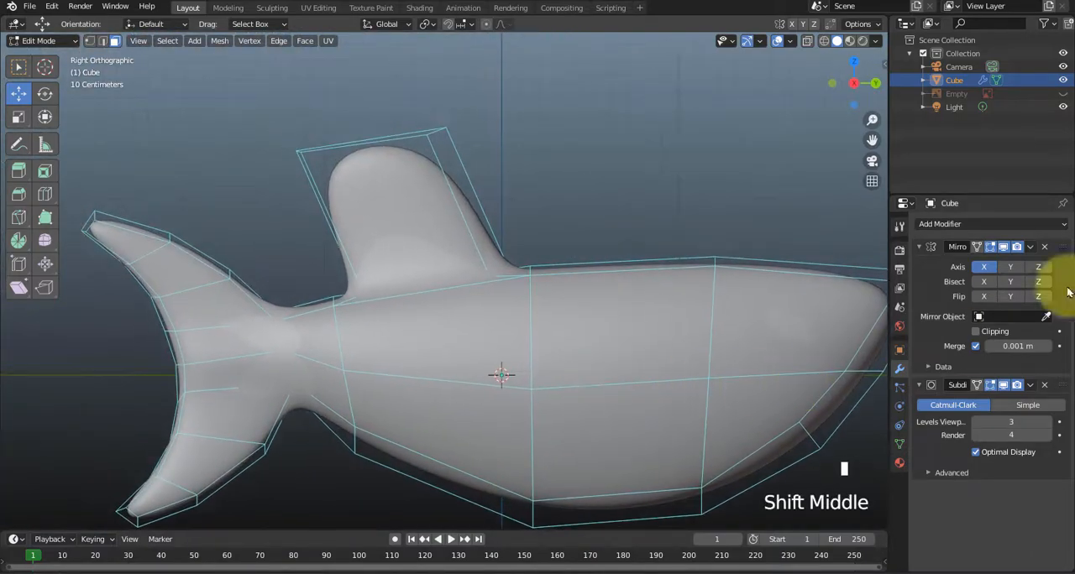
{"action": "left_click", "coordinate": [1063, 95]}
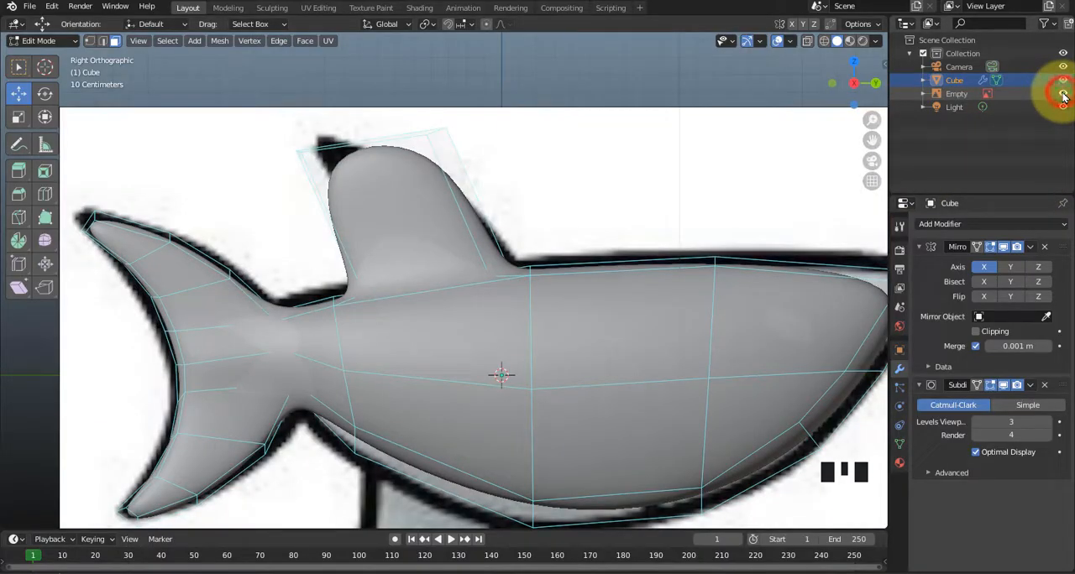
{"action": "left_click", "coordinate": [807, 41]}
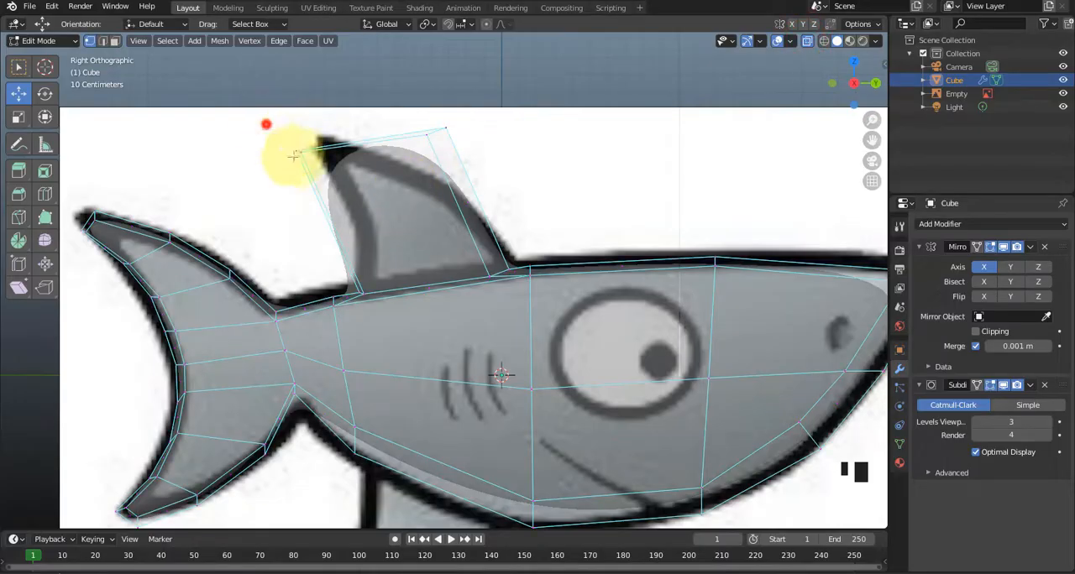
Move the dorsal fin's upper rear and upper front vertices back toward the fin tip of the reference image.
{"action": "left_click", "coordinate": [318, 147]}
{"action": "left_click_drag", "start_coordinate": [322, 127], "coordinate": [347, 143]}
{"action": "left_click_drag", "start_coordinate": [472, 104], "coordinate": [413, 160]}
{"action": "left_click_drag", "start_coordinate": [463, 104], "coordinate": [328, 131]}
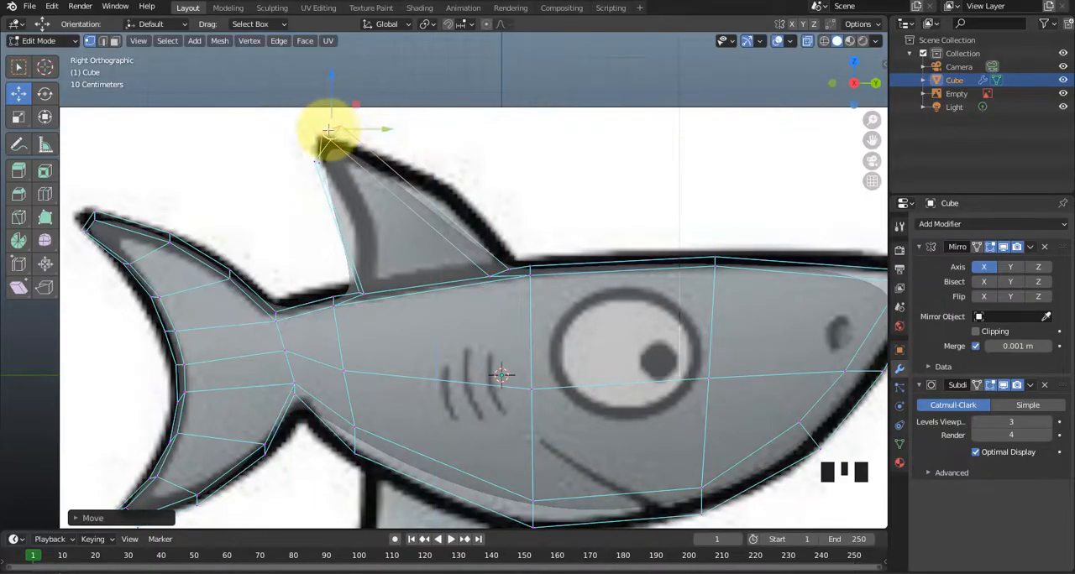
Reposition the two upper front vertices of the dorsal fin individually to fit the reference's pointed tip.
{"action": "scroll", "coordinate": [319, 125], "scroll_direction": "up", "scroll_amount": 2}
{"action": "middle_click_drag", "start_coordinate": [319, 125], "coordinate": [459, 242], "text": "shift"}
{"action": "scroll", "coordinate": [462, 237], "scroll_direction": "up", "scroll_amount": 4}
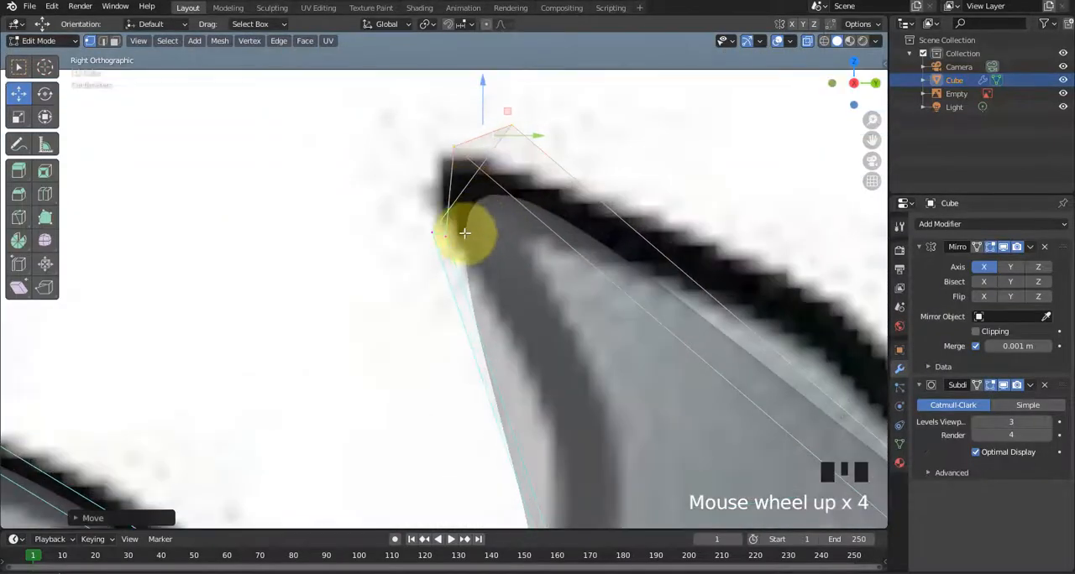
{"action": "left_click", "coordinate": [476, 225]}
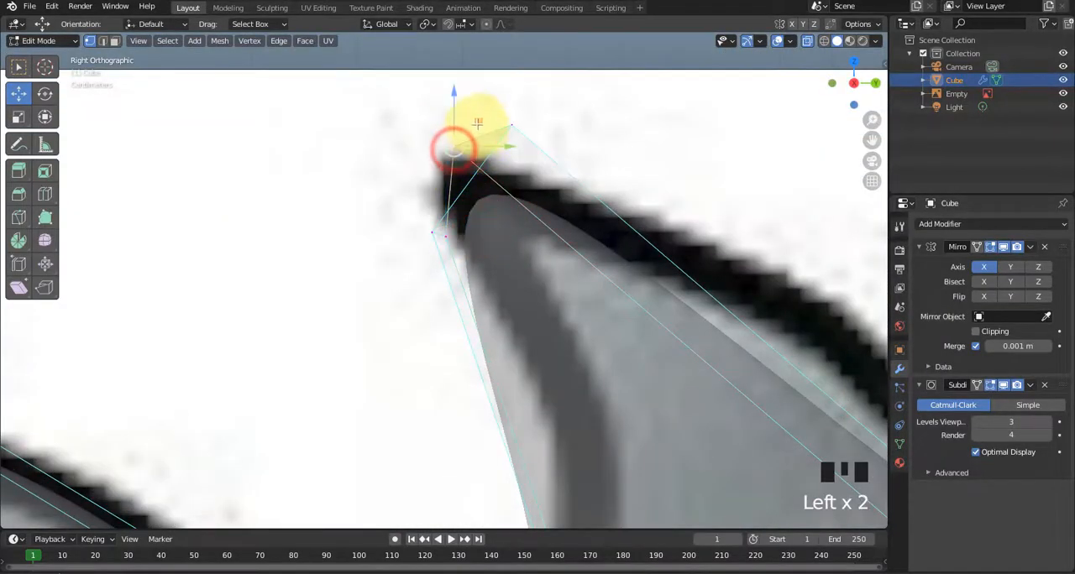
{"action": "left_click_drag", "start_coordinate": [477, 124], "coordinate": [522, 157]}
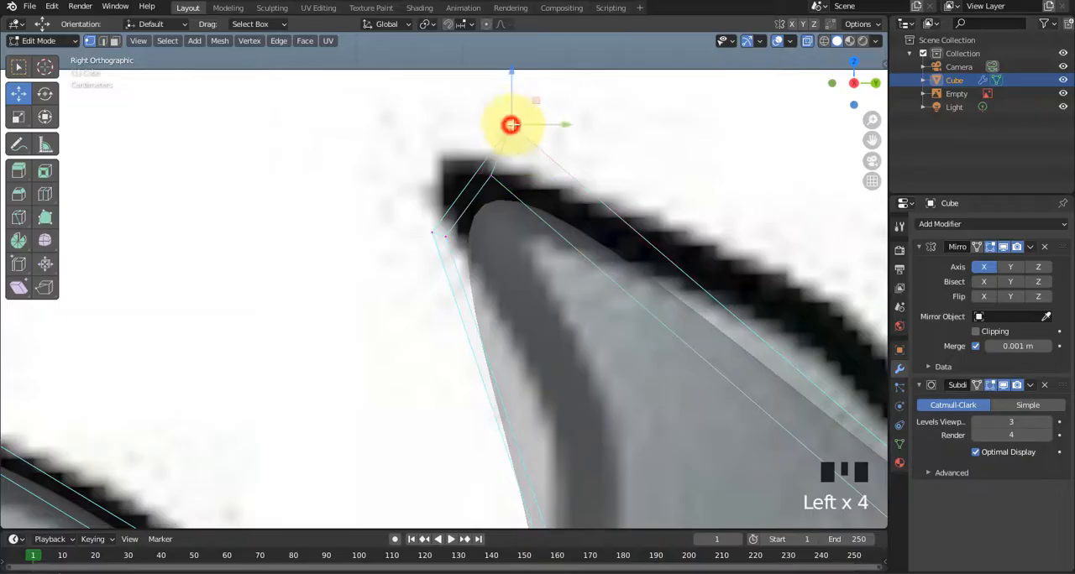
{"action": "left_click_drag", "start_coordinate": [534, 100], "coordinate": [475, 185]}
Add two loop cuts across the dorsal fin, slide them toward the tip and shift them forward to follow the rear curve.
{"action": "scroll", "coordinate": [461, 240], "scroll_direction": "down", "scroll_amount": 1}
{"action": "scroll", "coordinate": [451, 241], "scroll_direction": "down", "scroll_amount": 2}
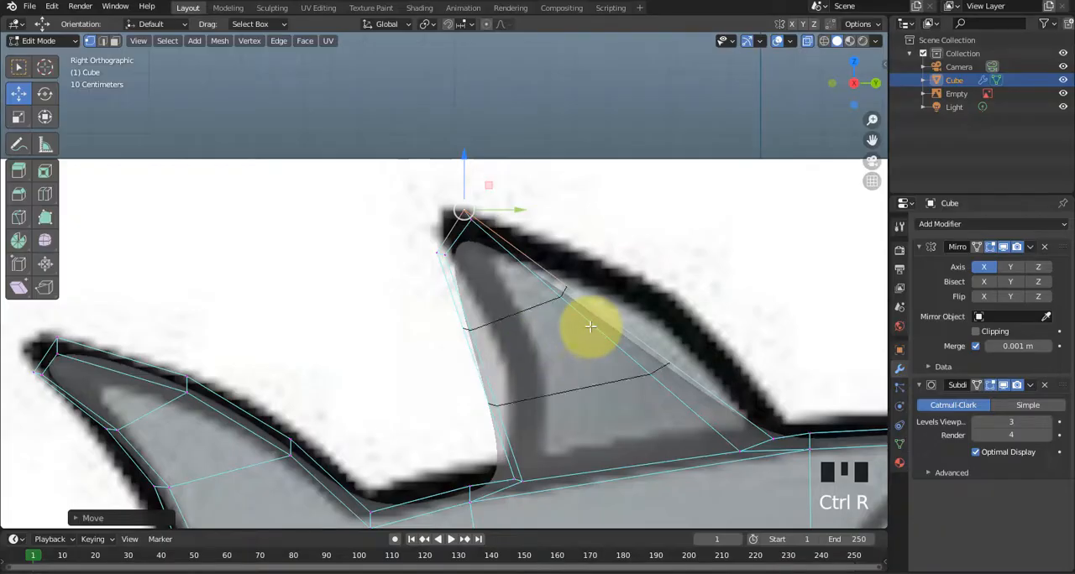
{"action": "key", "text": "g"}
{"action": "key", "text": "g"}
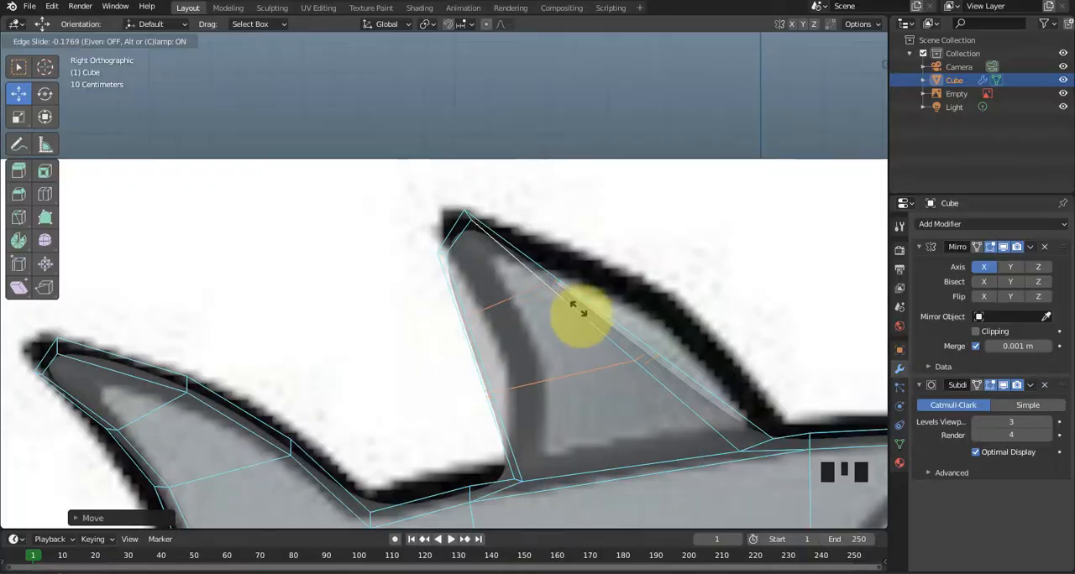
{"action": "left_click", "coordinate": [580, 311]}
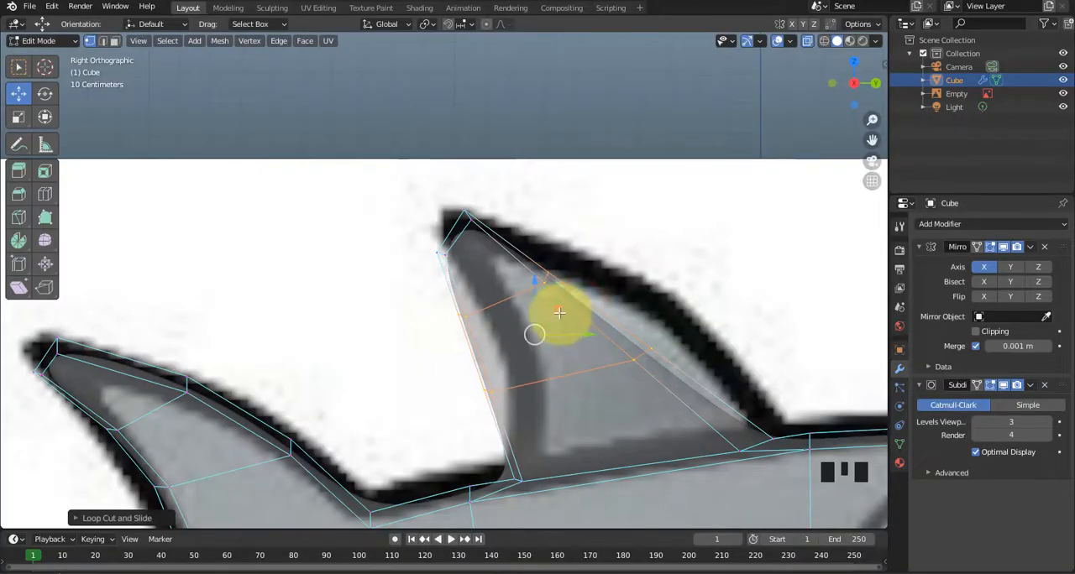
{"action": "left_click_drag", "start_coordinate": [564, 310], "coordinate": [600, 300]}
Move the two loops' front-edge vertices outward to match the curved front outline of the dorsal fin in the reference.
{"action": "left_click", "coordinate": [630, 241]}
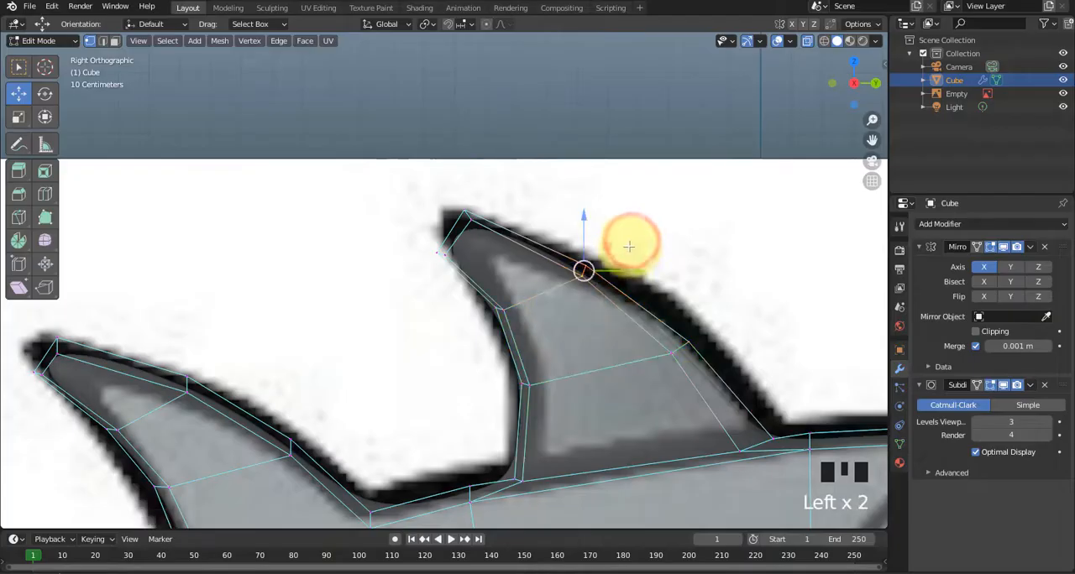
{"action": "left_click_drag", "start_coordinate": [607, 245], "coordinate": [593, 228]}
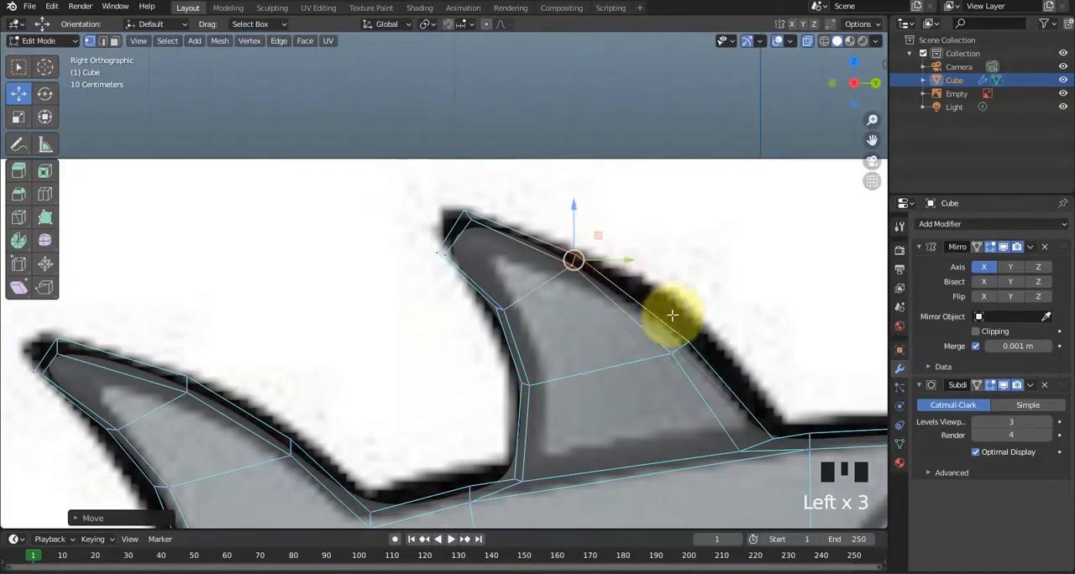
{"action": "left_click", "coordinate": [741, 320]}
{"action": "left_click_drag", "start_coordinate": [711, 323], "coordinate": [697, 278]}
{"action": "left_click", "coordinate": [621, 235]}
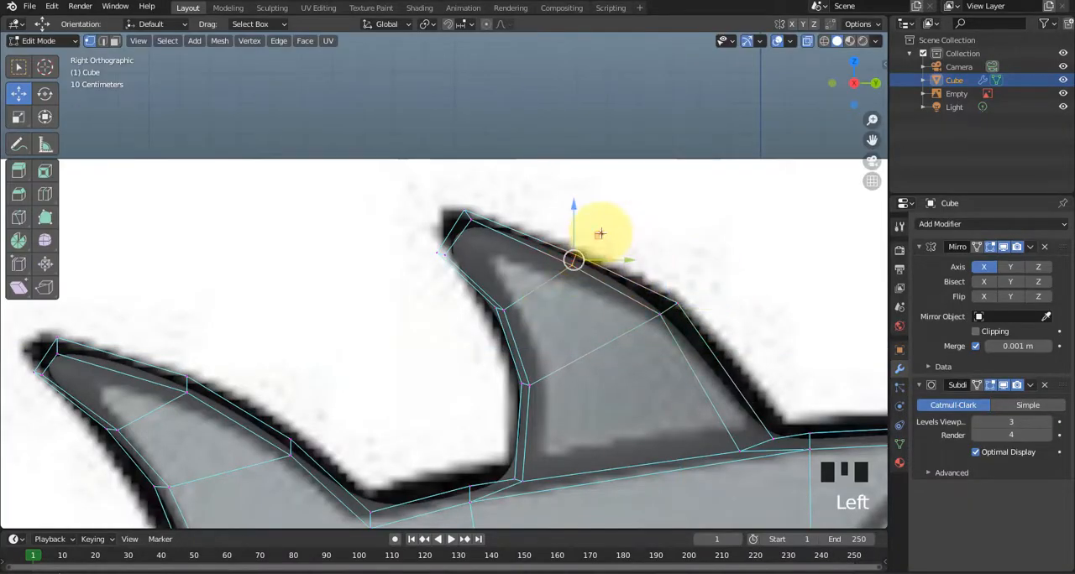
{"action": "left_click_drag", "start_coordinate": [599, 233], "coordinate": [582, 207]}
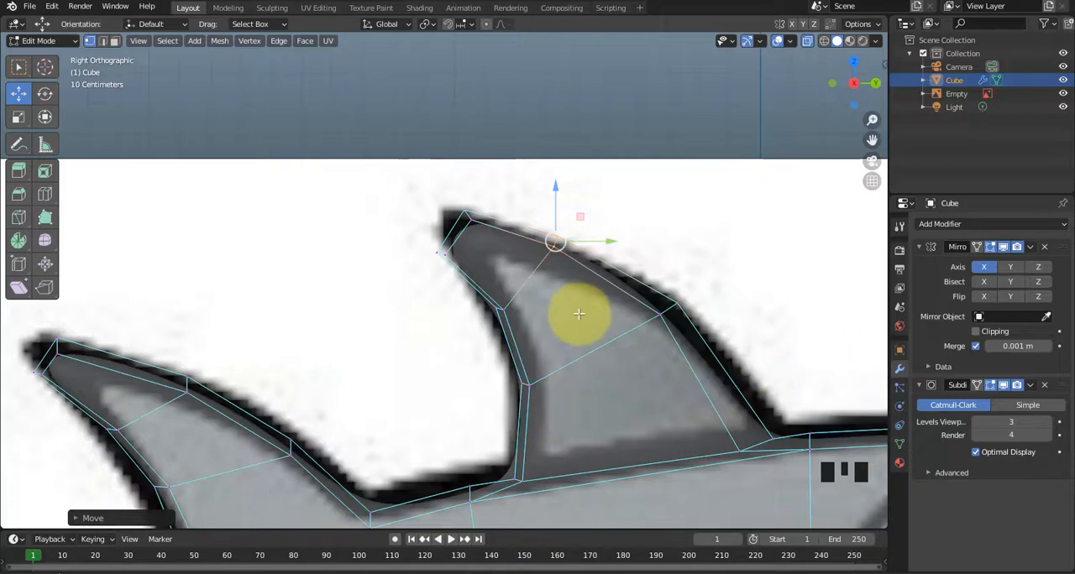
{"action": "scroll", "coordinate": [484, 272], "scroll_direction": "up", "scroll_amount": 1}
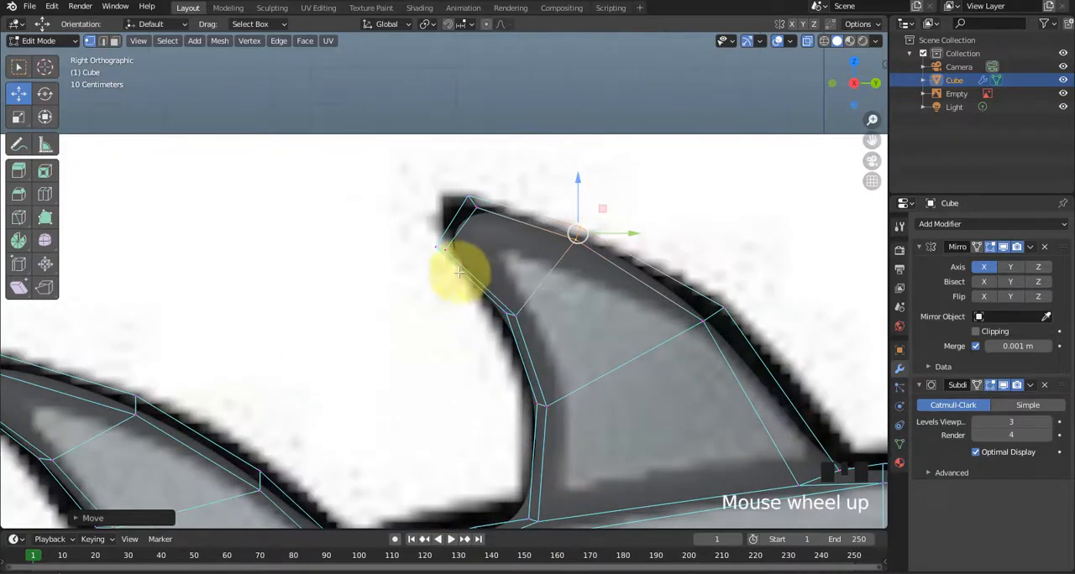
{"action": "scroll", "coordinate": [452, 295], "scroll_direction": "down", "scroll_amount": 1}
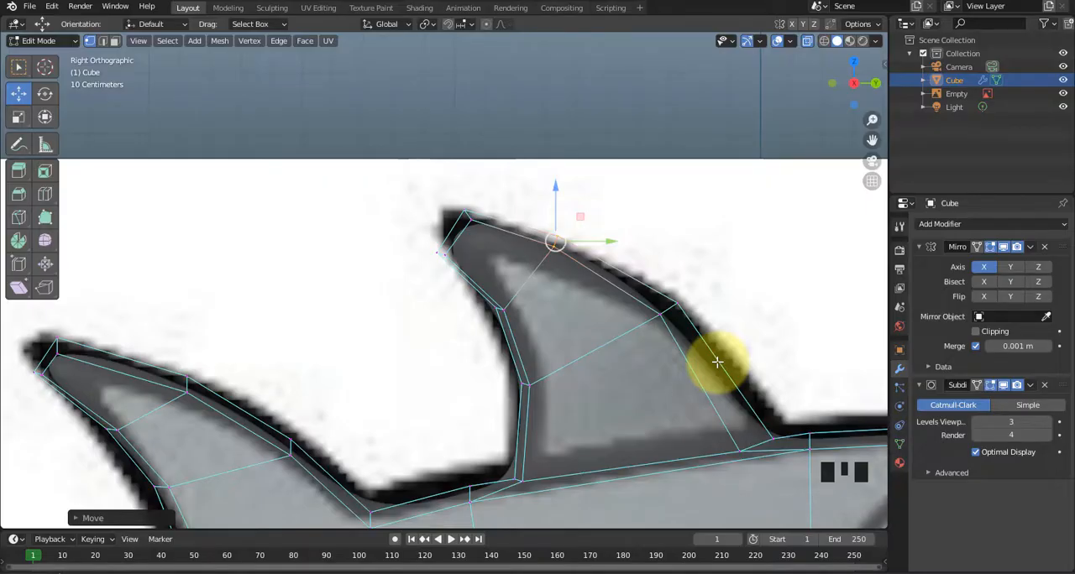
Turn off X-ray and hide the reference image to inspect the dorsal fin's thickness in perspective.
{"action": "middle_click_drag", "start_coordinate": [717, 362], "coordinate": [466, 256]}
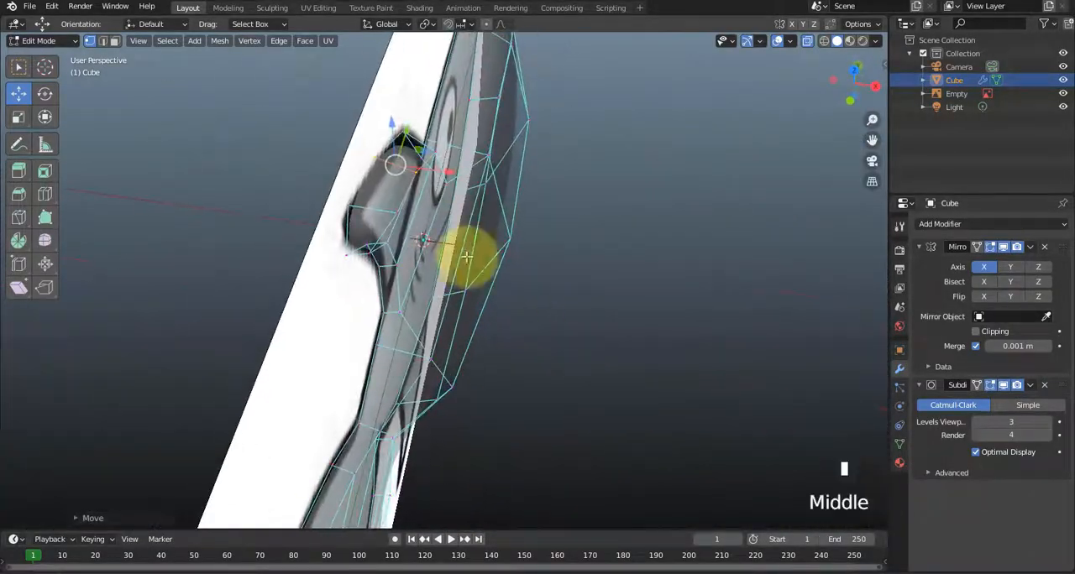
{"action": "scroll", "coordinate": [466, 256], "scroll_direction": "up", "scroll_amount": 2}
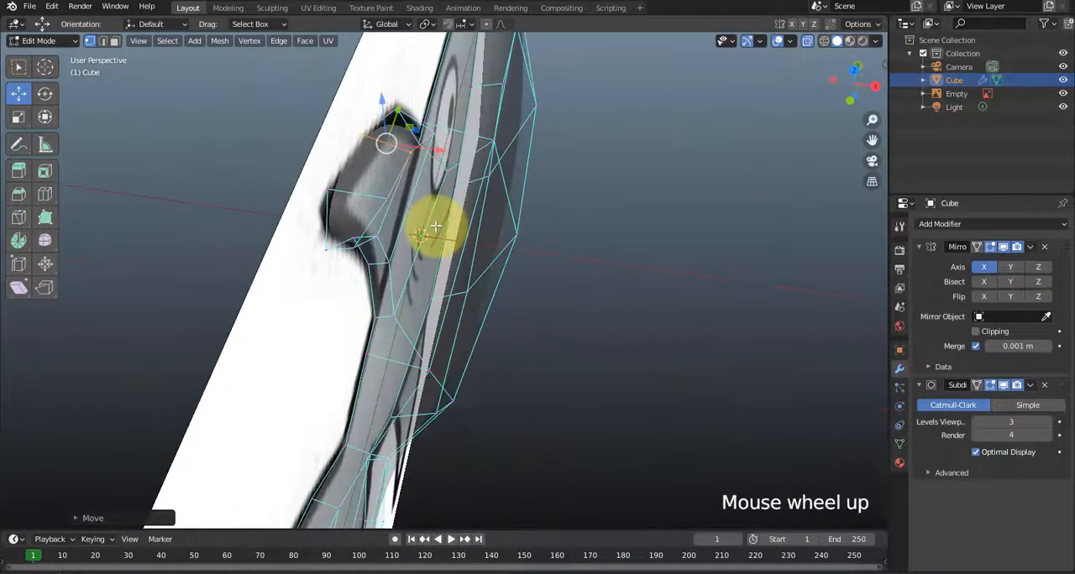
{"action": "left_click", "coordinate": [806, 42]}
{"action": "left_click", "coordinate": [1062, 94]}
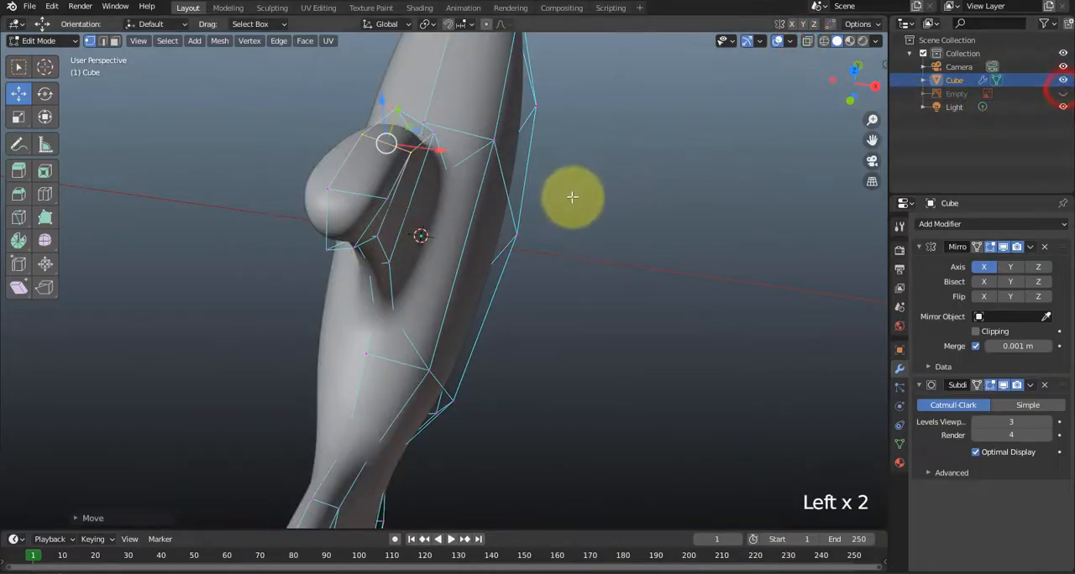
{"action": "middle_click_drag", "start_coordinate": [572, 196], "coordinate": [547, 241]}
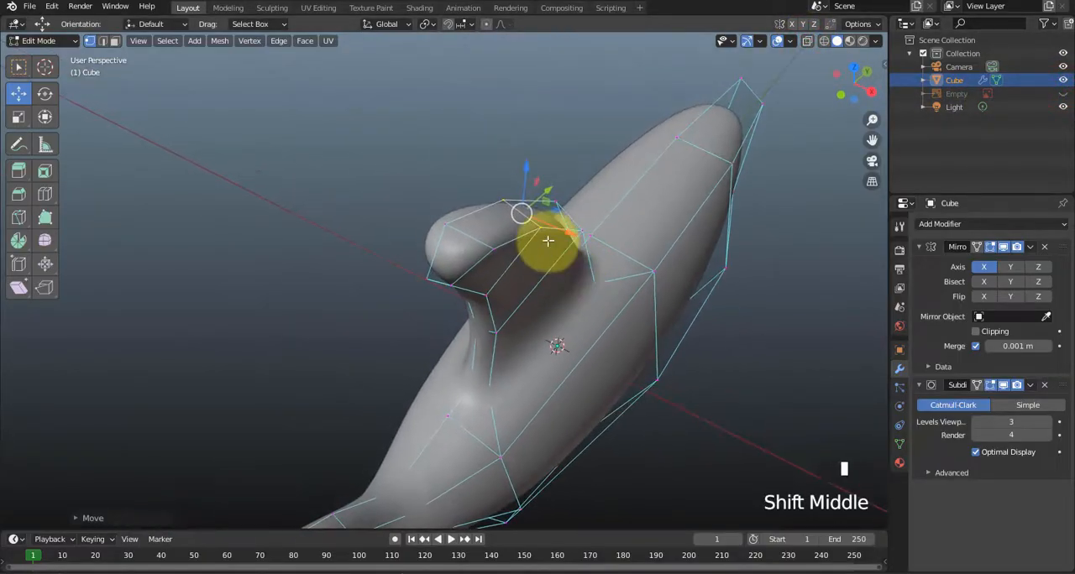
Move the dorsal fin's upper front side edge inward along X to thin the fin.
{"action": "scroll", "coordinate": [547, 241], "scroll_direction": "up", "scroll_amount": 2}
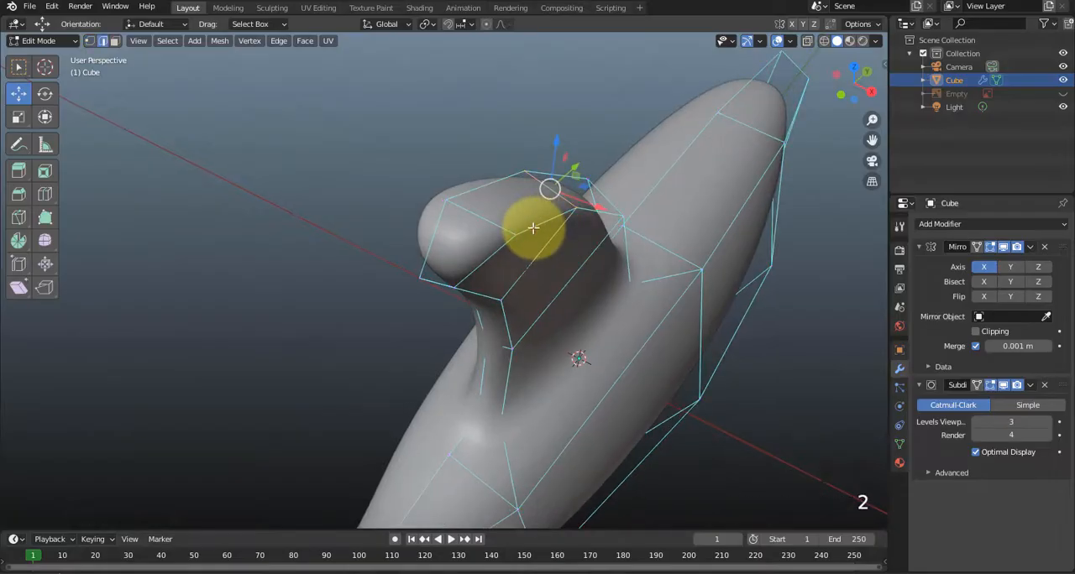
{"action": "left_click_drag", "start_coordinate": [583, 234], "coordinate": [542, 214]}
{"action": "middle_click_drag", "start_coordinate": [542, 215], "coordinate": [552, 328]}
Adjust the two end vertices of that side edge individually along X to taper the dorsal fin toward its tip.
{"action": "key", "text": "1"}
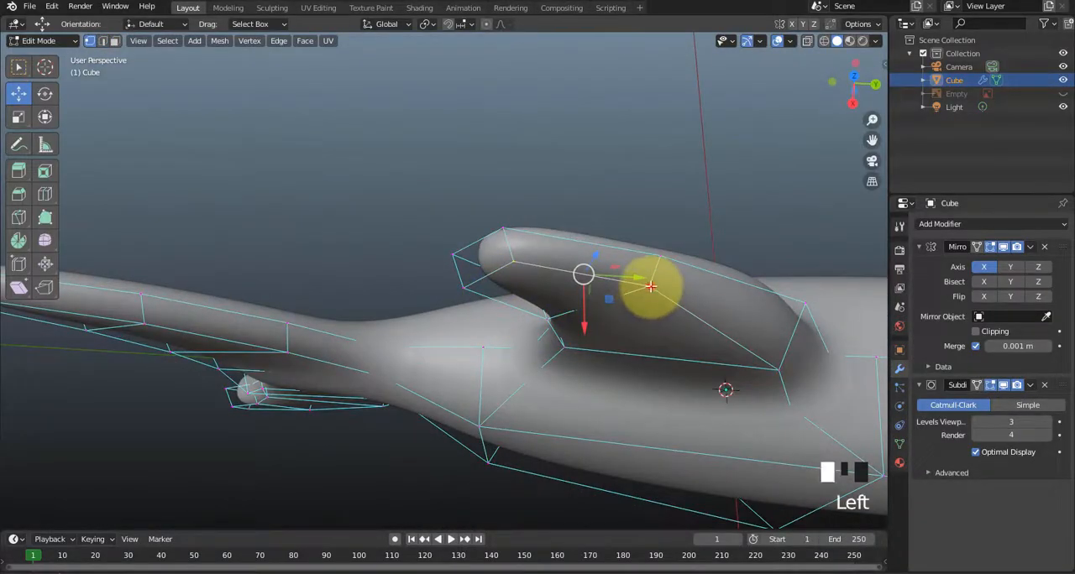
{"action": "left_click", "coordinate": [651, 287]}
{"action": "left_click_drag", "start_coordinate": [652, 333], "coordinate": [610, 316]}
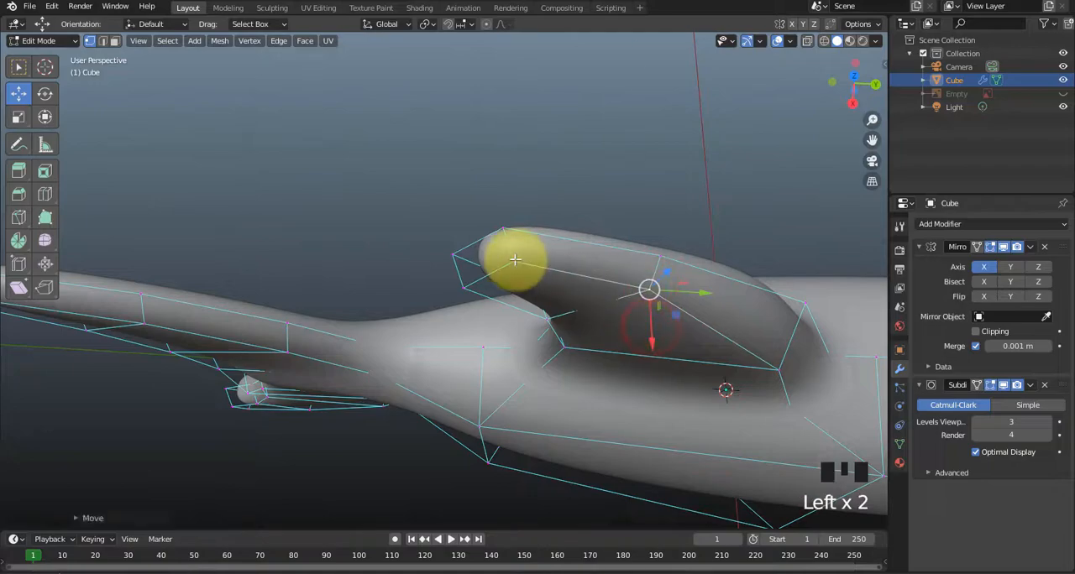
{"action": "left_click_drag", "start_coordinate": [510, 304], "coordinate": [456, 347]}
Move the dorsal fin's upper rear side vertex slightly inward along X.
{"action": "middle_click_drag", "start_coordinate": [456, 348], "coordinate": [621, 242]}
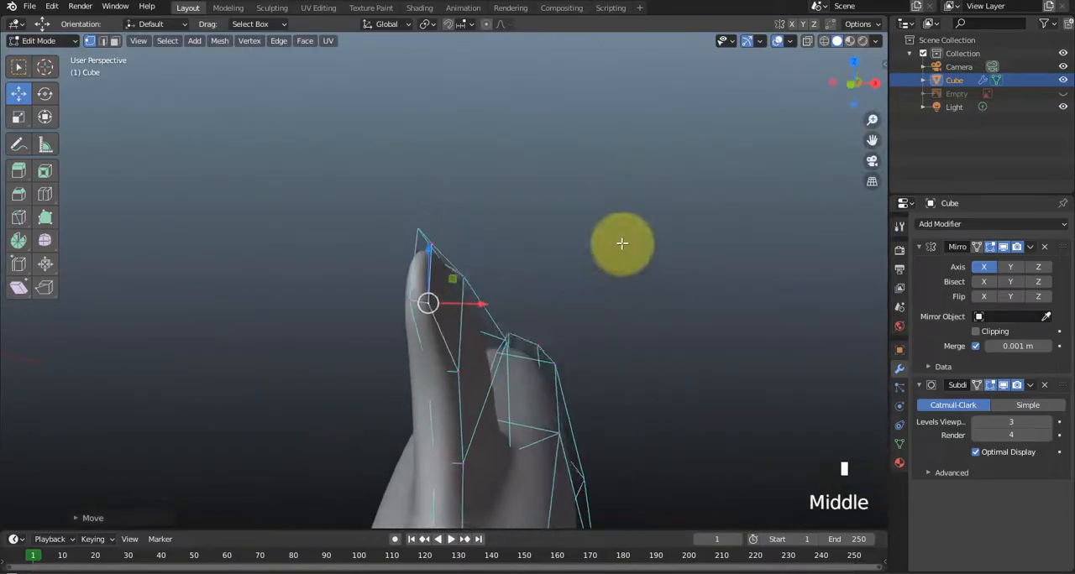
{"action": "left_click", "coordinate": [454, 372]}
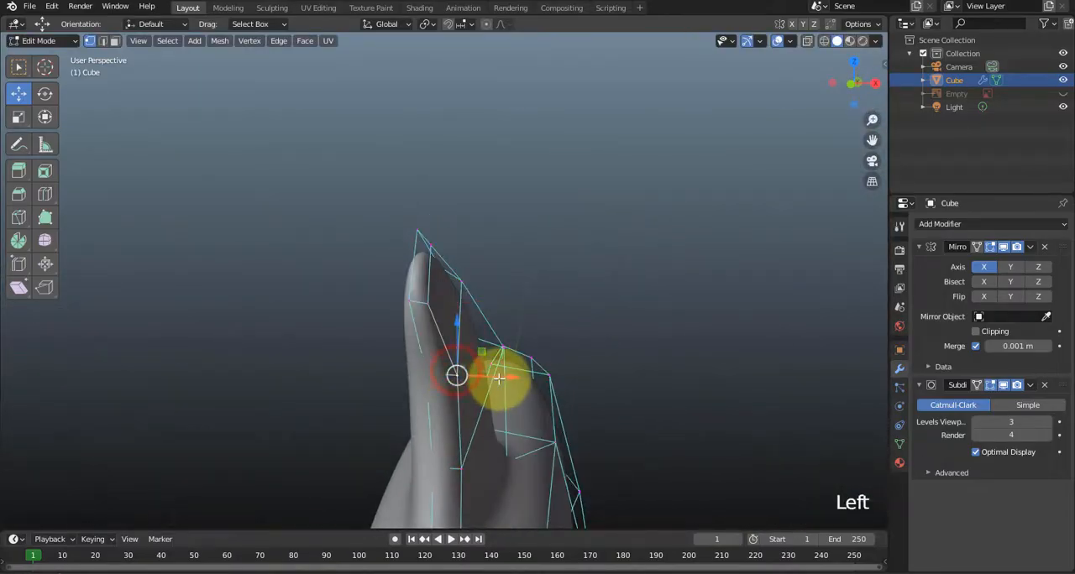
{"action": "left_click_drag", "start_coordinate": [498, 380], "coordinate": [492, 377]}
{"action": "middle_click_drag", "start_coordinate": [492, 377], "coordinate": [430, 393]}
{"action": "middle_click_drag", "start_coordinate": [650, 369], "coordinate": [539, 139], "text": "shift"}
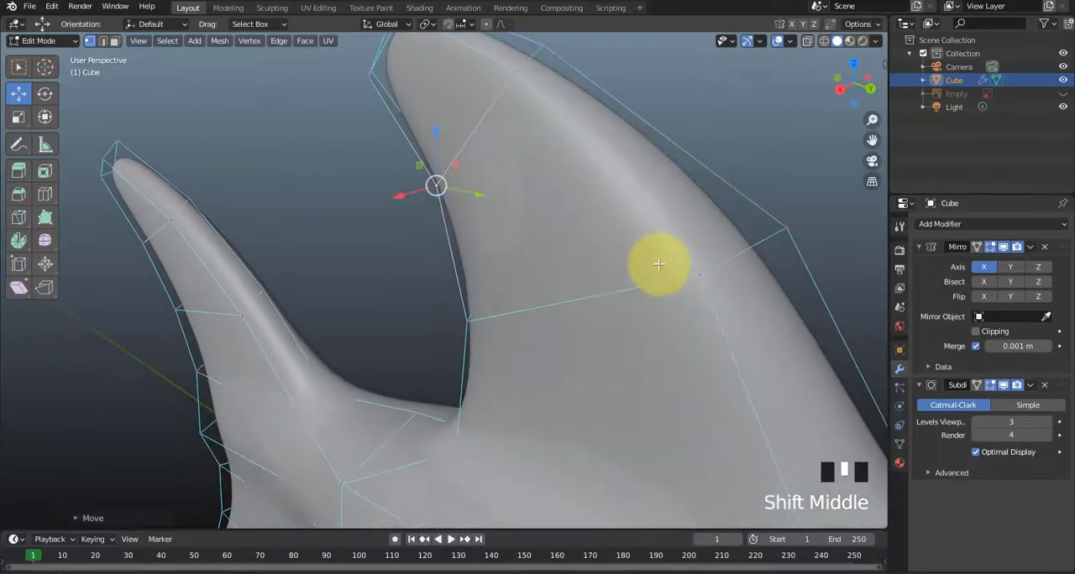
Move the upper and lower front side edges of the dorsal fin back along Y, away from its front outline.
{"action": "middle_click_drag", "start_coordinate": [659, 264], "coordinate": [579, 186]}
{"action": "left_click", "coordinate": [616, 118]}
{"action": "left_click_drag", "start_coordinate": [675, 140], "coordinate": [640, 139]}
{"action": "scroll", "coordinate": [664, 252], "scroll_direction": "down", "scroll_amount": 1}
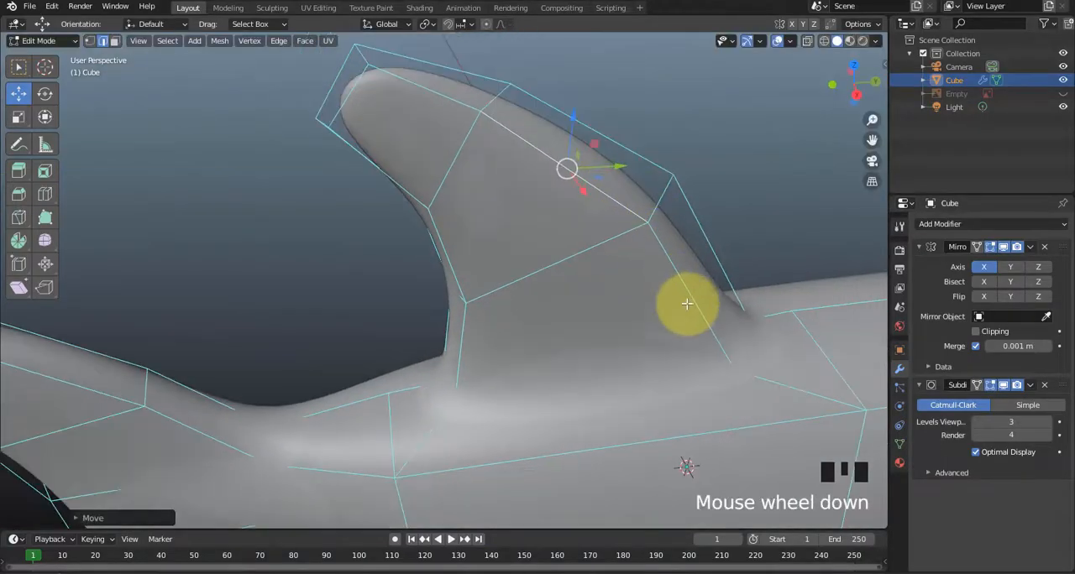
{"action": "left_click", "coordinate": [702, 315]}
{"action": "left_click_drag", "start_coordinate": [736, 304], "coordinate": [705, 304]}
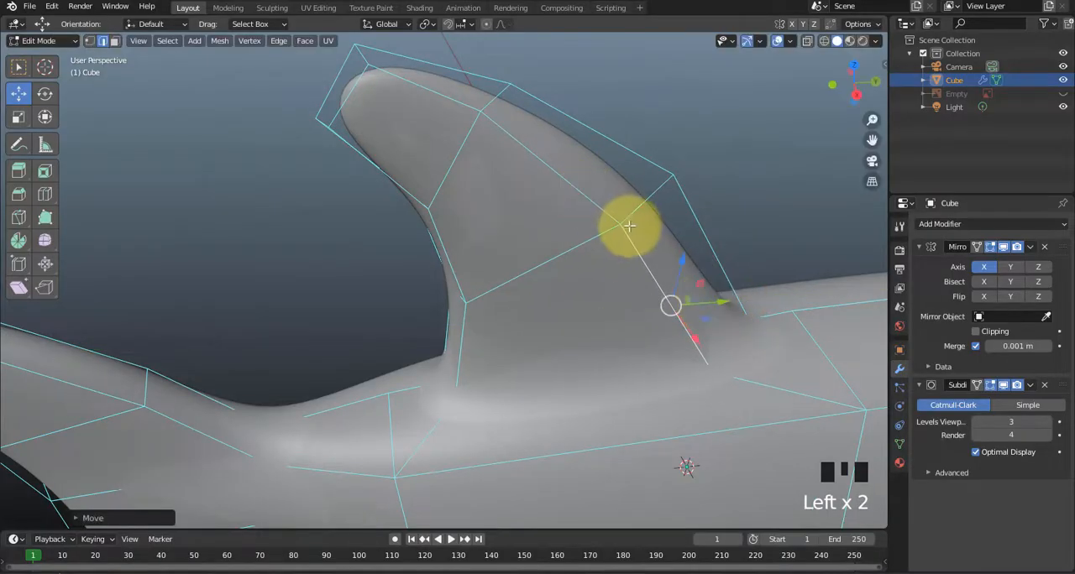
Move the side vertex between the dorsal fin's two front side edges inward along X toward the mirror plane.
{"action": "left_click_drag", "start_coordinate": [621, 224], "coordinate": [587, 202]}
{"action": "middle_click_drag", "start_coordinate": [588, 201], "coordinate": [456, 259]}
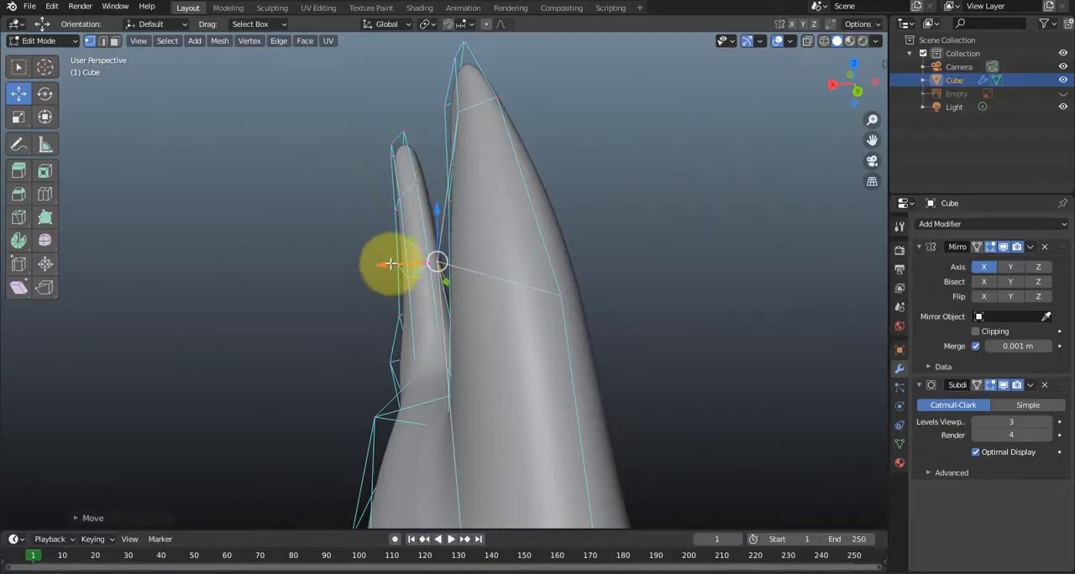
{"action": "left_click_drag", "start_coordinate": [391, 264], "coordinate": [424, 267]}
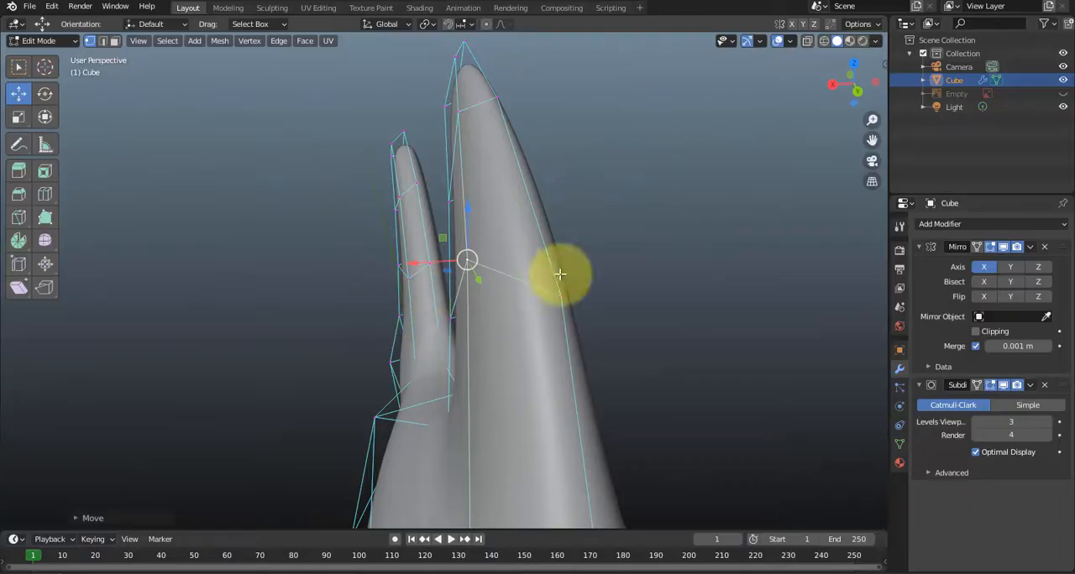
Lower the upper front vertices at the dorsal fin's tip to make the tip more pointed.
{"action": "middle_click_drag", "start_coordinate": [476, 334], "coordinate": [733, 312]}
{"action": "left_click", "coordinate": [818, 303]}
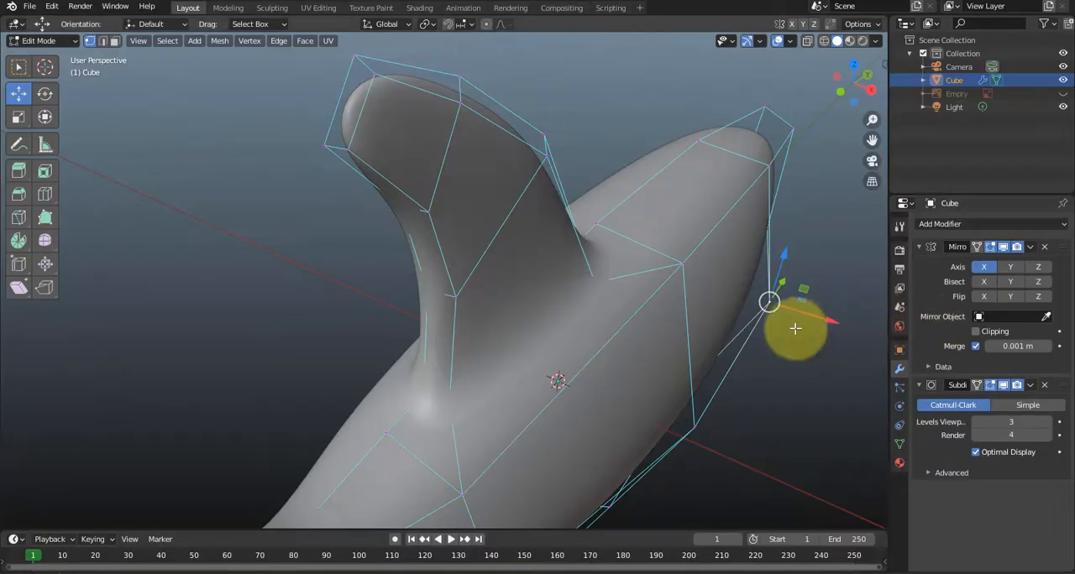
{"action": "scroll", "coordinate": [706, 332], "scroll_direction": "down", "scroll_amount": 1}
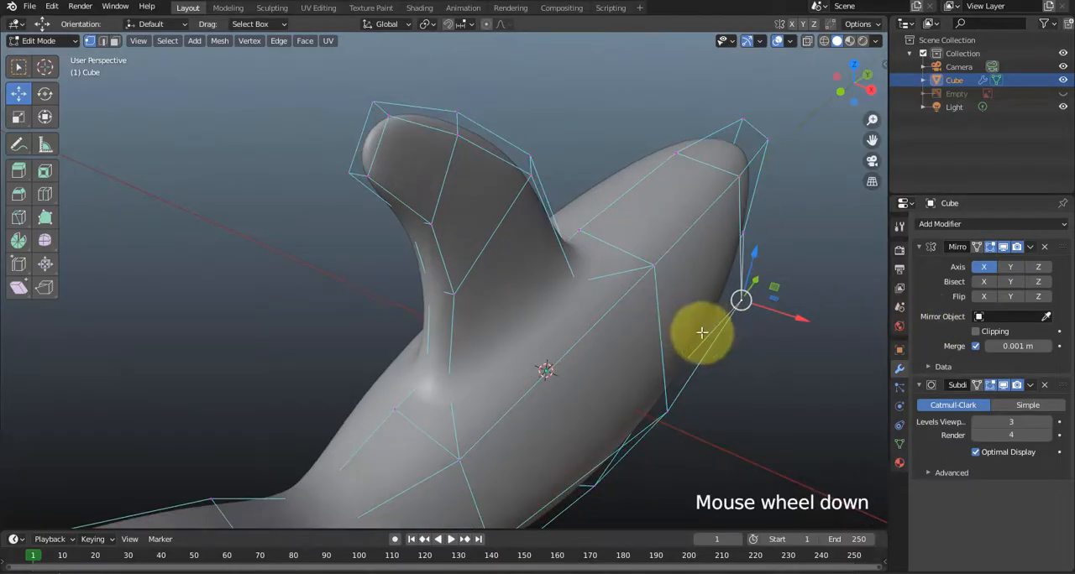
{"action": "left_click", "coordinate": [359, 92]}
{"action": "left_click_drag", "start_coordinate": [399, 78], "coordinate": [384, 106]}
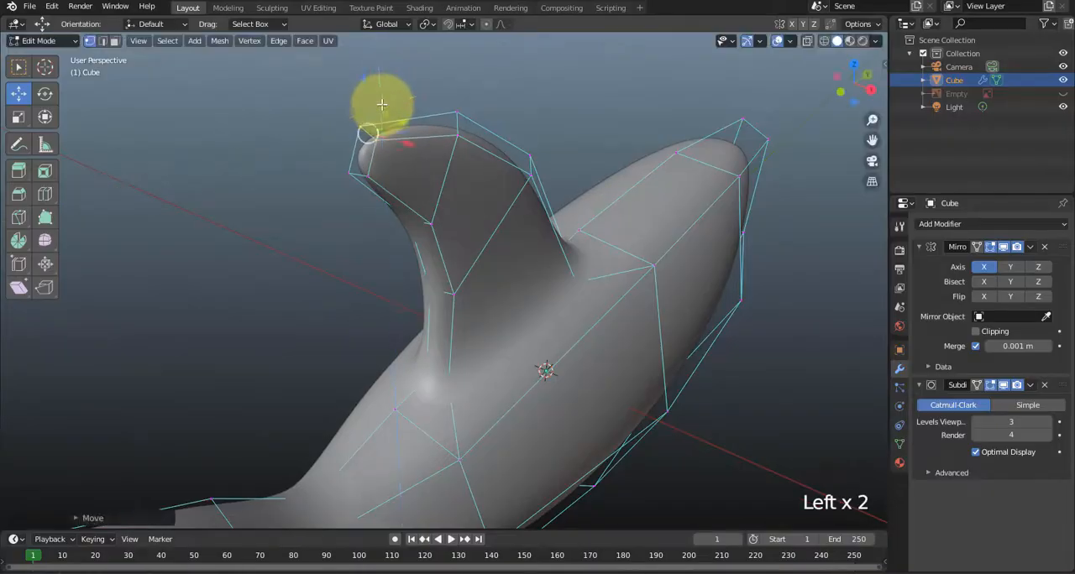
Toggle the Mirror modifier's viewport display off and on, and turn off the Subdivision modifier's viewport display.
{"action": "left_click", "coordinate": [756, 416]}
{"action": "middle_click_drag", "start_coordinate": [727, 392], "coordinate": [439, 234]}
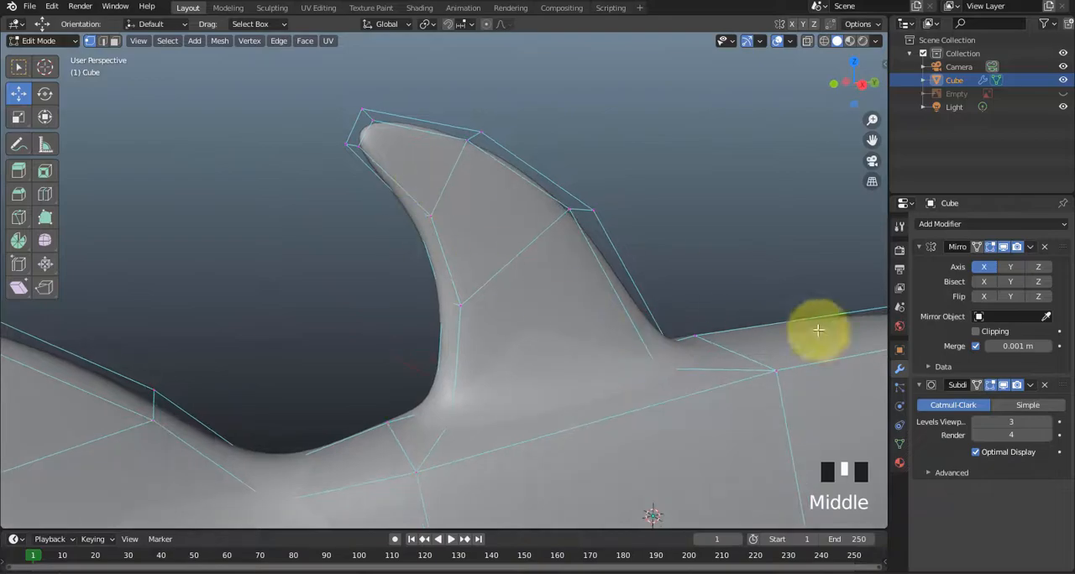
{"action": "left_click", "coordinate": [1003, 247]}
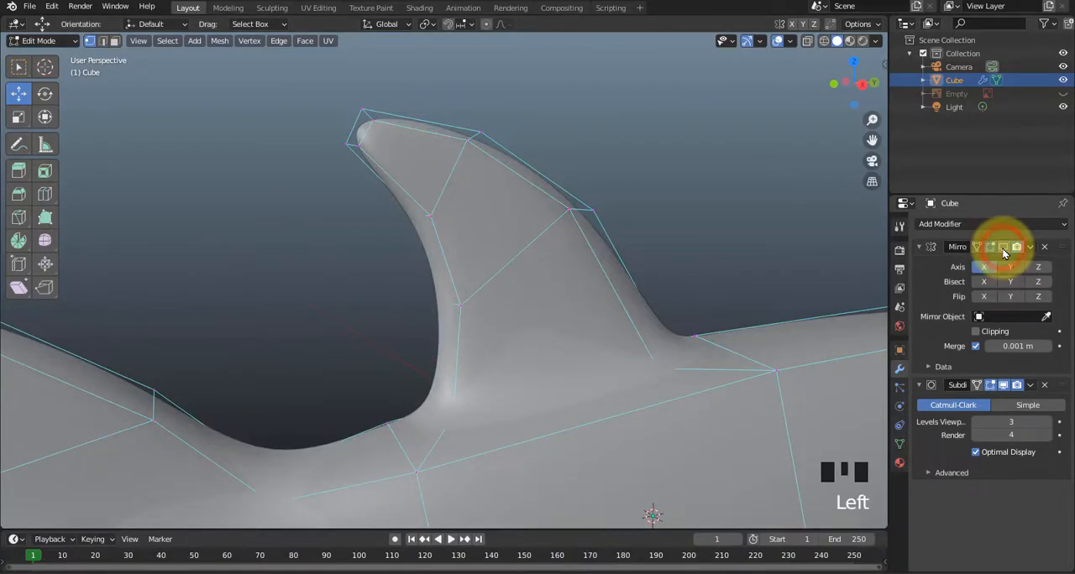
{"action": "scroll", "coordinate": [817, 302], "scroll_direction": "down", "scroll_amount": 4}
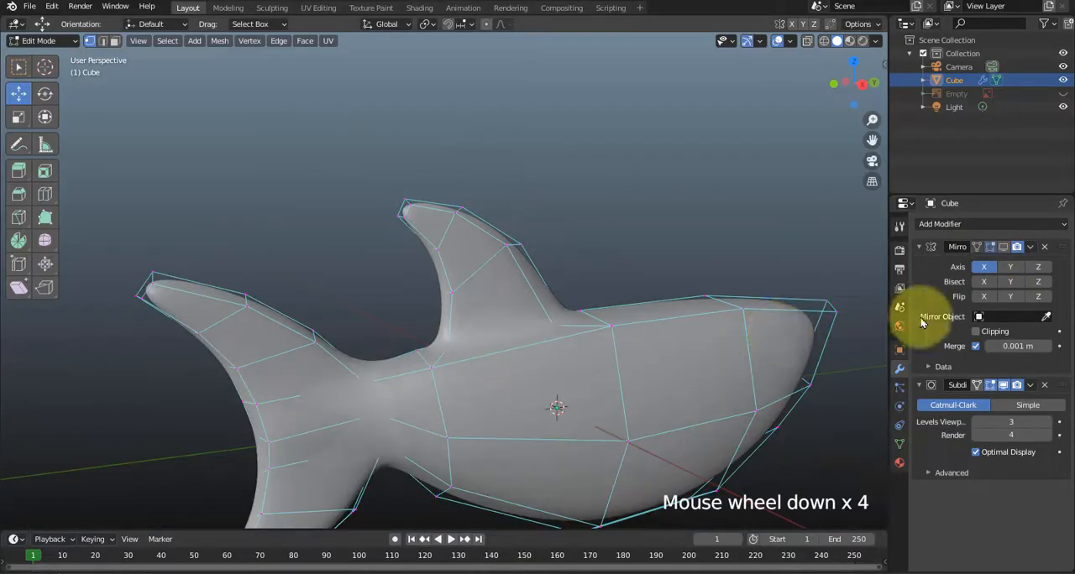
{"action": "left_click", "coordinate": [1004, 249]}
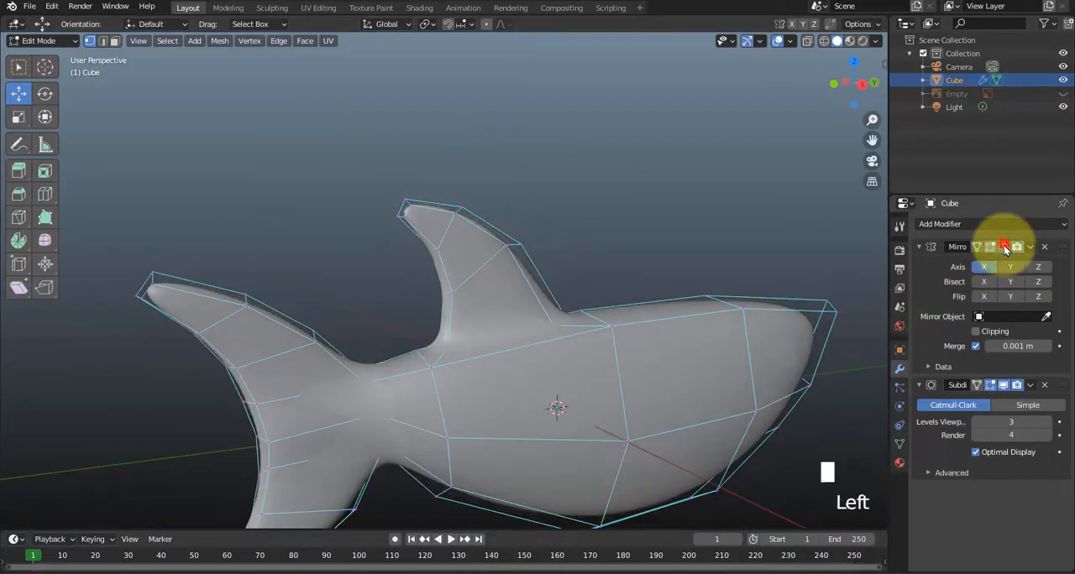
{"action": "left_click", "coordinate": [1006, 387]}
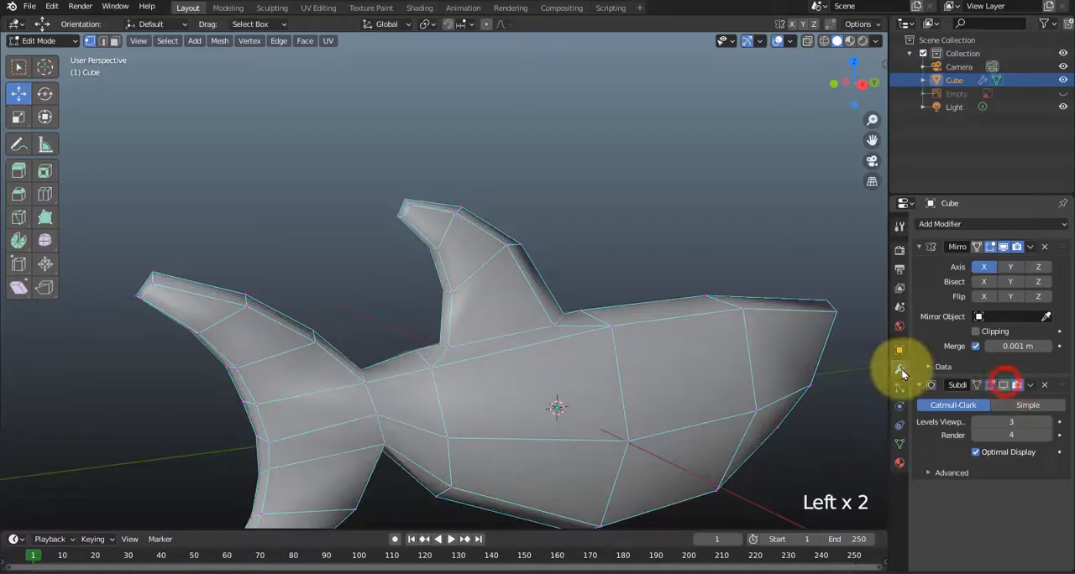
Move the middle, upper and lower side vertices of the body's loop just ahead of the tail inward along X, narrowing the body there.
{"action": "middle_click_drag", "start_coordinate": [739, 361], "coordinate": [575, 302]}
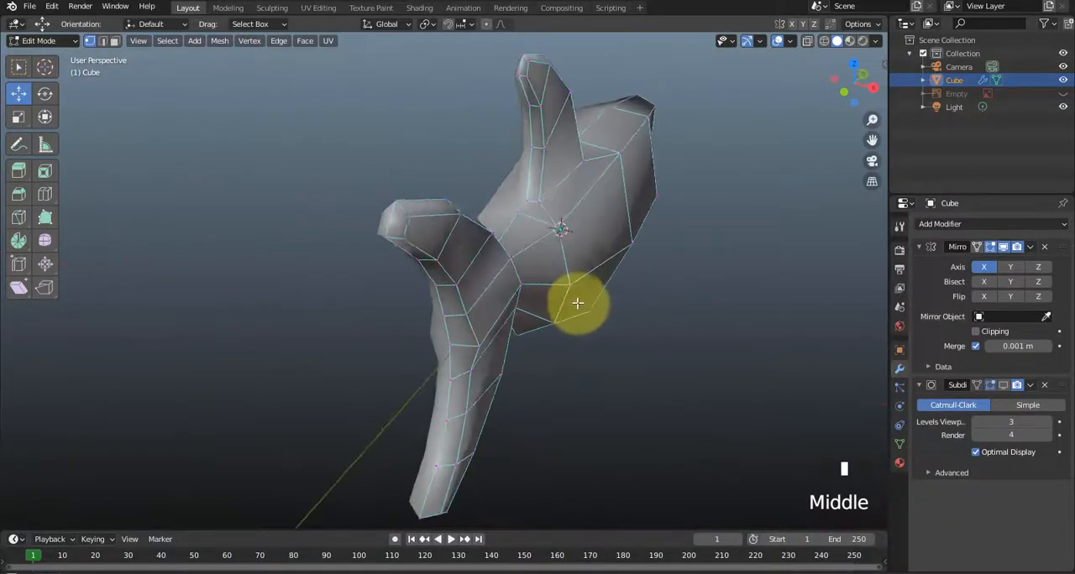
{"action": "scroll", "coordinate": [624, 288], "scroll_direction": "up", "scroll_amount": 3}
{"action": "middle_click_drag", "start_coordinate": [654, 308], "coordinate": [659, 292]}
{"action": "left_click", "coordinate": [658, 288]}
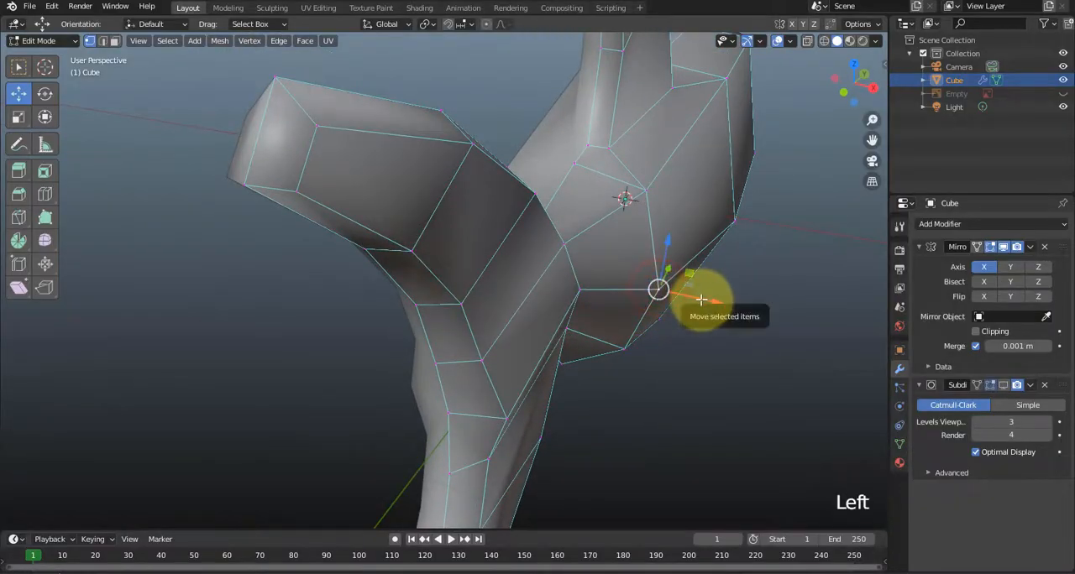
{"action": "left_click_drag", "start_coordinate": [701, 300], "coordinate": [684, 301]}
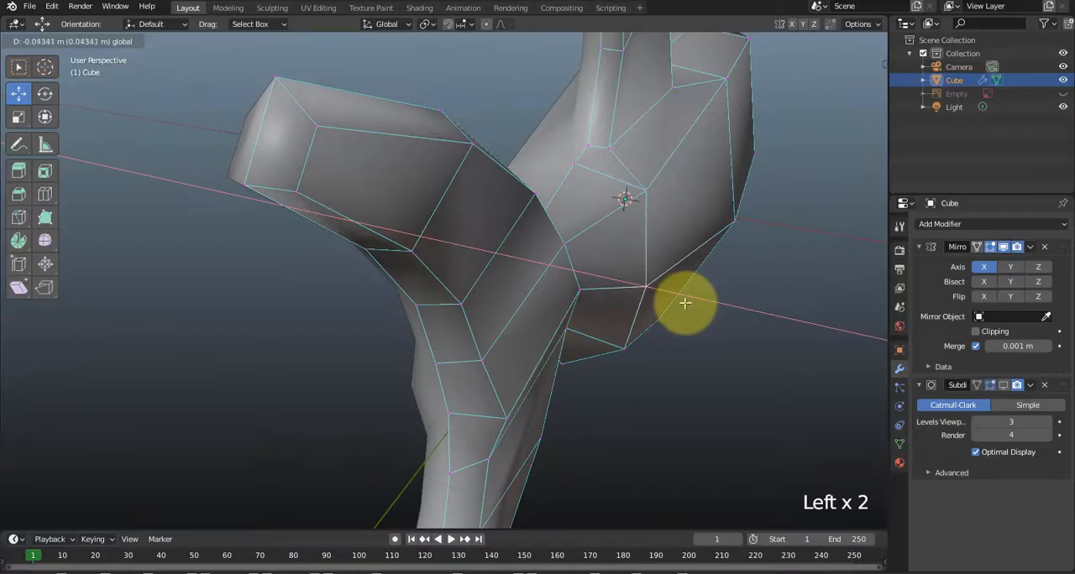
{"action": "left_click", "coordinate": [689, 367]}
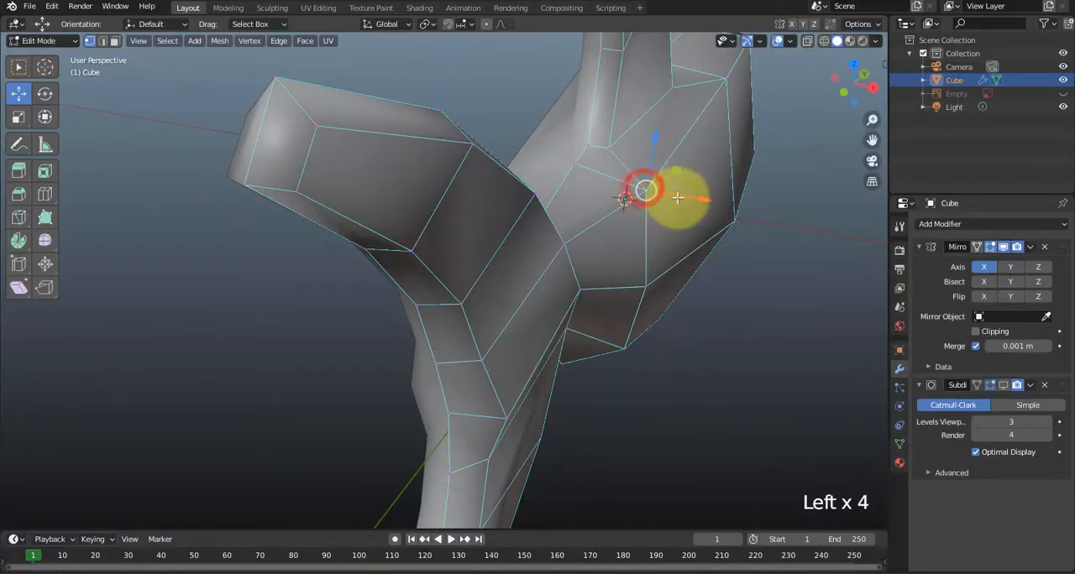
{"action": "left_click_drag", "start_coordinate": [677, 198], "coordinate": [659, 197]}
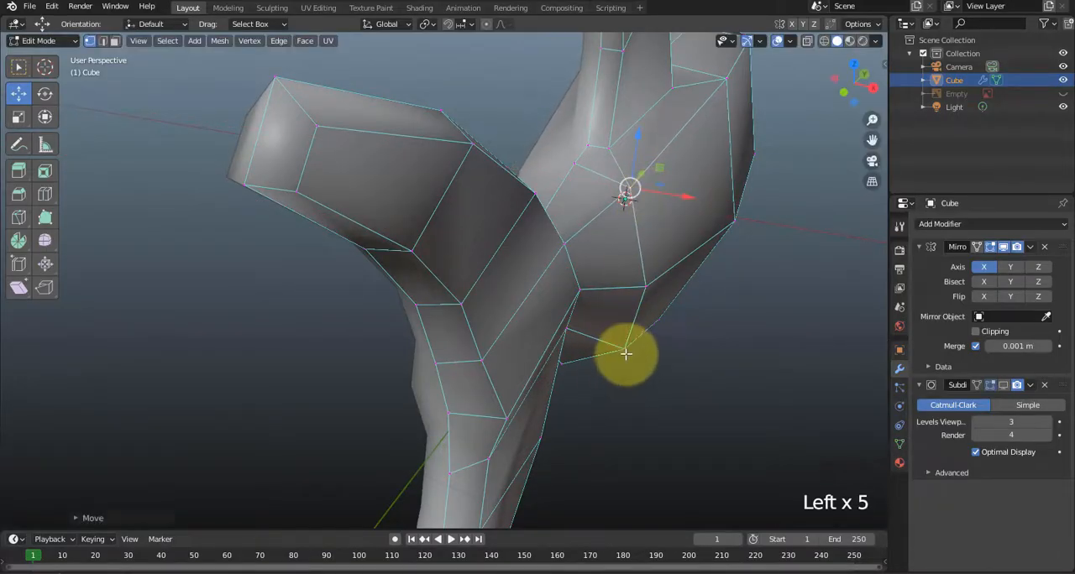
{"action": "left_click_drag", "start_coordinate": [675, 364], "coordinate": [643, 377]}
Switch to face selection and select the body's lower side face just ahead of the tail, below the dorsal fin.
{"action": "middle_click_drag", "start_coordinate": [643, 377], "coordinate": [630, 319]}
{"action": "scroll", "coordinate": [441, 324], "scroll_direction": "down", "scroll_amount": 4}
{"action": "scroll", "coordinate": [444, 377], "scroll_direction": "down", "scroll_amount": 2}
{"action": "scroll", "coordinate": [619, 343], "scroll_direction": "up", "scroll_amount": 2}
{"action": "scroll", "coordinate": [555, 413], "scroll_direction": "up", "scroll_amount": 1}
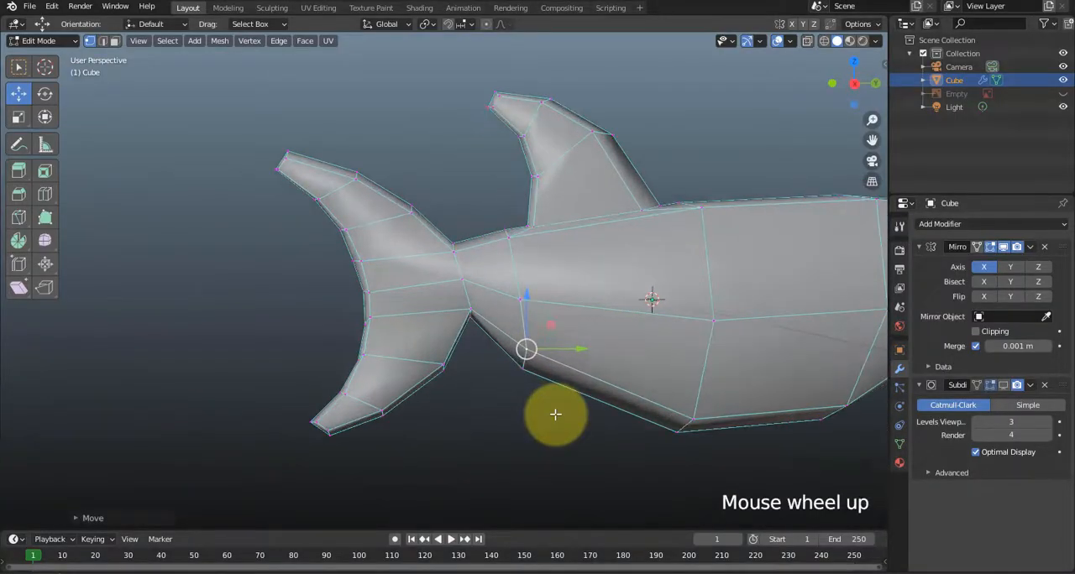
{"action": "key", "text": "3"}
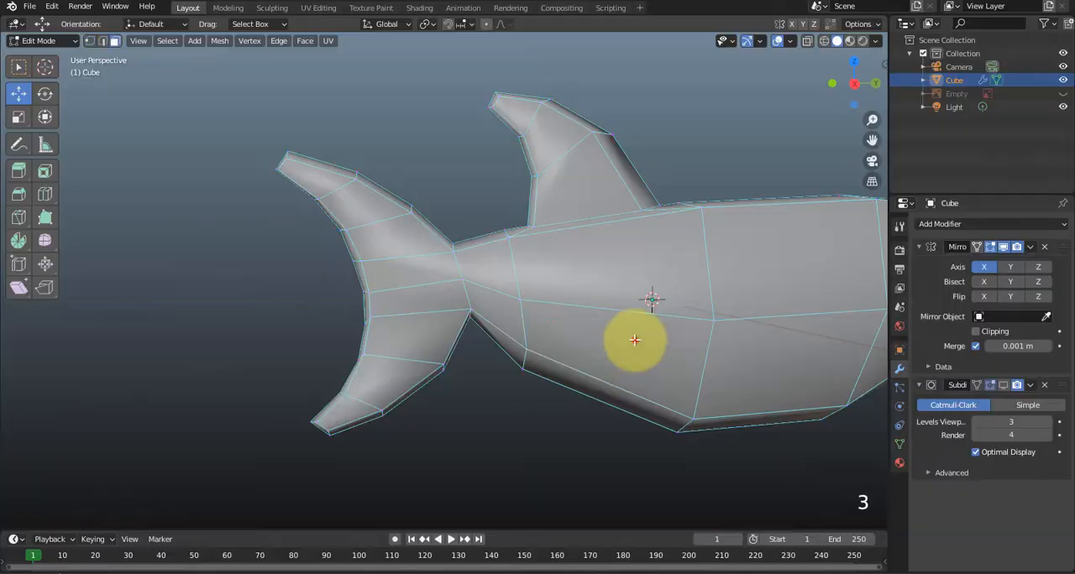
{"action": "left_click", "coordinate": [628, 342]}
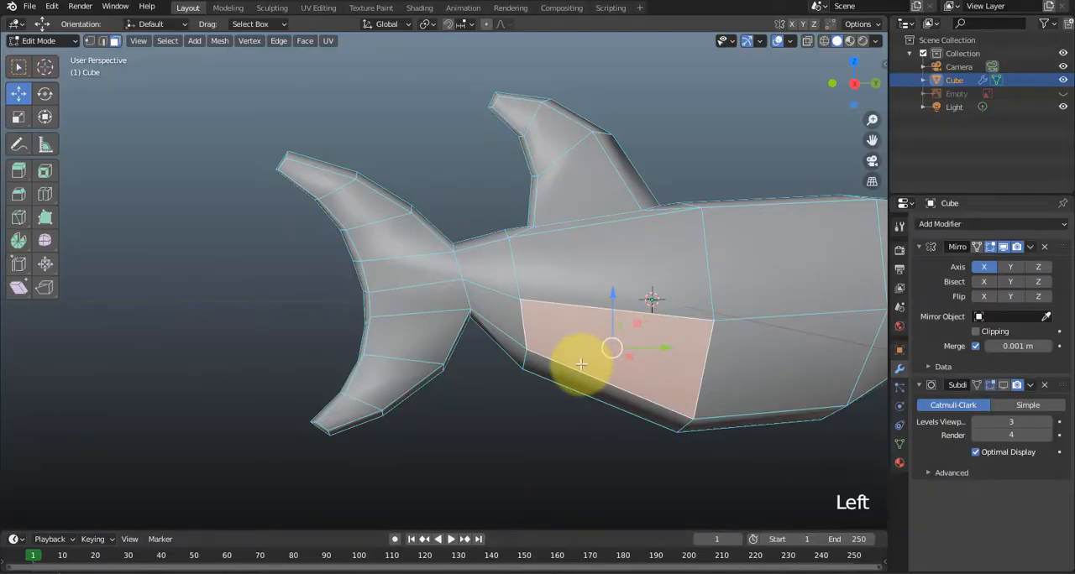
Check the selected face against the lower fin's position in the reference image from the right side view, showing the reference temporarily.
{"action": "middle_click_drag", "start_coordinate": [554, 307], "coordinate": [553, 343]}
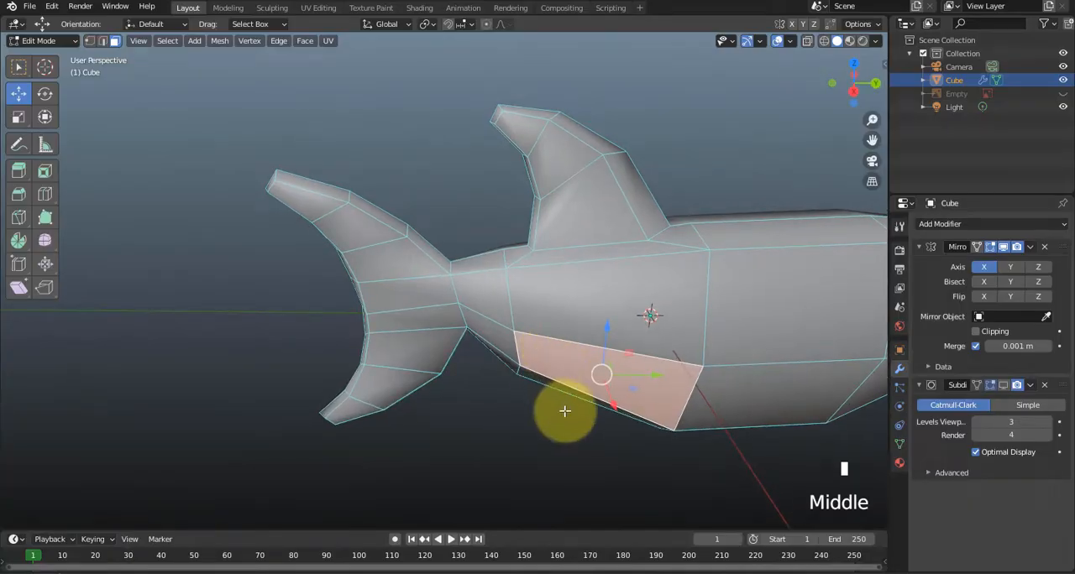
{"action": "middle_click_drag", "start_coordinate": [564, 410], "coordinate": [484, 281], "text": "shift"}
{"action": "scroll", "coordinate": [559, 266], "scroll_direction": "up", "scroll_amount": 1}
{"action": "middle_click_drag", "start_coordinate": [559, 266], "coordinate": [439, 335]}
{"action": "key", "text": "KP_3"}
{"action": "left_click", "coordinate": [1062, 94]}
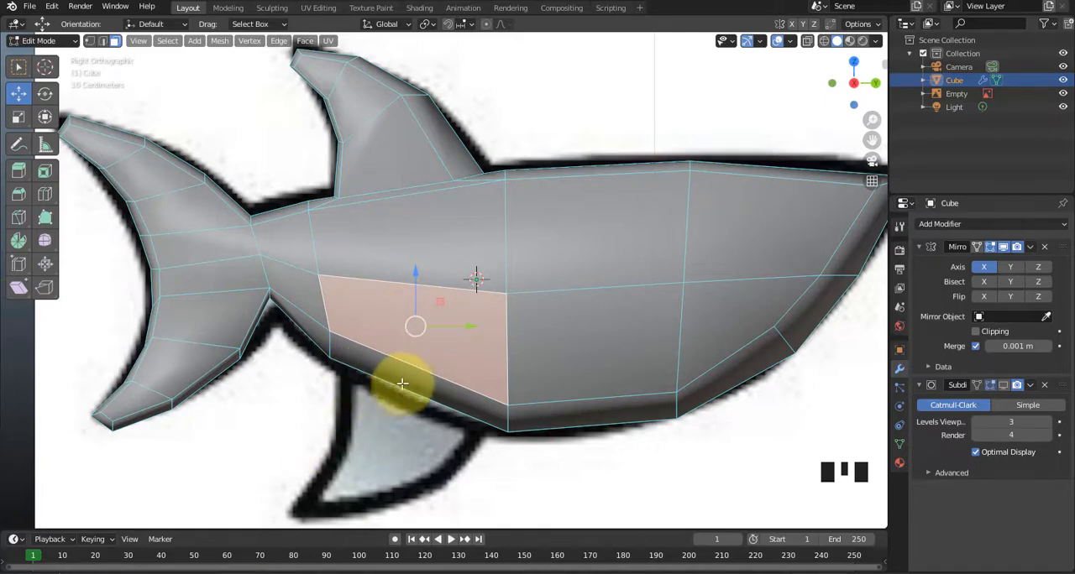
{"action": "left_click", "coordinate": [1063, 93]}
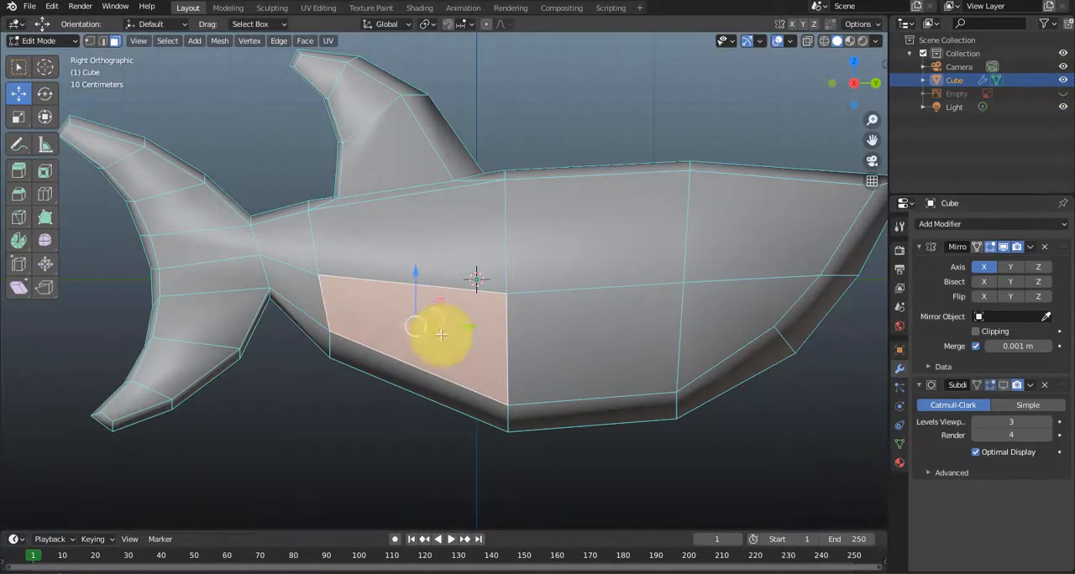
Inset the selected lower side face by about 0.116 and extrude the inner face outward to start a side fin.
{"action": "scroll", "coordinate": [430, 334], "scroll_direction": "up", "scroll_amount": 1}
{"action": "scroll", "coordinate": [434, 338], "scroll_direction": "up", "scroll_amount": 1}
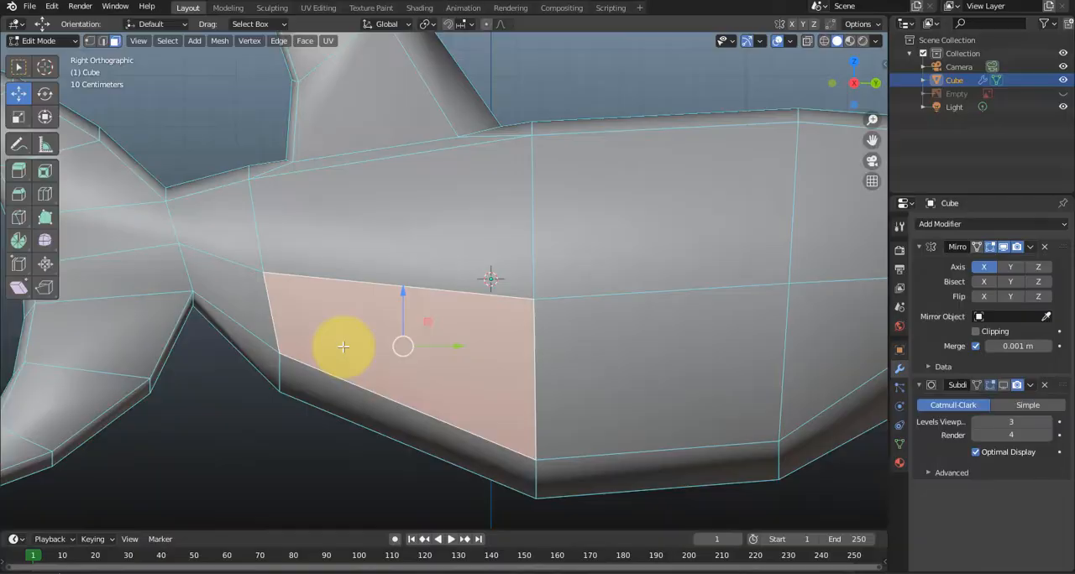
{"action": "key", "text": "i"}
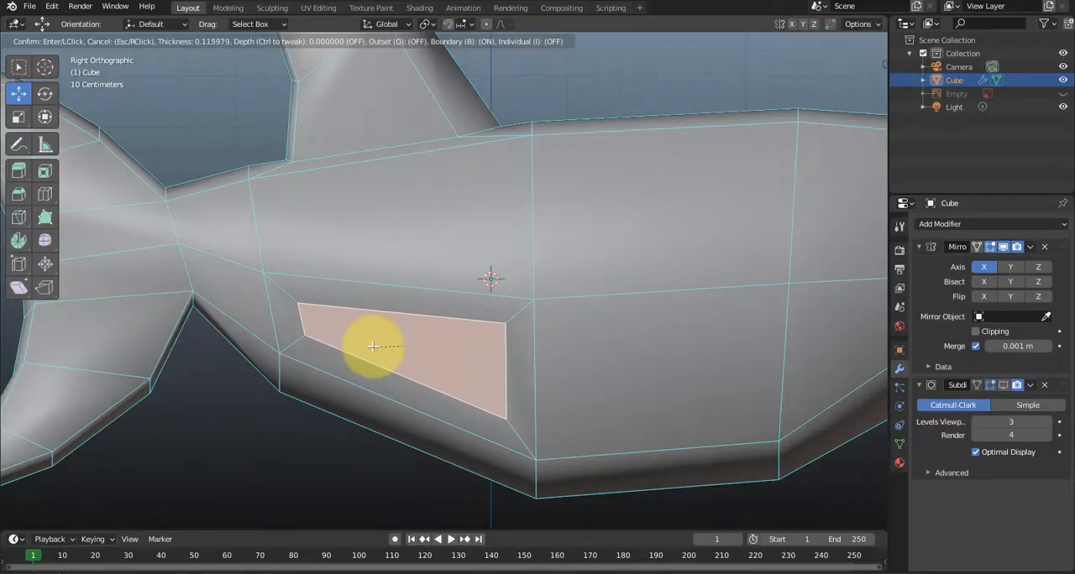
{"action": "left_click", "coordinate": [373, 347]}
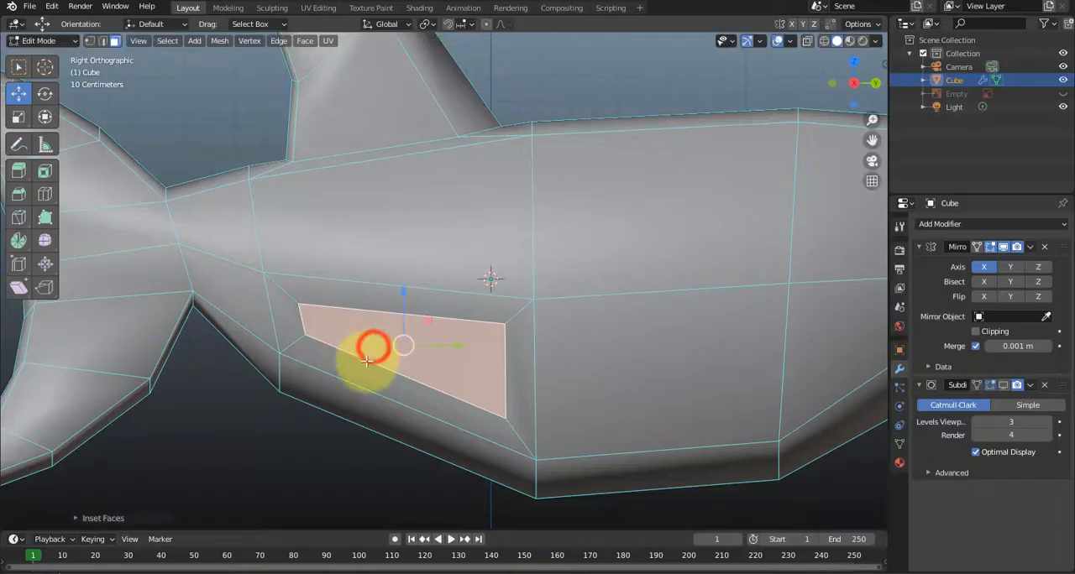
{"action": "middle_click_drag", "start_coordinate": [382, 371], "coordinate": [312, 352]}
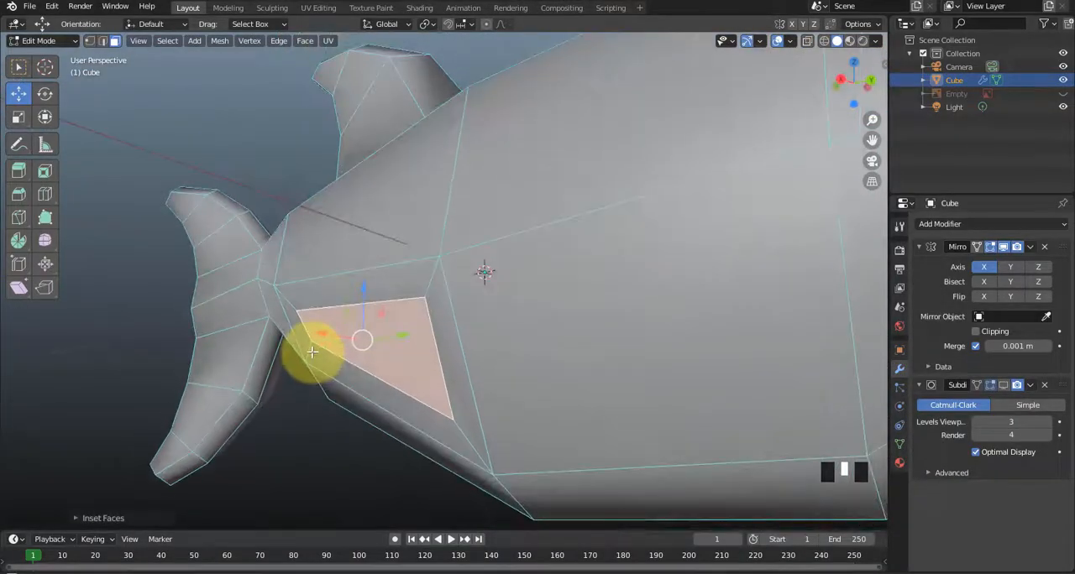
{"action": "key", "text": "e"}
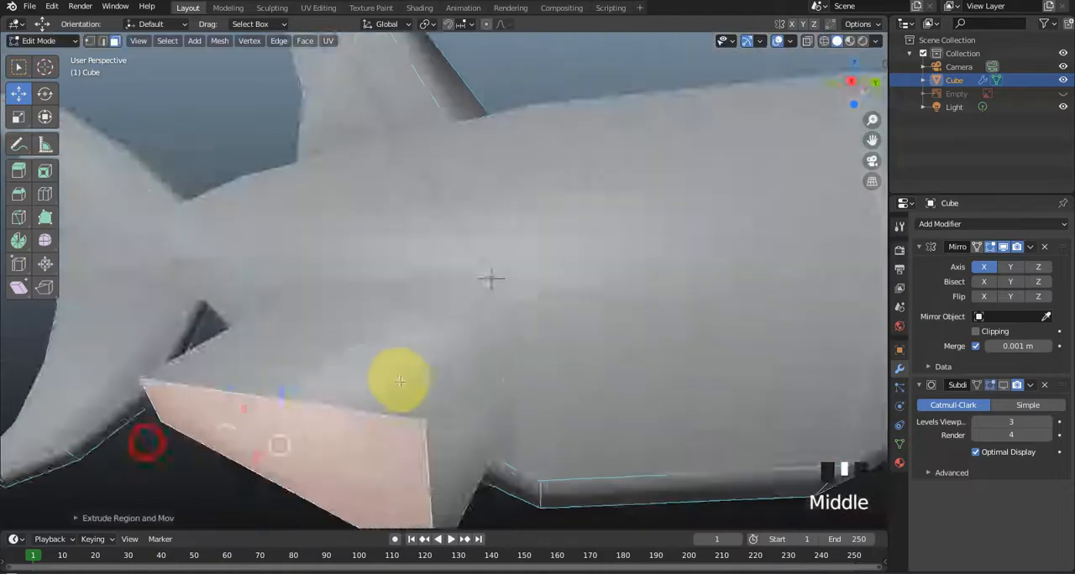
Lower the upper front edge of the extruded side fin along Z to thin the fin.
{"action": "middle_click_drag", "start_coordinate": [400, 380], "coordinate": [379, 342]}
{"action": "scroll", "coordinate": [487, 327], "scroll_direction": "down", "scroll_amount": 3}
{"action": "middle_click_drag", "start_coordinate": [486, 326], "coordinate": [447, 288]}
{"action": "key", "text": "2"}
{"action": "left_click", "coordinate": [423, 274]}
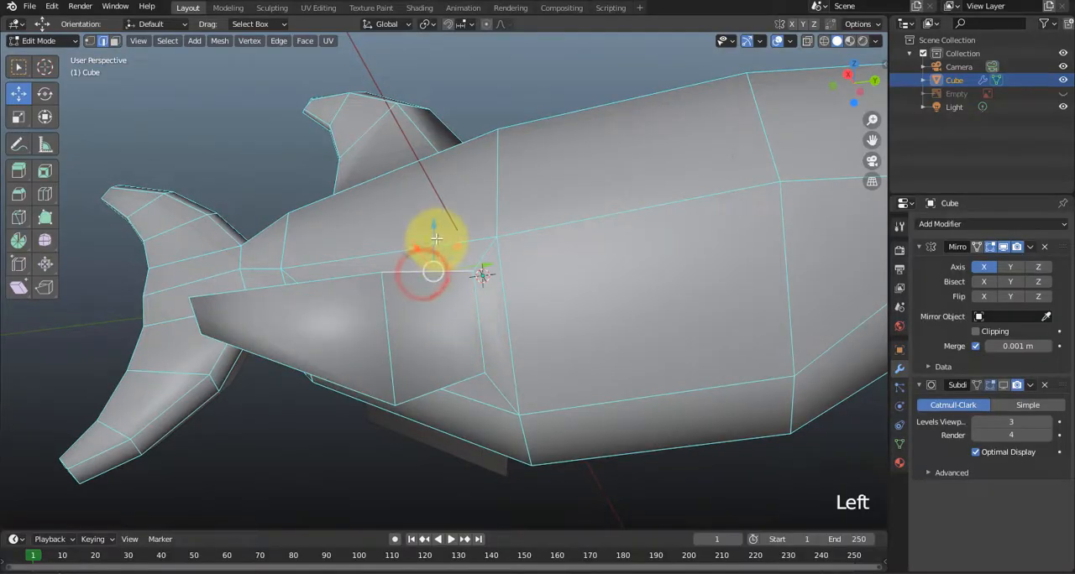
{"action": "left_click_drag", "start_coordinate": [436, 239], "coordinate": [398, 343]}
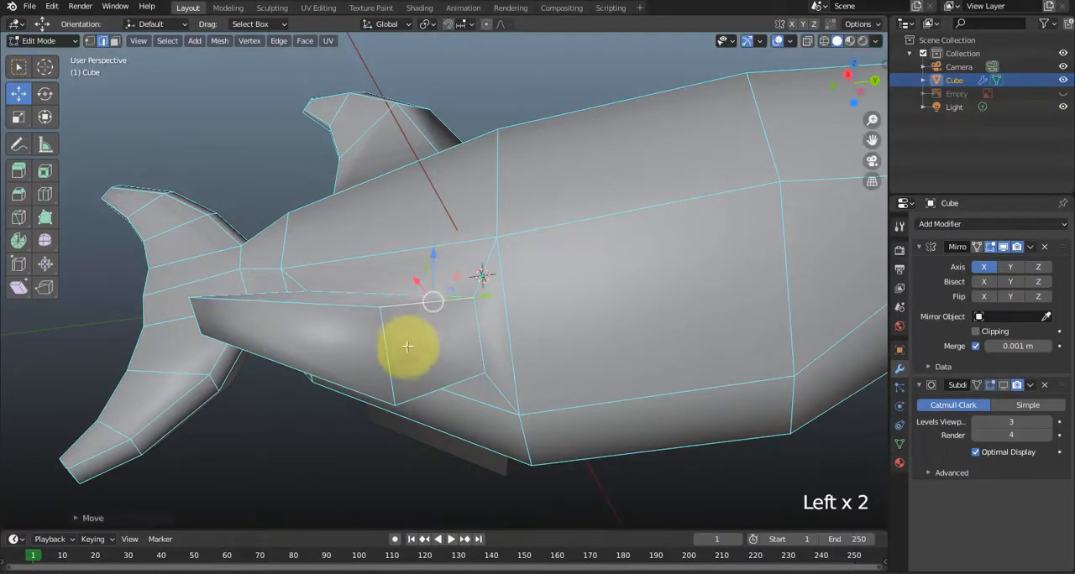
Select the side fin's lower rear edge and move it to adjust the fin's thickness at the back.
{"action": "middle_click_drag", "start_coordinate": [398, 343], "coordinate": [507, 385]}
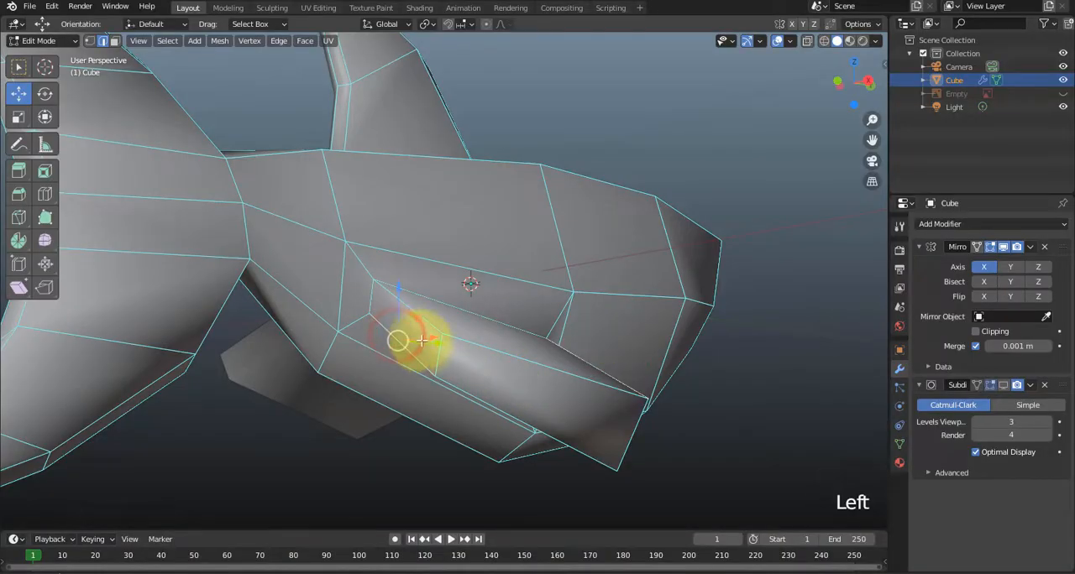
{"action": "middle_click_drag", "start_coordinate": [421, 340], "coordinate": [385, 376]}
{"action": "left_click_drag", "start_coordinate": [393, 376], "coordinate": [403, 388]}
{"action": "middle_click_drag", "start_coordinate": [403, 389], "coordinate": [379, 410]}
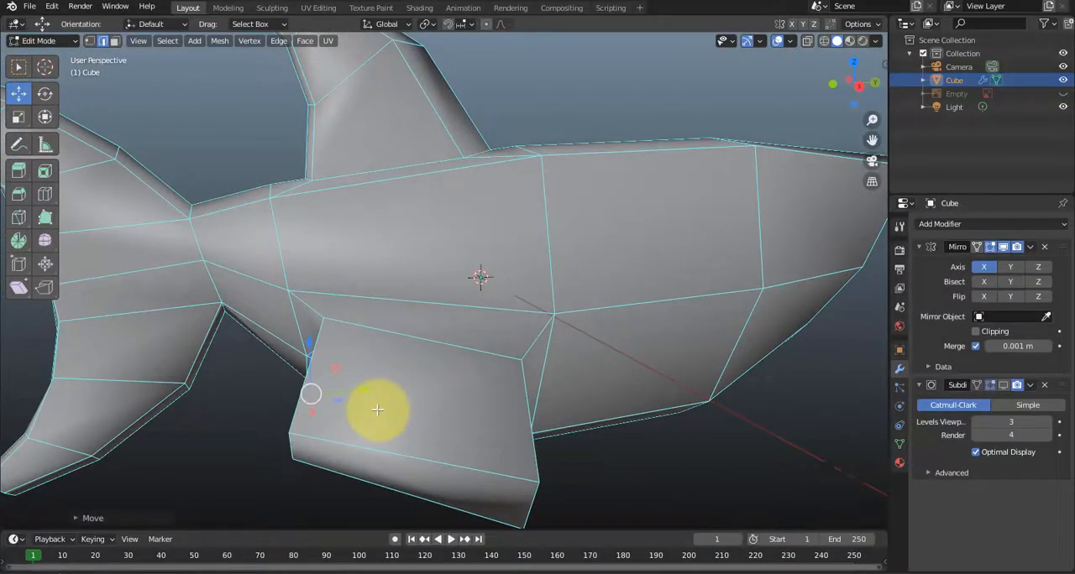
In a top view with X-ray on, move the inner front vertex at the side fin's tip outward along X, closer to the outer one.
{"action": "key", "text": "KP_7"}
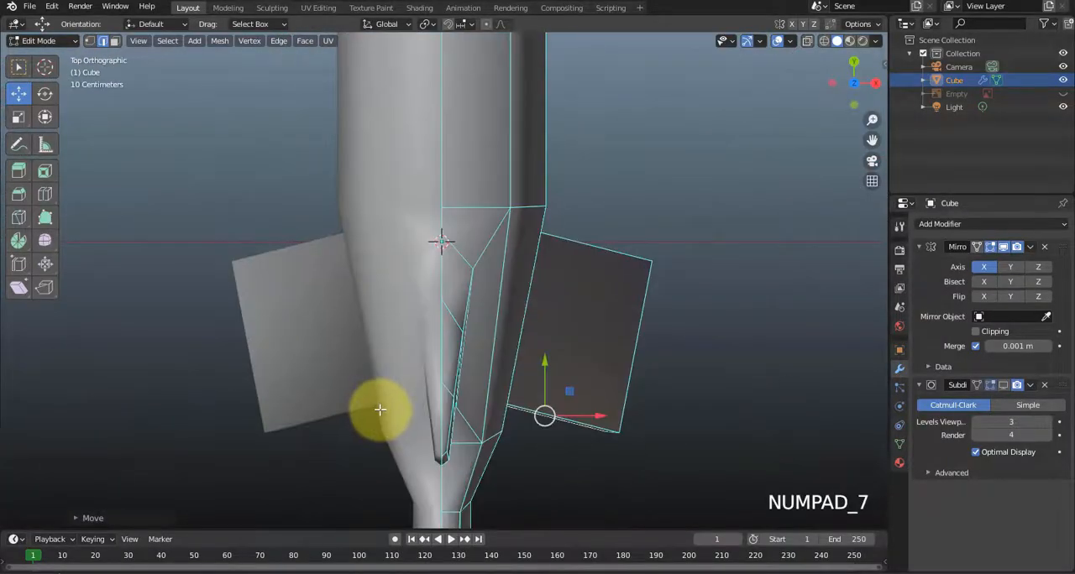
{"action": "left_click", "coordinate": [806, 42]}
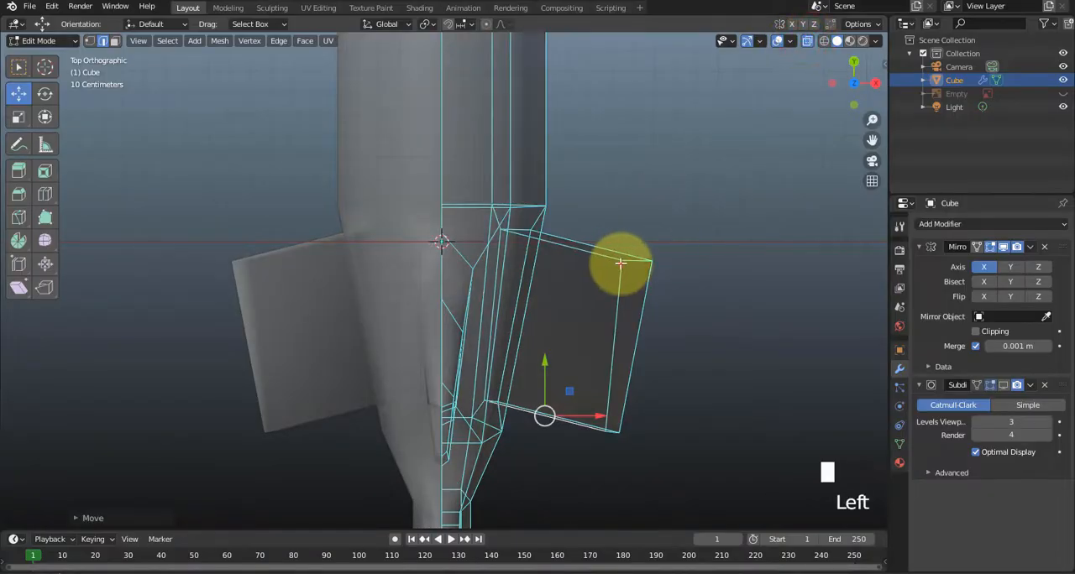
{"action": "key", "text": "1"}
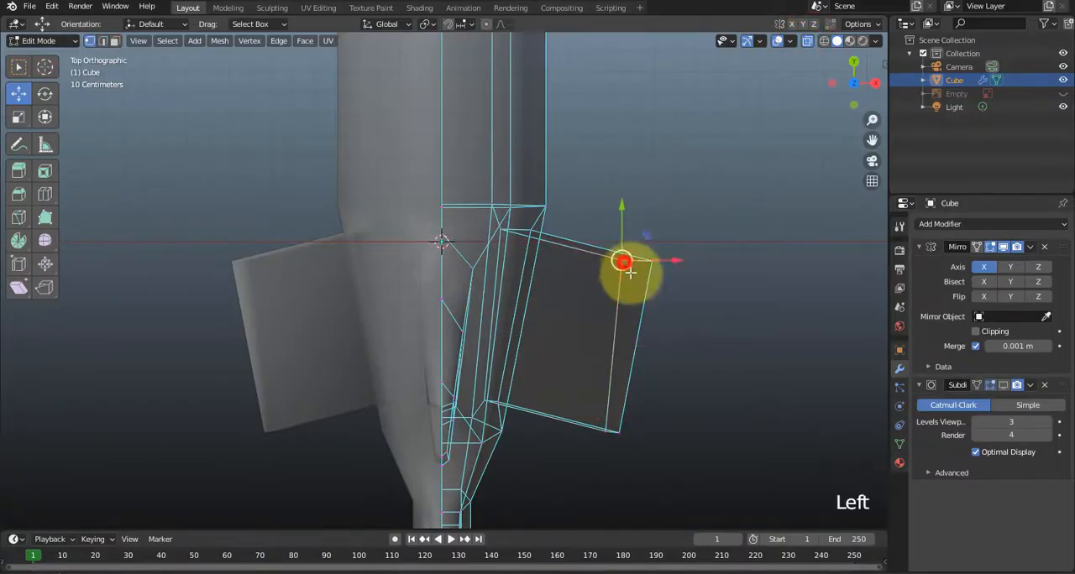
{"action": "left_click_drag", "start_coordinate": [647, 249], "coordinate": [671, 244]}
{"action": "left_click", "coordinate": [723, 314]}
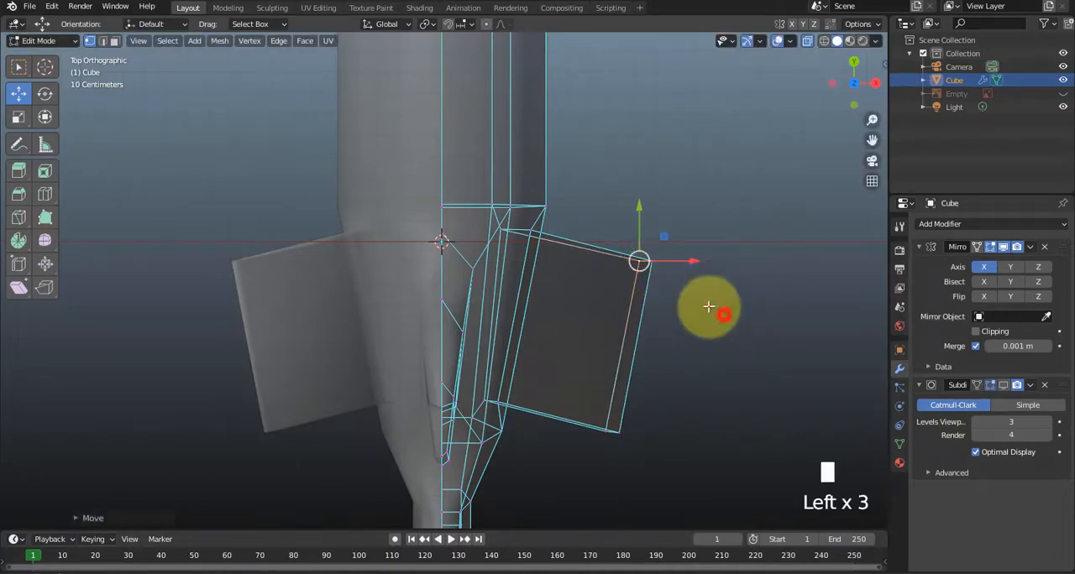
Move the side fin's outer front vertices outward and back, and its outer rear vertices outward, to form a swept, narrow tip.
{"action": "left_click_drag", "start_coordinate": [605, 213], "coordinate": [732, 337]}
{"action": "left_click_drag", "start_coordinate": [669, 237], "coordinate": [747, 345]}
{"action": "left_click", "coordinate": [593, 403]}
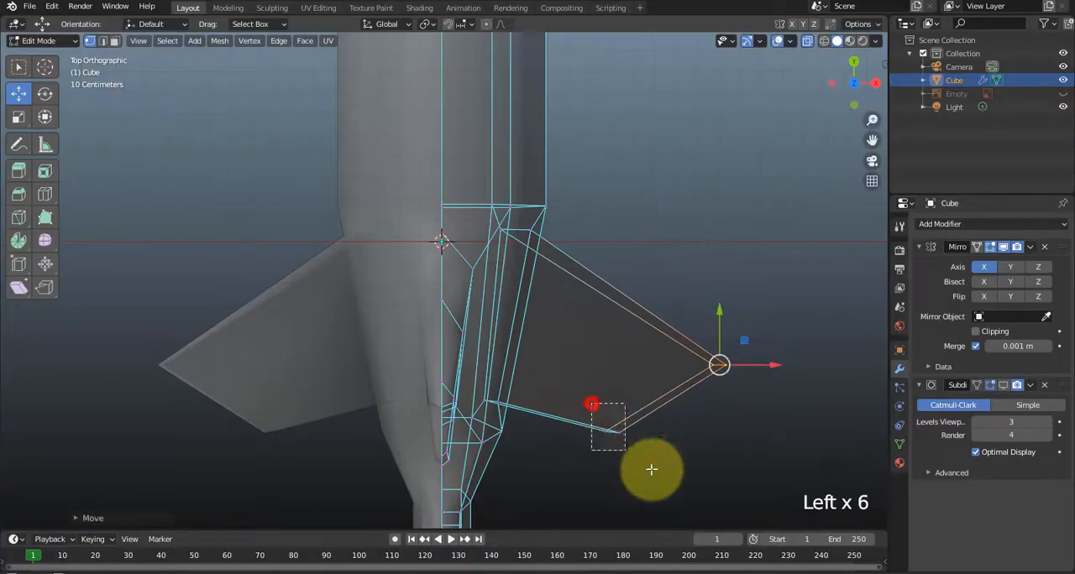
{"action": "left_click_drag", "start_coordinate": [649, 416], "coordinate": [704, 414]}
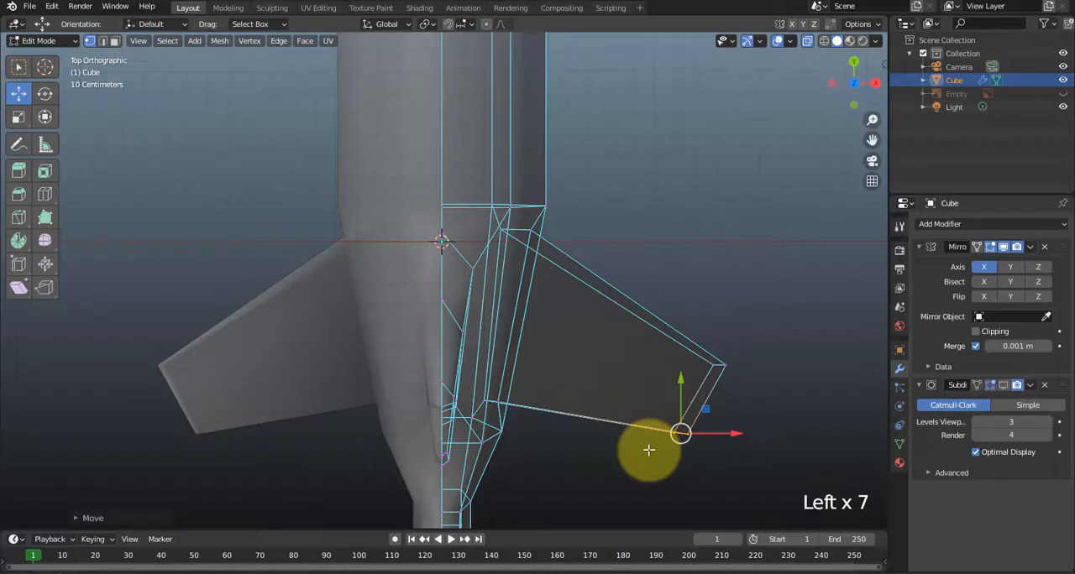
{"action": "left_click", "coordinate": [687, 340]}
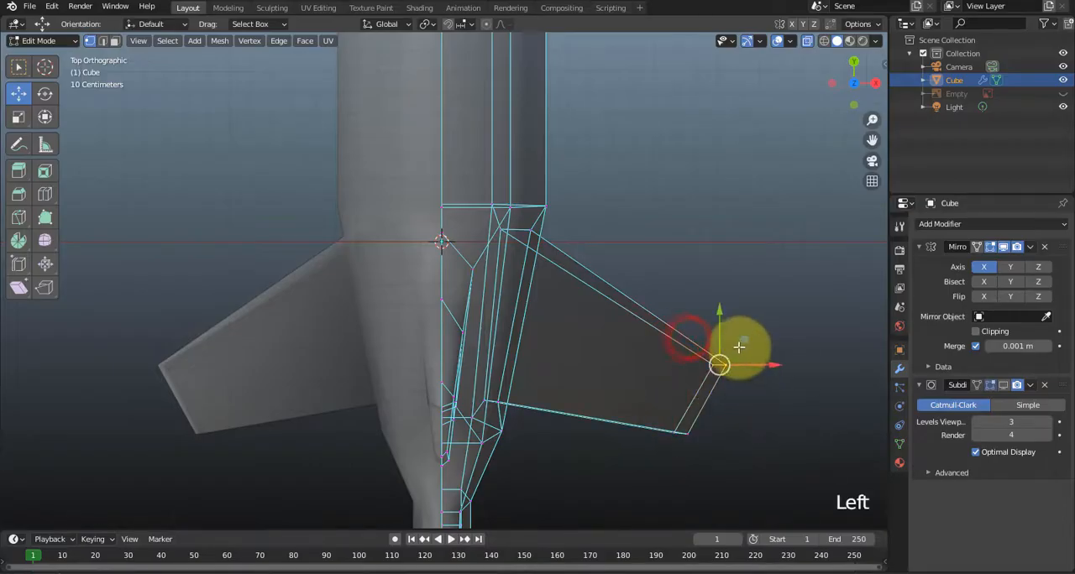
{"action": "left_click_drag", "start_coordinate": [742, 340], "coordinate": [712, 385]}
{"action": "scroll", "coordinate": [596, 414], "scroll_direction": "down", "scroll_amount": 1}
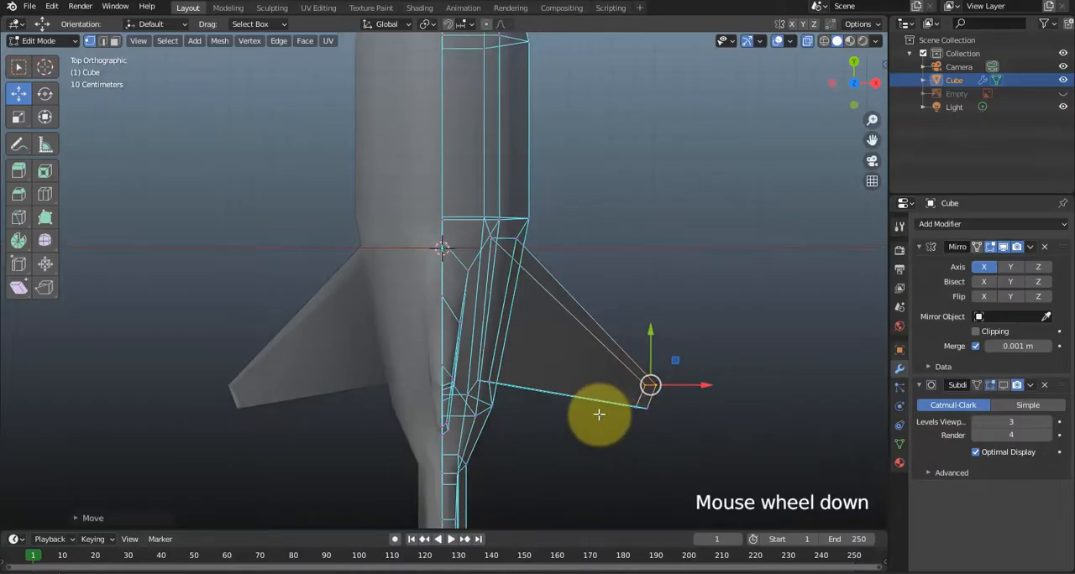
{"action": "scroll", "coordinate": [598, 414], "scroll_direction": "up", "scroll_amount": 1}
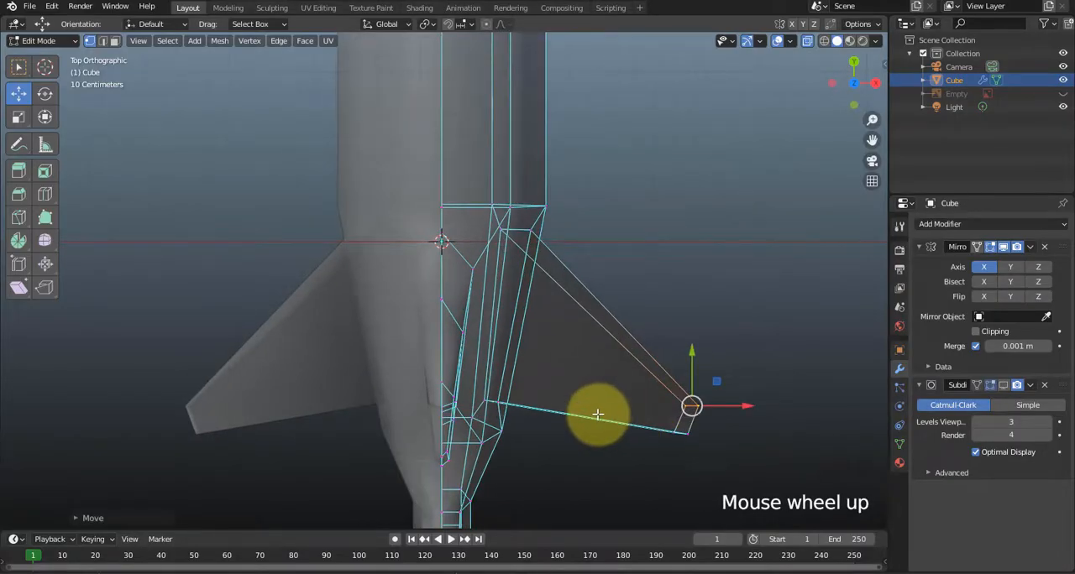
{"action": "key", "text": "ctrl+r"}
{"action": "left_click", "coordinate": [595, 327]}
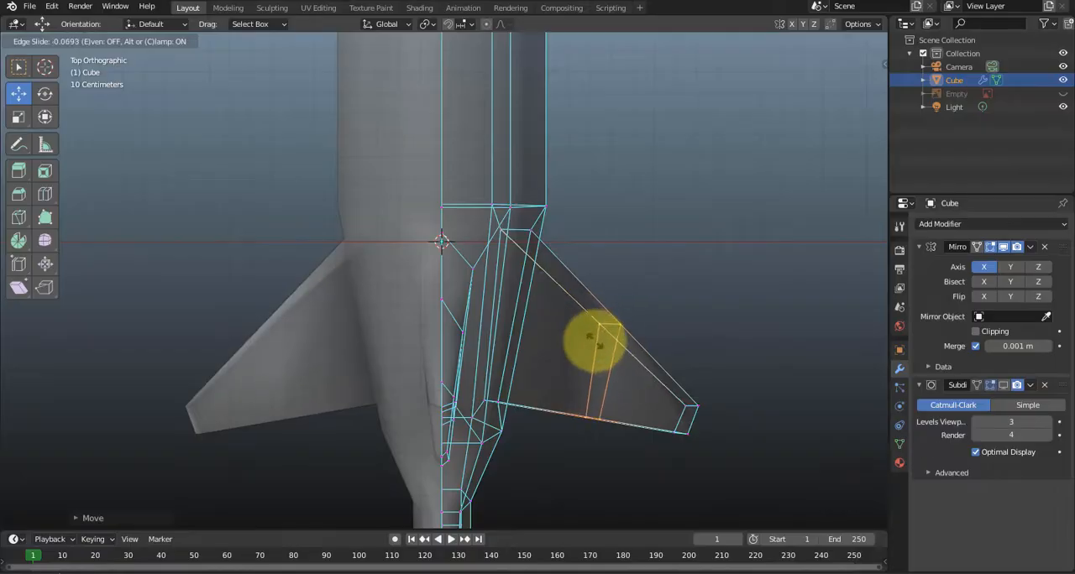
{"action": "left_click", "coordinate": [592, 337]}
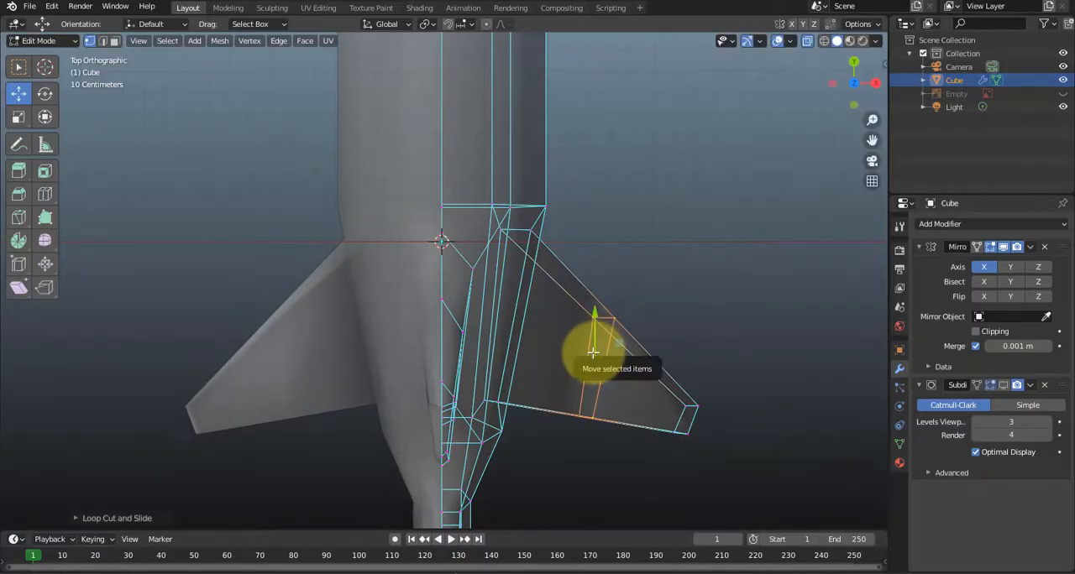
{"action": "key", "text": "ctrl+z"}
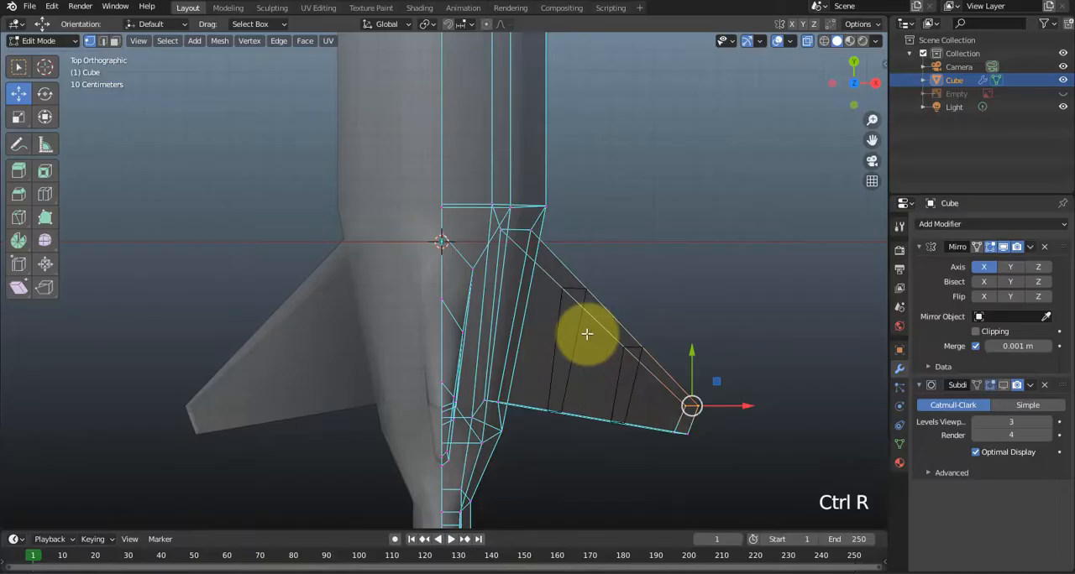
Add two loop cuts across the side fin, slid slightly toward the tip, and move them forward along Y to curve the outline.
{"action": "left_click", "coordinate": [587, 334]}
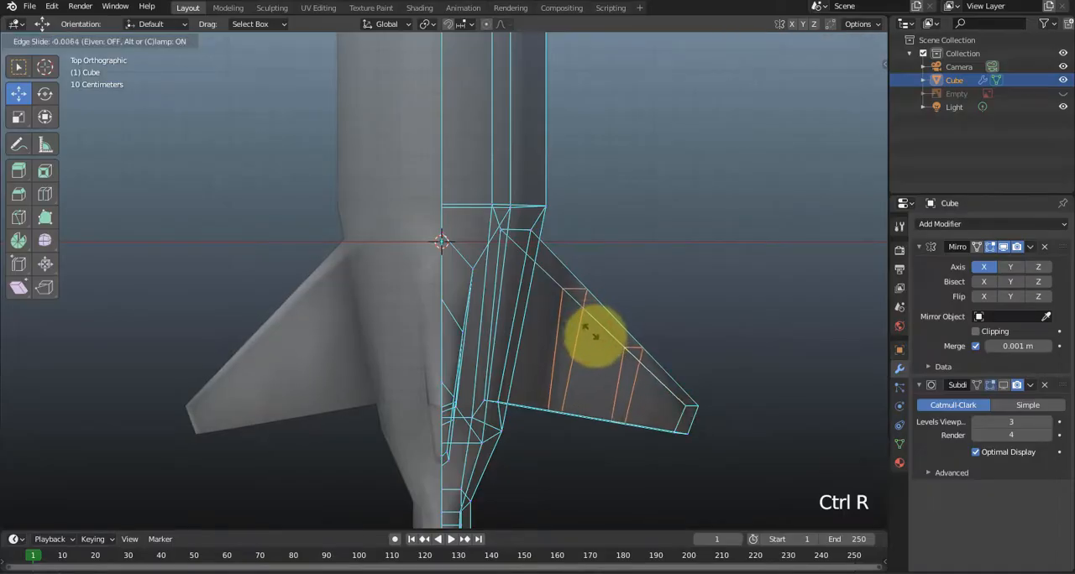
{"action": "left_click", "coordinate": [599, 339]}
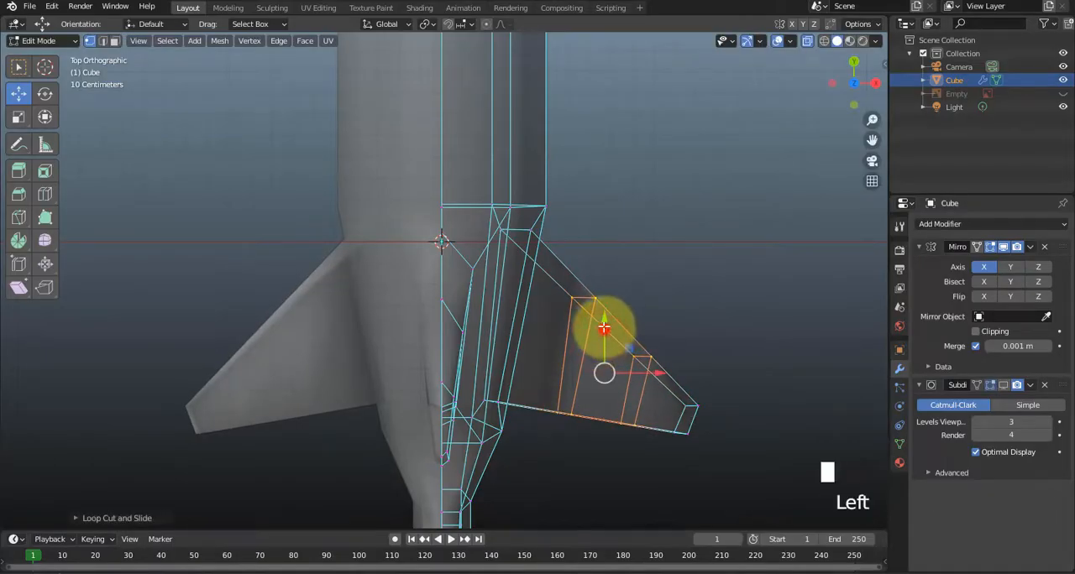
{"action": "left_click_drag", "start_coordinate": [604, 327], "coordinate": [610, 307]}
{"action": "left_click", "coordinate": [654, 374]}
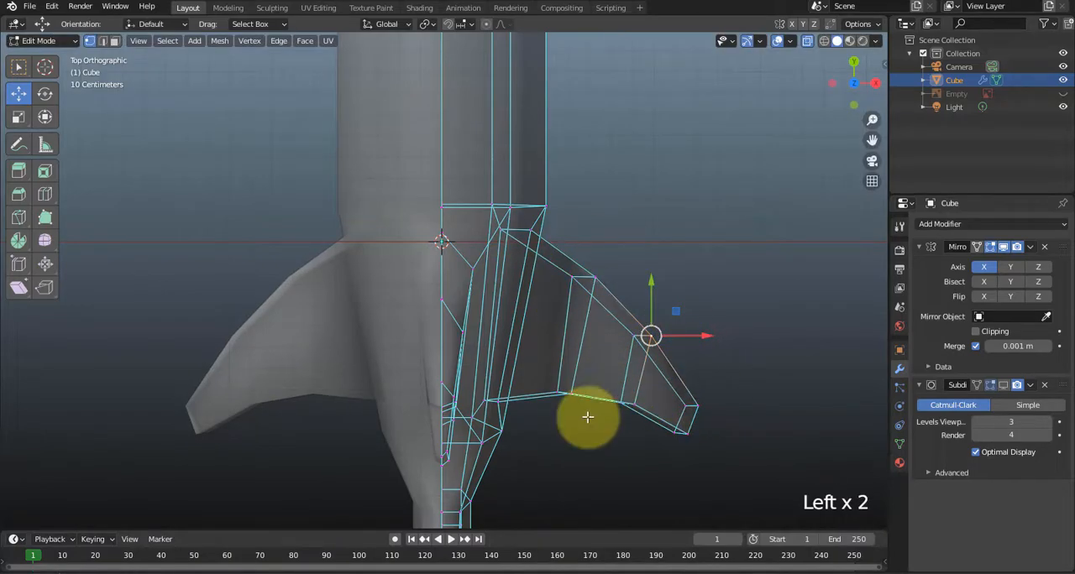
Show the Subdivision modifier in the viewport and move the upper edge of the side fin's tip down along Z to thin it.
{"action": "left_click", "coordinate": [1004, 385]}
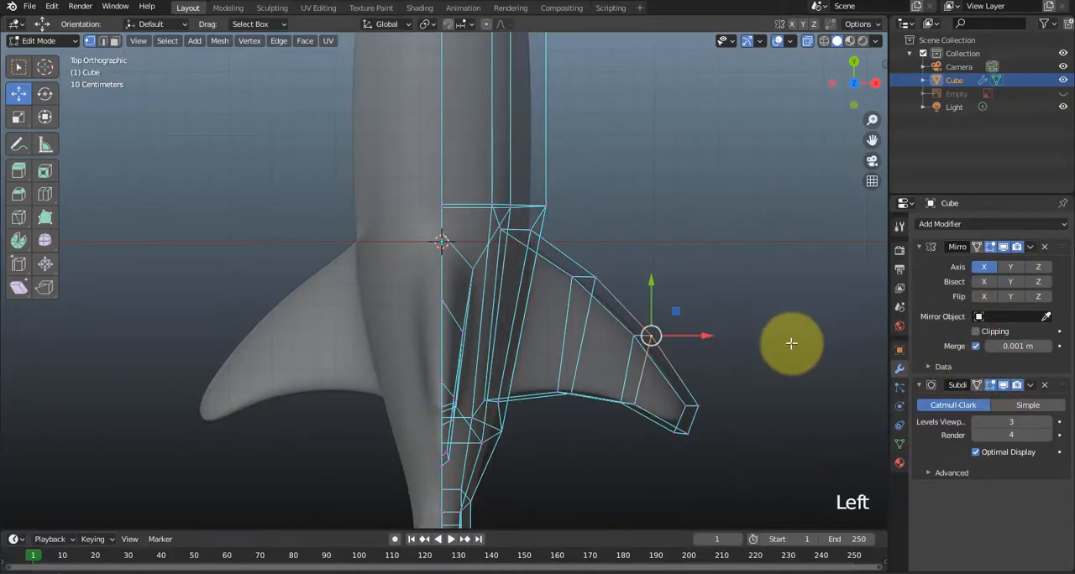
{"action": "middle_click_drag", "start_coordinate": [742, 425], "coordinate": [467, 384]}
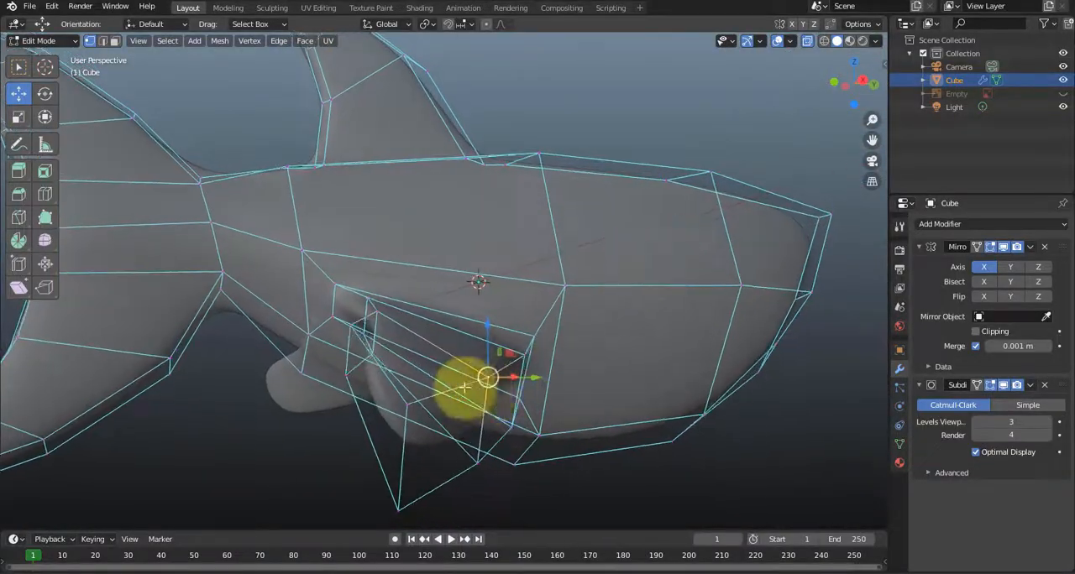
{"action": "middle_click_drag", "start_coordinate": [403, 419], "coordinate": [400, 398]}
{"action": "mouse_move", "coordinate": [382, 401]}
{"action": "middle_mouse_down"}
{"action": "mouse_move", "coordinate": [374, 412]}
{"action": "mouse_move", "coordinate": [343, 408]}
{"action": "mouse_move", "coordinate": [374, 408]}
{"action": "middle_mouse_up"}
{"action": "left_click", "coordinate": [412, 495]}
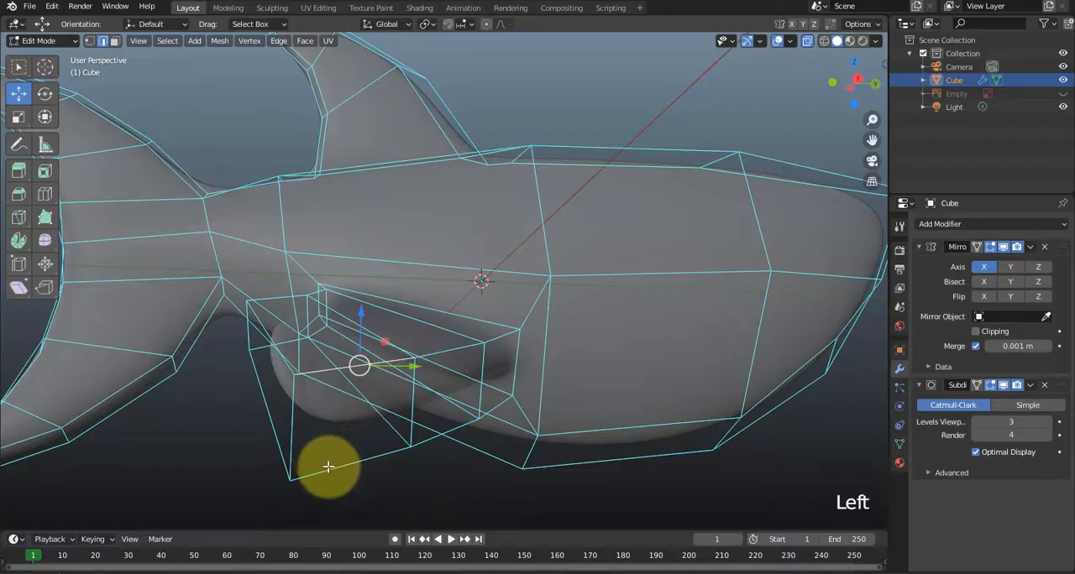
{"action": "left_click_drag", "start_coordinate": [367, 330], "coordinate": [357, 379]}
{"action": "middle_click_drag", "start_coordinate": [381, 419], "coordinate": [476, 373]}
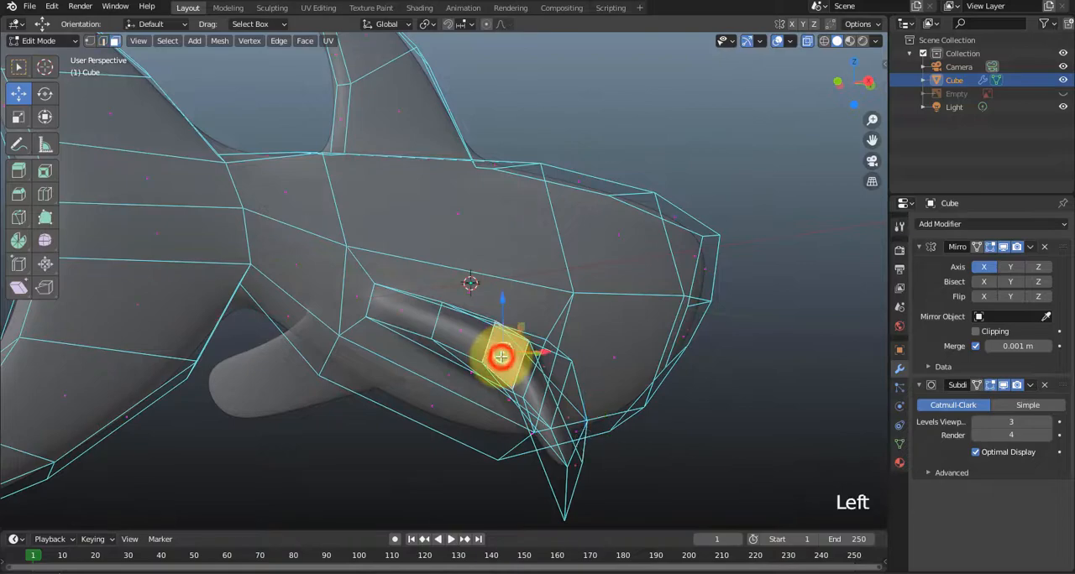
Select two adjacent faces along the rear of the side fin and move them down along Z.
{"action": "left_click", "coordinate": [459, 340], "text": "shift"}
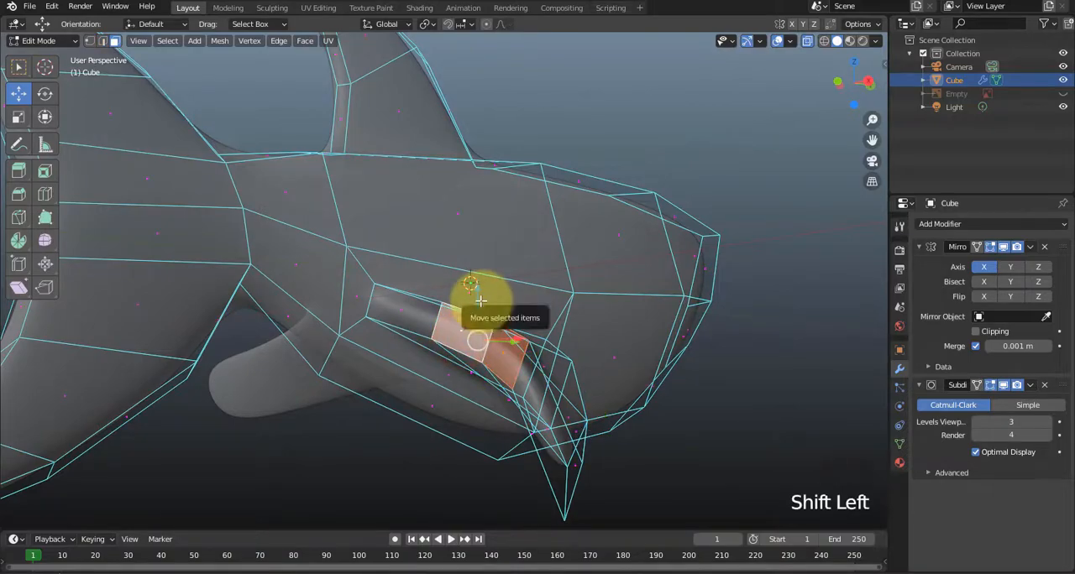
{"action": "left_click_drag", "start_coordinate": [480, 299], "coordinate": [477, 328]}
{"action": "middle_click_drag", "start_coordinate": [477, 328], "coordinate": [485, 412]}
Try moving the rear face near the side fin's tip along Z, and undo the move.
{"action": "left_click", "coordinate": [593, 379]}
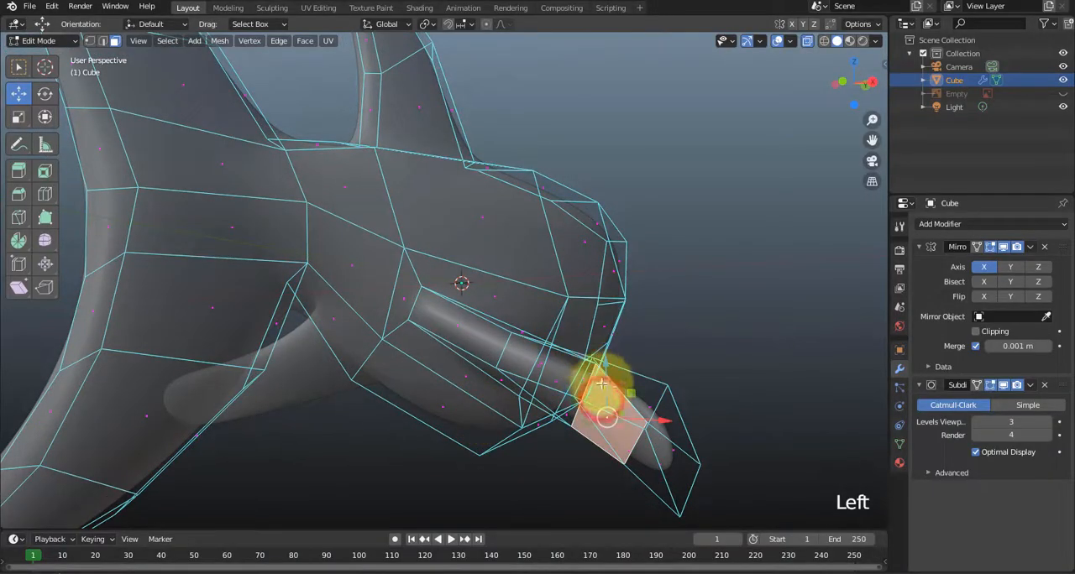
{"action": "left_click_drag", "start_coordinate": [610, 377], "coordinate": [589, 403]}
{"action": "key", "text": "ctrl+z"}
{"action": "middle_click_drag", "start_coordinate": [583, 395], "coordinate": [528, 409]}
Reposition the rear face near the side fin's tip, moving it down along Z to adjust the fin's slope.
{"action": "left_click", "coordinate": [448, 450]}
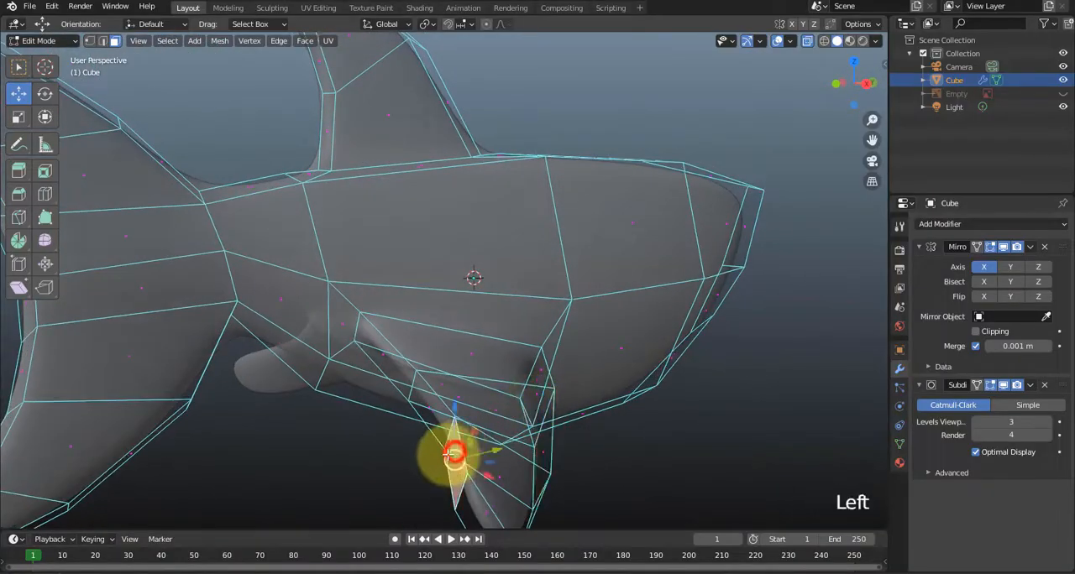
{"action": "middle_click_drag", "start_coordinate": [441, 377], "coordinate": [480, 372], "text": "shift"}
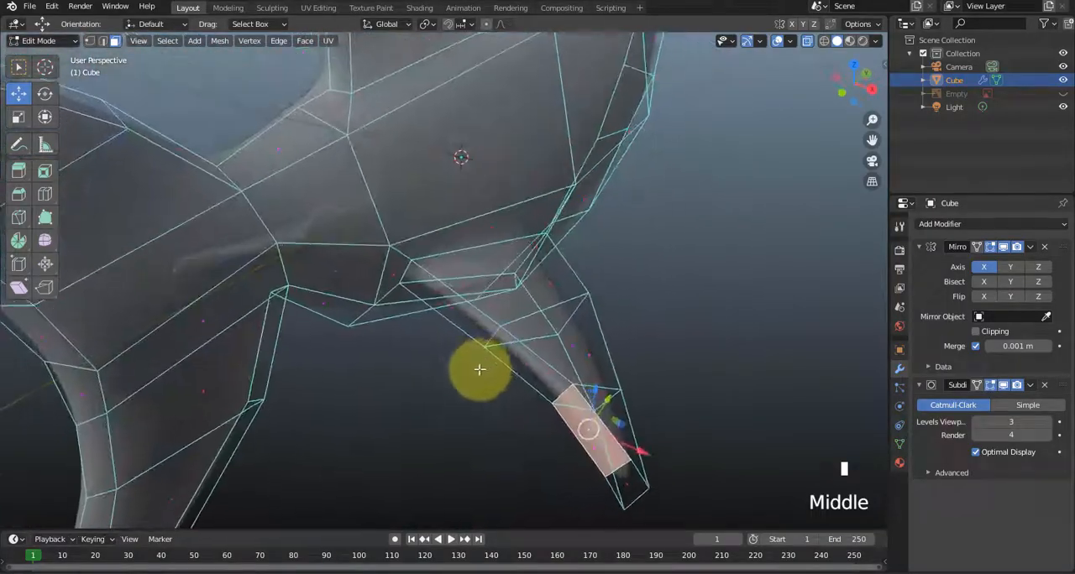
{"action": "left_click_drag", "start_coordinate": [596, 401], "coordinate": [571, 437]}
{"action": "key", "text": "ctrl+z"}
{"action": "middle_click_drag", "start_coordinate": [571, 436], "coordinate": [619, 349]}
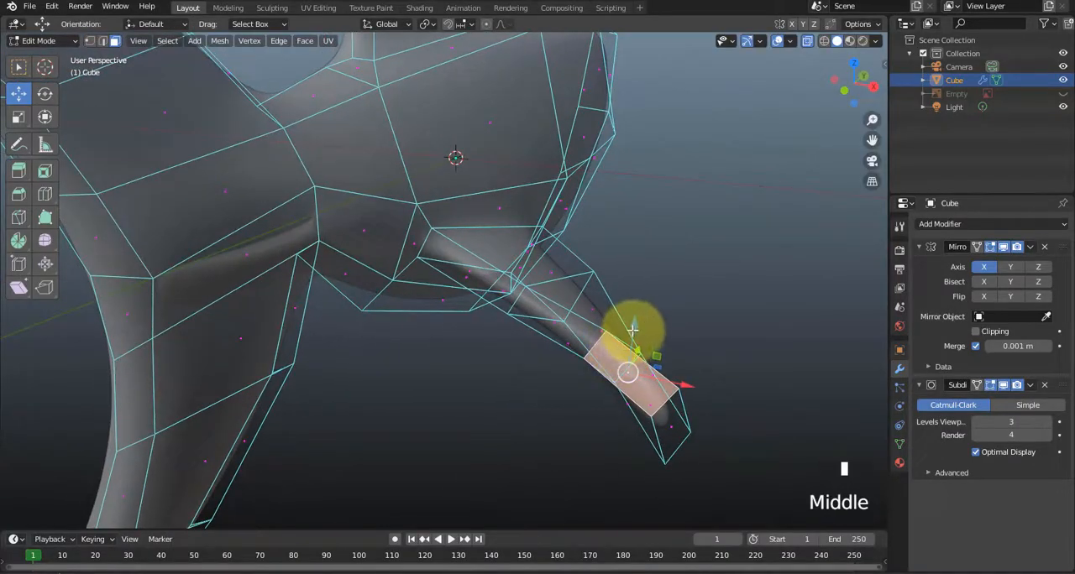
{"action": "left_click_drag", "start_coordinate": [632, 330], "coordinate": [619, 425]}
{"action": "middle_click_drag", "start_coordinate": [618, 425], "coordinate": [517, 369]}
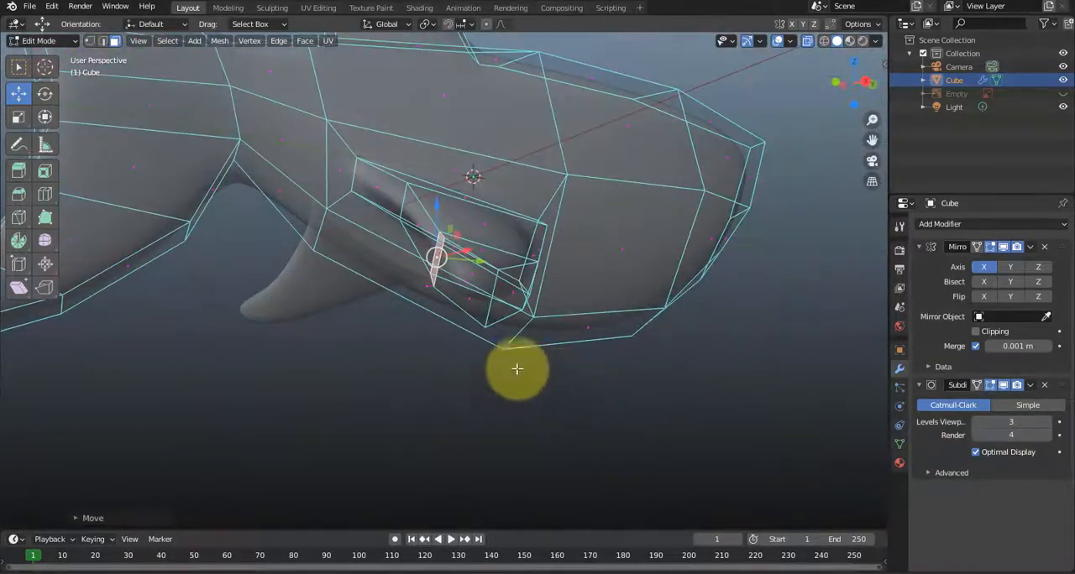
{"action": "left_click_drag", "start_coordinate": [434, 215], "coordinate": [436, 242]}
Move the side fin's two front edges at the loop cuts forward along Y to round the leading edge.
{"action": "left_click", "coordinate": [535, 396]}
{"action": "middle_click_drag", "start_coordinate": [514, 401], "coordinate": [475, 399]}
{"action": "key", "text": "2"}
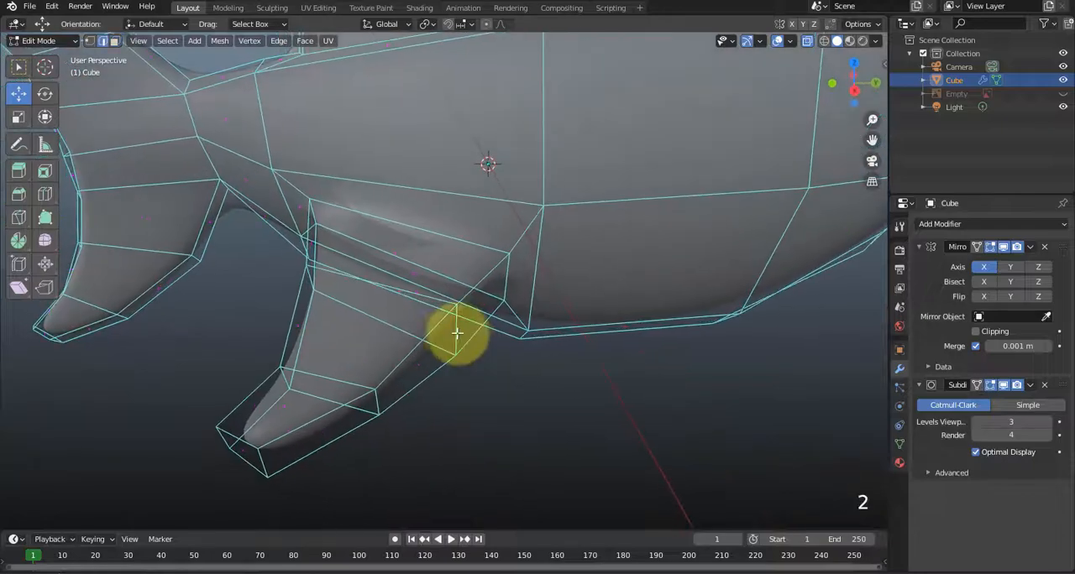
{"action": "left_click_drag", "start_coordinate": [496, 328], "coordinate": [522, 339]}
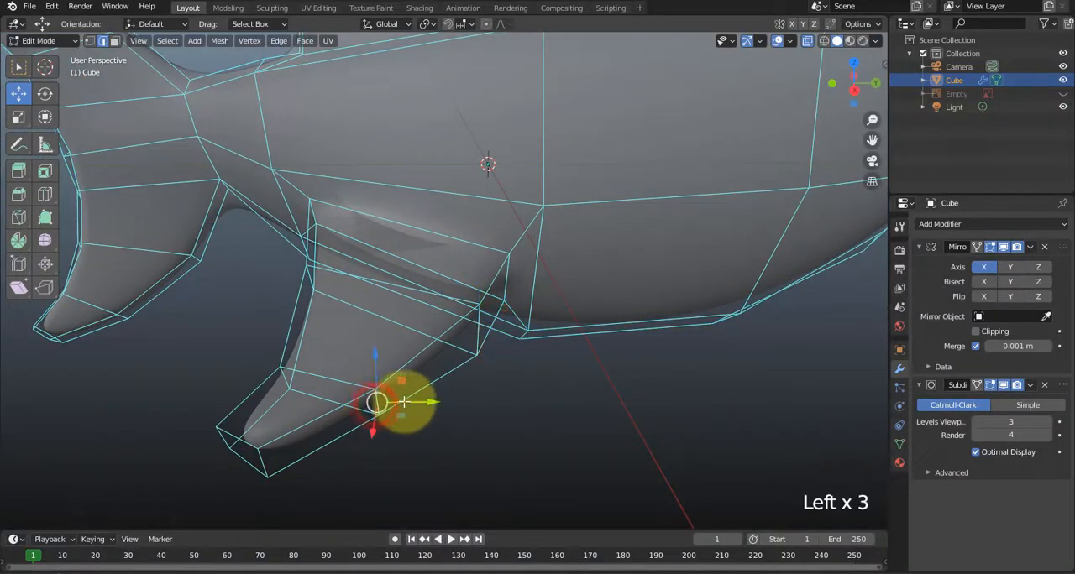
{"action": "left_click_drag", "start_coordinate": [404, 402], "coordinate": [408, 402]}
{"action": "middle_click_drag", "start_coordinate": [411, 404], "coordinate": [578, 382]}
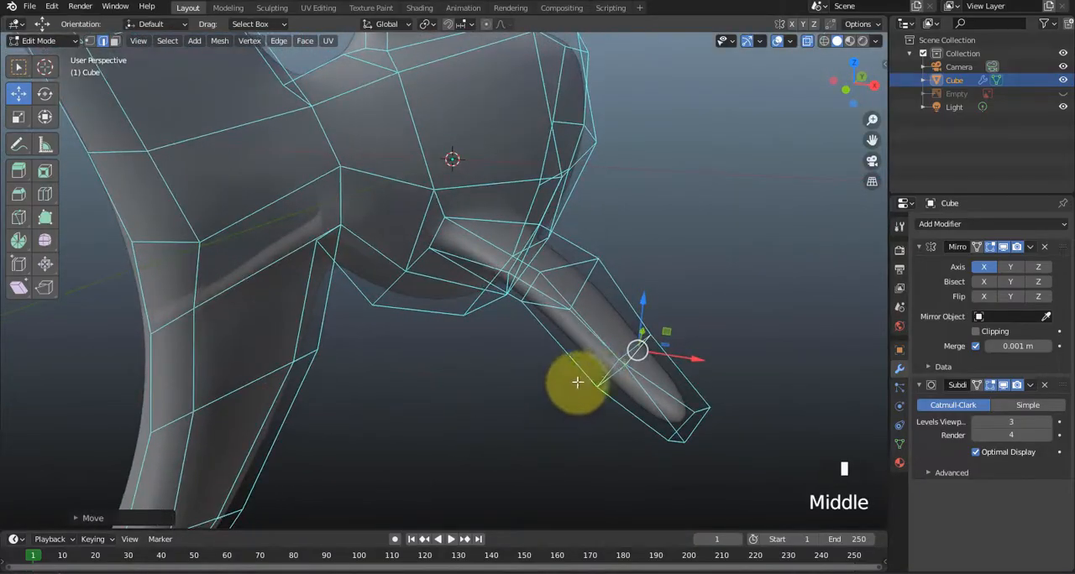
Select the side fin's rear edge at the outer loop cut and move it up along Z.
{"action": "left_click_drag", "start_coordinate": [636, 353], "coordinate": [535, 384]}
{"action": "scroll", "coordinate": [530, 392], "scroll_direction": "up", "scroll_amount": 2}
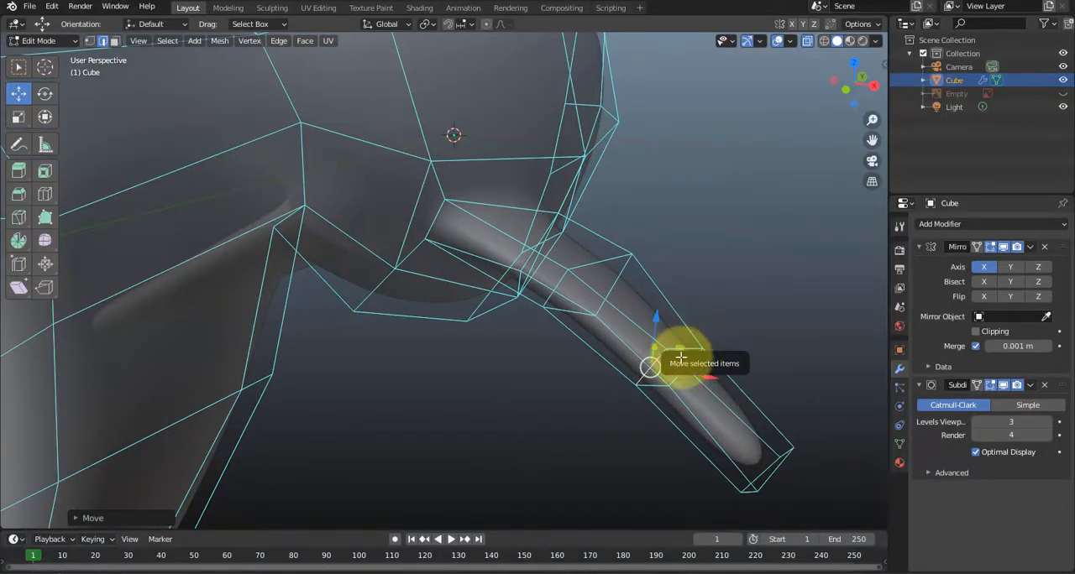
{"action": "mouse_move", "coordinate": [688, 370]}
{"action": "left_mouse_down"}
{"action": "mouse_move", "coordinate": [713, 379]}
{"action": "mouse_move", "coordinate": [663, 377]}
{"action": "mouse_move", "coordinate": [697, 388]}
{"action": "left_mouse_up"}
{"action": "key", "text": "ctrl+z"}
{"action": "left_click_drag", "start_coordinate": [656, 325], "coordinate": [681, 295]}
{"action": "middle_click_drag", "start_coordinate": [682, 295], "coordinate": [471, 386]}
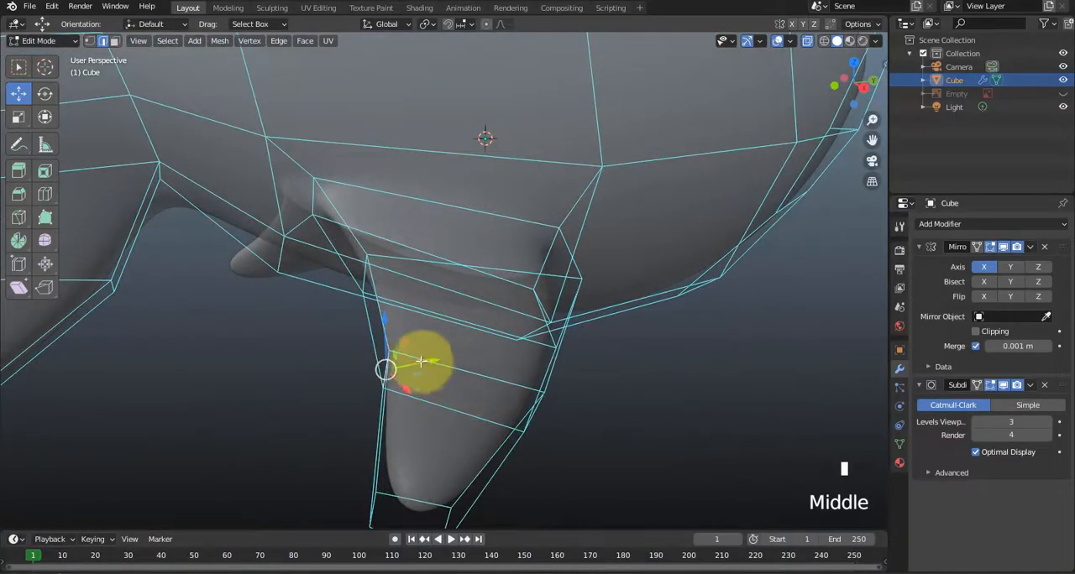
Try moving the outer loop cut's rear edge forward along Y, and undo the move.
{"action": "left_click_drag", "start_coordinate": [424, 362], "coordinate": [473, 363]}
{"action": "key", "text": "ctrl+z"}
{"action": "middle_click_drag", "start_coordinate": [473, 363], "coordinate": [436, 375]}
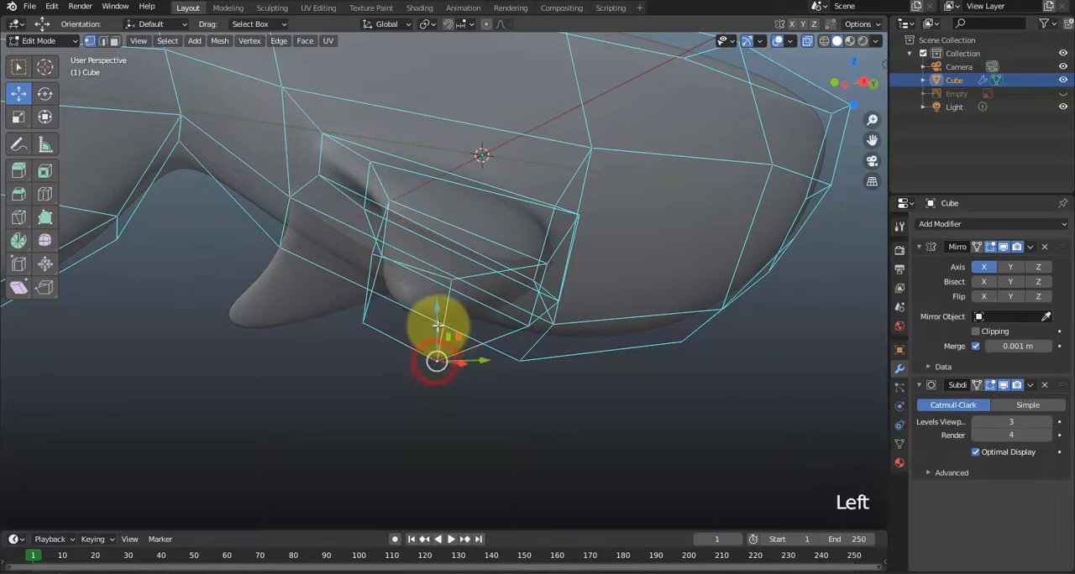
Move the corner vertices at the side fin's tip closer together along Z to make the tip thinner.
{"action": "left_click_drag", "start_coordinate": [437, 326], "coordinate": [446, 289]}
{"action": "middle_click_drag", "start_coordinate": [441, 408], "coordinate": [424, 412]}
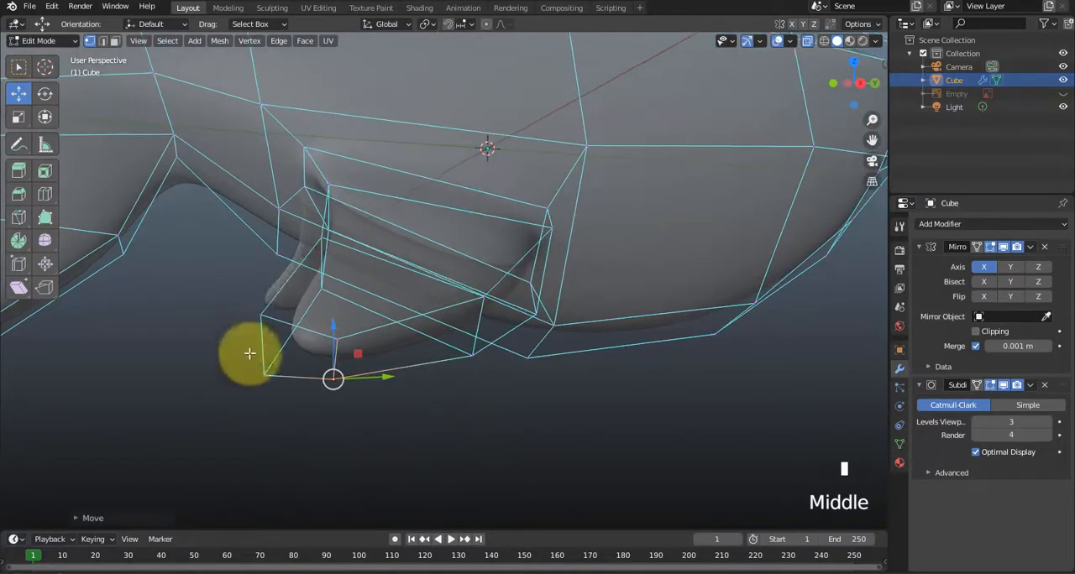
{"action": "left_click", "coordinate": [268, 302]}
{"action": "left_click_drag", "start_coordinate": [261, 275], "coordinate": [256, 386]}
{"action": "left_click_drag", "start_coordinate": [265, 340], "coordinate": [264, 328]}
{"action": "left_click", "coordinate": [371, 427]}
{"action": "middle_click_drag", "start_coordinate": [328, 344], "coordinate": [349, 423]}
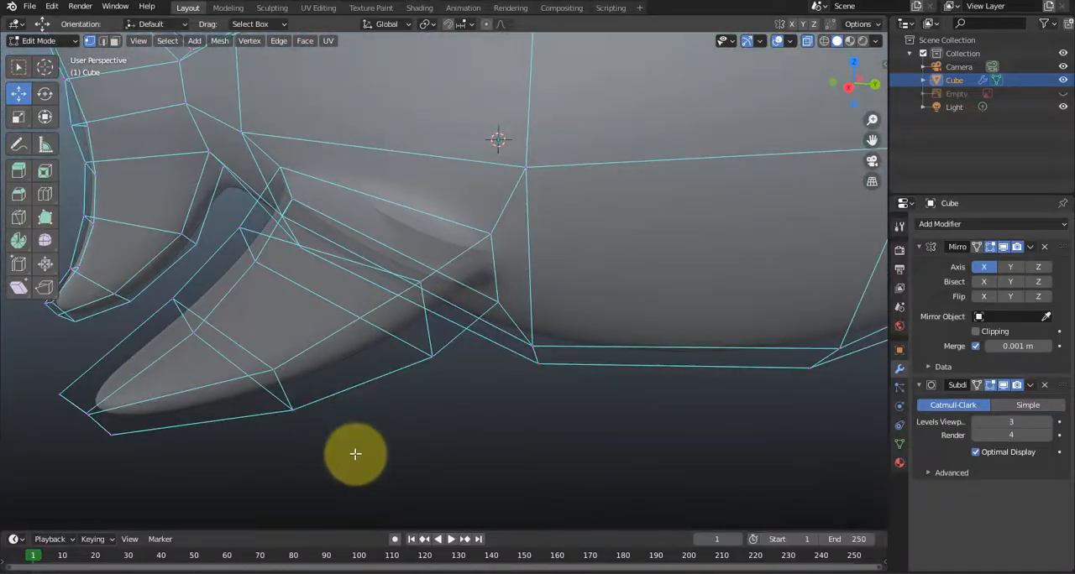
Adjust the side fin's front vertices at both loop cuts along Z to even out its thickness, and turn off X-ray.
{"action": "left_click_drag", "start_coordinate": [273, 345], "coordinate": [271, 315]}
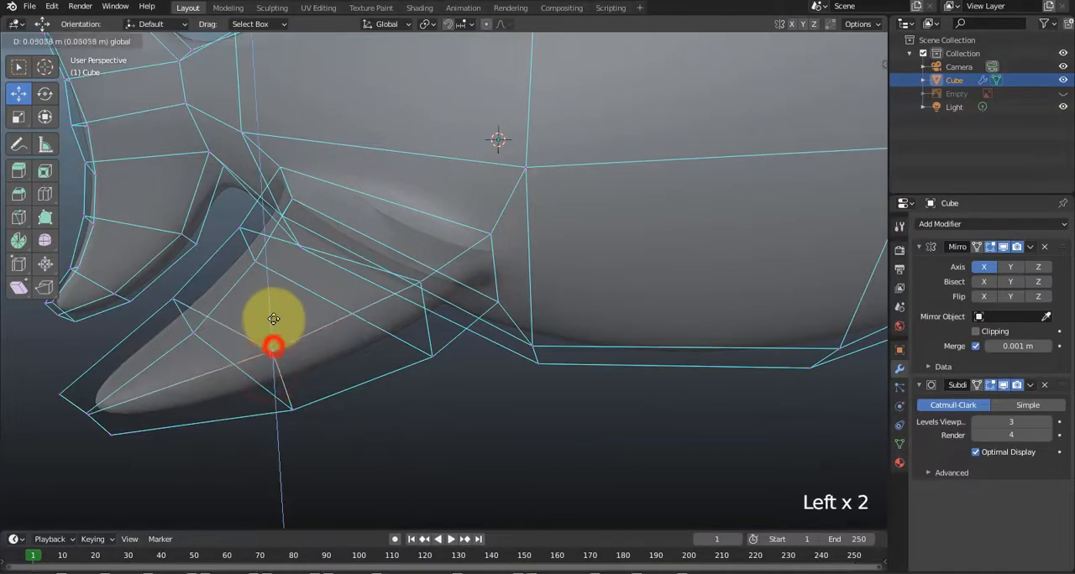
{"action": "left_click", "coordinate": [399, 328]}
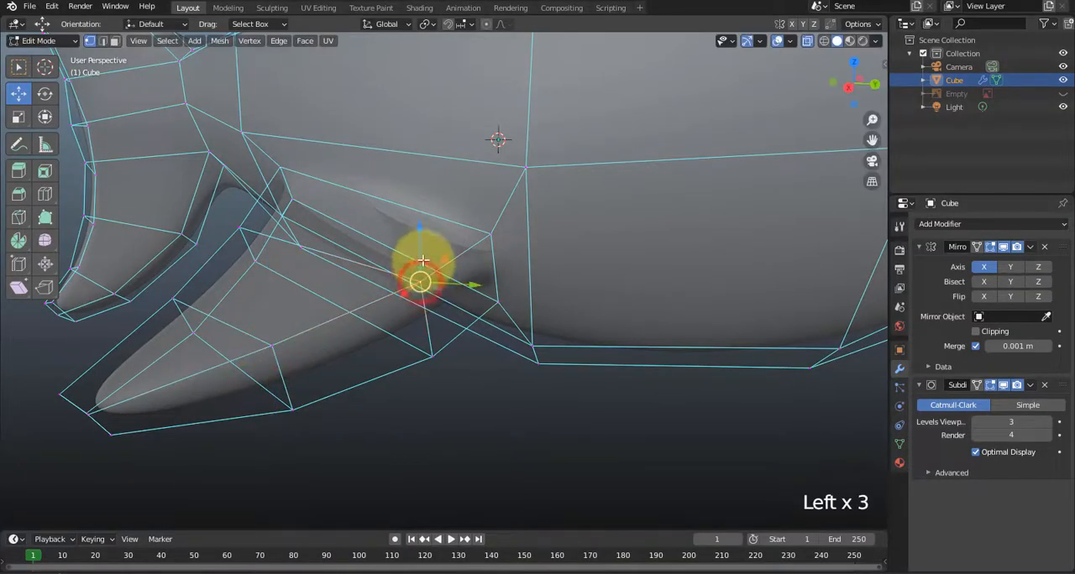
{"action": "left_click", "coordinate": [424, 260]}
{"action": "middle_click_drag", "start_coordinate": [411, 377], "coordinate": [418, 273]}
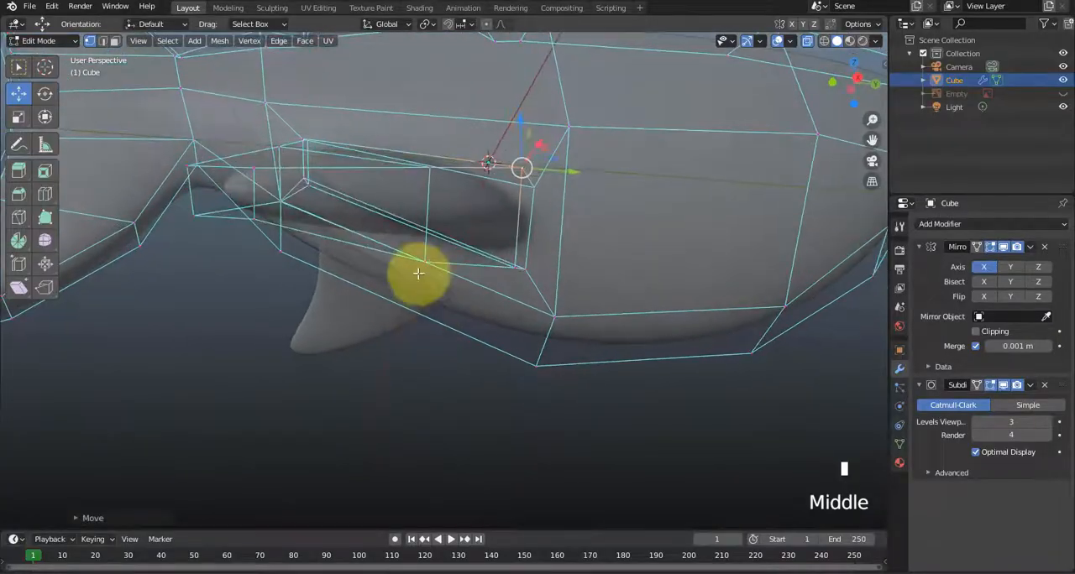
{"action": "left_click_drag", "start_coordinate": [425, 227], "coordinate": [424, 252]}
{"action": "mouse_move", "coordinate": [403, 355]}
{"action": "middle_mouse_down"}
{"action": "mouse_move", "coordinate": [363, 370]}
{"action": "mouse_move", "coordinate": [379, 355]}
{"action": "mouse_move", "coordinate": [406, 359]}
{"action": "mouse_move", "coordinate": [394, 365]}
{"action": "middle_mouse_up"}
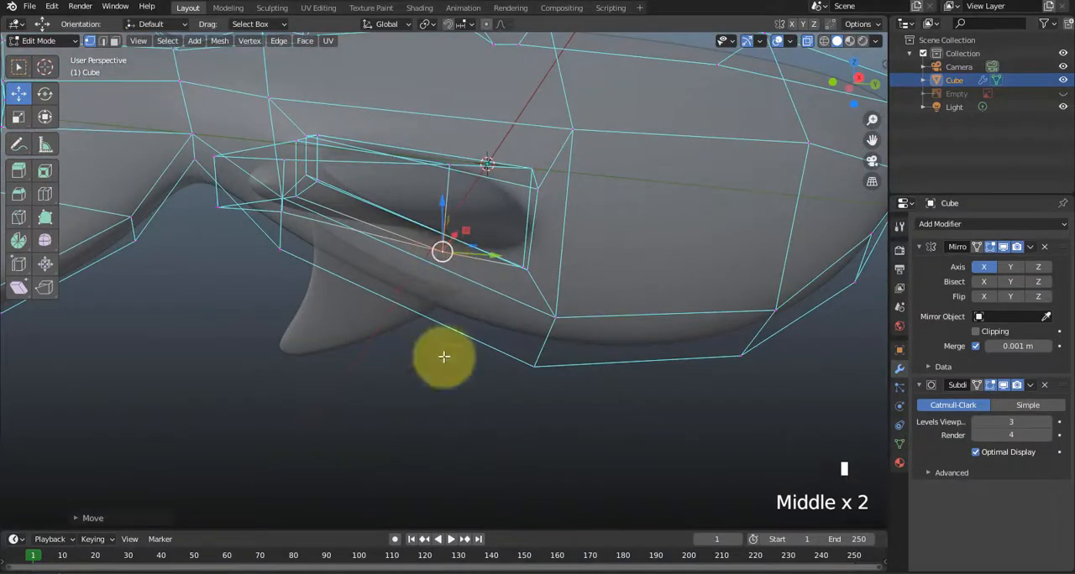
{"action": "mouse_move", "coordinate": [444, 212]}
{"action": "left_mouse_down"}
{"action": "mouse_move", "coordinate": [444, 199]}
{"action": "mouse_move", "coordinate": [441, 211]}
{"action": "left_mouse_up"}
{"action": "middle_click_drag", "start_coordinate": [418, 354], "coordinate": [334, 392]}
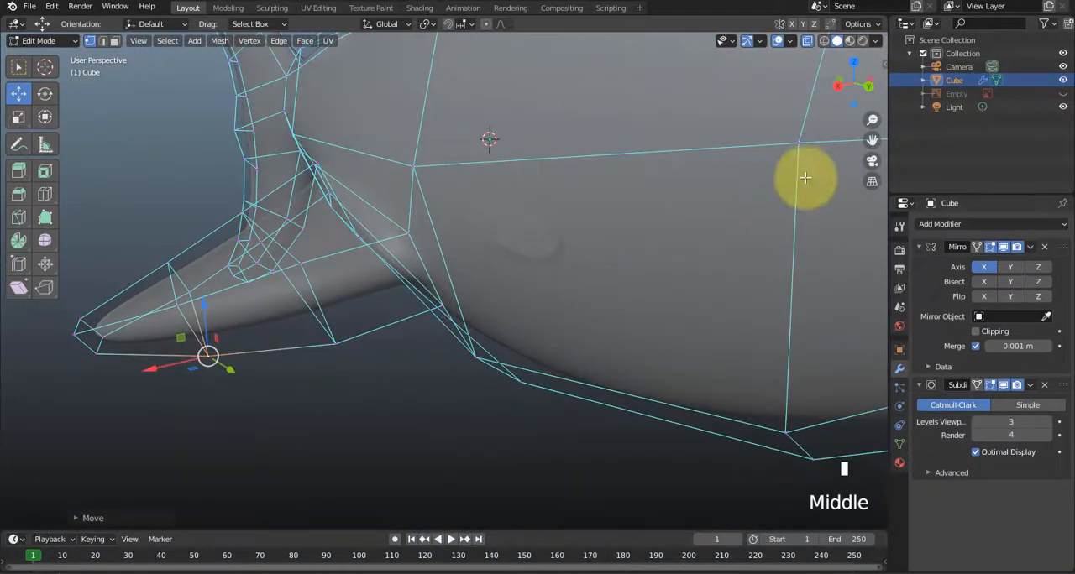
{"action": "left_click", "coordinate": [808, 43]}
Move the middle and front side faces of the shark's body outward along X to make the body fuller.
{"action": "scroll", "coordinate": [672, 185], "scroll_direction": "down", "scroll_amount": 4}
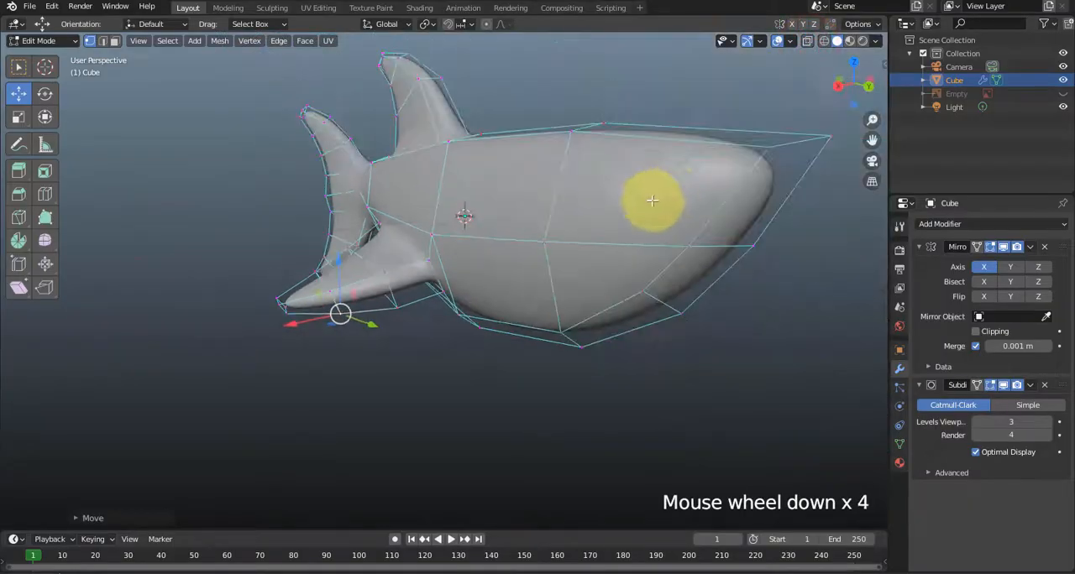
{"action": "mouse_move", "coordinate": [653, 197]}
{"action": "middle_mouse_down"}
{"action": "mouse_move", "coordinate": [564, 243]}
{"action": "mouse_move", "coordinate": [449, 216]}
{"action": "mouse_move", "coordinate": [477, 232]}
{"action": "mouse_move", "coordinate": [429, 232]}
{"action": "mouse_move", "coordinate": [391, 204]}
{"action": "mouse_move", "coordinate": [372, 209]}
{"action": "mouse_move", "coordinate": [399, 248]}
{"action": "middle_mouse_up"}
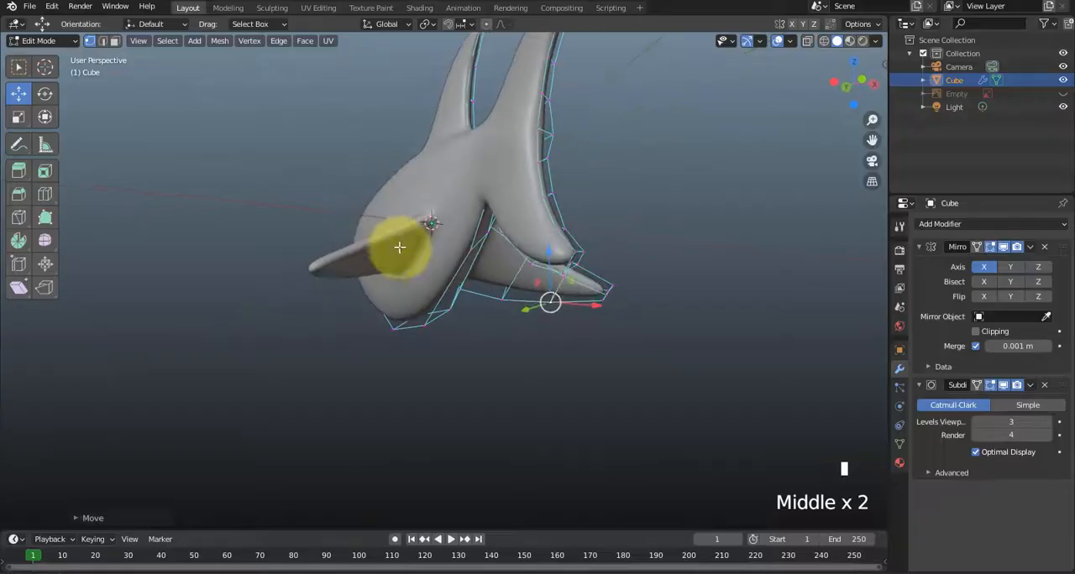
{"action": "middle_click_drag", "start_coordinate": [544, 298], "coordinate": [408, 317]}
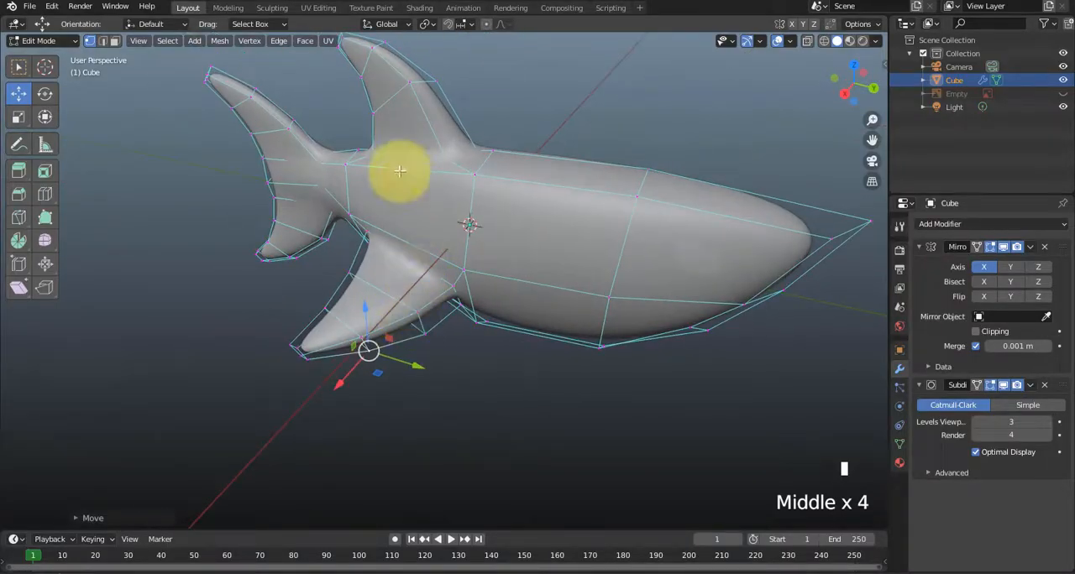
{"action": "scroll", "coordinate": [432, 230], "scroll_direction": "down", "scroll_amount": 1}
{"action": "middle_click_drag", "start_coordinate": [461, 236], "coordinate": [421, 241]}
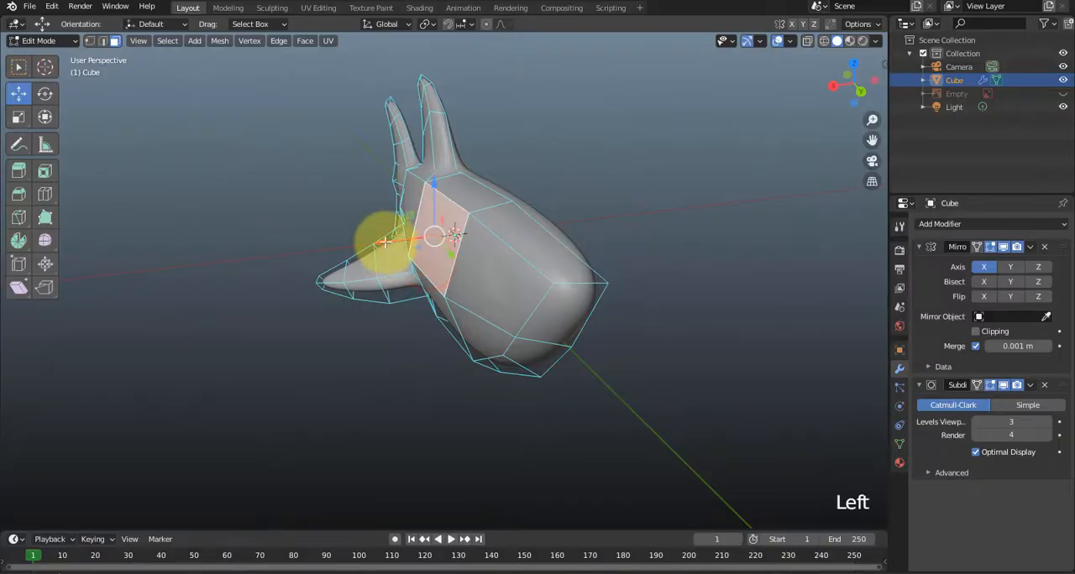
{"action": "left_click_drag", "start_coordinate": [384, 242], "coordinate": [368, 244]}
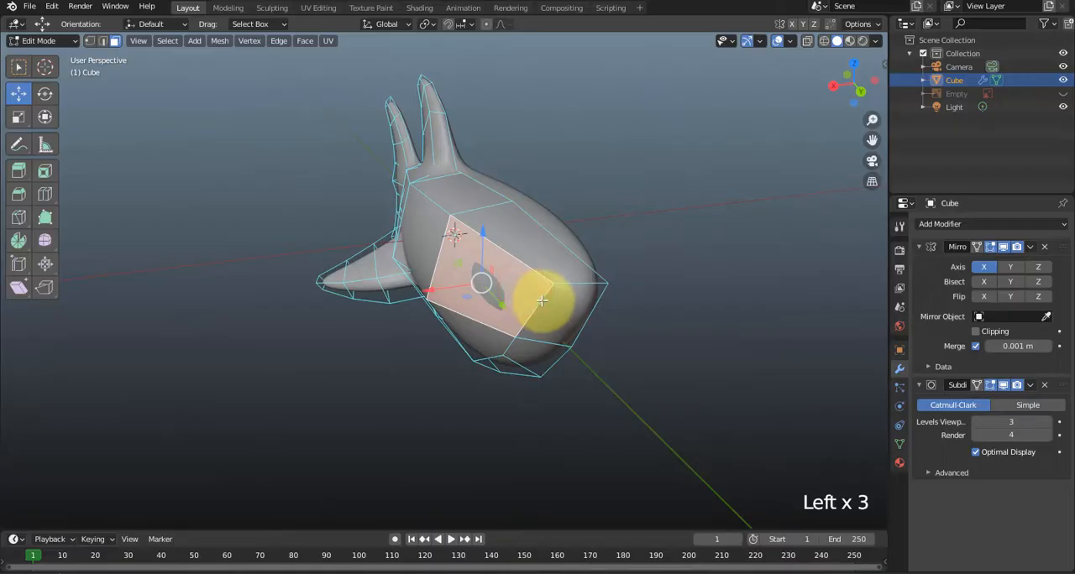
{"action": "left_click_drag", "start_coordinate": [440, 286], "coordinate": [424, 285]}
{"action": "middle_click_drag", "start_coordinate": [424, 285], "coordinate": [562, 294]}
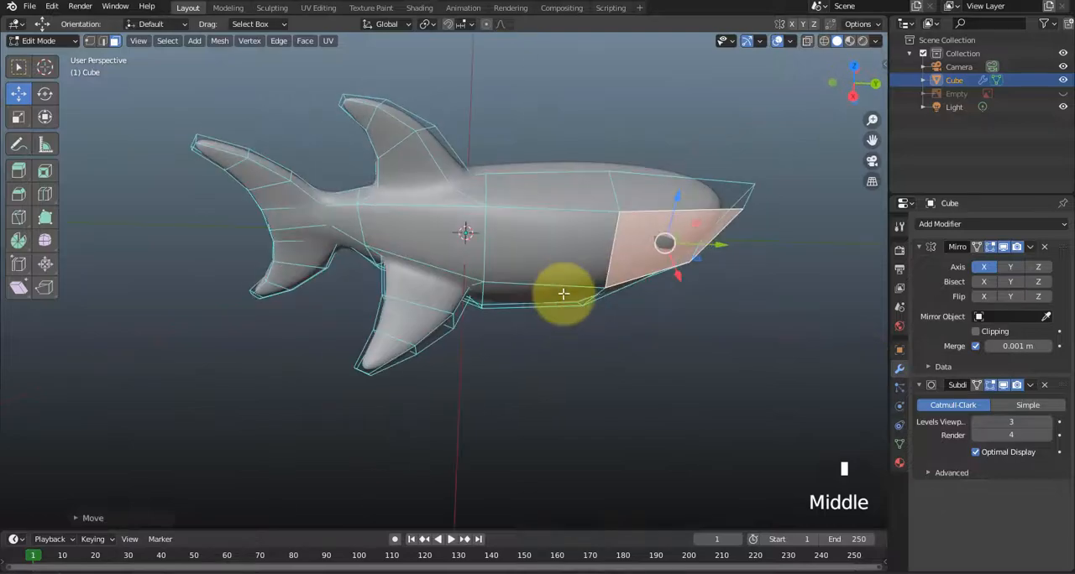
{"action": "left_click", "coordinate": [682, 370]}
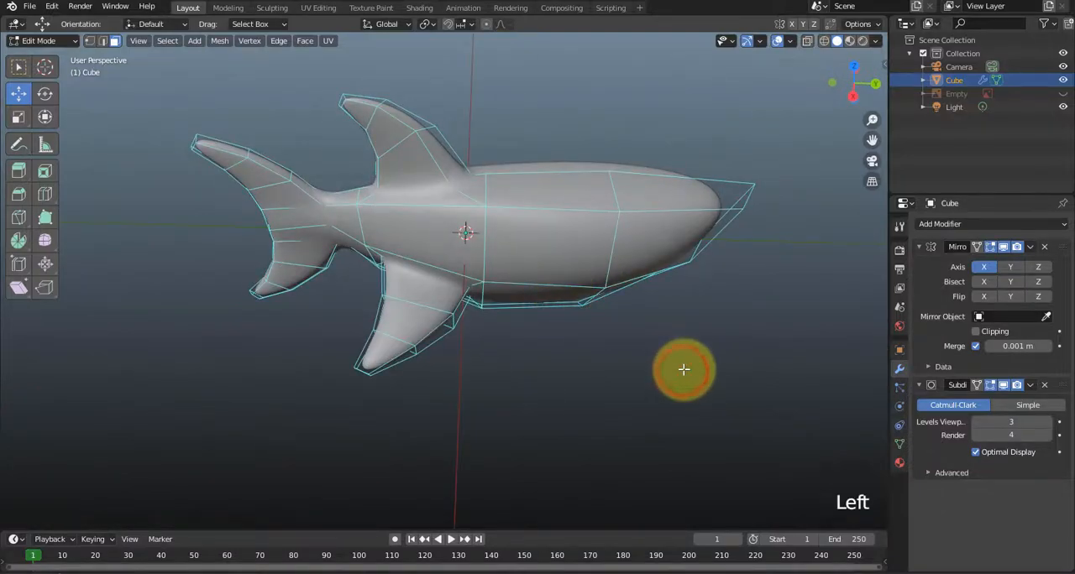
Move the head's lower side edge and its lower front side vertex outward along X to widen the underside of the head.
{"action": "middle_click_drag", "start_coordinate": [648, 362], "coordinate": [525, 305]}
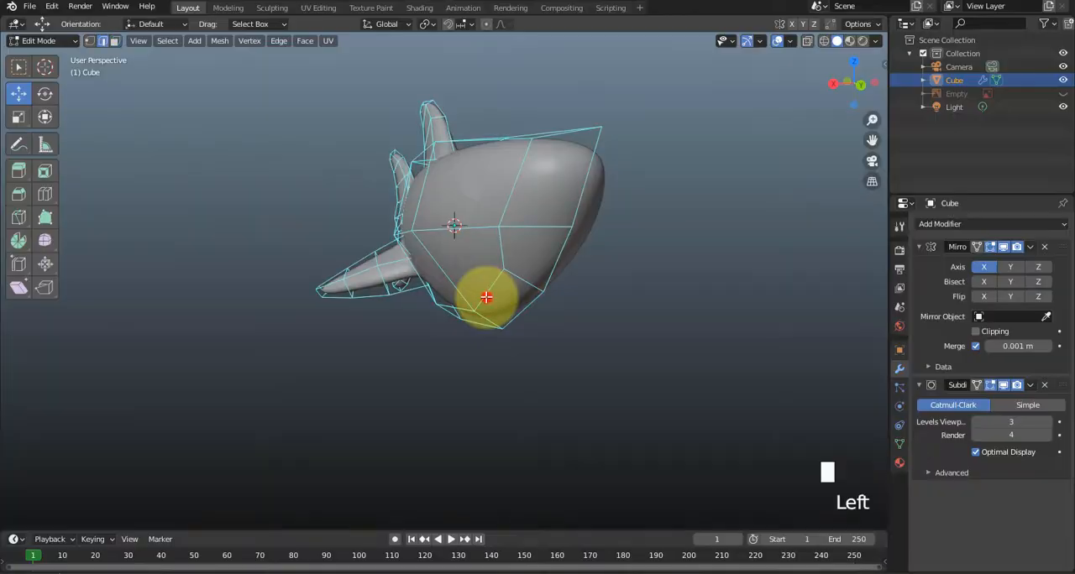
{"action": "left_click_drag", "start_coordinate": [445, 296], "coordinate": [417, 296]}
{"action": "mouse_move", "coordinate": [418, 296]}
{"action": "middle_mouse_down"}
{"action": "mouse_move", "coordinate": [479, 293]}
{"action": "mouse_move", "coordinate": [511, 271]}
{"action": "mouse_move", "coordinate": [411, 304]}
{"action": "middle_mouse_up"}
{"action": "middle_click_drag", "start_coordinate": [464, 326], "coordinate": [456, 370]}
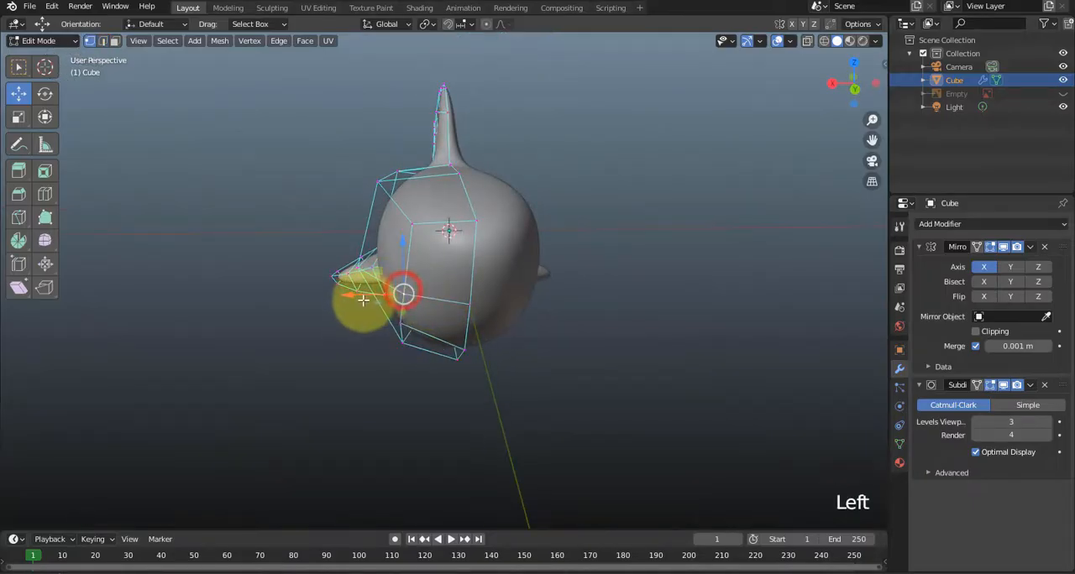
{"action": "left_click_drag", "start_coordinate": [354, 298], "coordinate": [347, 298]}
{"action": "middle_click_drag", "start_coordinate": [348, 298], "coordinate": [416, 343]}
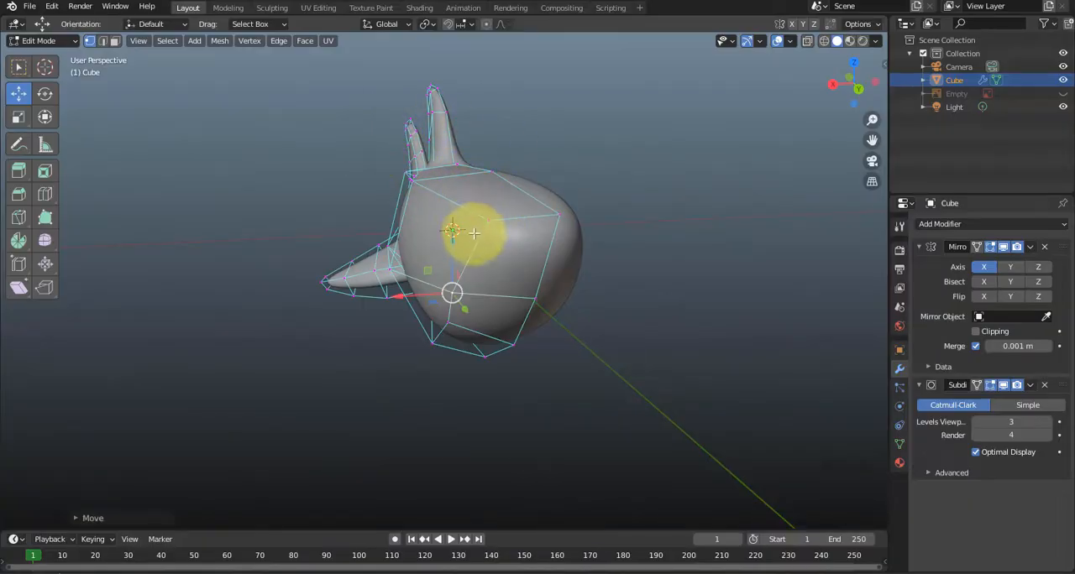
{"action": "scroll", "coordinate": [475, 234], "scroll_direction": "up", "scroll_amount": 1}
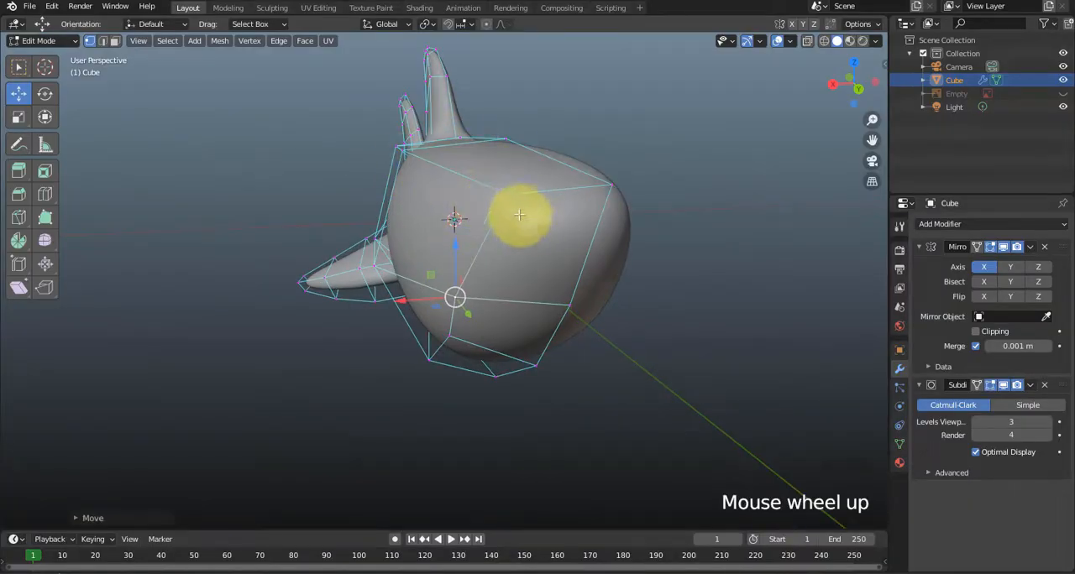
{"action": "middle_click_drag", "start_coordinate": [518, 215], "coordinate": [360, 260]}
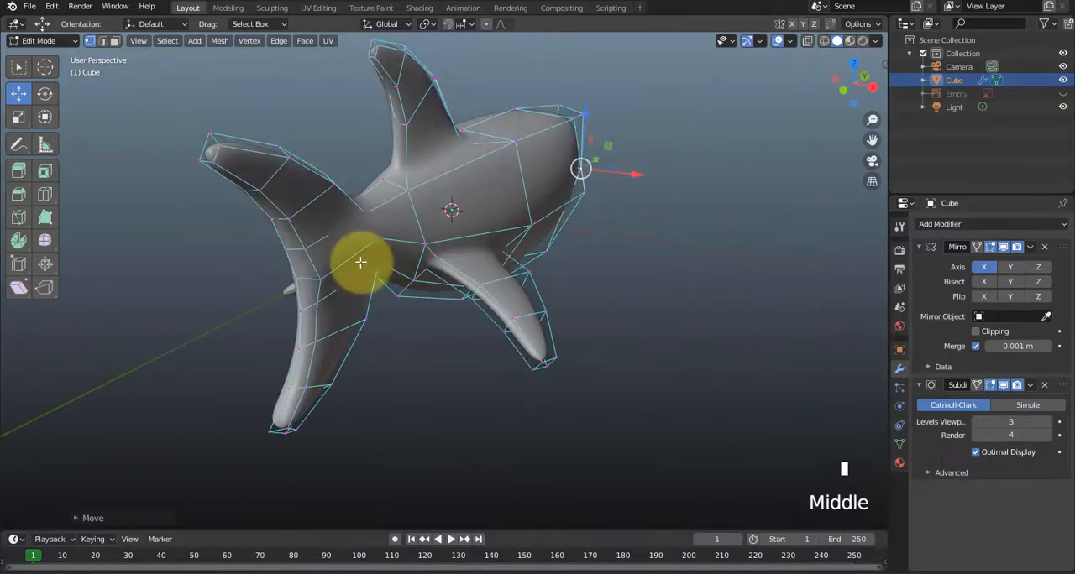
Examine the shark's tail, fins, body and head from several angles, finishing in the right side view.
{"action": "scroll", "coordinate": [307, 267], "scroll_direction": "up", "scroll_amount": 2}
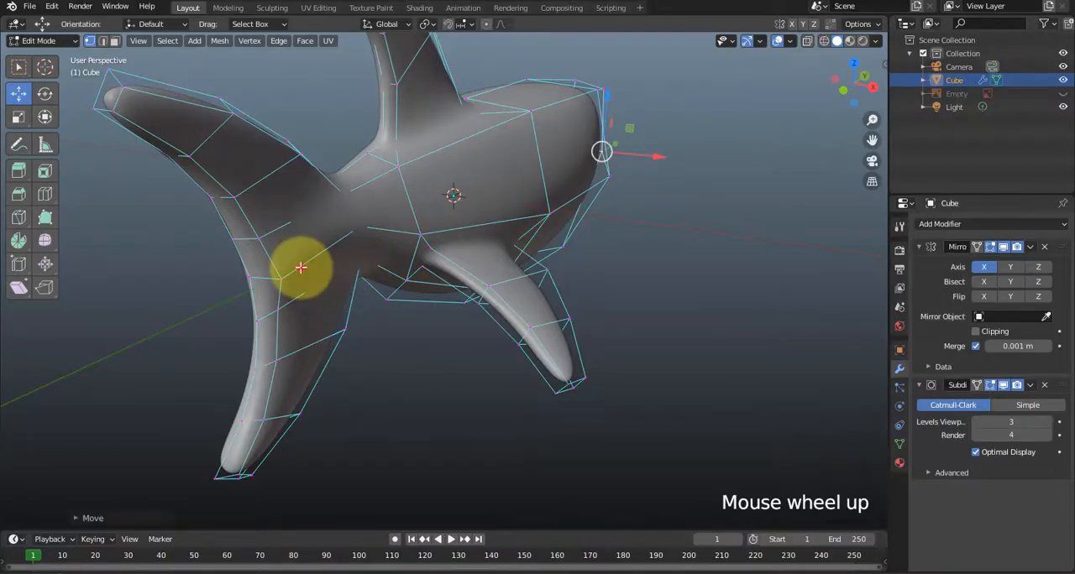
{"action": "left_click_drag", "start_coordinate": [305, 284], "coordinate": [298, 282]}
{"action": "middle_click_drag", "start_coordinate": [401, 300], "coordinate": [230, 285]}
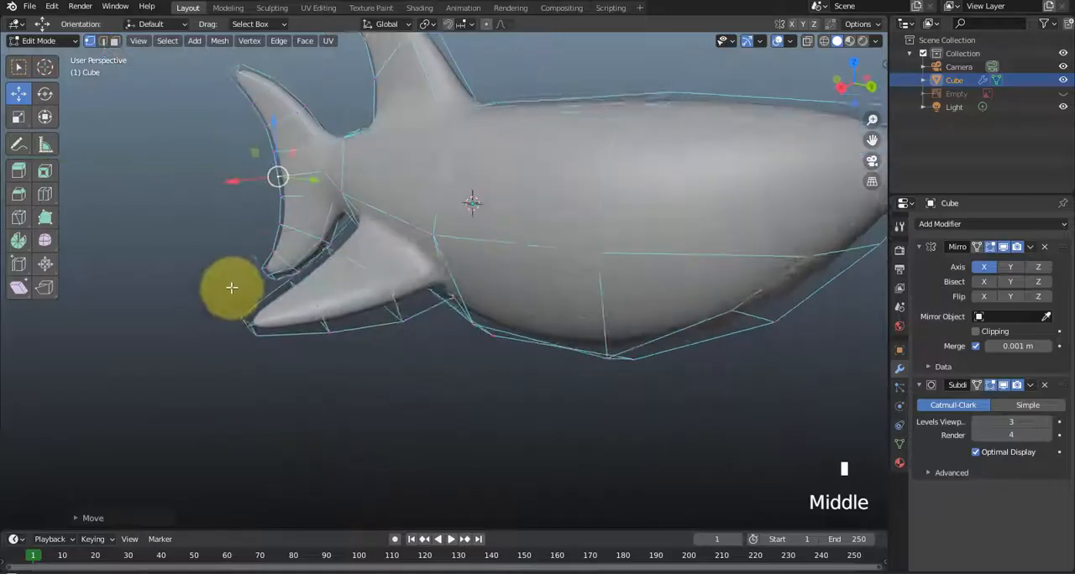
{"action": "middle_click_drag", "start_coordinate": [541, 255], "coordinate": [585, 202]}
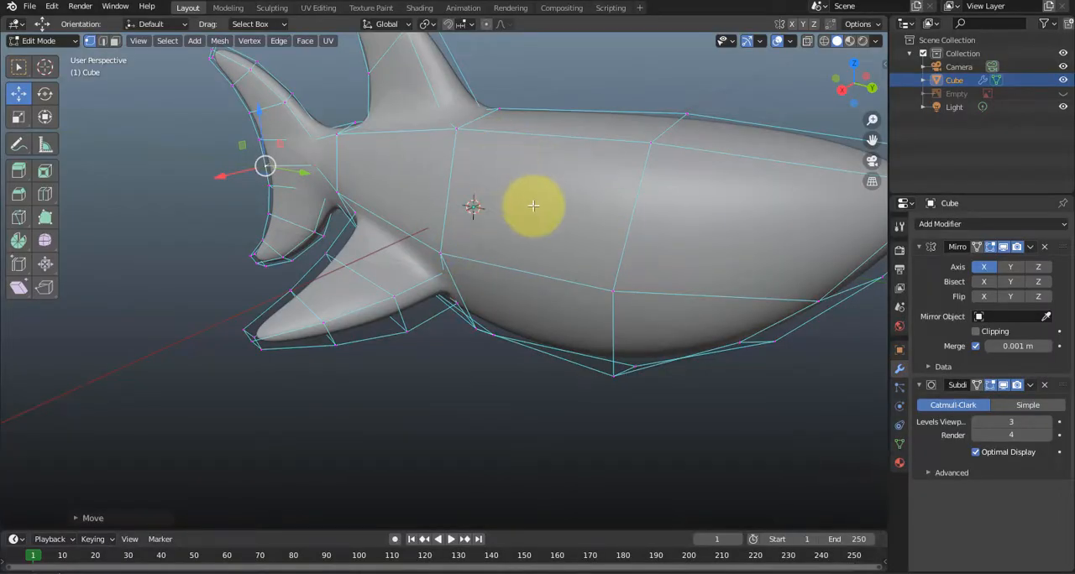
{"action": "scroll", "coordinate": [533, 206], "scroll_direction": "down", "scroll_amount": 2}
{"action": "middle_click_drag", "start_coordinate": [523, 211], "coordinate": [574, 153]}
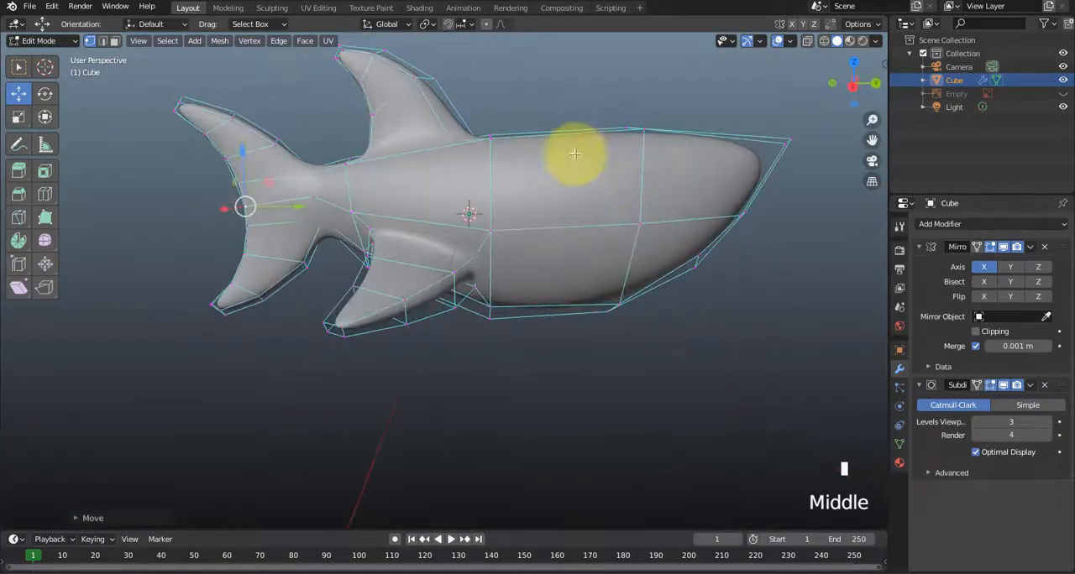
{"action": "middle_click_drag", "start_coordinate": [578, 213], "coordinate": [560, 232]}
{"action": "key", "text": "KP_3"}
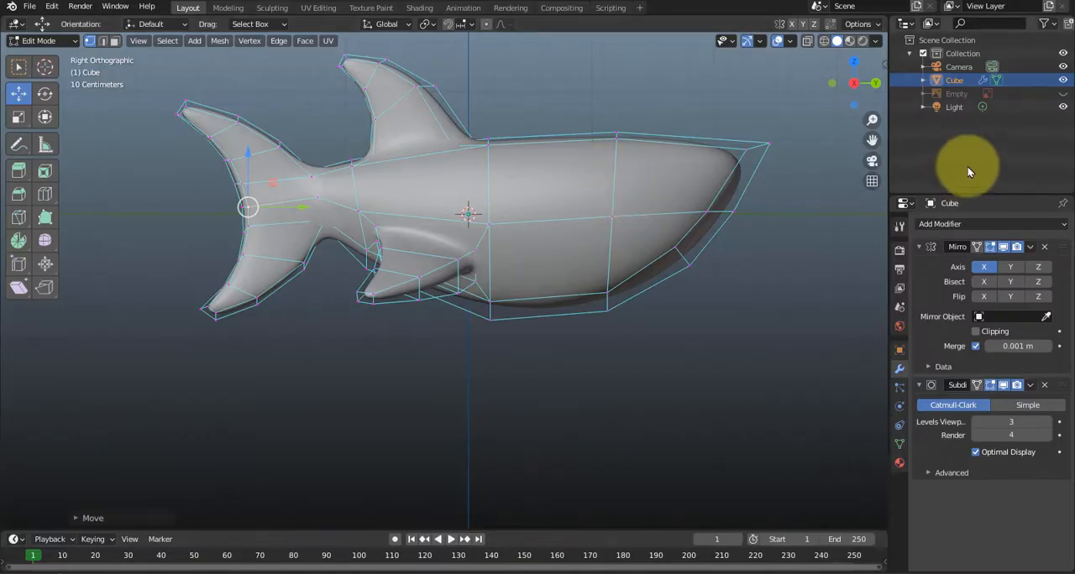
Compare the mesh with the reference image in wireframe display, and move the vertical edge loop in front of the eye forward along Y.
{"action": "left_click", "coordinate": [1062, 93]}
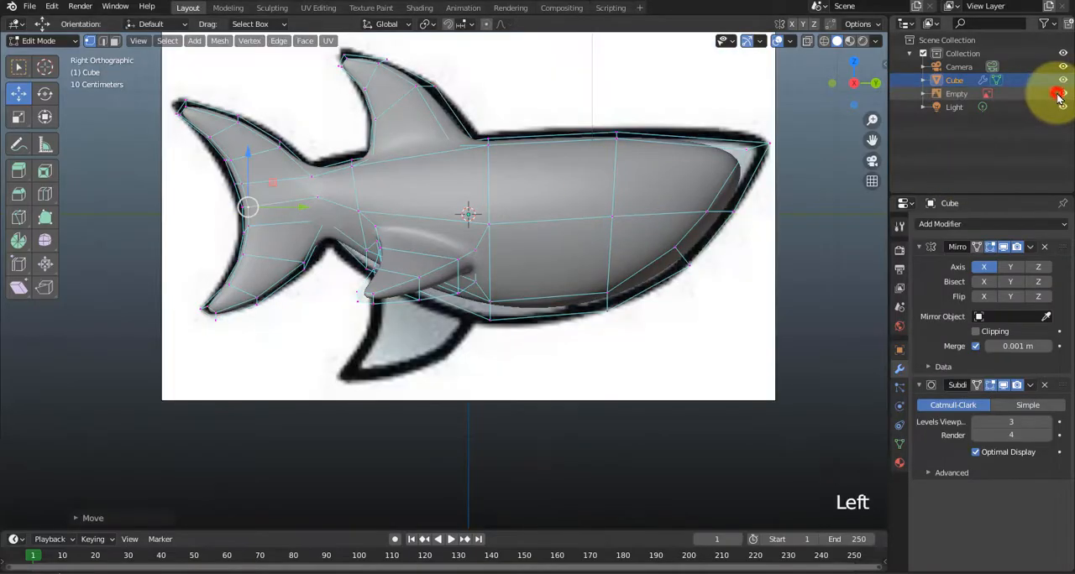
{"action": "left_click", "coordinate": [806, 40]}
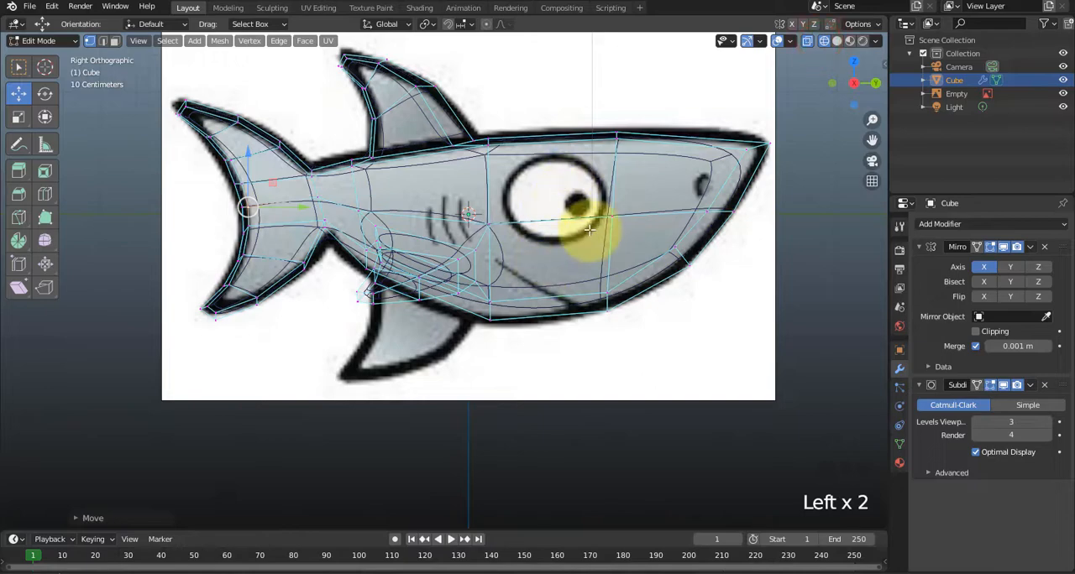
{"action": "left_click", "coordinate": [1062, 94]}
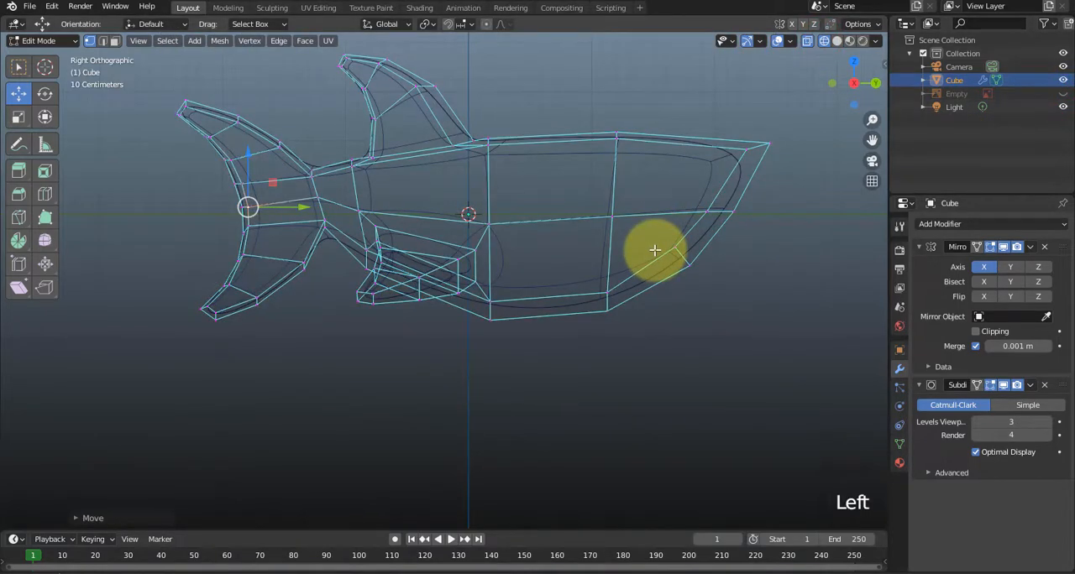
{"action": "key", "text": "1"}
{"action": "left_click_drag", "start_coordinate": [561, 96], "coordinate": [638, 337]}
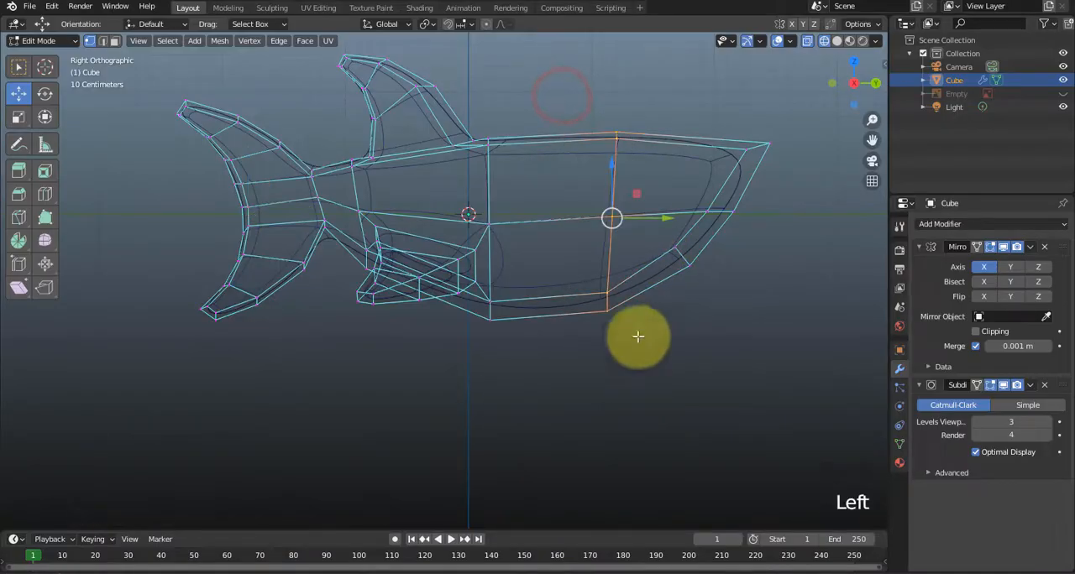
{"action": "left_click_drag", "start_coordinate": [655, 216], "coordinate": [678, 215]}
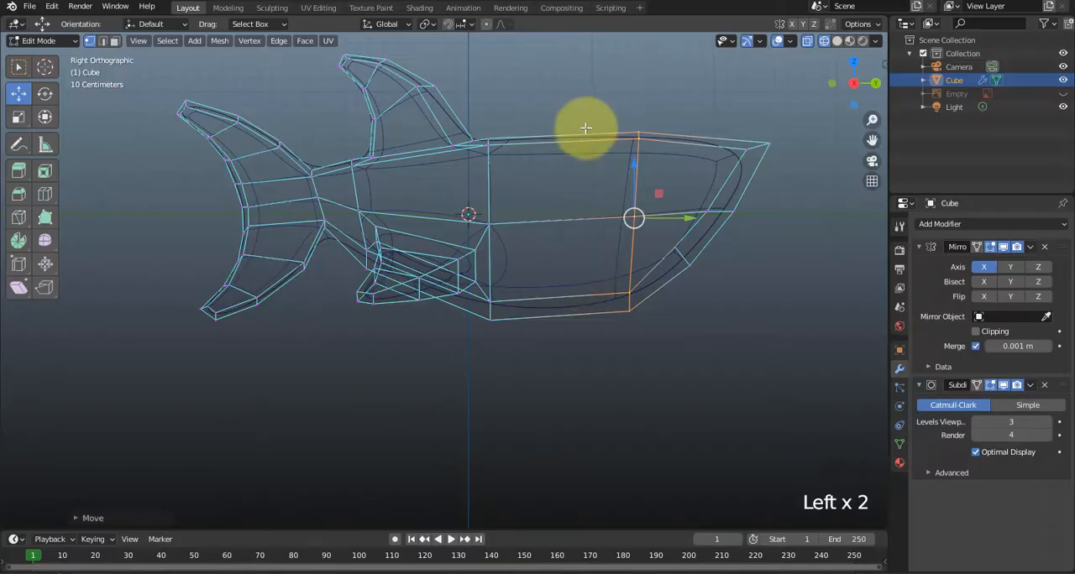
Add a vertical loop cut midway between the two edge loops around the eye area, and show the reference image.
{"action": "key", "text": "ctrl+r"}
{"action": "left_click", "coordinate": [554, 148]}
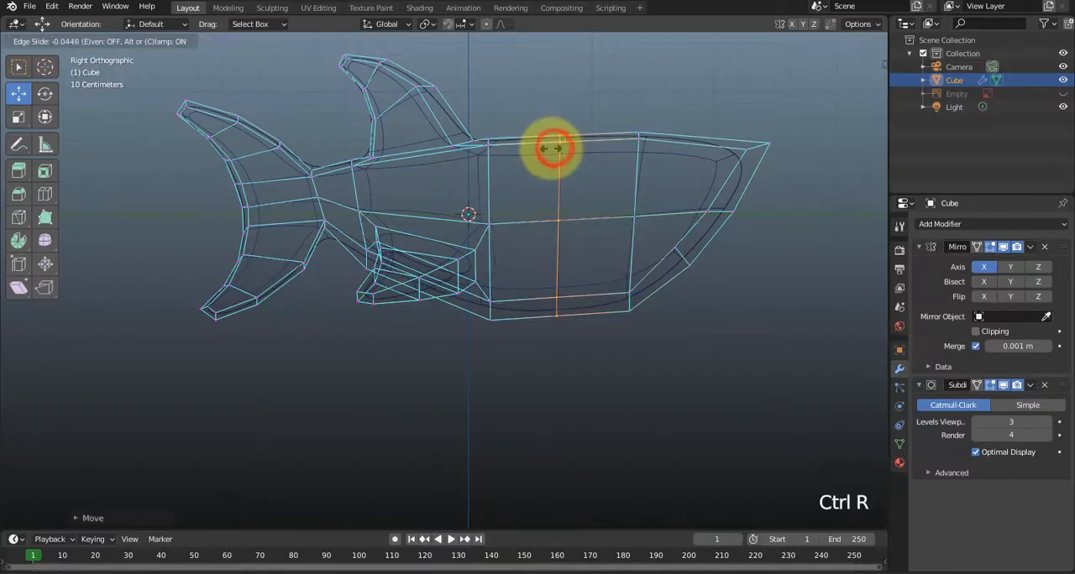
{"action": "left_click", "coordinate": [557, 152]}
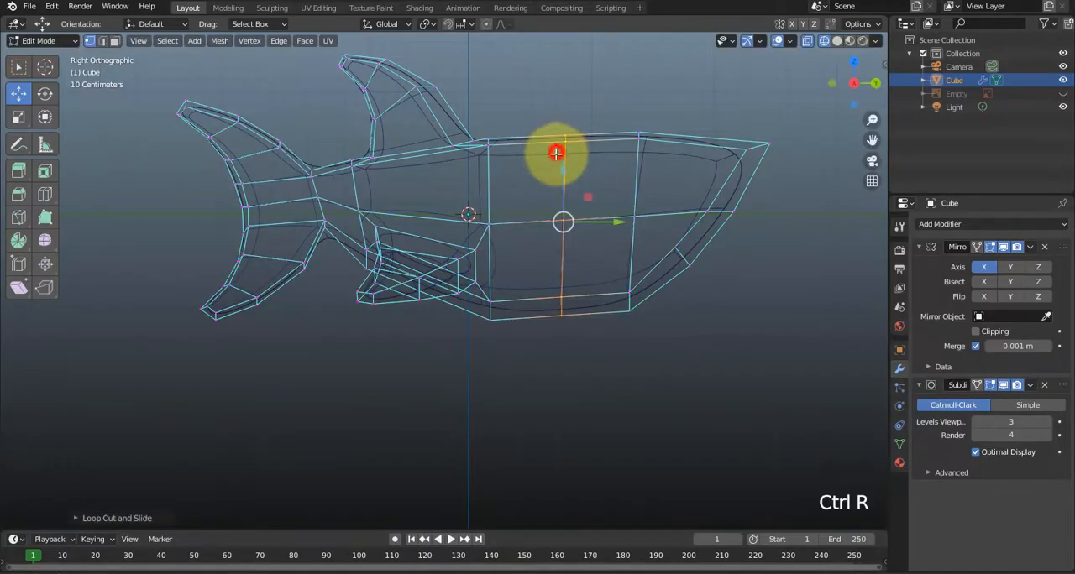
{"action": "left_click", "coordinate": [1061, 93]}
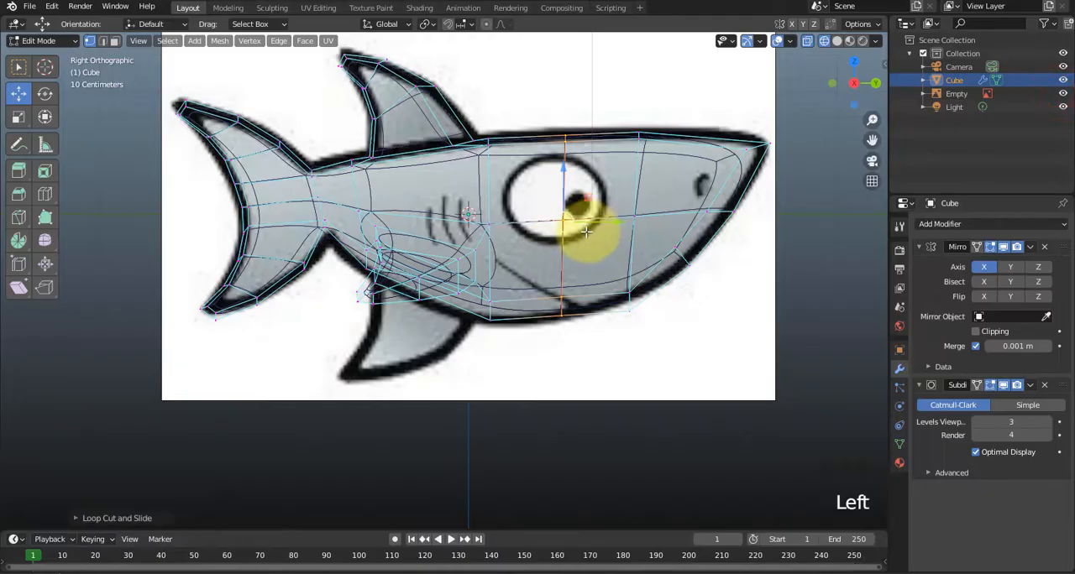
{"action": "left_click", "coordinate": [573, 157]}
{"action": "scroll", "coordinate": [563, 214], "scroll_direction": "up", "scroll_amount": 1}
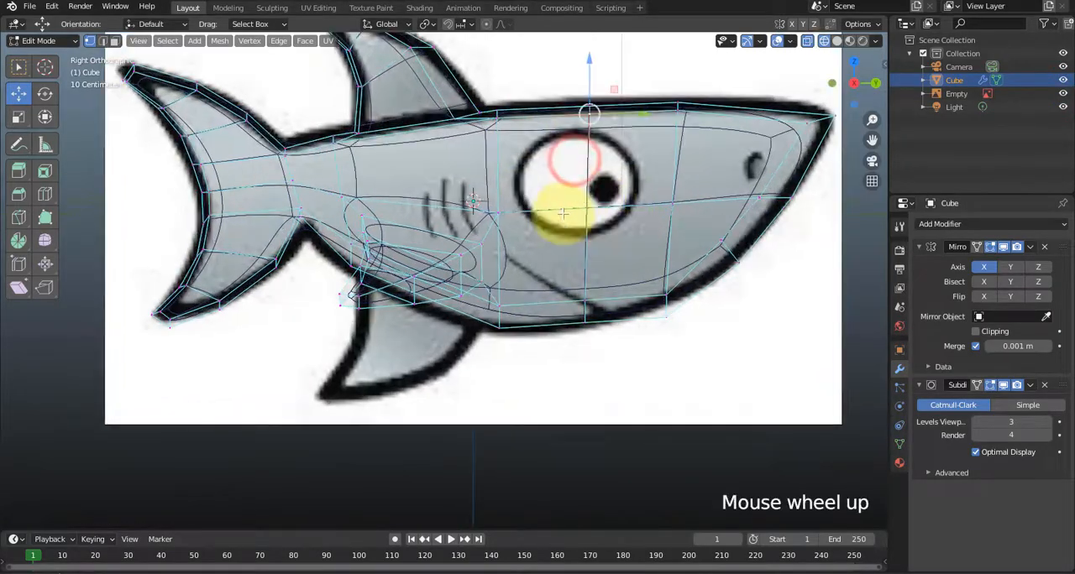
{"action": "scroll", "coordinate": [611, 191], "scroll_direction": "up", "scroll_amount": 1}
{"action": "middle_click_drag", "start_coordinate": [605, 173], "coordinate": [579, 225]}
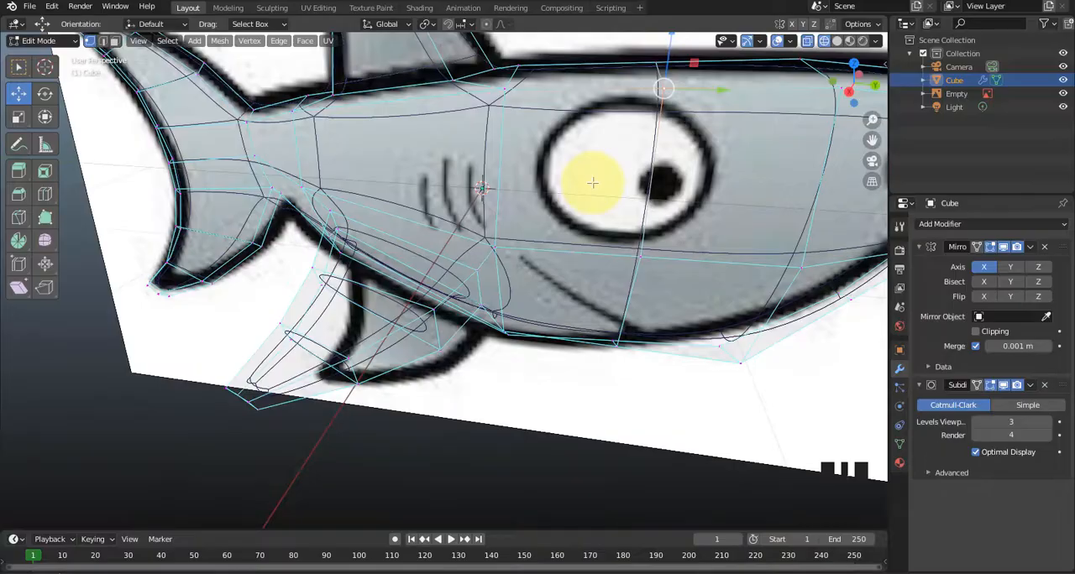
{"action": "left_click", "coordinate": [589, 181]}
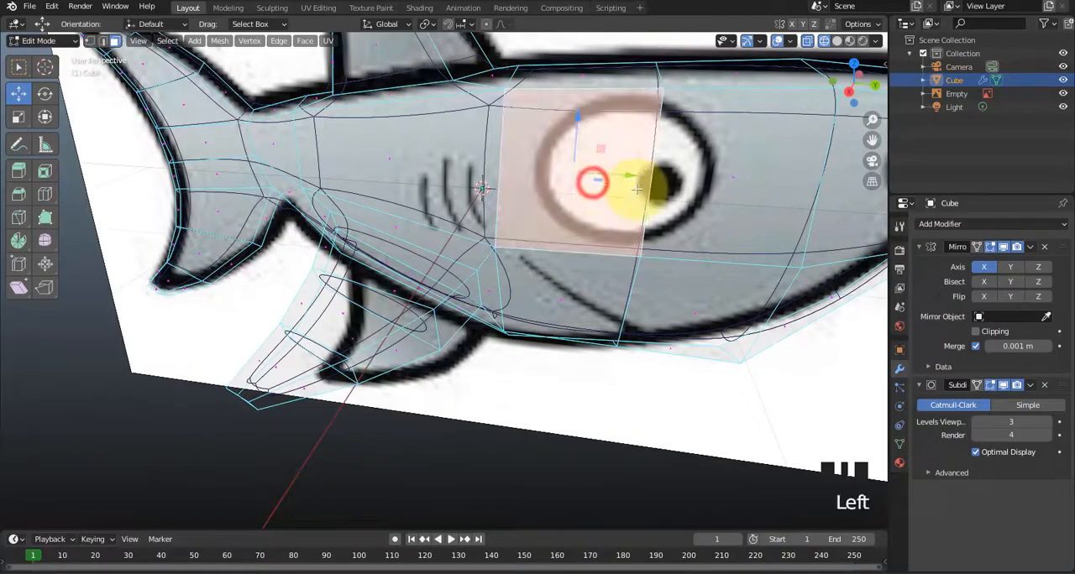
{"action": "left_click", "coordinate": [696, 185], "text": "shift"}
{"action": "left_click", "coordinate": [616, 269], "text": "shift"}
{"action": "left_click", "coordinate": [674, 290]}
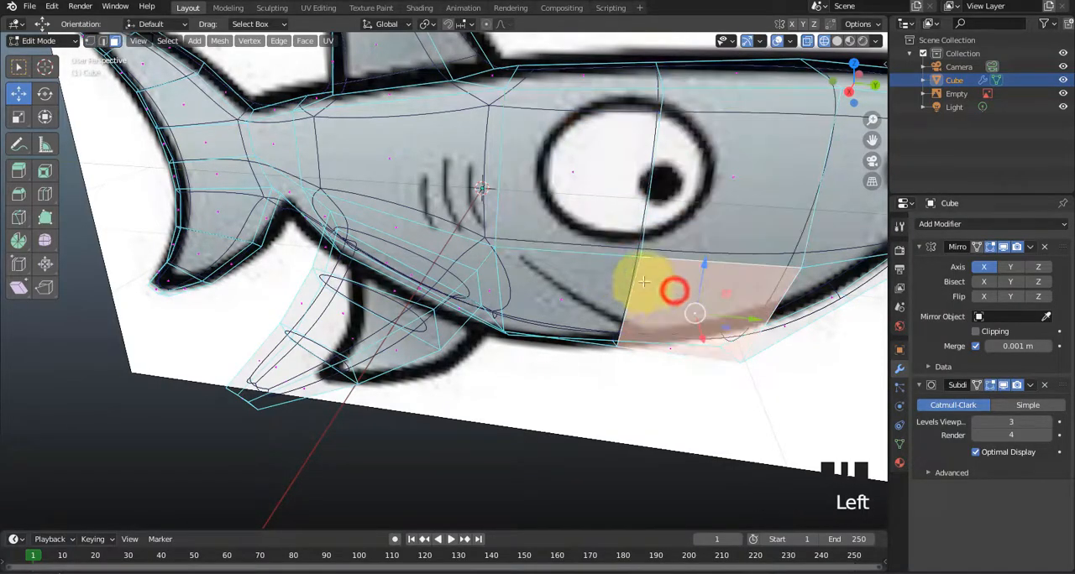
Turn off X-ray and inset the four side faces around the eye area together as one region.
{"action": "left_click", "coordinate": [812, 40]}
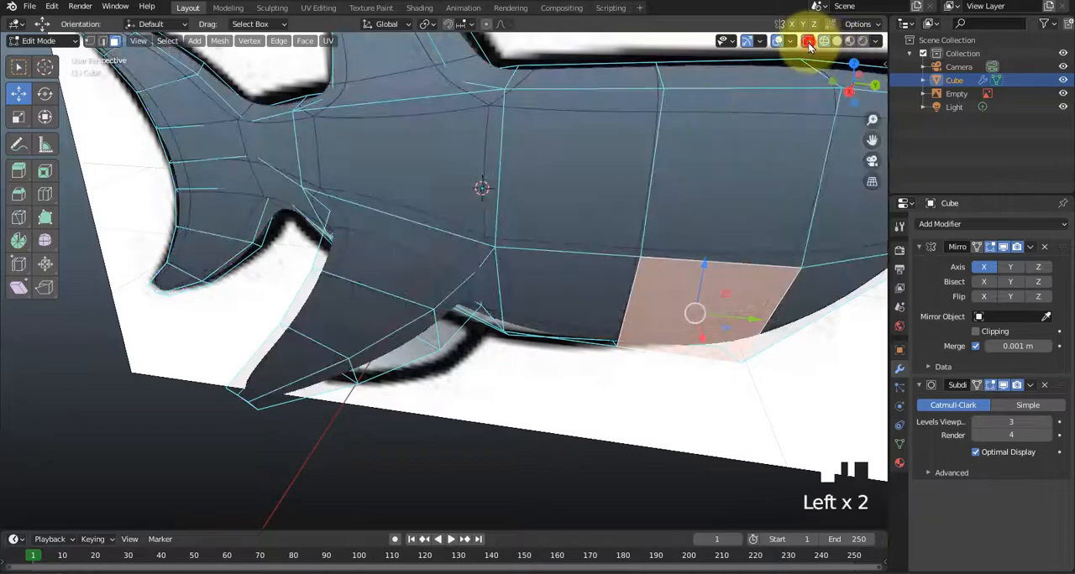
{"action": "left_click", "coordinate": [626, 173]}
{"action": "left_click", "coordinate": [687, 176], "text": "shift"}
{"action": "left_click", "coordinate": [663, 282], "text": "shift"}
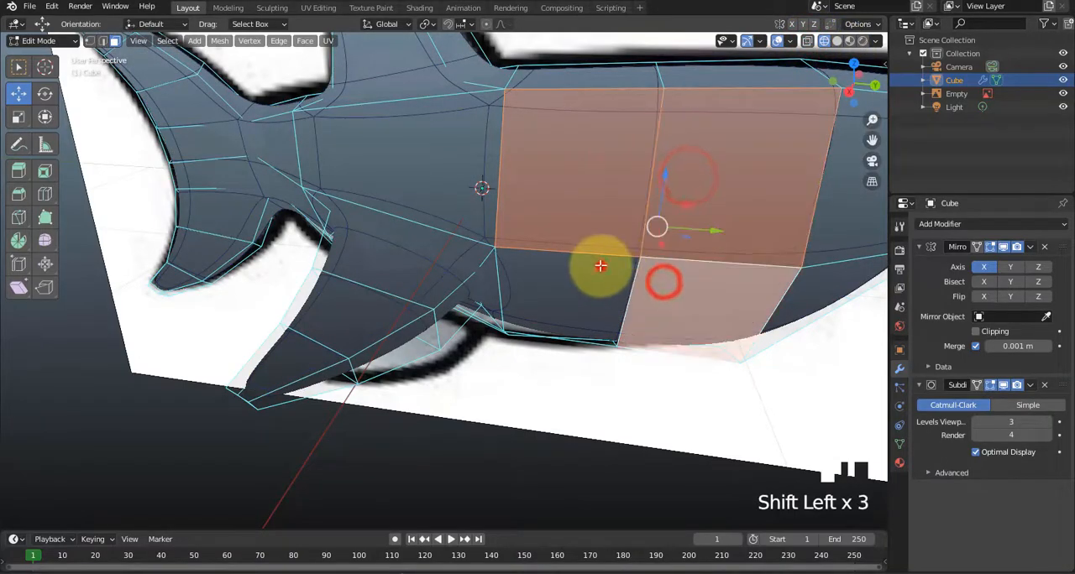
{"action": "mouse_move", "coordinate": [599, 260]}
{"action": "middle_mouse_down"}
{"action": "mouse_move", "coordinate": [546, 283]}
{"action": "mouse_move", "coordinate": [439, 274]}
{"action": "mouse_move", "coordinate": [599, 265]}
{"action": "middle_mouse_up"}
{"action": "key", "text": "i"}
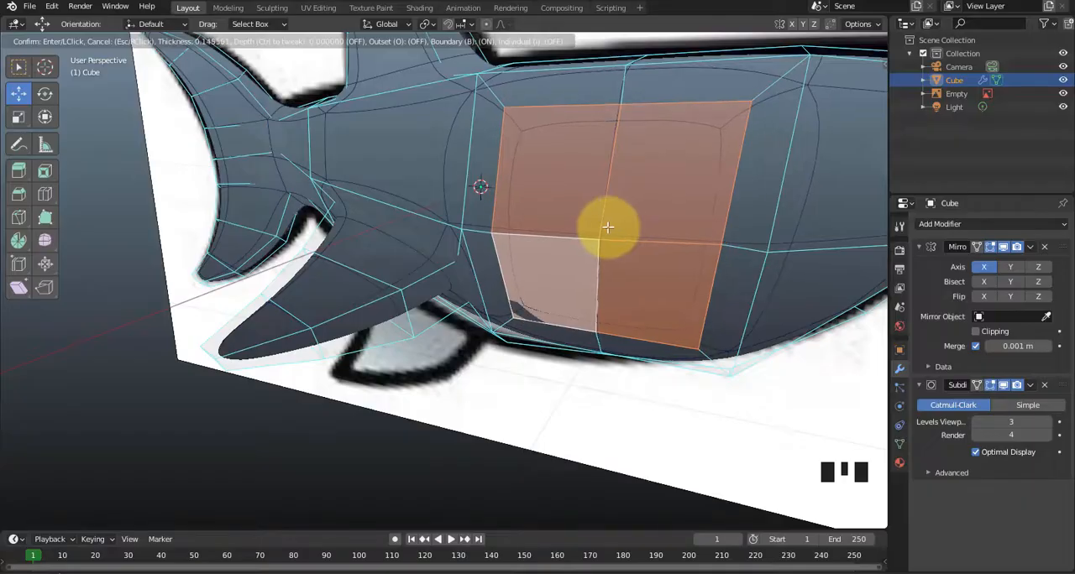
{"action": "left_click", "coordinate": [602, 237]}
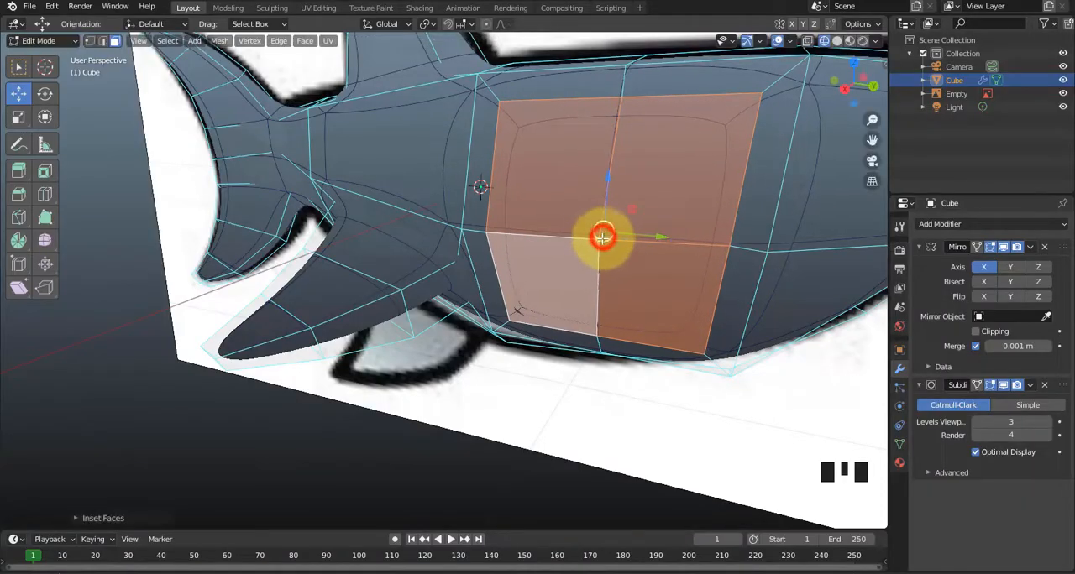
Scale the four inset eye faces down and move them slightly outward along X.
{"action": "middle_click_drag", "start_coordinate": [585, 275], "coordinate": [481, 291]}
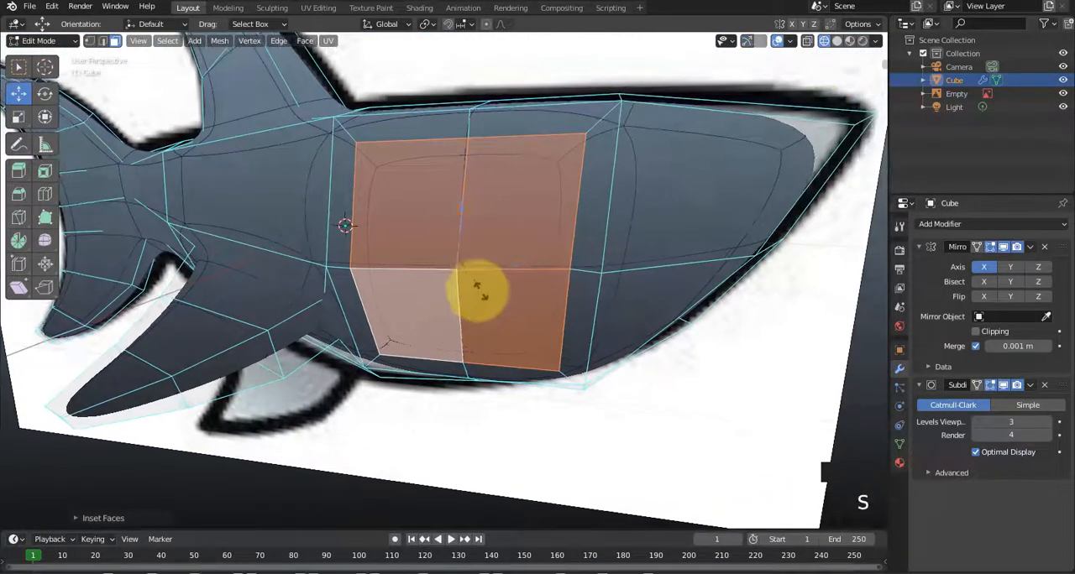
{"action": "key", "text": "s"}
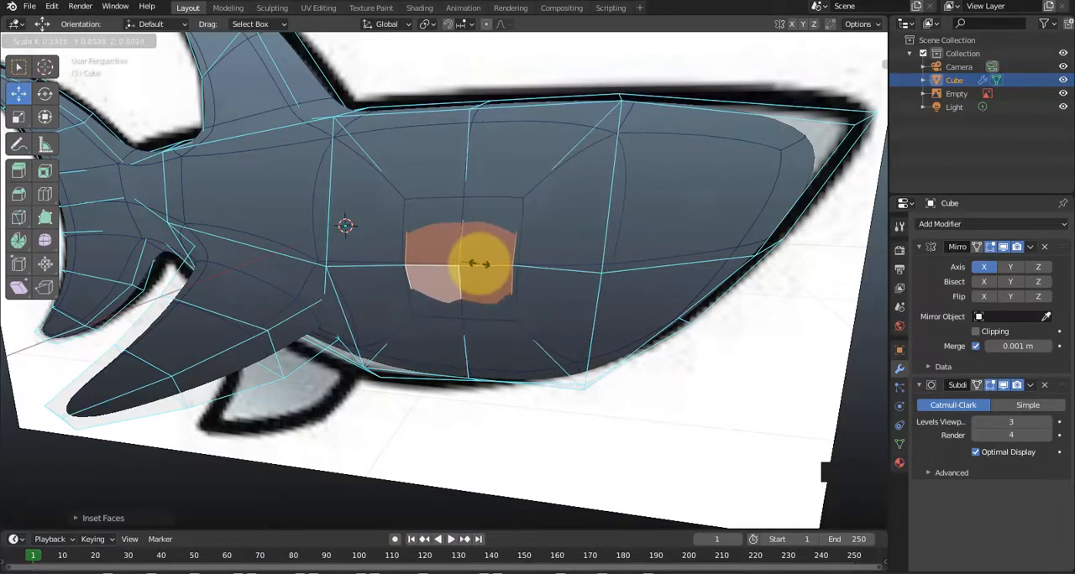
{"action": "left_click", "coordinate": [478, 264]}
{"action": "middle_click_drag", "start_coordinate": [480, 264], "coordinate": [394, 293]}
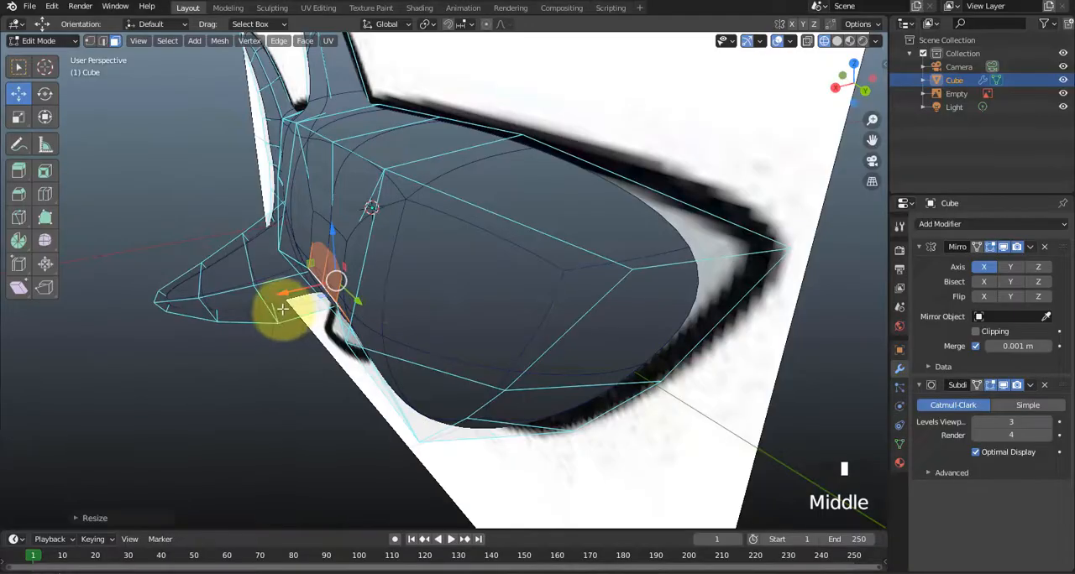
{"action": "mouse_move", "coordinate": [291, 293]}
{"action": "left_mouse_down"}
{"action": "mouse_move", "coordinate": [285, 303]}
{"action": "mouse_move", "coordinate": [284, 282]}
{"action": "left_mouse_up"}
{"action": "middle_click_drag", "start_coordinate": [284, 281], "coordinate": [398, 252]}
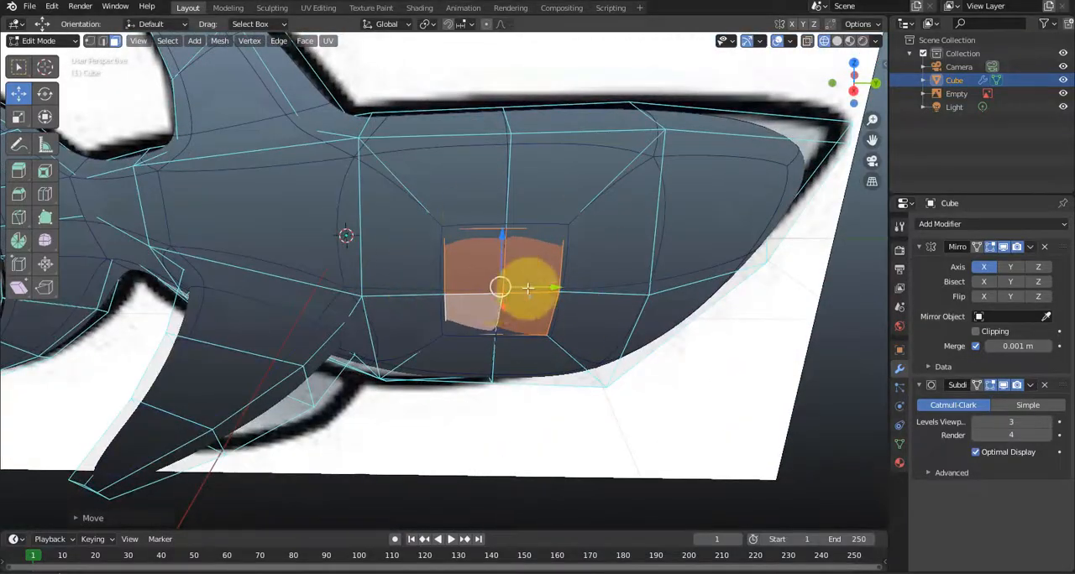
Reshape the four inset eye faces into a circle with LoopTools Circle, and hide the reference image.
{"action": "middle_click_drag", "start_coordinate": [530, 283], "coordinate": [500, 281]}
{"action": "scroll", "coordinate": [500, 282], "scroll_direction": "up", "scroll_amount": 2}
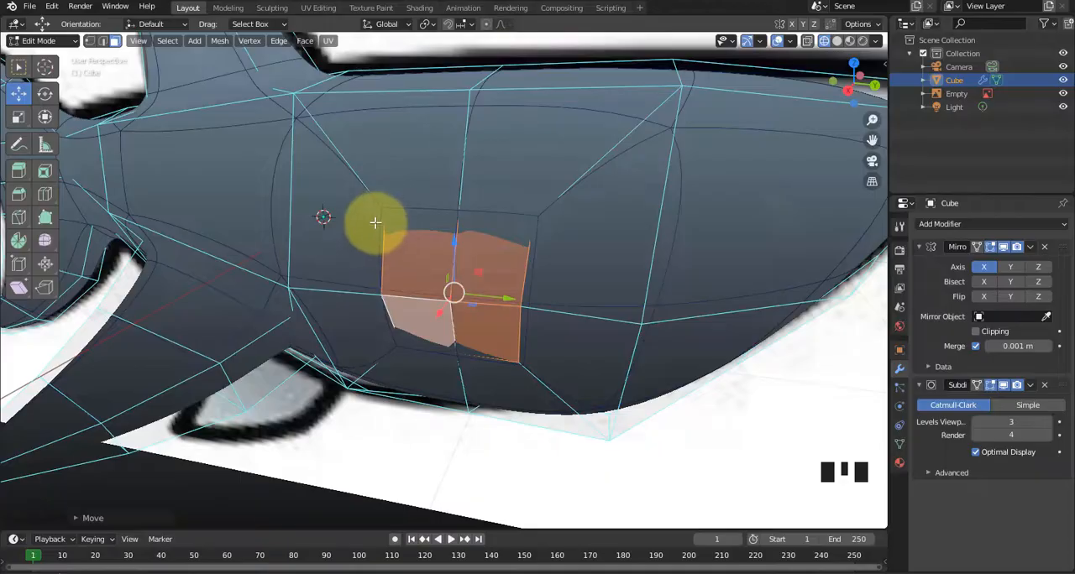
{"action": "middle_click_drag", "start_coordinate": [446, 284], "coordinate": [487, 181]}
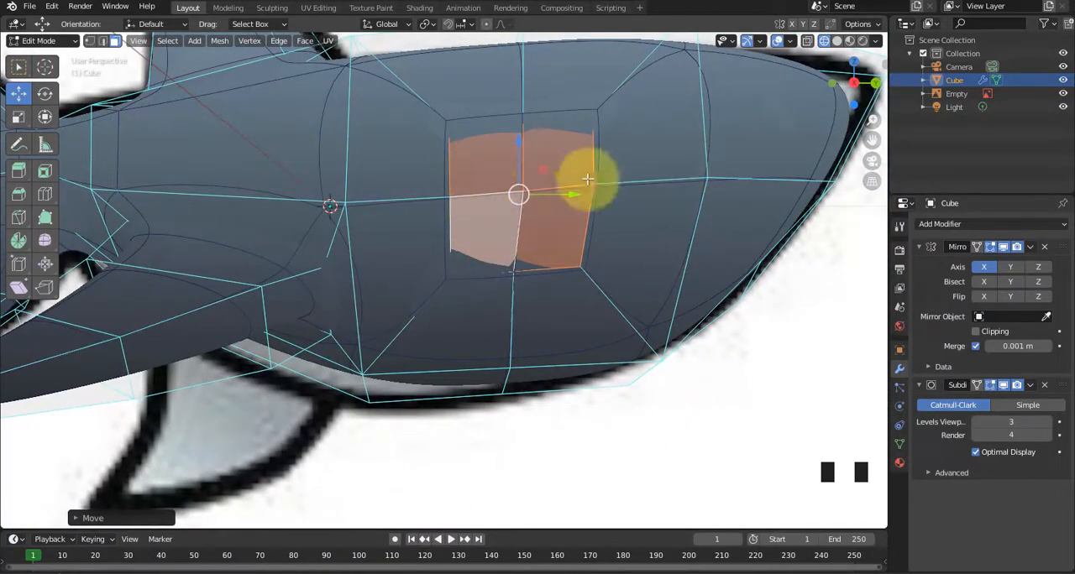
{"action": "right_click", "coordinate": [494, 181]}
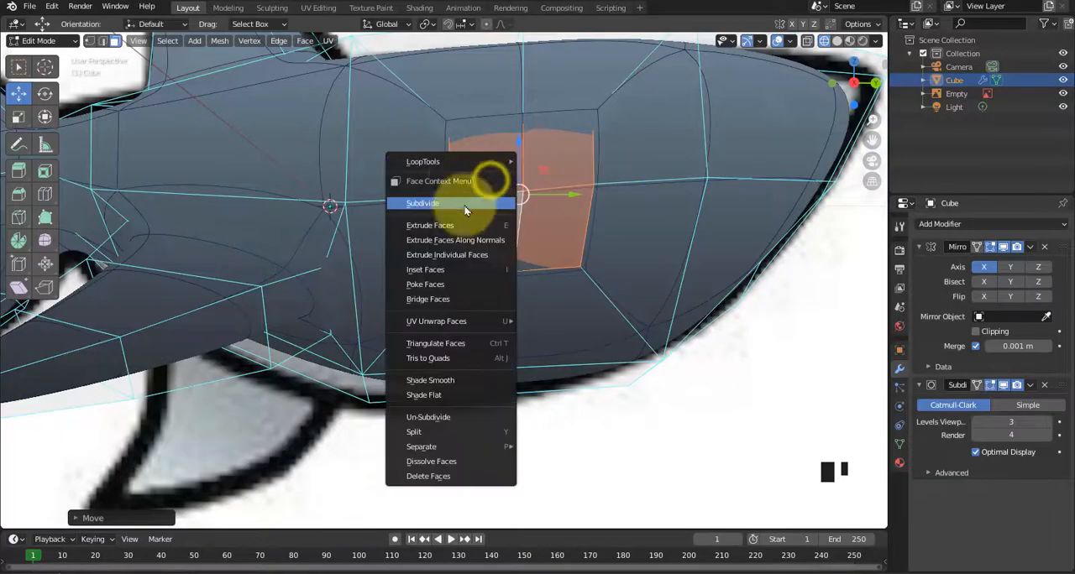
{"action": "mouse_move", "coordinate": [440, 172]}
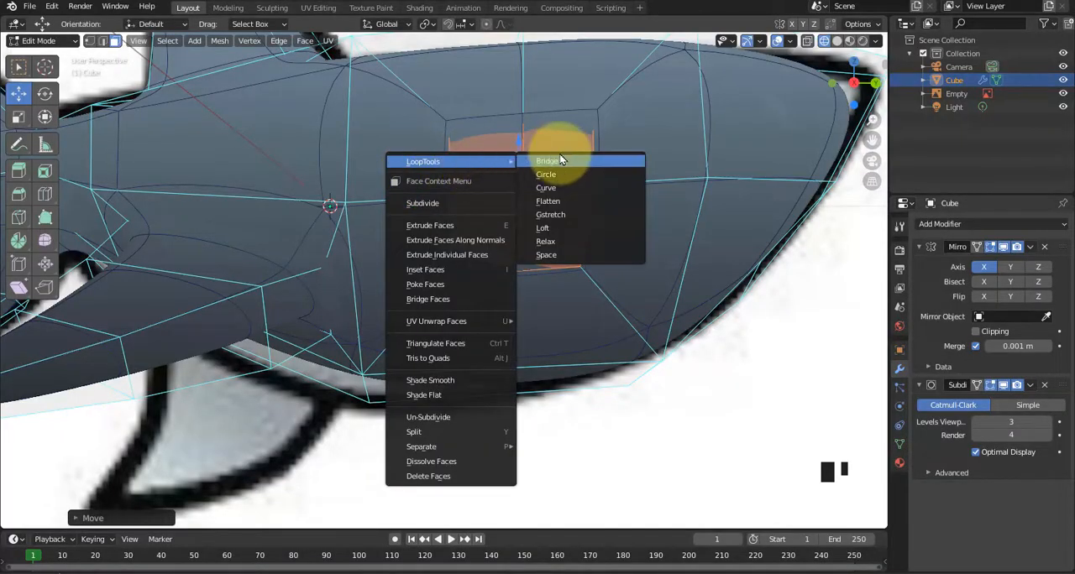
{"action": "left_click", "coordinate": [552, 175]}
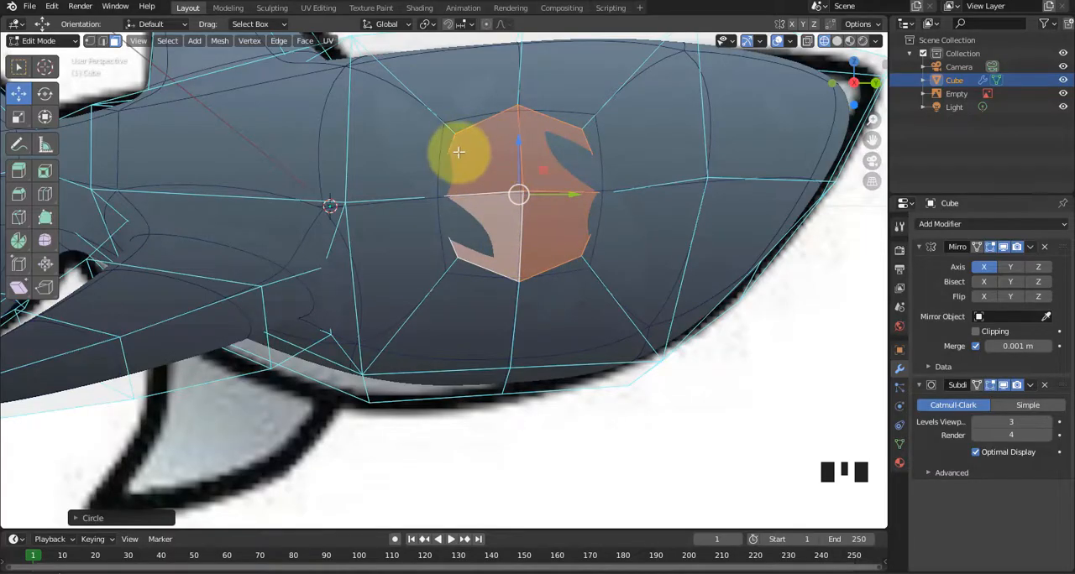
{"action": "left_click", "coordinate": [1063, 93]}
{"action": "left_click", "coordinate": [1063, 94]}
{"action": "left_click", "coordinate": [1063, 93]}
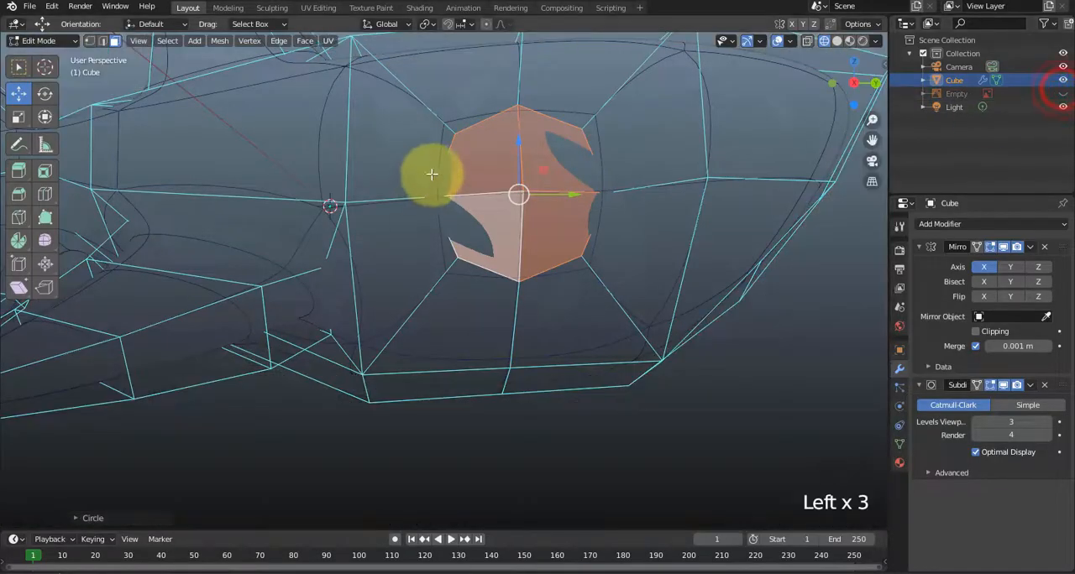
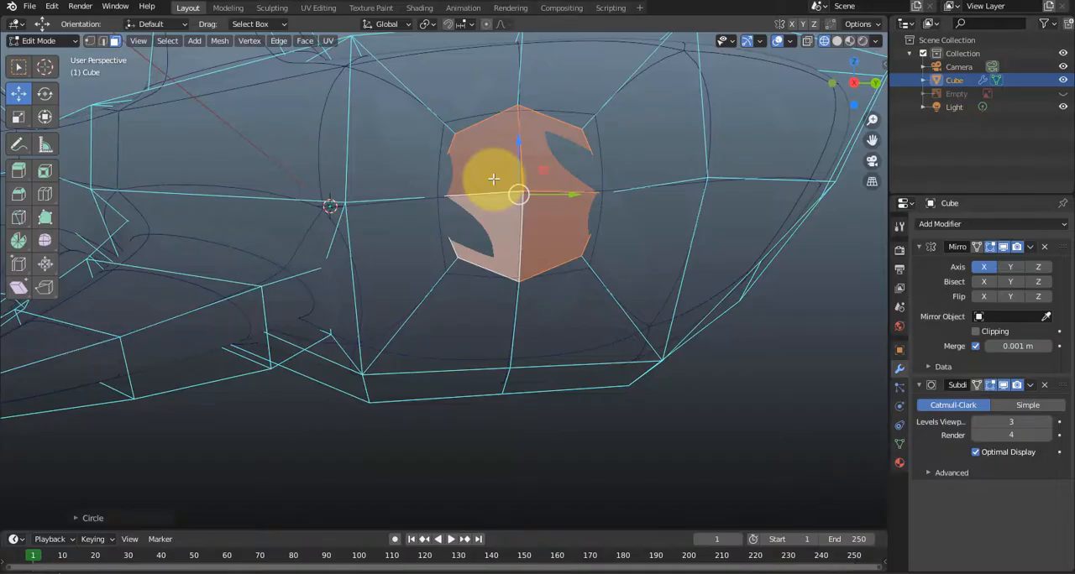
Apply LoopTools Circle again to the four selected eye faces, and clear the selection.
{"action": "right_click", "coordinate": [485, 164]}
{"action": "mouse_move", "coordinate": [483, 164]}
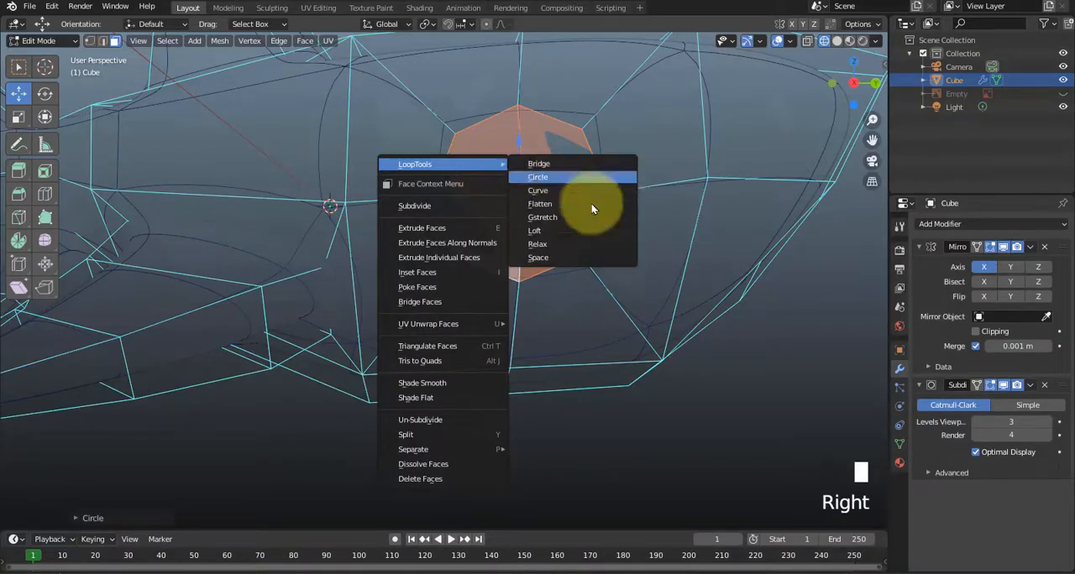
{"action": "left_click", "coordinate": [587, 177]}
{"action": "left_click", "coordinate": [679, 437]}
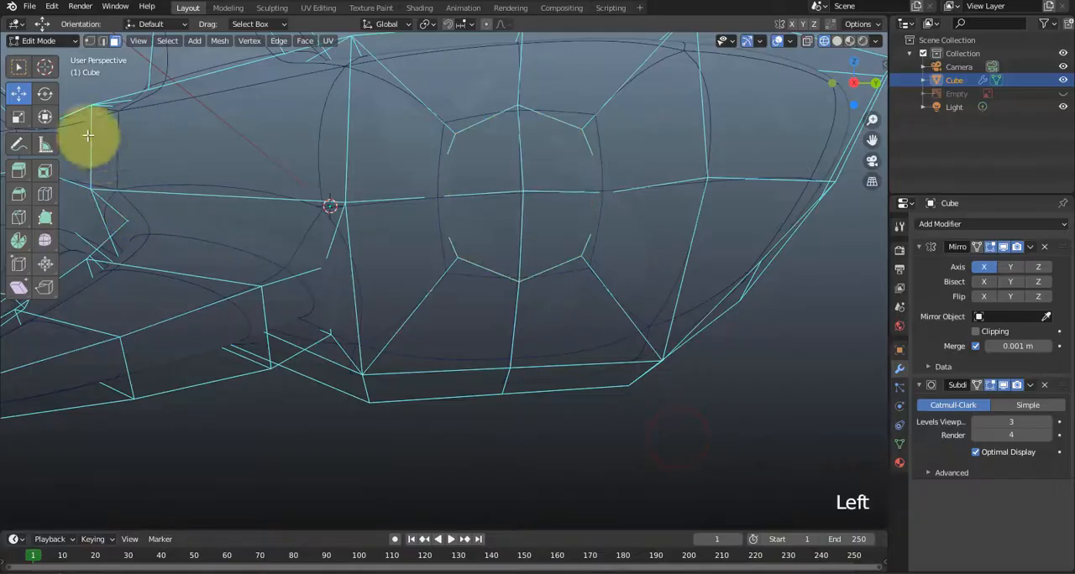
Search the add-ons in the preferences for "loop" to check the Mesh: LoopTools entry, and close the preferences.
{"action": "left_click", "coordinate": [51, 8]}
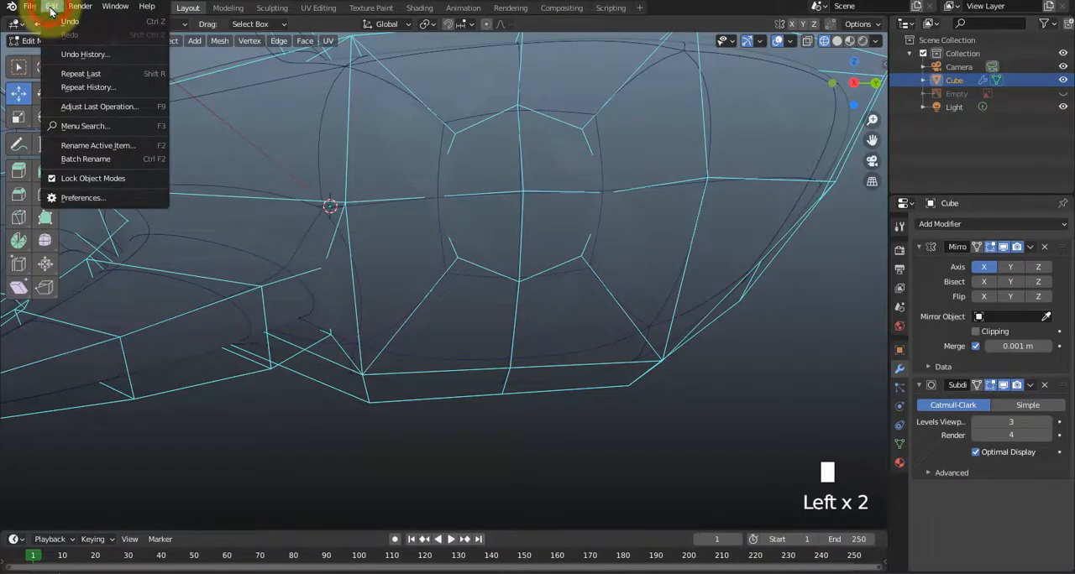
{"action": "left_click", "coordinate": [61, 197]}
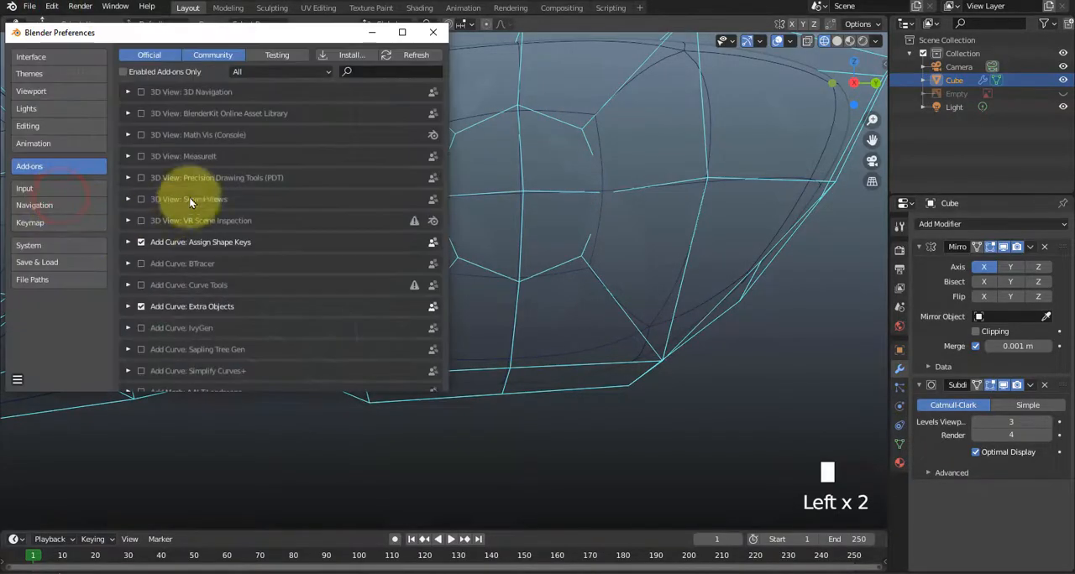
{"action": "left_click", "coordinate": [360, 71]}
{"action": "type", "text": "loop"}
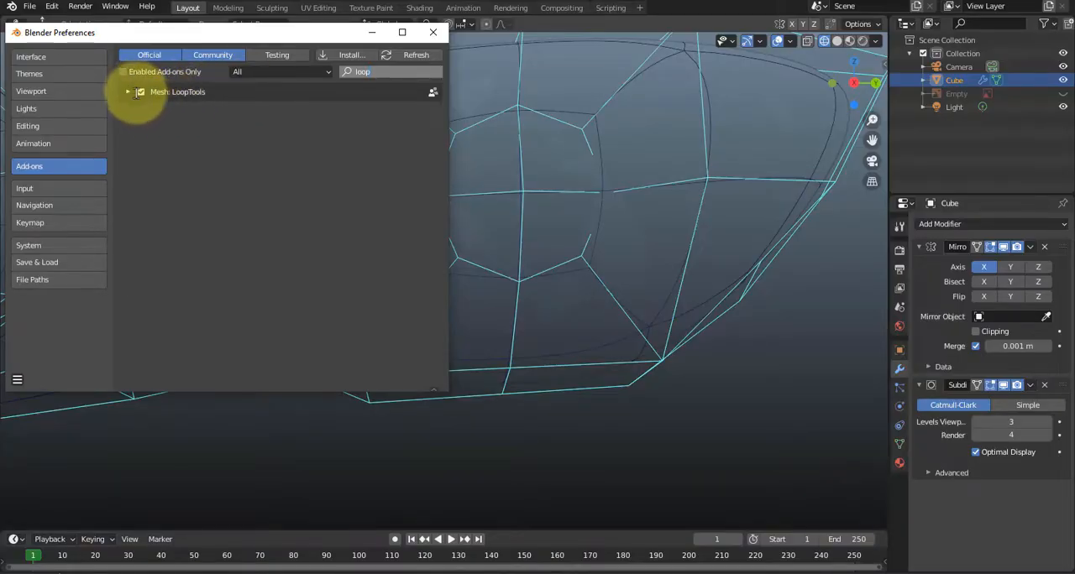
{"action": "left_click", "coordinate": [430, 33]}
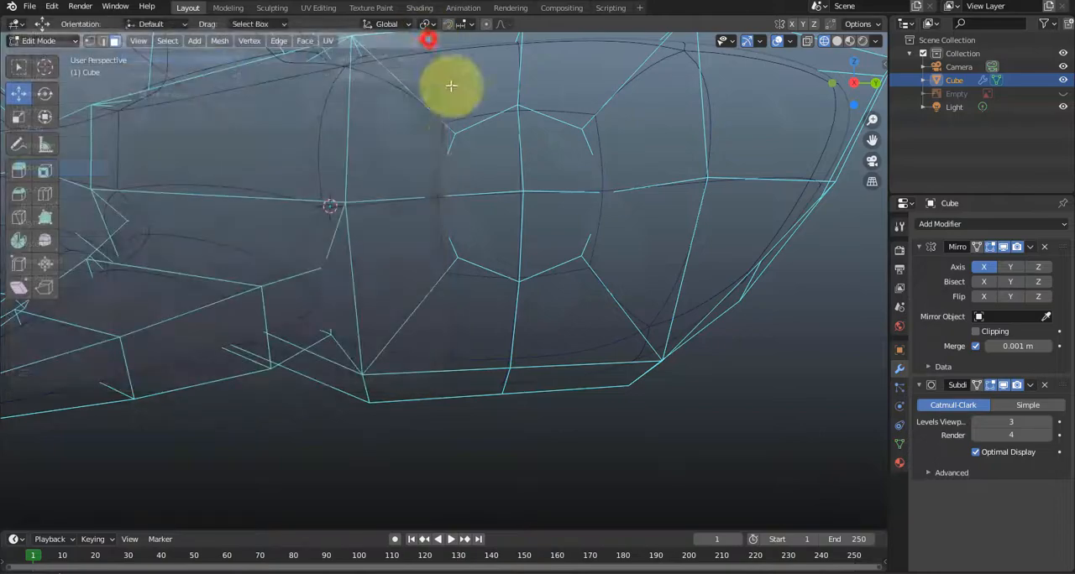
Look through the LoopTools operations without applying one, and undo the deselection of the four eye faces.
{"action": "right_click", "coordinate": [484, 197]}
{"action": "mouse_move", "coordinate": [481, 198]}
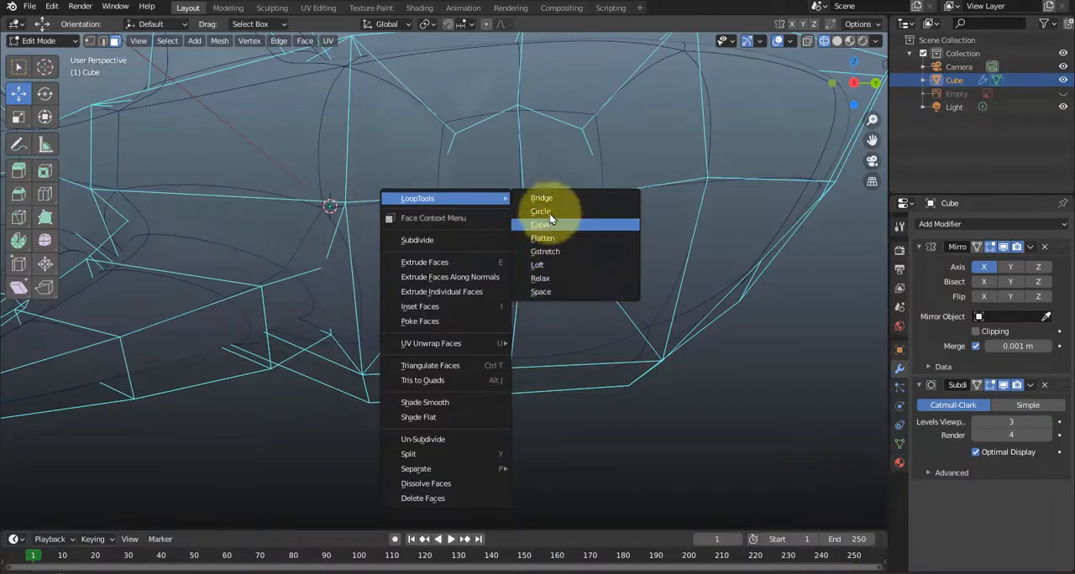
{"action": "left_click", "coordinate": [770, 385]}
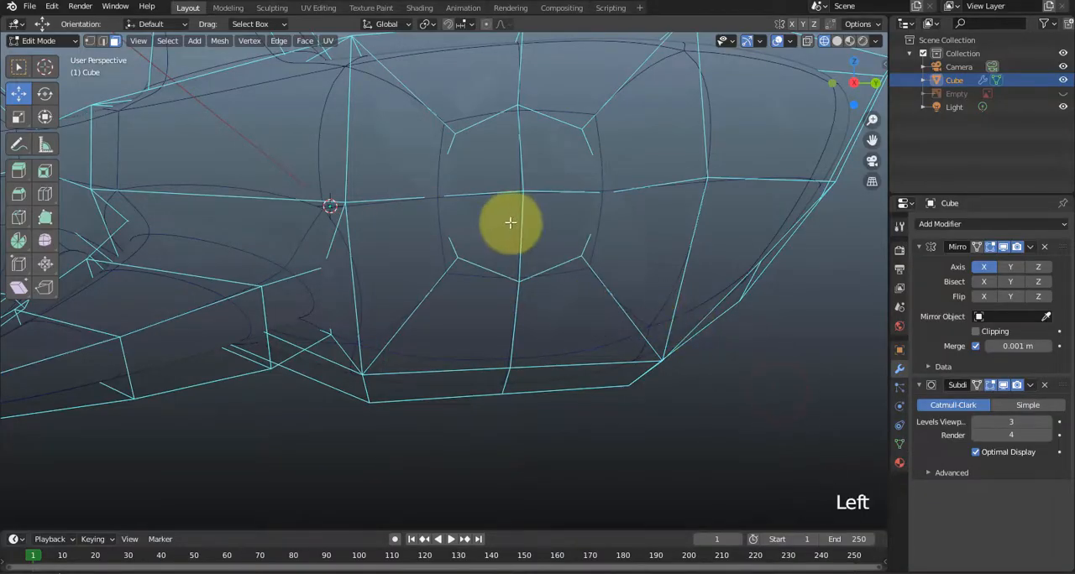
{"action": "key", "text": "ctrl+z"}
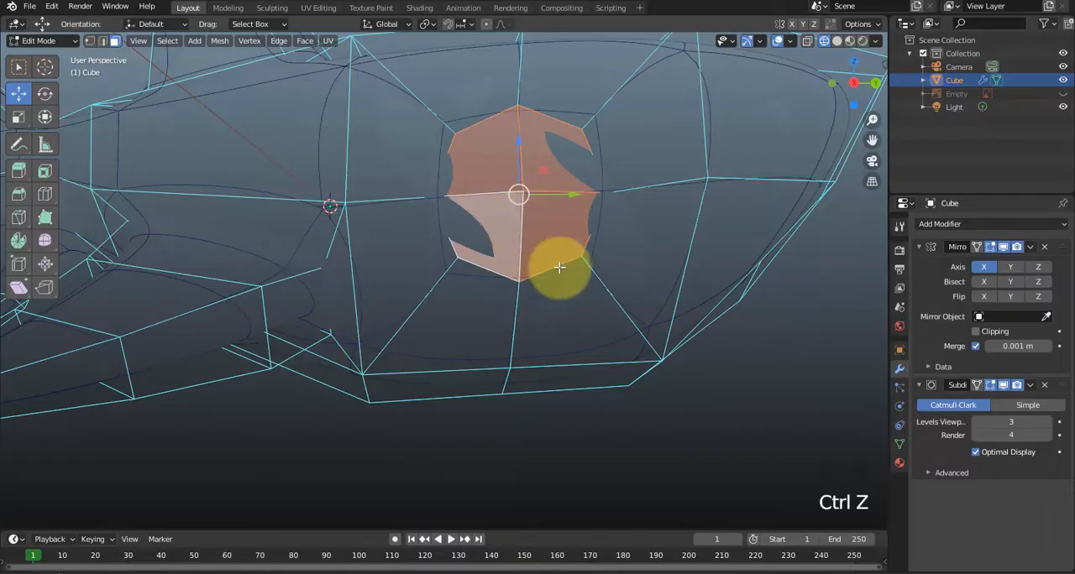
Switch to solid shading and move the four selected eye faces along X.
{"action": "middle_click_drag", "start_coordinate": [557, 263], "coordinate": [810, 105]}
{"action": "left_click", "coordinate": [837, 41]}
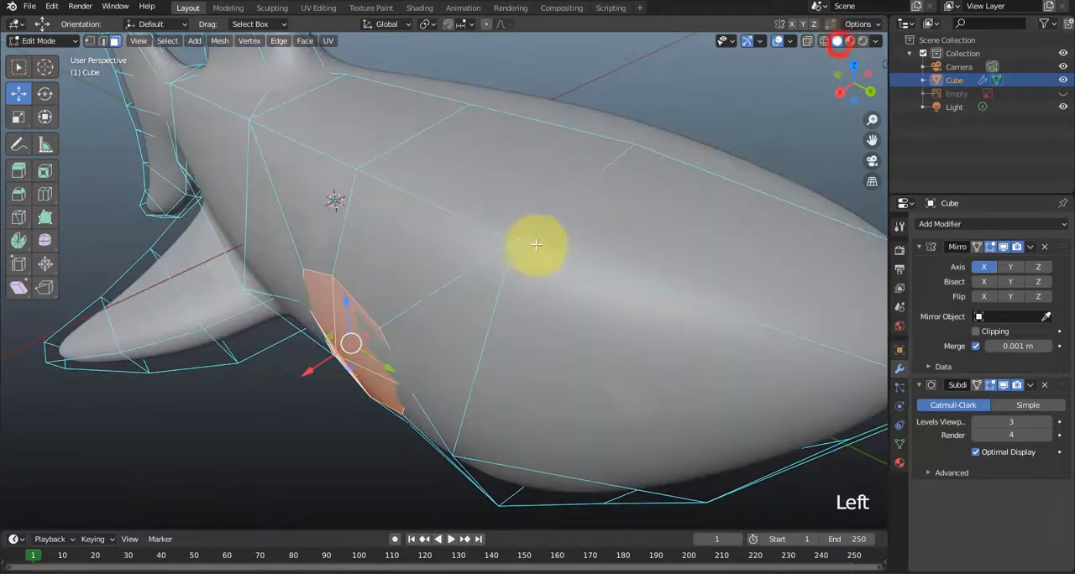
{"action": "mouse_move", "coordinate": [532, 243]}
{"action": "middle_mouse_down"}
{"action": "mouse_move", "coordinate": [507, 240]}
{"action": "mouse_move", "coordinate": [549, 240]}
{"action": "middle_mouse_up"}
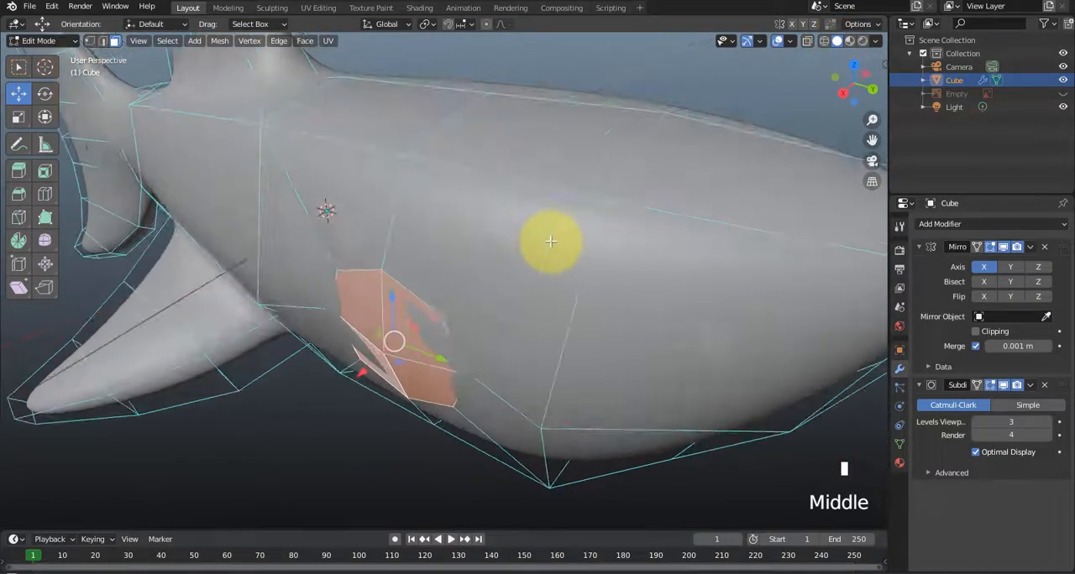
{"action": "left_click_drag", "start_coordinate": [368, 369], "coordinate": [408, 384]}
{"action": "middle_click_drag", "start_coordinate": [408, 384], "coordinate": [357, 383]}
Flatten the four eye faces by scaling them to about 0.28 along X.
{"action": "key", "text": "s"}
{"action": "key", "text": "x"}
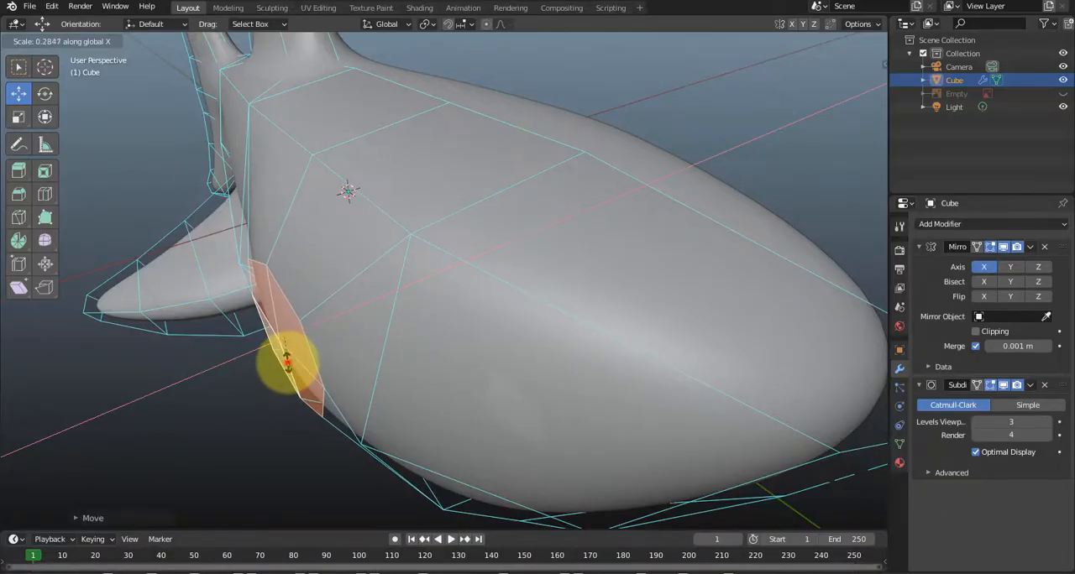
{"action": "left_click", "coordinate": [286, 359]}
{"action": "mouse_move", "coordinate": [286, 361]}
{"action": "middle_mouse_down"}
{"action": "mouse_move", "coordinate": [360, 383]}
{"action": "mouse_move", "coordinate": [379, 343]}
{"action": "mouse_move", "coordinate": [328, 350]}
{"action": "mouse_move", "coordinate": [292, 374]}
{"action": "middle_mouse_up"}
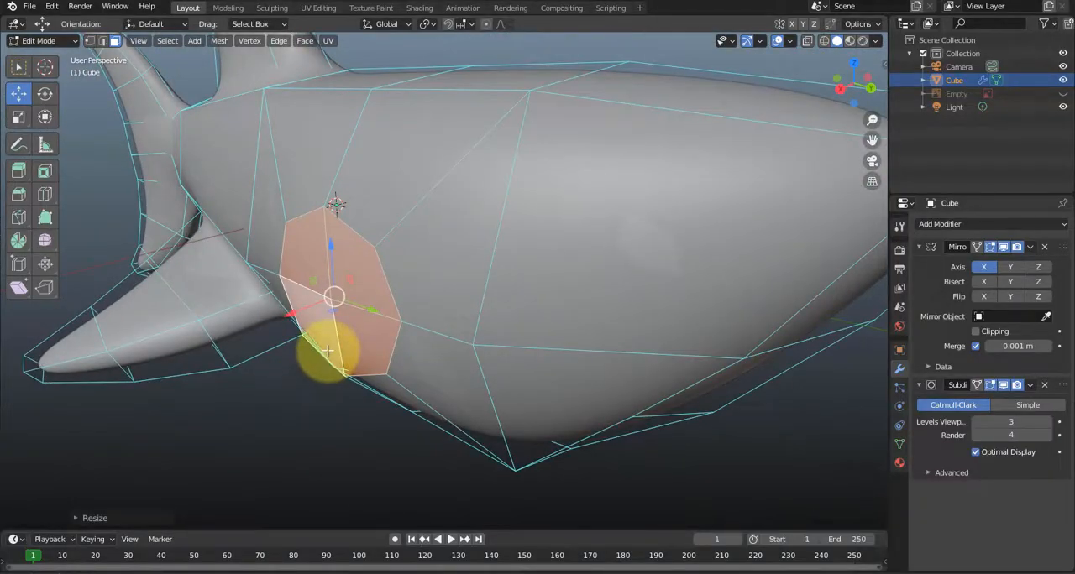
Set the right side view, show the reference image, and display the model in wireframe with X-ray.
{"action": "key", "text": "KP_3"}
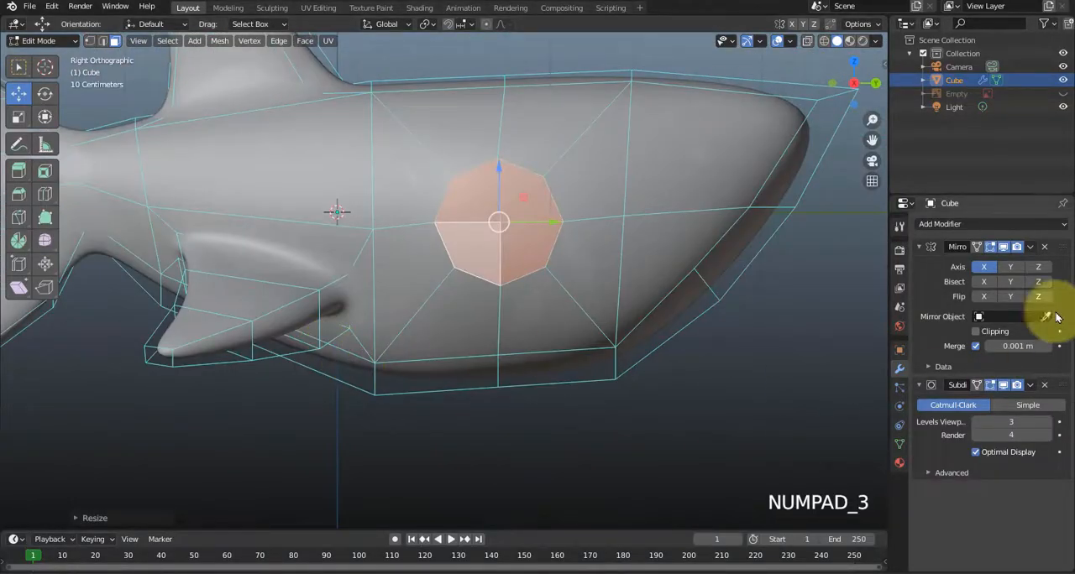
{"action": "left_click", "coordinate": [1062, 93]}
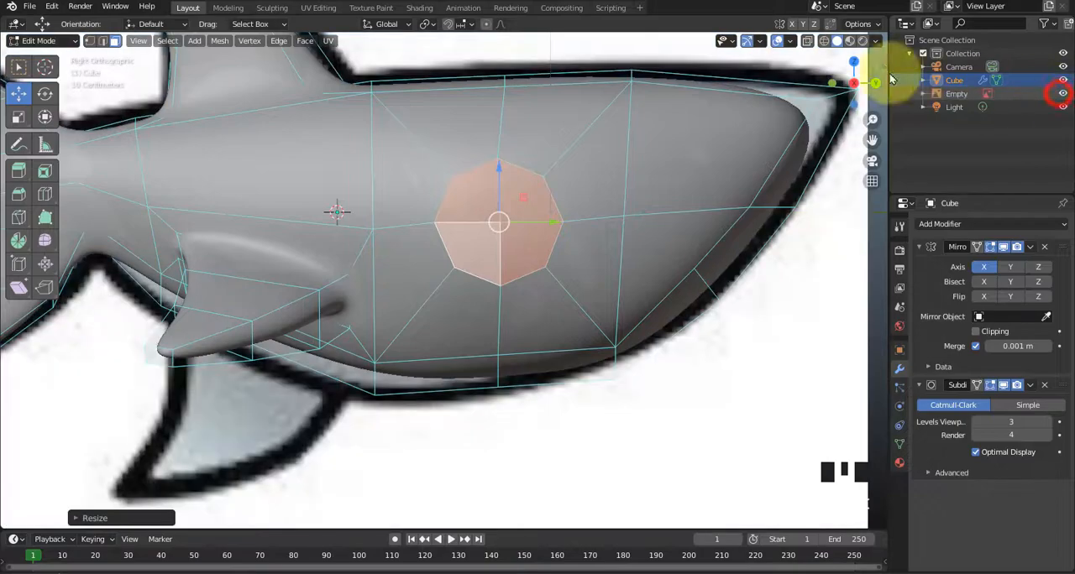
{"action": "left_click", "coordinate": [824, 42]}
{"action": "left_click", "coordinate": [808, 42]}
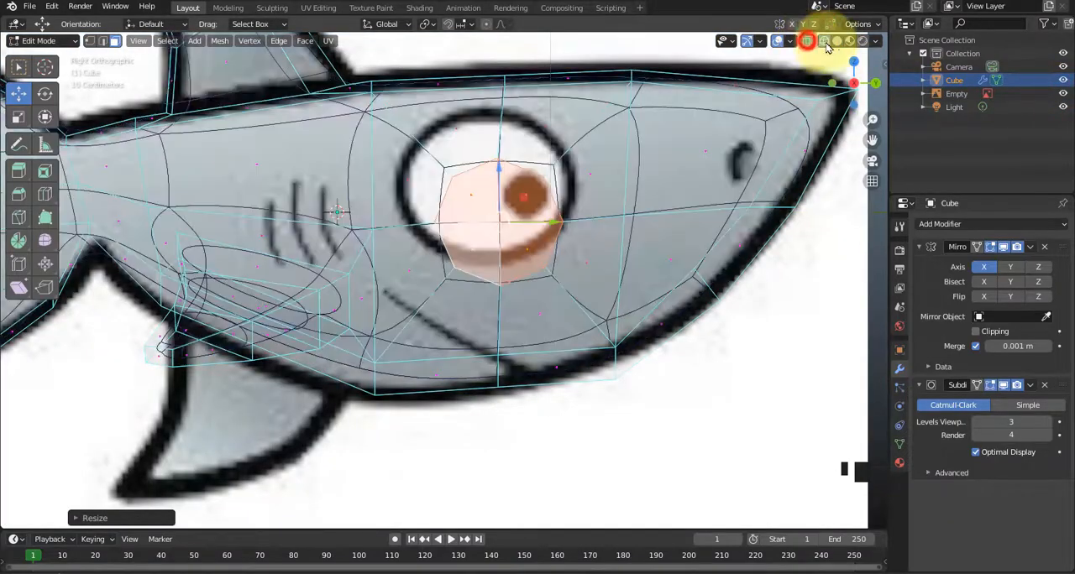
{"action": "left_click", "coordinate": [834, 41]}
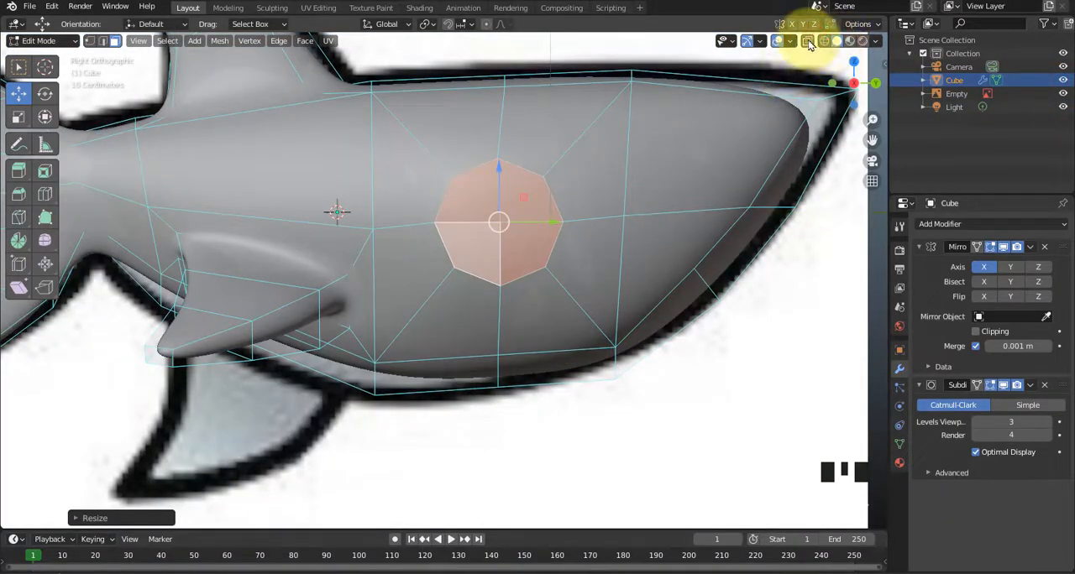
{"action": "left_click", "coordinate": [807, 42]}
{"action": "left_click", "coordinate": [823, 40]}
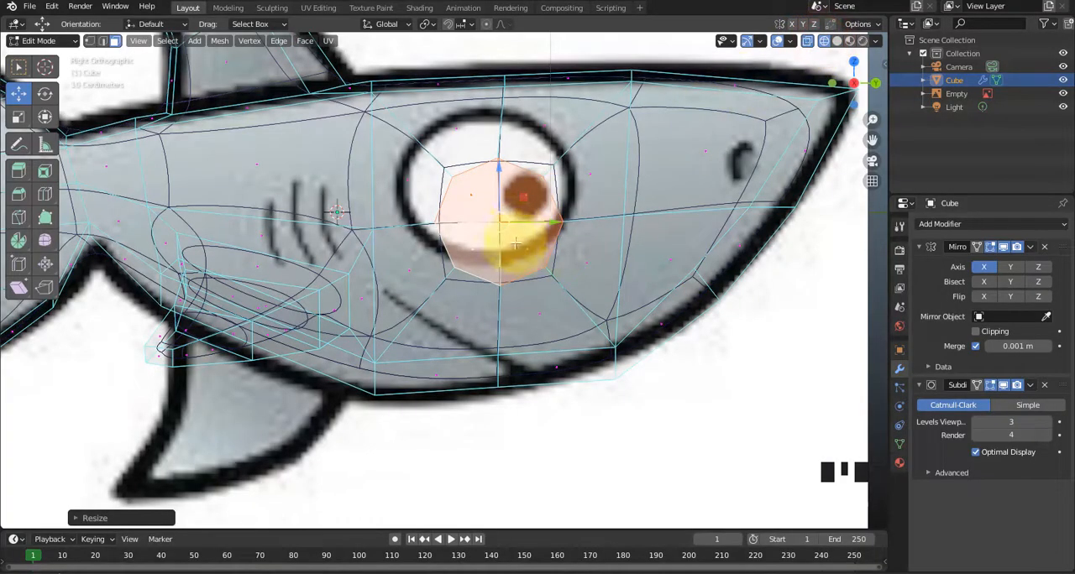
Enlarge the circular eye faces and move them up to match the eye in the reference image.
{"action": "left_click", "coordinate": [21, 118]}
{"action": "left_click_drag", "start_coordinate": [520, 194], "coordinate": [503, 149]}
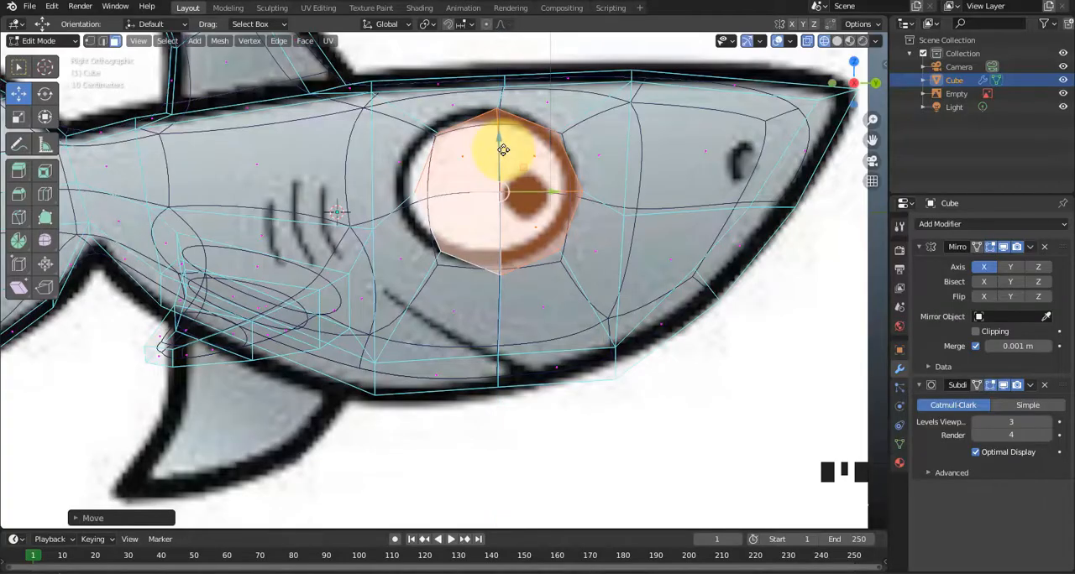
{"action": "middle_click_drag", "start_coordinate": [502, 150], "coordinate": [537, 258]}
Return to solid shading without X-ray, and extrude the eye faces into the head to form a socket.
{"action": "left_click", "coordinate": [836, 40]}
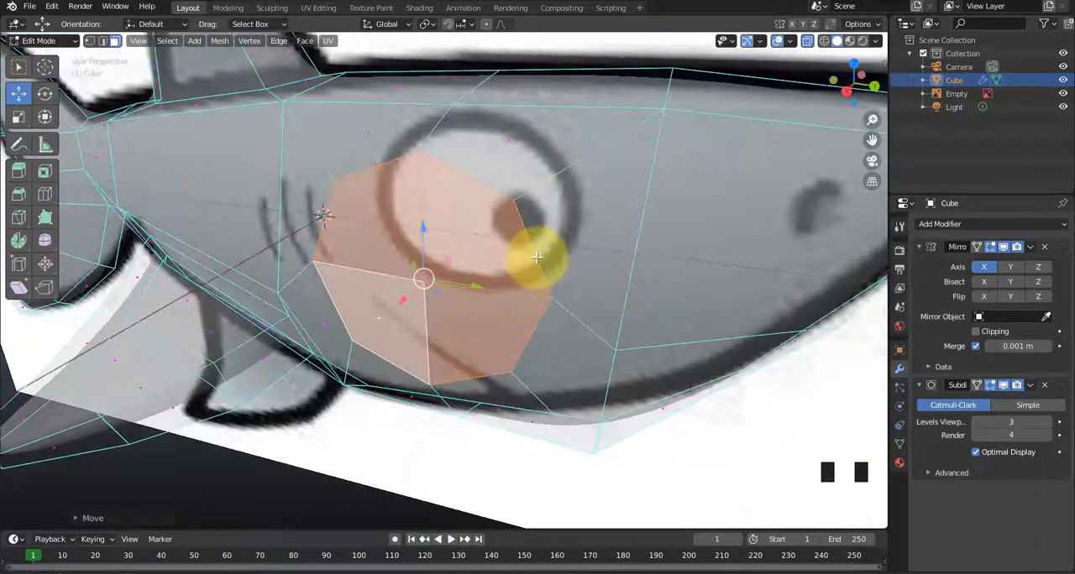
{"action": "left_click", "coordinate": [807, 40]}
{"action": "middle_click_drag", "start_coordinate": [561, 308], "coordinate": [523, 314]}
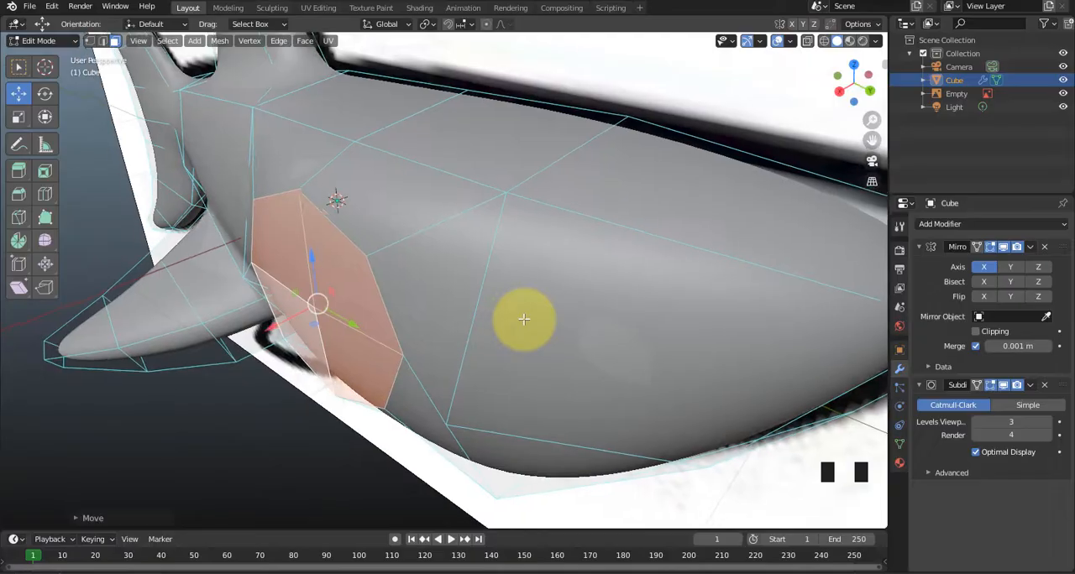
{"action": "key", "text": "e"}
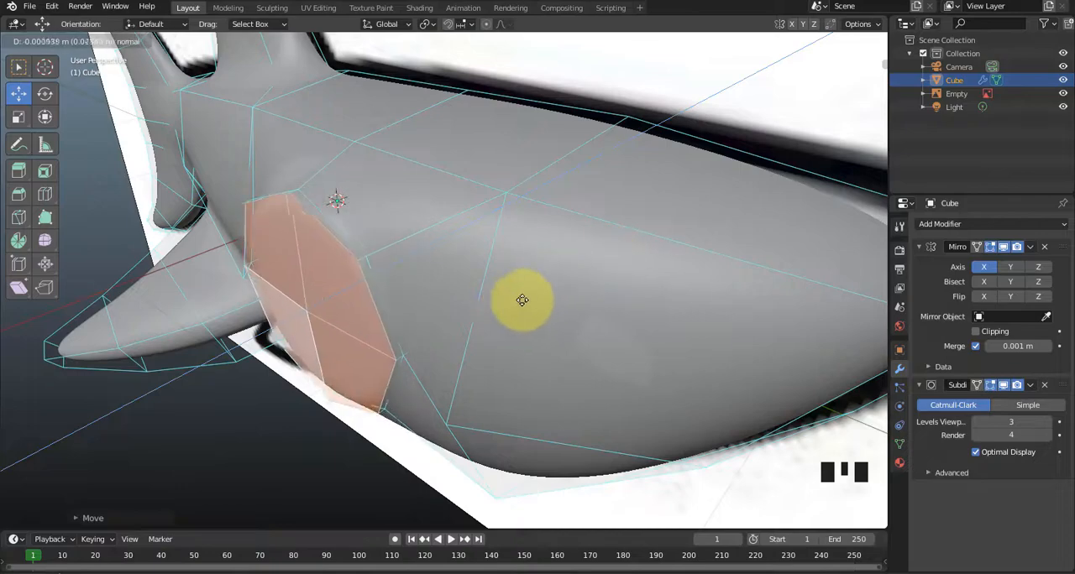
{"action": "left_click", "coordinate": [556, 274]}
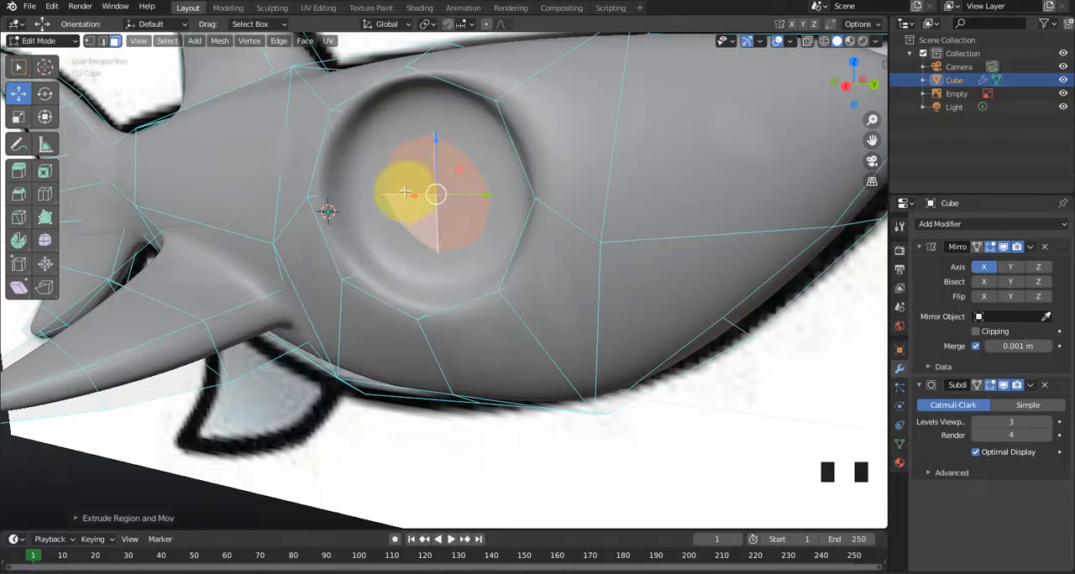
Extrude the faces at the back of the eye socket further into the head, and delete the end faces.
{"action": "middle_click_drag", "start_coordinate": [404, 191], "coordinate": [382, 277]}
{"action": "left_click_drag", "start_coordinate": [369, 295], "coordinate": [393, 266]}
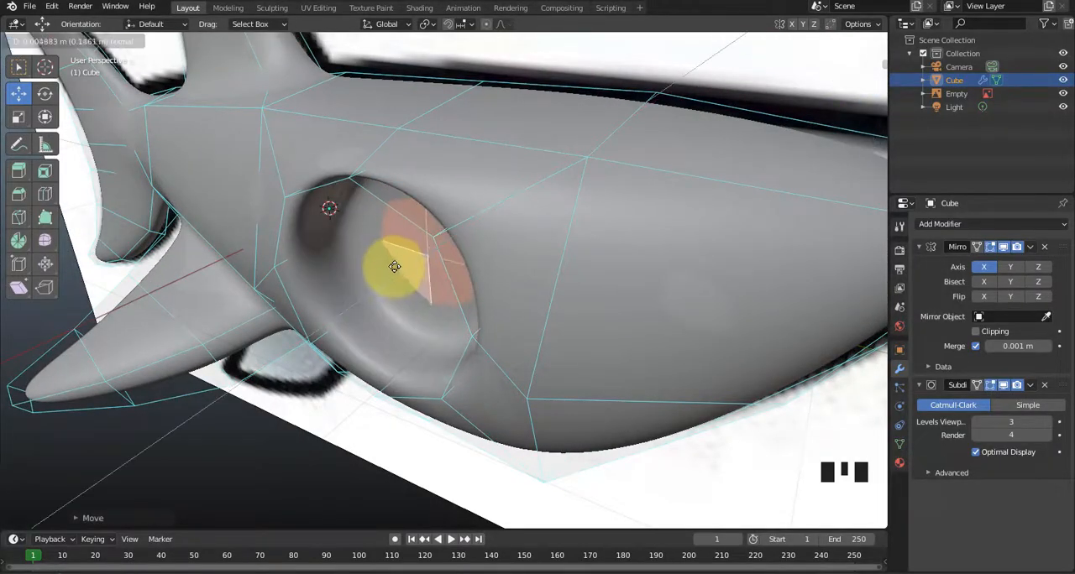
{"action": "left_click", "coordinate": [394, 263]}
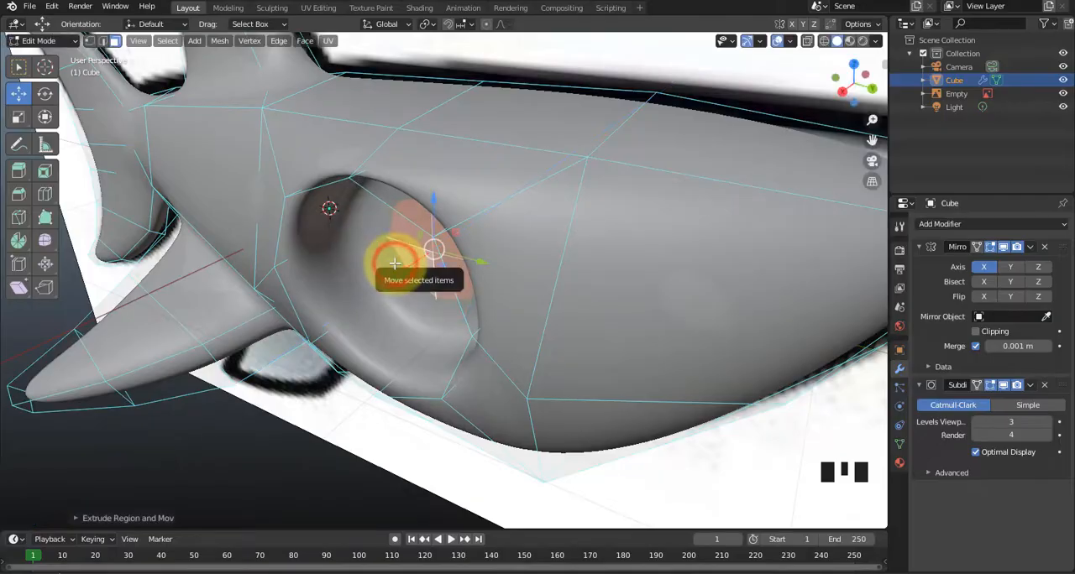
{"action": "key", "text": "x"}
{"action": "left_click", "coordinate": [395, 266]}
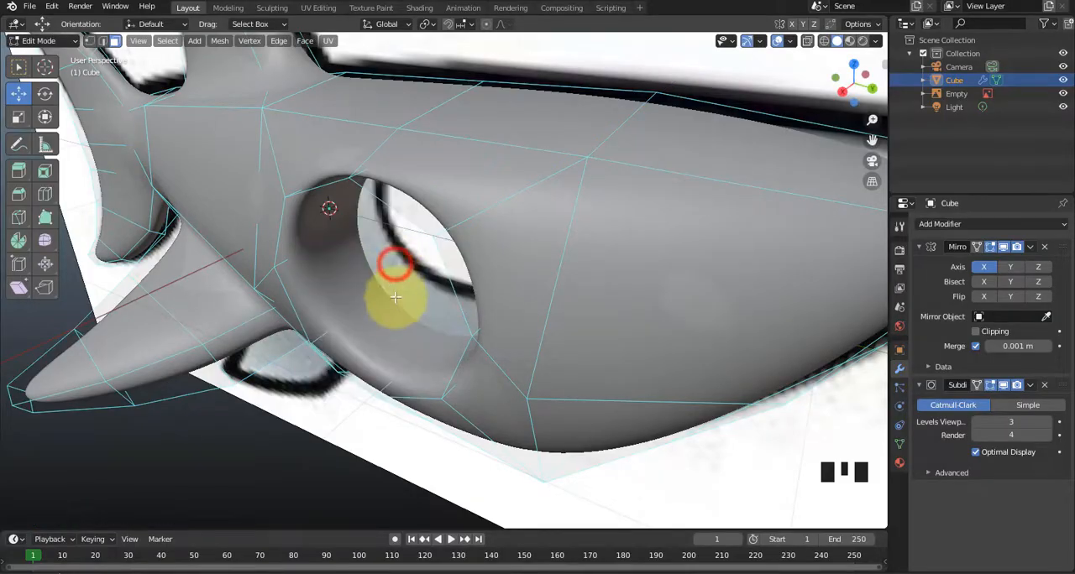
Knife-cut from the vertex behind the eye socket across the edge above the eye to the vertex in front of it.
{"action": "mouse_move", "coordinate": [396, 293]}
{"action": "middle_mouse_down"}
{"action": "mouse_move", "coordinate": [355, 293]}
{"action": "mouse_move", "coordinate": [364, 268]}
{"action": "mouse_move", "coordinate": [444, 293]}
{"action": "mouse_move", "coordinate": [412, 319]}
{"action": "mouse_move", "coordinate": [391, 280]}
{"action": "mouse_move", "coordinate": [393, 294]}
{"action": "middle_mouse_up"}
{"action": "scroll", "coordinate": [379, 337], "scroll_direction": "up", "scroll_amount": 1}
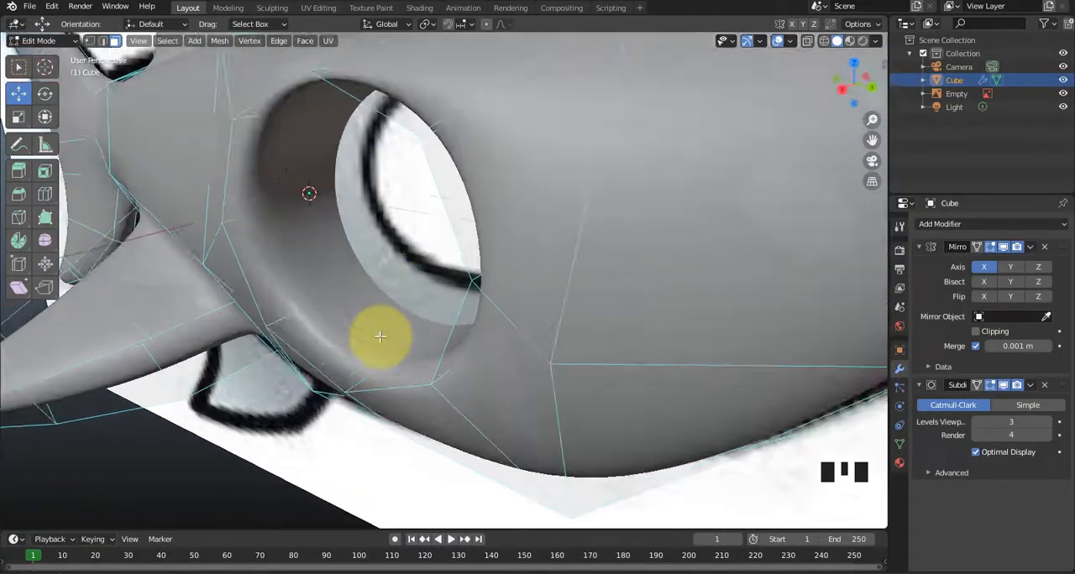
{"action": "scroll", "coordinate": [347, 294], "scroll_direction": "down", "scroll_amount": 1}
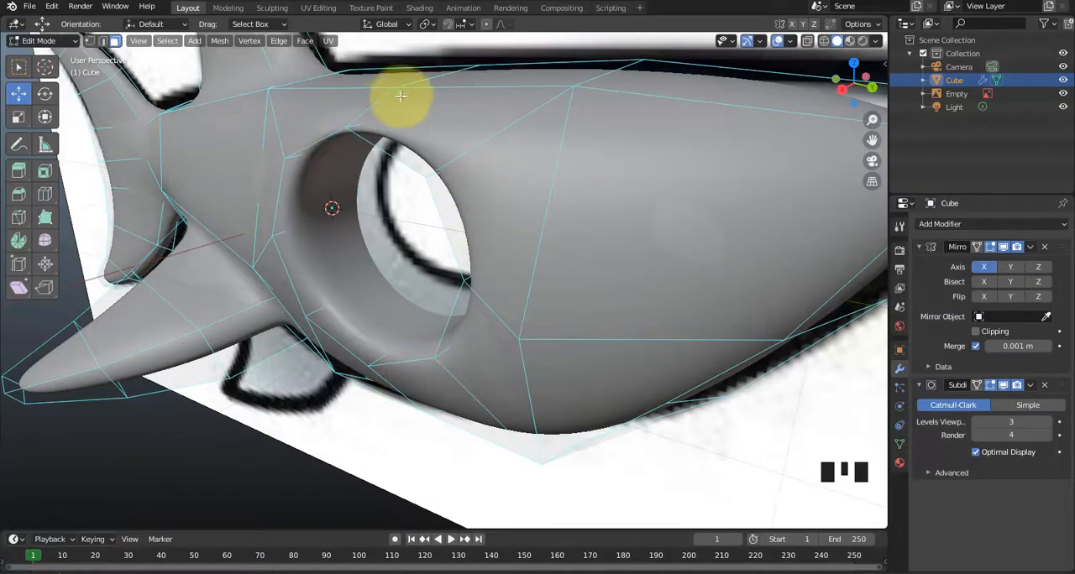
{"action": "middle_click_drag", "start_coordinate": [401, 192], "coordinate": [412, 217]}
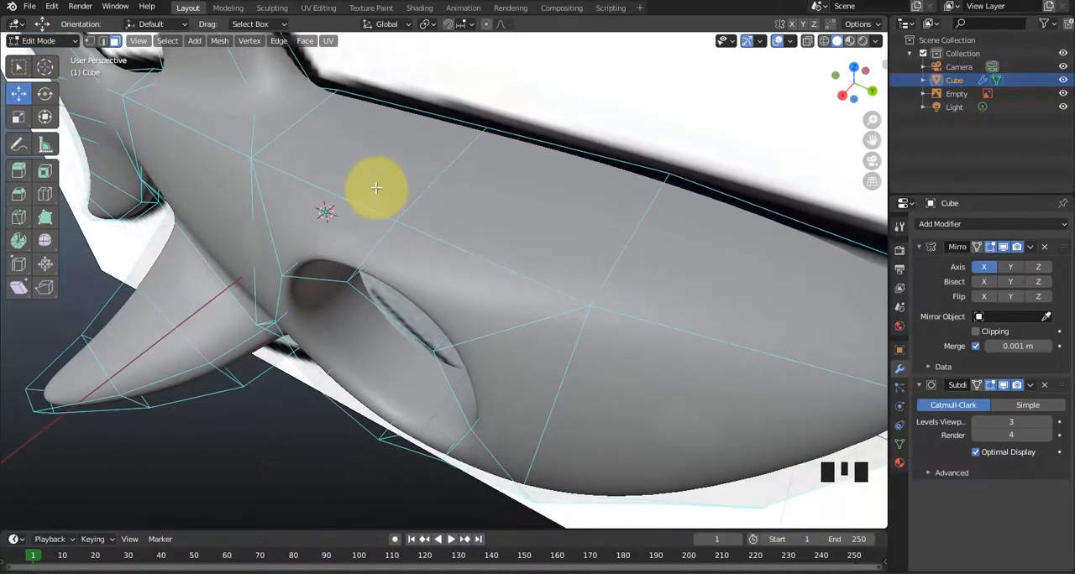
{"action": "left_click", "coordinate": [395, 220]}
{"action": "left_click", "coordinate": [250, 157]}
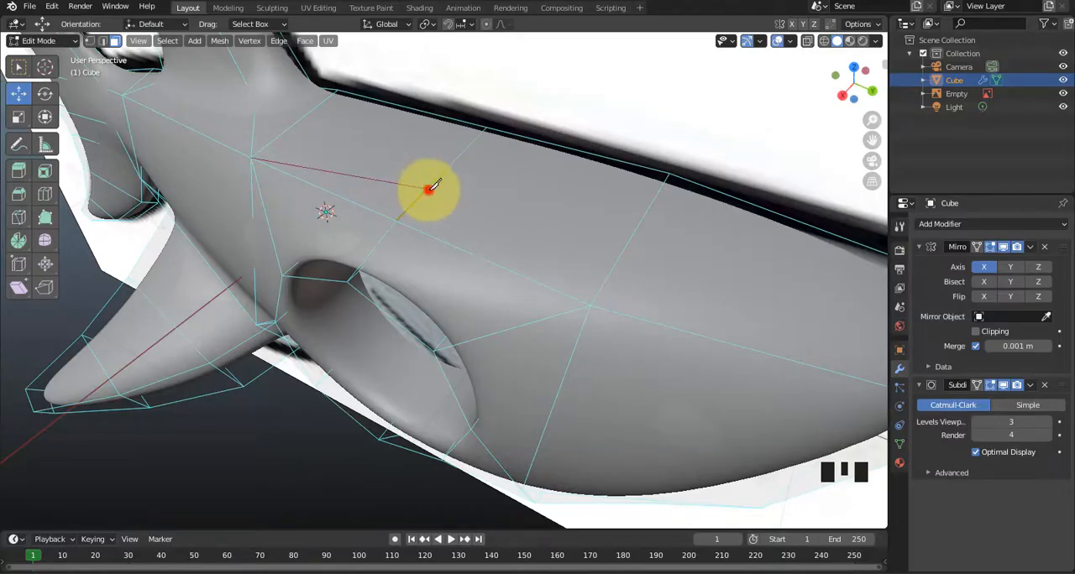
{"action": "left_click", "coordinate": [429, 188]}
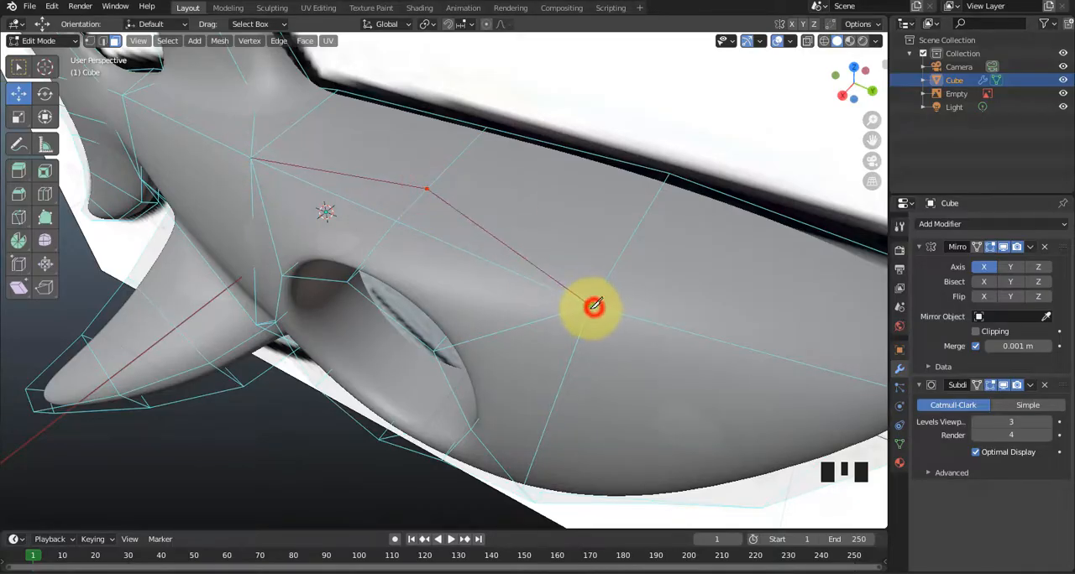
{"action": "key", "text": "Return"}
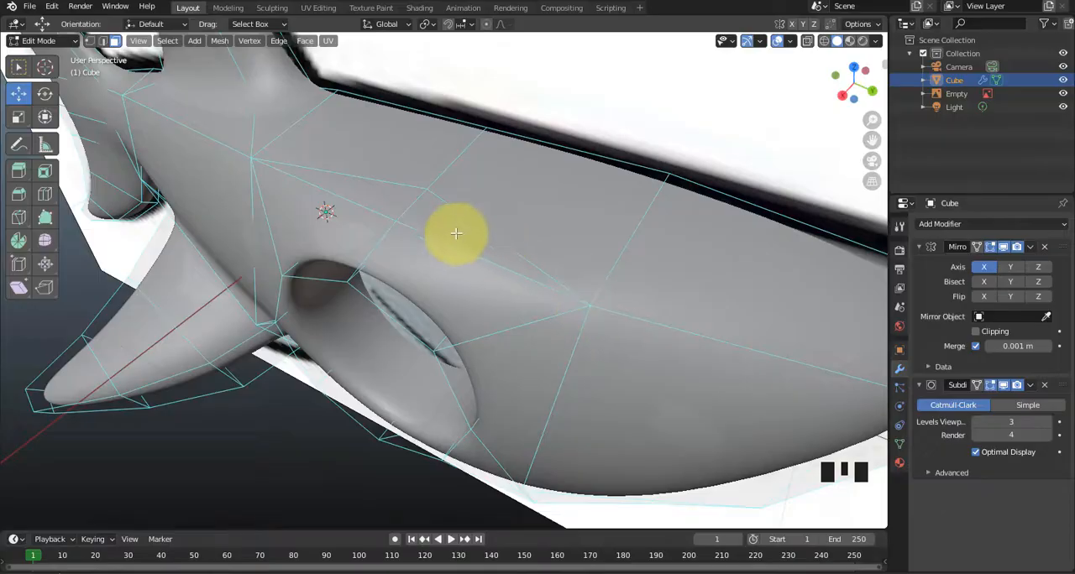
Try to move the vertex on the knife-cut edge above the eye outward to form a brow.
{"action": "left_click", "coordinate": [399, 219]}
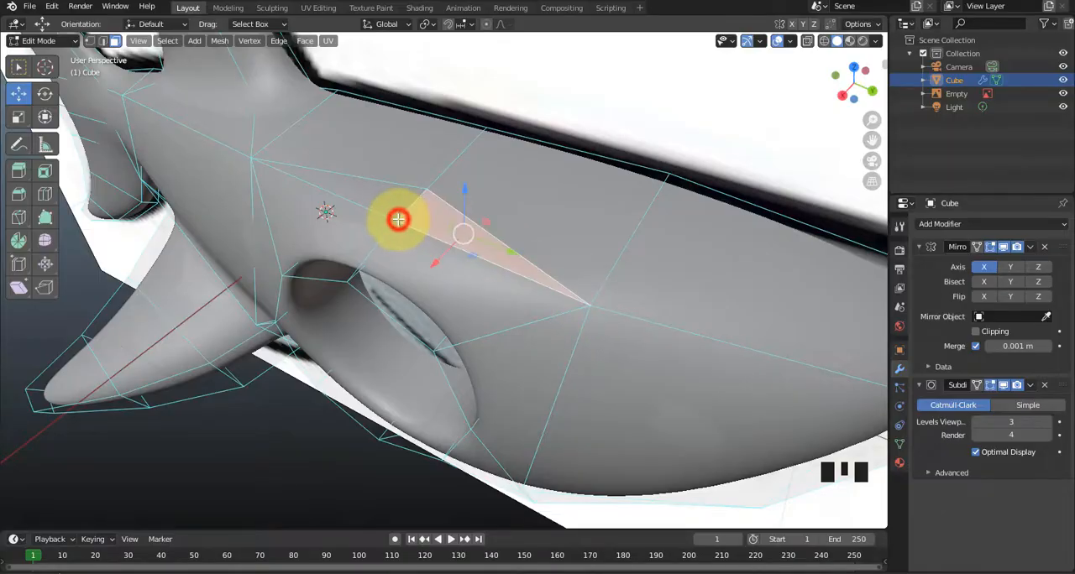
{"action": "key", "text": "1"}
{"action": "left_click", "coordinate": [399, 219]}
{"action": "middle_click_drag", "start_coordinate": [399, 219], "coordinate": [372, 228]}
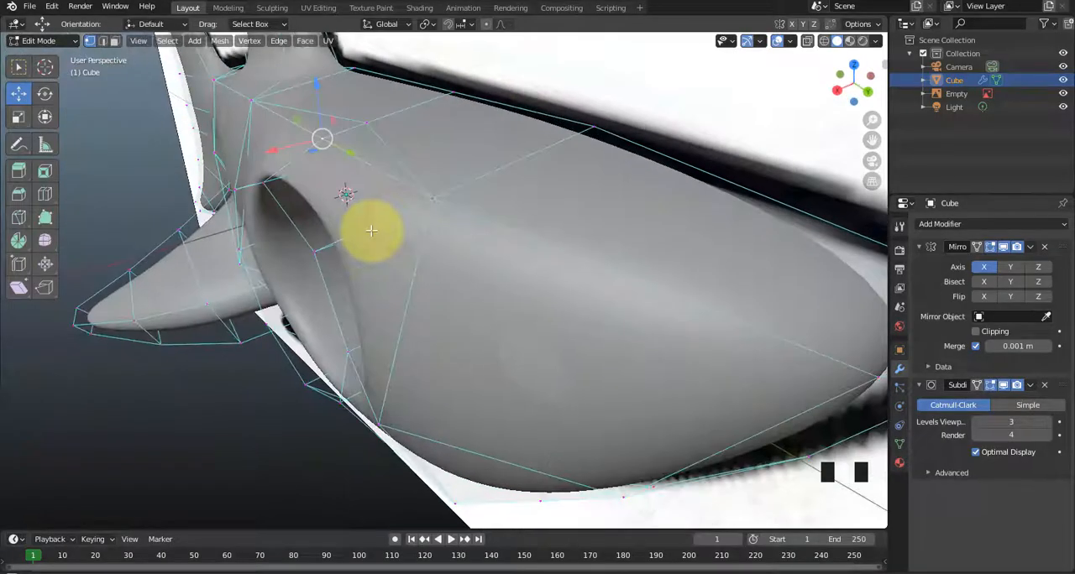
{"action": "left_click_drag", "start_coordinate": [294, 115], "coordinate": [237, 97]}
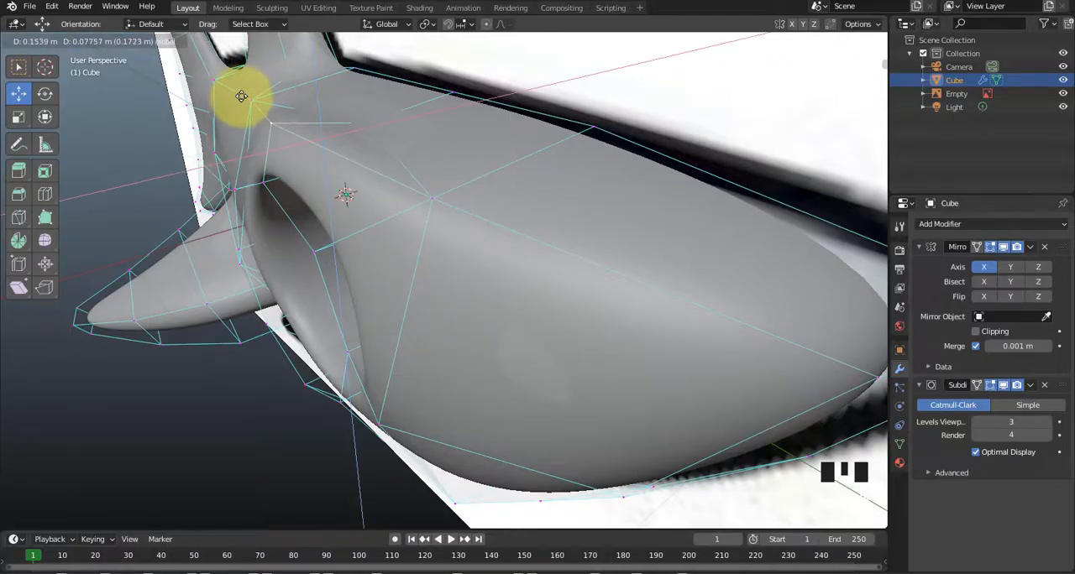
{"action": "left_click_drag", "start_coordinate": [243, 90], "coordinate": [241, 109]}
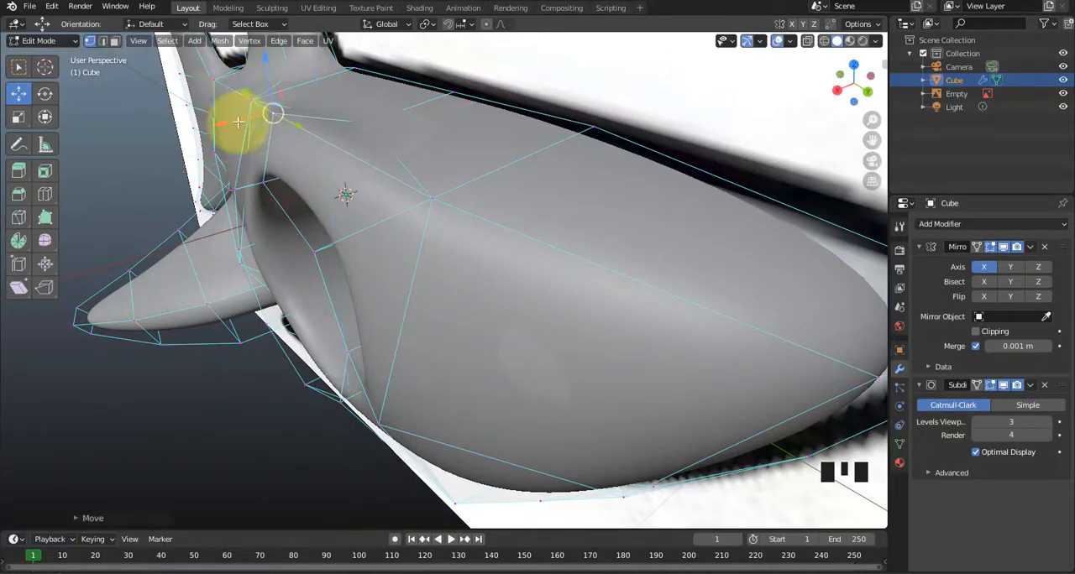
{"action": "middle_click_drag", "start_coordinate": [237, 205], "coordinate": [295, 227]}
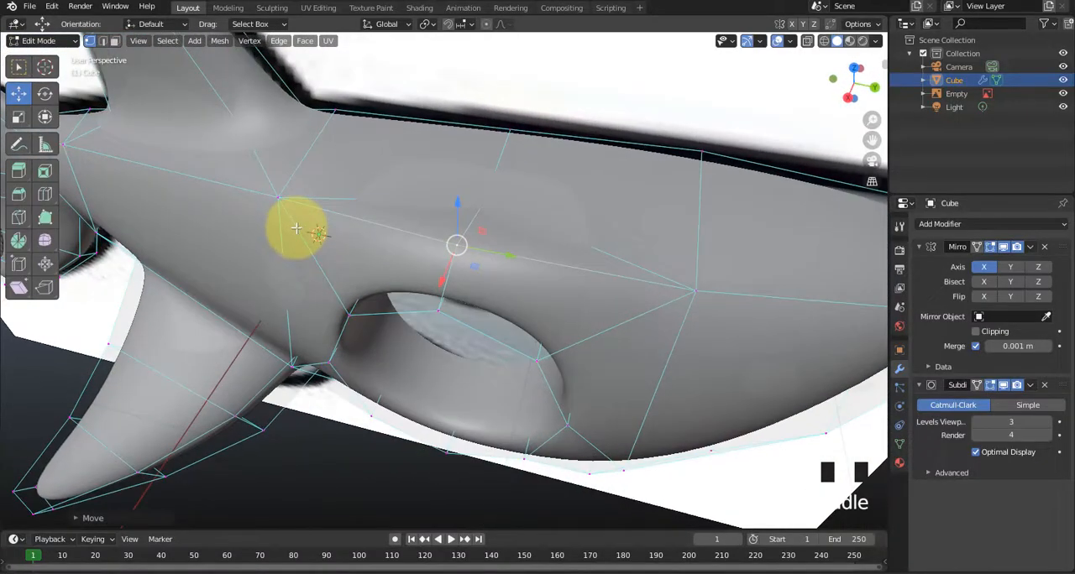
Undo the brow vertex moves and the last knife cut above the eye.
{"action": "key", "text": "ctrl+z"}
{"action": "key", "text": "ctrl+z"}
{"action": "key", "text": "ctrl+z"}
{"action": "key", "text": "ctrl+z"}
{"action": "key", "text": "ctrl+z"}
{"action": "key", "text": "ctrl+z"}
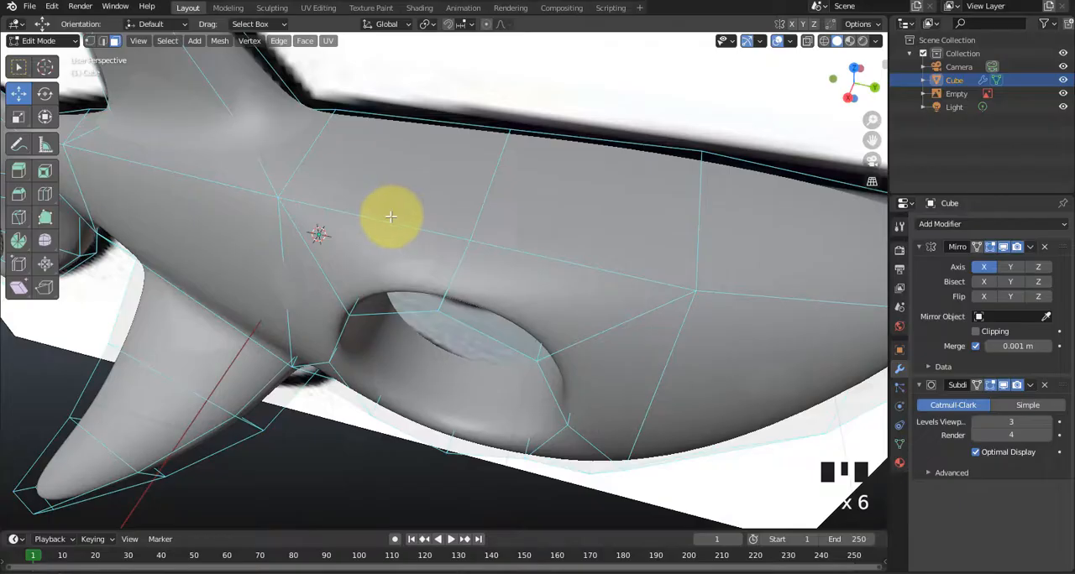
Knife-cut a wider arc above the eye, from the vertex behind the socket through both upper faces to the vertex in front.
{"action": "key", "text": "k"}
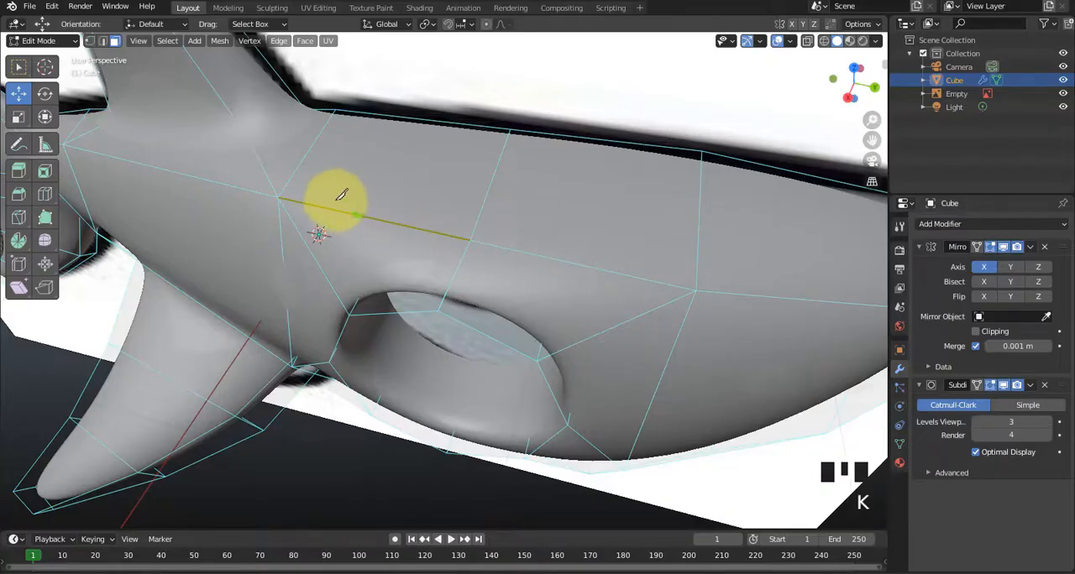
{"action": "left_click", "coordinate": [278, 197]}
{"action": "left_click", "coordinate": [374, 181]}
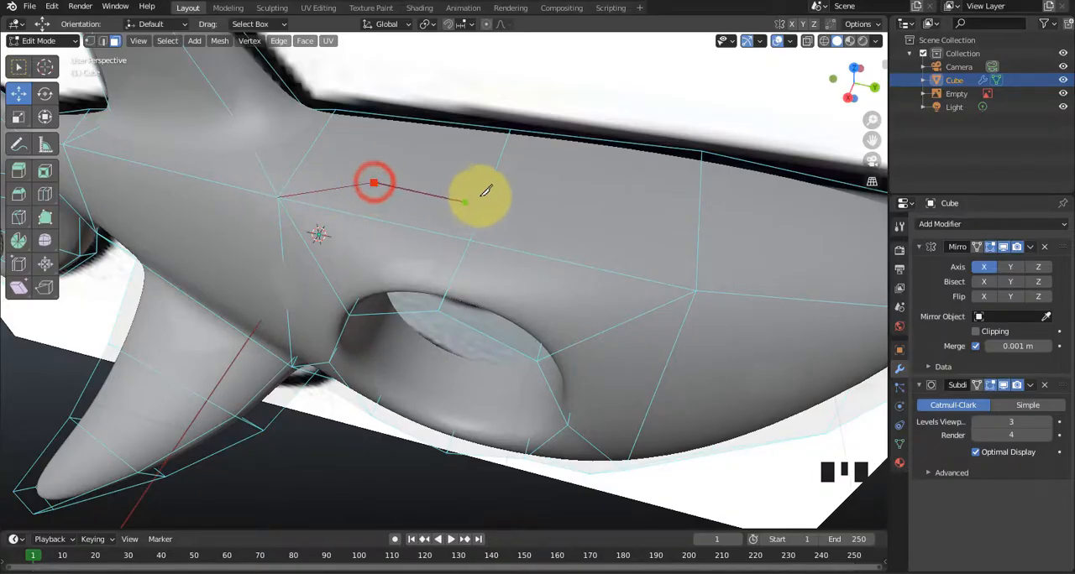
{"action": "left_click", "coordinate": [492, 185]}
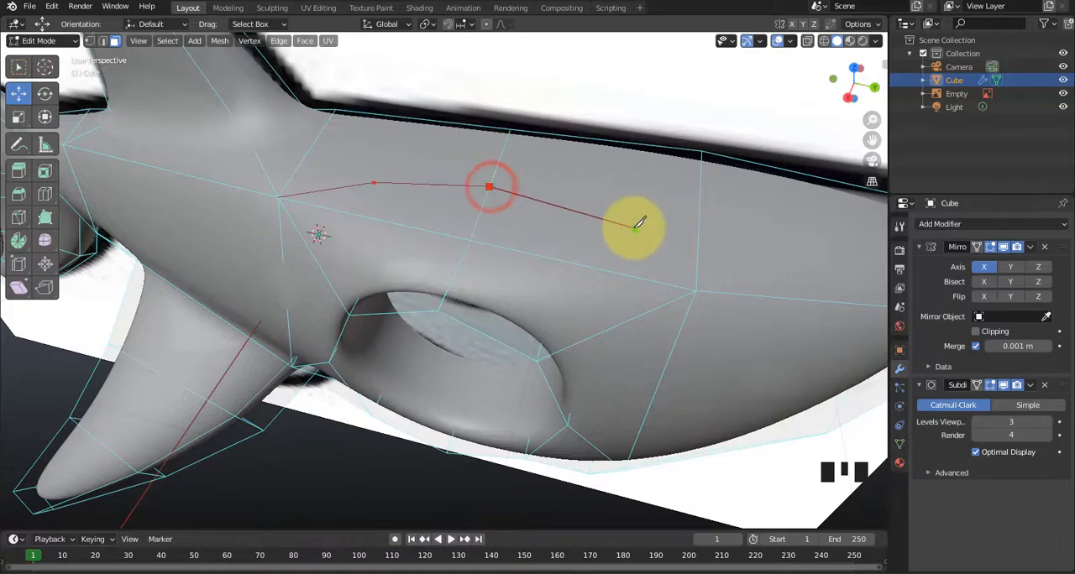
{"action": "left_click", "coordinate": [632, 229]}
{"action": "left_click", "coordinate": [695, 291]}
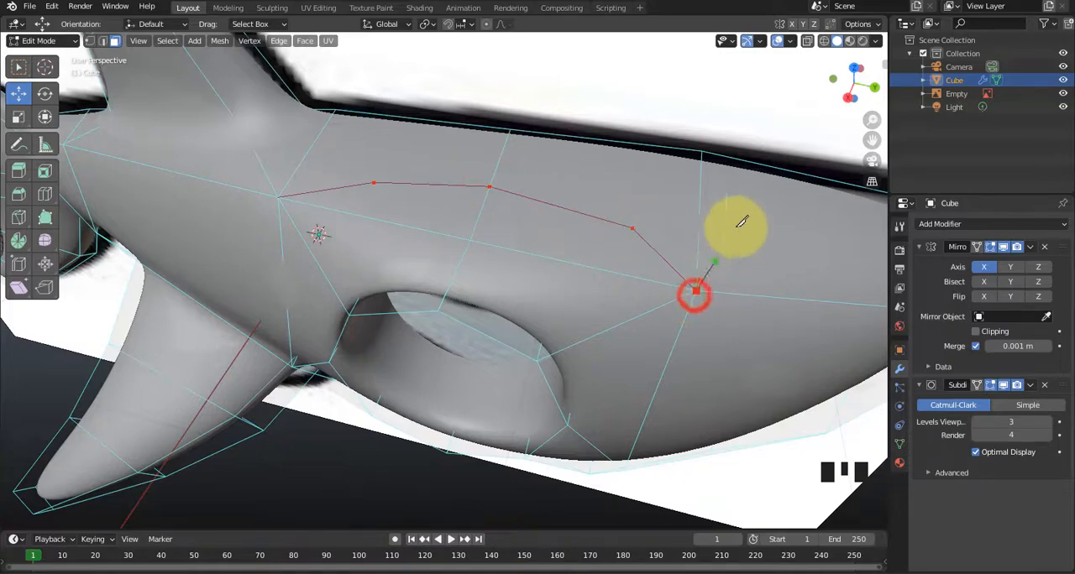
{"action": "key", "text": "Return"}
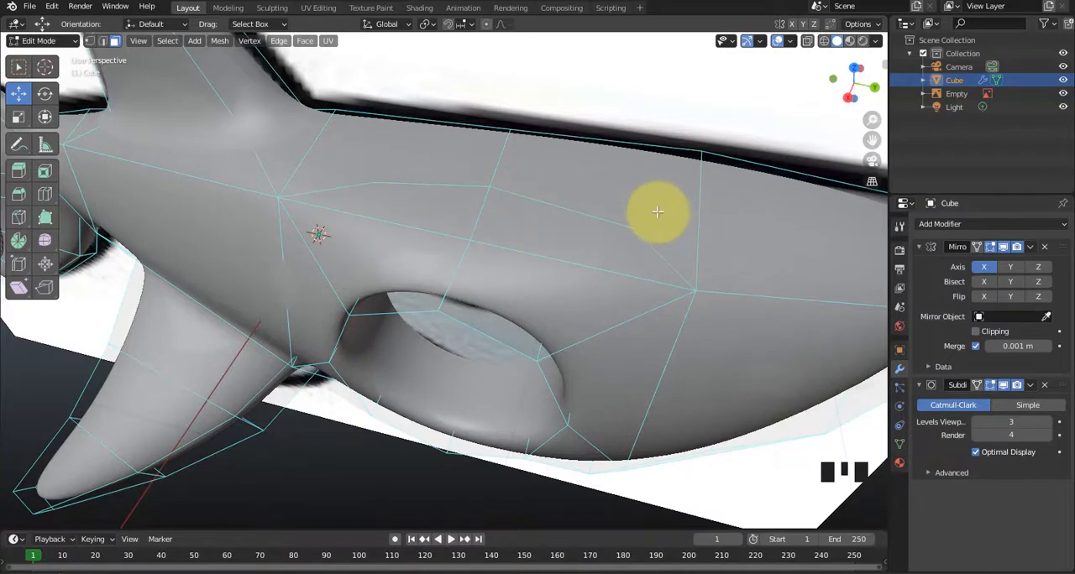
Knife-cut from the front and rear bends of the brow arc up to the centre line along the head's top.
{"action": "key", "text": "k"}
{"action": "left_click", "coordinate": [633, 227]}
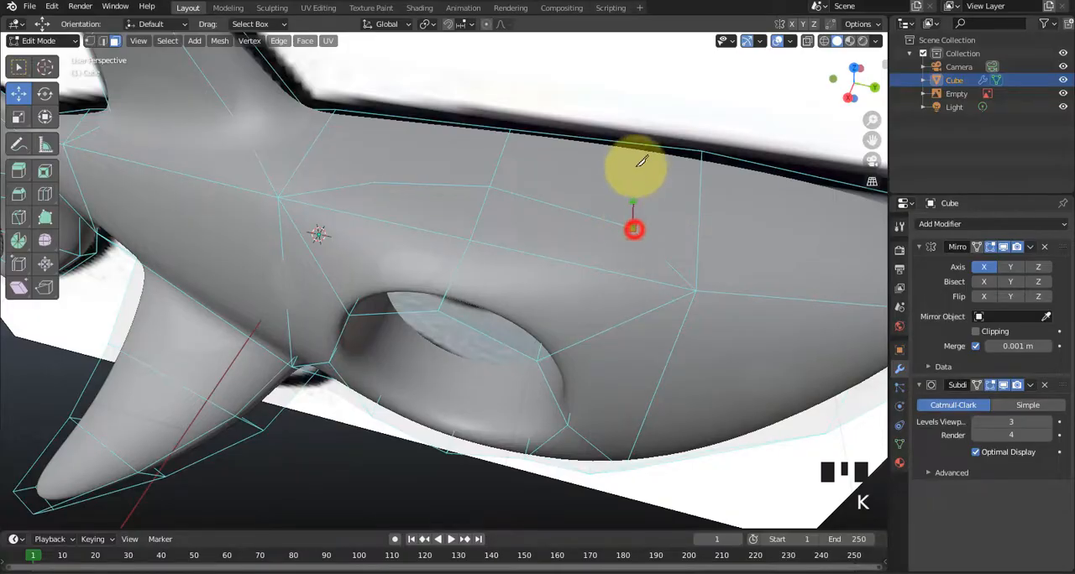
{"action": "left_click", "coordinate": [642, 143]}
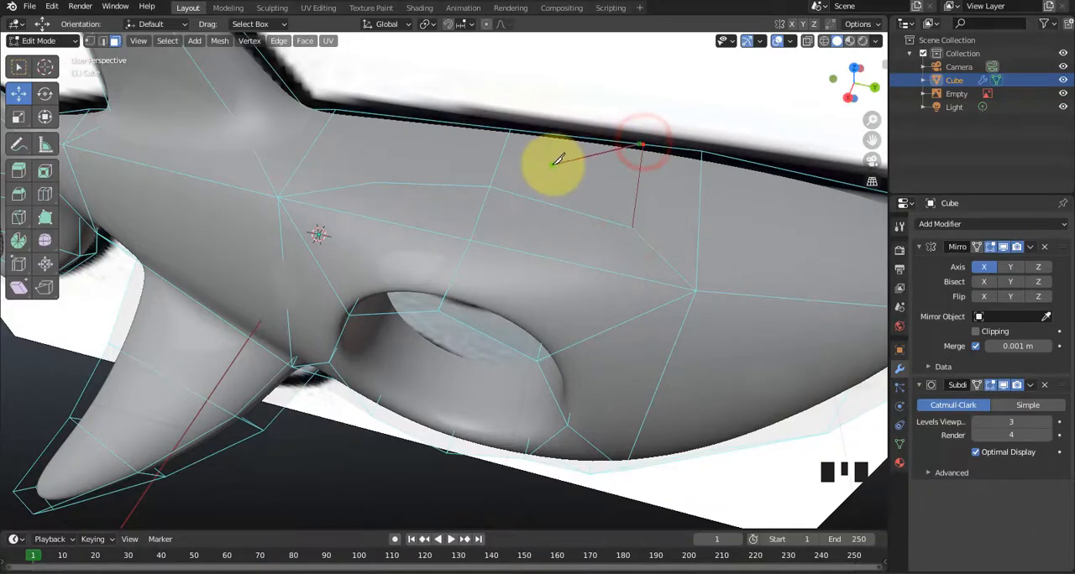
{"action": "key", "text": "Return"}
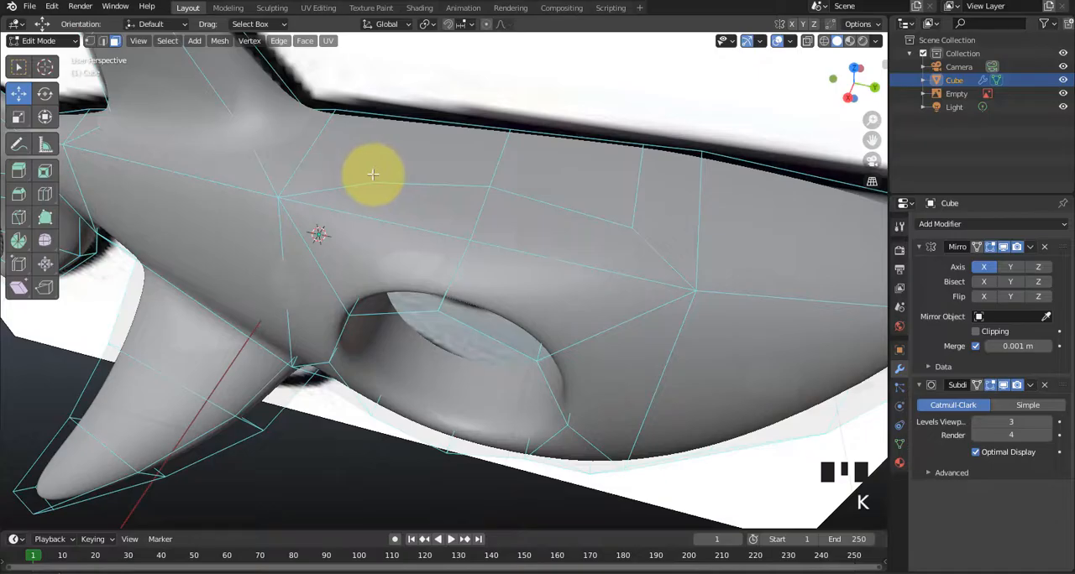
{"action": "left_click", "coordinate": [376, 182]}
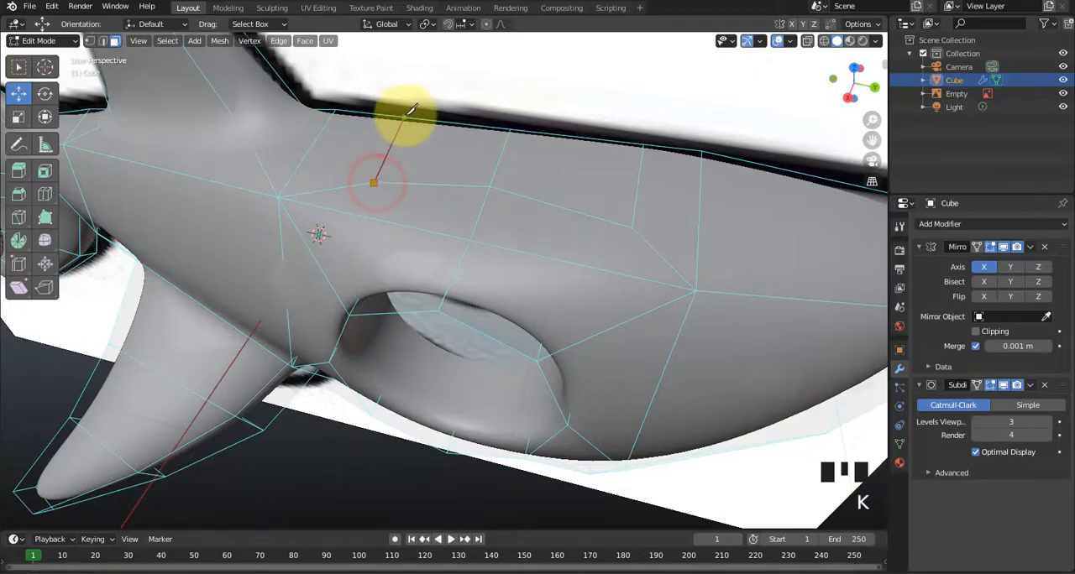
{"action": "left_click", "coordinate": [405, 116]}
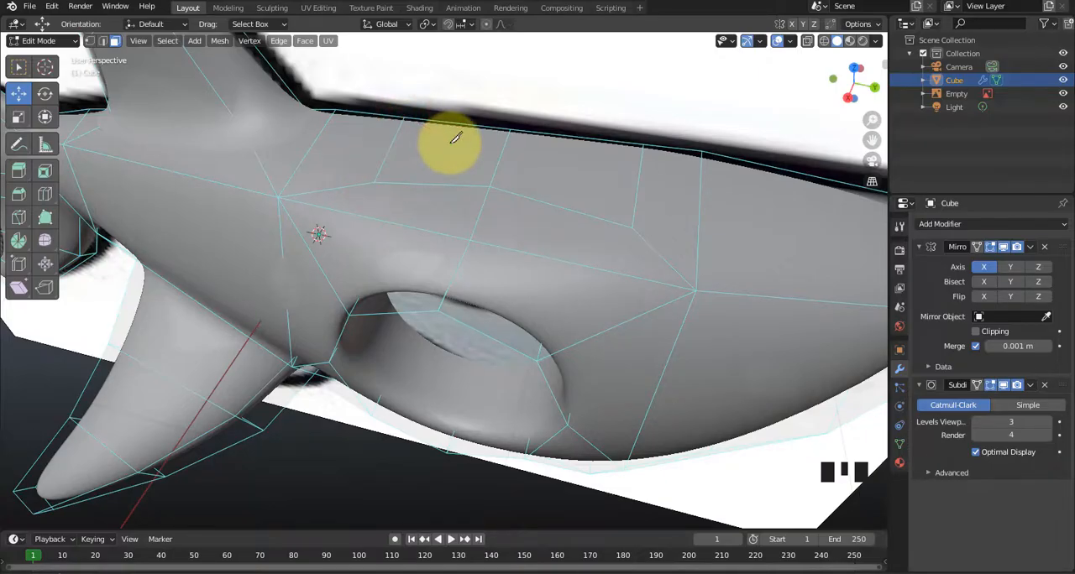
Move the vertices above the eye socket outward and up to shape a brow bulging over the eye.
{"action": "middle_click_drag", "start_coordinate": [447, 154], "coordinate": [383, 256]}
{"action": "key", "text": "1"}
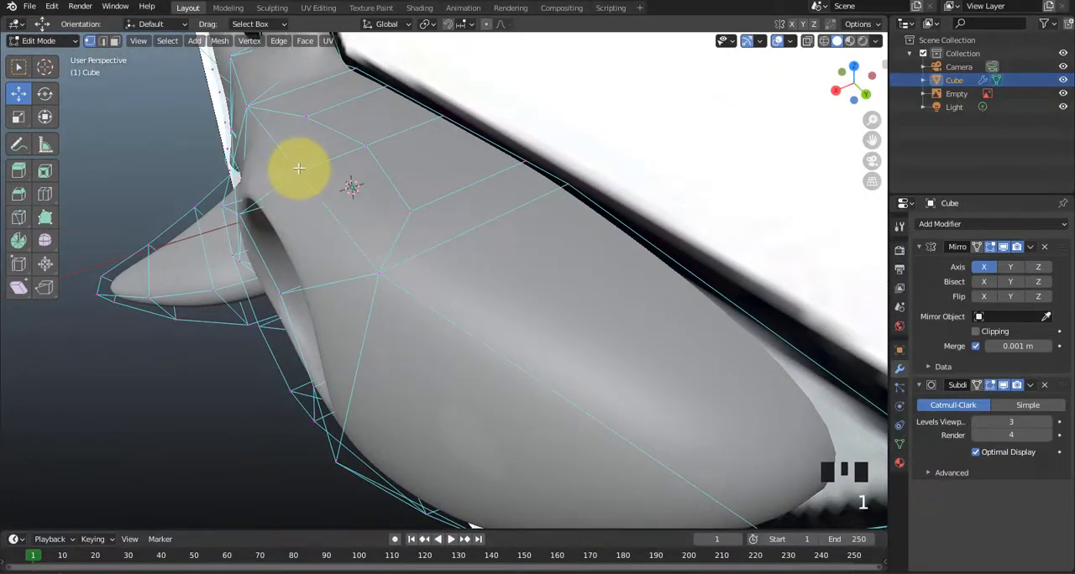
{"action": "left_click_drag", "start_coordinate": [274, 154], "coordinate": [235, 128]}
{"action": "middle_click_drag", "start_coordinate": [361, 173], "coordinate": [321, 217]}
{"action": "scroll", "coordinate": [315, 178], "scroll_direction": "down", "scroll_amount": 2}
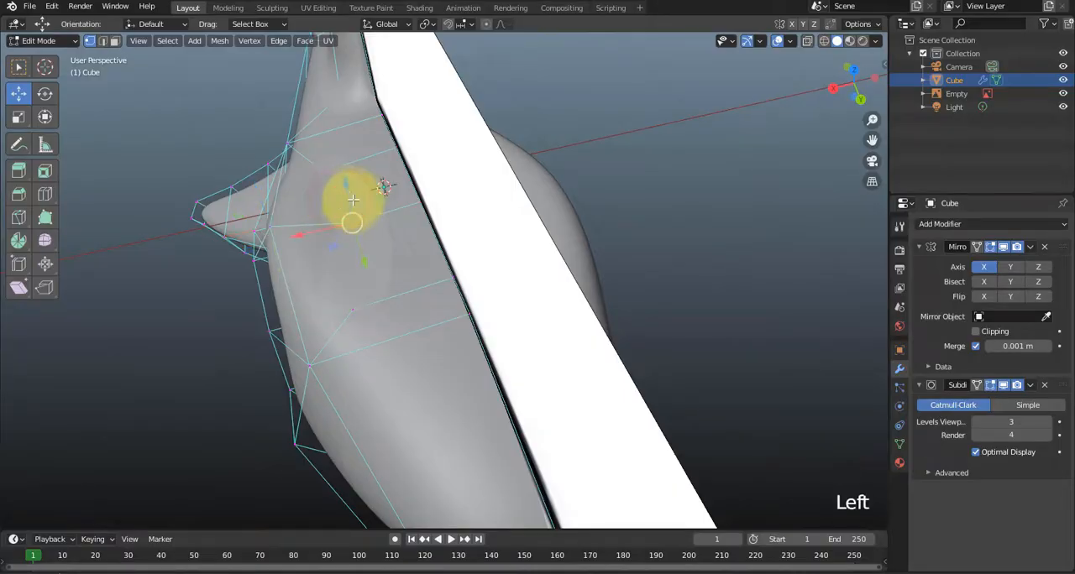
{"action": "left_click_drag", "start_coordinate": [347, 195], "coordinate": [281, 247]}
{"action": "middle_click_drag", "start_coordinate": [280, 246], "coordinate": [288, 202]}
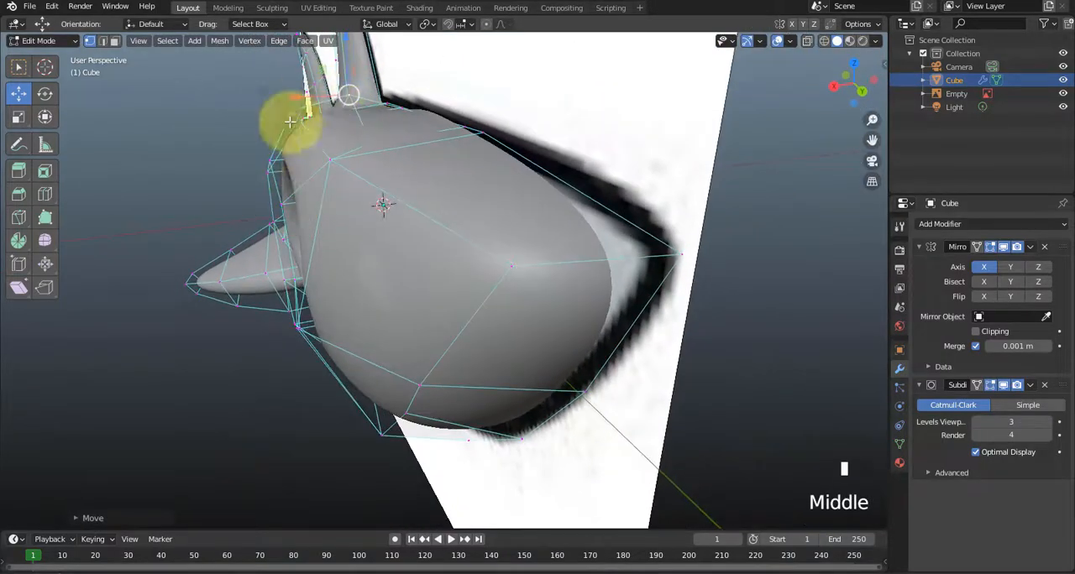
{"action": "middle_click_drag", "start_coordinate": [372, 168], "coordinate": [372, 223]}
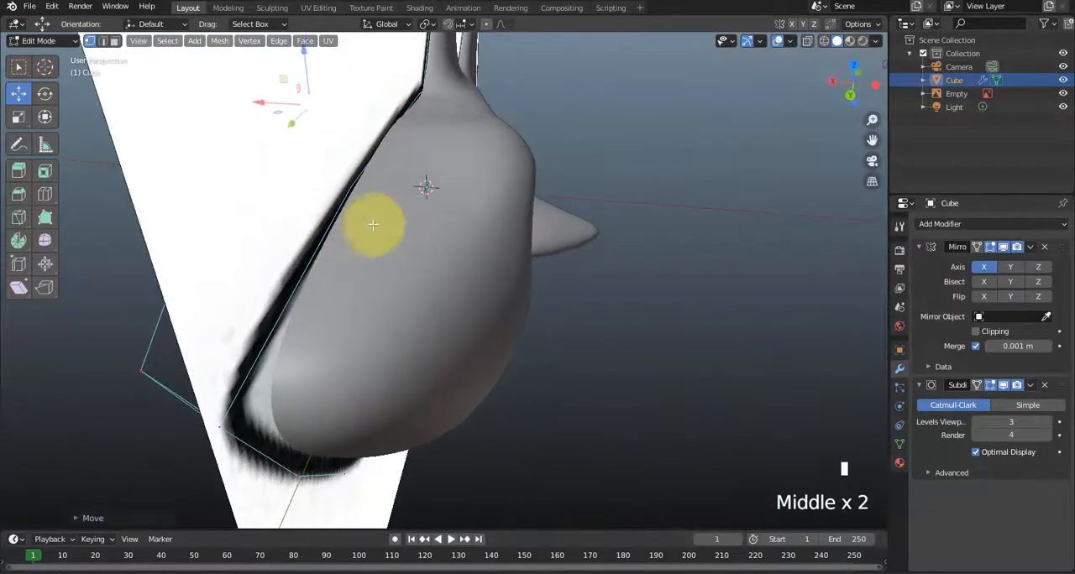
{"action": "middle_click_drag", "start_coordinate": [431, 120], "coordinate": [609, 233]}
Return to Object Mode, deselect the shark, and add a UV sphere for the eye.
{"action": "key", "text": "Tab"}
{"action": "left_click", "coordinate": [255, 469]}
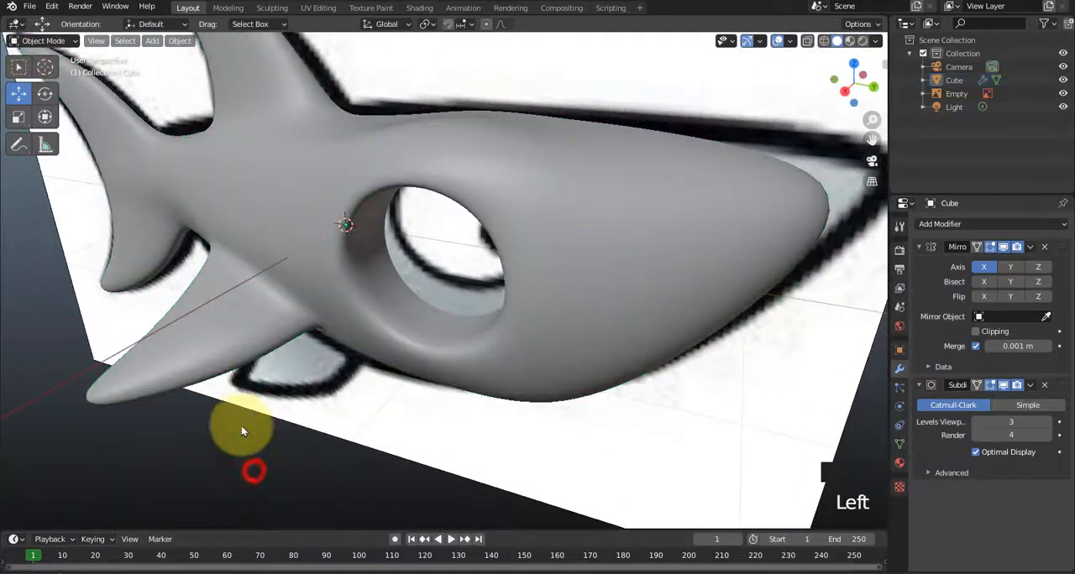
{"action": "key", "text": "shift+a"}
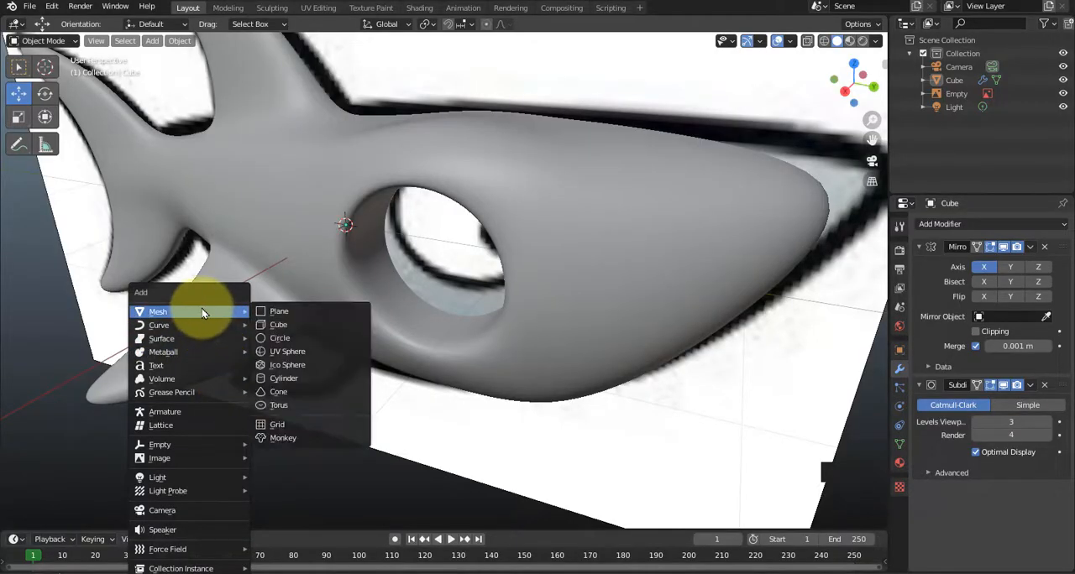
{"action": "left_click", "coordinate": [299, 356]}
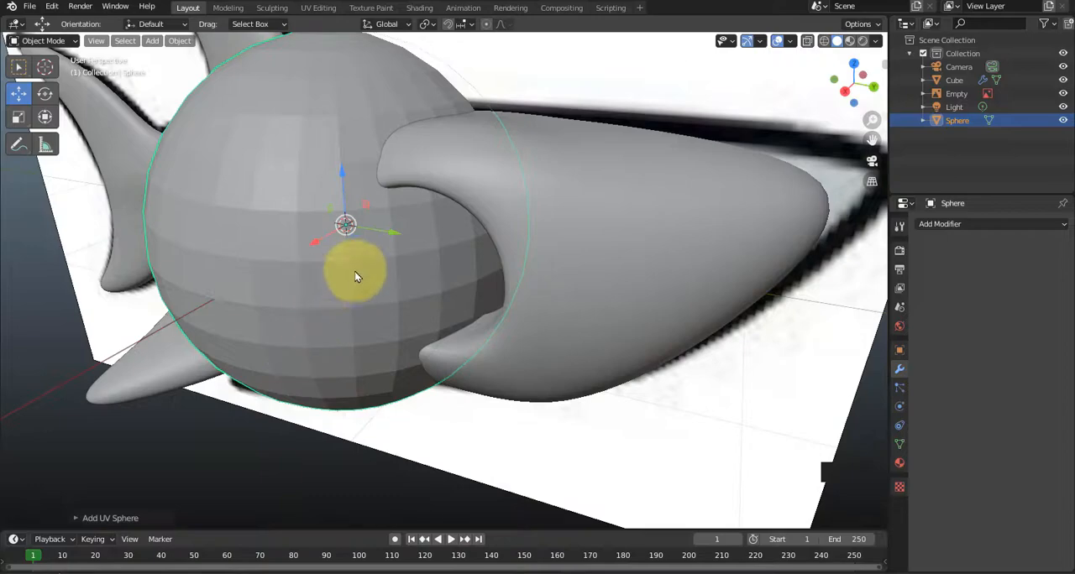
Rotate the sphere around the Y axis and set its Y rotation to exactly 90°.
{"action": "scroll", "coordinate": [345, 191], "scroll_direction": "down", "scroll_amount": 1}
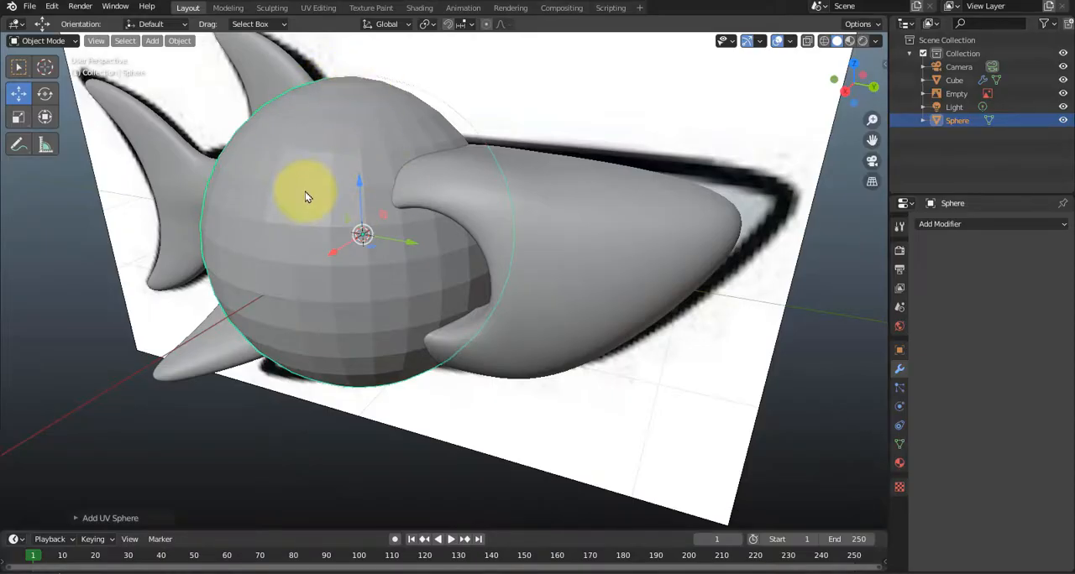
{"action": "key", "text": "r"}
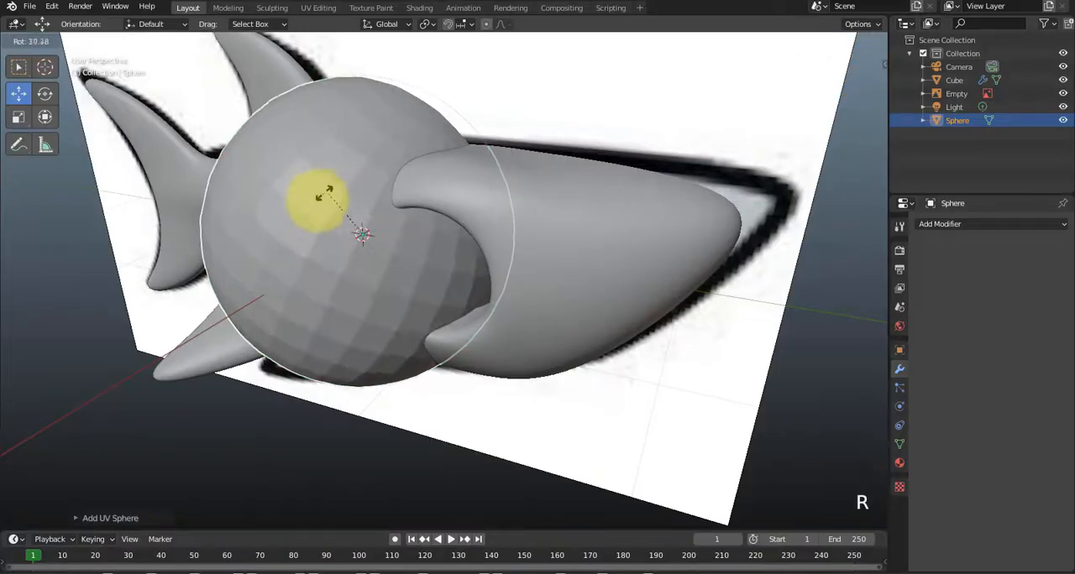
{"action": "key", "text": "y"}
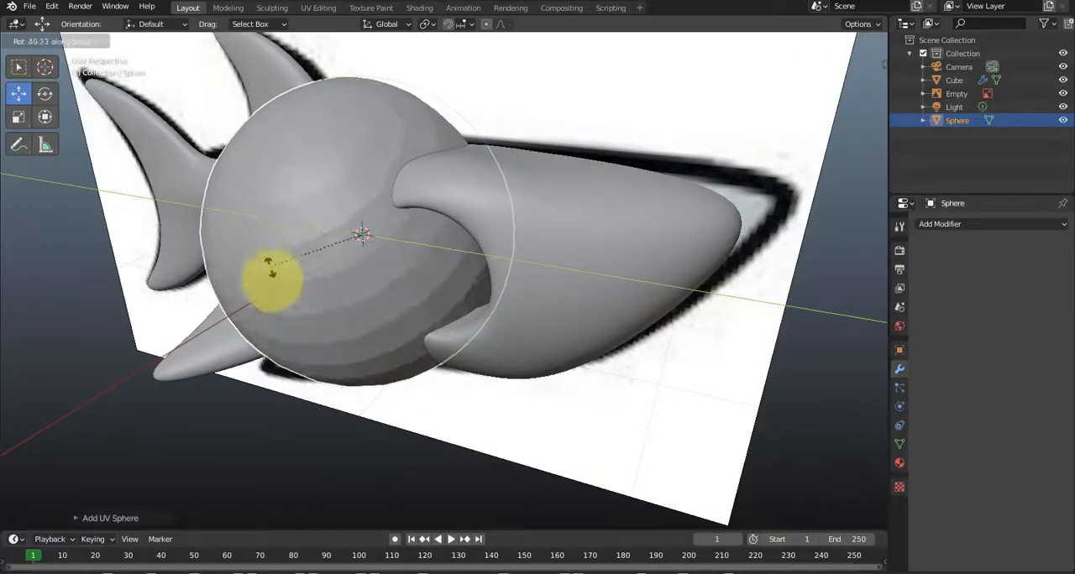
{"action": "left_click", "coordinate": [247, 453]}
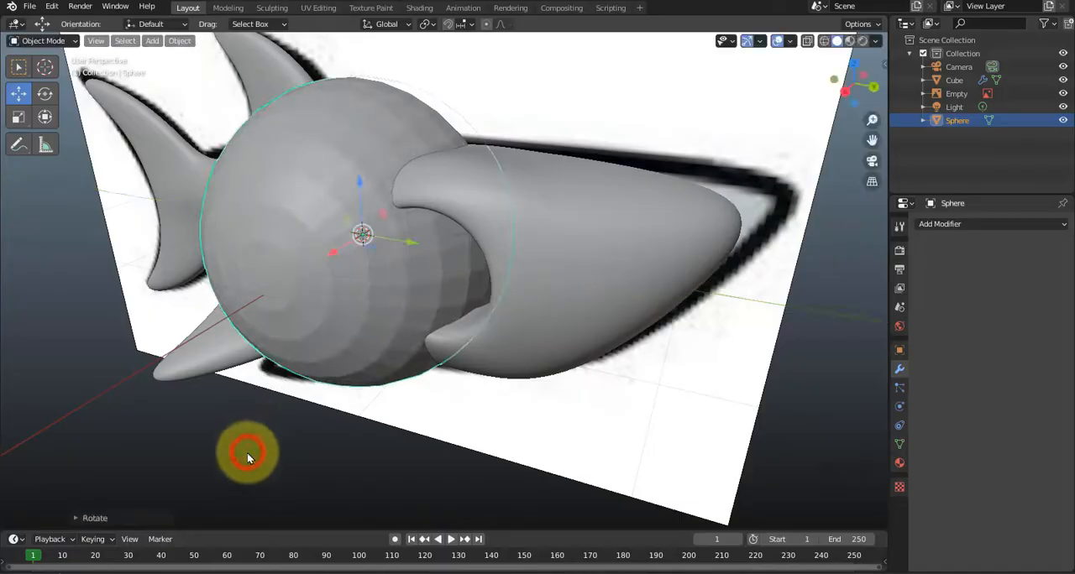
{"action": "key", "text": "n"}
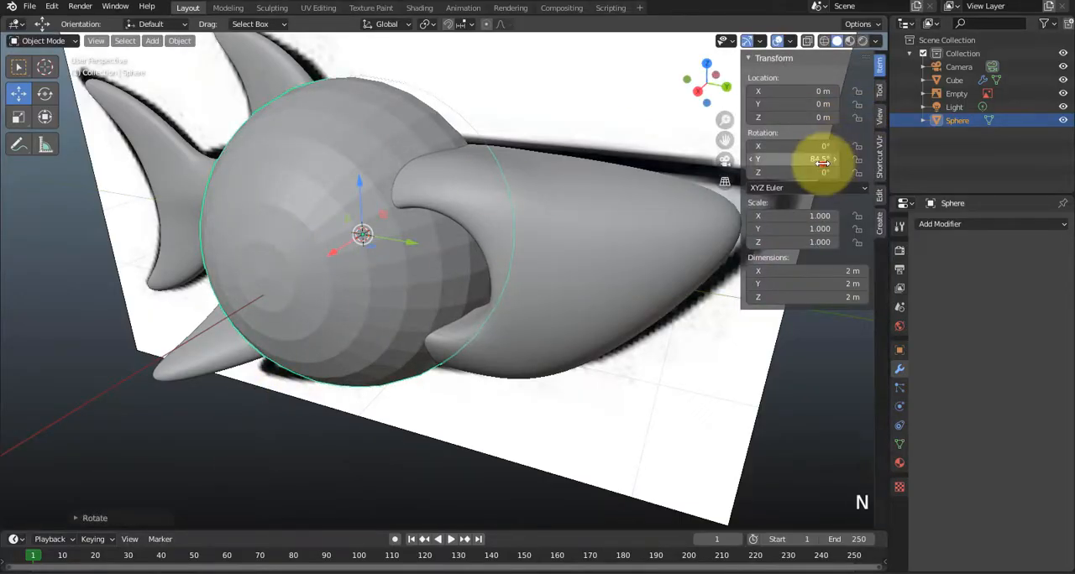
{"action": "key", "text": "Return"}
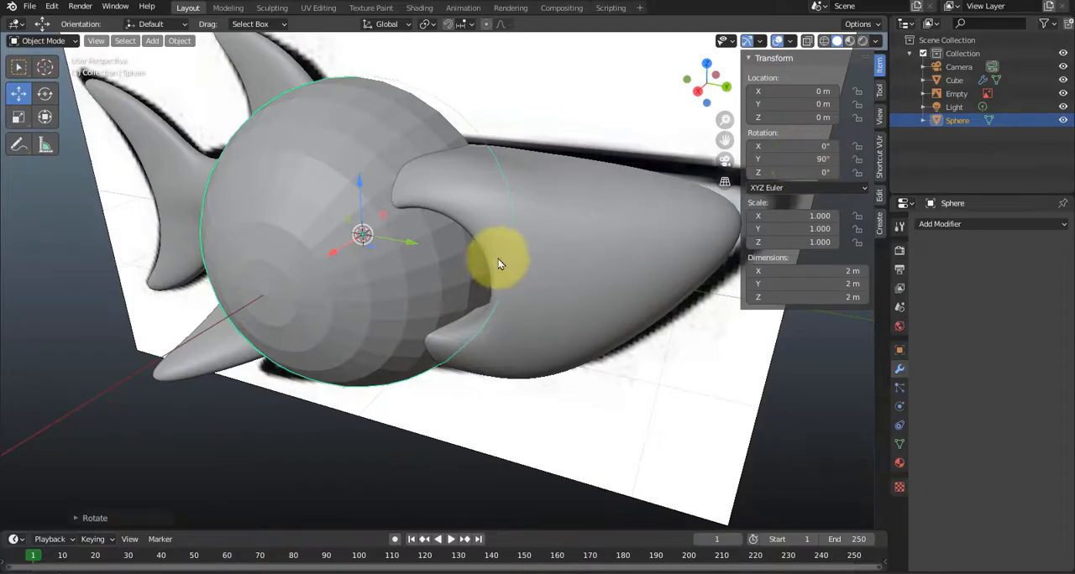
In the right side view, move the sphere over the eye socket and scale it down to about 0.516.
{"action": "mouse_move", "coordinate": [425, 284]}
{"action": "middle_mouse_down"}
{"action": "mouse_move", "coordinate": [423, 299]}
{"action": "mouse_move", "coordinate": [392, 285]}
{"action": "mouse_move", "coordinate": [421, 297]}
{"action": "middle_mouse_up"}
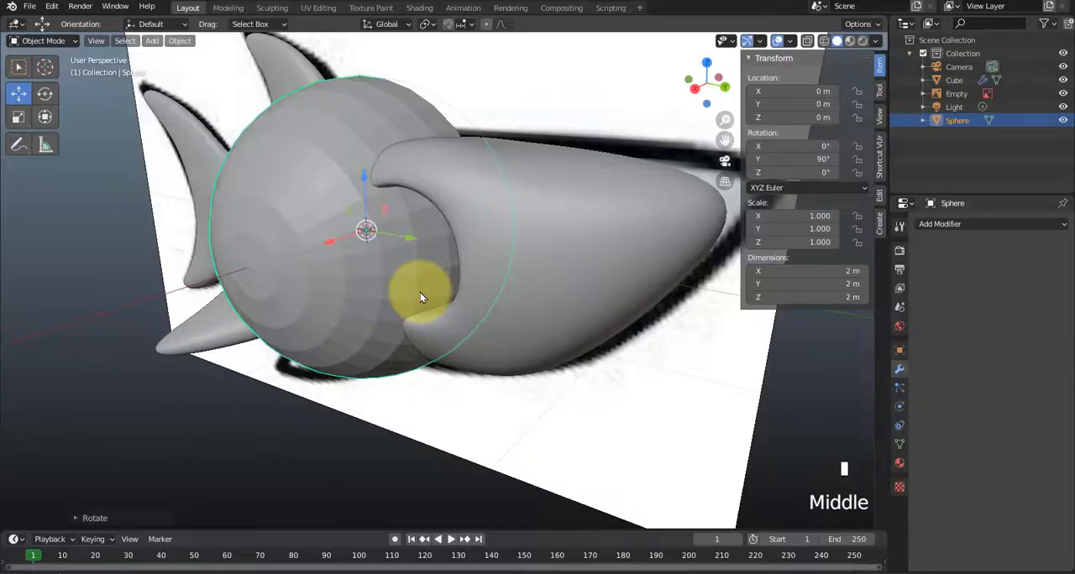
{"action": "key", "text": "KP_3"}
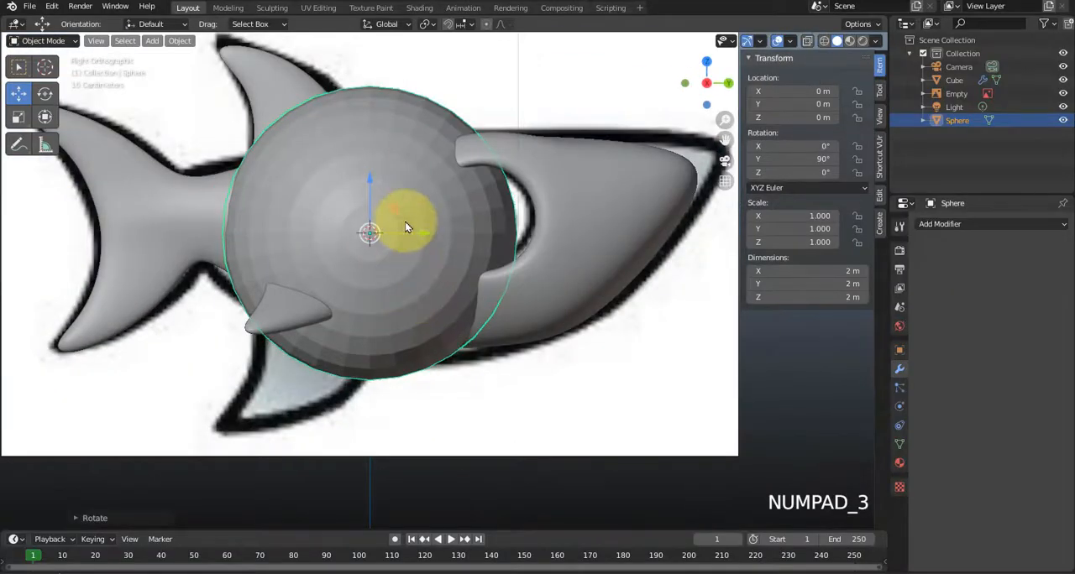
{"action": "left_click_drag", "start_coordinate": [393, 204], "coordinate": [503, 196]}
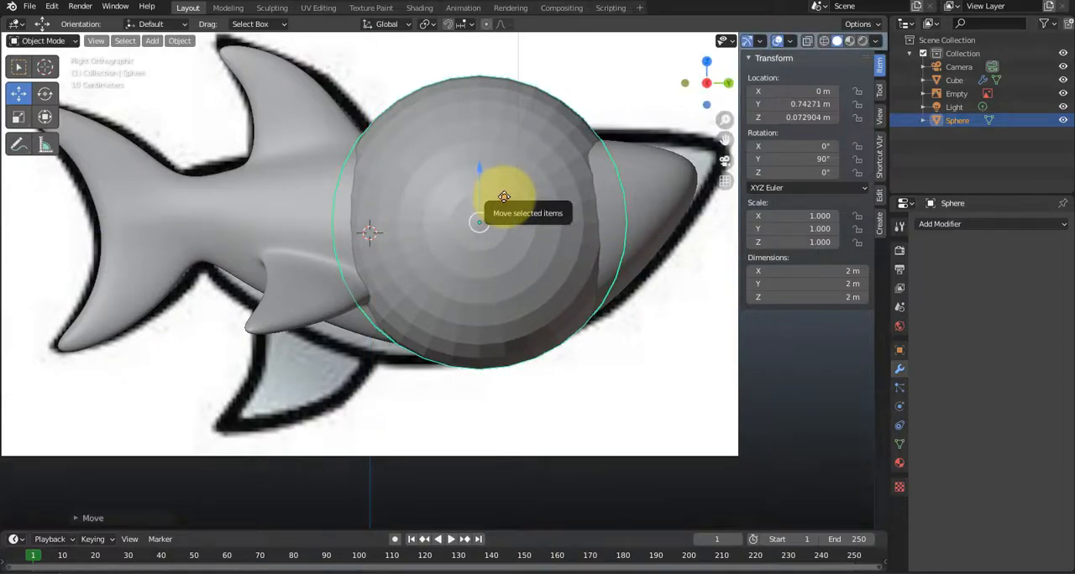
{"action": "key", "text": "s"}
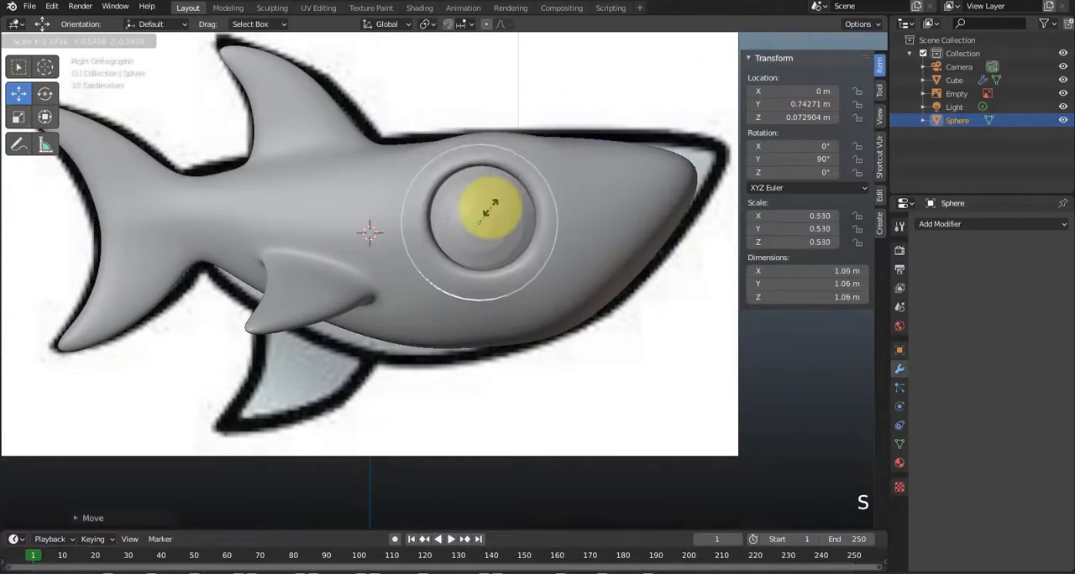
{"action": "left_click", "coordinate": [492, 207]}
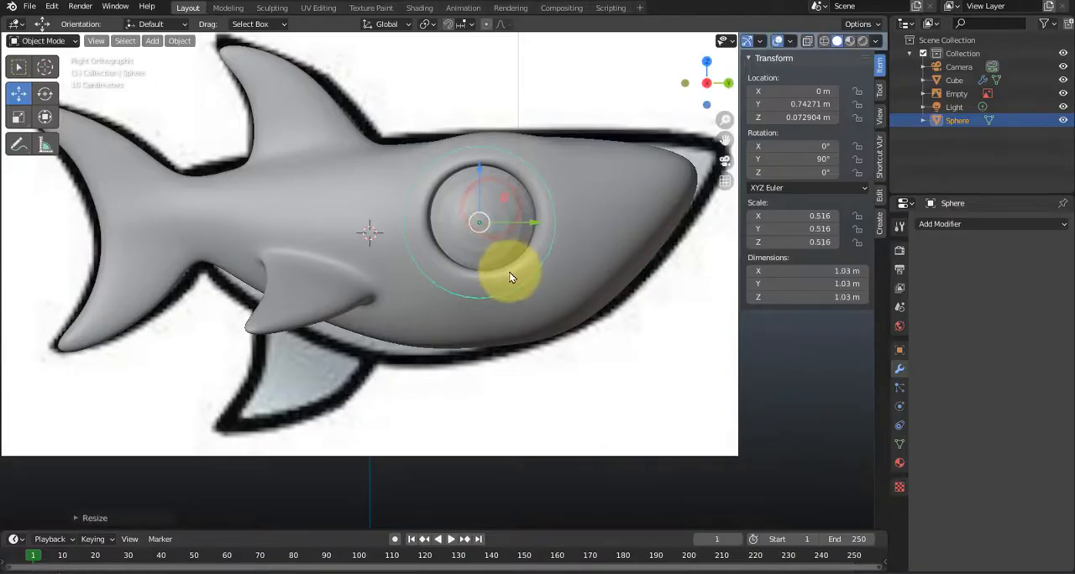
{"action": "middle_click_drag", "start_coordinate": [509, 277], "coordinate": [479, 235]}
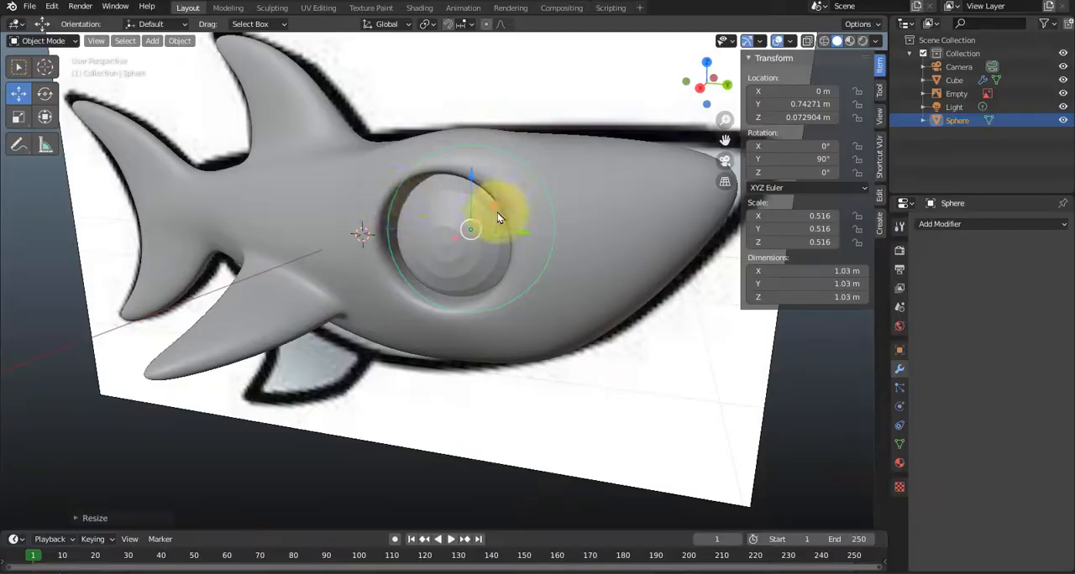
{"action": "middle_click_drag", "start_coordinate": [459, 275], "coordinate": [420, 306]}
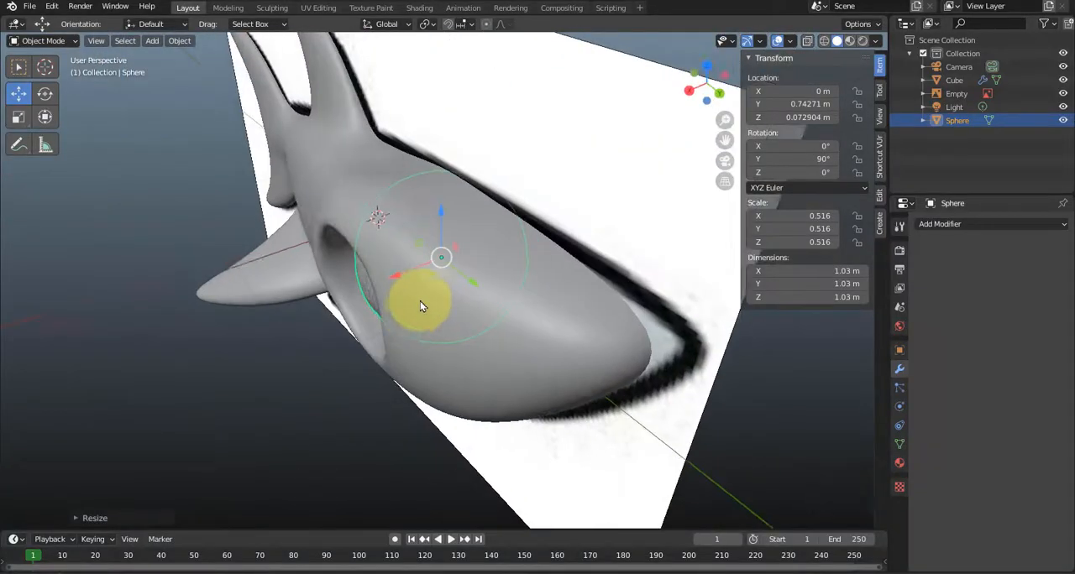
{"action": "scroll", "coordinate": [421, 307], "scroll_direction": "up", "scroll_amount": 2}
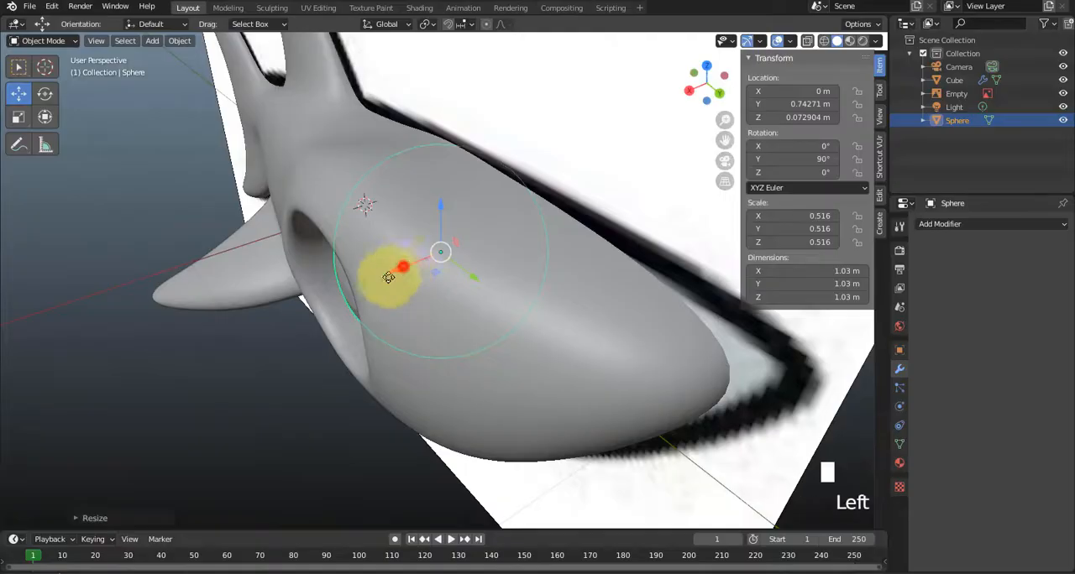
{"action": "left_click_drag", "start_coordinate": [388, 277], "coordinate": [286, 325]}
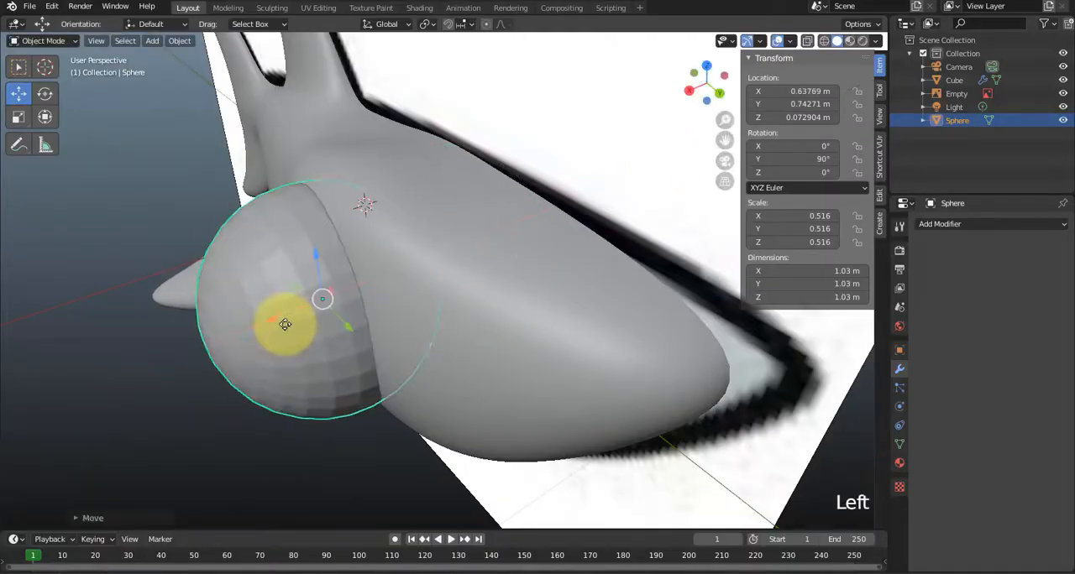
{"action": "key", "text": "ctrl+z"}
In Edit Mode, select the whole eye sphere mesh and move it outward along X by about 0.468 m local Z so it fills the socket.
{"action": "middle_click_drag", "start_coordinate": [287, 331], "coordinate": [338, 297]}
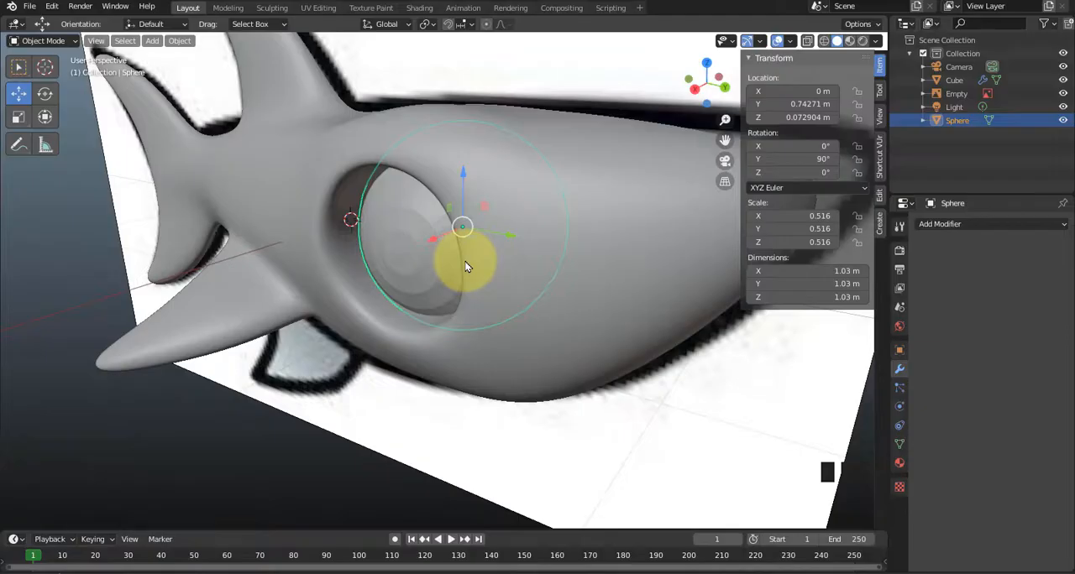
{"action": "key", "text": "Tab"}
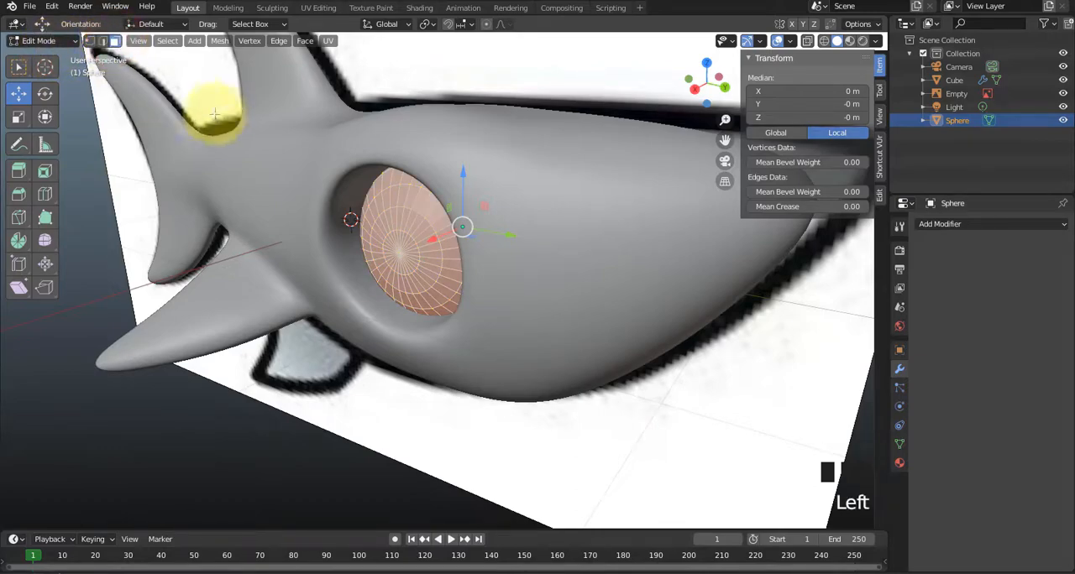
{"action": "left_click", "coordinate": [241, 137]}
{"action": "key", "text": "a"}
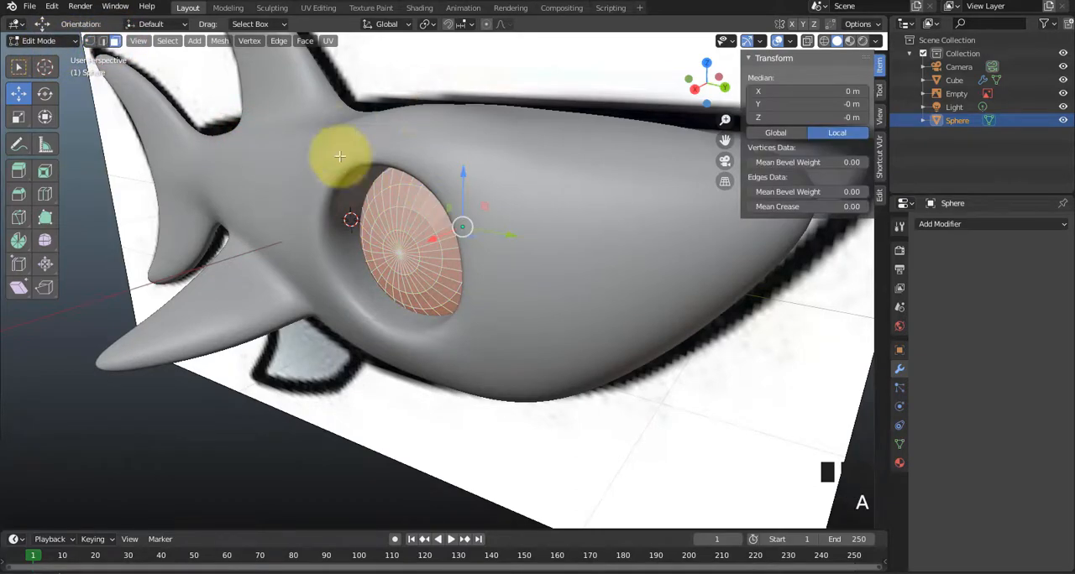
{"action": "left_click", "coordinate": [823, 41]}
{"action": "mouse_move", "coordinate": [489, 224]}
{"action": "middle_mouse_down"}
{"action": "mouse_move", "coordinate": [434, 245]}
{"action": "mouse_move", "coordinate": [504, 220]}
{"action": "middle_mouse_up"}
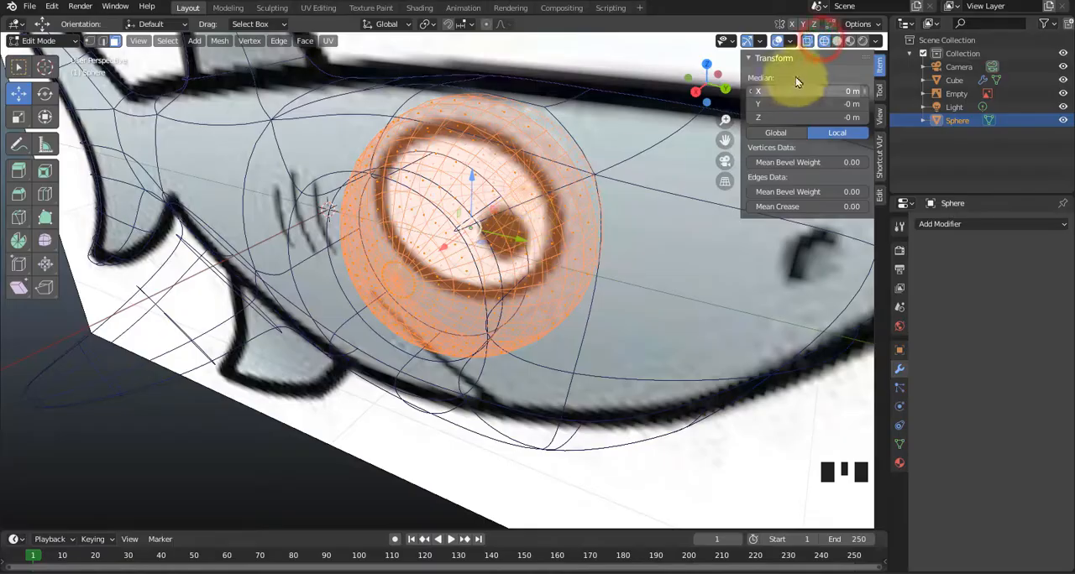
{"action": "left_click", "coordinate": [837, 40]}
{"action": "middle_click_drag", "start_coordinate": [446, 273], "coordinate": [419, 272]}
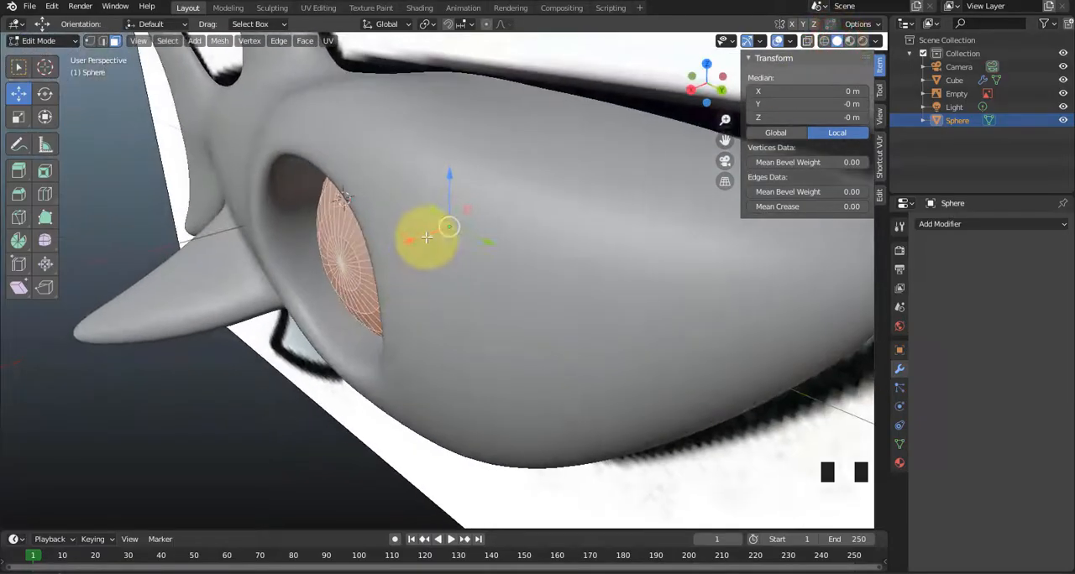
{"action": "mouse_move", "coordinate": [426, 236]}
{"action": "left_mouse_down"}
{"action": "mouse_move", "coordinate": [360, 259]}
{"action": "mouse_move", "coordinate": [403, 240]}
{"action": "left_mouse_up"}
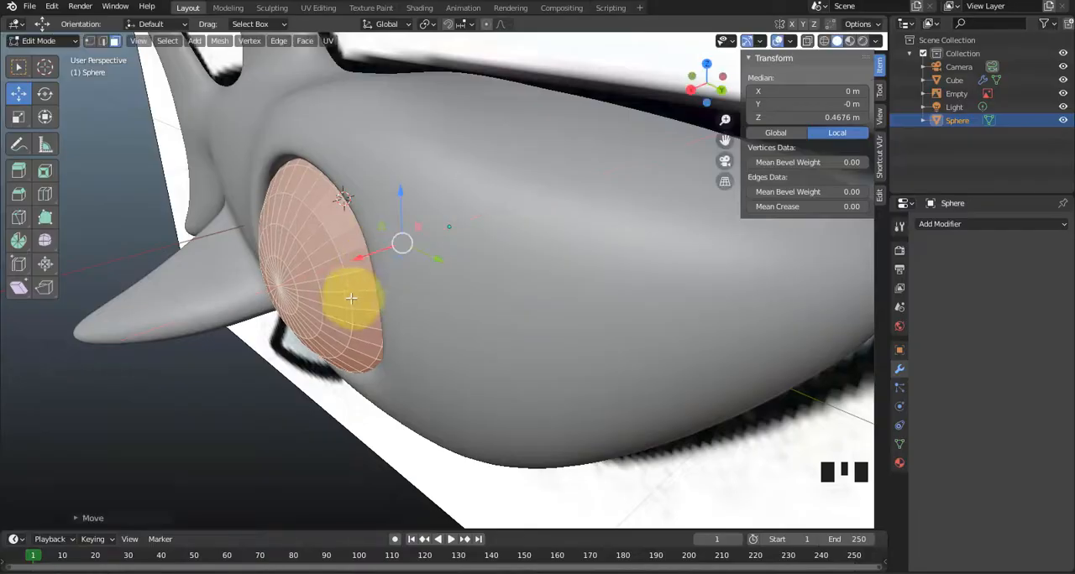
Return to Object Mode and move the sphere, excluding the X axis, to about Y 0.797 m and Z 0.121 m to centre it in the socket.
{"action": "middle_click_drag", "start_coordinate": [403, 240], "coordinate": [428, 257]}
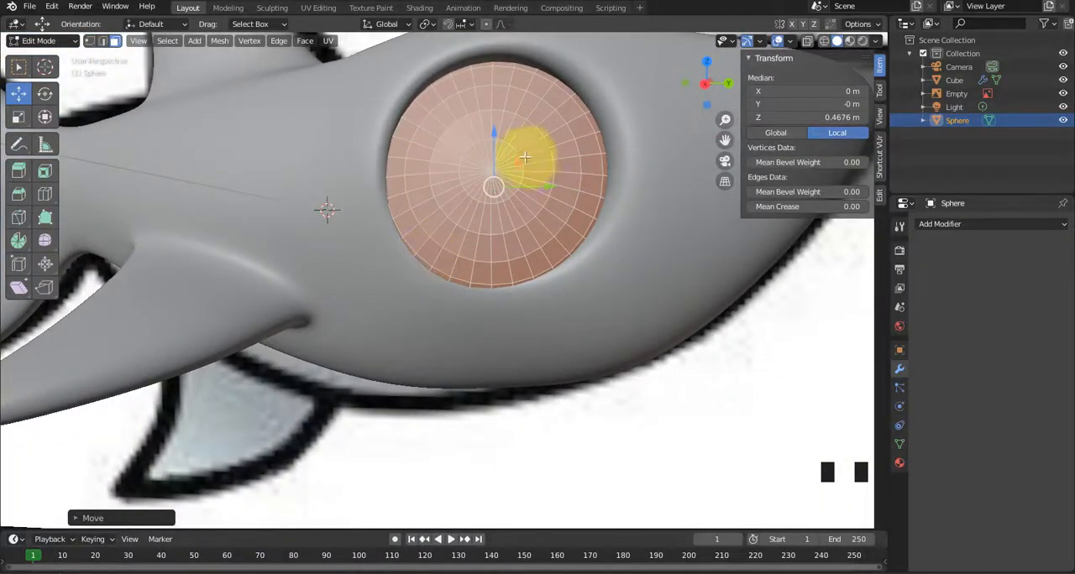
{"action": "key", "text": "Tab"}
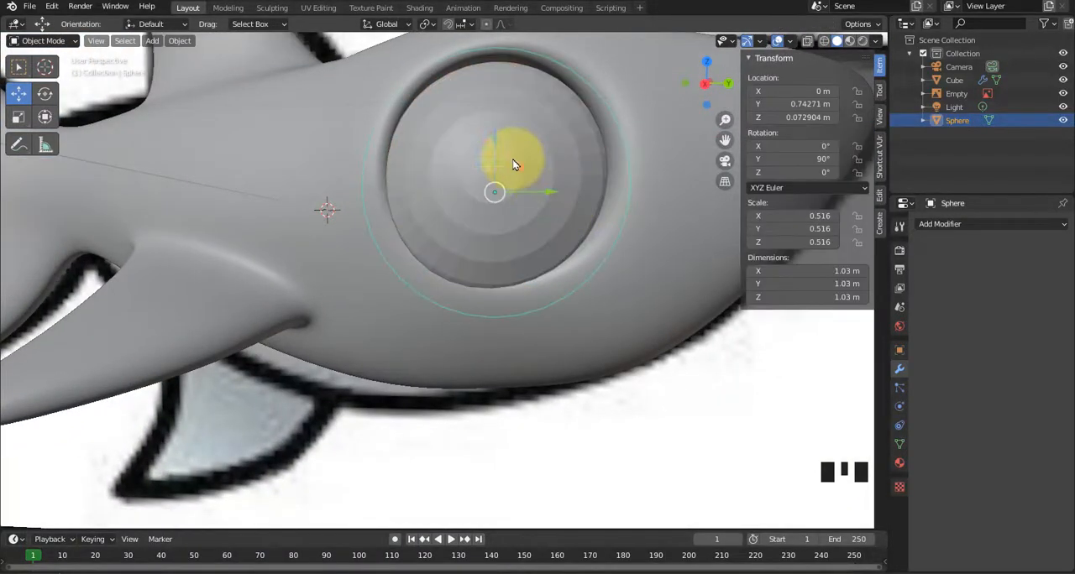
{"action": "key", "text": "g"}
{"action": "key", "text": "shift+x"}
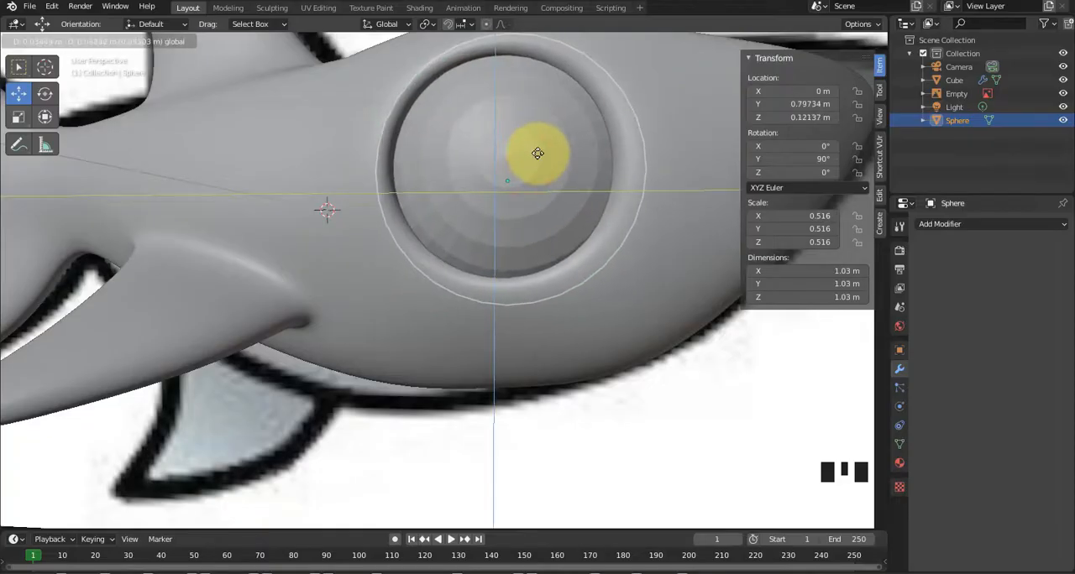
{"action": "left_click", "coordinate": [538, 154]}
Add a Mirror modifier to the eye sphere and enable the Z axis in addition to X for the opposite eye.
{"action": "middle_click_drag", "start_coordinate": [542, 234], "coordinate": [438, 300]}
{"action": "key", "text": "KP_1"}
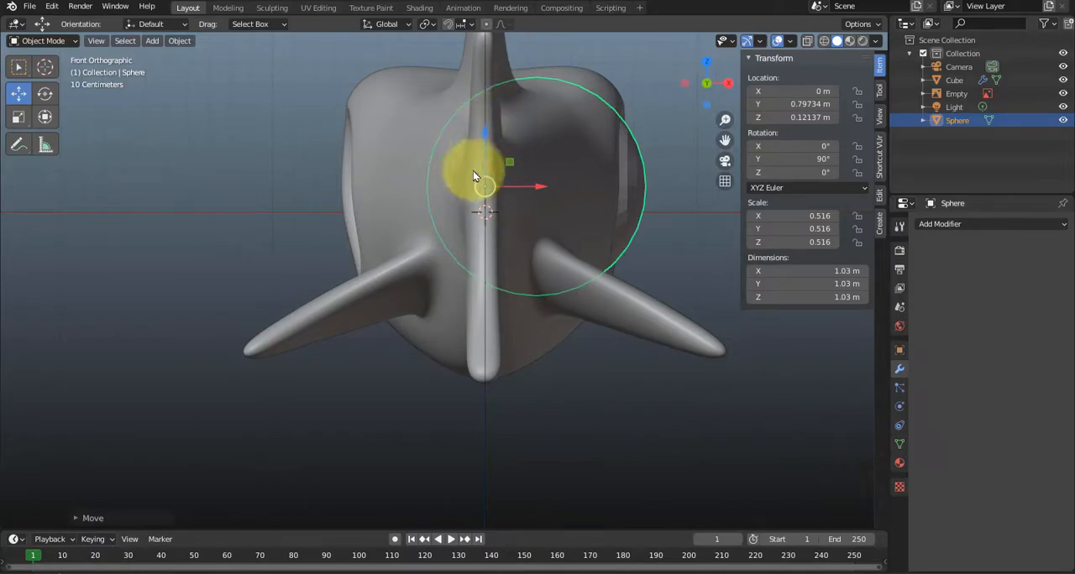
{"action": "middle_click_drag", "start_coordinate": [547, 248], "coordinate": [417, 282]}
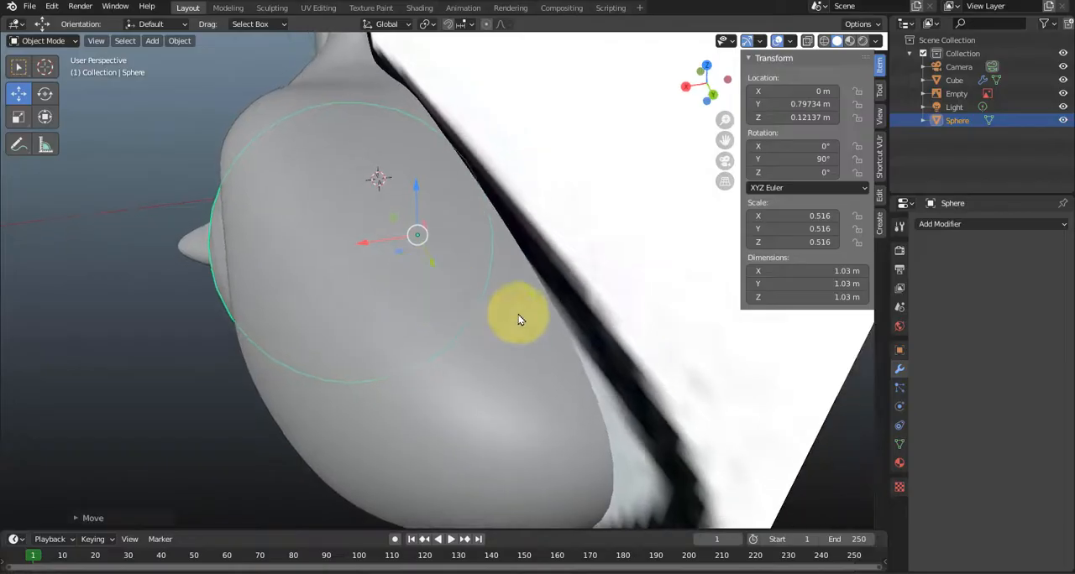
{"action": "left_click", "coordinate": [970, 223]}
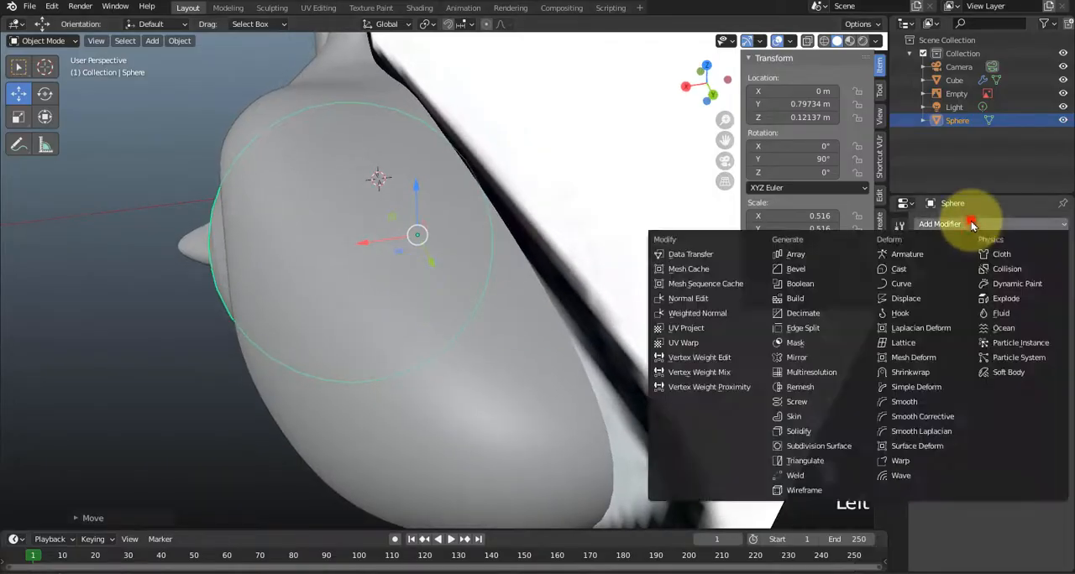
{"action": "left_click", "coordinate": [829, 358]}
{"action": "middle_click_drag", "start_coordinate": [624, 348], "coordinate": [456, 264]}
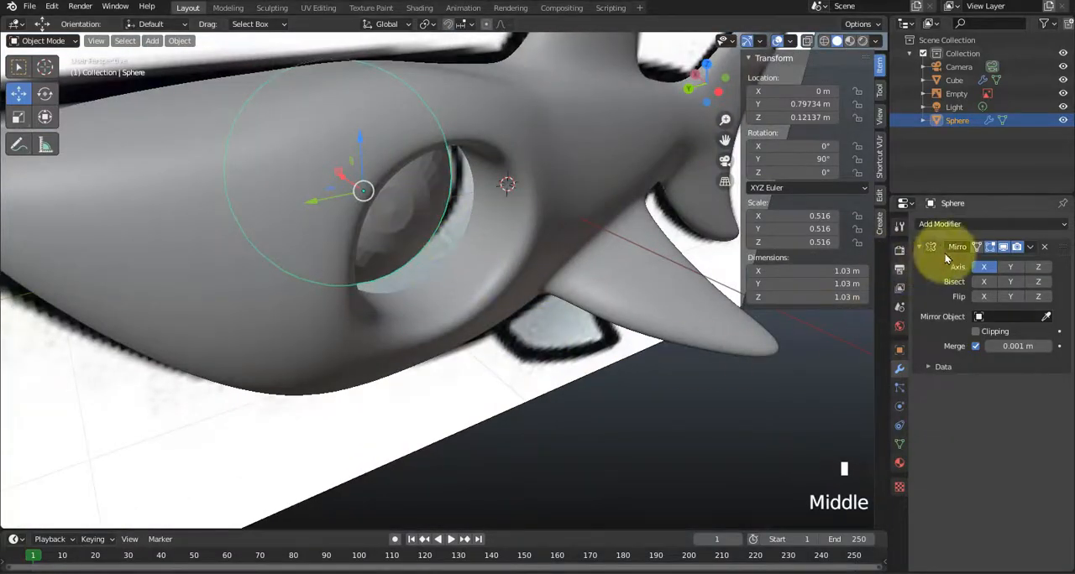
{"action": "left_click", "coordinate": [1039, 267]}
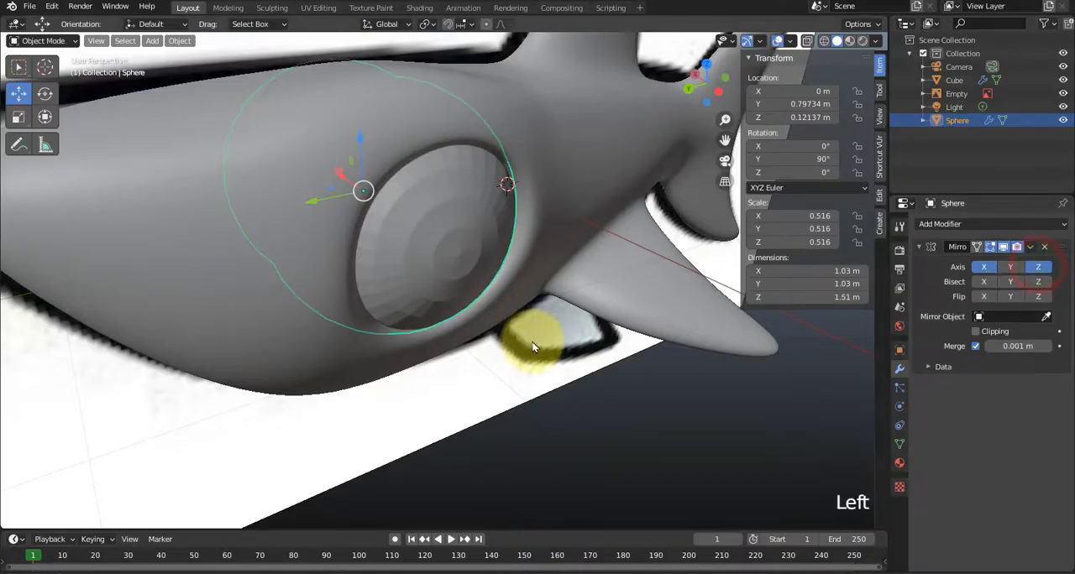
Apply smooth shading to the eye sphere.
{"action": "middle_click_drag", "start_coordinate": [538, 336], "coordinate": [479, 322]}
{"action": "right_click", "coordinate": [426, 276]}
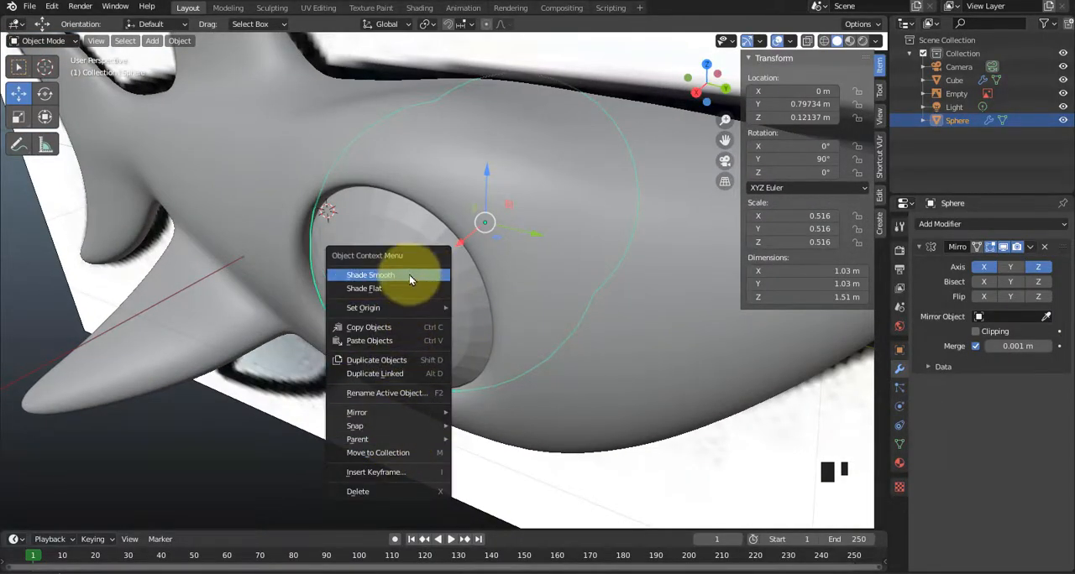
{"action": "left_click", "coordinate": [408, 276]}
Show the wireframe overlay in the viewport and enter Edit Mode on the eye sphere.
{"action": "mouse_move", "coordinate": [396, 293]}
{"action": "middle_mouse_down"}
{"action": "mouse_move", "coordinate": [443, 315]}
{"action": "mouse_move", "coordinate": [423, 307]}
{"action": "mouse_move", "coordinate": [409, 331]}
{"action": "middle_mouse_up"}
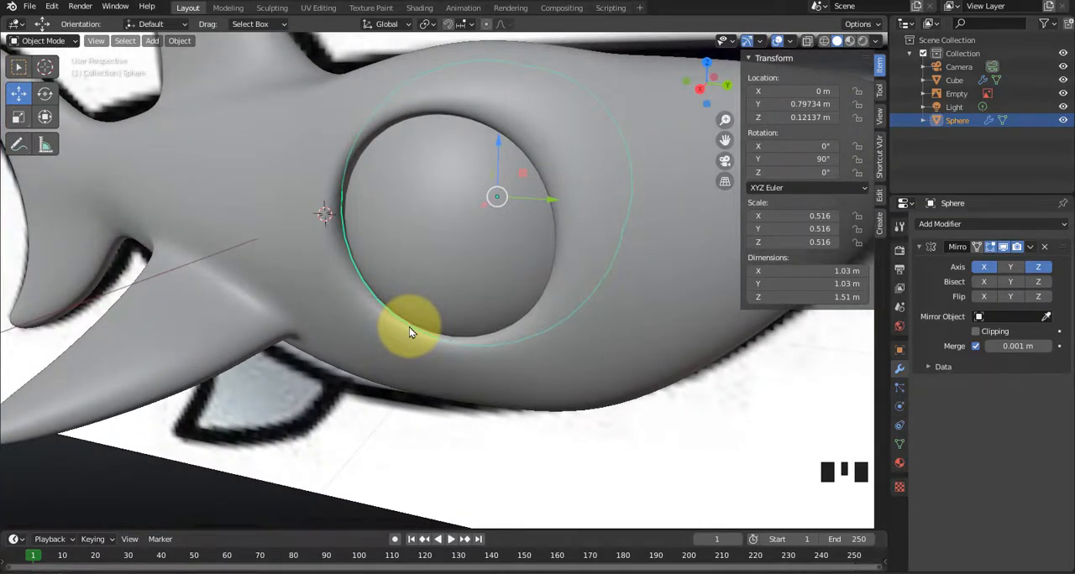
{"action": "left_click", "coordinate": [790, 42]}
{"action": "left_click", "coordinate": [708, 267]}
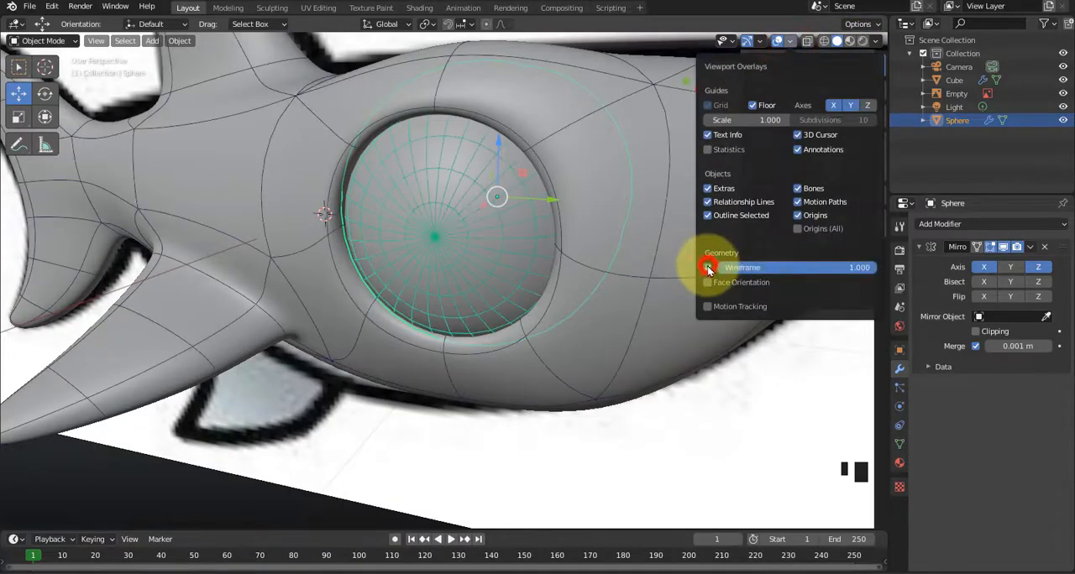
{"action": "middle_click_drag", "start_coordinate": [492, 283], "coordinate": [550, 286]}
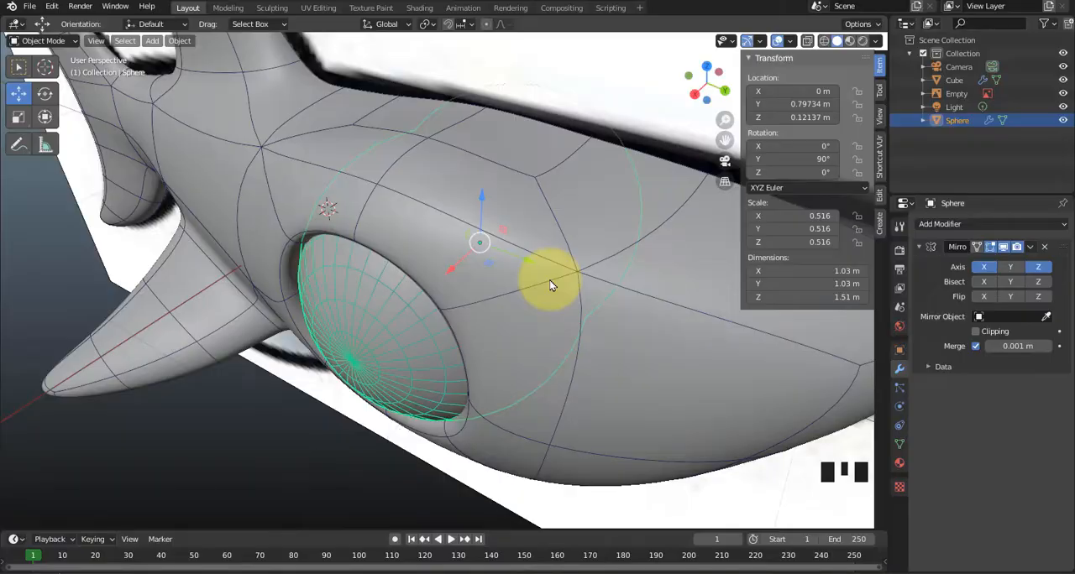
{"action": "key", "text": "Tab"}
Try selecting the faces around the eyeball's pole, removing the stray faces and growing the selection by another ring.
{"action": "middle_click_drag", "start_coordinate": [456, 392], "coordinate": [495, 278]}
{"action": "left_click", "coordinate": [482, 273]}
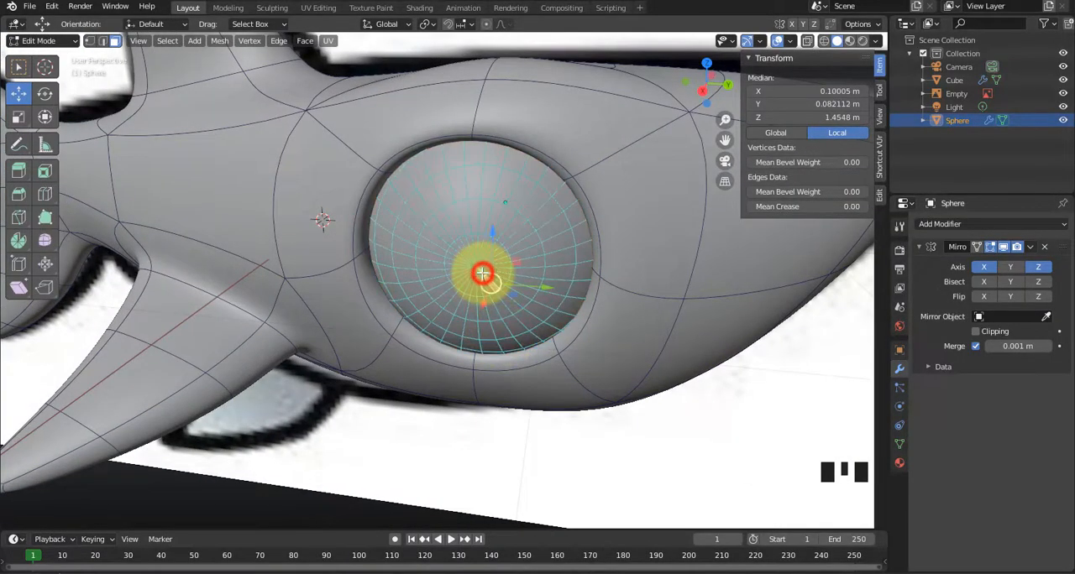
{"action": "scroll", "coordinate": [482, 272], "scroll_direction": "up", "scroll_amount": 3}
{"action": "key", "text": "ctrl+KP_Add"}
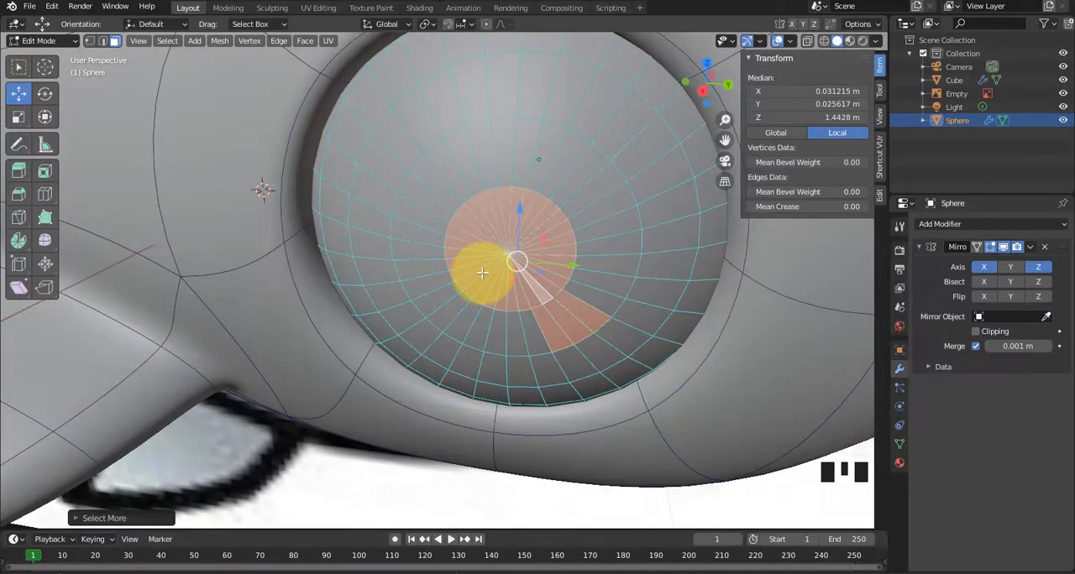
{"action": "right_click", "coordinate": [552, 329]}
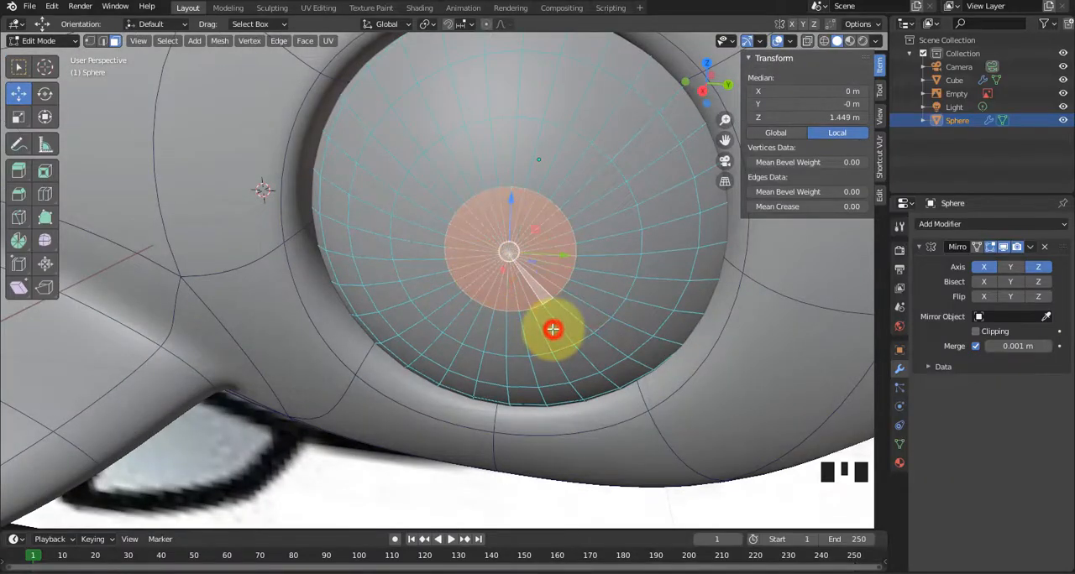
{"action": "middle_click_drag", "start_coordinate": [559, 326], "coordinate": [400, 276]}
{"action": "middle_click_drag", "start_coordinate": [407, 311], "coordinate": [446, 230]}
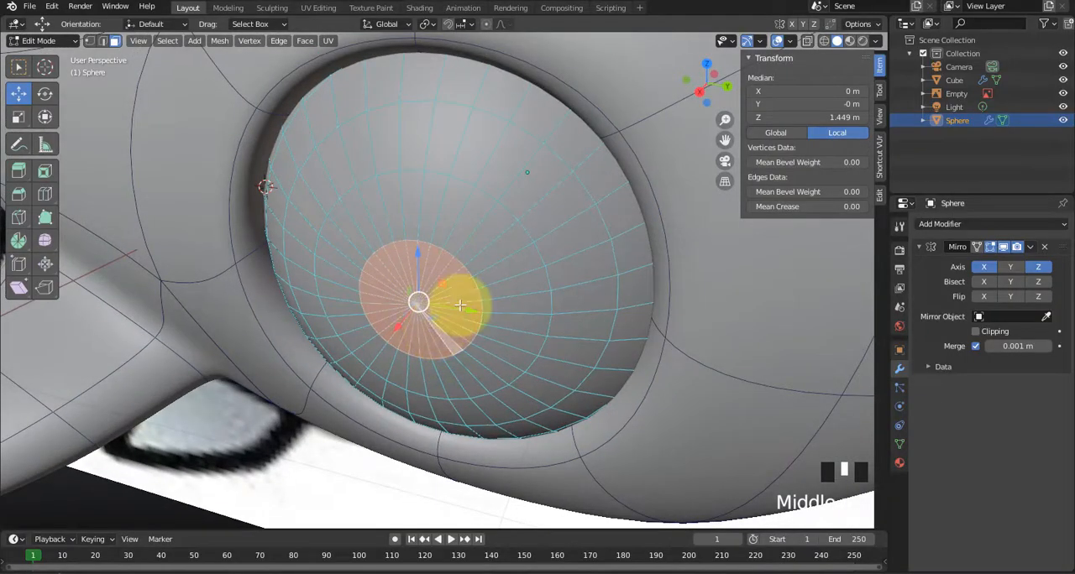
{"action": "middle_click_drag", "start_coordinate": [456, 307], "coordinate": [511, 152]}
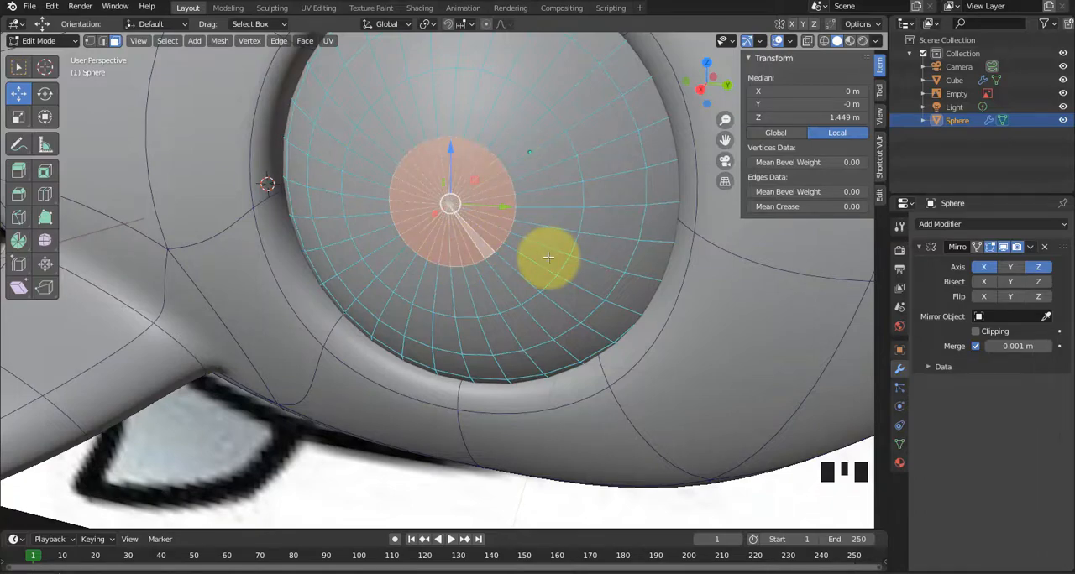
{"action": "key", "text": "ctrl+KP_Add"}
{"action": "middle_click_drag", "start_coordinate": [532, 280], "coordinate": [498, 301]}
{"action": "scroll", "coordinate": [499, 301], "scroll_direction": "down", "scroll_amount": 2}
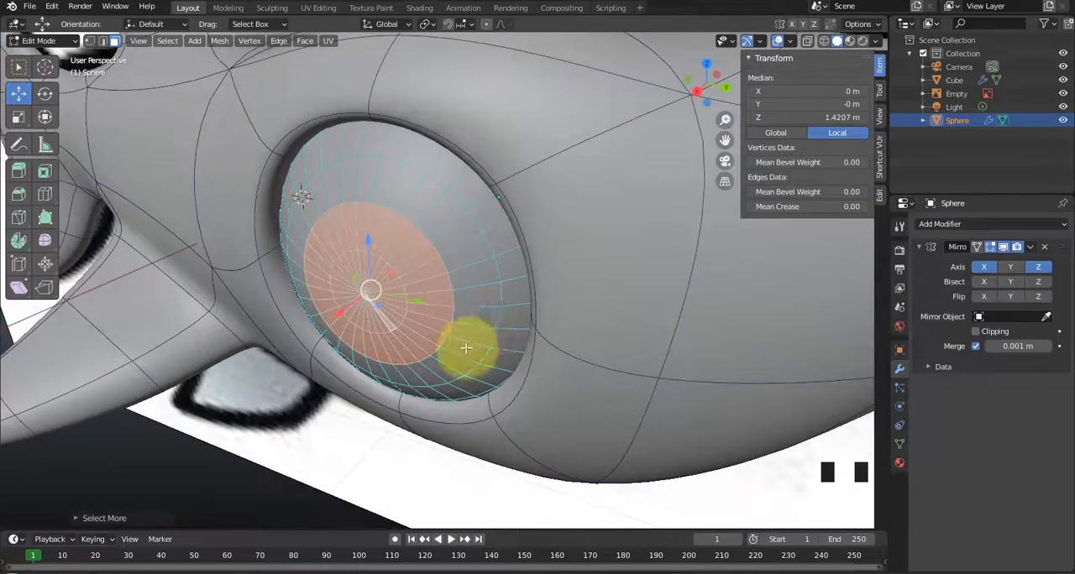
{"action": "middle_click_drag", "start_coordinate": [470, 336], "coordinate": [442, 363]}
Select the entire eyeball mesh, rotate it so its outer pole turns forward toward the snout, and clear the selection.
{"action": "key", "text": "a"}
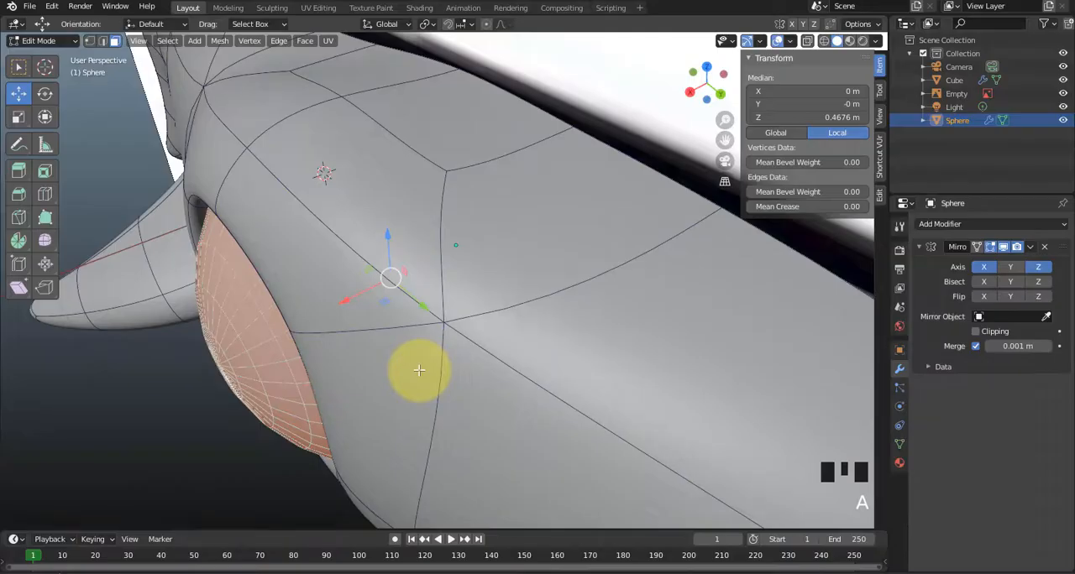
{"action": "key", "text": "r"}
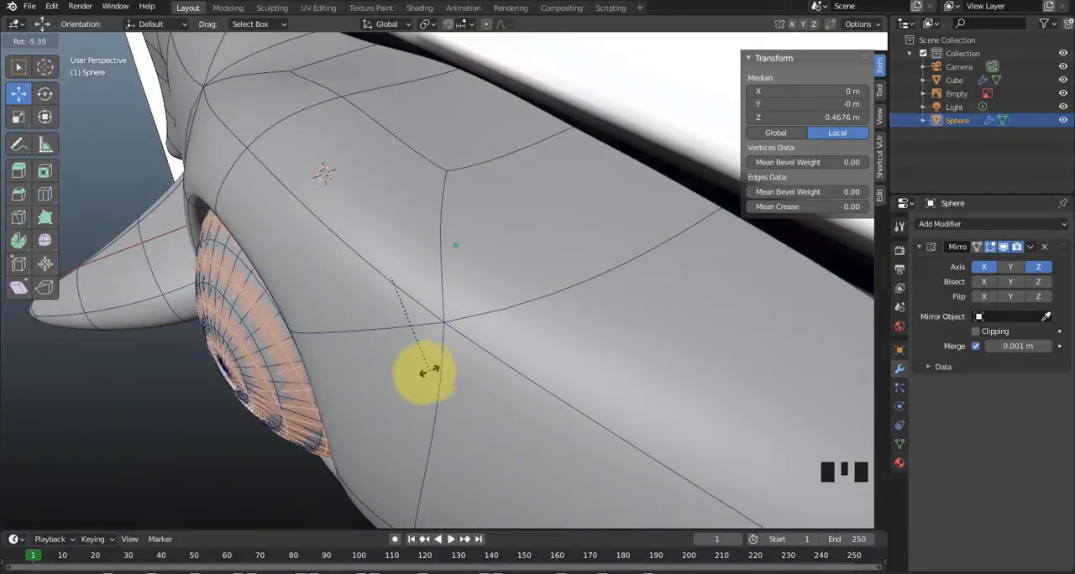
{"action": "key", "text": "y"}
{"action": "left_click", "coordinate": [472, 382]}
{"action": "middle_click_drag", "start_coordinate": [474, 384], "coordinate": [512, 385]}
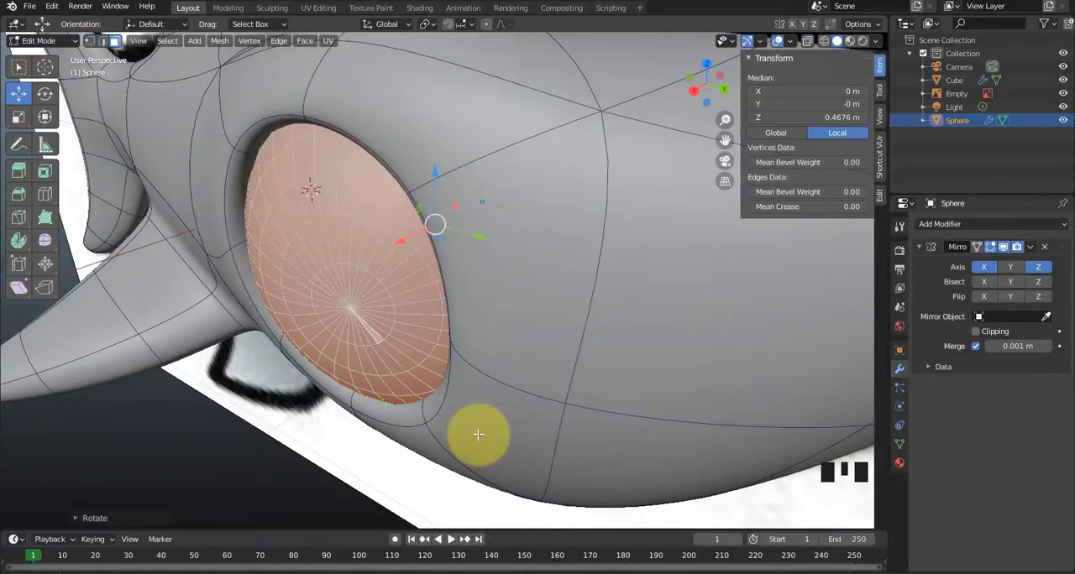
{"action": "middle_click_drag", "start_coordinate": [401, 332], "coordinate": [439, 324]}
{"action": "left_click", "coordinate": [607, 431]}
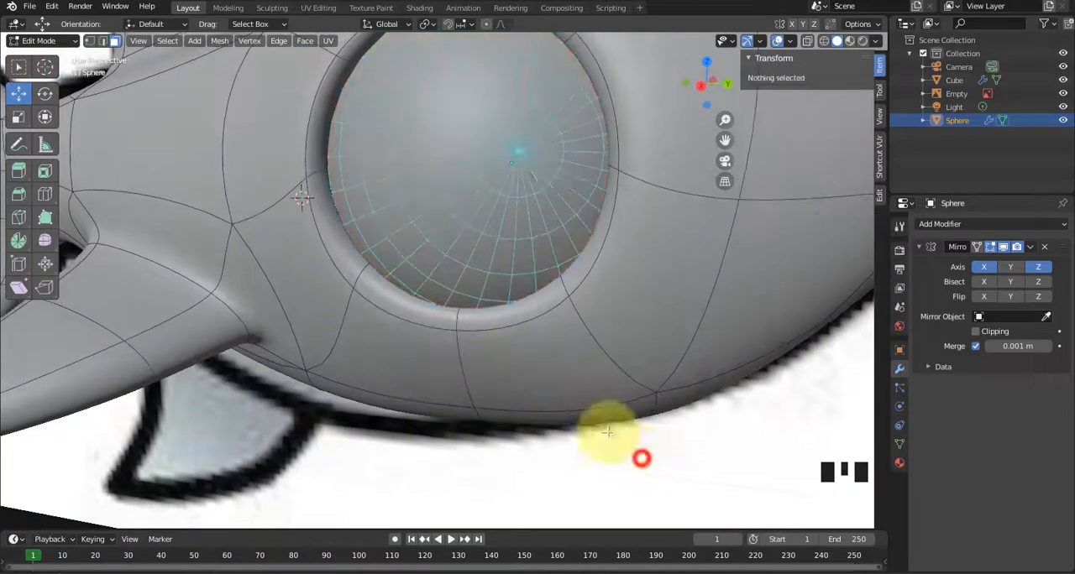
Select the circle of faces around the eyeball's rotated pole by growing from one pole face and dropping the stray faces.
{"action": "middle_click_drag", "start_coordinate": [607, 432], "coordinate": [576, 403]}
{"action": "left_click", "coordinate": [504, 261]}
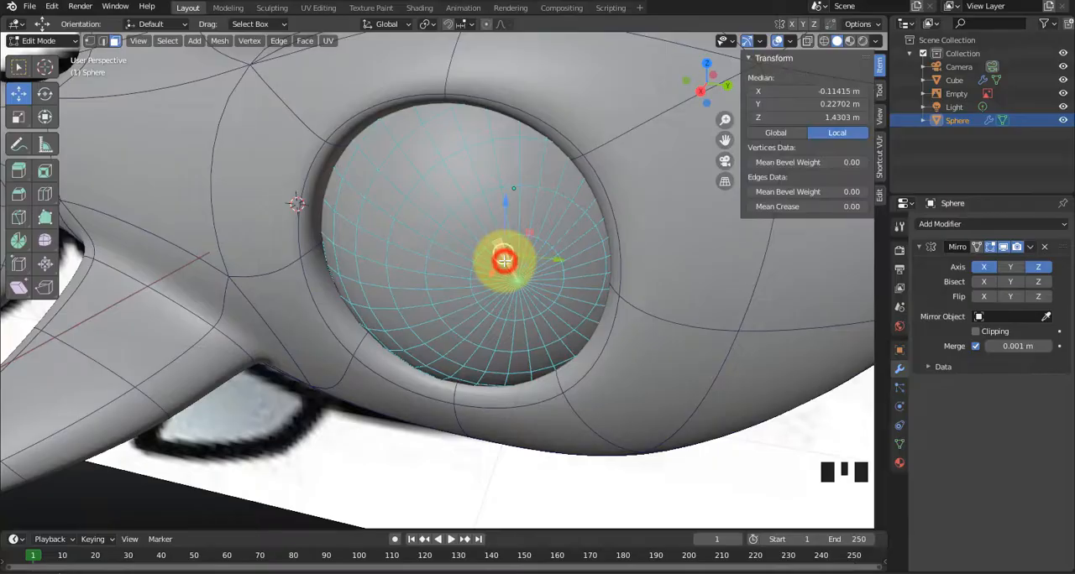
{"action": "left_click", "coordinate": [478, 279], "text": "alt"}
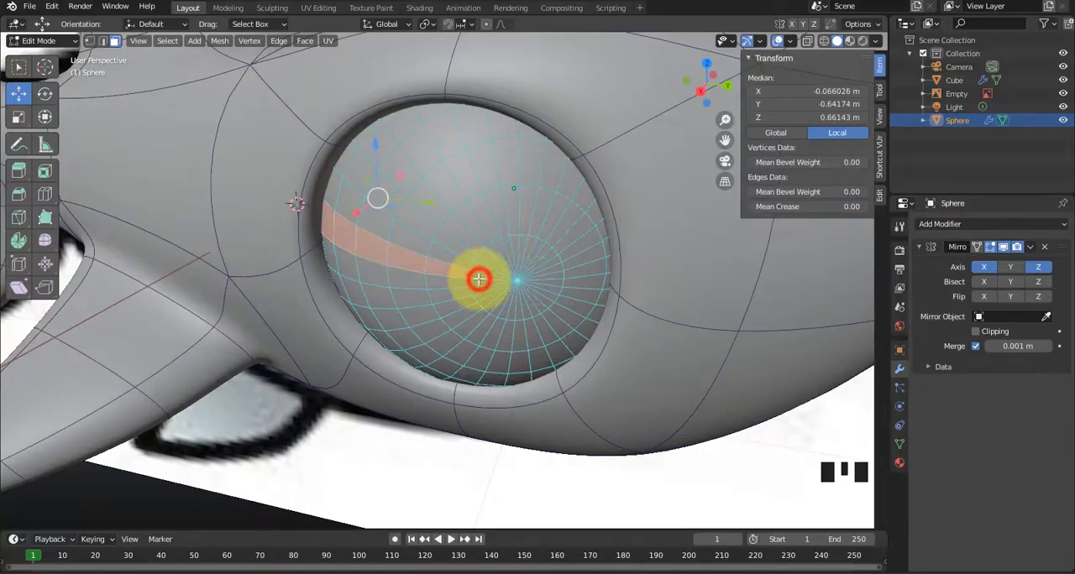
{"action": "left_click", "coordinate": [491, 273]}
{"action": "key", "text": "ctrl+KP_Add"}
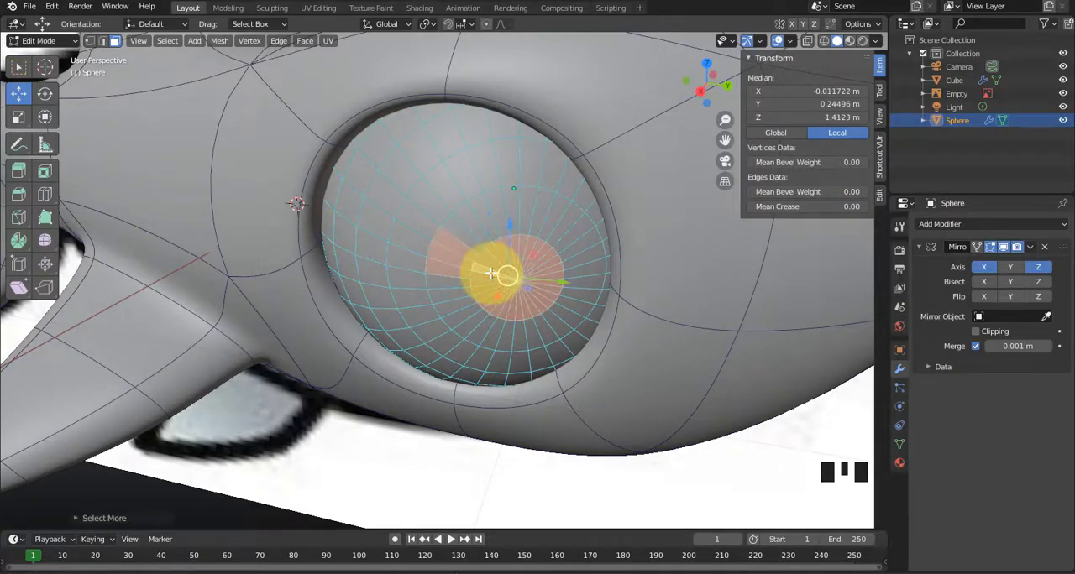
{"action": "middle_click_drag", "start_coordinate": [491, 294], "coordinate": [478, 326]}
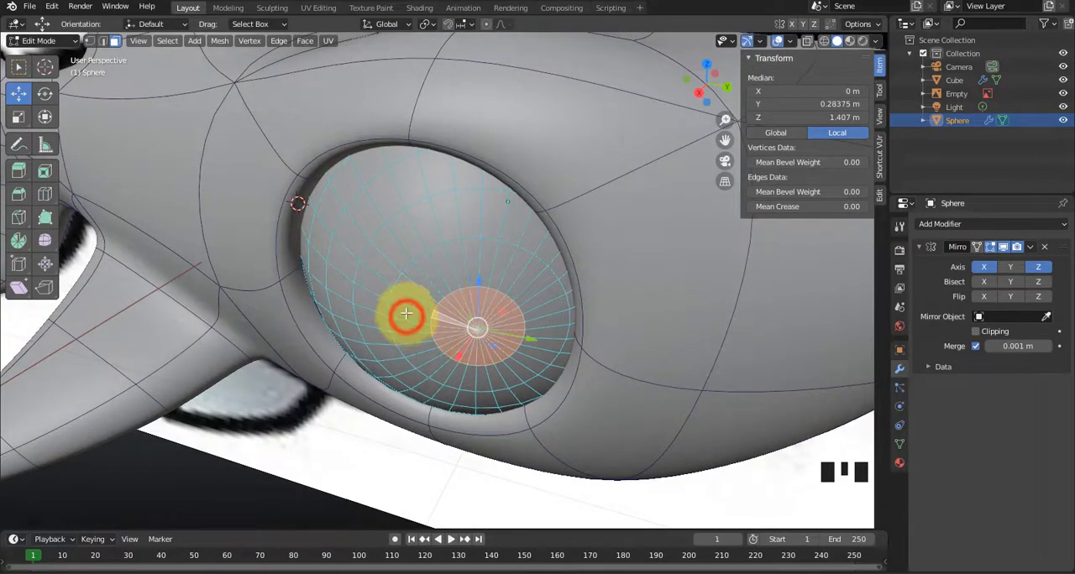
Grow the selected circle of pole faces on the eyeball by one more ring to enlarge the pupil area.
{"action": "middle_click_drag", "start_coordinate": [463, 361], "coordinate": [432, 359]}
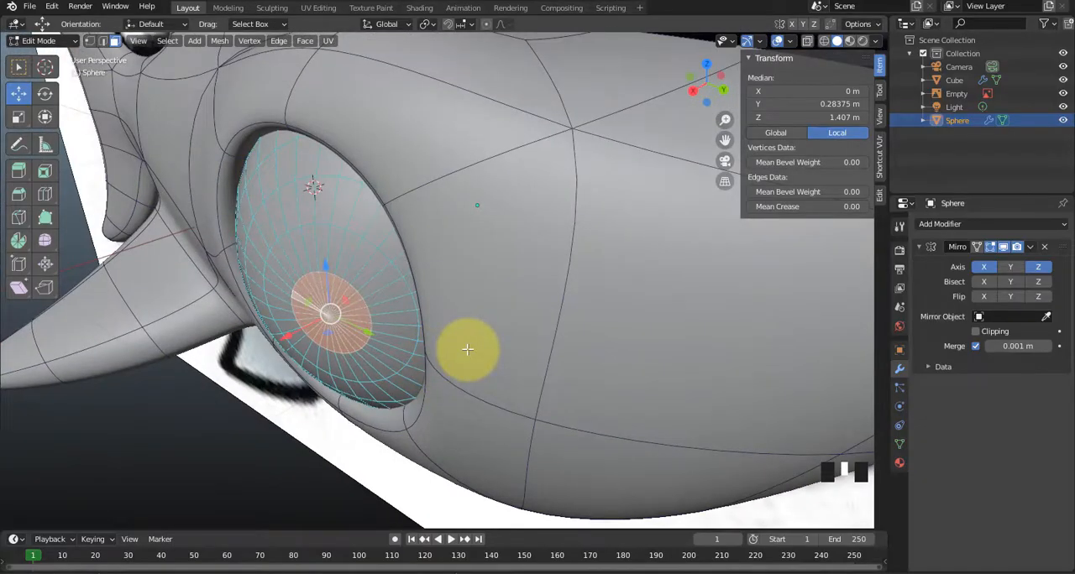
{"action": "key", "text": "ctrl+KP_Add"}
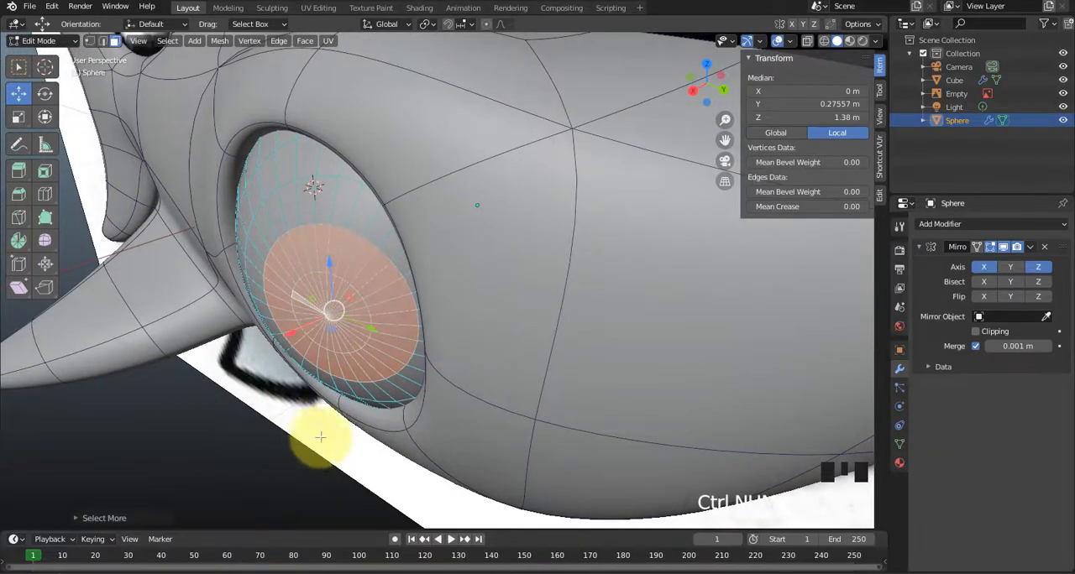
{"action": "middle_click_drag", "start_coordinate": [379, 438], "coordinate": [463, 375]}
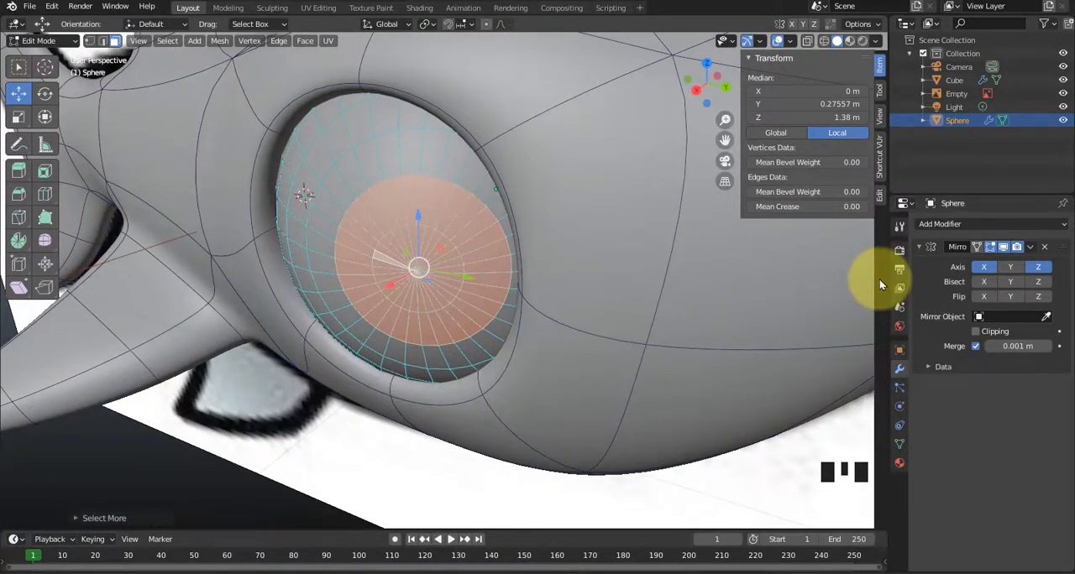
Return to Object Mode and give the eyeball a new material named Mataikan with a pure white base color.
{"action": "key", "text": "Tab"}
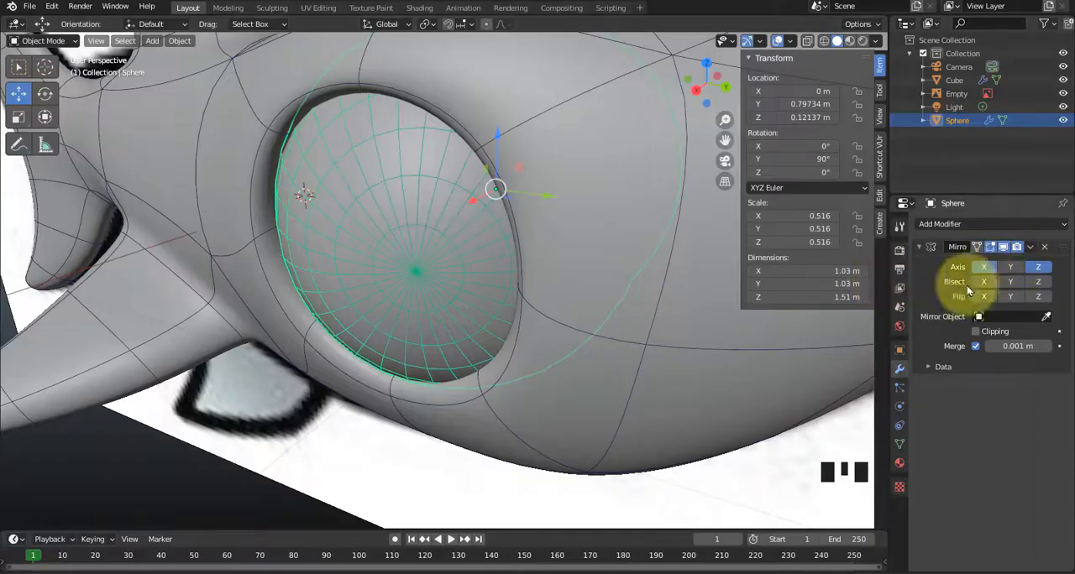
{"action": "left_click", "coordinate": [899, 464]}
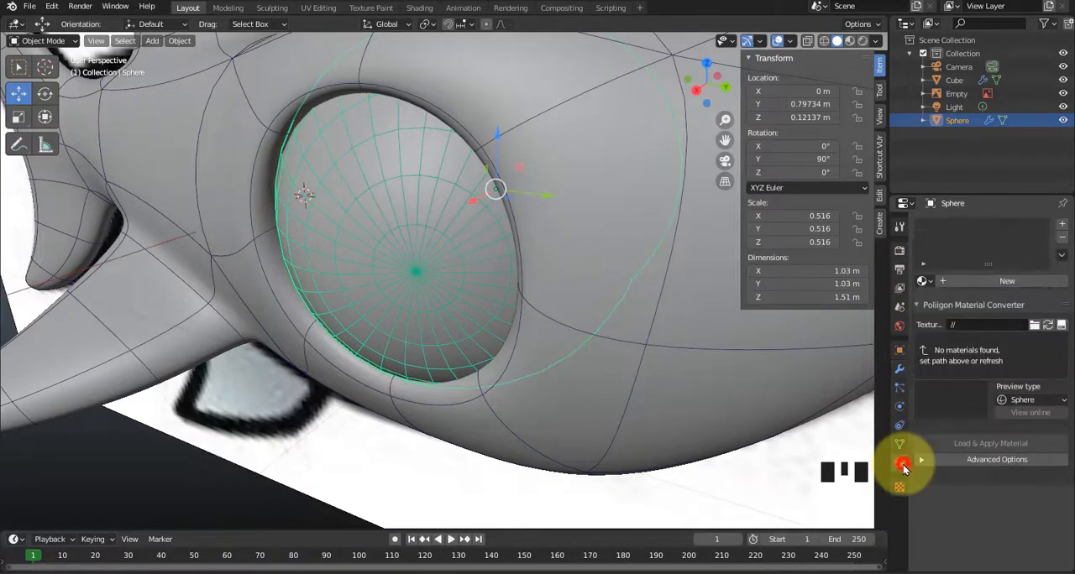
{"action": "left_click", "coordinate": [988, 281]}
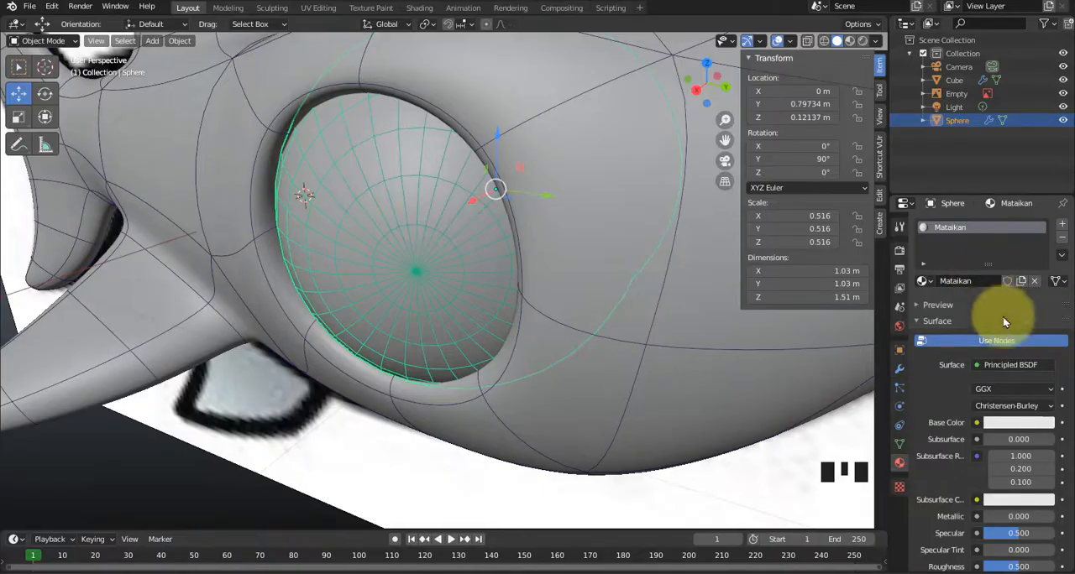
{"action": "left_click", "coordinate": [989, 422]}
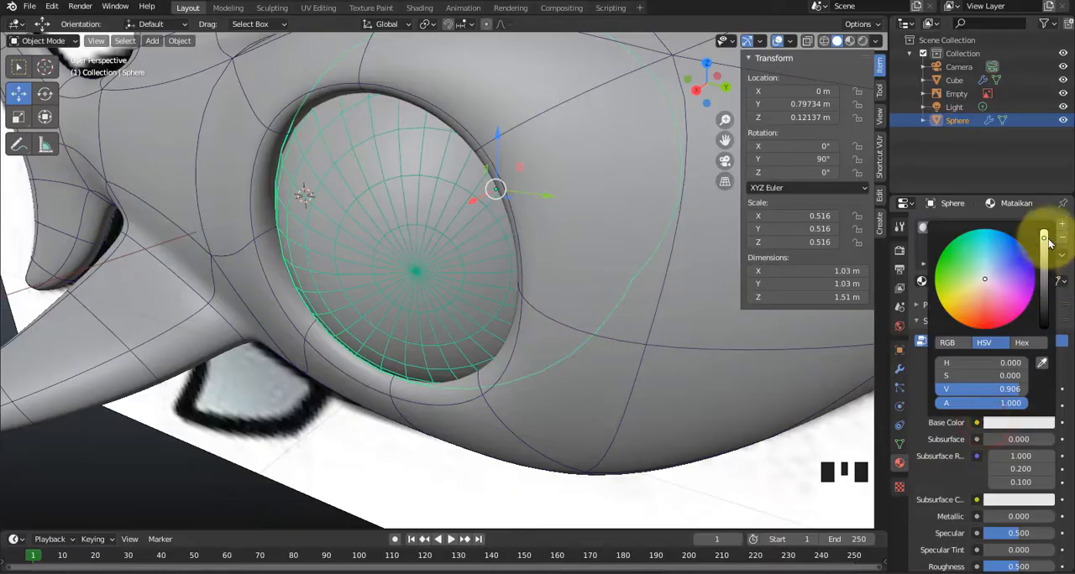
{"action": "left_click_drag", "start_coordinate": [1046, 240], "coordinate": [1043, 234]}
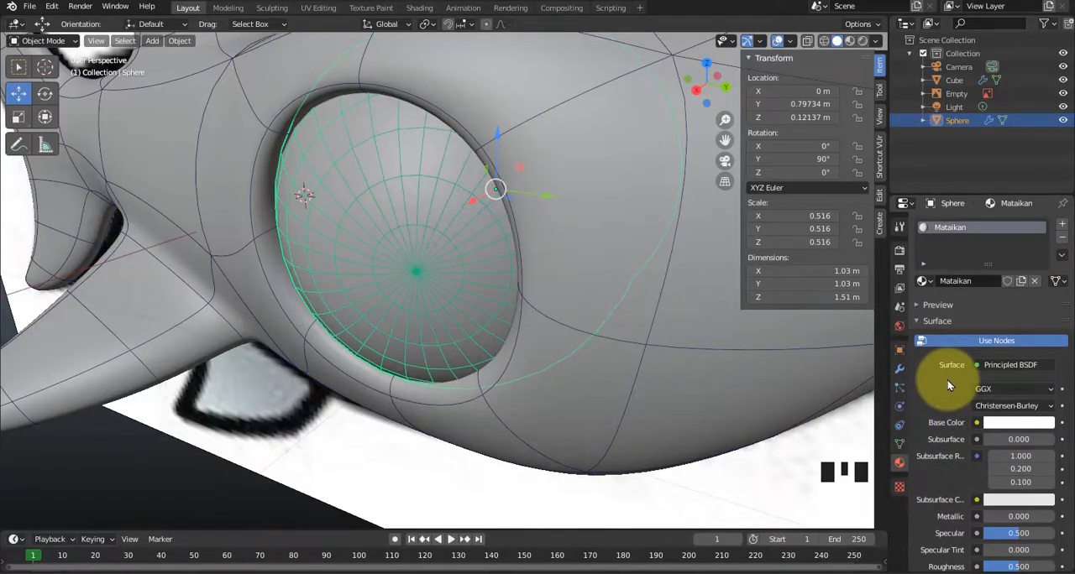
{"action": "scroll", "coordinate": [948, 385], "scroll_direction": "down", "scroll_amount": 1}
Check the white eyeball in material preview shading from several angles, and return to solid shading.
{"action": "left_click", "coordinate": [850, 41]}
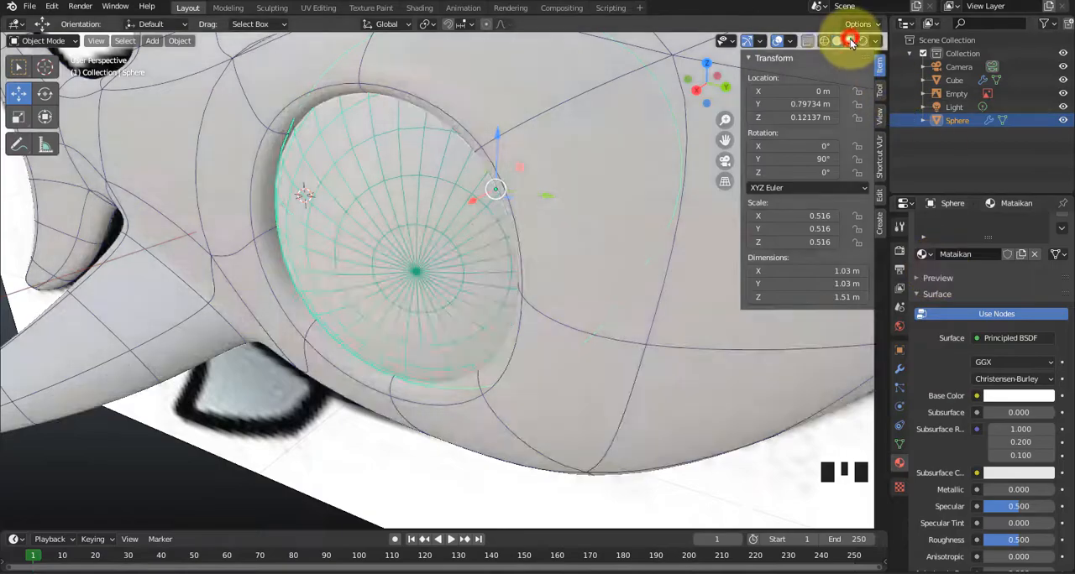
{"action": "middle_click_drag", "start_coordinate": [554, 328], "coordinate": [547, 308]}
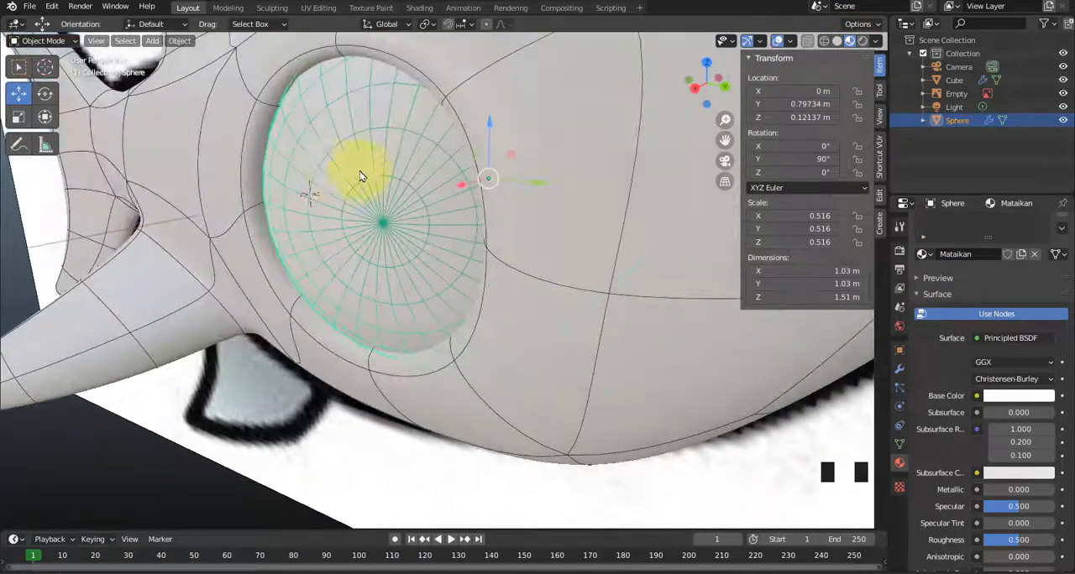
{"action": "middle_click_drag", "start_coordinate": [418, 267], "coordinate": [413, 312]}
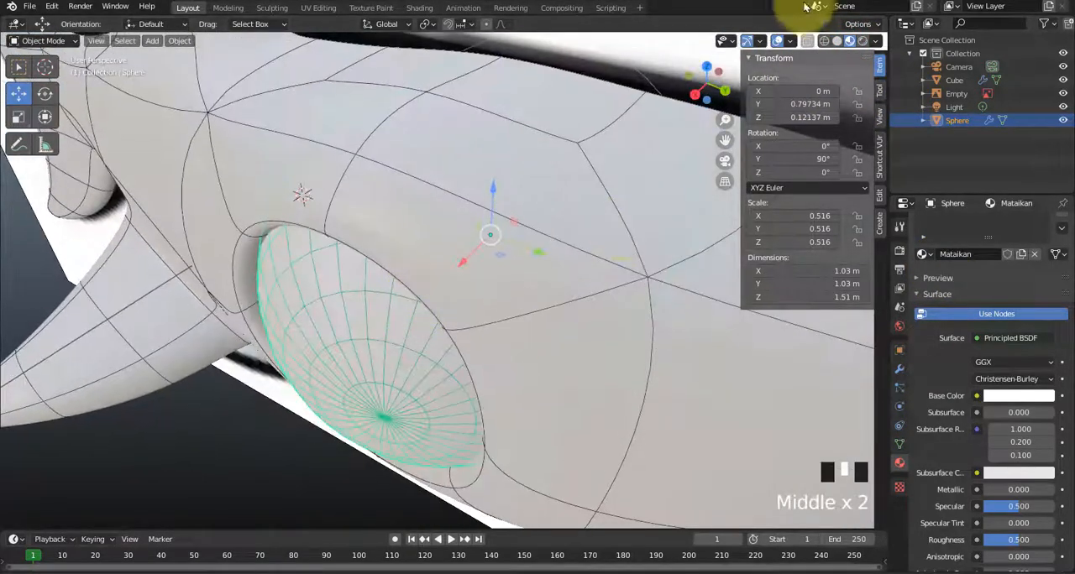
{"action": "left_click", "coordinate": [836, 41]}
{"action": "middle_click_drag", "start_coordinate": [610, 292], "coordinate": [633, 284]}
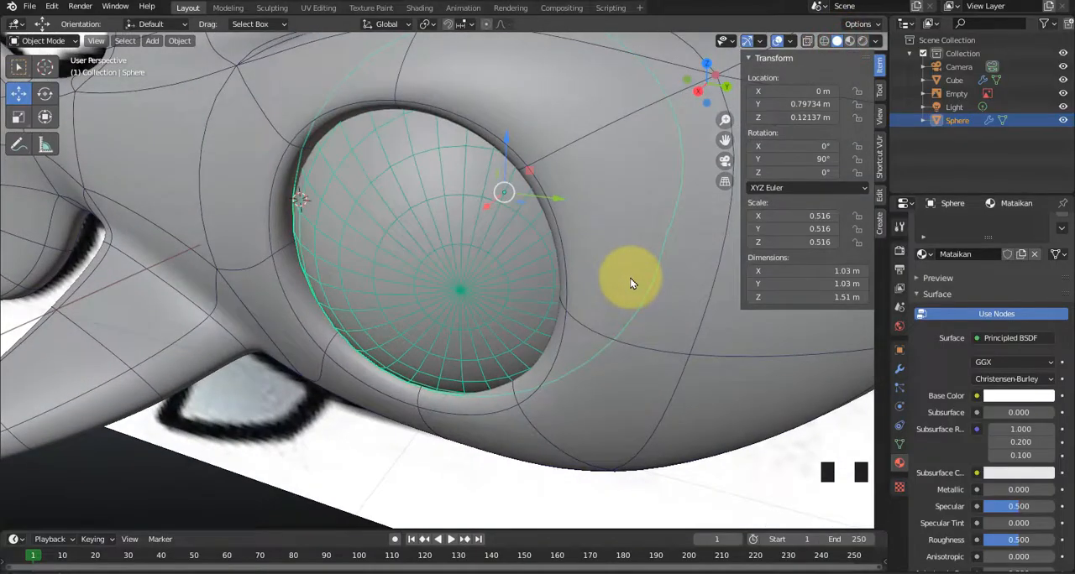
Enter Edit Mode on the eyeball and add a second material slot with a new material named Mataikanitem.
{"action": "key", "text": "Tab"}
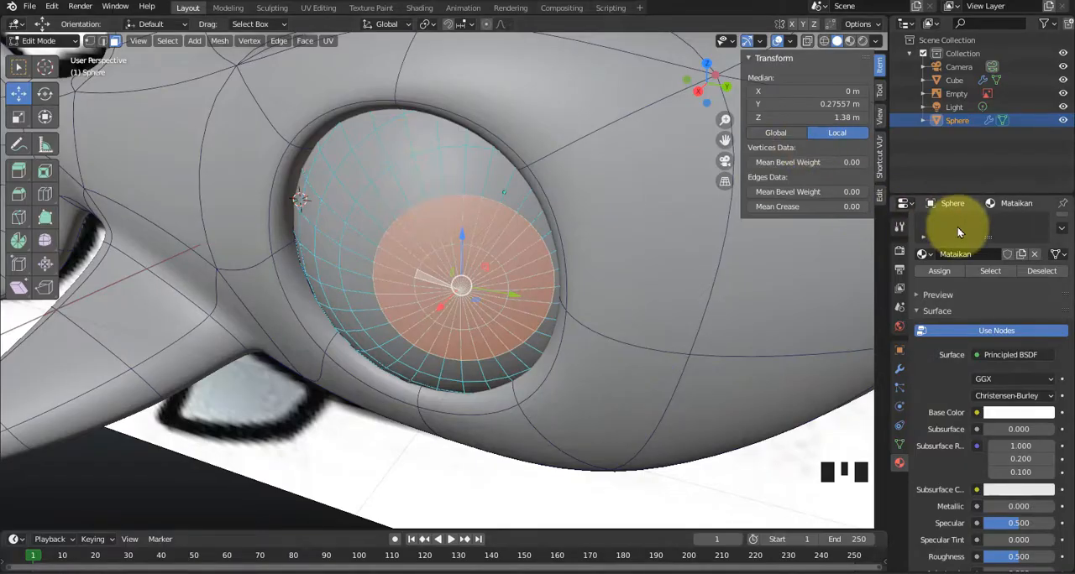
{"action": "scroll", "coordinate": [959, 231], "scroll_direction": "up", "scroll_amount": 1}
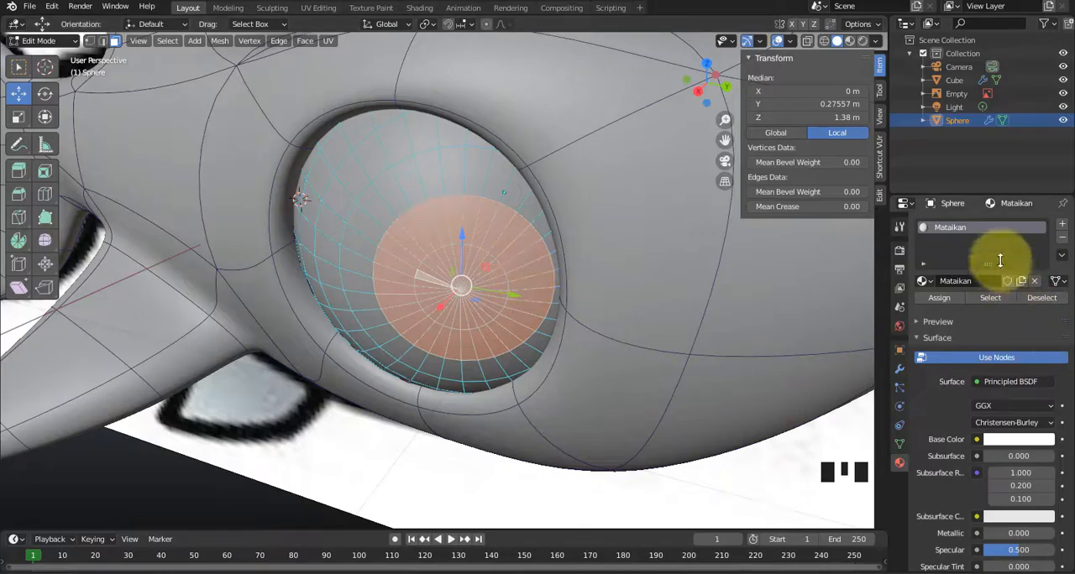
{"action": "left_click", "coordinate": [1063, 229]}
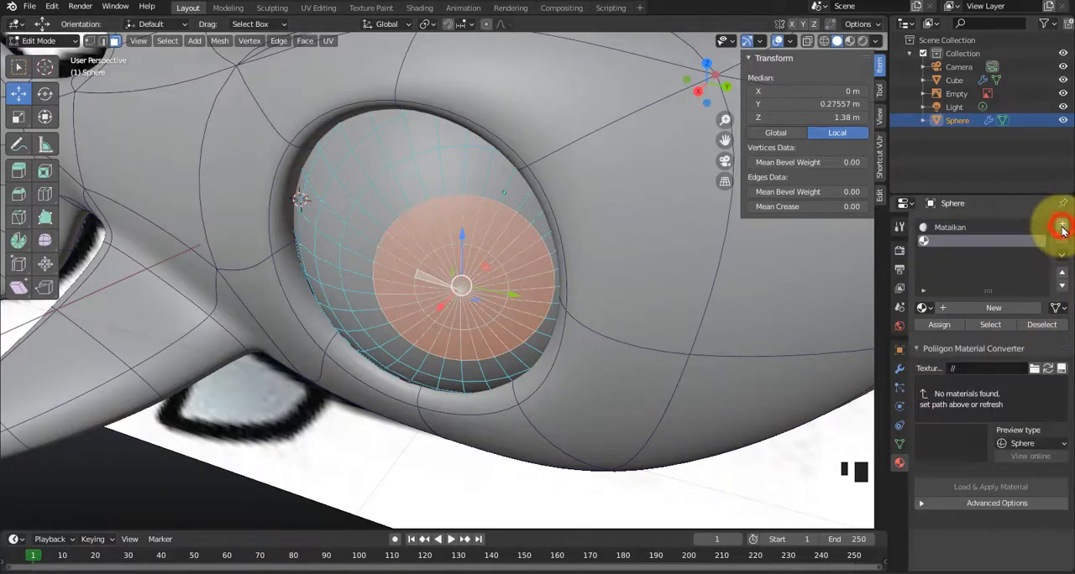
{"action": "left_click", "coordinate": [970, 310]}
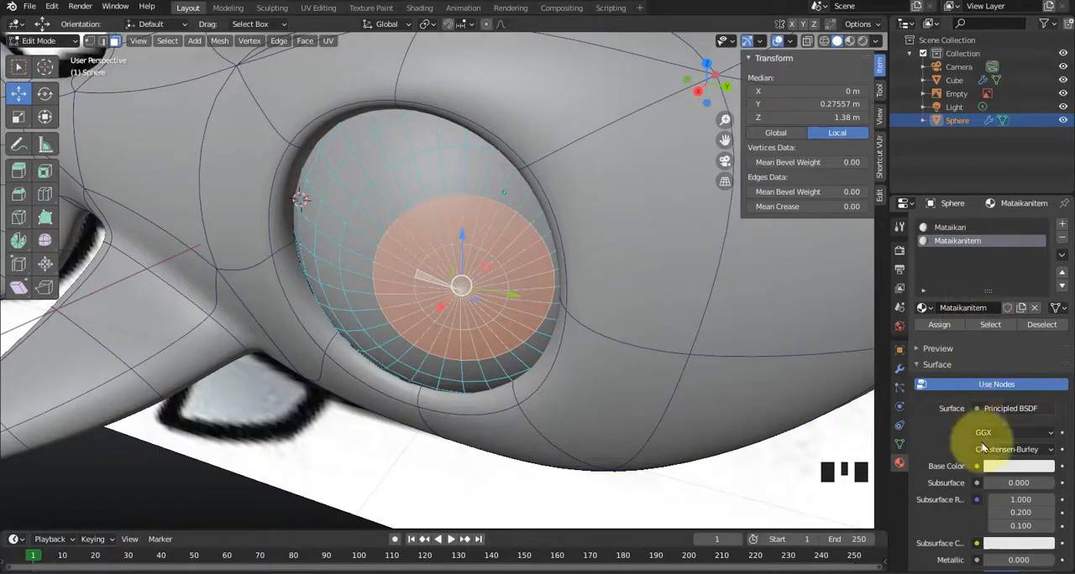
Set the Mataikanitem base color to blue-violet, assign it to the selected pupil faces, and show the model in material preview.
{"action": "left_click", "coordinate": [1008, 467]}
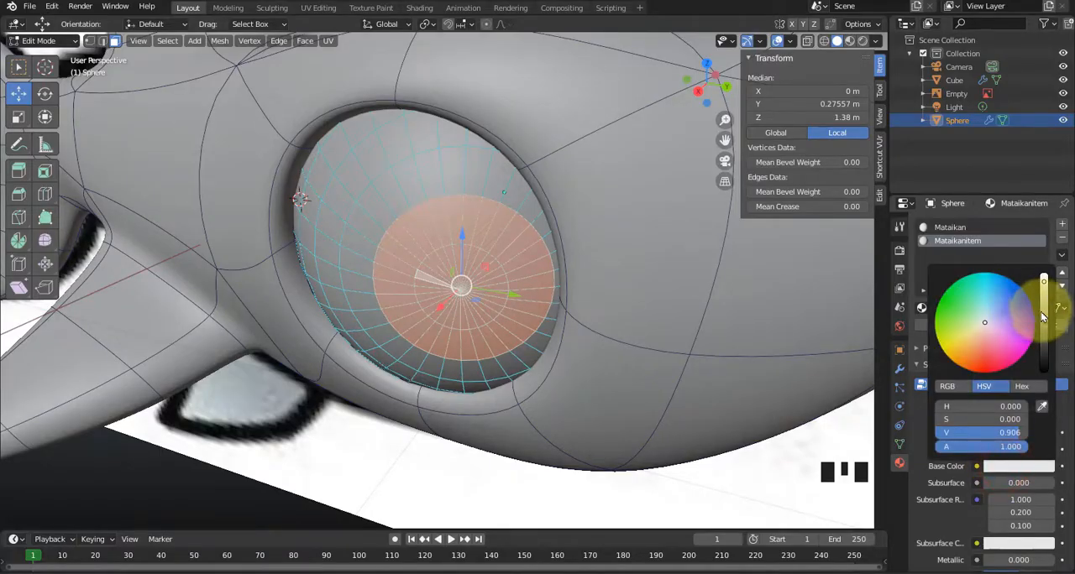
{"action": "left_click_drag", "start_coordinate": [1044, 313], "coordinate": [1041, 407]}
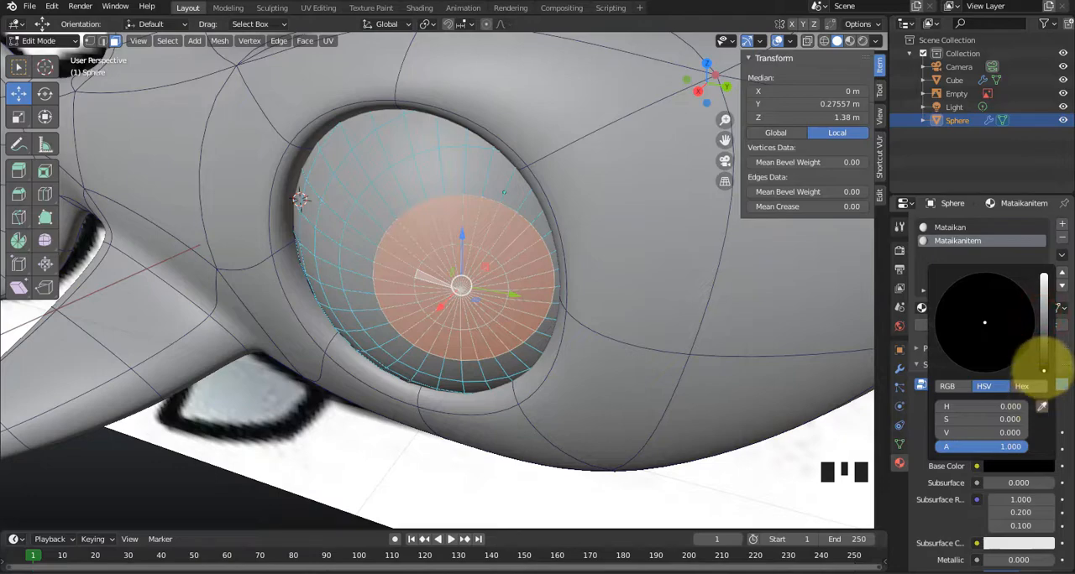
{"action": "mouse_move", "coordinate": [1043, 370]}
{"action": "left_mouse_down"}
{"action": "mouse_move", "coordinate": [1043, 304]}
{"action": "mouse_move", "coordinate": [1008, 294]}
{"action": "mouse_move", "coordinate": [1022, 294]}
{"action": "mouse_move", "coordinate": [1026, 321]}
{"action": "left_mouse_up"}
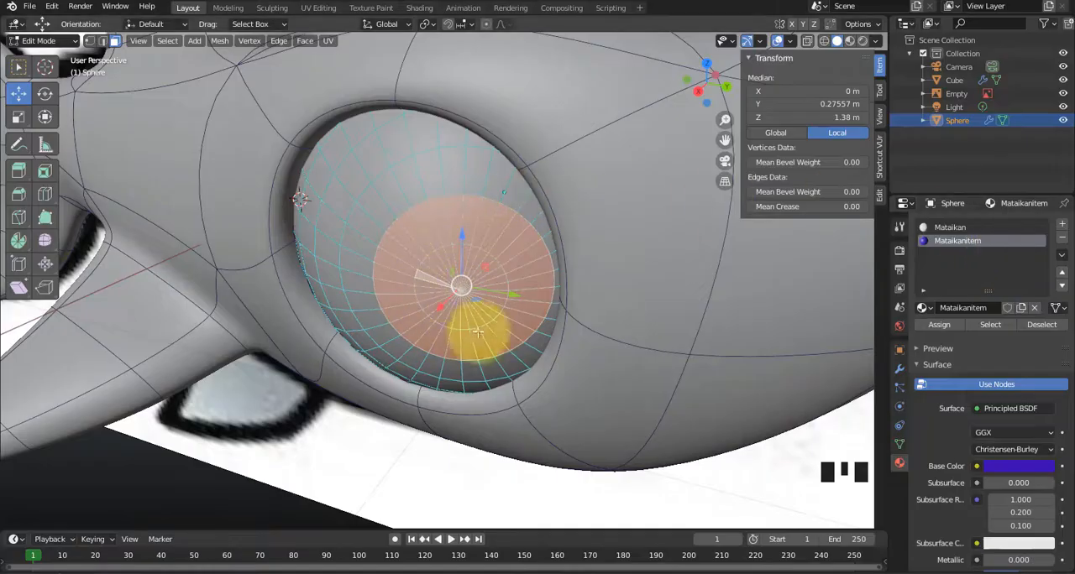
{"action": "left_click", "coordinate": [947, 324]}
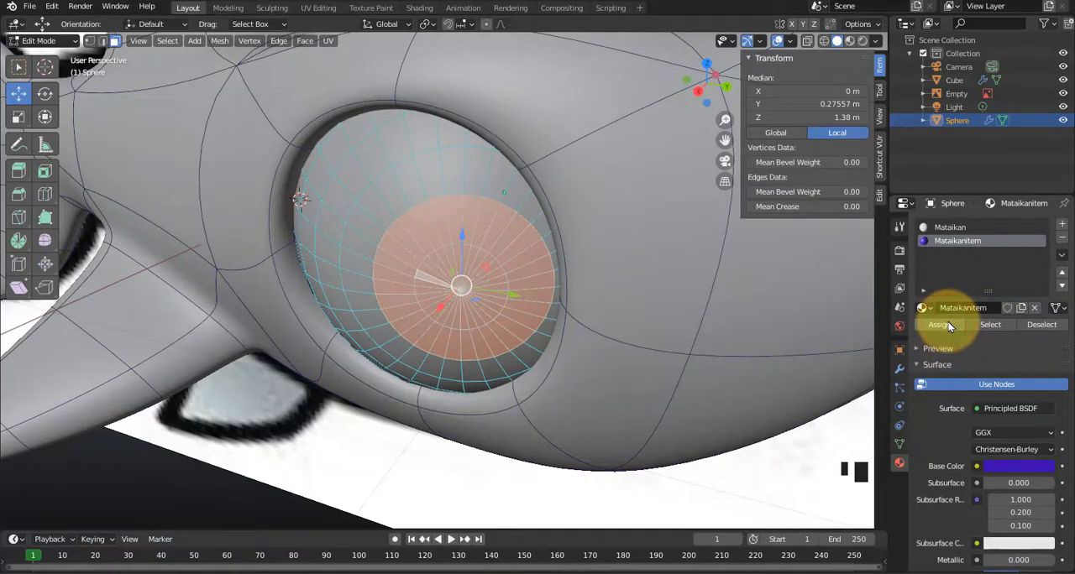
{"action": "left_click", "coordinate": [850, 45]}
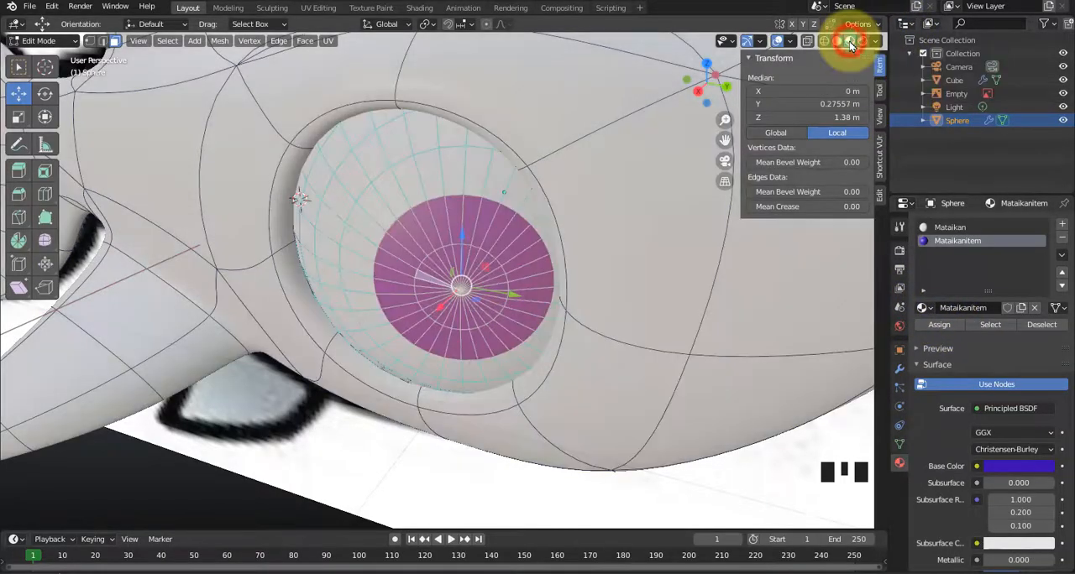
{"action": "mouse_move", "coordinate": [599, 324]}
{"action": "middle_mouse_down"}
{"action": "mouse_move", "coordinate": [568, 307]}
{"action": "mouse_move", "coordinate": [584, 319]}
{"action": "middle_mouse_up"}
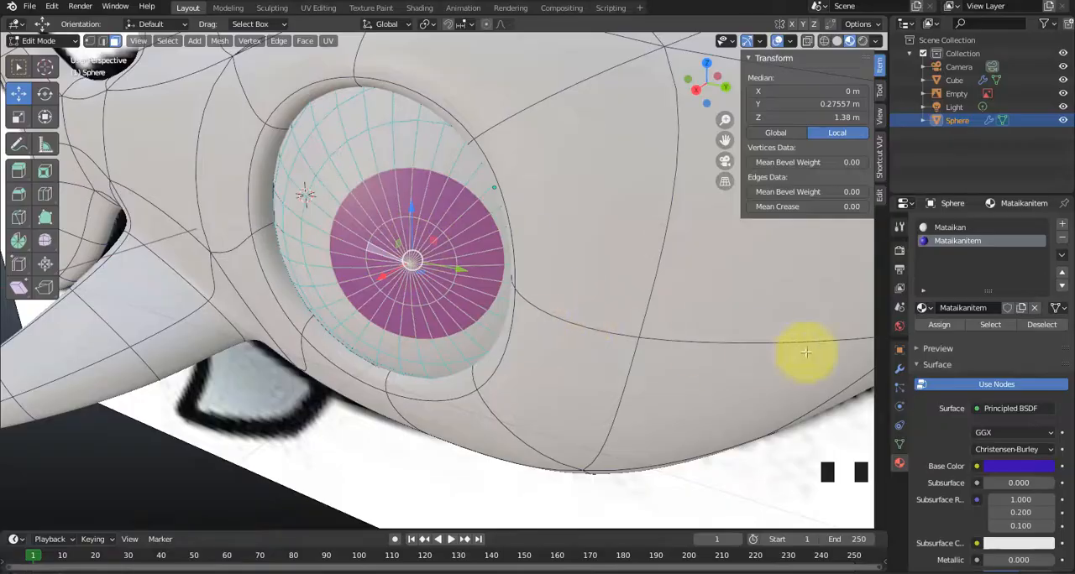
Darken the Mataikanitem base color to a deep navy violet and leave Edit Mode.
{"action": "left_click", "coordinate": [999, 468]}
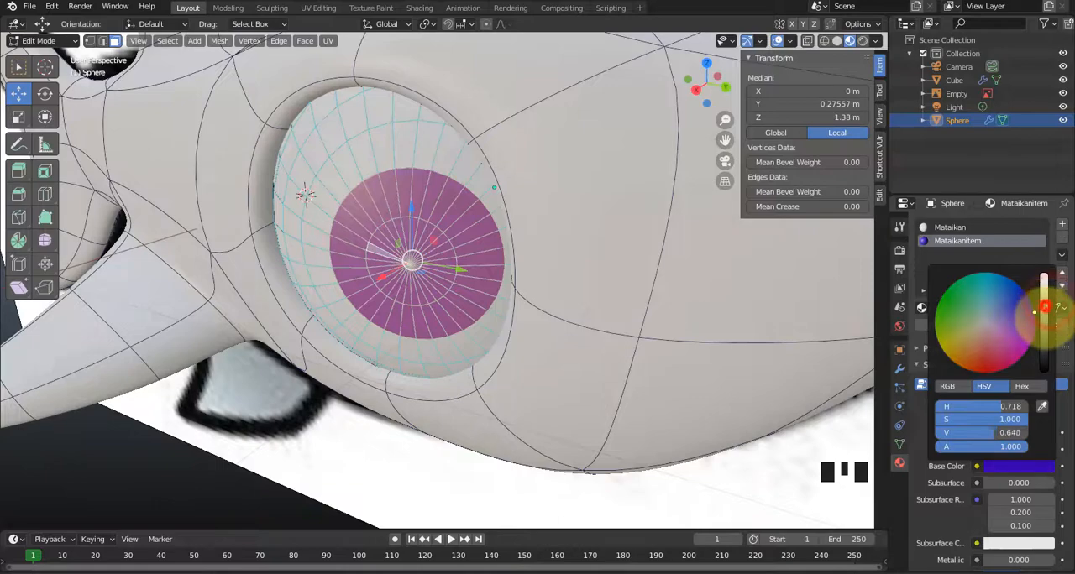
{"action": "left_click_drag", "start_coordinate": [1044, 307], "coordinate": [1044, 337]}
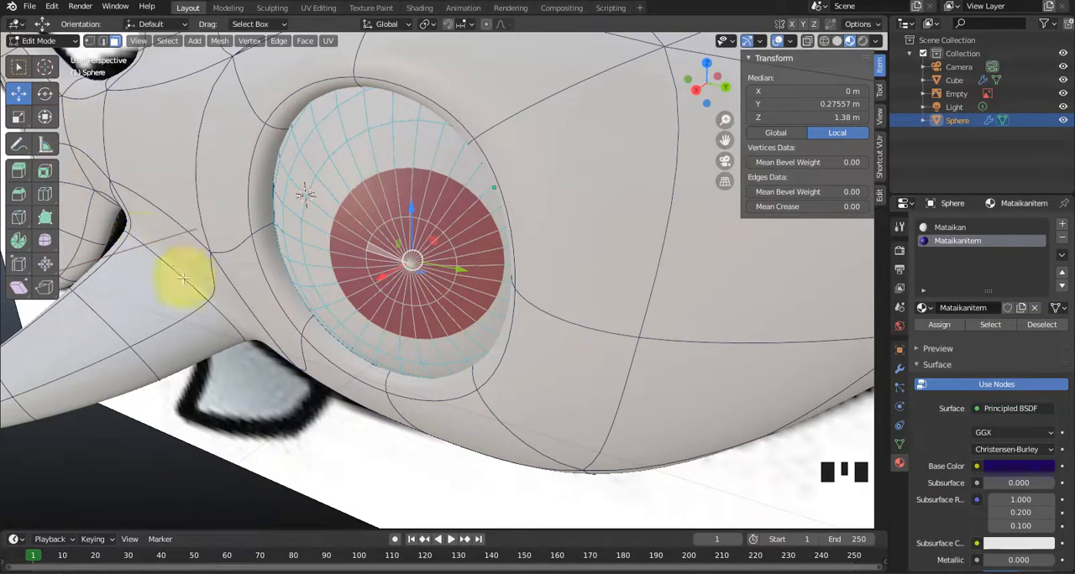
{"action": "key", "text": "Tab"}
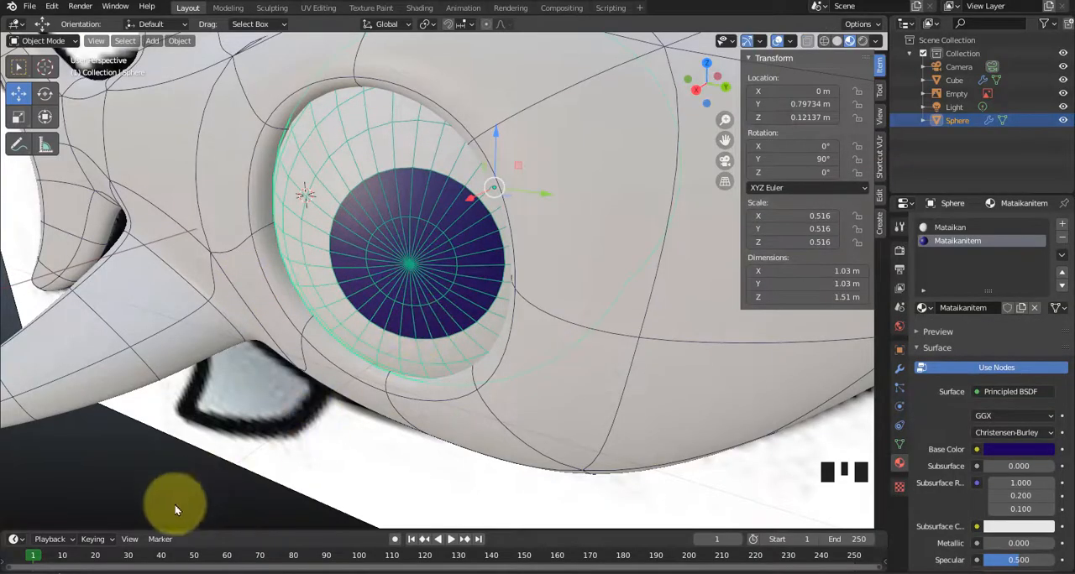
Select the shark body mesh in Object Mode and frame its eye and underside.
{"action": "scroll", "coordinate": [173, 503], "scroll_direction": "down", "scroll_amount": 3}
{"action": "middle_click_drag", "start_coordinate": [294, 388], "coordinate": [591, 333]}
{"action": "left_click", "coordinate": [579, 273]}
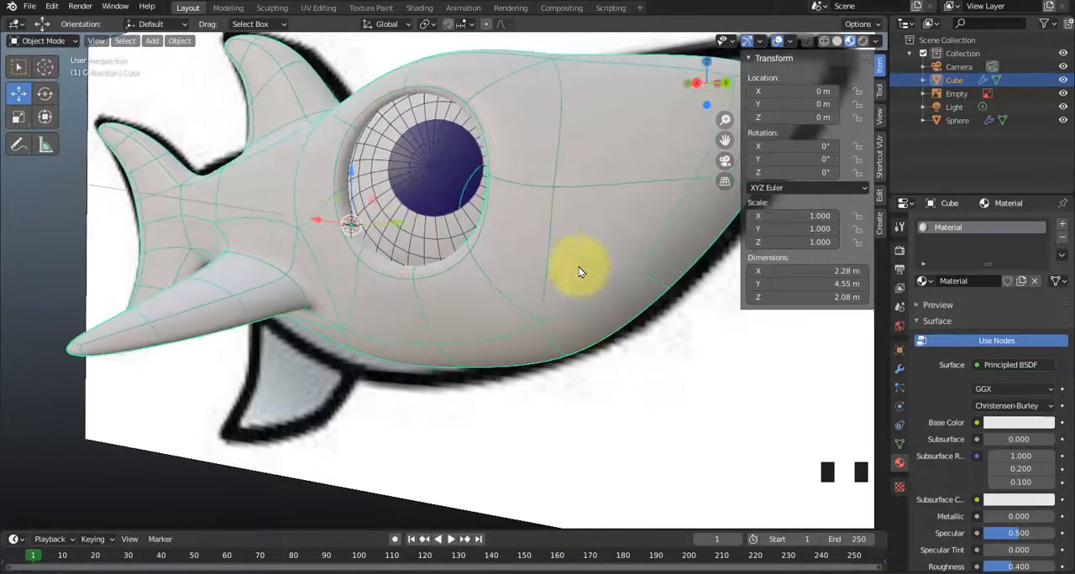
{"action": "middle_click_drag", "start_coordinate": [593, 294], "coordinate": [590, 319]}
{"action": "scroll", "coordinate": [610, 313], "scroll_direction": "up", "scroll_amount": 3}
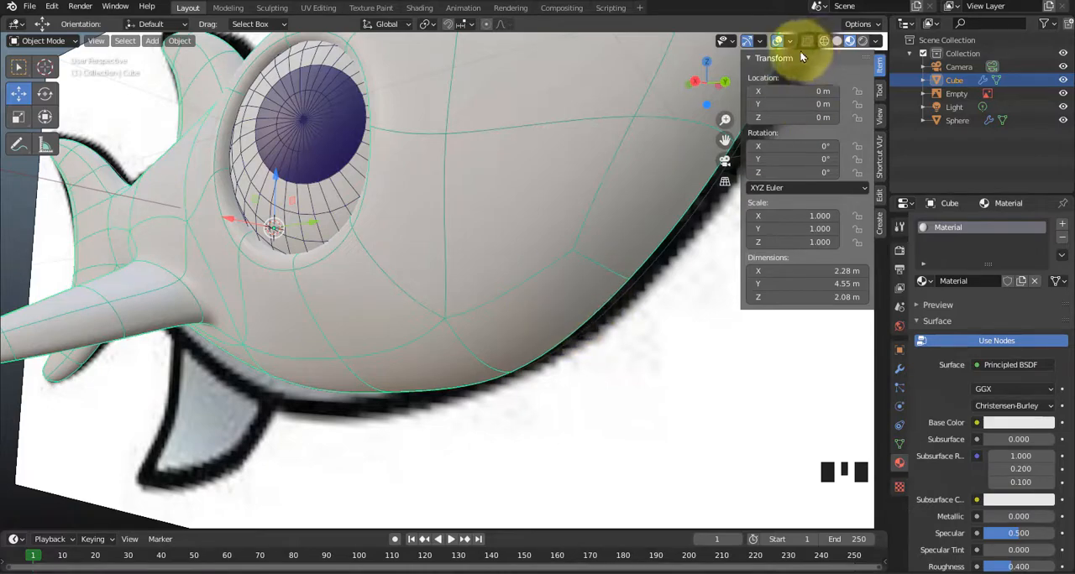
Hide the Empty holding the reference image and switch the viewport to solid shading.
{"action": "left_click", "coordinate": [1063, 107]}
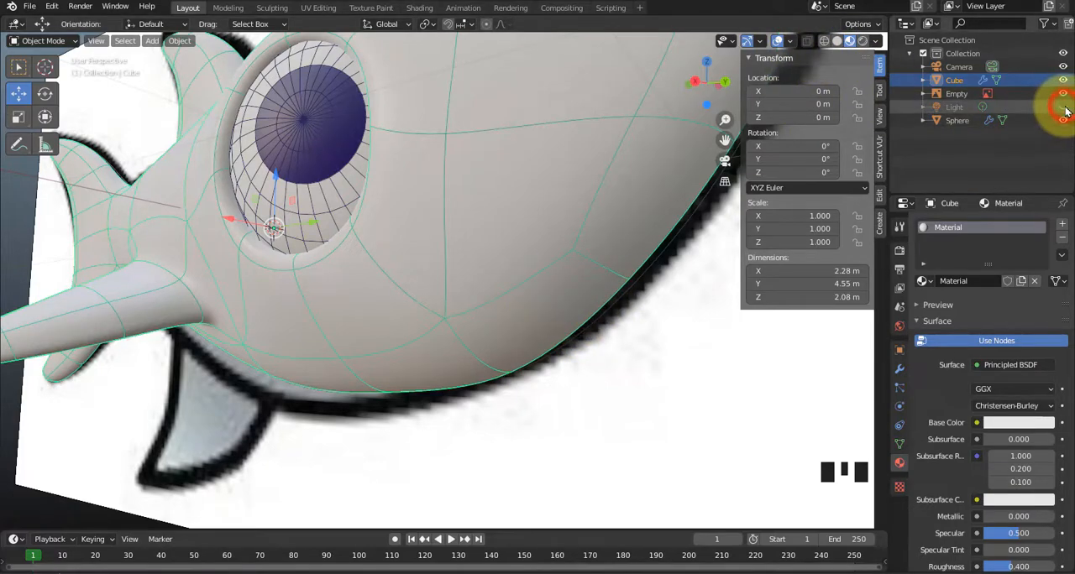
{"action": "left_click", "coordinate": [1063, 108]}
{"action": "left_click", "coordinate": [1063, 93]}
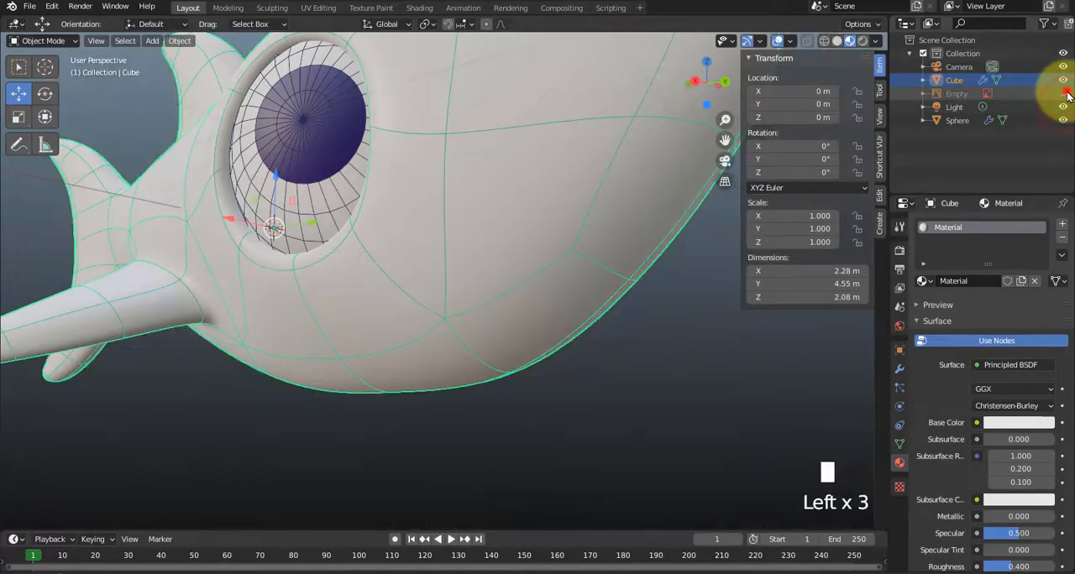
{"action": "left_click", "coordinate": [836, 42]}
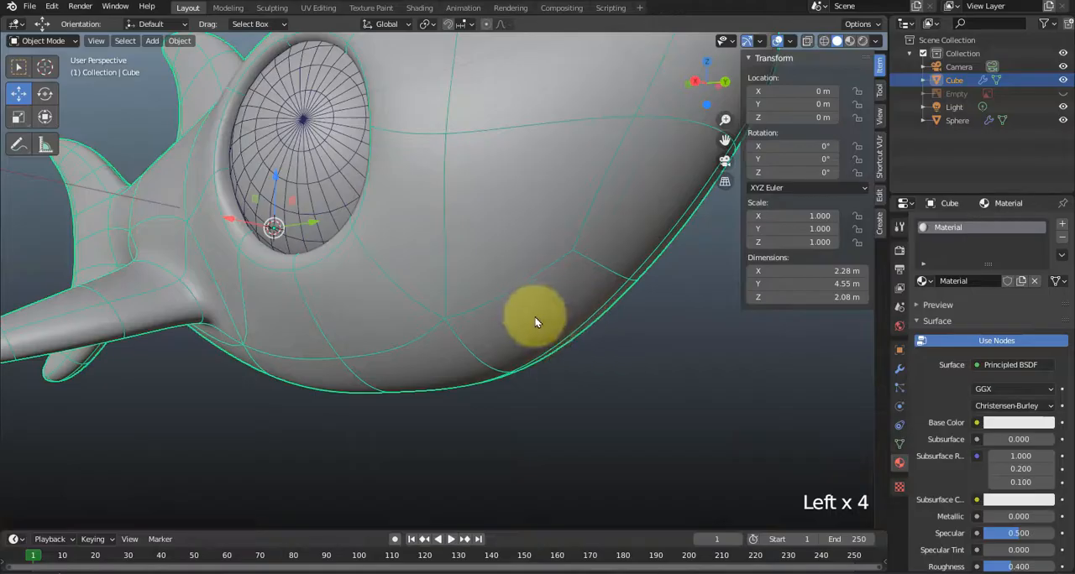
Enter Edit Mode on the shark body and knife-cut a small four-point mouth outline beneath the snout, against the mirror centre line.
{"action": "middle_click_drag", "start_coordinate": [532, 319], "coordinate": [557, 335]}
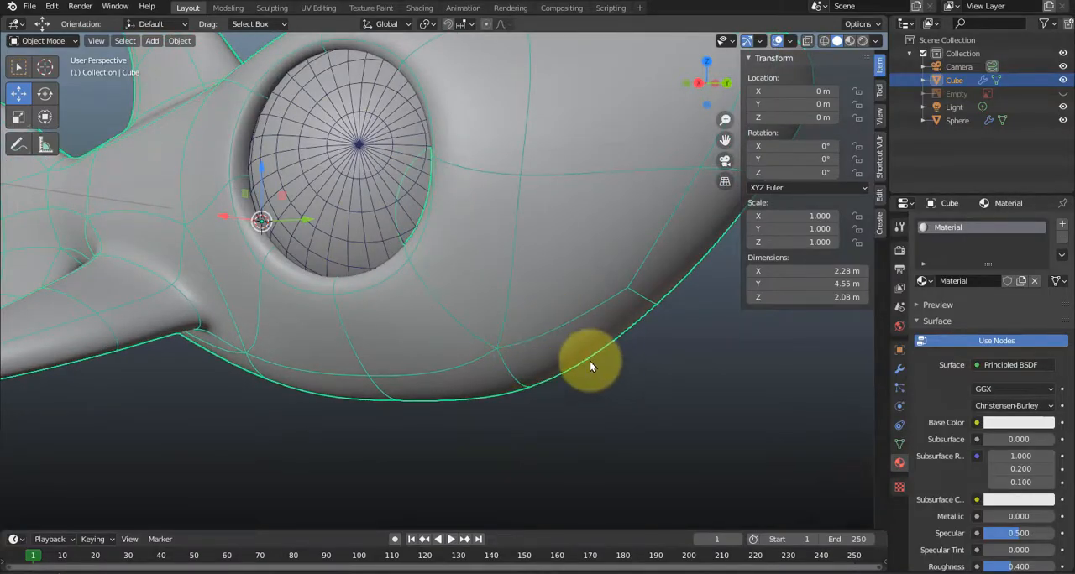
{"action": "middle_click_drag", "start_coordinate": [620, 341], "coordinate": [613, 306]}
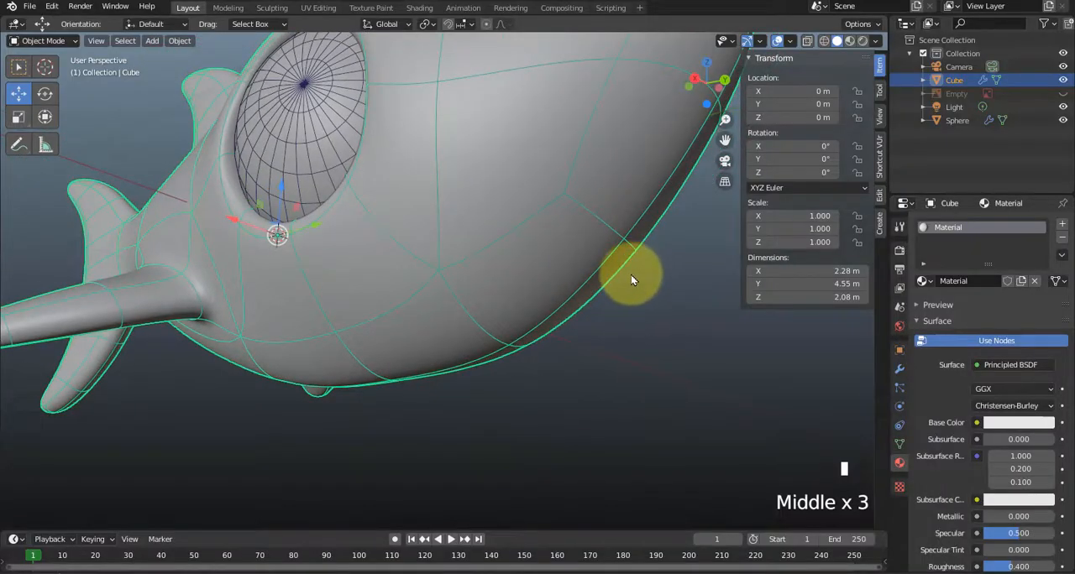
{"action": "key", "text": "k"}
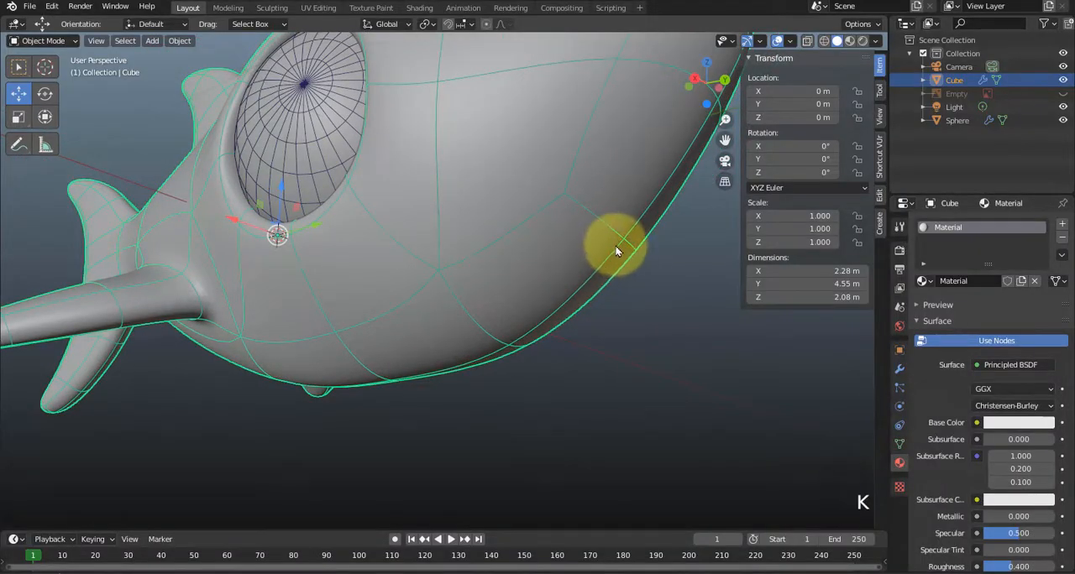
{"action": "key", "text": "Tab"}
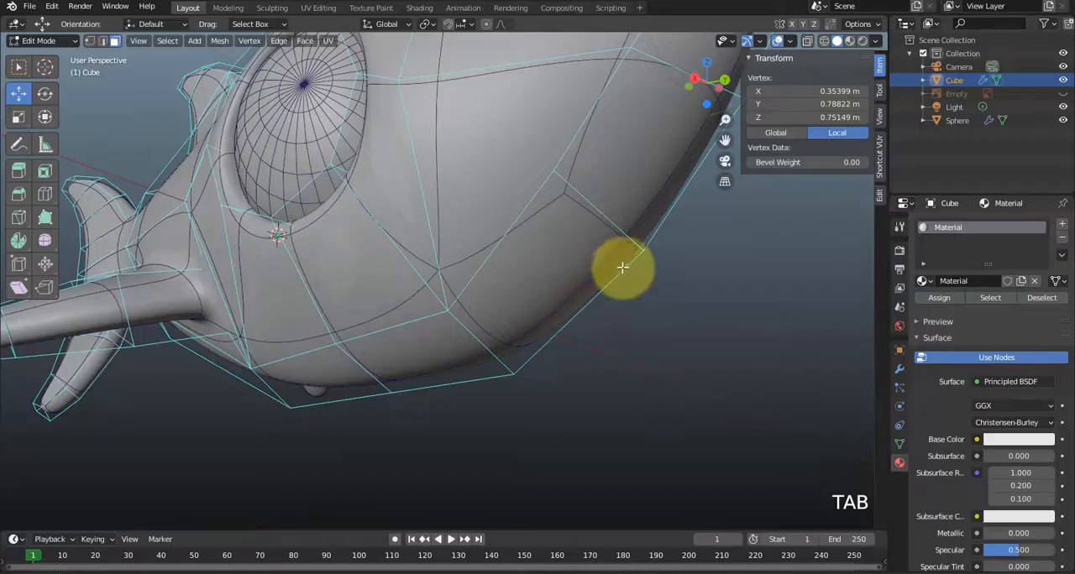
{"action": "middle_click_drag", "start_coordinate": [611, 281], "coordinate": [622, 307]}
{"action": "key", "text": "k"}
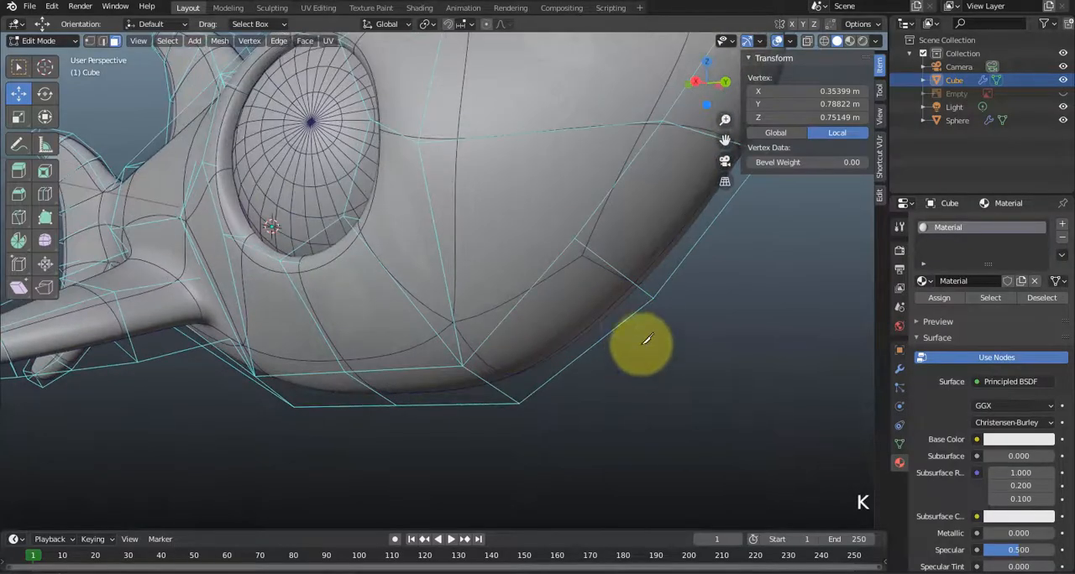
{"action": "left_click", "coordinate": [630, 315]}
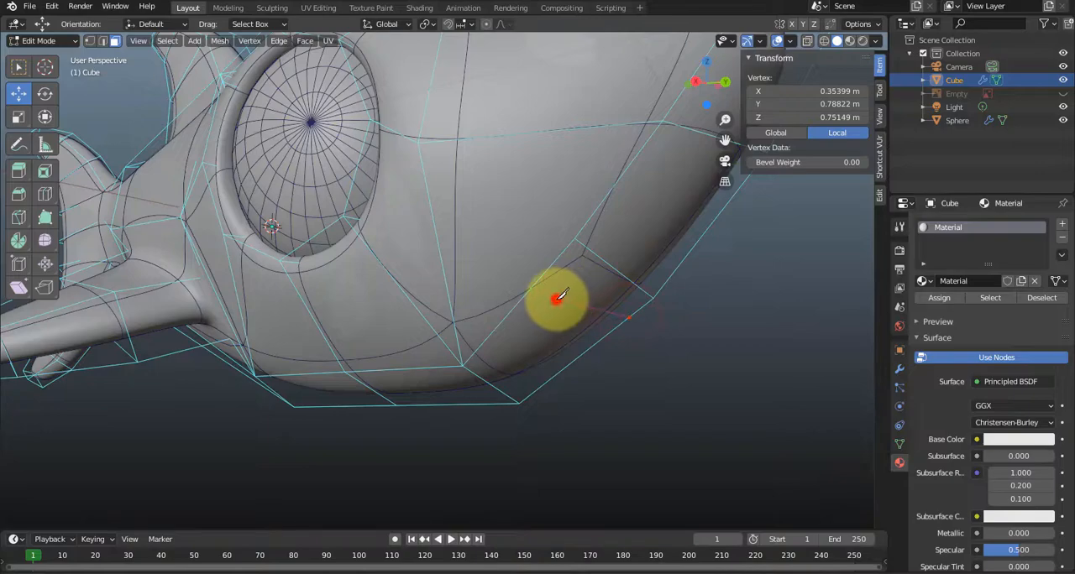
{"action": "left_click", "coordinate": [557, 299]}
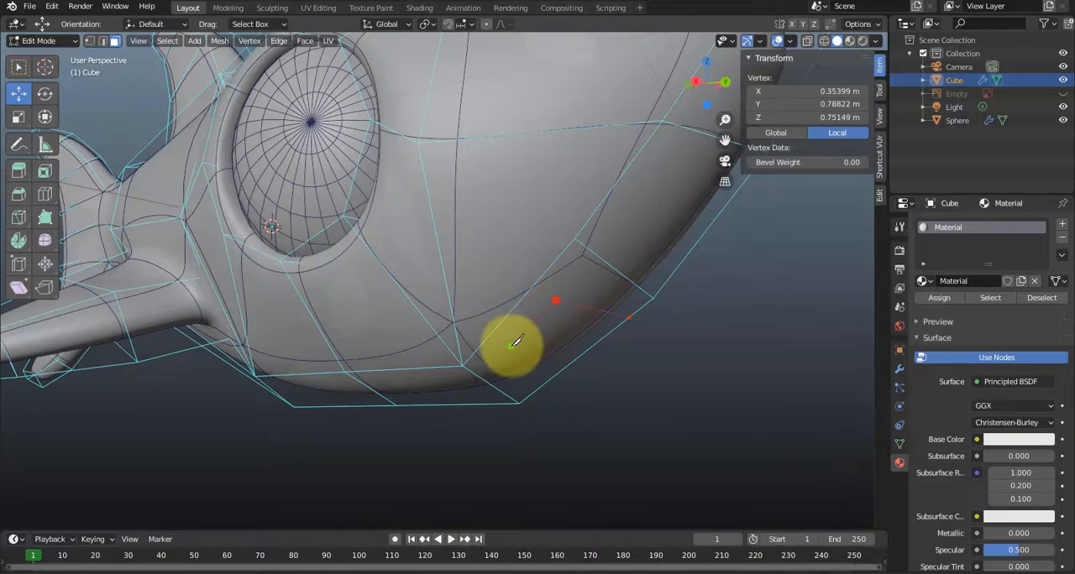
{"action": "left_click", "coordinate": [523, 333]}
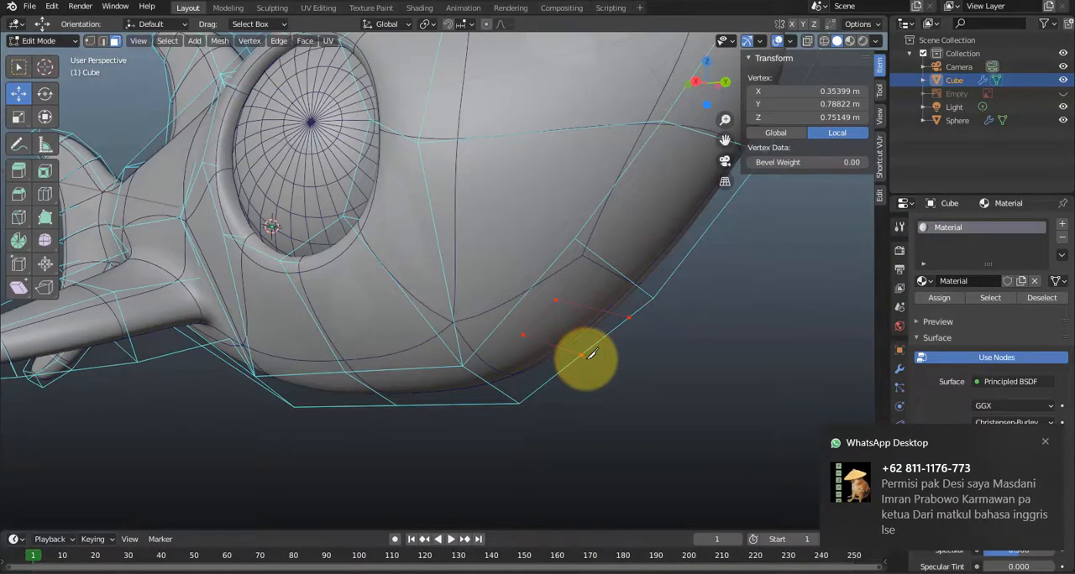
{"action": "left_click", "coordinate": [587, 358]}
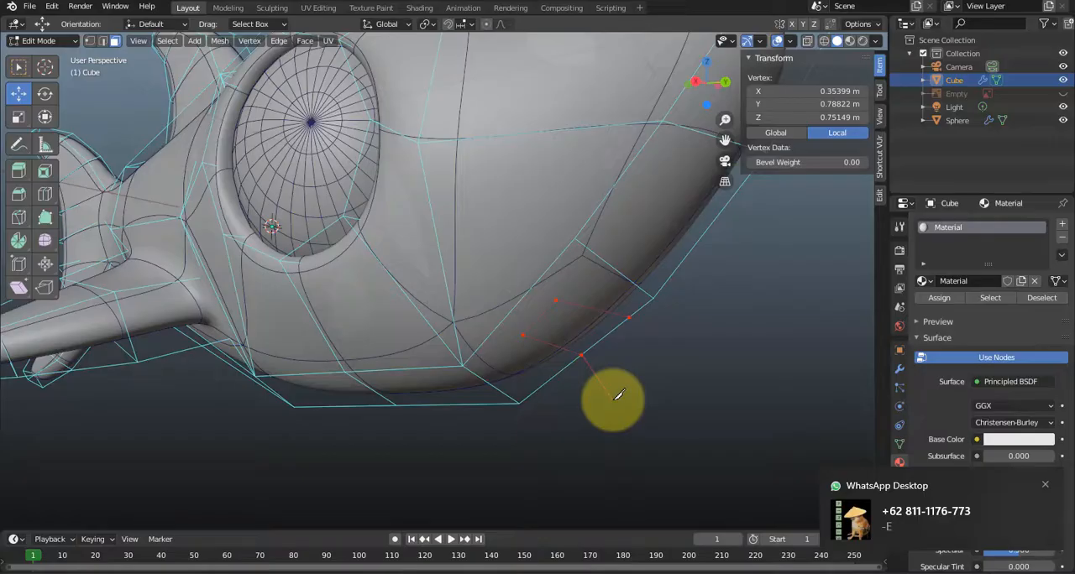
{"action": "key", "text": "Return"}
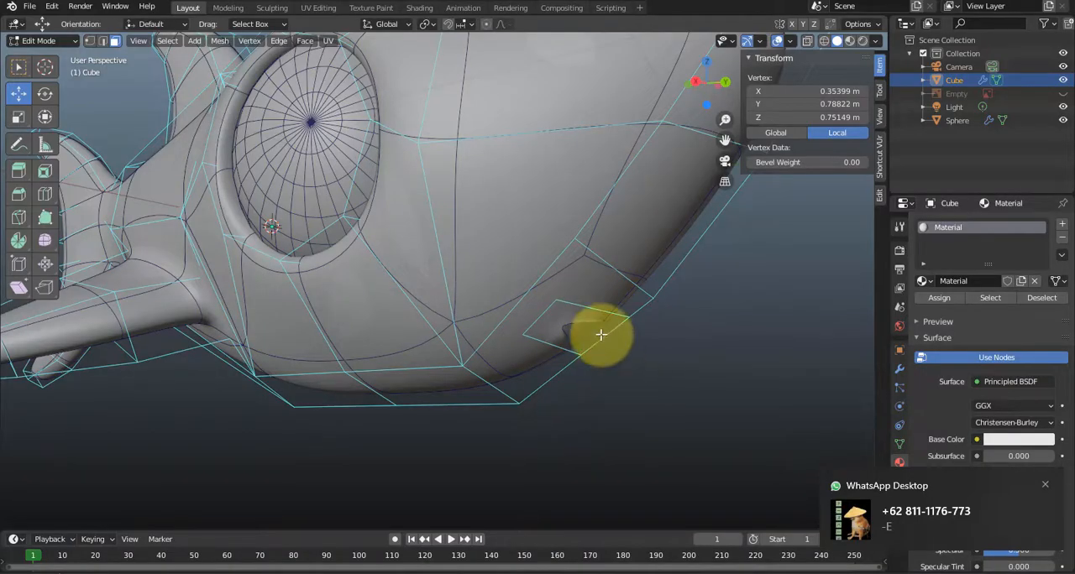
Connect the upper and lower outer corners of the mouth cut to the neighbouring body vertices with new edges.
{"action": "key", "text": "1"}
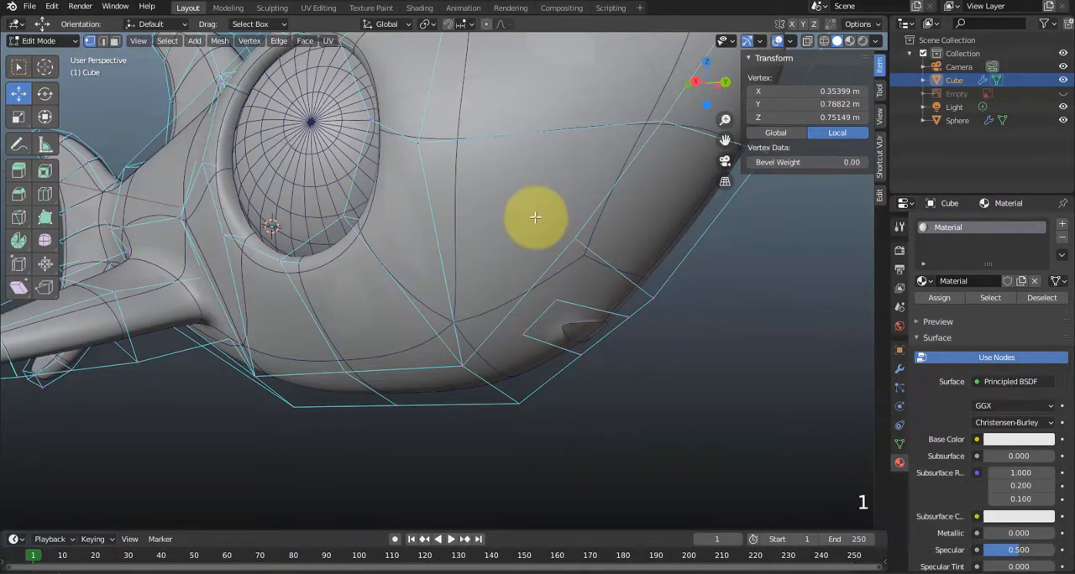
{"action": "left_click_drag", "start_coordinate": [532, 216], "coordinate": [610, 313]}
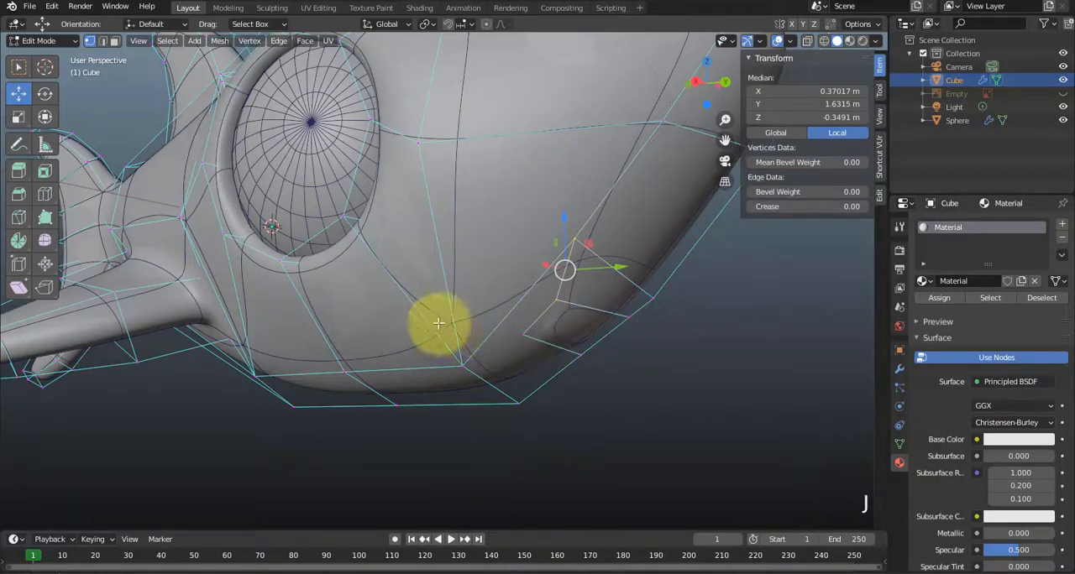
{"action": "left_click_drag", "start_coordinate": [439, 324], "coordinate": [550, 381]}
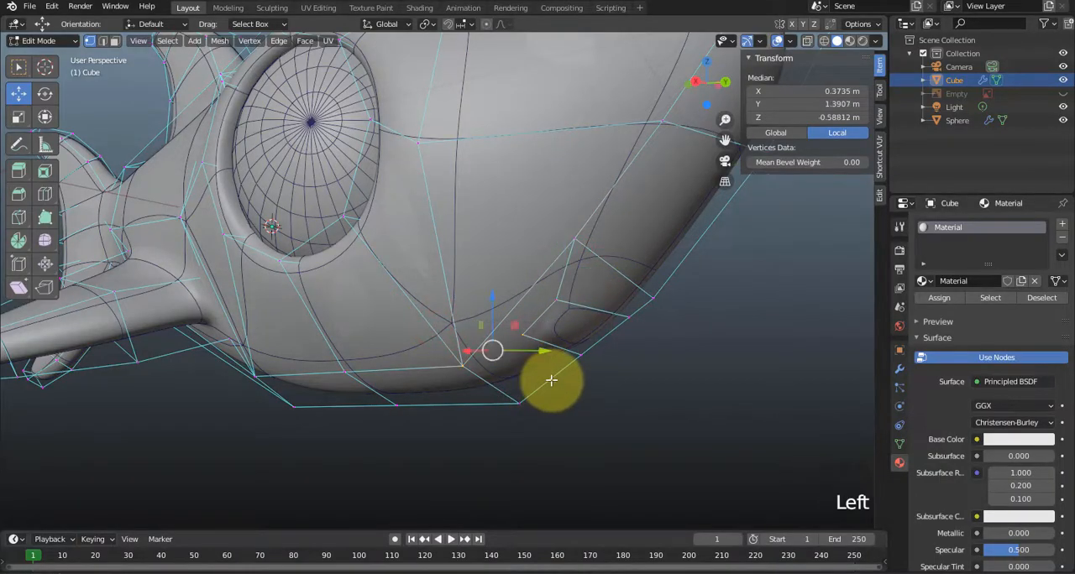
{"action": "key", "text": "j"}
{"action": "left_click", "coordinate": [616, 391]}
{"action": "middle_click_drag", "start_coordinate": [600, 380], "coordinate": [655, 328]}
{"action": "left_click", "coordinate": [633, 307]}
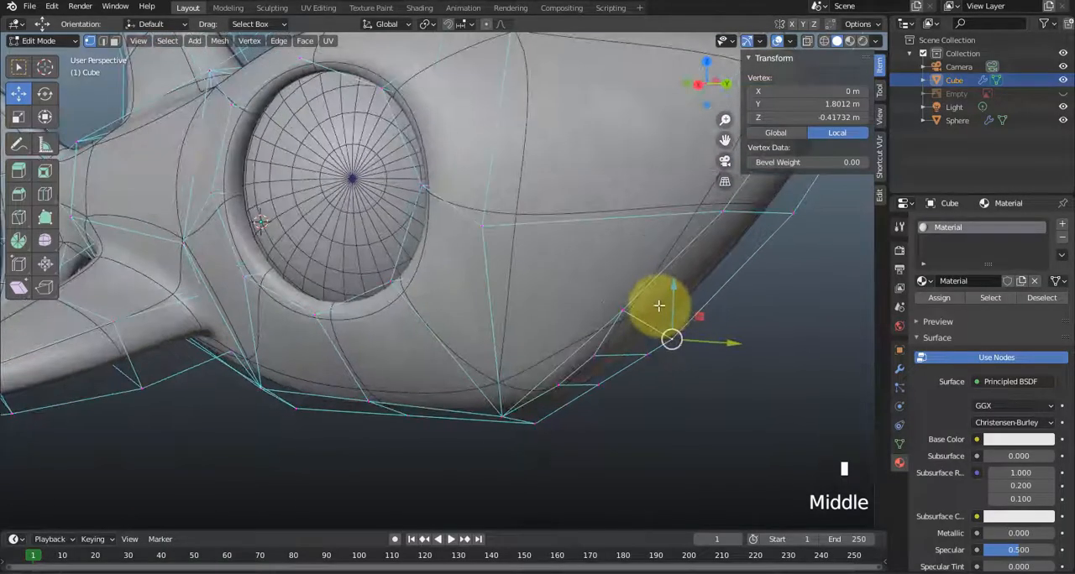
{"action": "left_click_drag", "start_coordinate": [698, 315], "coordinate": [733, 290]}
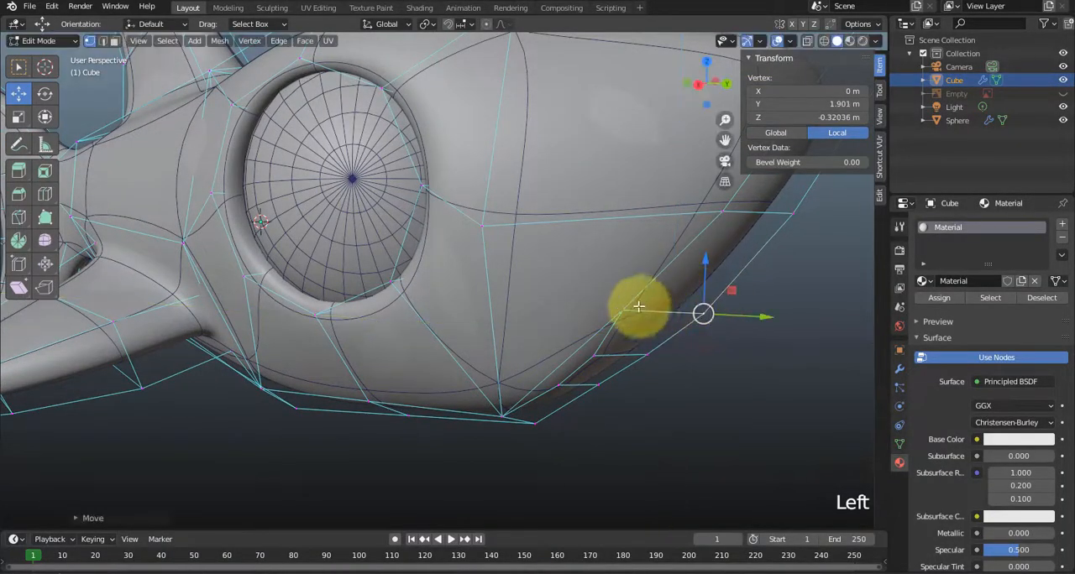
{"action": "left_click", "coordinate": [619, 312]}
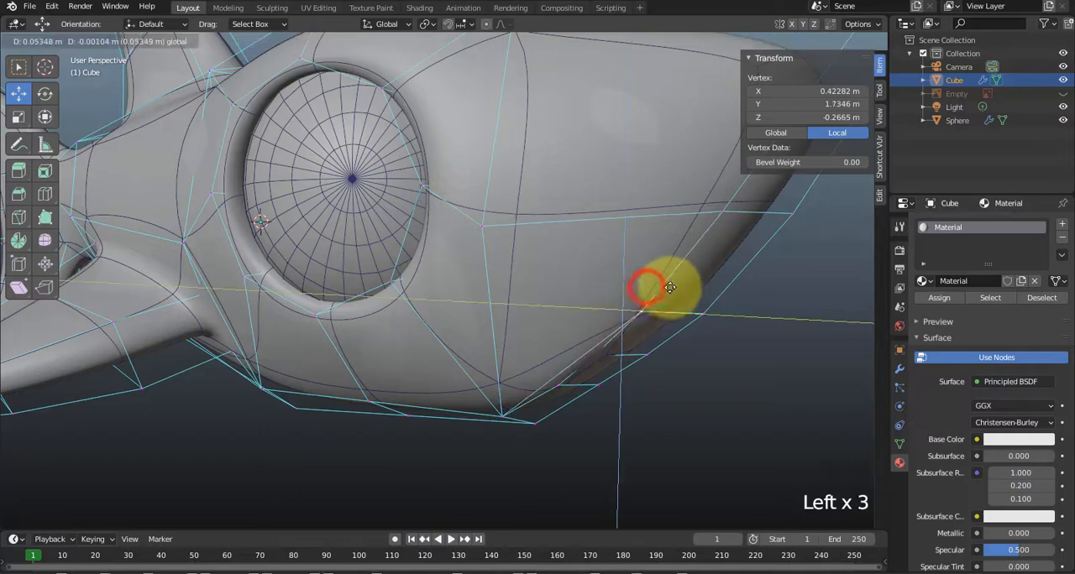
{"action": "key", "text": "ctrl+z"}
{"action": "key", "text": "ctrl+z"}
{"action": "key", "text": "ctrl+z"}
{"action": "key", "text": "ctrl+z"}
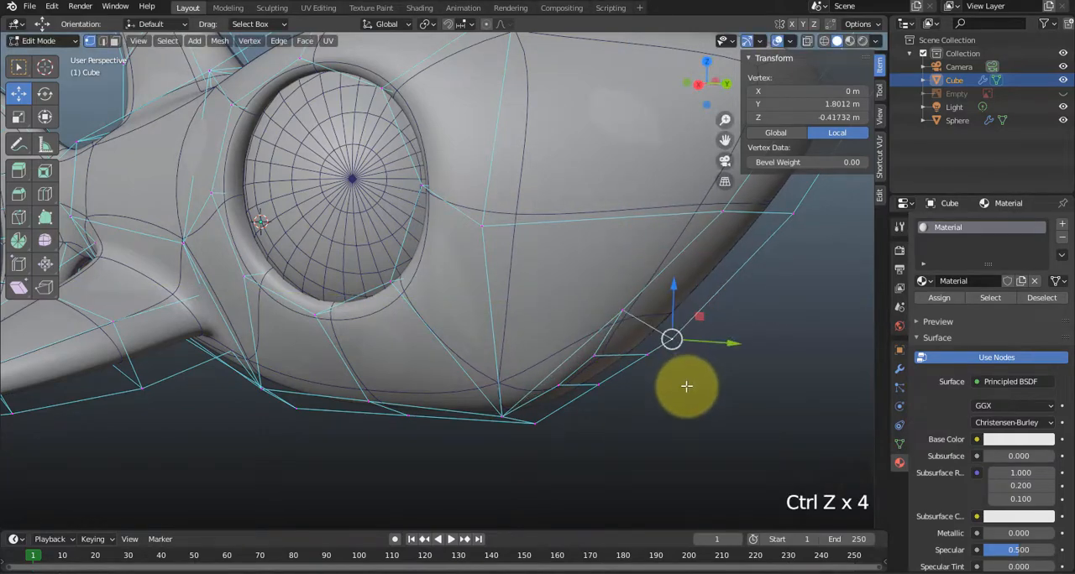
{"action": "middle_click_drag", "start_coordinate": [686, 383], "coordinate": [666, 350]}
{"action": "key", "text": "ctrl+shift+z"}
Select the small mouth face beneath the snout in face mode and dismiss the message notification.
{"action": "left_click", "coordinate": [585, 300]}
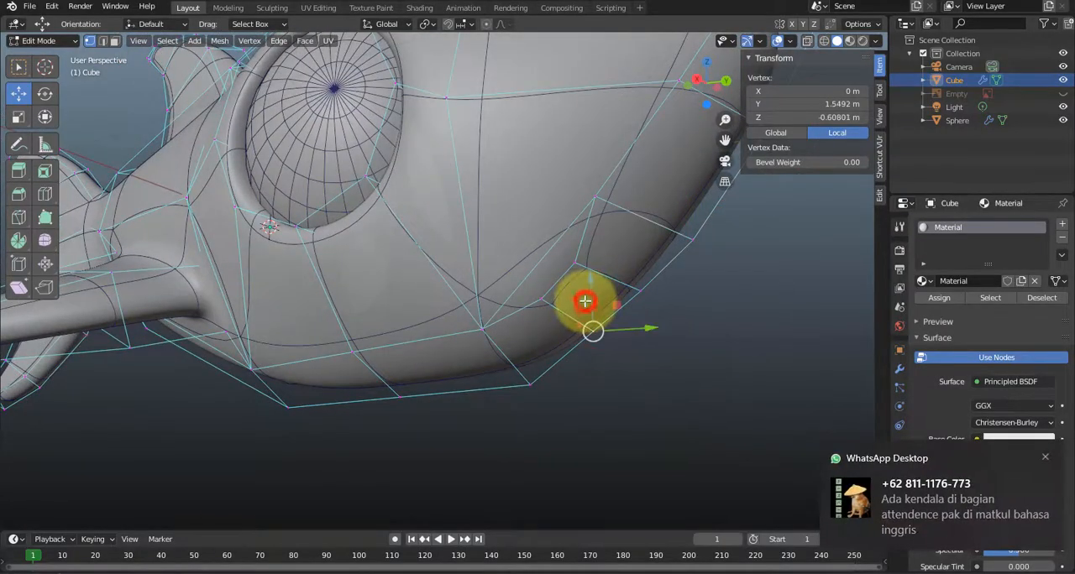
{"action": "key", "text": "3"}
{"action": "left_click", "coordinate": [587, 299]}
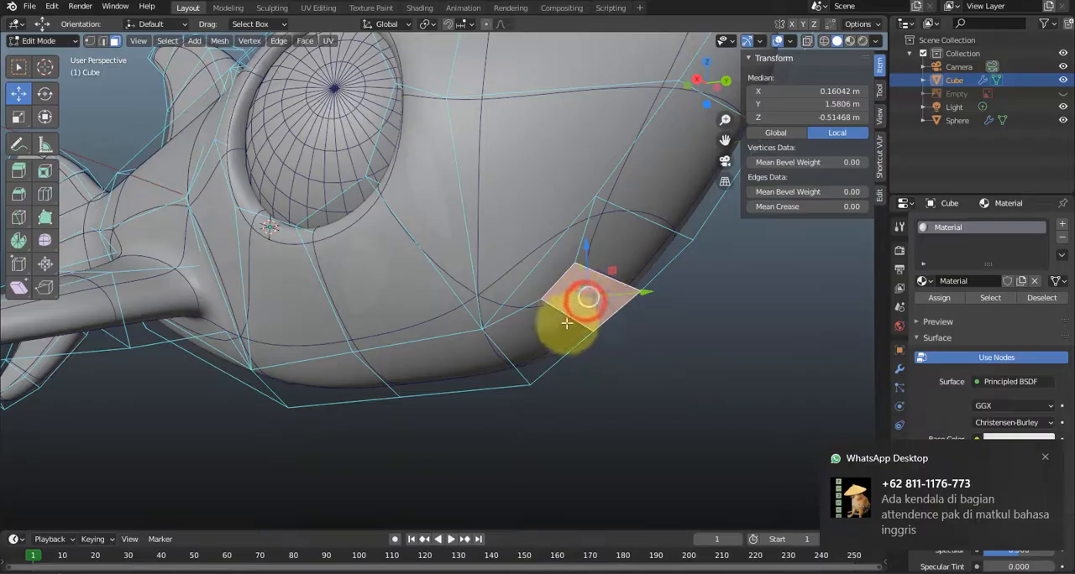
{"action": "key", "text": "KP_Decimal"}
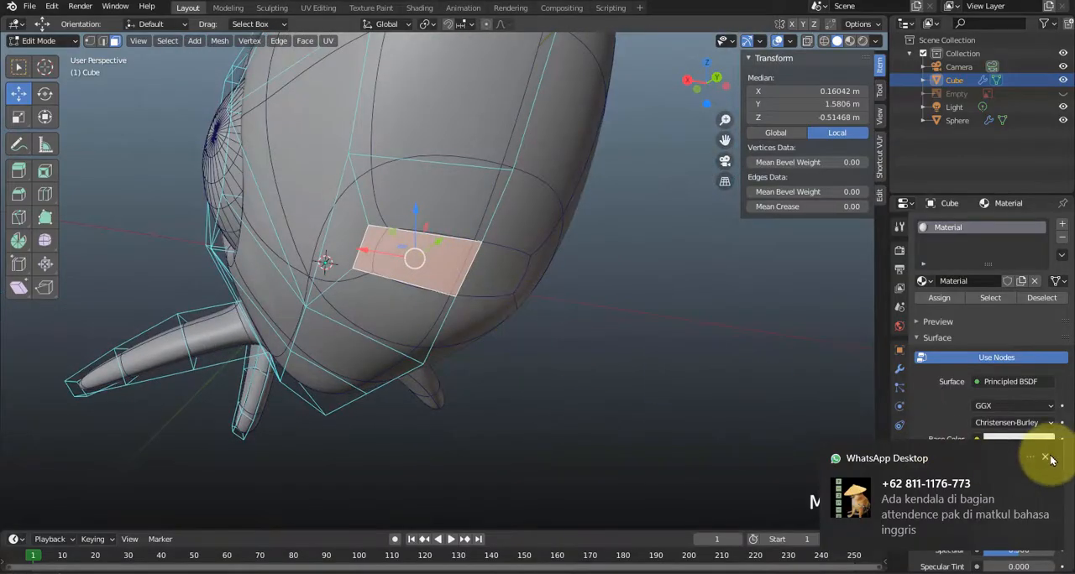
{"action": "left_click", "coordinate": [1046, 457]}
{"action": "middle_click_drag", "start_coordinate": [660, 372], "coordinate": [672, 389]}
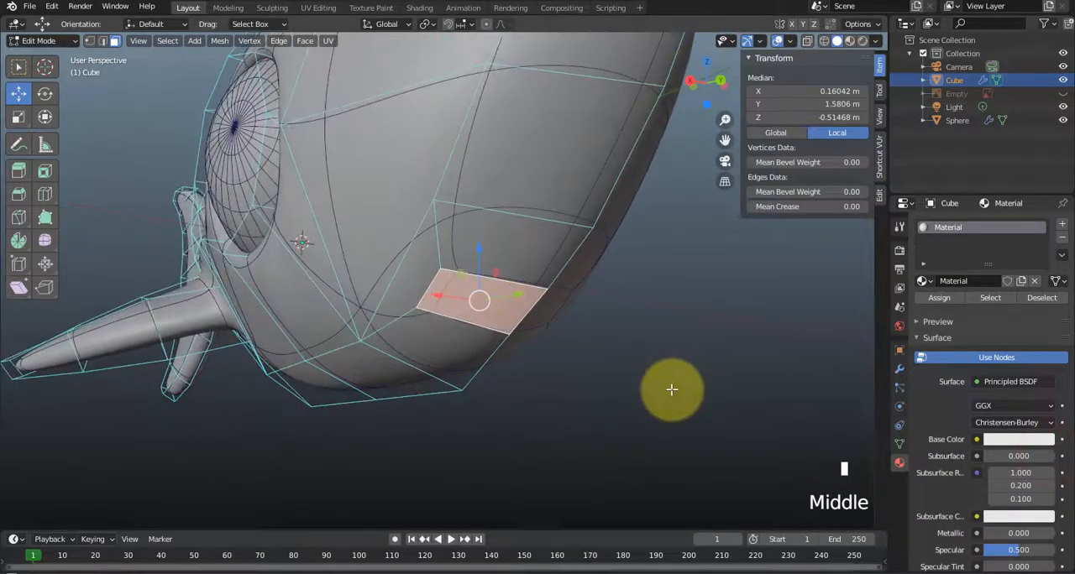
Extrude the mouth face and move it back inside the head to about Y 1.22 m, Z -0.44 m.
{"action": "mouse_move", "coordinate": [637, 564]}
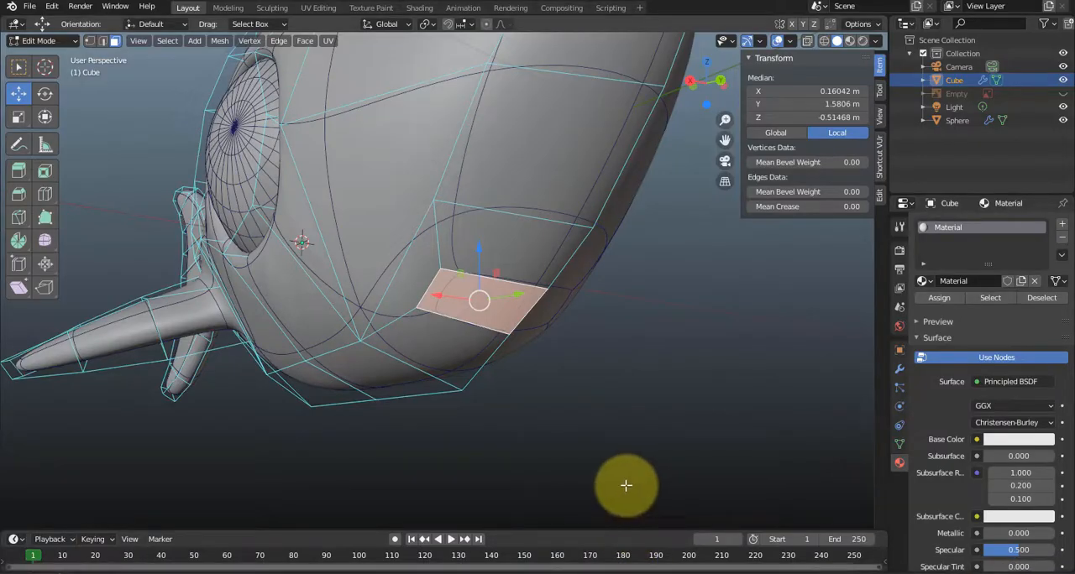
{"action": "middle_click_drag", "start_coordinate": [470, 252], "coordinate": [461, 252]}
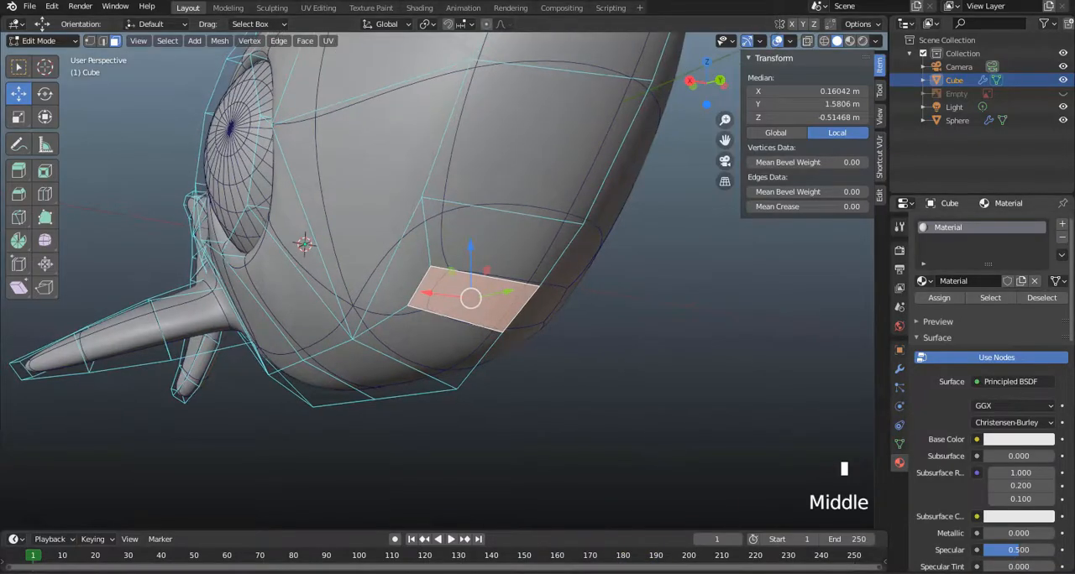
{"action": "middle_click_drag", "start_coordinate": [686, 391], "coordinate": [589, 353]}
{"action": "mouse_move", "coordinate": [552, 324]}
{"action": "middle_mouse_down"}
{"action": "mouse_move", "coordinate": [583, 359]}
{"action": "mouse_move", "coordinate": [567, 329]}
{"action": "middle_mouse_up"}
{"action": "left_click_drag", "start_coordinate": [606, 311], "coordinate": [645, 338]}
{"action": "key", "text": "ctrl+z"}
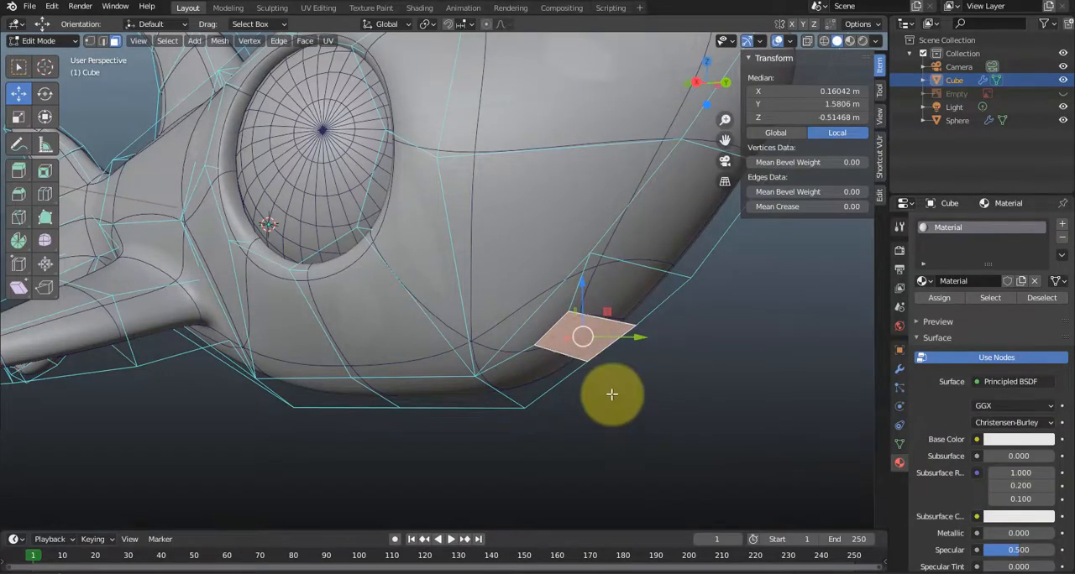
{"action": "scroll", "coordinate": [611, 394], "scroll_direction": "up", "scroll_amount": 1}
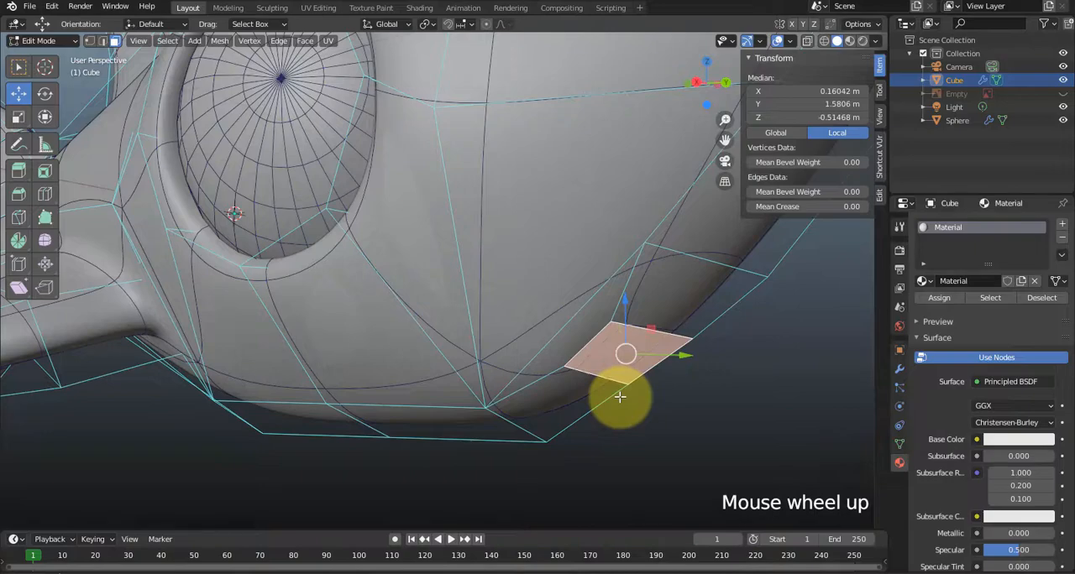
{"action": "key", "text": "e"}
{"action": "left_click", "coordinate": [638, 356]}
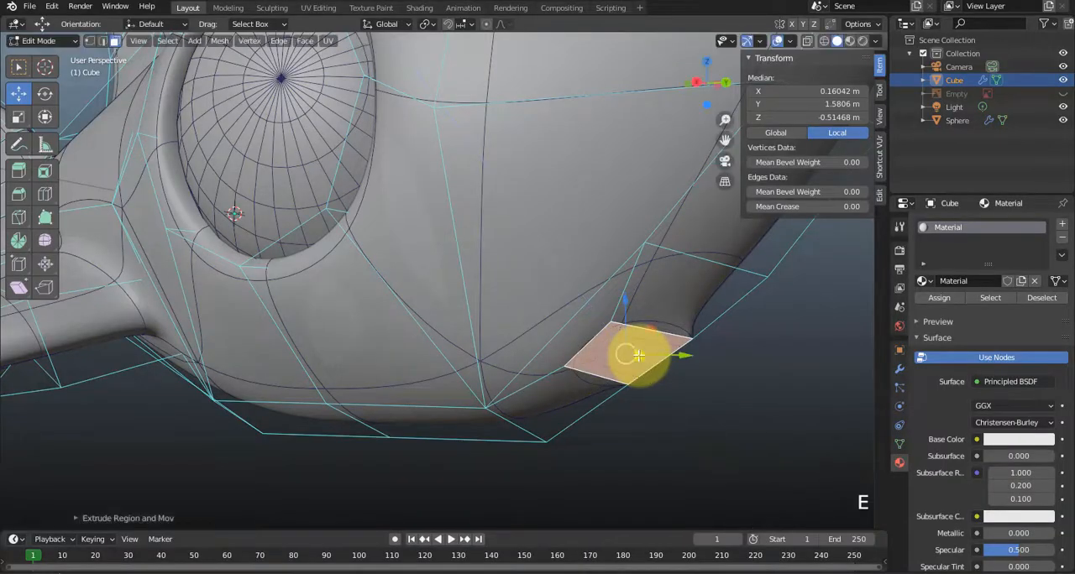
{"action": "middle_click_drag", "start_coordinate": [667, 403], "coordinate": [707, 382]}
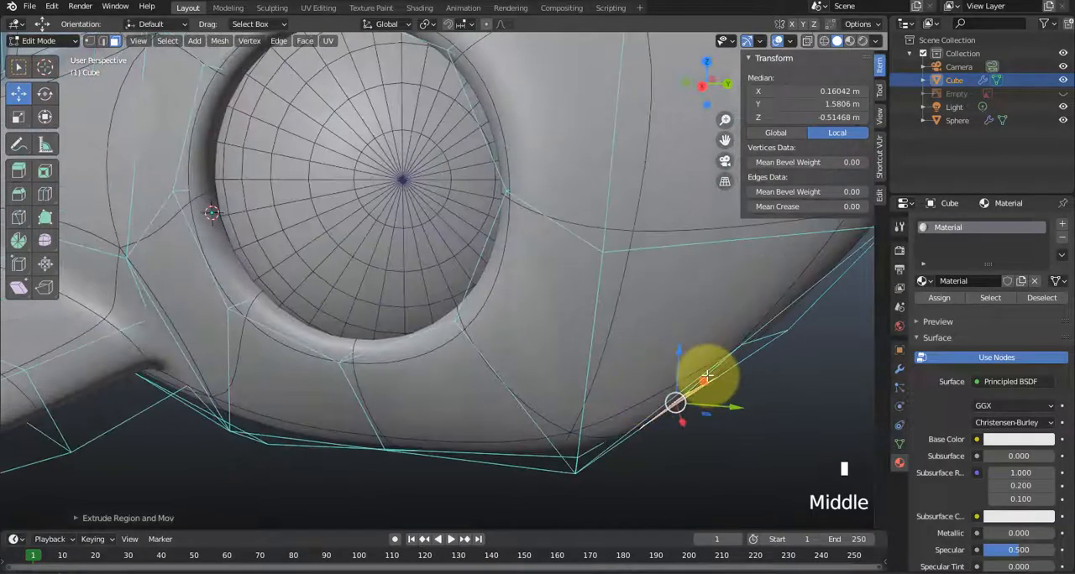
{"action": "left_click_drag", "start_coordinate": [704, 380], "coordinate": [575, 346]}
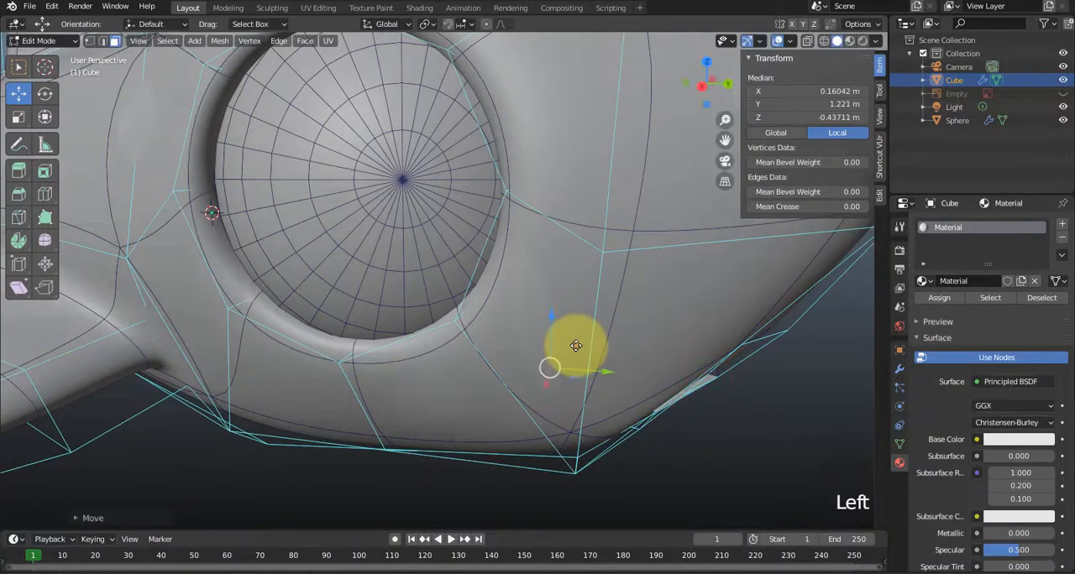
In right view with X-ray on, move the inner mouth face back beneath the eye to about Y 0.75 m and delete it.
{"action": "key", "text": "KP_3"}
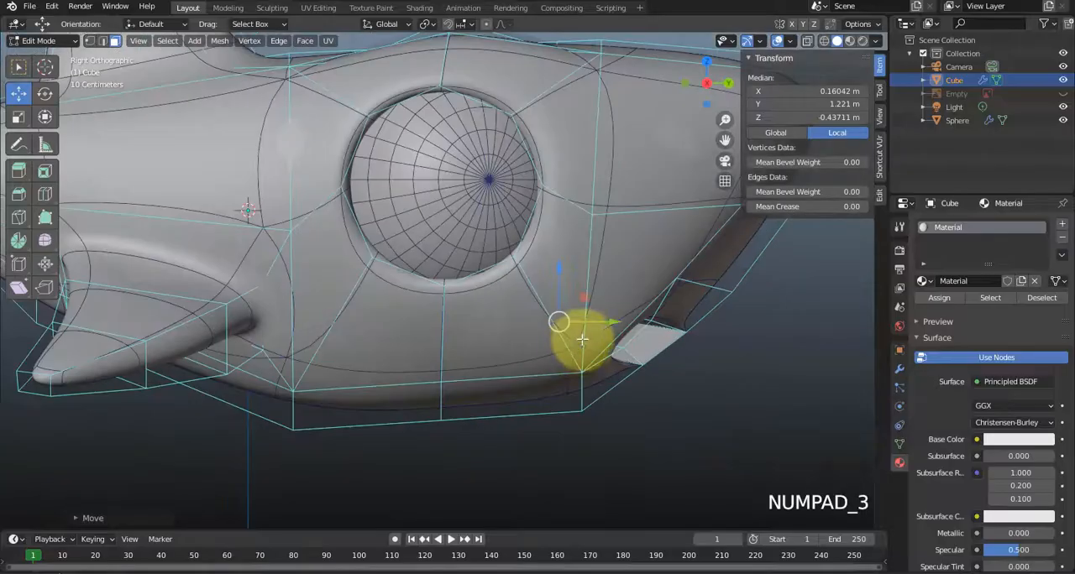
{"action": "left_click", "coordinate": [807, 40]}
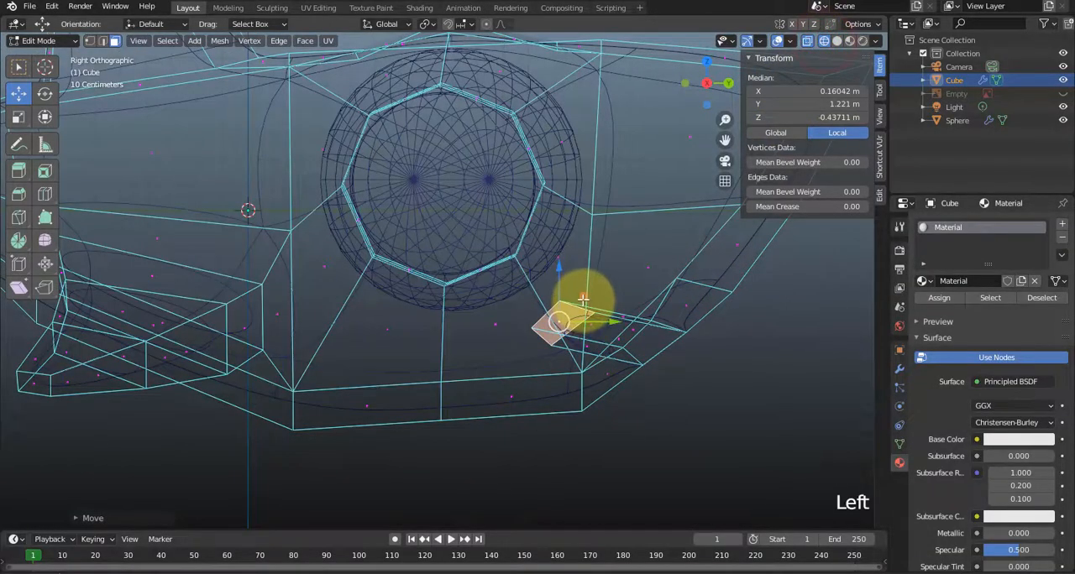
{"action": "left_click_drag", "start_coordinate": [583, 299], "coordinate": [458, 302]}
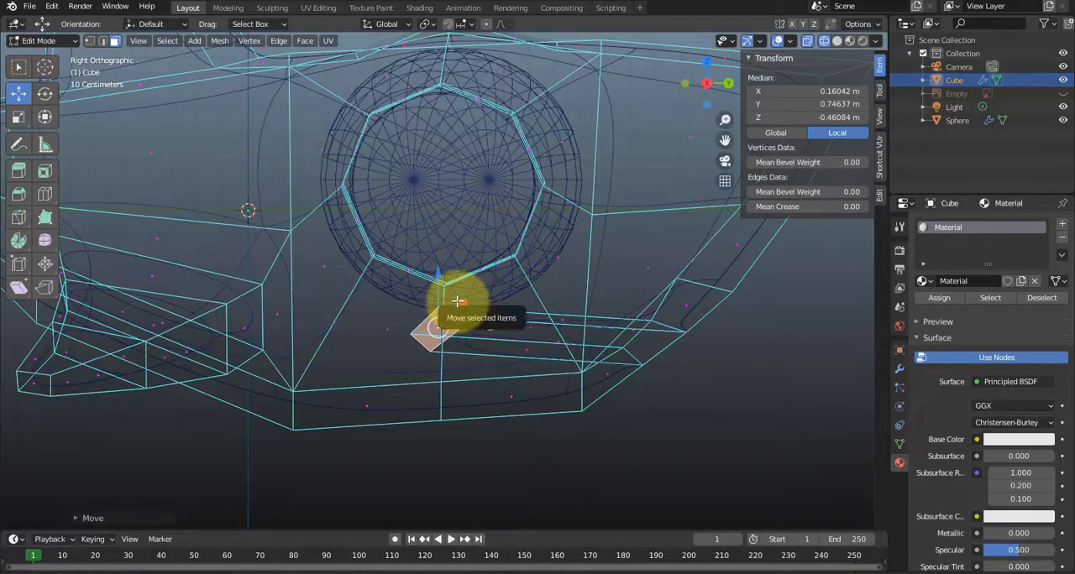
{"action": "key", "text": "Delete"}
{"action": "left_click", "coordinate": [450, 303]}
Widen the back of the mouth cavity by moving its upper edge up and forward and its lower edge down and backward.
{"action": "scroll", "coordinate": [660, 419], "scroll_direction": "up", "scroll_amount": 2}
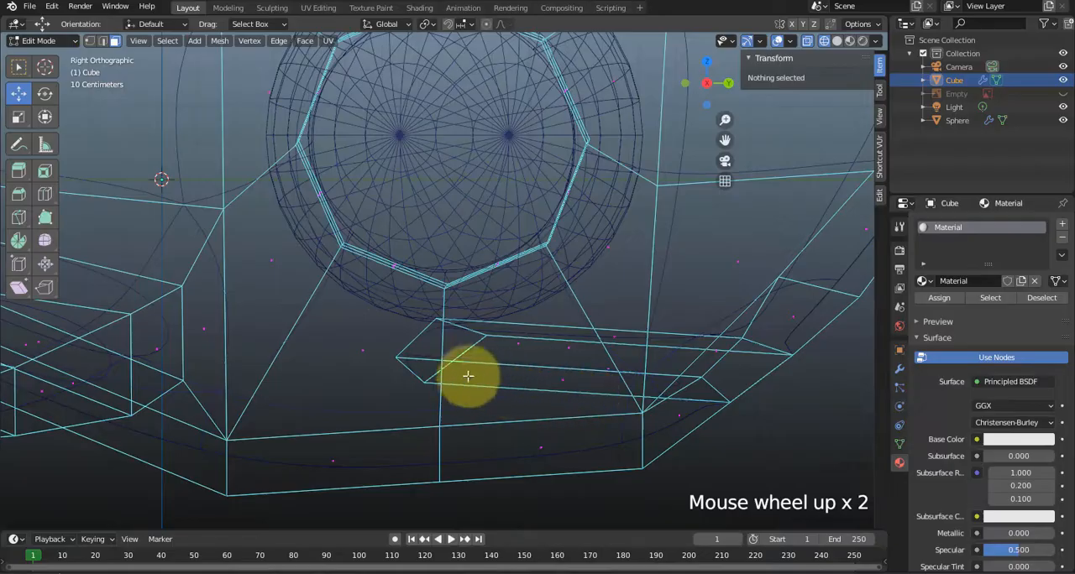
{"action": "left_click", "coordinate": [466, 332]}
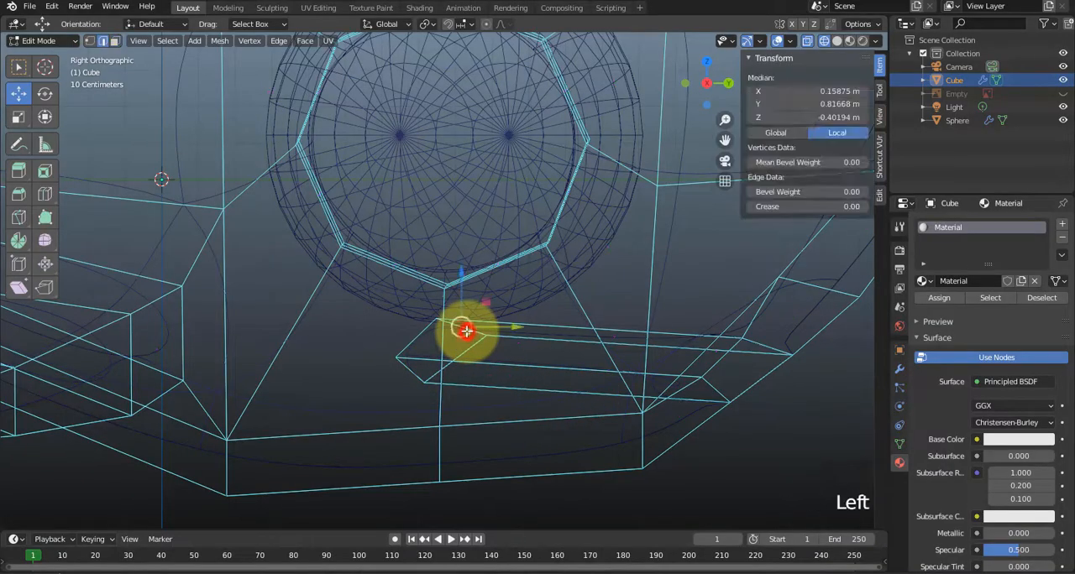
{"action": "left_click_drag", "start_coordinate": [487, 305], "coordinate": [546, 225]}
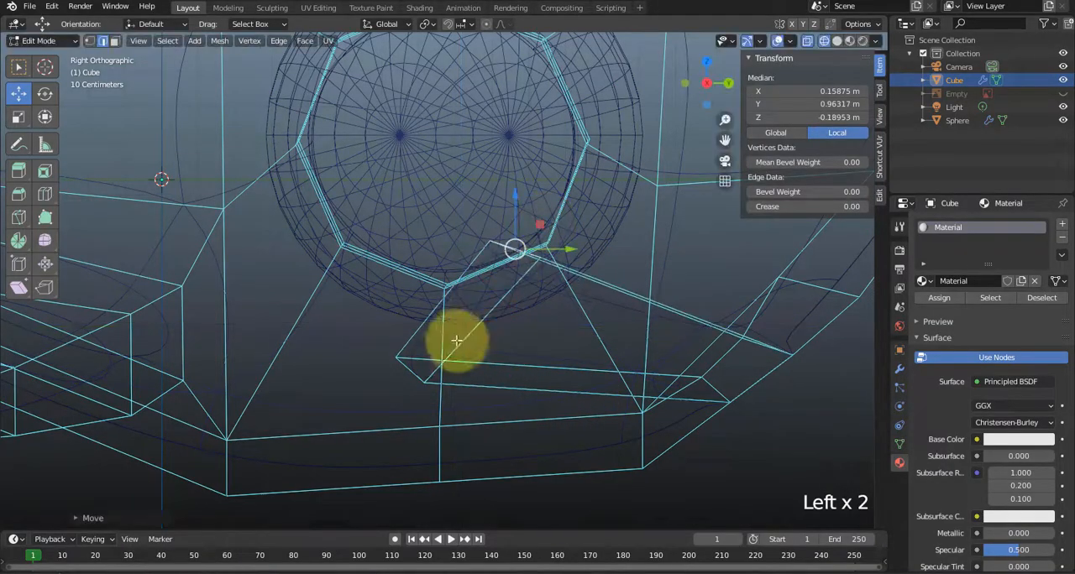
{"action": "left_click", "coordinate": [403, 367]}
{"action": "left_click_drag", "start_coordinate": [435, 346], "coordinate": [392, 387]}
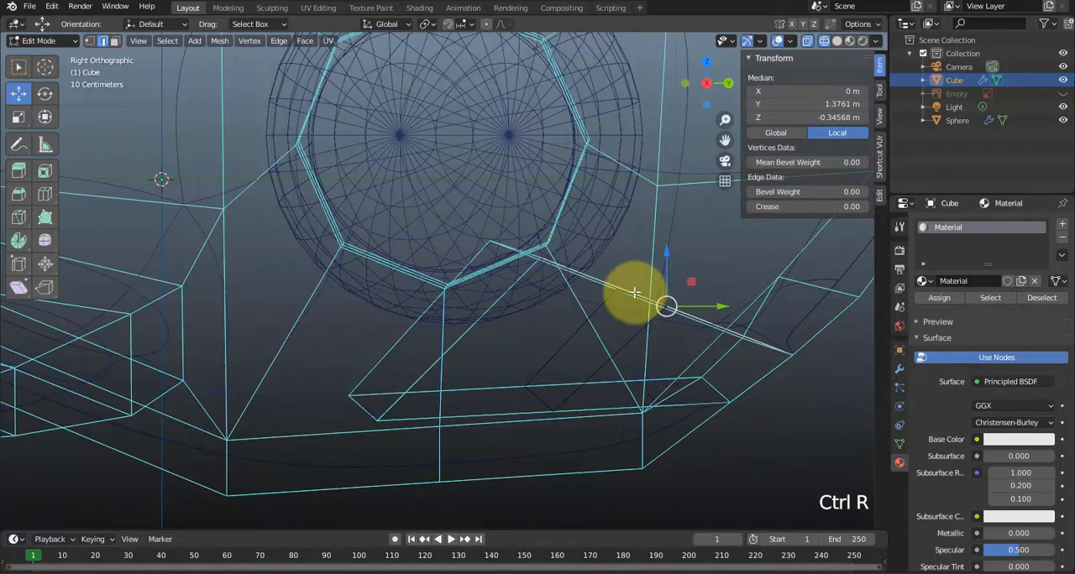
Add two loop cuts around the mouth cavity, one near the opening at about Y 1.50 m and one deeper at about Y 1.18 m.
{"action": "left_click", "coordinate": [663, 305]}
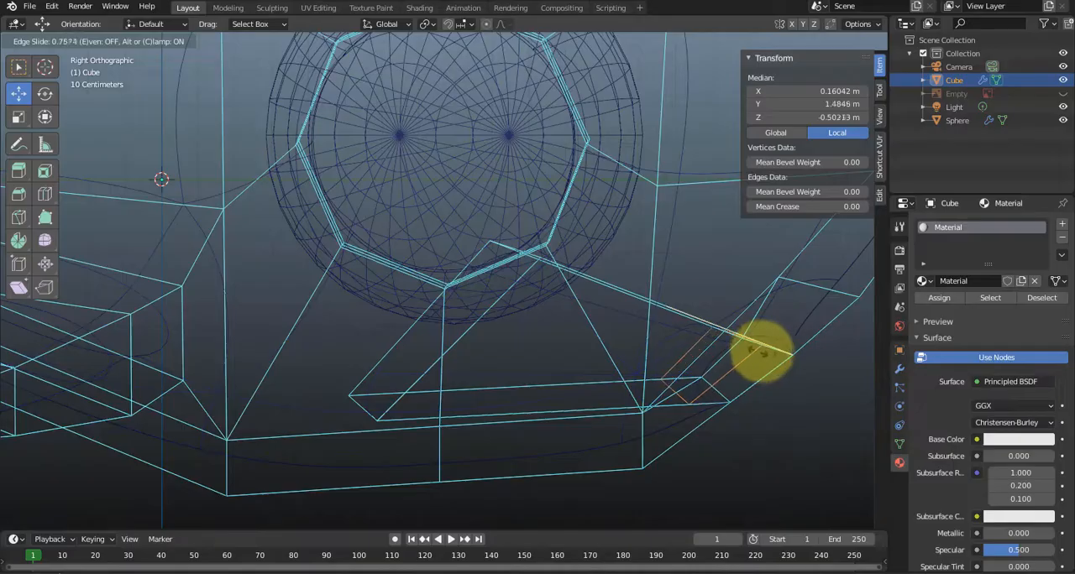
{"action": "left_click", "coordinate": [760, 351]}
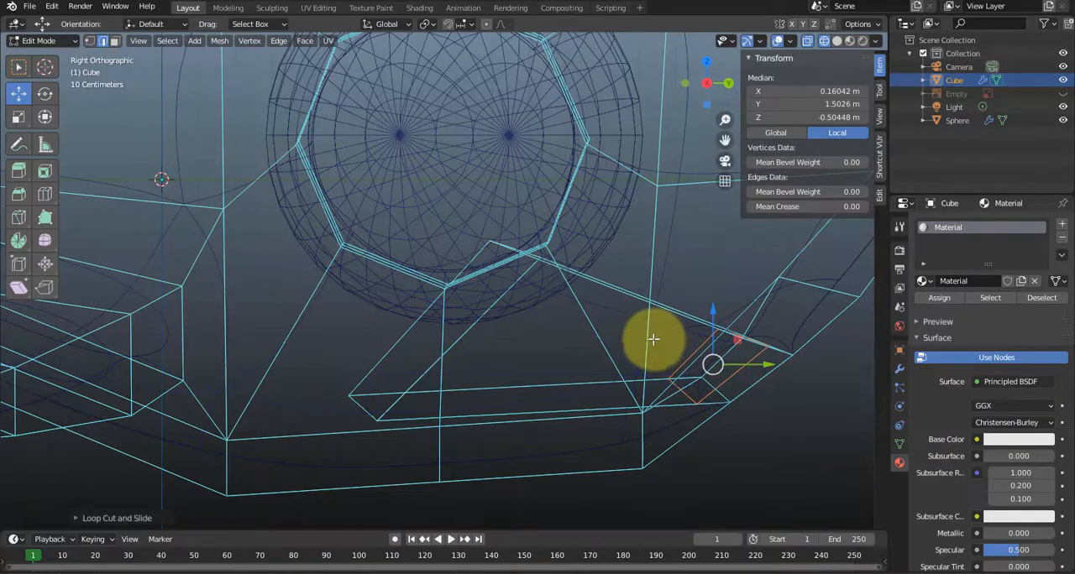
{"action": "key", "text": "ctrl+r"}
{"action": "left_click", "coordinate": [618, 291]}
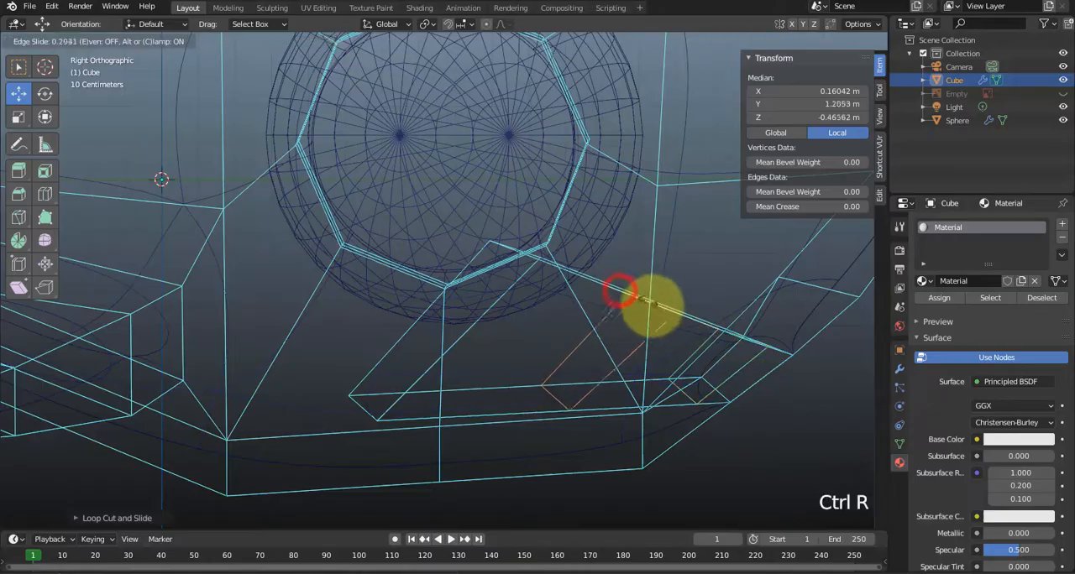
{"action": "left_click", "coordinate": [633, 298]}
In vertex mode, move the upper vertices of the deeper cavity loop up and forward.
{"action": "key", "text": "1"}
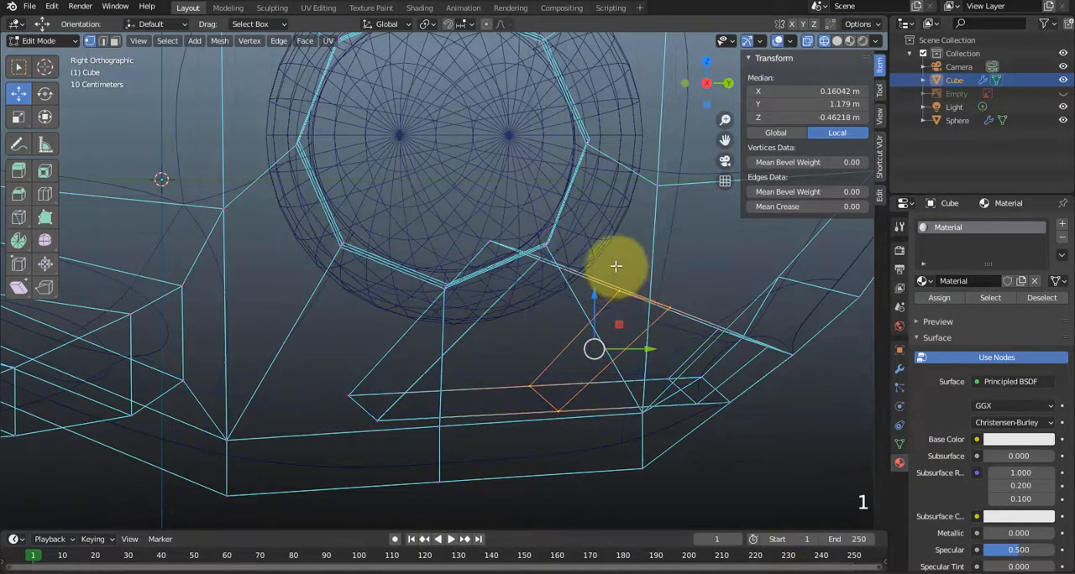
{"action": "left_click_drag", "start_coordinate": [614, 260], "coordinate": [686, 314]}
{"action": "left_click_drag", "start_coordinate": [670, 274], "coordinate": [698, 201]}
Move the deeper loop's bottom vertices down and back, and the cavity's lower rear vertices to about Y 0.60 m, Z -0.57 m.
{"action": "left_click", "coordinate": [522, 372]}
{"action": "left_click_drag", "start_coordinate": [568, 420], "coordinate": [592, 435]}
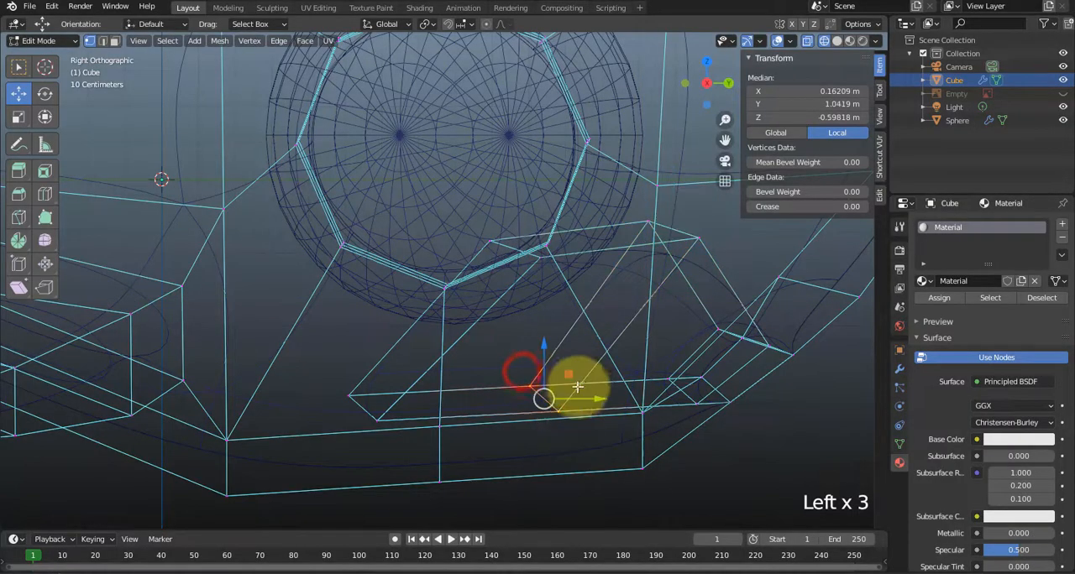
{"action": "left_click_drag", "start_coordinate": [569, 375], "coordinate": [551, 397]}
{"action": "left_click_drag", "start_coordinate": [331, 383], "coordinate": [399, 428]}
{"action": "left_click_drag", "start_coordinate": [406, 361], "coordinate": [382, 385]}
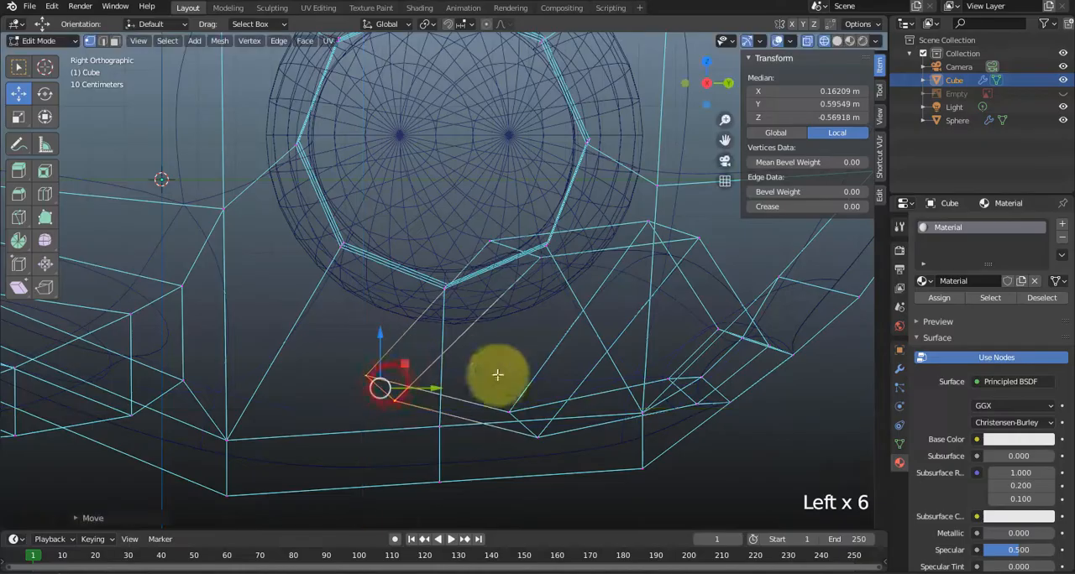
In solid shading, turn off the Mirror modifier's viewport display and hide the eye Sphere to expose the mouth cavity.
{"action": "left_click", "coordinate": [837, 40]}
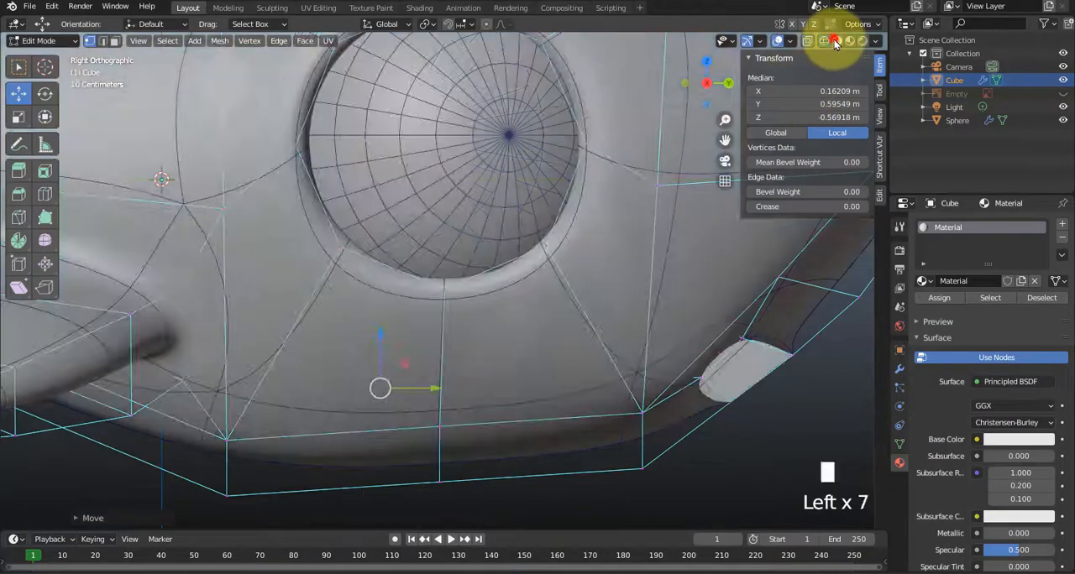
{"action": "mouse_move", "coordinate": [677, 252]}
{"action": "middle_mouse_down"}
{"action": "mouse_move", "coordinate": [590, 244]}
{"action": "mouse_move", "coordinate": [549, 211]}
{"action": "mouse_move", "coordinate": [542, 221]}
{"action": "mouse_move", "coordinate": [456, 197]}
{"action": "middle_mouse_up"}
{"action": "middle_click_drag", "start_coordinate": [391, 288], "coordinate": [364, 313]}
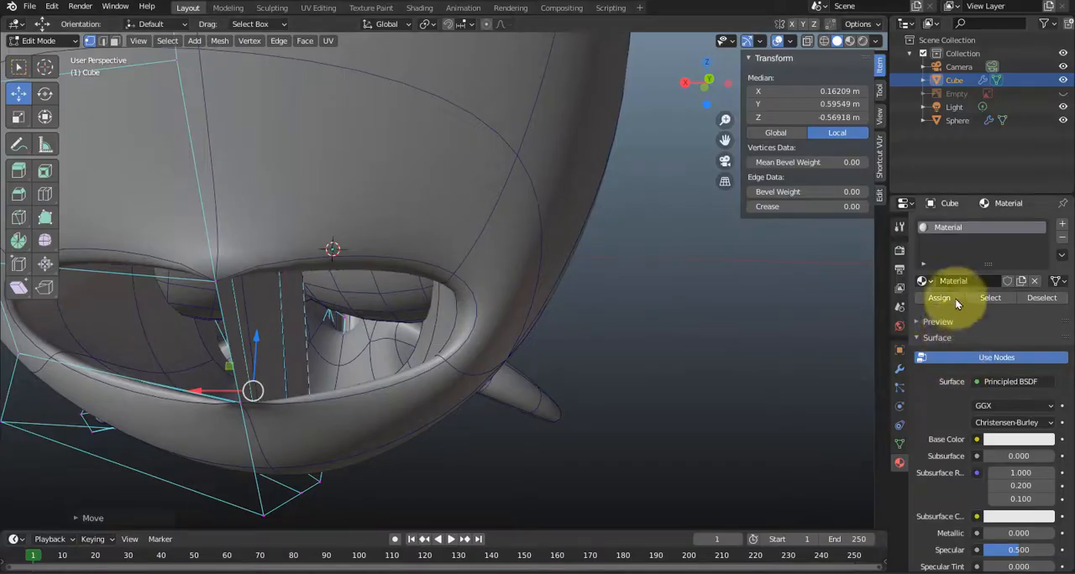
{"action": "left_click", "coordinate": [899, 369]}
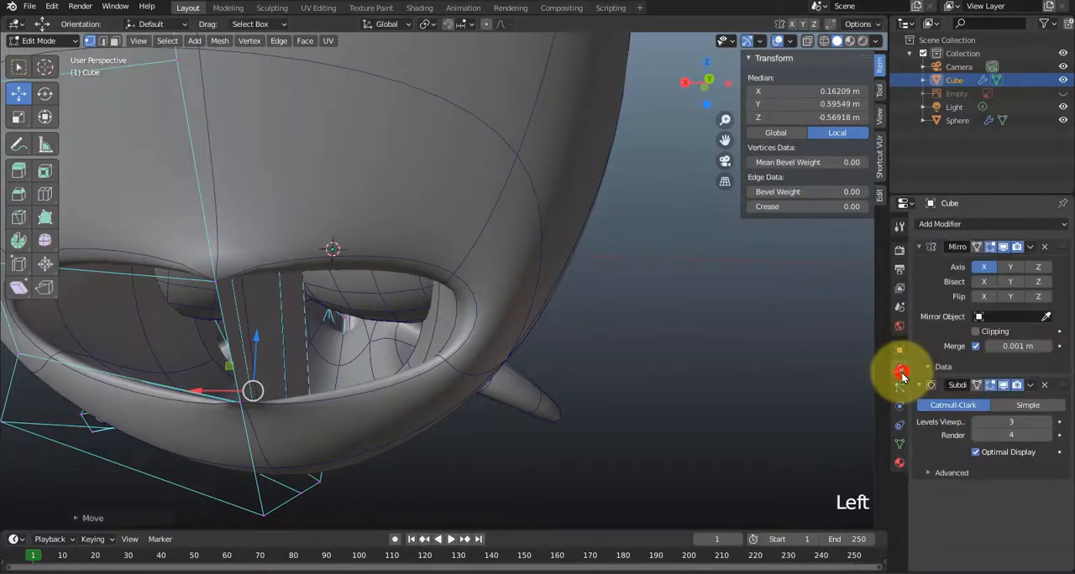
{"action": "left_click", "coordinate": [1006, 388]}
{"action": "left_click", "coordinate": [1006, 387]}
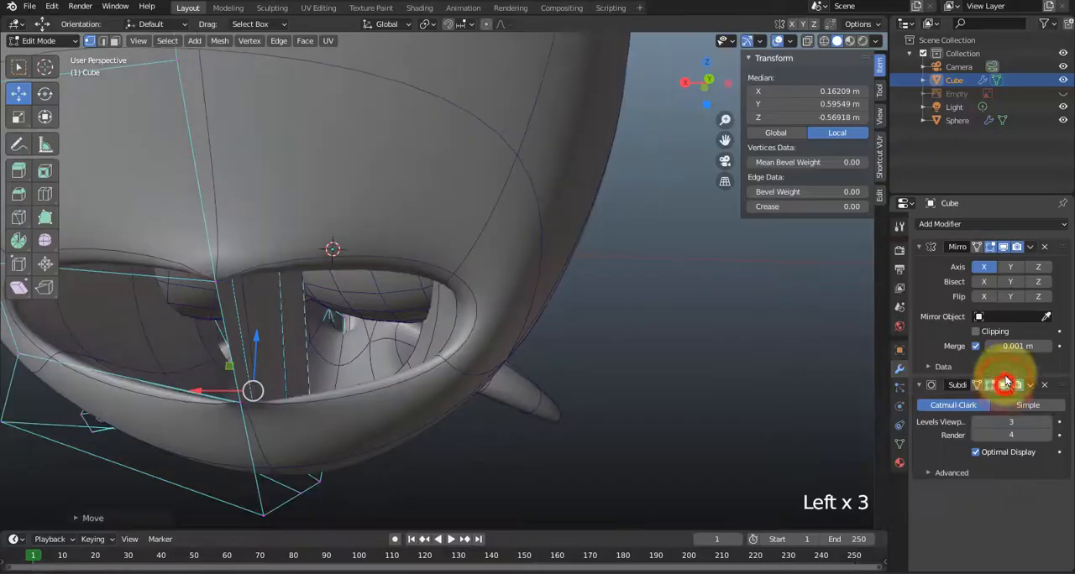
{"action": "left_click", "coordinate": [1005, 248]}
{"action": "middle_click_drag", "start_coordinate": [664, 344], "coordinate": [610, 372]}
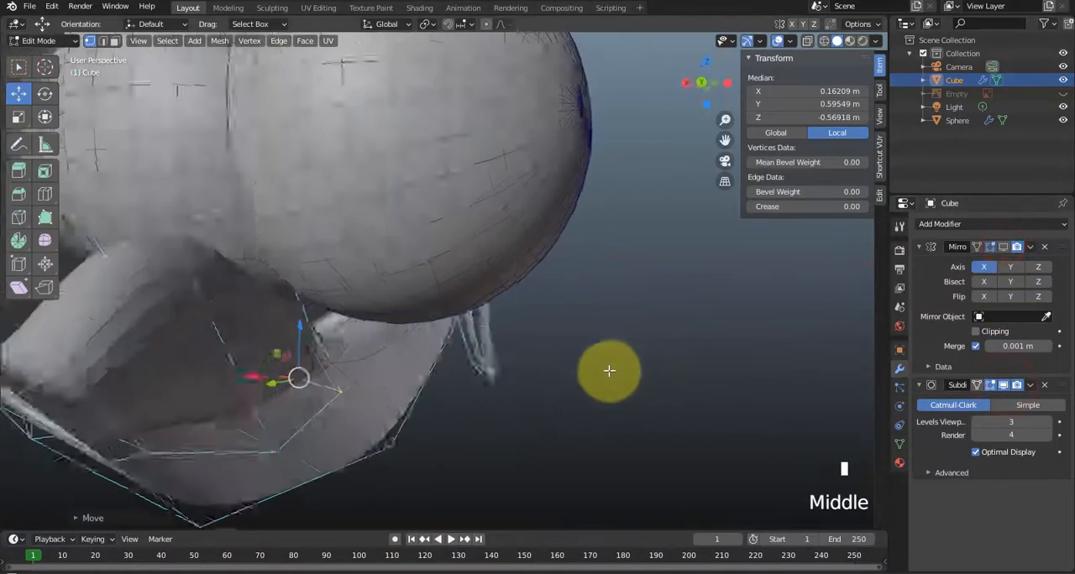
{"action": "scroll", "coordinate": [609, 372], "scroll_direction": "down", "scroll_amount": 2}
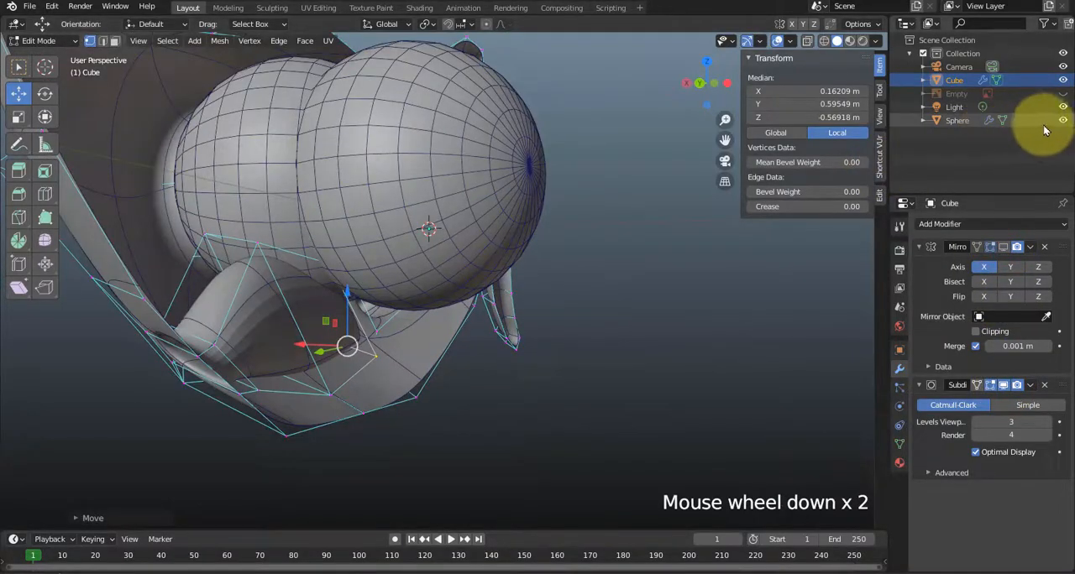
{"action": "left_click", "coordinate": [1063, 121]}
In face mode, select the three mouth cavity faces lying on the mirror center plane and delete them.
{"action": "middle_click_drag", "start_coordinate": [750, 259], "coordinate": [449, 319]}
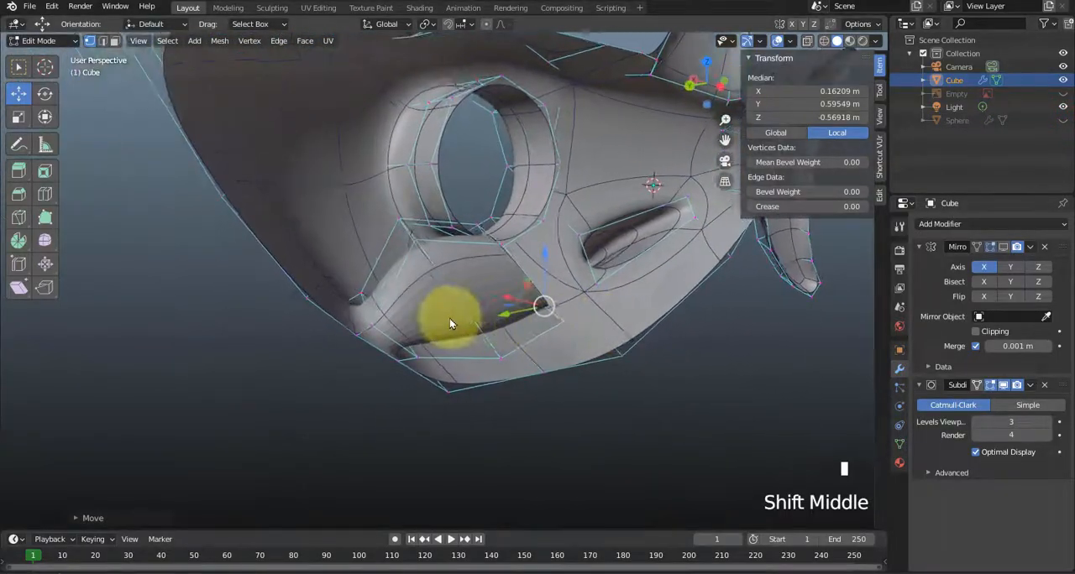
{"action": "scroll", "coordinate": [386, 298], "scroll_direction": "up", "scroll_amount": 2}
{"action": "scroll", "coordinate": [347, 353], "scroll_direction": "up", "scroll_amount": 1}
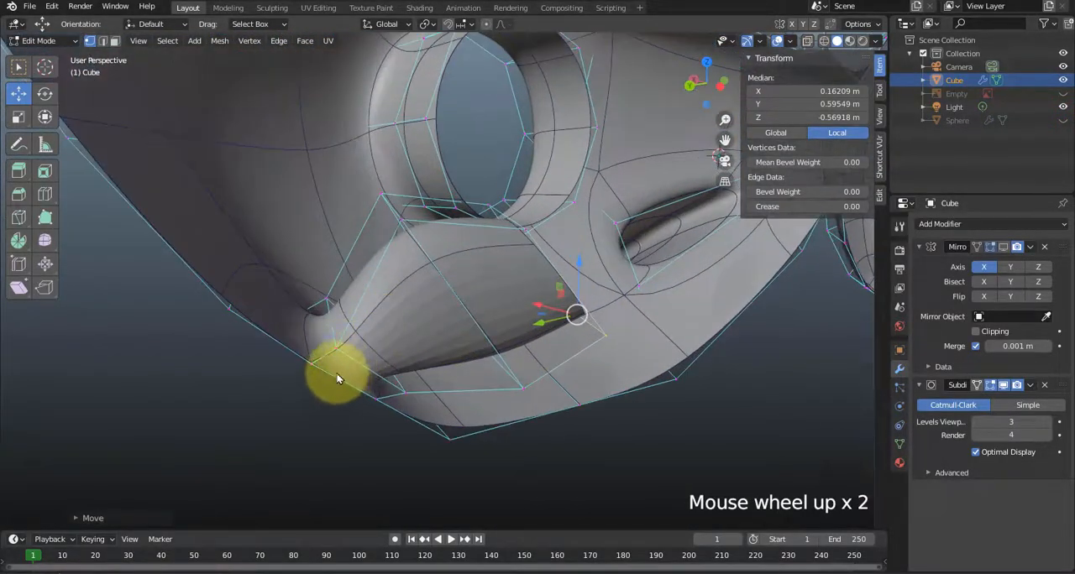
{"action": "key", "text": "3"}
{"action": "left_click", "coordinate": [349, 374]}
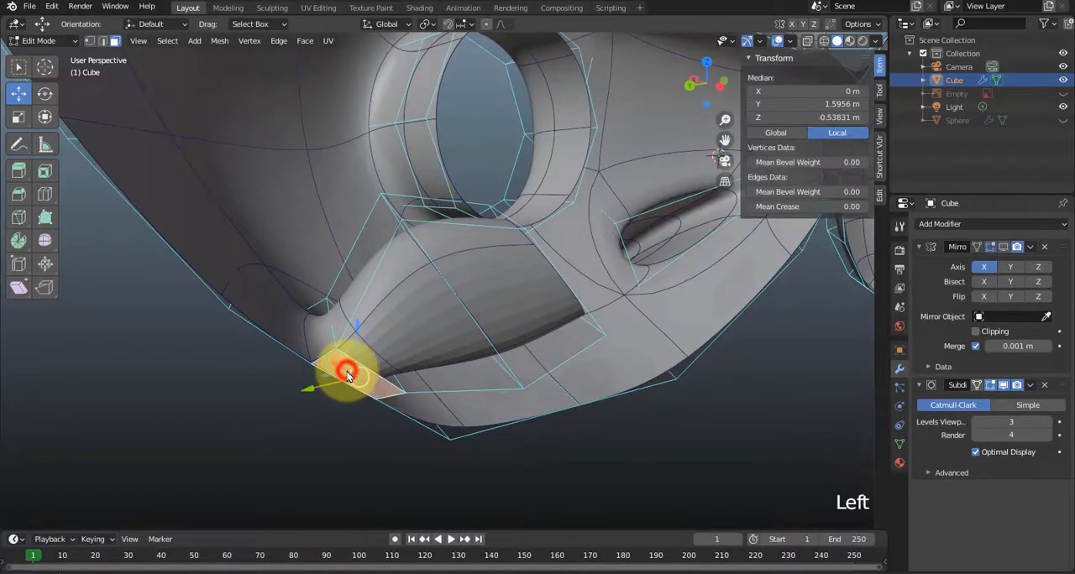
{"action": "left_click", "coordinate": [401, 343], "text": "shift"}
{"action": "left_click", "coordinate": [490, 305], "text": "shift"}
{"action": "middle_click_drag", "start_coordinate": [490, 305], "coordinate": [463, 336]}
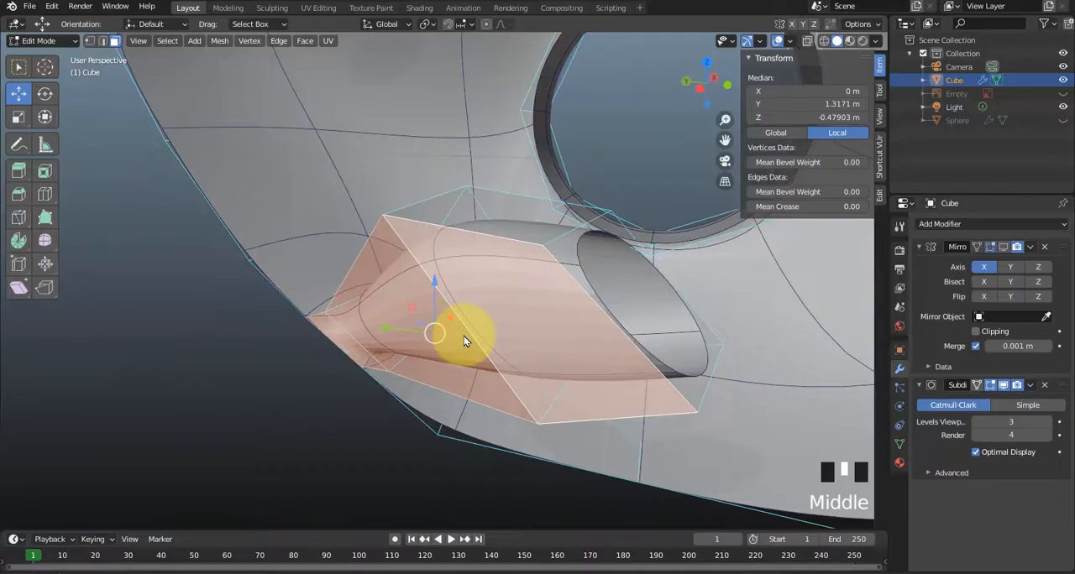
{"action": "key", "text": "Delete"}
{"action": "left_click", "coordinate": [464, 336]}
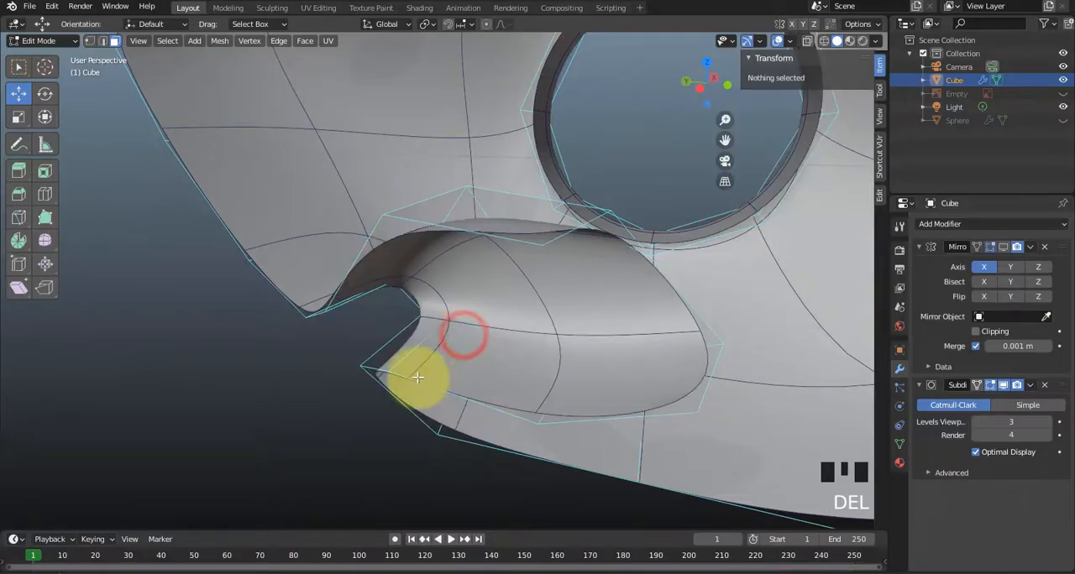
Turn the Mirror modifier's viewport display back on and inspect the mouth opening from the front.
{"action": "middle_click_drag", "start_coordinate": [415, 377], "coordinate": [680, 299]}
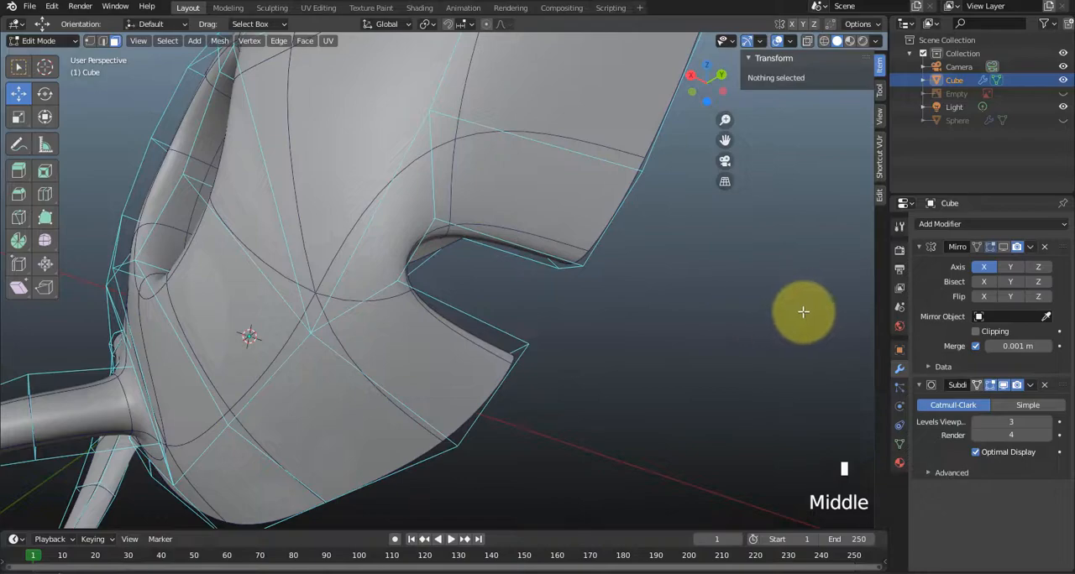
{"action": "left_click", "coordinate": [1004, 247]}
{"action": "middle_click_drag", "start_coordinate": [775, 333], "coordinate": [674, 367]}
{"action": "scroll", "coordinate": [514, 347], "scroll_direction": "up", "scroll_amount": 2}
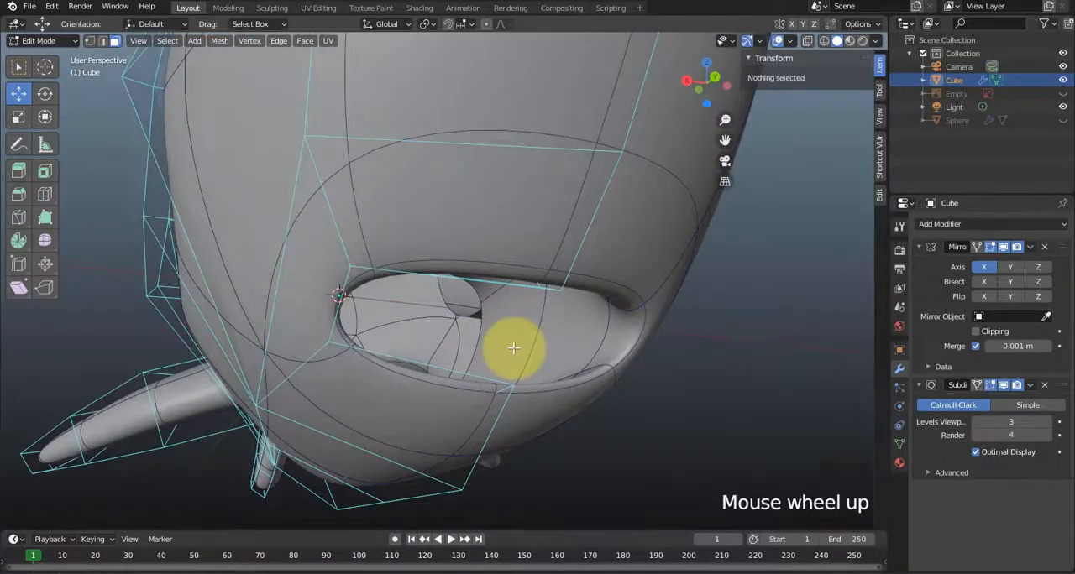
{"action": "middle_click_drag", "start_coordinate": [514, 333], "coordinate": [515, 240]}
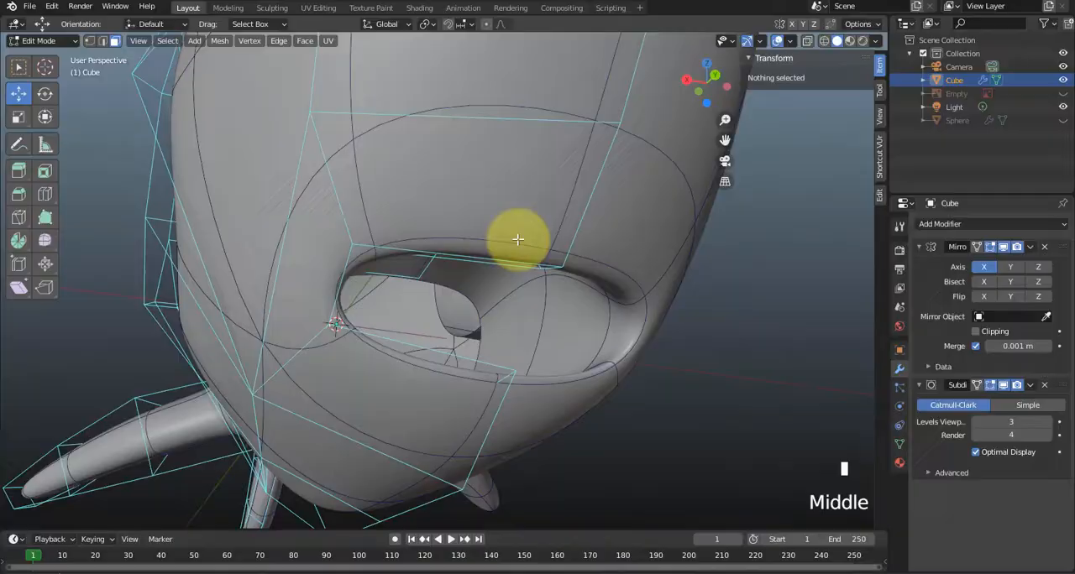
{"action": "right_click", "coordinate": [572, 239]}
{"action": "right_click", "coordinate": [406, 205]}
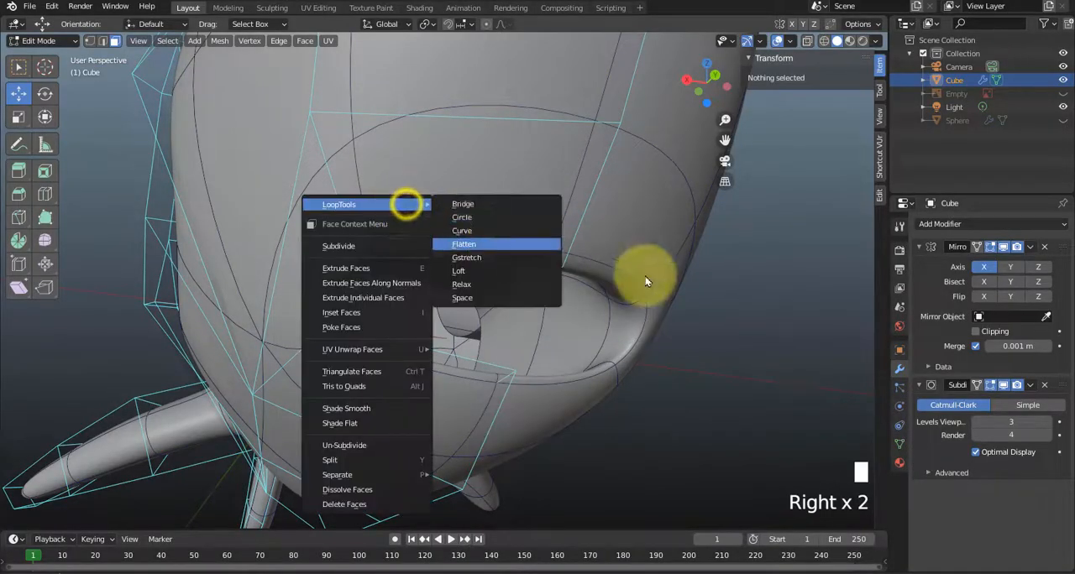
{"action": "key", "text": "Escape"}
Add a loop cut around the mouth opening and slide it close to the mouth's edge.
{"action": "middle_click_drag", "start_coordinate": [700, 293], "coordinate": [636, 278]}
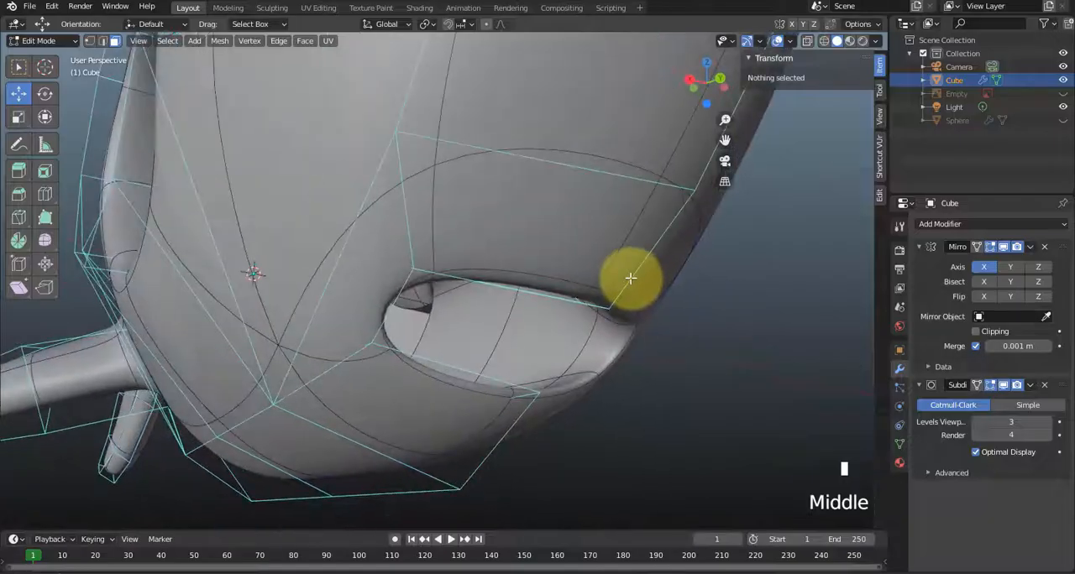
{"action": "left_click", "coordinate": [618, 296]}
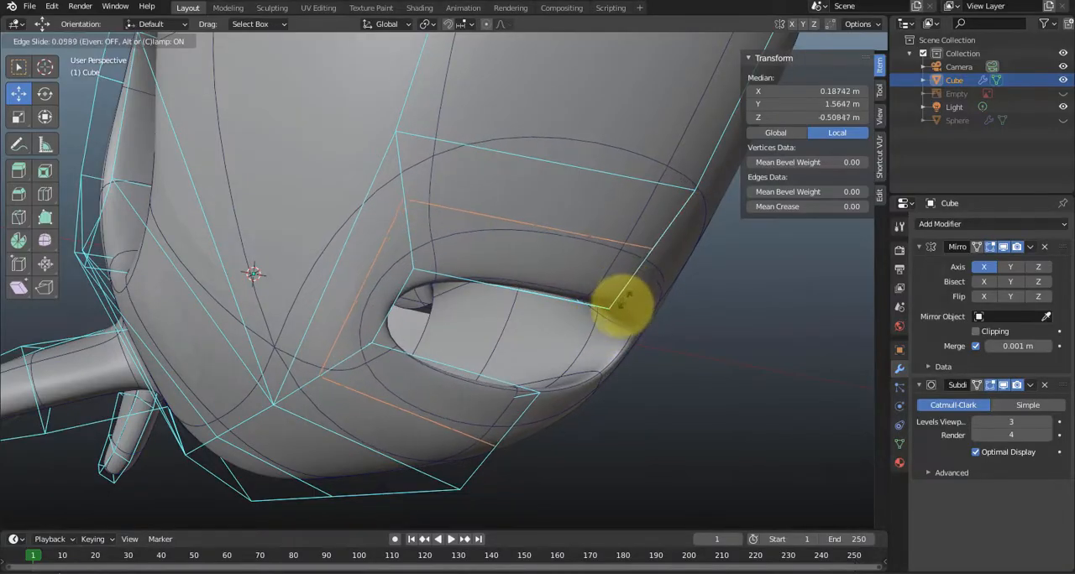
{"action": "left_click", "coordinate": [618, 310]}
Shape the lips by moving the upper lip face and the lower lip face forward and slightly down.
{"action": "middle_click_drag", "start_coordinate": [619, 313], "coordinate": [660, 351]}
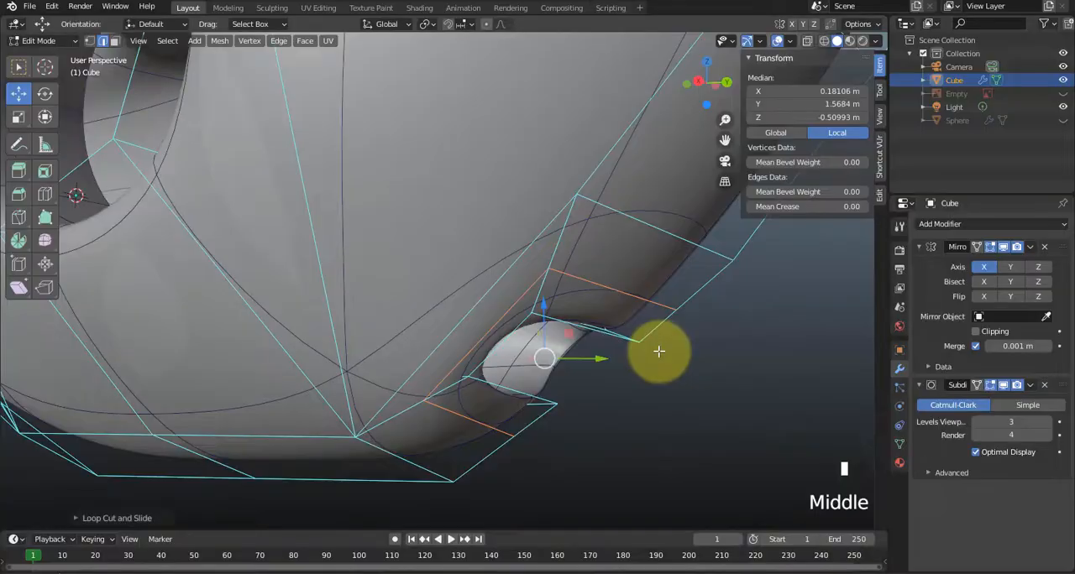
{"action": "key", "text": "3"}
{"action": "left_click", "coordinate": [665, 336]}
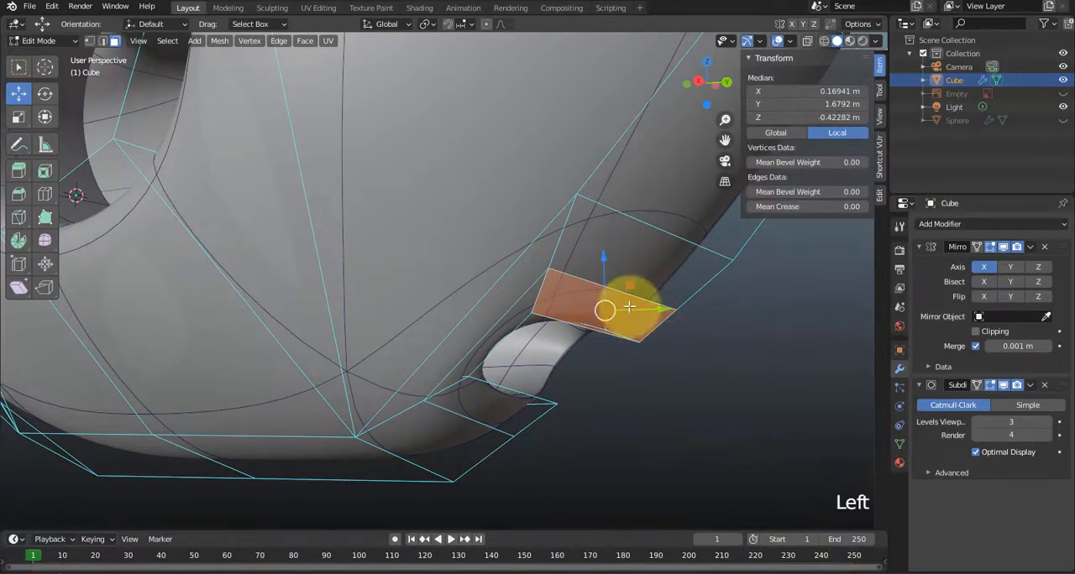
{"action": "left_click_drag", "start_coordinate": [629, 286], "coordinate": [669, 300]}
{"action": "left_click", "coordinate": [517, 414]}
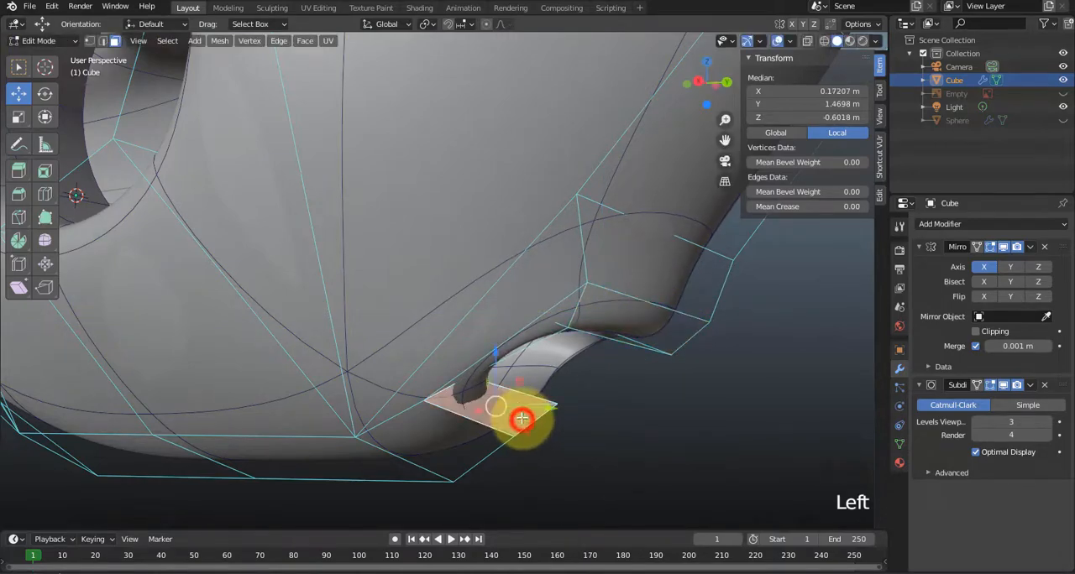
{"action": "left_click_drag", "start_coordinate": [509, 384], "coordinate": [549, 407]}
{"action": "left_click", "coordinate": [758, 354]}
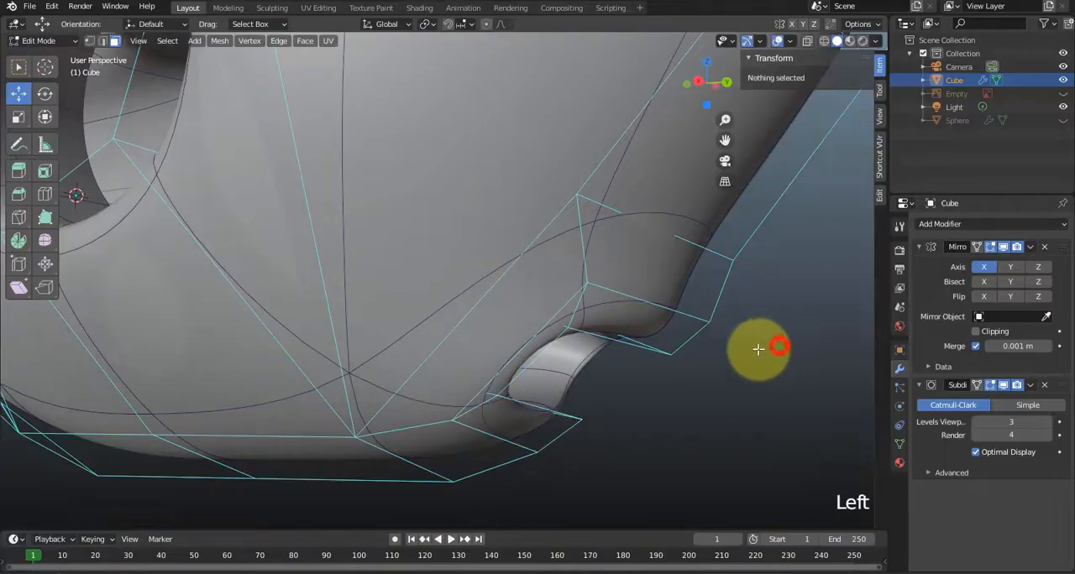
Return to object mode and examine the smoothed mouth and its cavity from several angles.
{"action": "scroll", "coordinate": [731, 357], "scroll_direction": "down", "scroll_amount": 2}
{"action": "scroll", "coordinate": [735, 357], "scroll_direction": "down", "scroll_amount": 2}
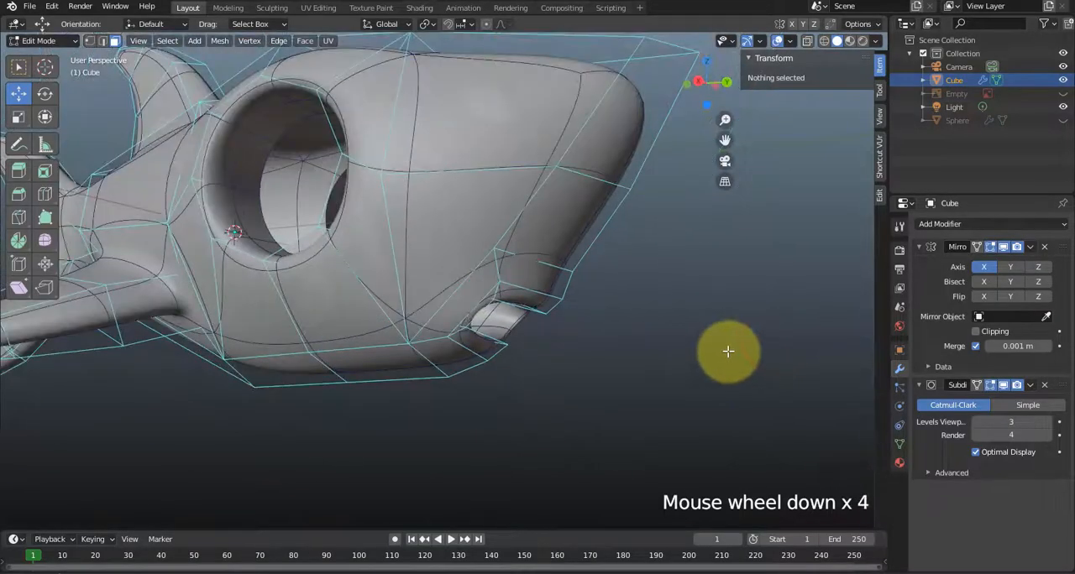
{"action": "key", "text": "Tab"}
{"action": "middle_click_drag", "start_coordinate": [662, 338], "coordinate": [622, 338]}
{"action": "scroll", "coordinate": [621, 338], "scroll_direction": "down", "scroll_amount": 3}
{"action": "middle_click_drag", "start_coordinate": [487, 312], "coordinate": [455, 306]}
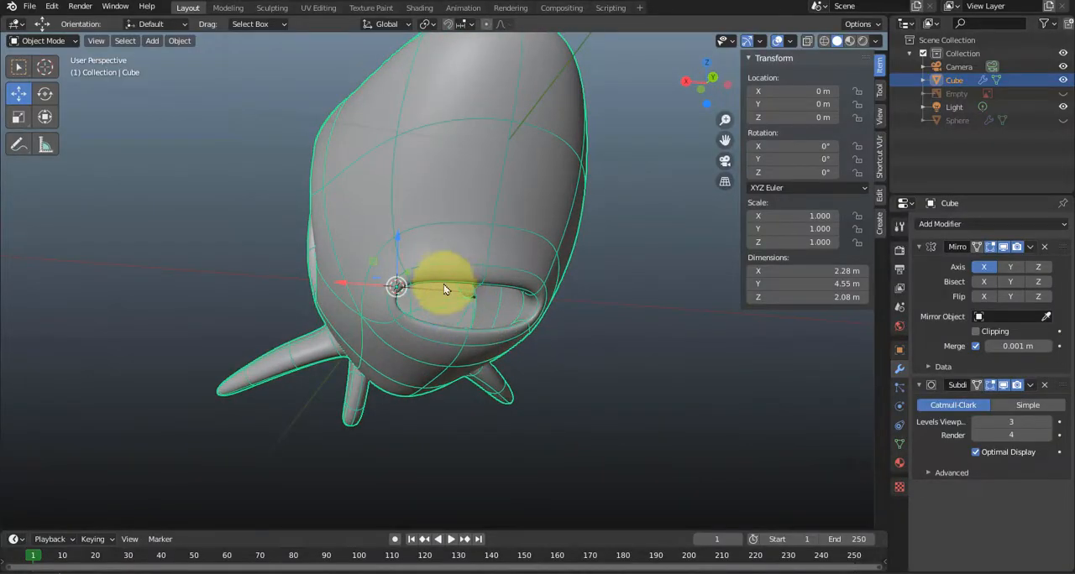
{"action": "middle_click_drag", "start_coordinate": [467, 293], "coordinate": [459, 248]}
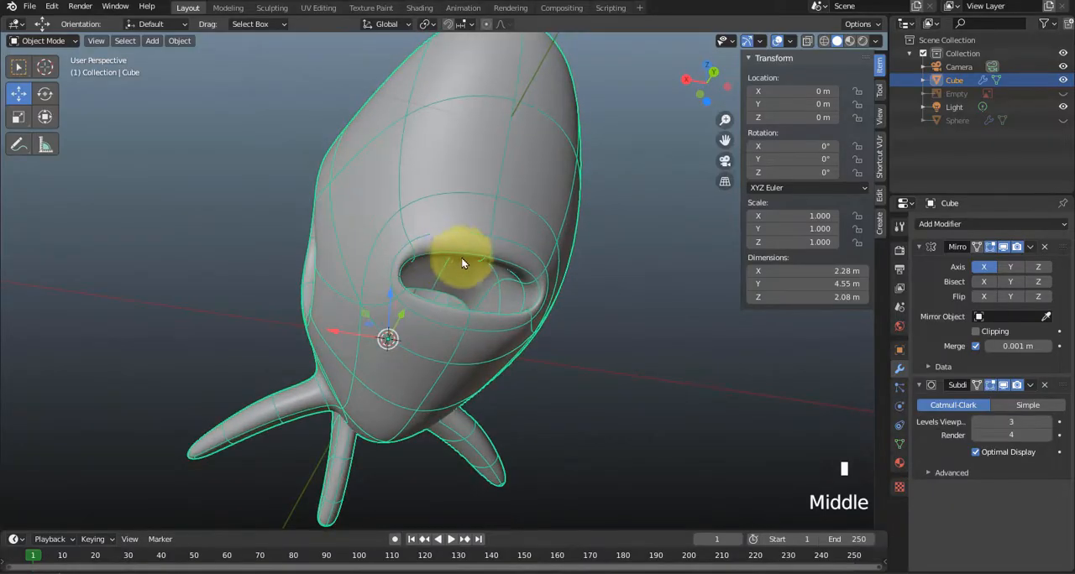
{"action": "middle_click_drag", "start_coordinate": [446, 282], "coordinate": [509, 363]}
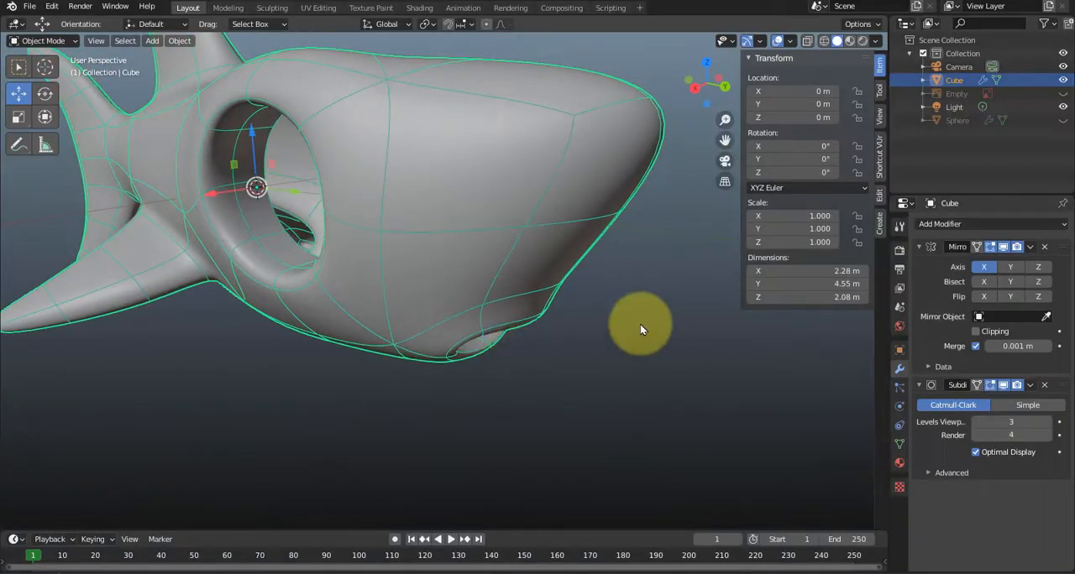
Show the eye Sphere again, then select the shark body in object mode and frame it in the view.
{"action": "left_click", "coordinate": [1062, 120]}
{"action": "left_click", "coordinate": [687, 309]}
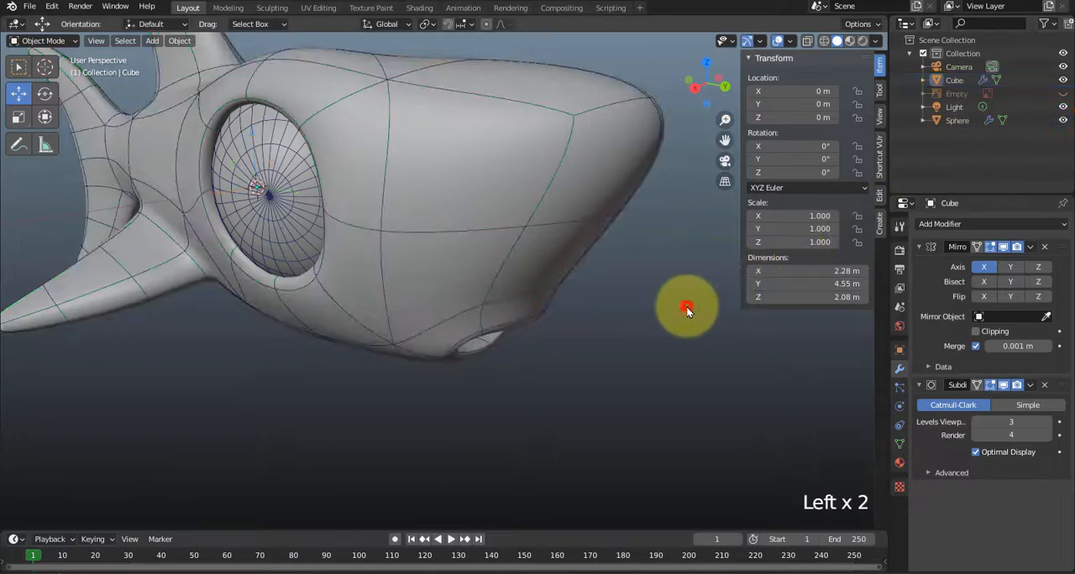
{"action": "key", "text": "Tab"}
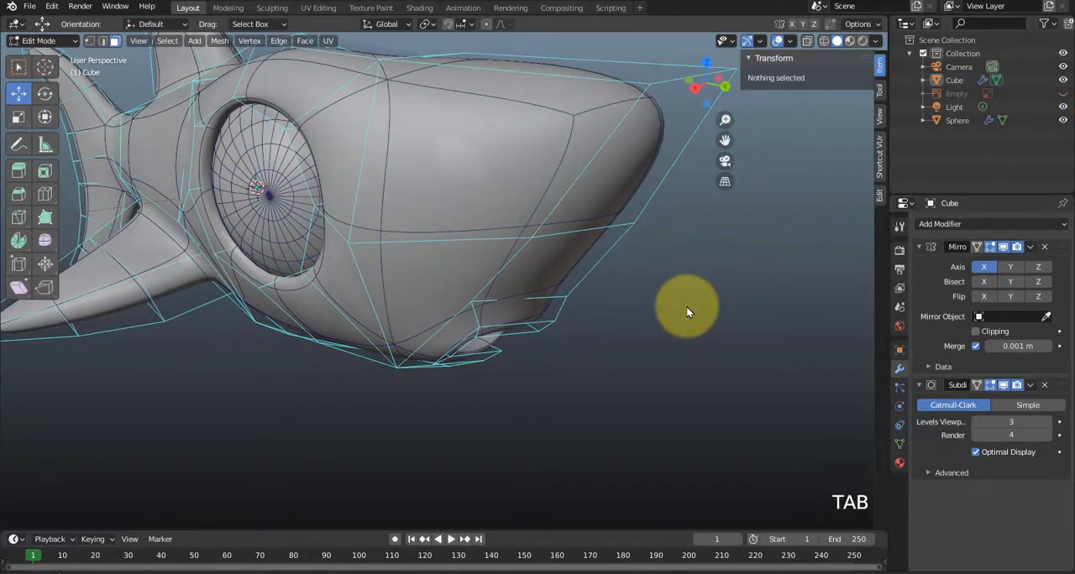
{"action": "key", "text": "Tab"}
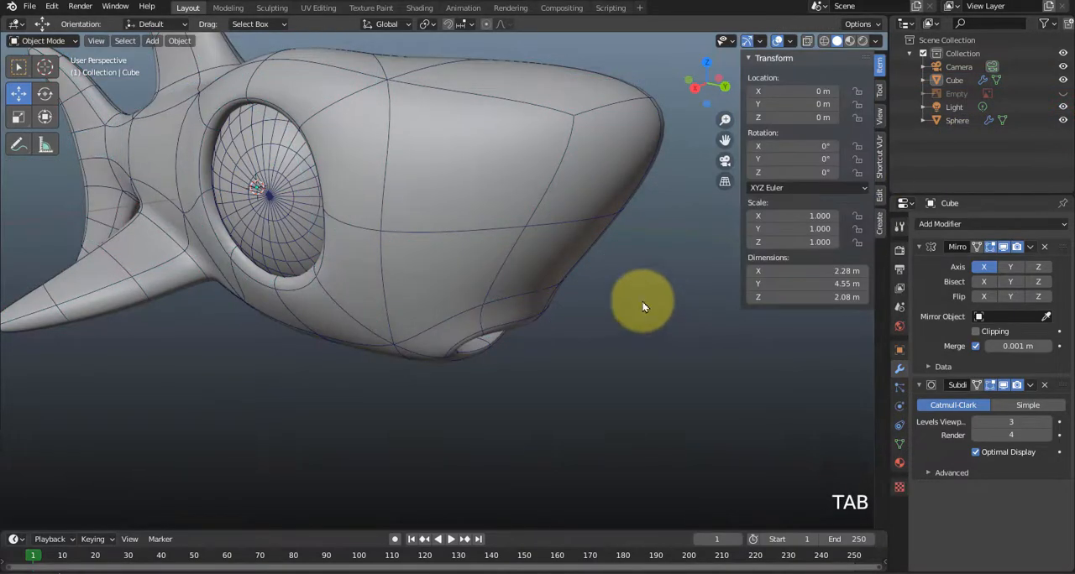
{"action": "left_click", "coordinate": [516, 242]}
{"action": "key", "text": "KP_Decimal"}
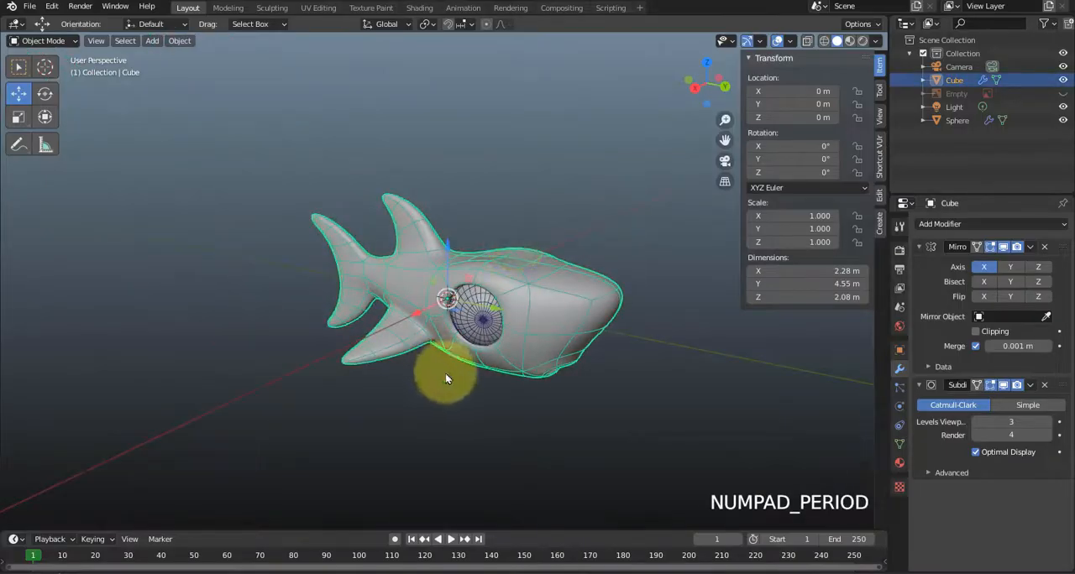
Switch the viewport to Material Preview shading and select the shark body.
{"action": "middle_click_drag", "start_coordinate": [440, 372], "coordinate": [409, 346]}
{"action": "scroll", "coordinate": [507, 308], "scroll_direction": "up", "scroll_amount": 2}
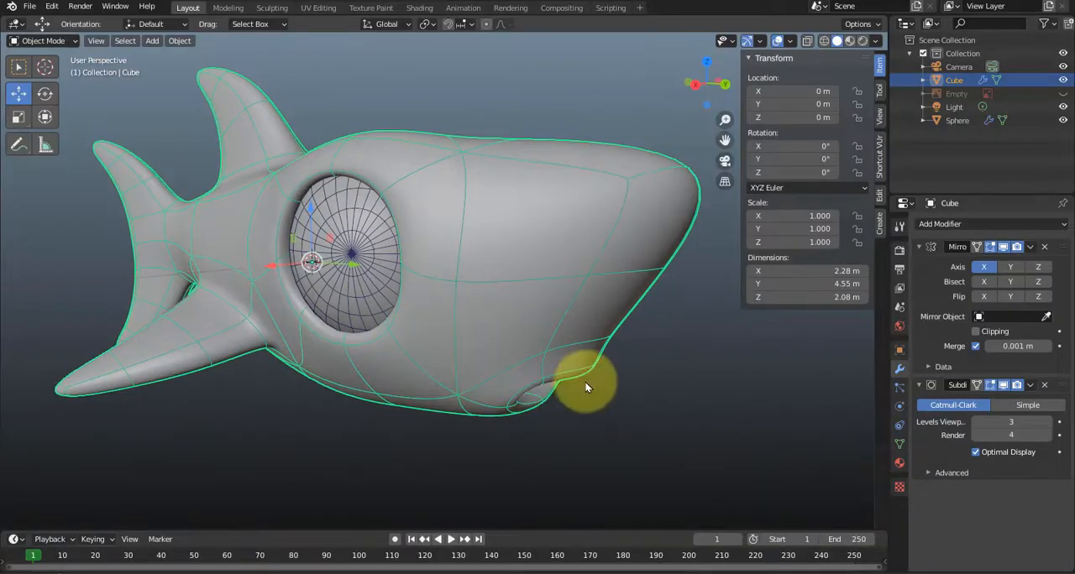
{"action": "left_click", "coordinate": [688, 381]}
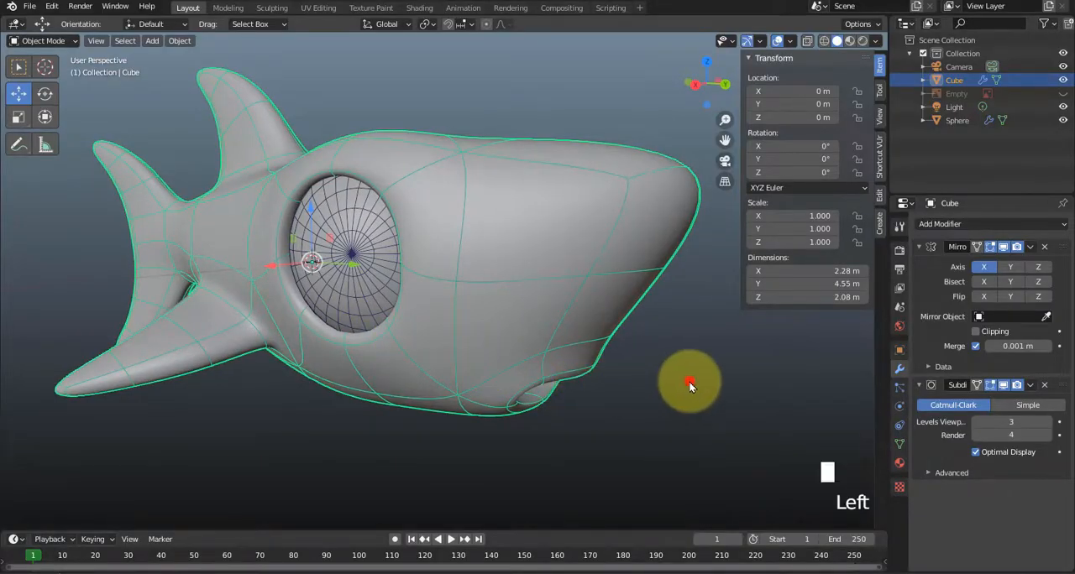
{"action": "left_click", "coordinate": [848, 42]}
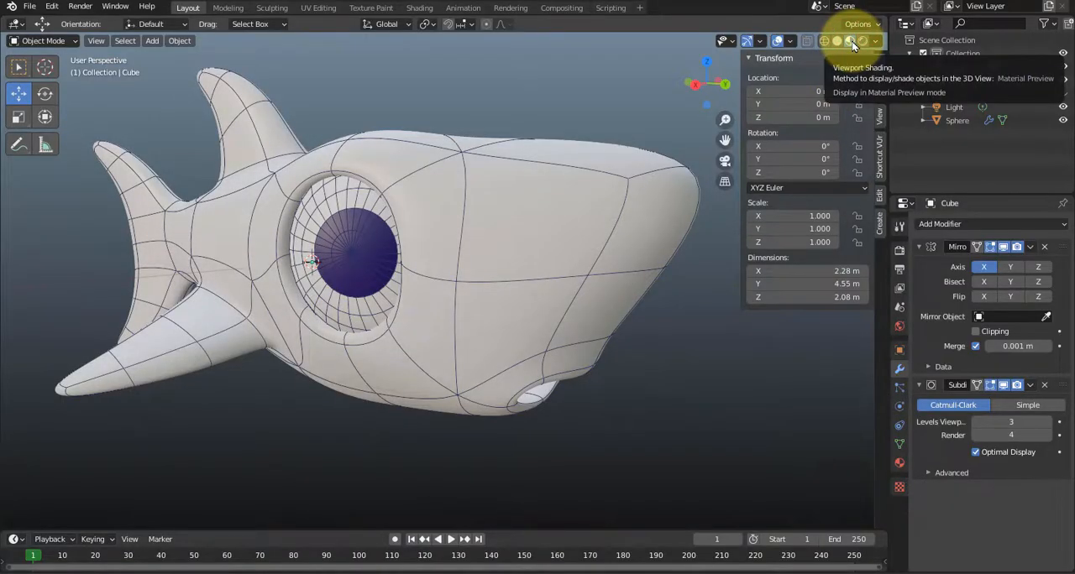
{"action": "left_click", "coordinate": [559, 212]}
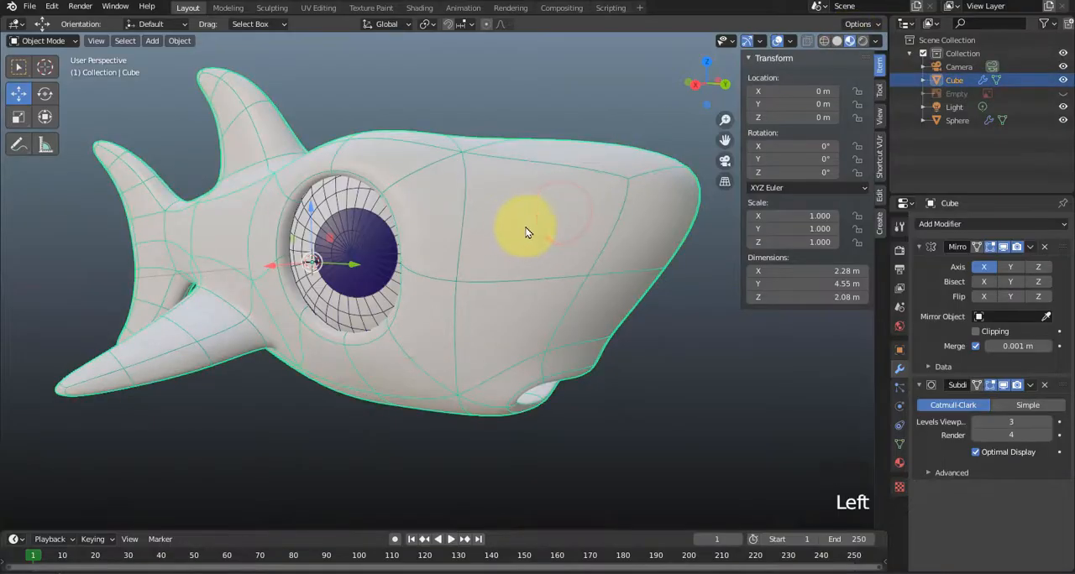
Turn off the wireframe overlay in the viewport and keep the shark body selected.
{"action": "left_click", "coordinate": [761, 42]}
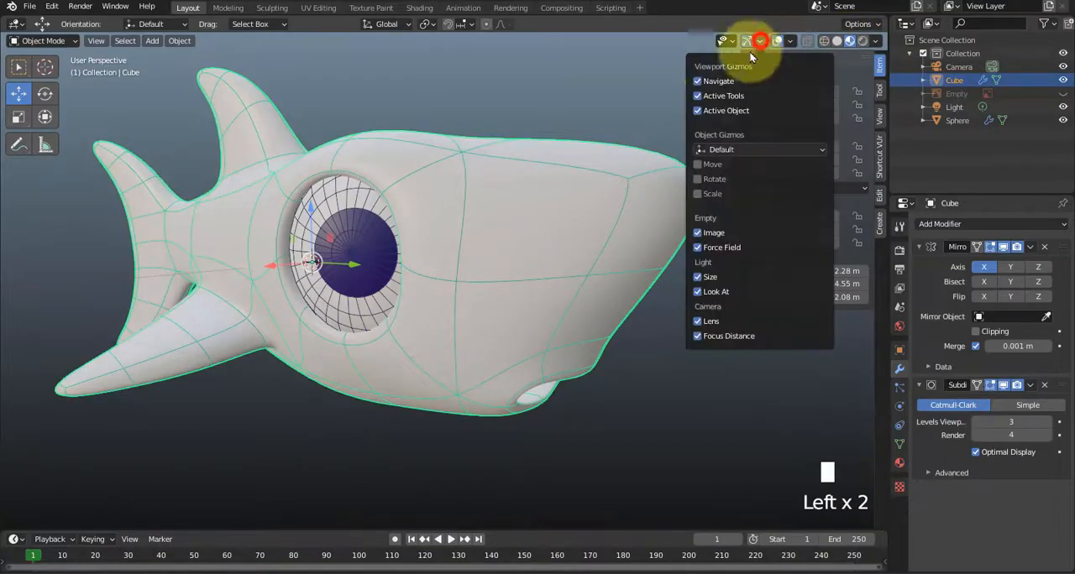
{"action": "left_click", "coordinate": [786, 44]}
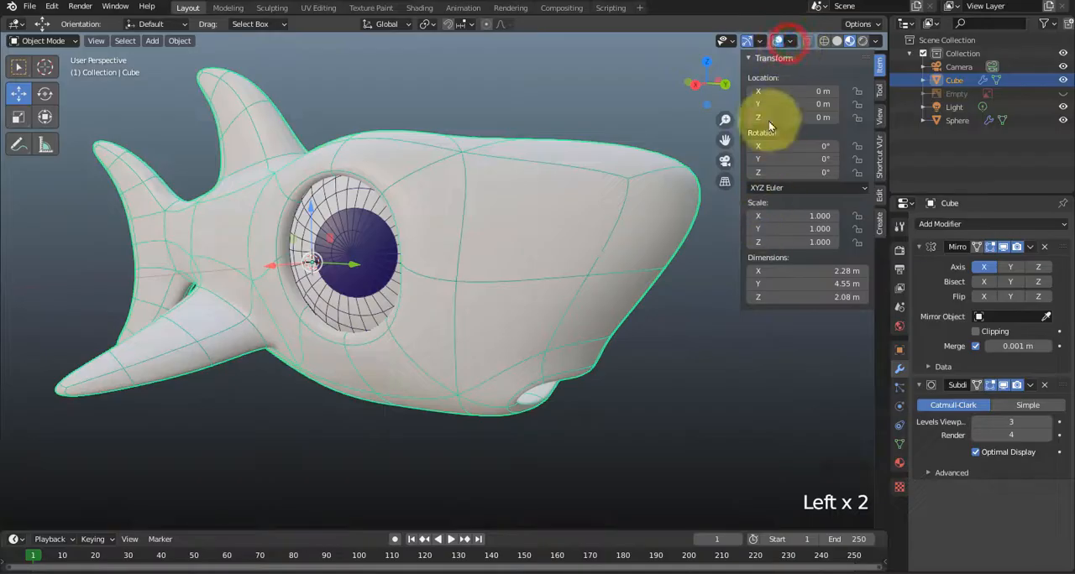
{"action": "left_click", "coordinate": [761, 40]}
{"action": "left_click", "coordinate": [760, 38]}
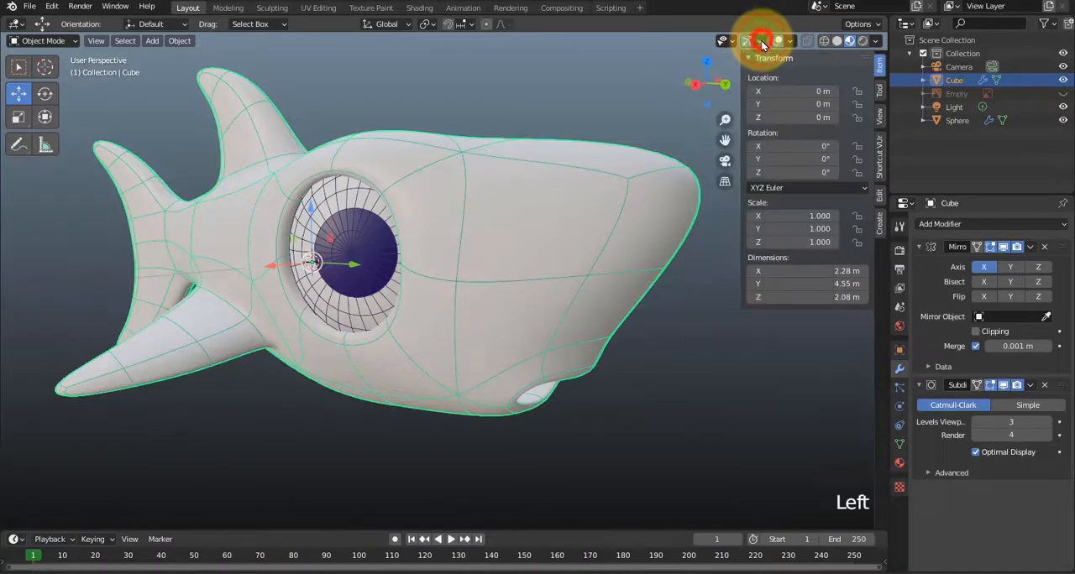
{"action": "left_click", "coordinate": [614, 182]}
{"action": "left_click", "coordinate": [614, 209]}
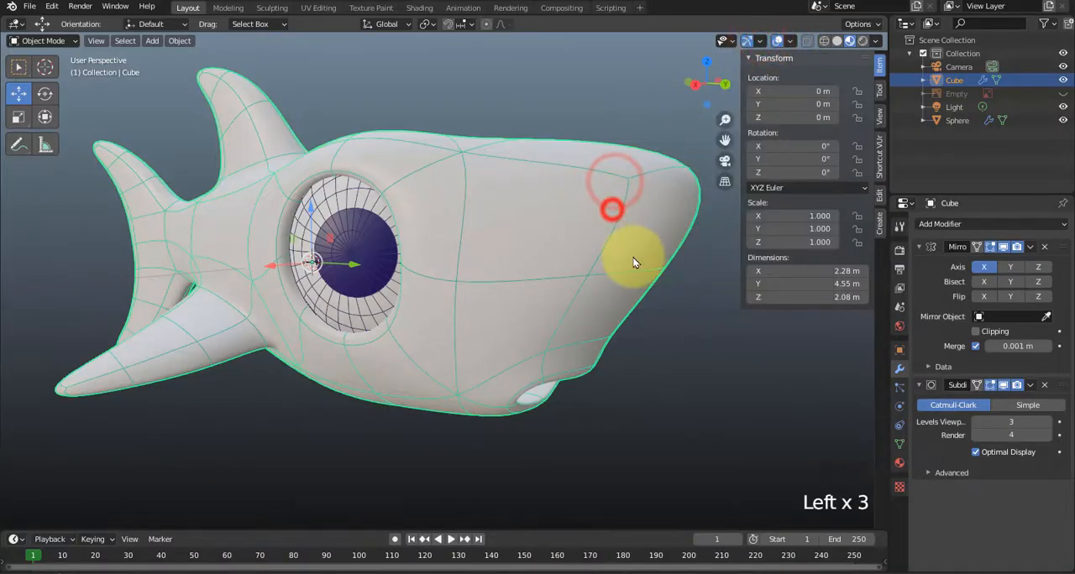
{"action": "left_click", "coordinate": [759, 41]}
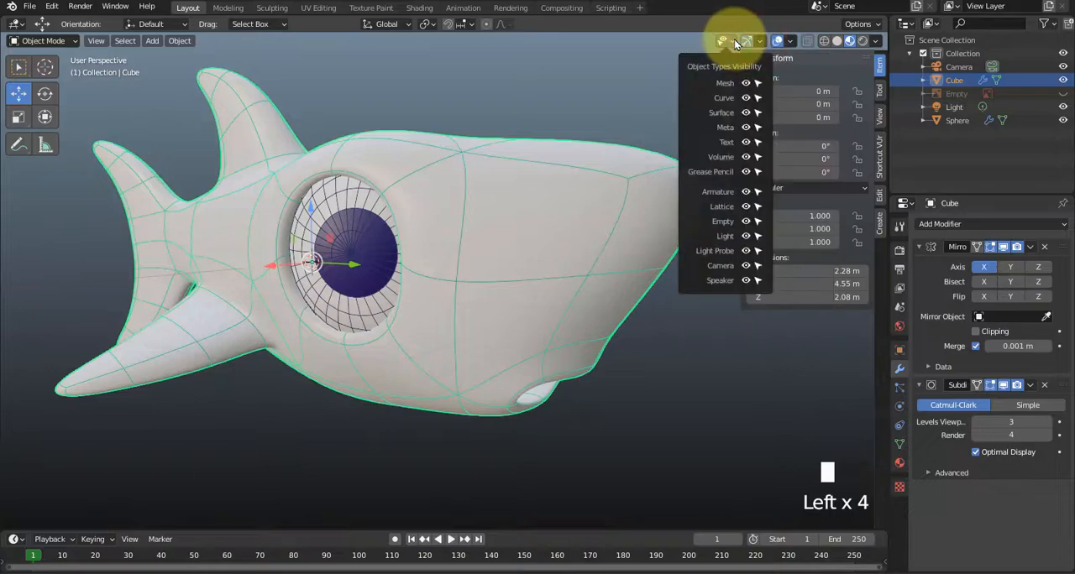
{"action": "left_click", "coordinate": [790, 43]}
{"action": "left_click", "coordinate": [790, 43]}
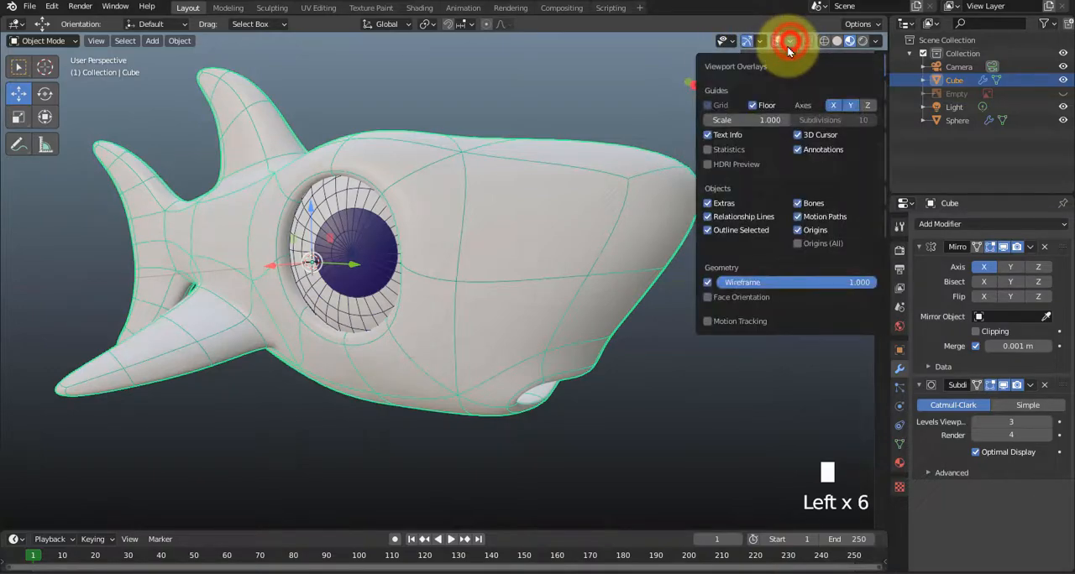
{"action": "left_click", "coordinate": [708, 277]}
{"action": "left_click", "coordinate": [638, 390]}
{"action": "left_click", "coordinate": [569, 307]}
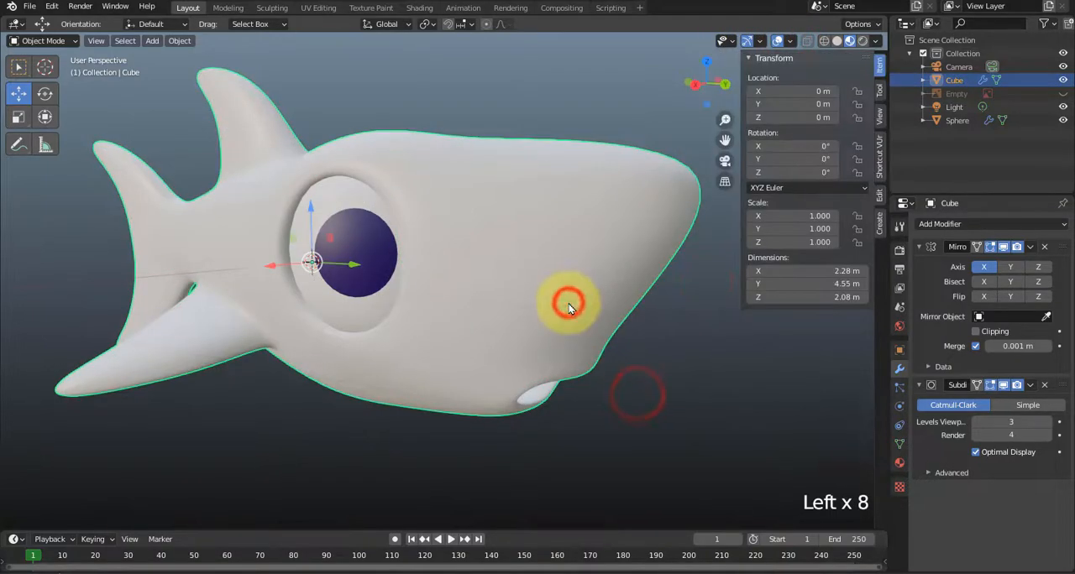
Set the base color of the shark body's Badan ikan hiu material to blue, with hue 0.603 and saturation 0.819.
{"action": "left_click", "coordinate": [899, 463]}
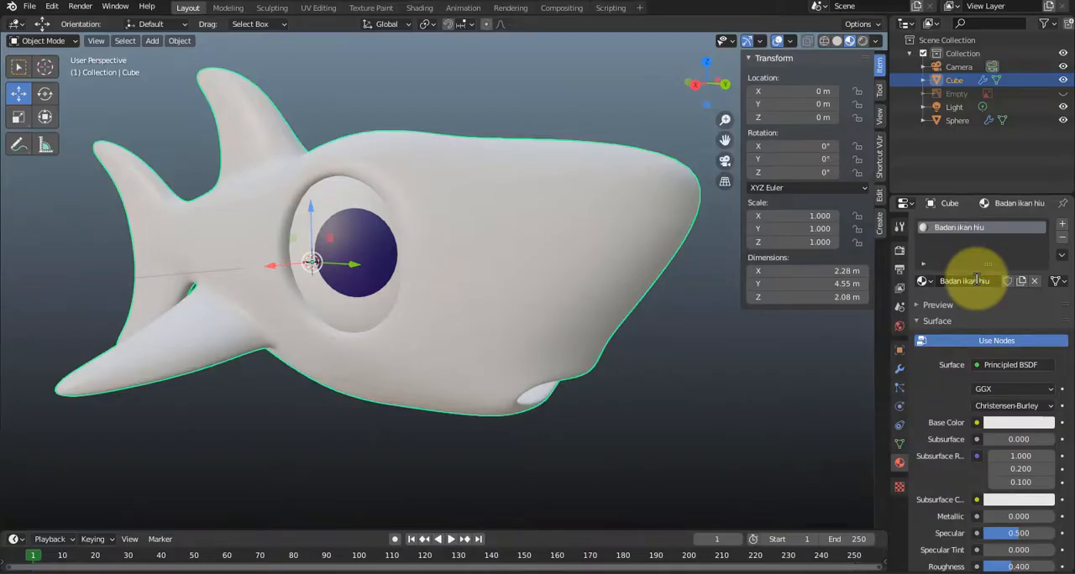
{"action": "left_click", "coordinate": [1010, 427]}
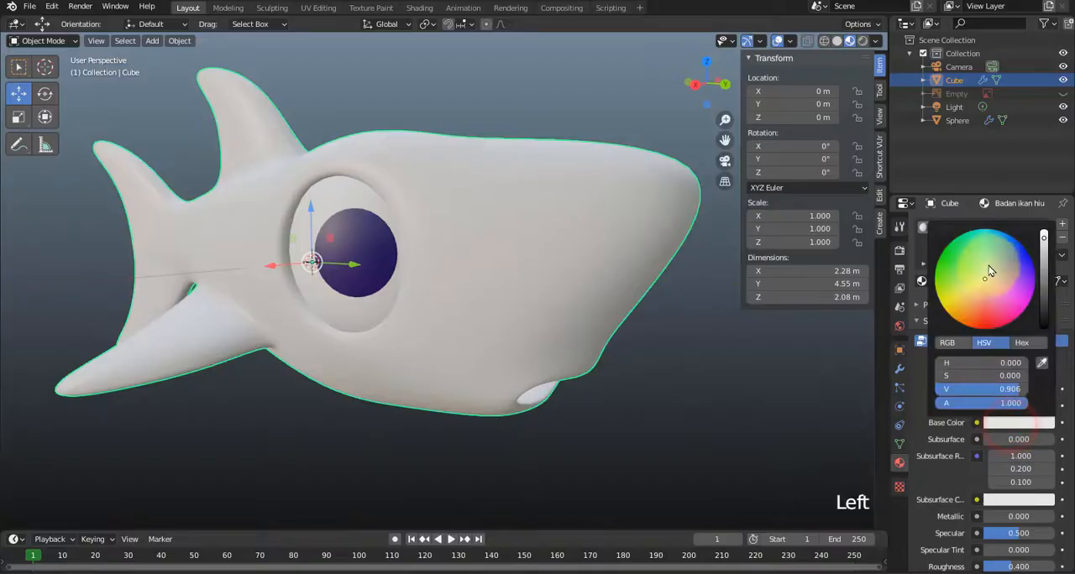
{"action": "left_click_drag", "start_coordinate": [991, 262], "coordinate": [1008, 246]}
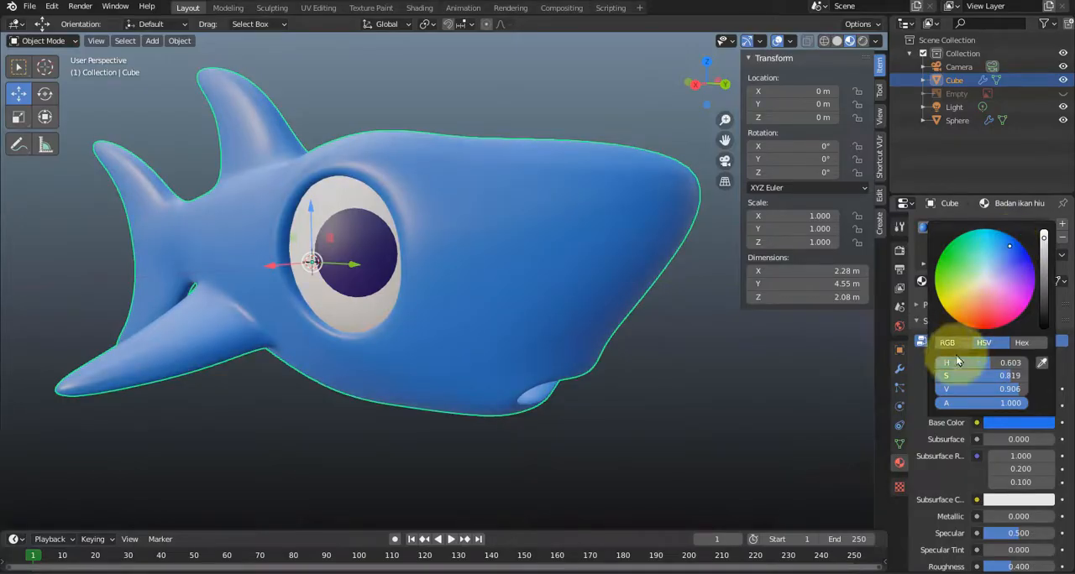
Set the body material's Specular to 0.612 and Roughness to 0.409, trying zero roughness first, and deselect the shark.
{"action": "scroll", "coordinate": [927, 457], "scroll_direction": "down", "scroll_amount": 2}
{"action": "scroll", "coordinate": [941, 462], "scroll_direction": "down", "scroll_amount": 1}
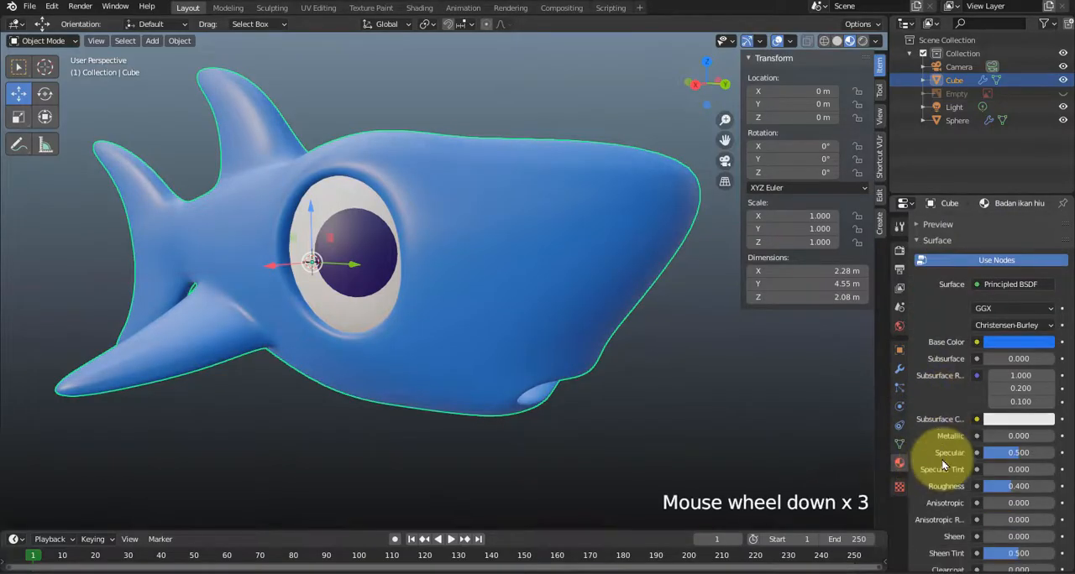
{"action": "scroll", "coordinate": [933, 446], "scroll_direction": "down", "scroll_amount": 1}
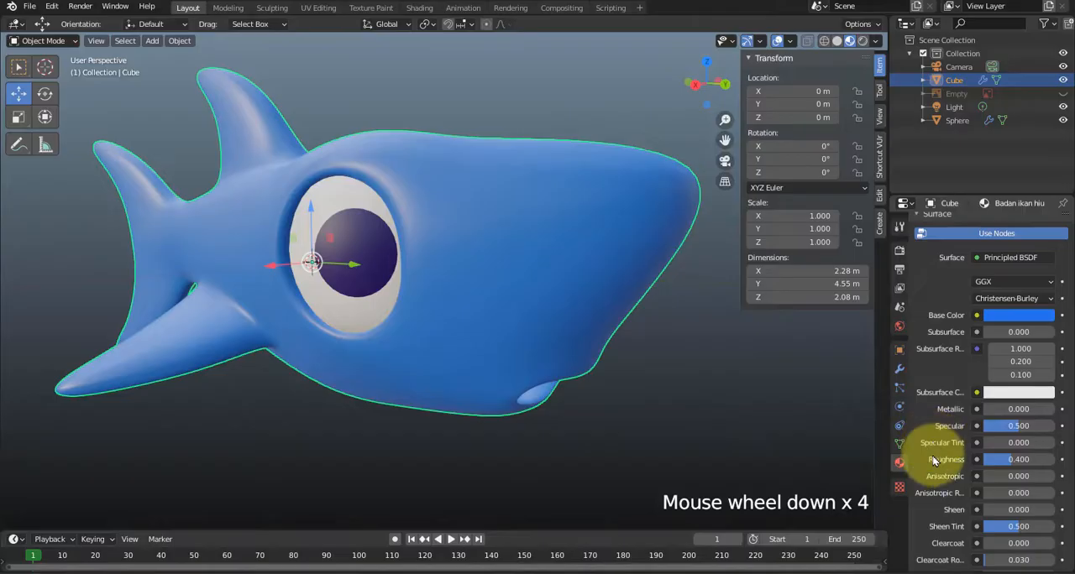
{"action": "mouse_move", "coordinate": [1017, 426]}
{"action": "left_mouse_down"}
{"action": "mouse_move", "coordinate": [987, 426]}
{"action": "mouse_move", "coordinate": [1063, 420]}
{"action": "mouse_move", "coordinate": [918, 426]}
{"action": "mouse_move", "coordinate": [1016, 426]}
{"action": "left_mouse_up"}
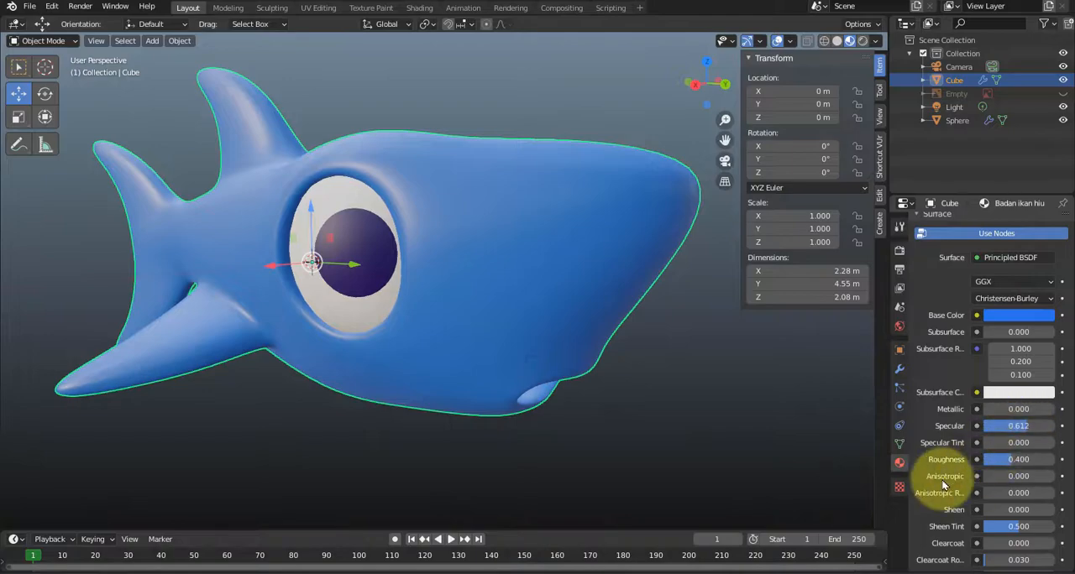
{"action": "left_click_drag", "start_coordinate": [1006, 462], "coordinate": [932, 462]}
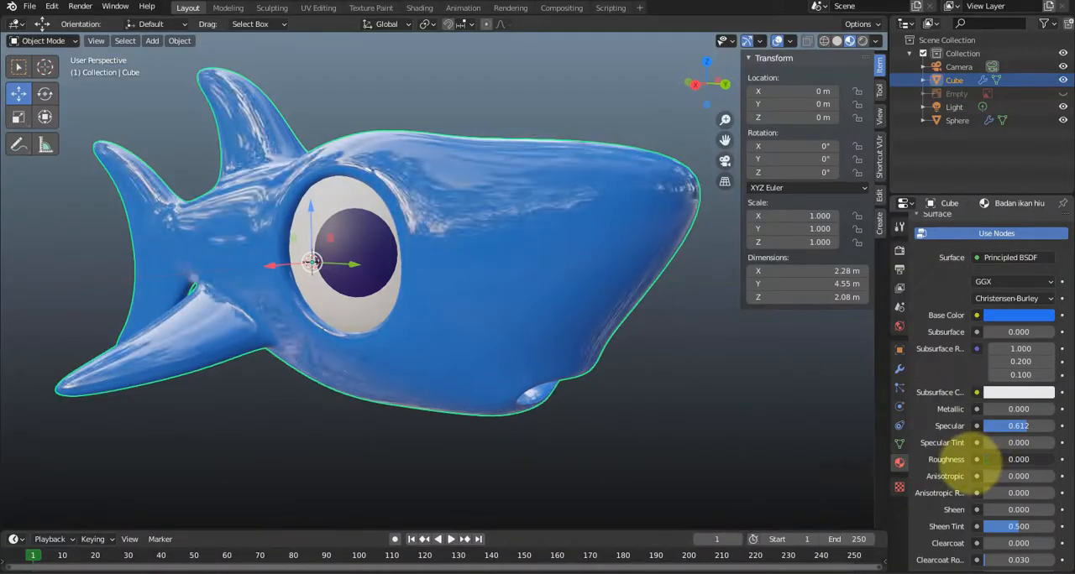
{"action": "mouse_move", "coordinate": [991, 467]}
{"action": "left_mouse_down"}
{"action": "mouse_move", "coordinate": [1041, 465]}
{"action": "mouse_move", "coordinate": [986, 460]}
{"action": "mouse_move", "coordinate": [1032, 462]}
{"action": "mouse_move", "coordinate": [1003, 470]}
{"action": "mouse_move", "coordinate": [1001, 483]}
{"action": "mouse_move", "coordinate": [1014, 465]}
{"action": "left_mouse_up"}
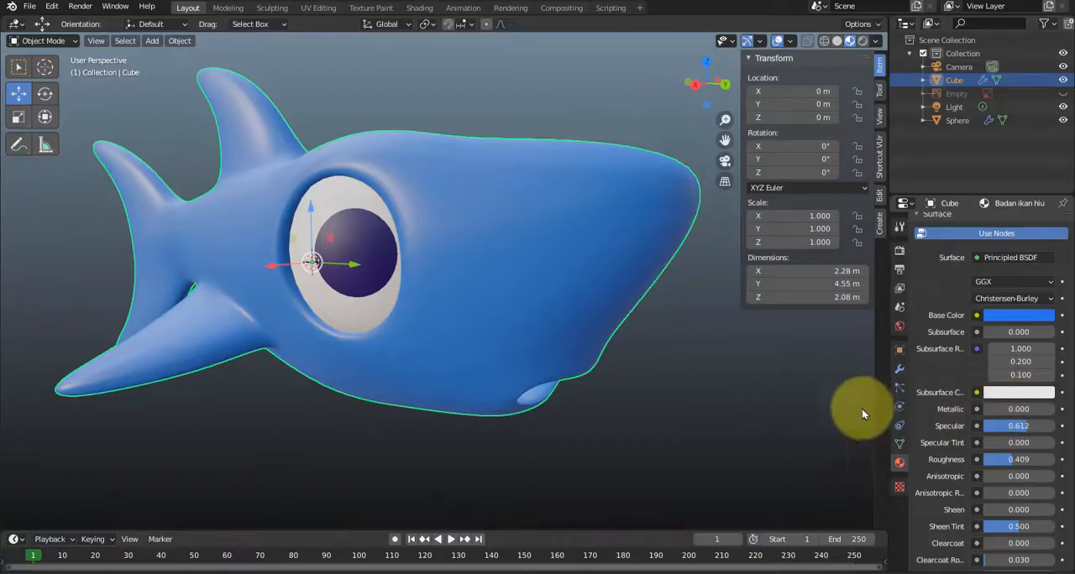
{"action": "left_click", "coordinate": [758, 384]}
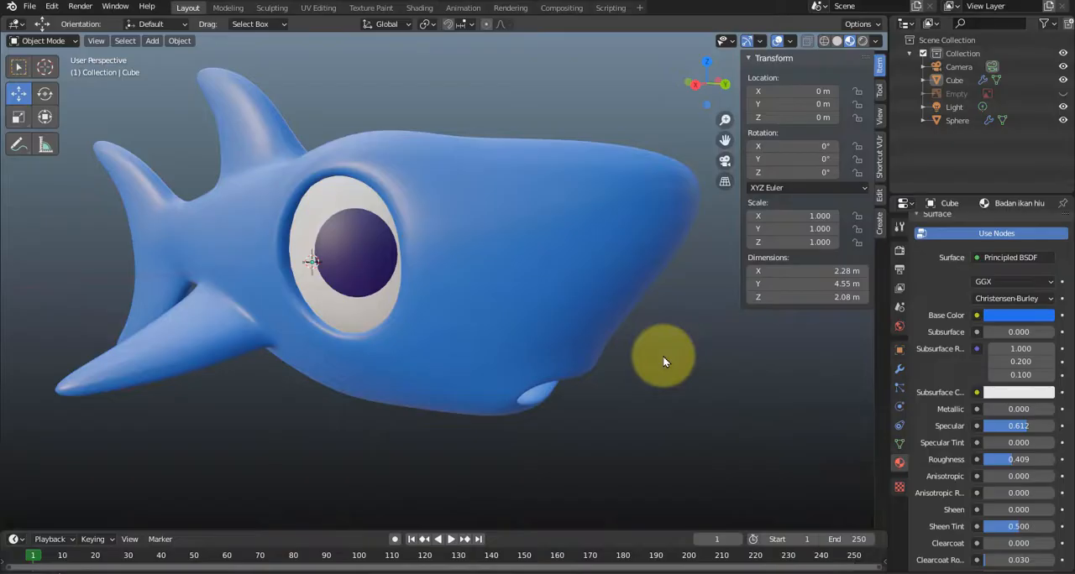
Lock the camera to the camera view and reframe the shark larger, seen from its nose and mouth side.
{"action": "key", "text": "KP_0"}
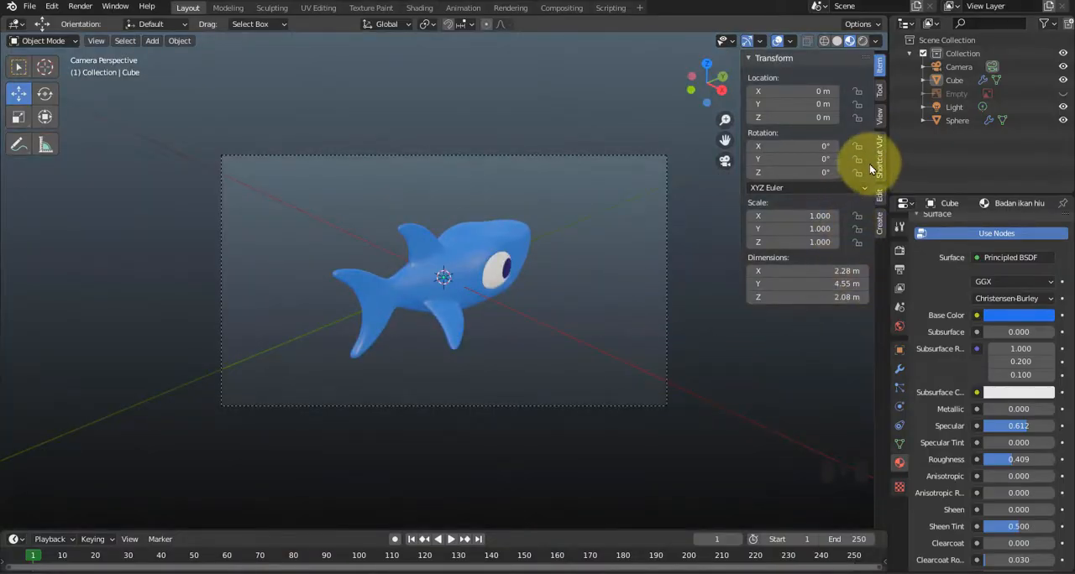
{"action": "left_click", "coordinate": [878, 116]}
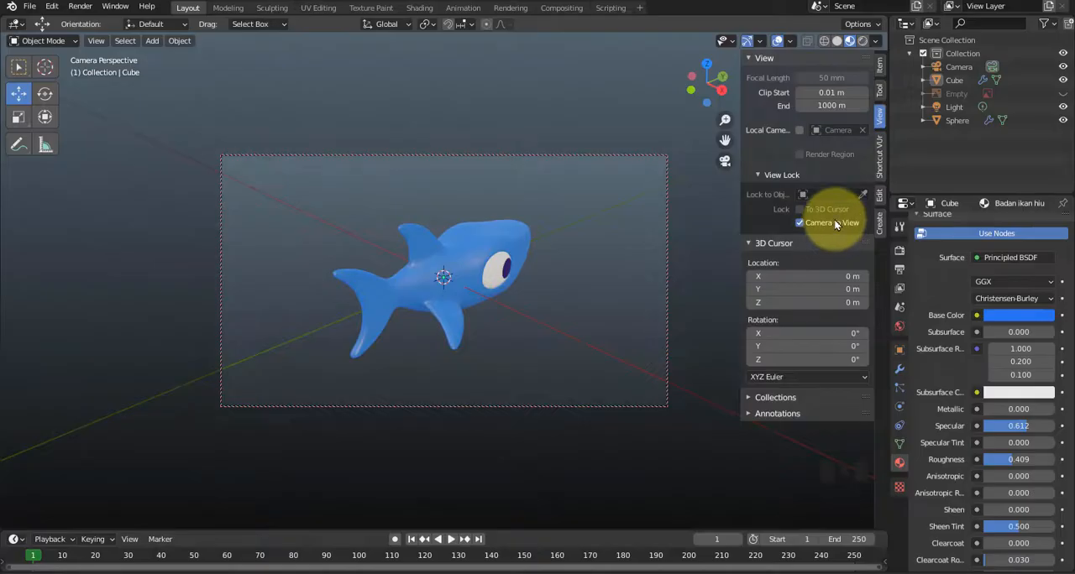
{"action": "middle_click_drag", "start_coordinate": [514, 311], "coordinate": [399, 294]}
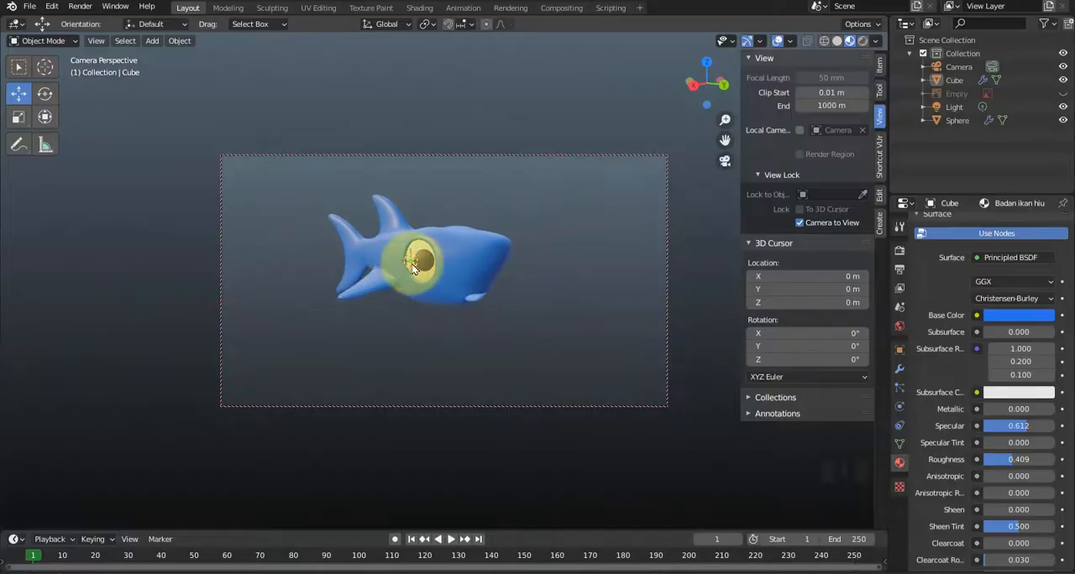
{"action": "scroll", "coordinate": [429, 245], "scroll_direction": "up", "scroll_amount": 3}
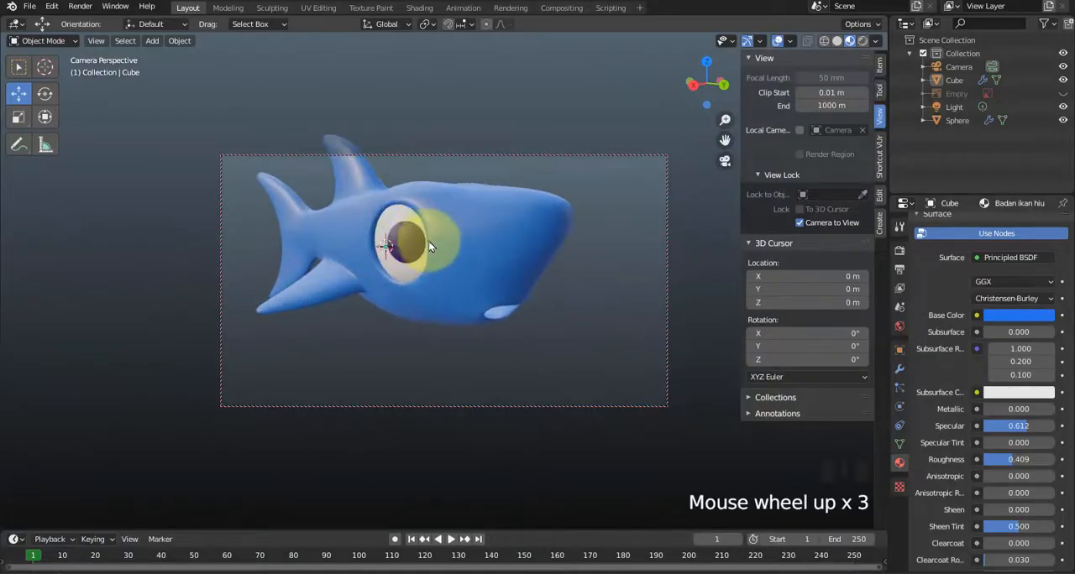
{"action": "middle_click_drag", "start_coordinate": [429, 245], "coordinate": [449, 279], "text": "shift"}
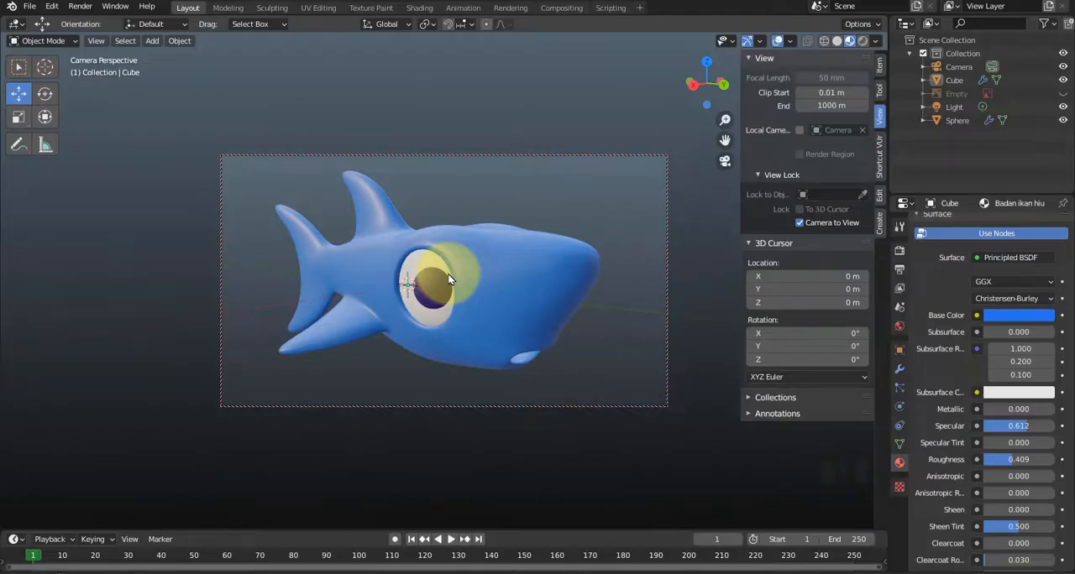
Check the camera framing, turn off Camera to View, and hide the sidebar with the camera frame filling the viewport.
{"action": "key", "text": "KP_0"}
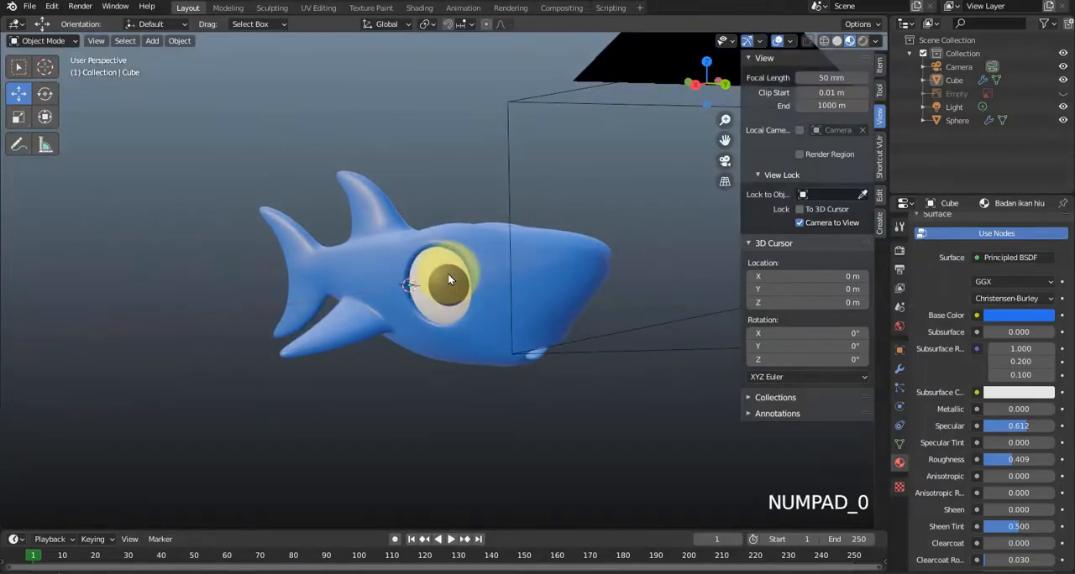
{"action": "key", "text": "KP_0"}
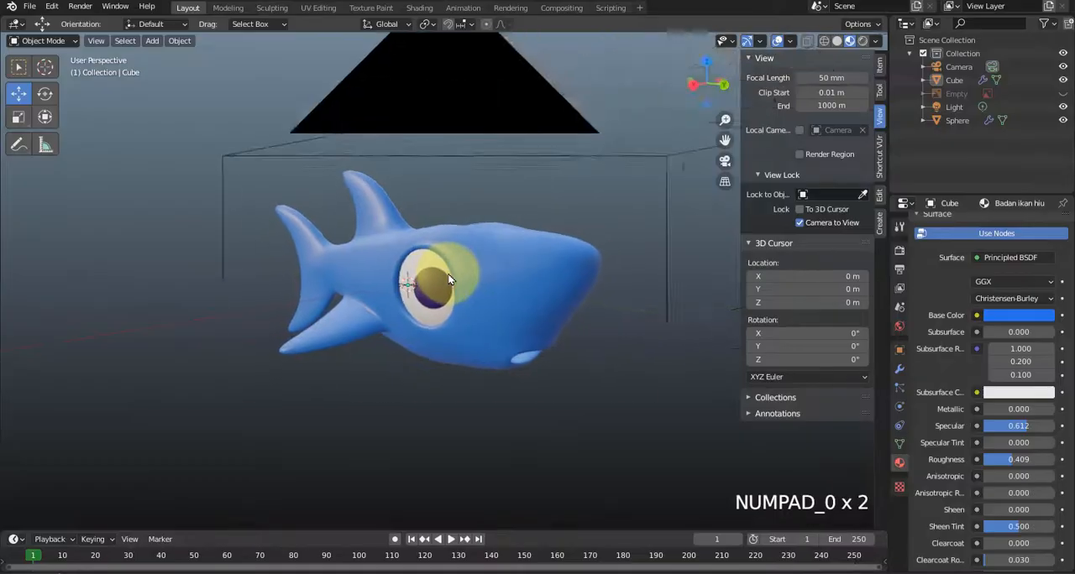
{"action": "left_click", "coordinate": [798, 223]}
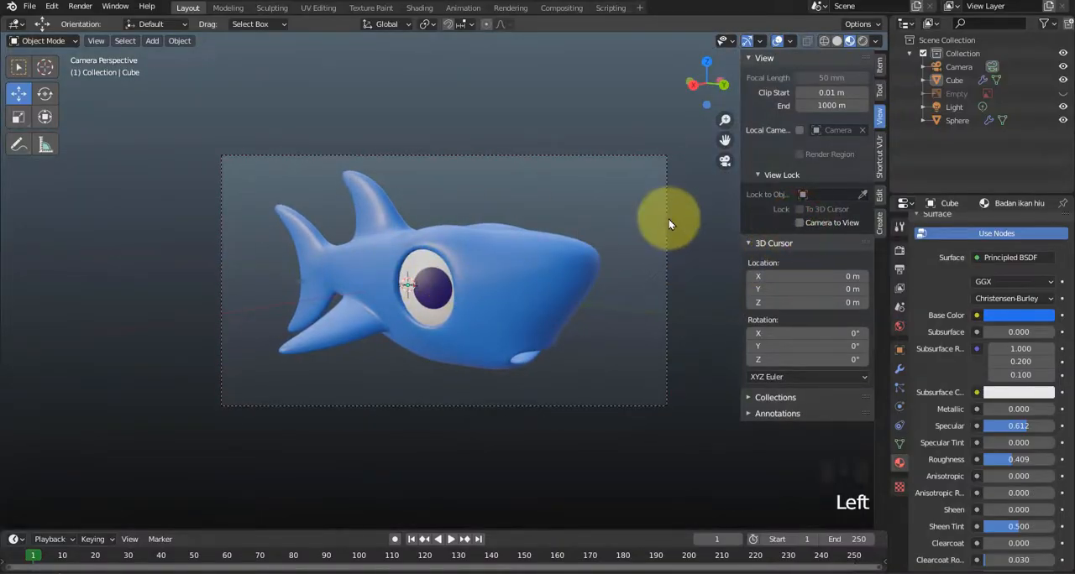
{"action": "scroll", "coordinate": [667, 224], "scroll_direction": "up", "scroll_amount": 3}
{"action": "scroll", "coordinate": [663, 222], "scroll_direction": "down", "scroll_amount": 1}
{"action": "scroll", "coordinate": [662, 222], "scroll_direction": "up", "scroll_amount": 2}
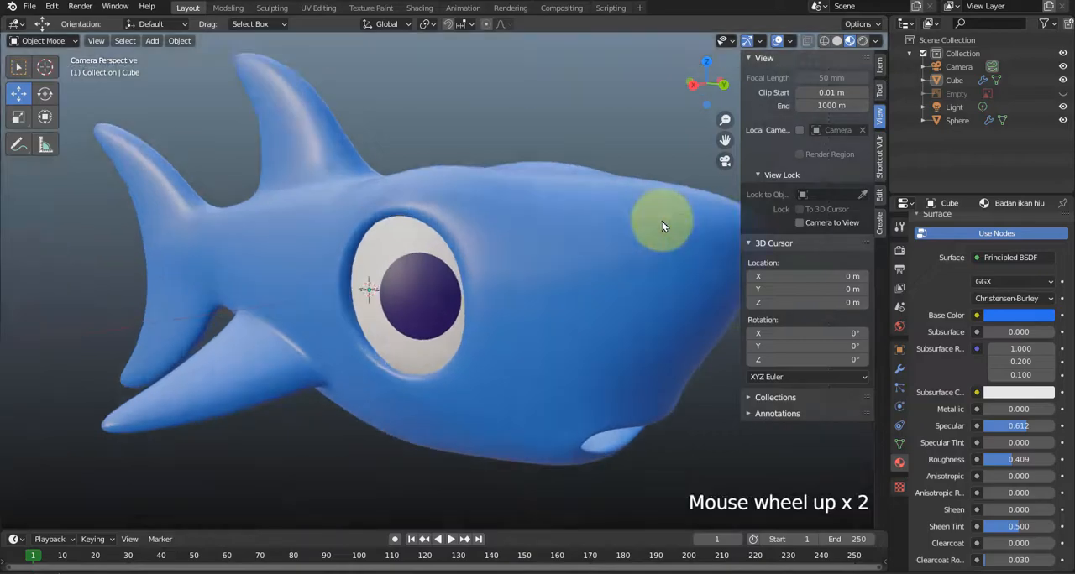
{"action": "scroll", "coordinate": [662, 221], "scroll_direction": "down", "scroll_amount": 1}
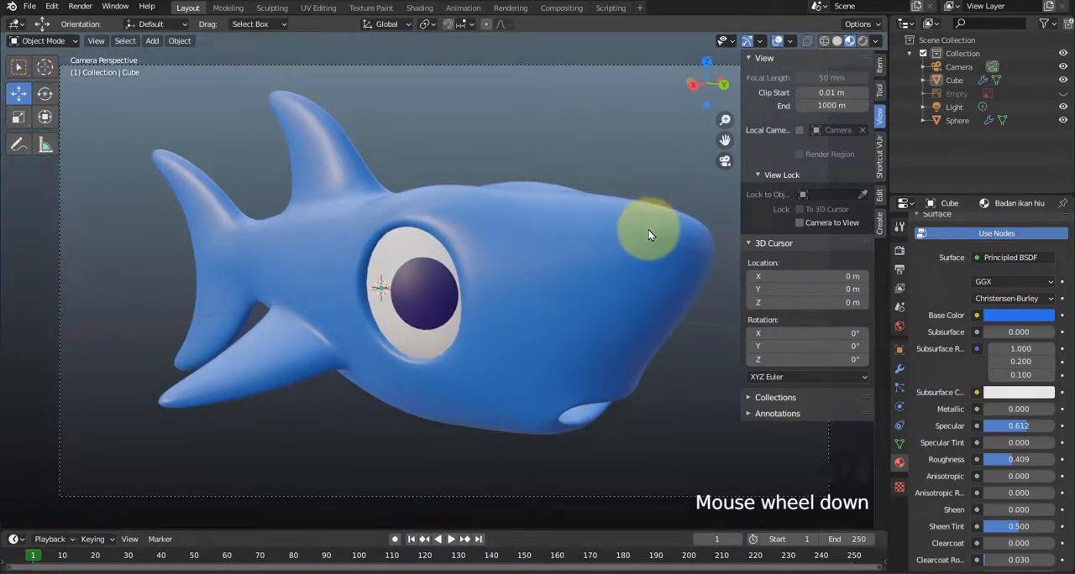
{"action": "key", "text": "n"}
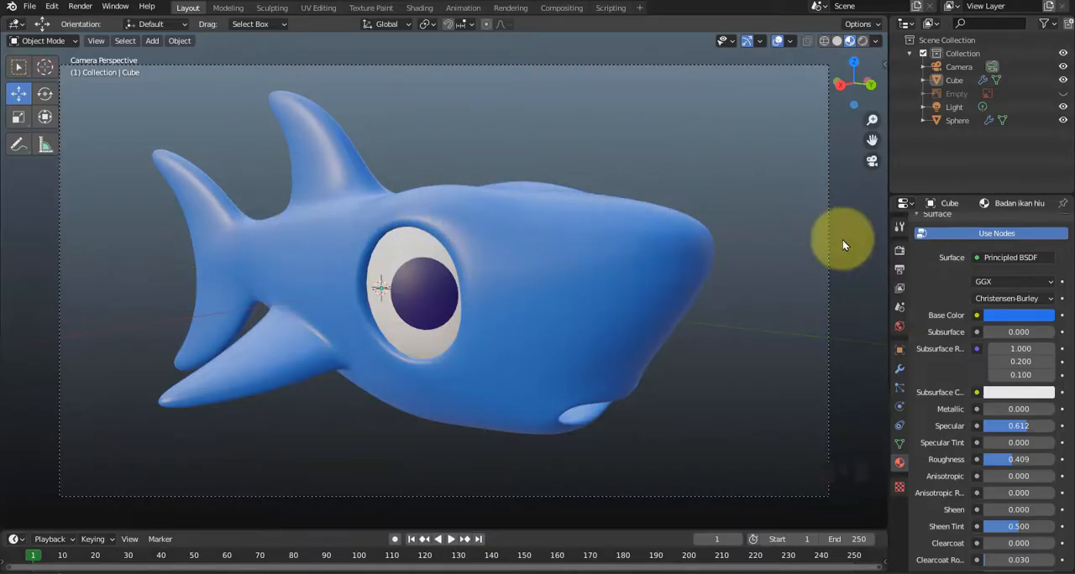
Set the render output resolution to 1280 by 720 px.
{"action": "left_click", "coordinate": [900, 267]}
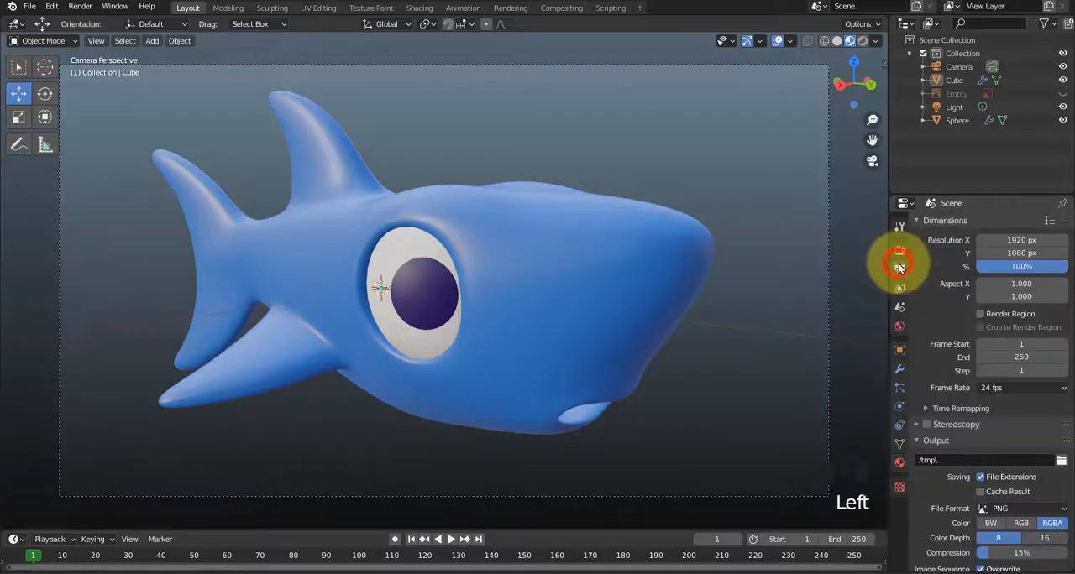
{"action": "double_click", "coordinate": [1012, 240]}
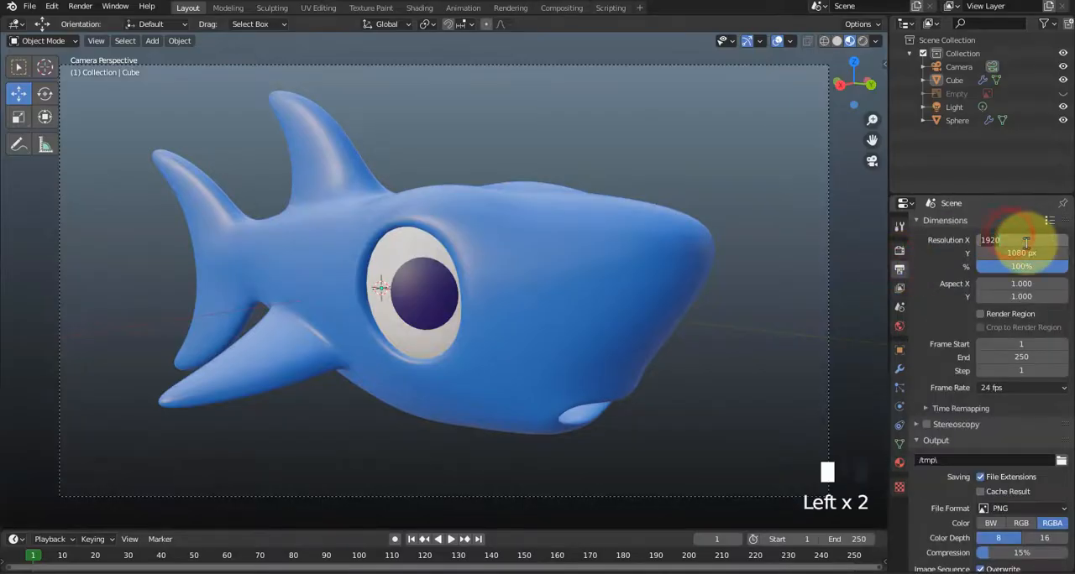
{"action": "type", "text": "1280"}
{"action": "key", "text": "Tab"}
{"action": "type", "text": "720"}
{"action": "key", "text": "Return"}
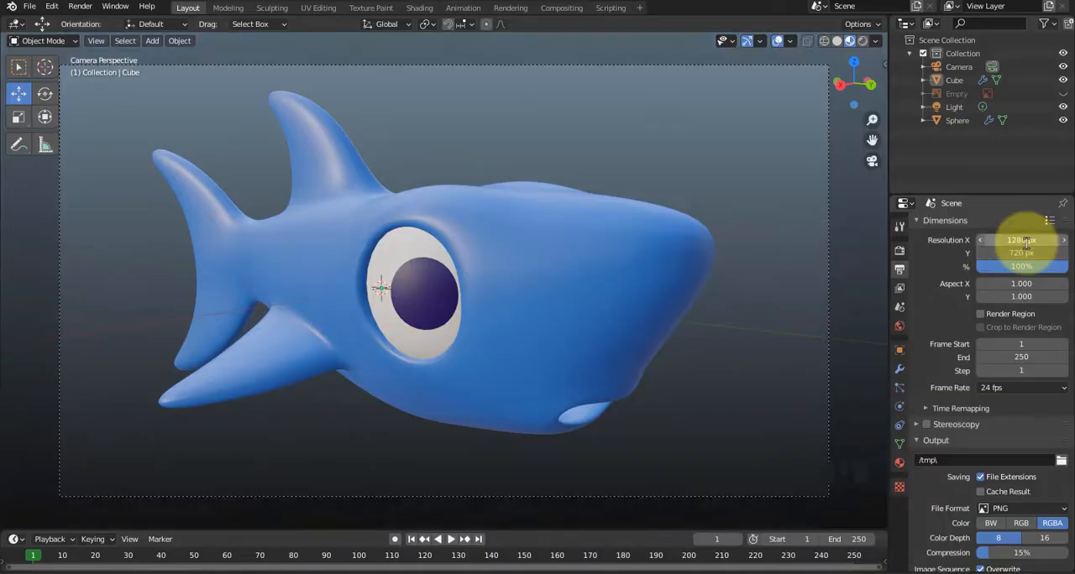
Render the shark image from the camera and move the render window so it is fully visible.
{"action": "left_click", "coordinate": [756, 148]}
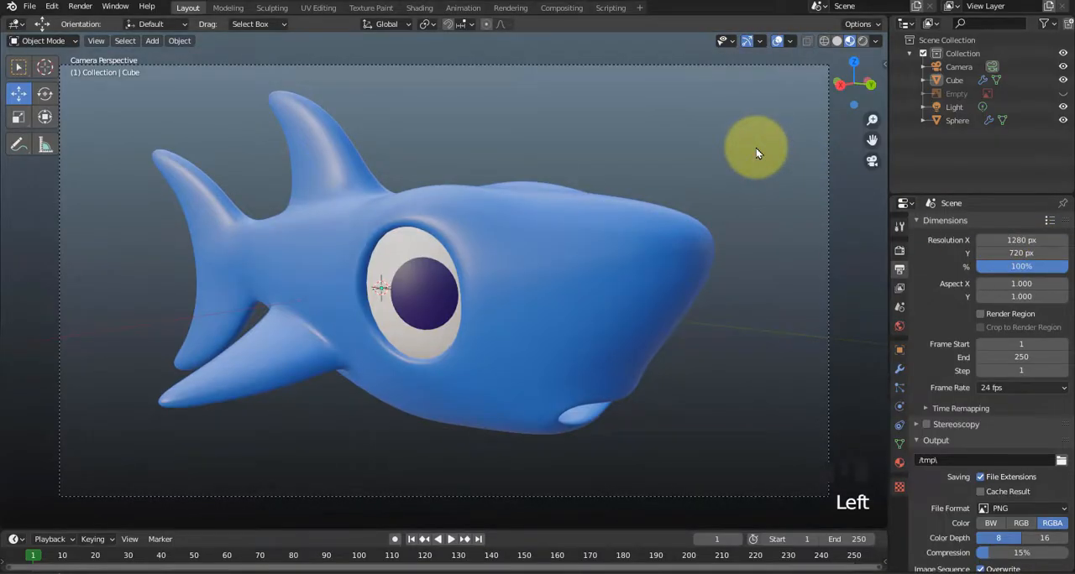
{"action": "key", "text": "F12"}
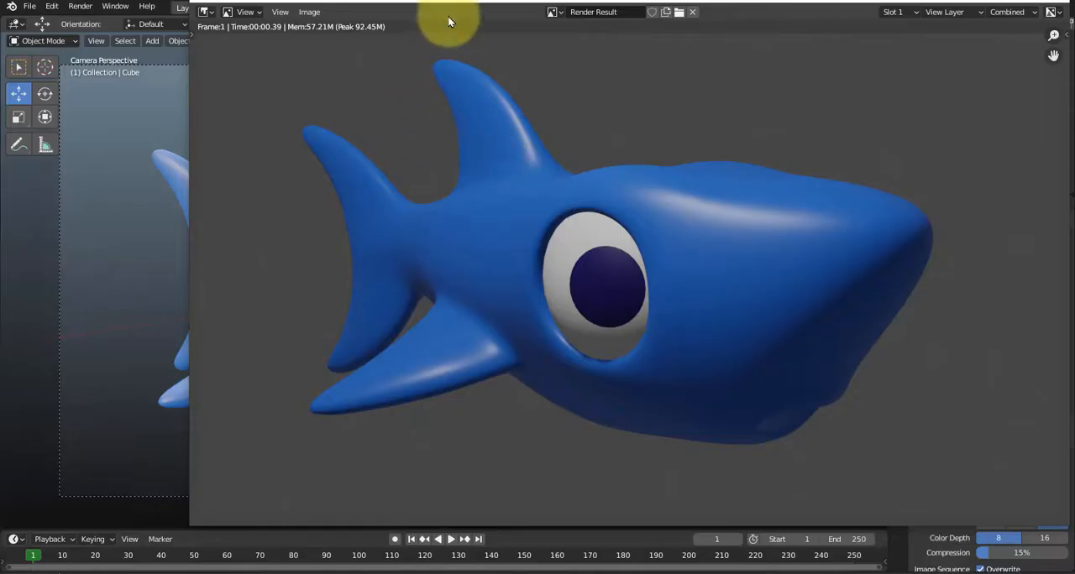
{"action": "left_click_drag", "start_coordinate": [449, 0], "coordinate": [294, 8]}
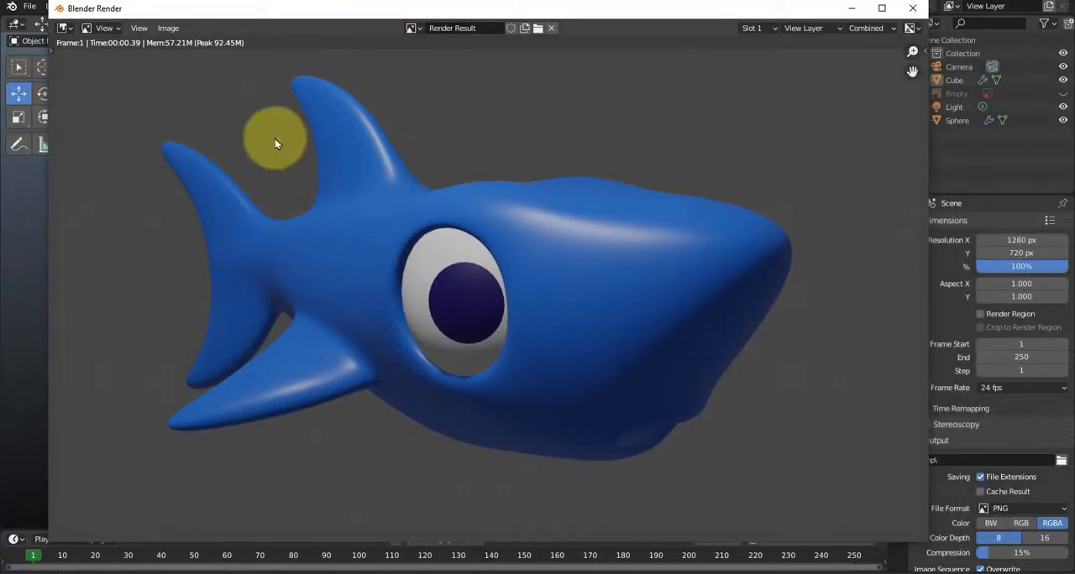